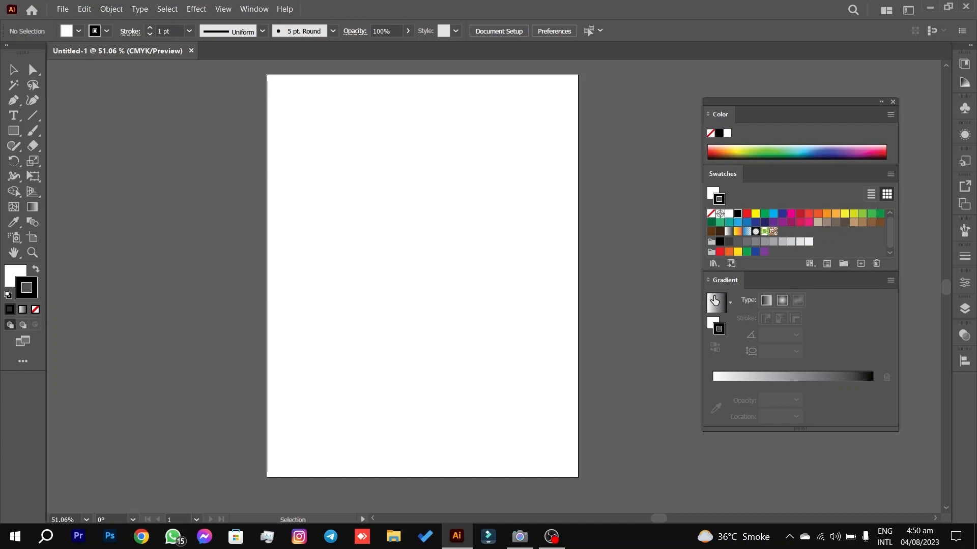
{"action": "left_click_drag", "start_coordinate": [595, 113], "coordinate": [468, 251]}
{"action": "left_click_drag", "start_coordinate": [255, 117], "coordinate": [593, 366]}
{"action": "scroll", "coordinate": [564, 193], "scroll_direction": "up", "scroll_amount": 1}
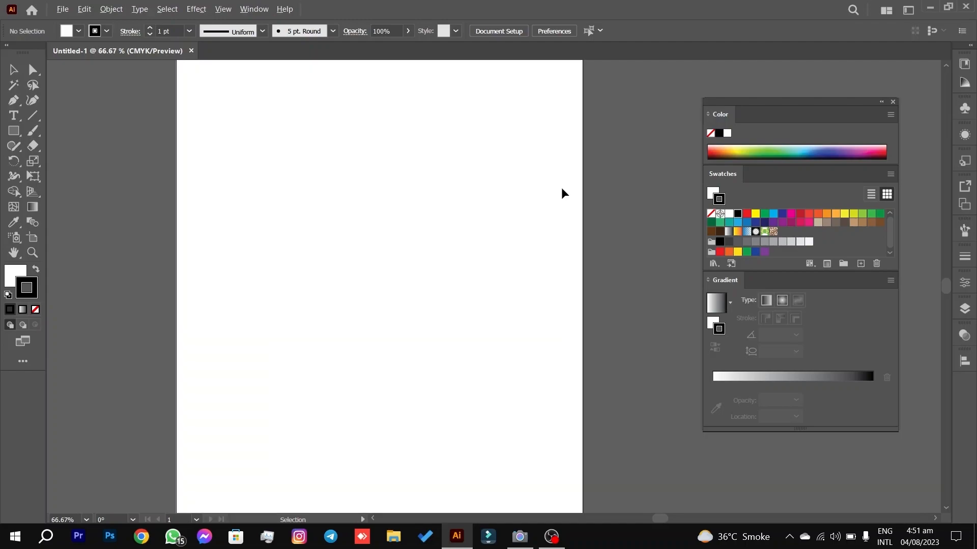
{"action": "scroll", "coordinate": [564, 193], "scroll_direction": "down", "scroll_amount": 1}
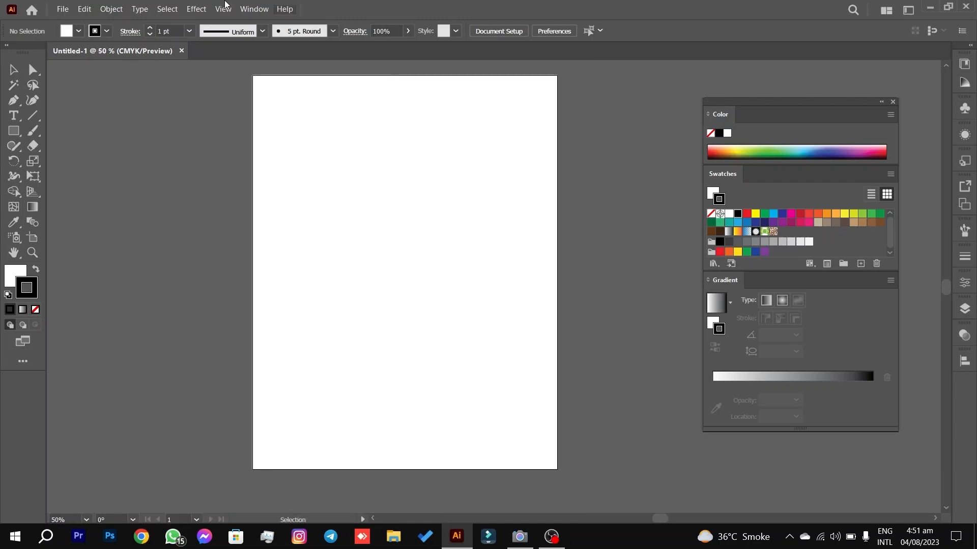
Show the Align panel and collapse it back into the dock.
{"action": "left_click", "coordinate": [269, 8]}
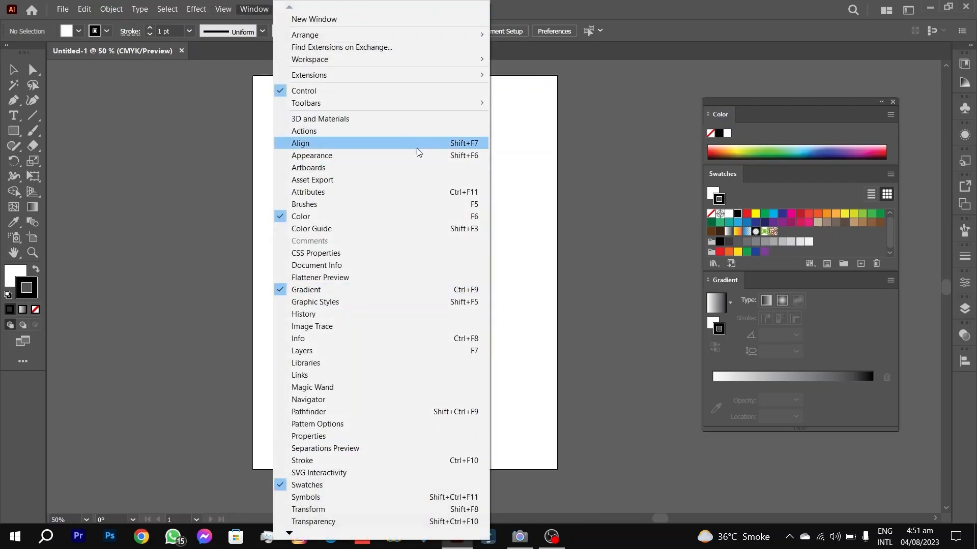
{"action": "left_click", "coordinate": [304, 144]}
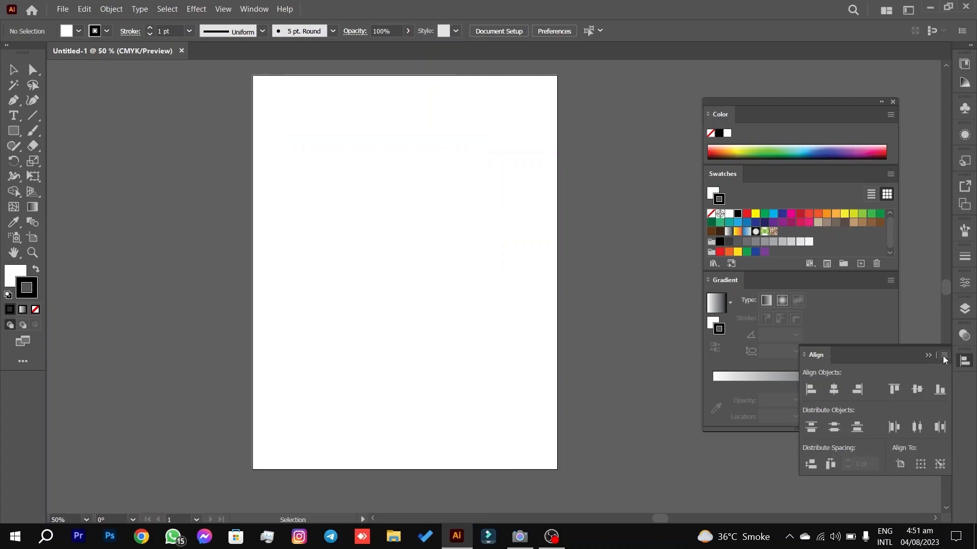
{"action": "left_click", "coordinate": [931, 355]}
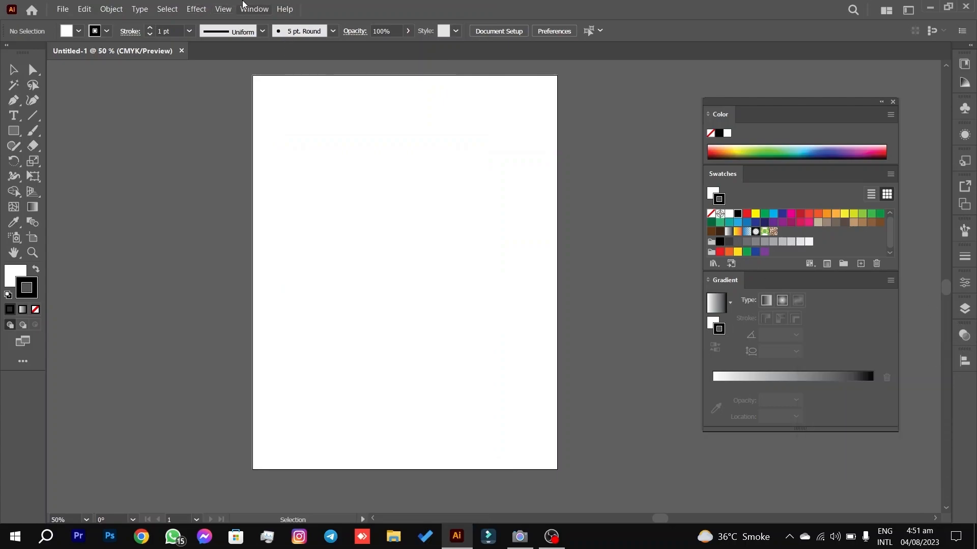
Show the Pathfinder panel beside the artboard and dock the Color, Swatches and Gradient group as icons.
{"action": "left_click", "coordinate": [244, 6]}
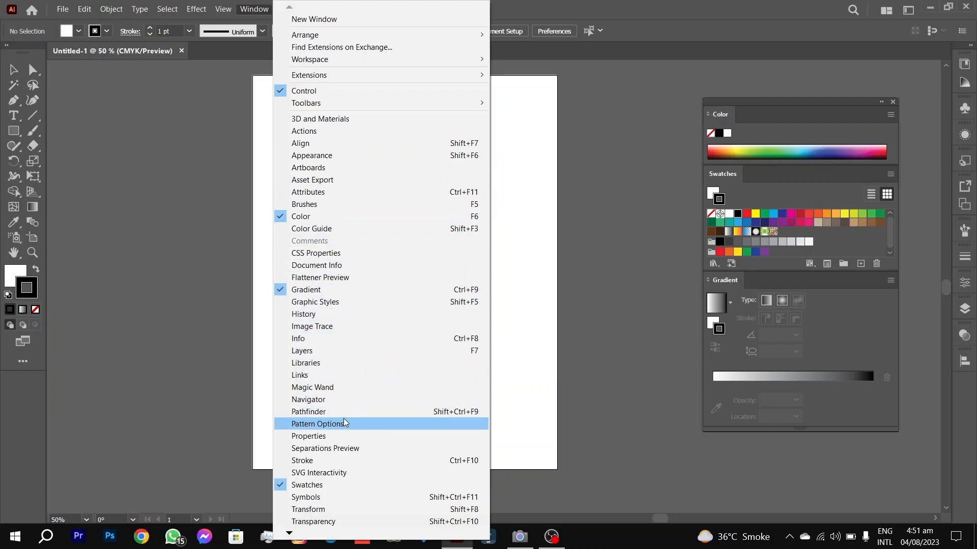
{"action": "left_click", "coordinate": [316, 413]}
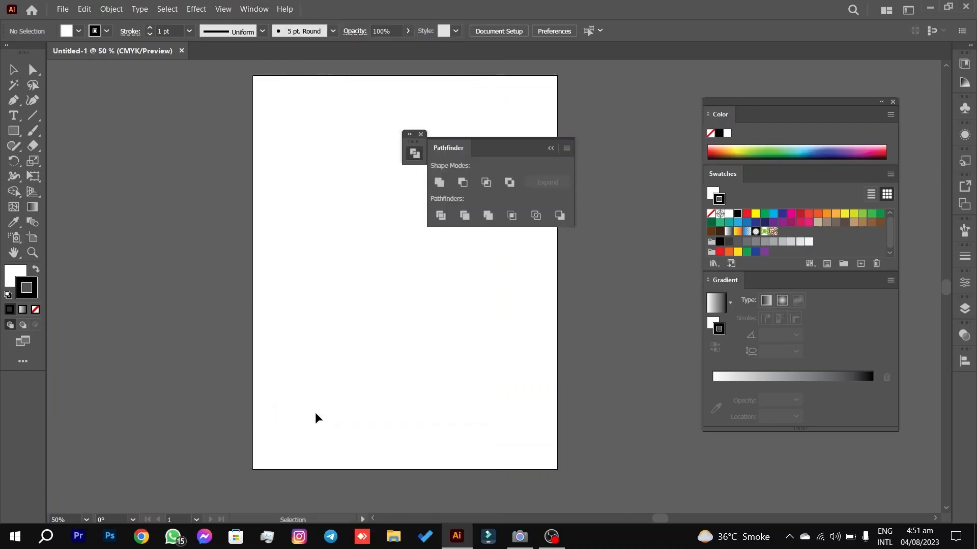
{"action": "left_click_drag", "start_coordinate": [482, 147], "coordinate": [396, 200]}
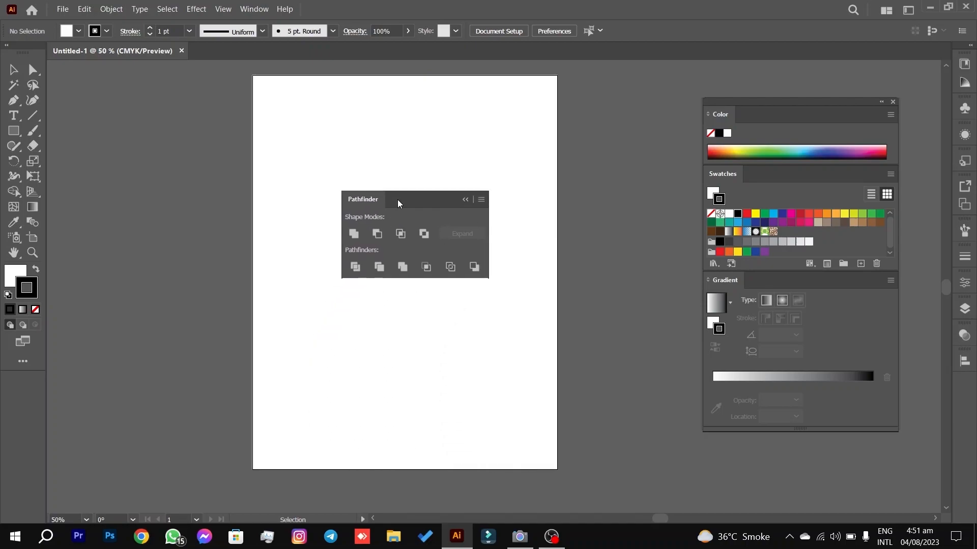
{"action": "left_click", "coordinate": [472, 187]}
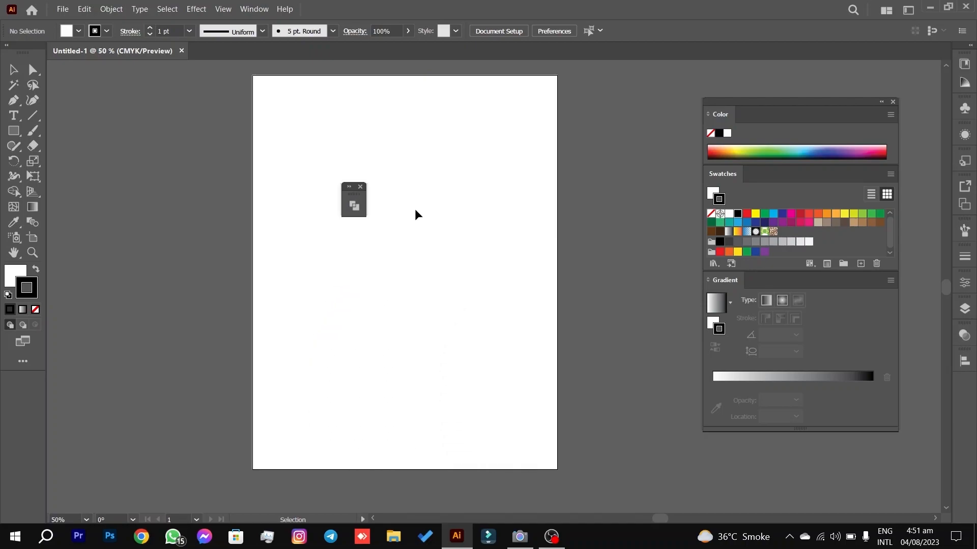
{"action": "left_click", "coordinate": [353, 206]}
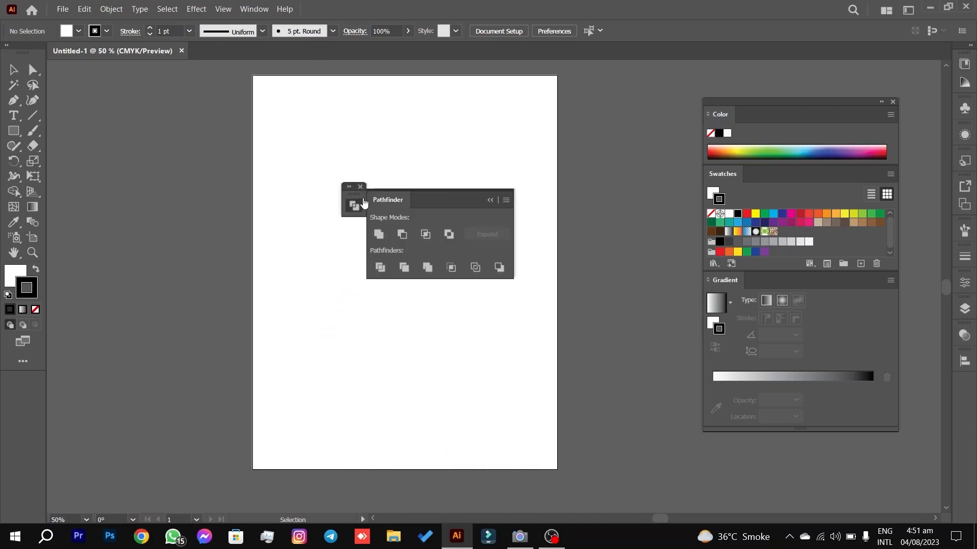
{"action": "left_click_drag", "start_coordinate": [360, 198], "coordinate": [592, 205]}
{"action": "left_click_drag", "start_coordinate": [811, 105], "coordinate": [965, 387]}
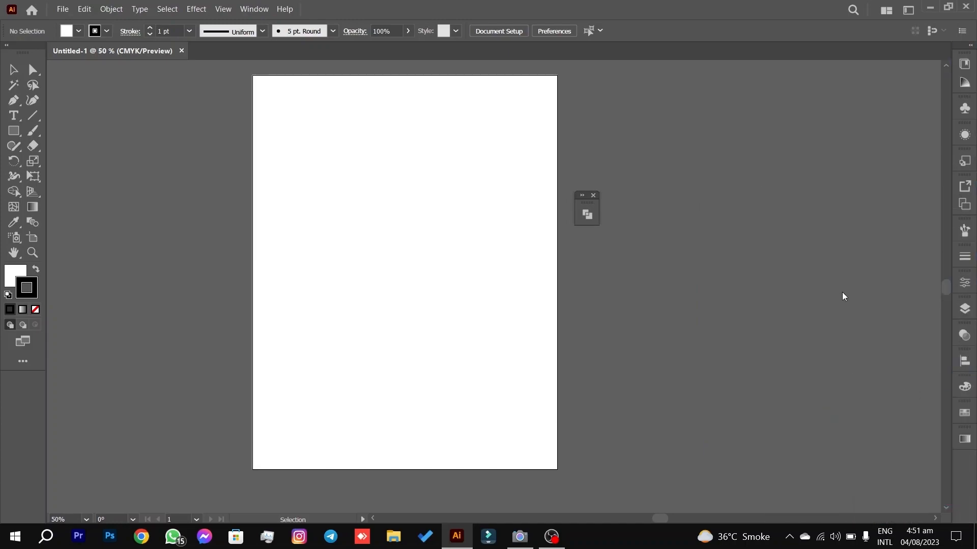
Expand the floating Pathfinder panel and attach the Align panel beneath it in the same group.
{"action": "left_click_drag", "start_coordinate": [593, 206], "coordinate": [662, 168]}
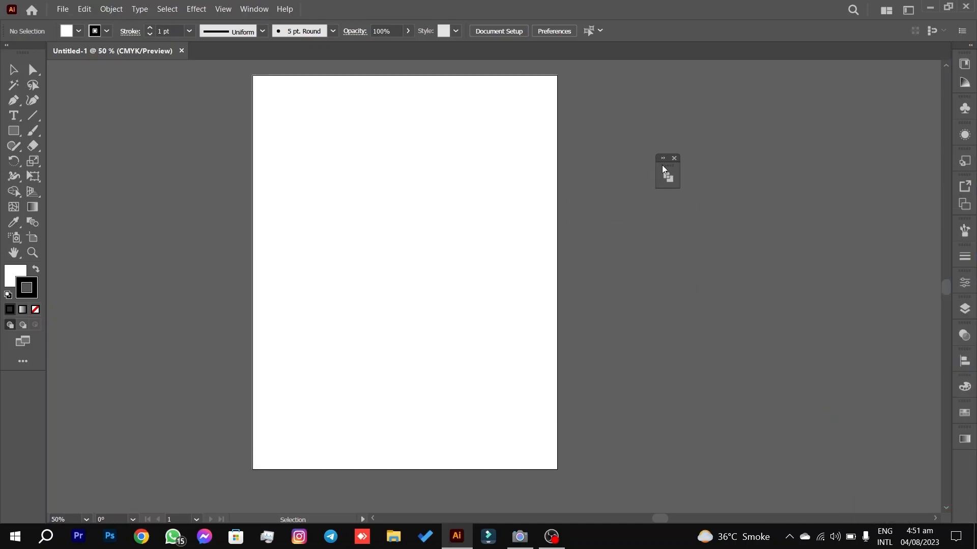
{"action": "left_click", "coordinate": [663, 159]}
{"action": "left_click_drag", "start_coordinate": [737, 160], "coordinate": [806, 164]}
{"action": "left_click_drag", "start_coordinate": [973, 367], "coordinate": [762, 175]}
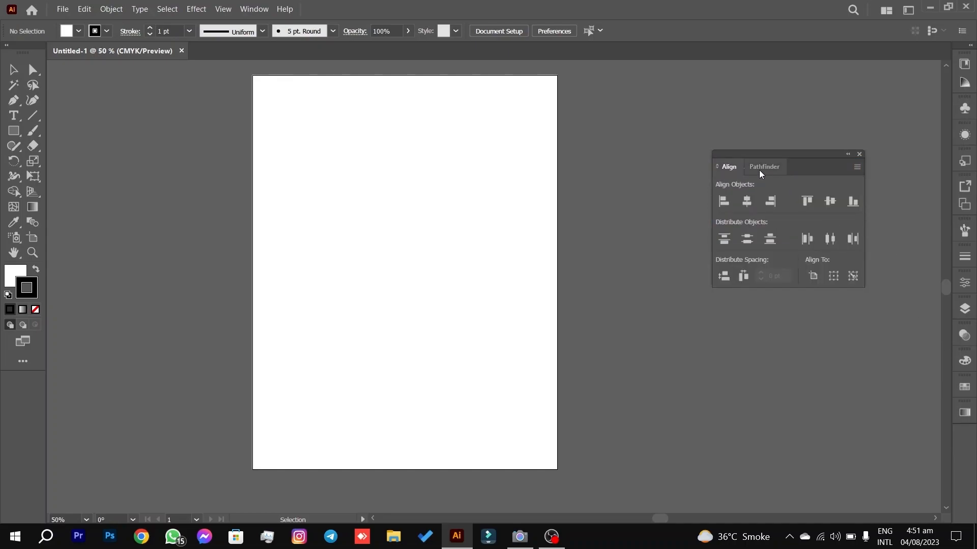
{"action": "scroll", "coordinate": [488, 248], "scroll_direction": "up", "scroll_amount": 3}
{"action": "scroll", "coordinate": [484, 247], "scroll_direction": "down", "scroll_amount": 3}
{"action": "left_click_drag", "start_coordinate": [498, 228], "coordinate": [501, 227]}
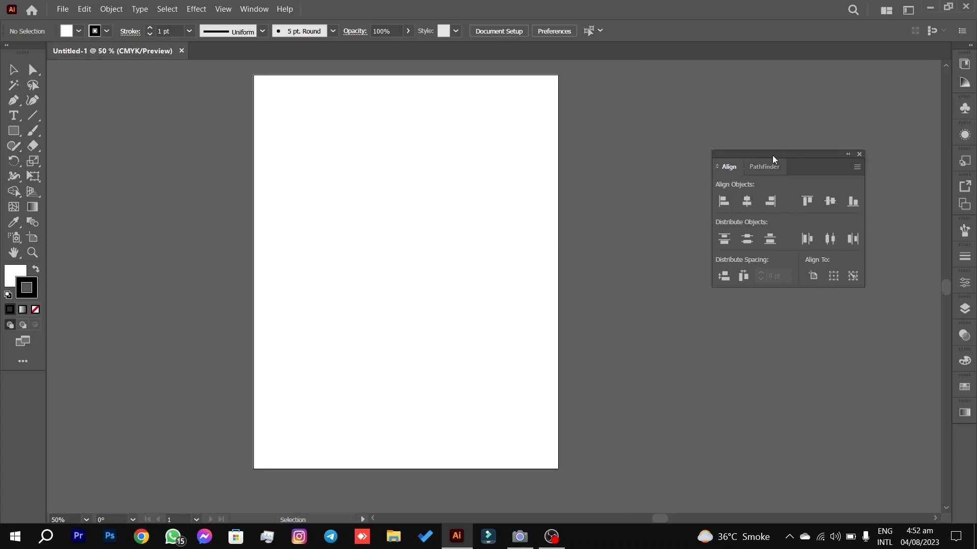
{"action": "left_click_drag", "start_coordinate": [728, 166], "coordinate": [767, 244]}
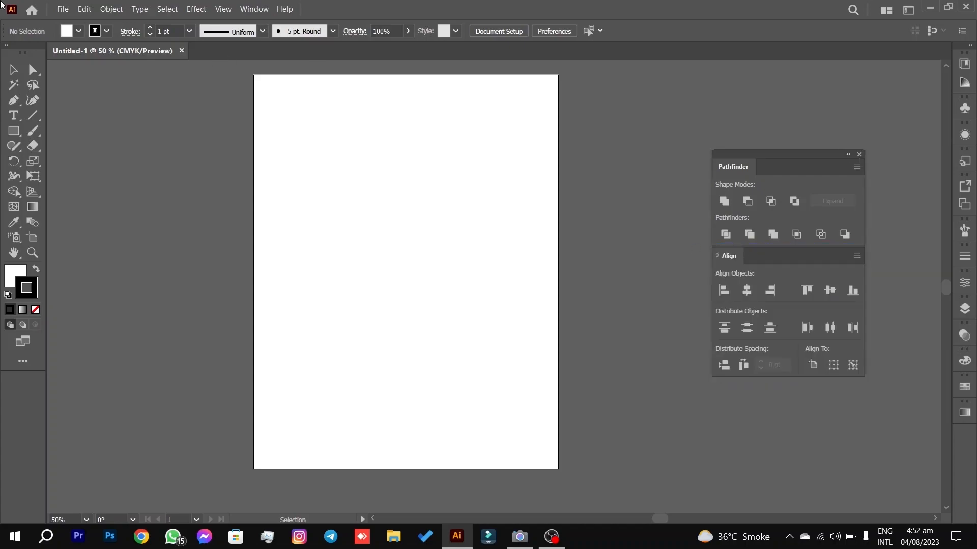
{"action": "scroll", "coordinate": [335, 200], "scroll_direction": "up", "scroll_amount": 4}
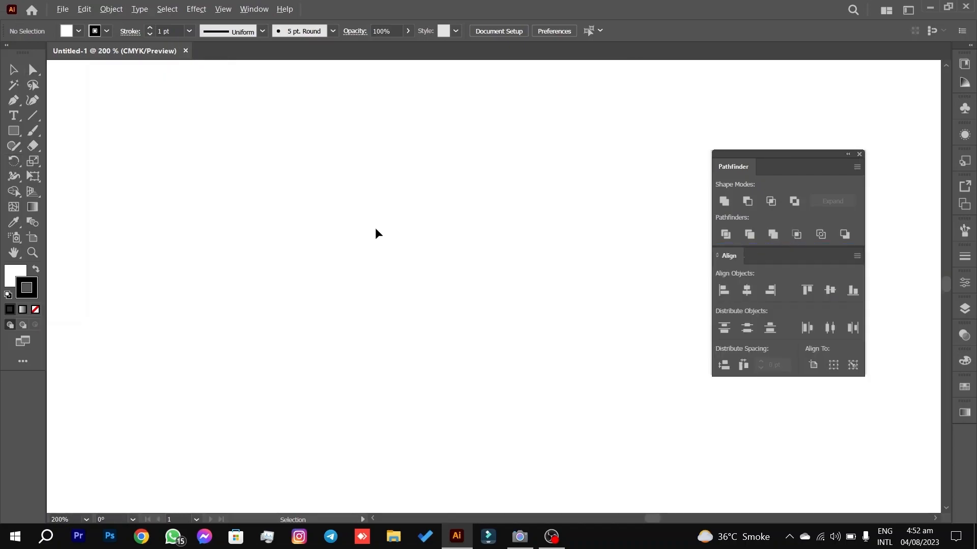
{"action": "scroll", "coordinate": [375, 228], "scroll_direction": "down", "scroll_amount": 4}
{"action": "left_click_drag", "start_coordinate": [435, 180], "coordinate": [451, 103]}
{"action": "scroll", "coordinate": [423, 170], "scroll_direction": "up", "scroll_amount": 2}
{"action": "scroll", "coordinate": [426, 172], "scroll_direction": "down", "scroll_amount": 1}
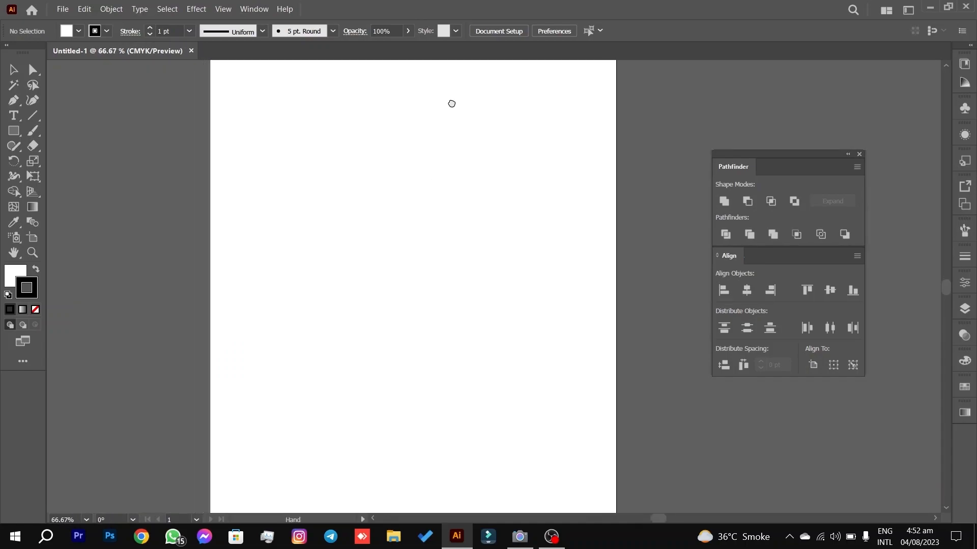
{"action": "scroll", "coordinate": [458, 171], "scroll_direction": "down", "scroll_amount": 1}
{"action": "left_click_drag", "start_coordinate": [464, 149], "coordinate": [467, 181]}
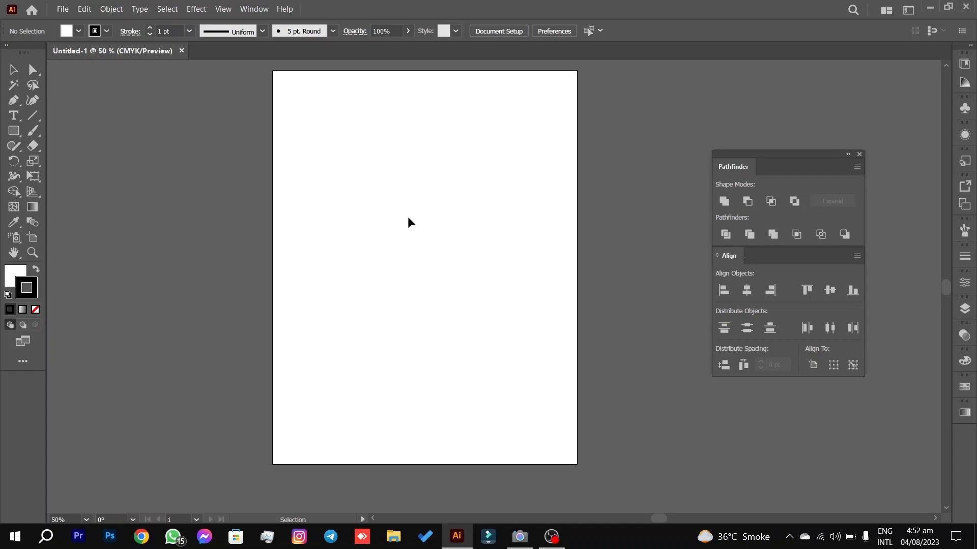
{"action": "left_click", "coordinate": [497, 217]}
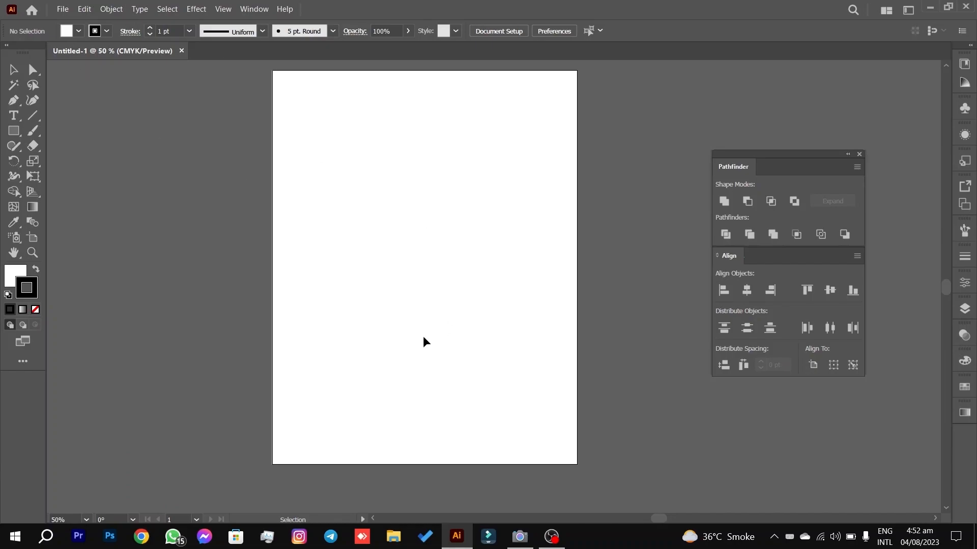
{"action": "left_click", "coordinate": [527, 257]}
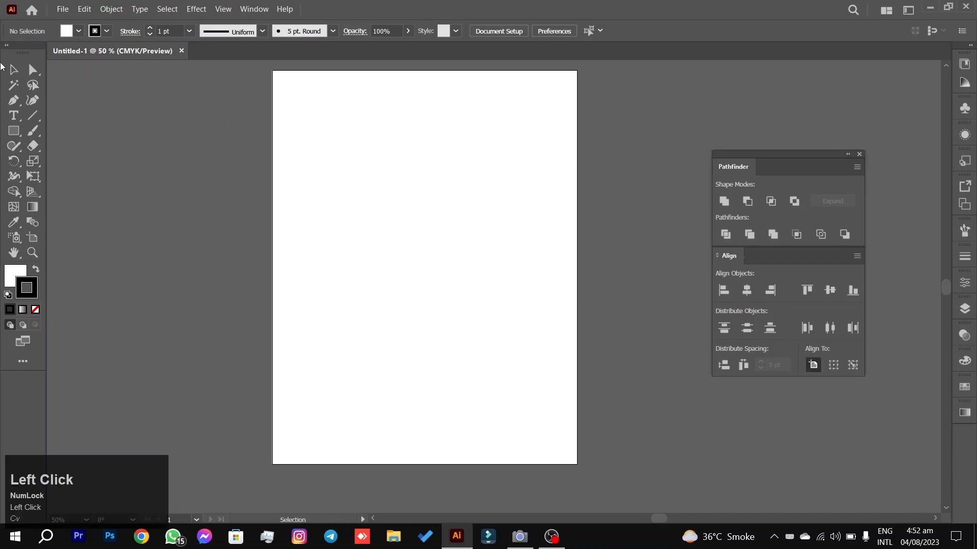
{"action": "key", "text": "space"}
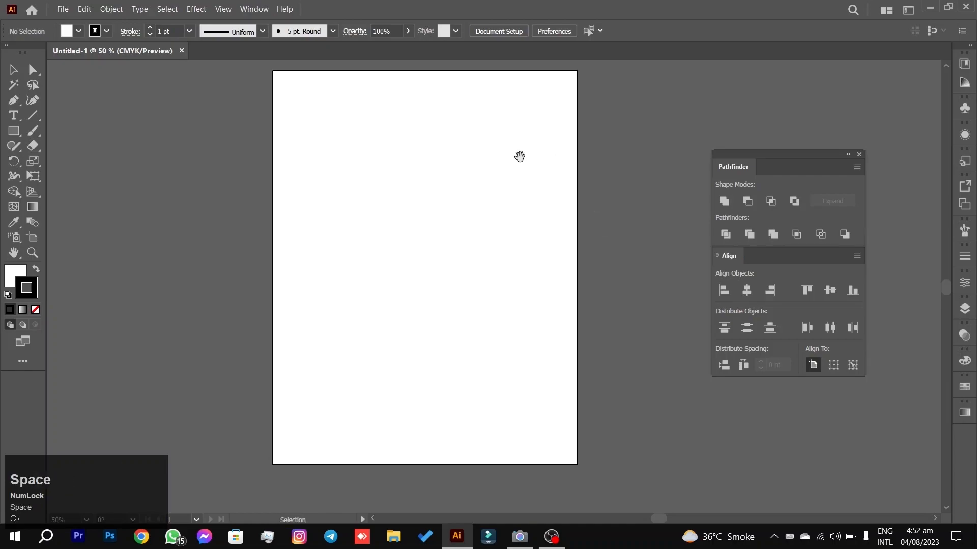
{"action": "mouse_move", "coordinate": [528, 111]}
{"action": "left_mouse_down"}
{"action": "mouse_move", "coordinate": [525, 133]}
{"action": "mouse_move", "coordinate": [529, 115]}
{"action": "left_mouse_up"}
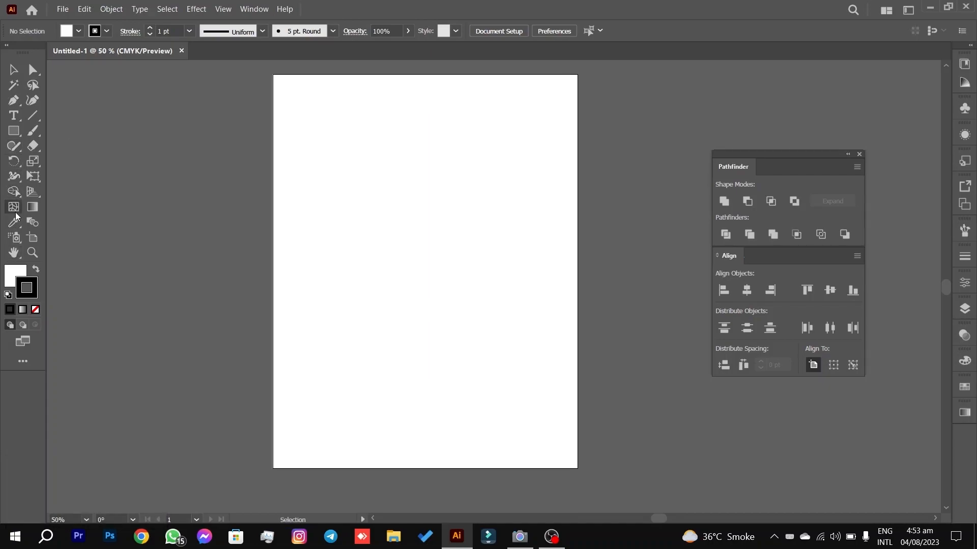
Draw a large circle on the left side of the artboard's upper half with the Ellipse tool.
{"action": "left_click", "coordinate": [13, 131]}
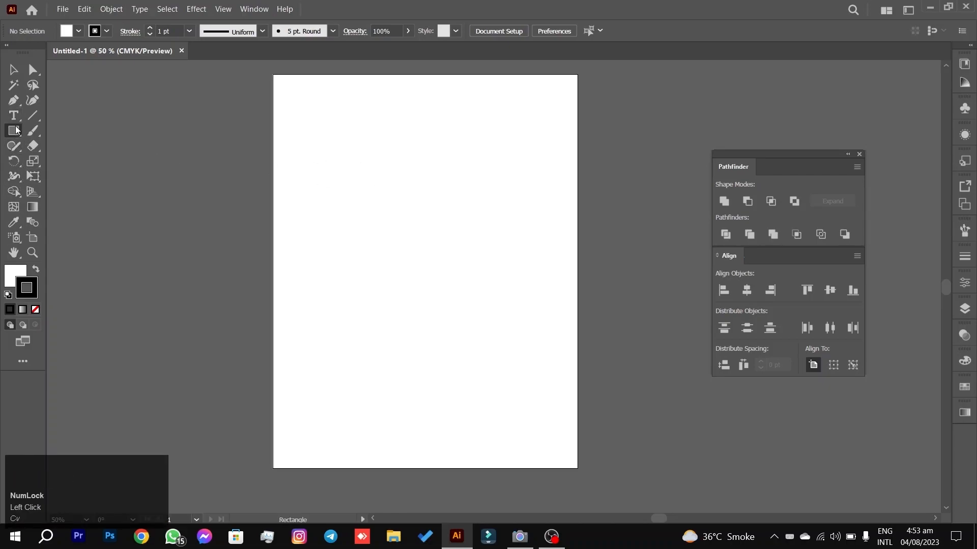
{"action": "key", "text": "l"}
{"action": "key", "text": "shift"}
{"action": "left_click_drag", "start_coordinate": [292, 157], "coordinate": [419, 284]}
Duplicate the circle horizontally to the right so that the copy partly overlaps the original.
{"action": "right_click", "coordinate": [14, 131]}
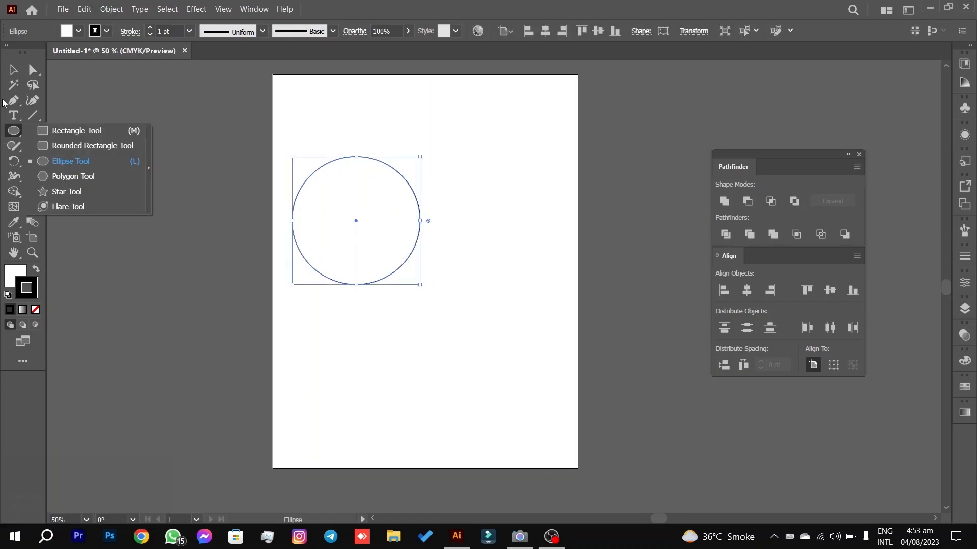
{"action": "left_click", "coordinate": [17, 147]}
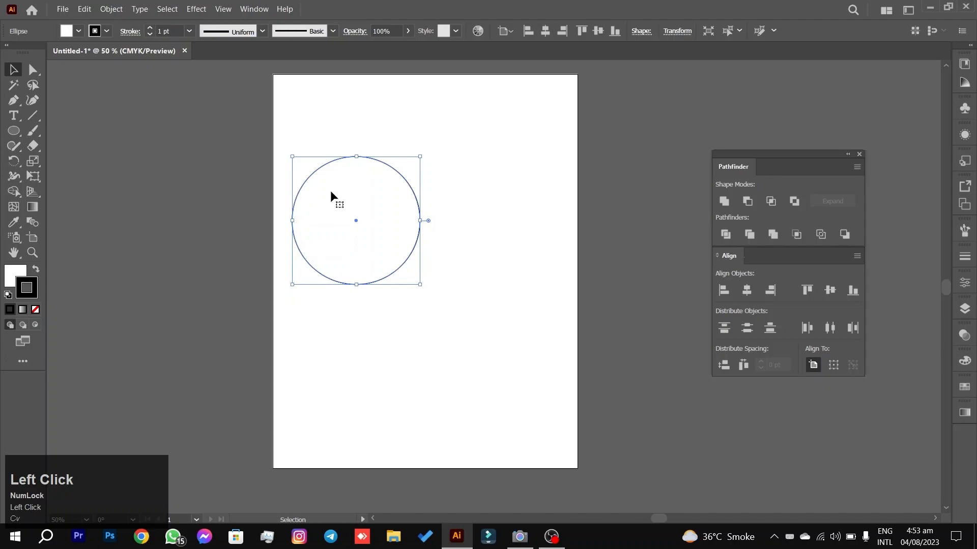
{"action": "left_click_drag", "start_coordinate": [331, 193], "coordinate": [446, 220]}
Try merging the two overlapping circles into one shape with the Shape Builder, and undo the merge.
{"action": "left_click_drag", "start_coordinate": [556, 101], "coordinate": [349, 267]}
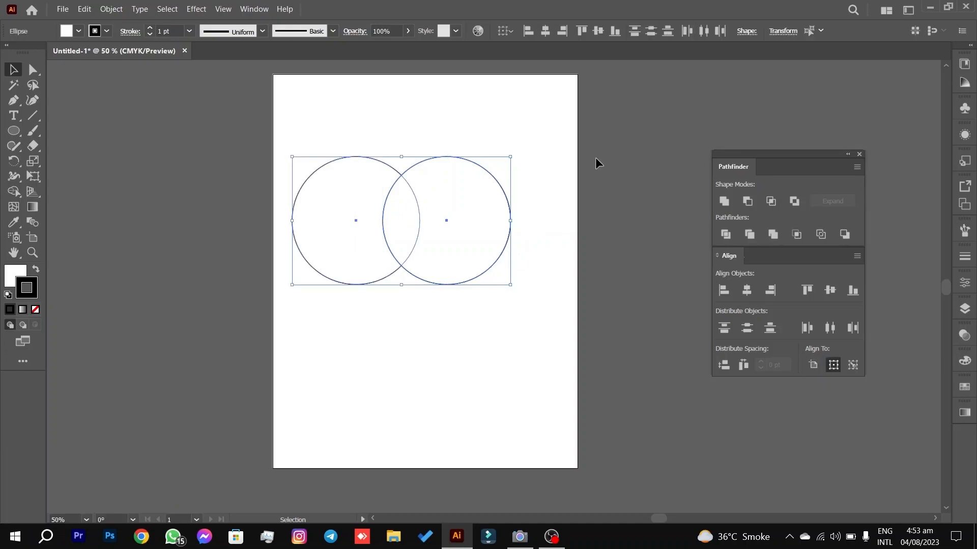
{"action": "scroll", "coordinate": [452, 200], "scroll_direction": "down", "scroll_amount": 1}
{"action": "left_click_drag", "start_coordinate": [485, 179], "coordinate": [509, 197]}
{"action": "left_click", "coordinate": [13, 192]}
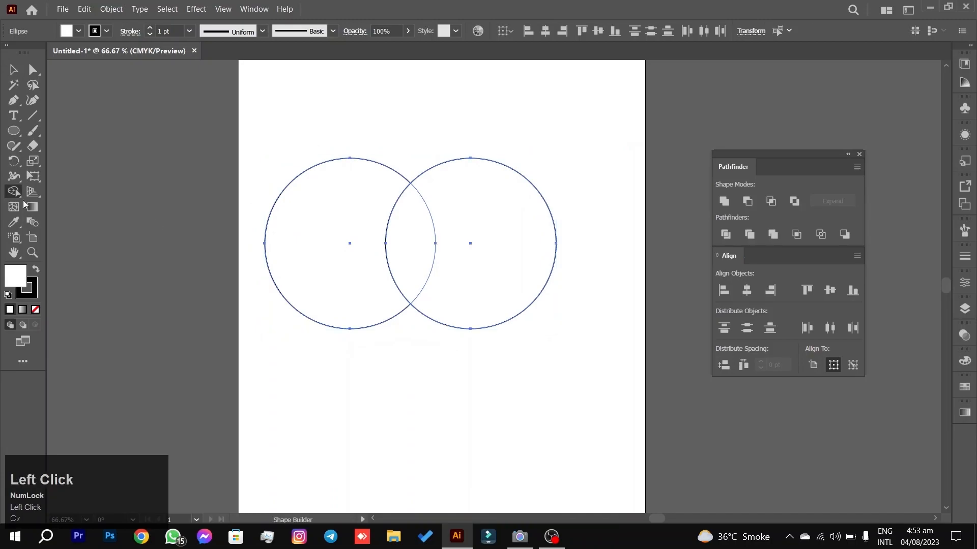
{"action": "left_click_drag", "start_coordinate": [333, 242], "coordinate": [635, 249]}
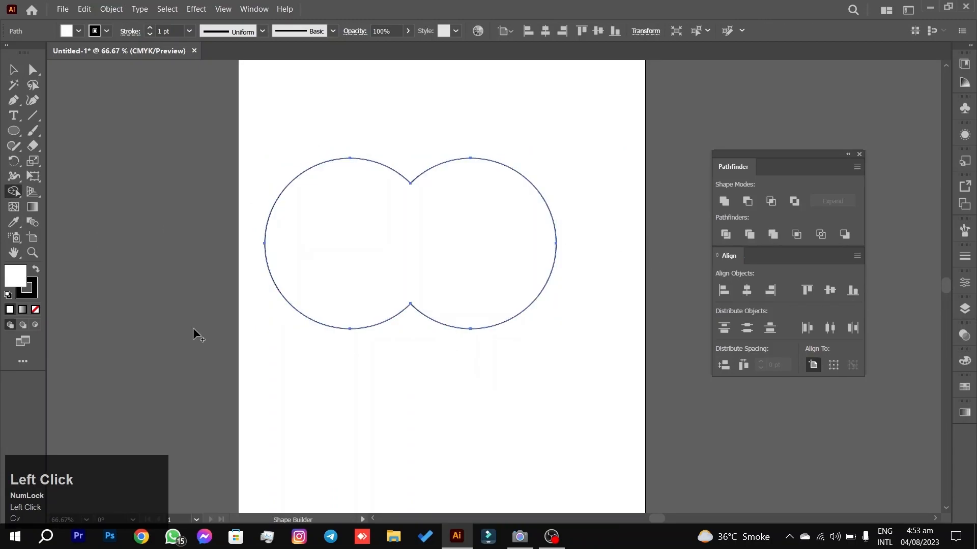
{"action": "key", "text": "ctrl+z"}
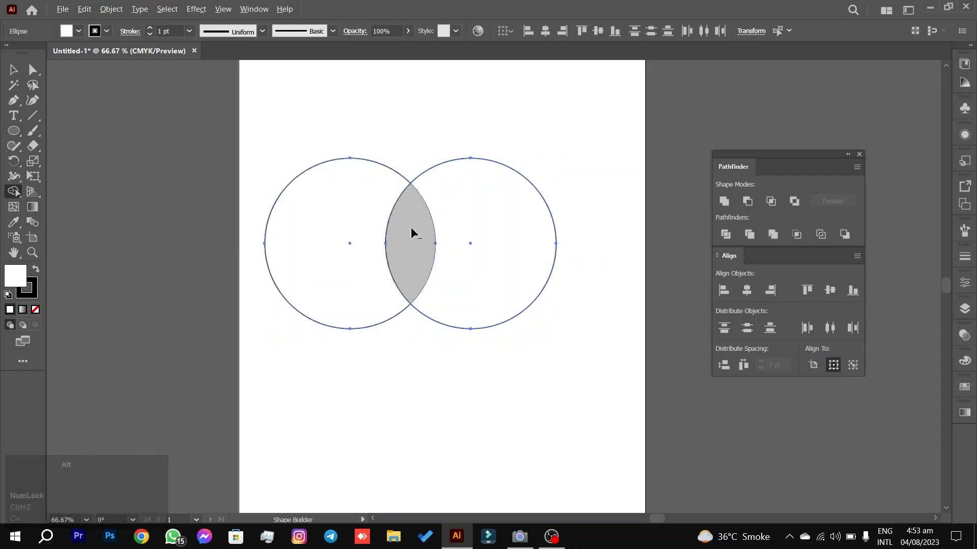
Swap the fill and stroke colours of both circles and remove their stroke.
{"action": "left_click", "coordinate": [14, 76]}
{"action": "left_click_drag", "start_coordinate": [178, 181], "coordinate": [452, 208]}
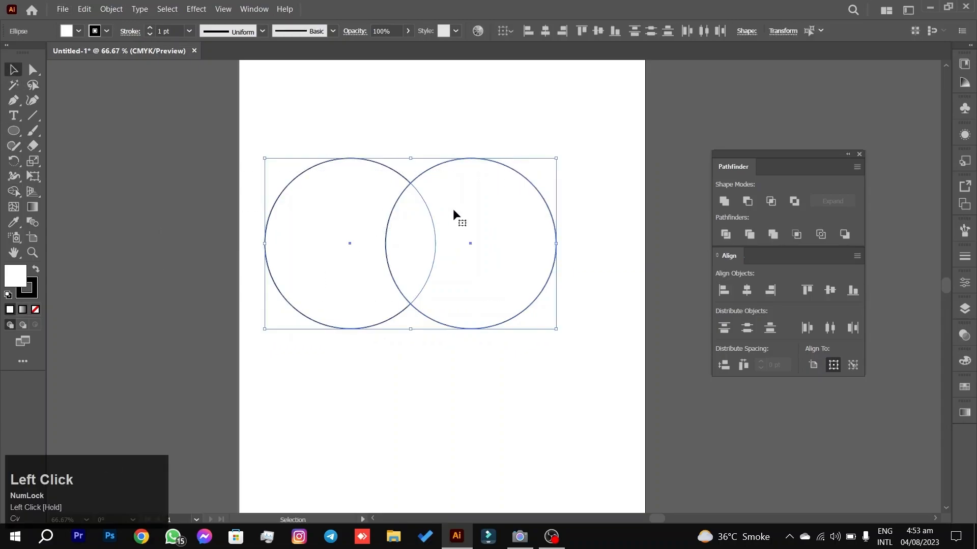
{"action": "left_click", "coordinate": [36, 269]}
{"action": "left_click", "coordinate": [35, 296]}
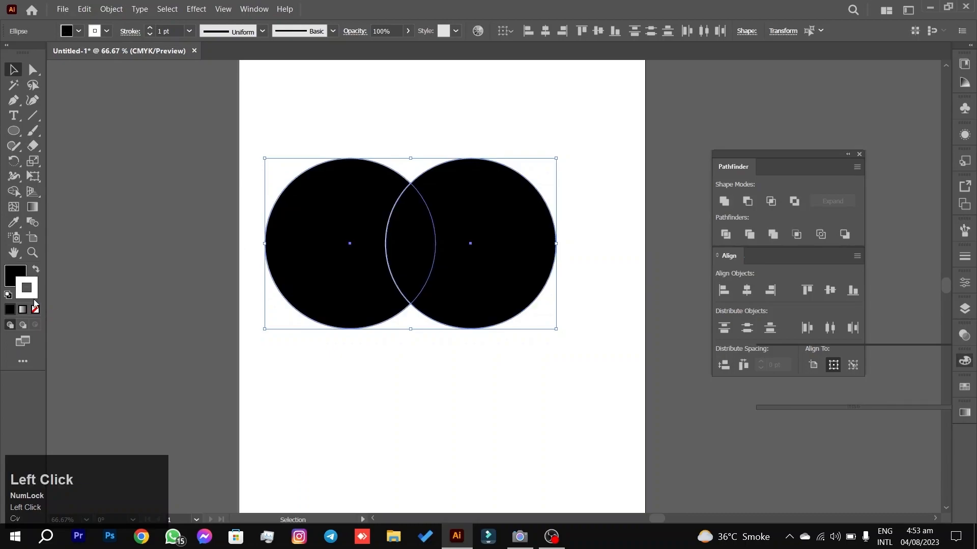
{"action": "left_click", "coordinate": [35, 310]}
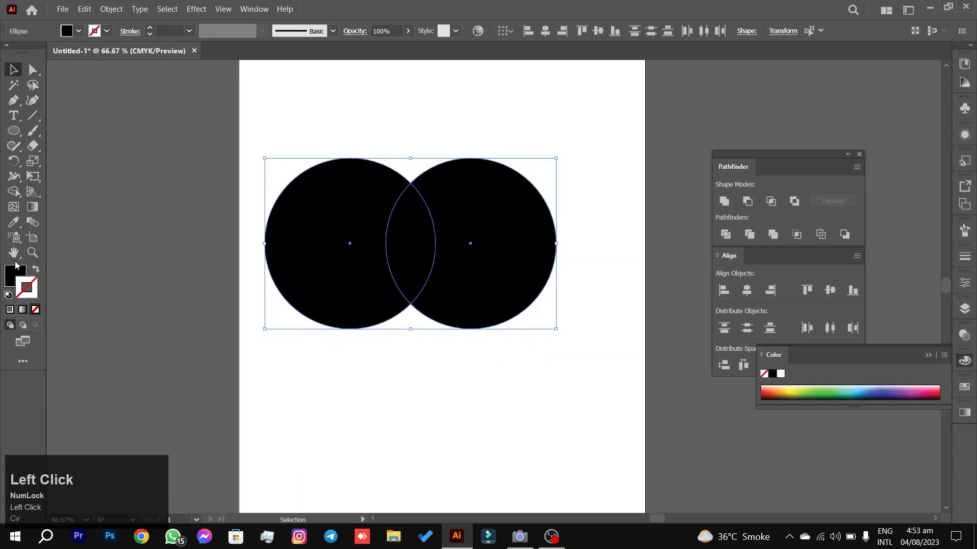
Set the fill of both circles to pure black, 000000.
{"action": "left_click", "coordinate": [16, 276]}
{"action": "double_click", "coordinate": [23, 280]}
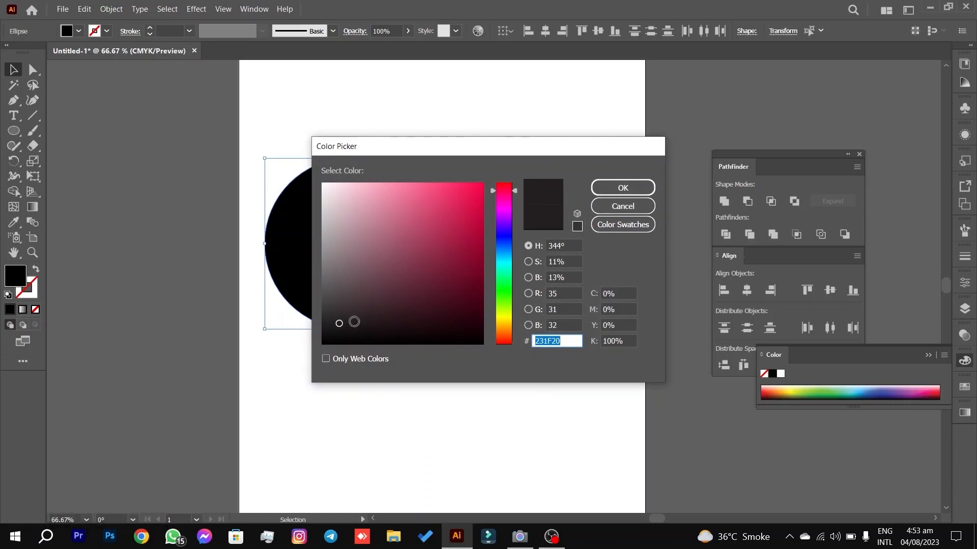
{"action": "mouse_move", "coordinate": [355, 333]}
{"action": "left_mouse_down"}
{"action": "mouse_move", "coordinate": [384, 349]}
{"action": "mouse_move", "coordinate": [358, 344]}
{"action": "mouse_move", "coordinate": [356, 312]}
{"action": "mouse_move", "coordinate": [341, 322]}
{"action": "mouse_move", "coordinate": [350, 344]}
{"action": "left_mouse_up"}
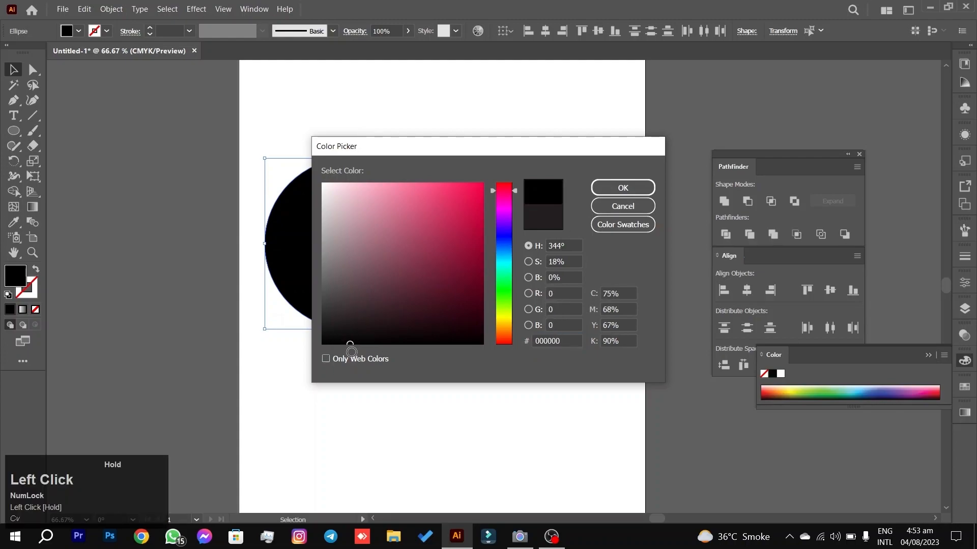
{"action": "left_click", "coordinate": [623, 187]}
Cut the overlapping lens-shaped area out of the two black circles with the Shape Builder.
{"action": "left_click", "coordinate": [610, 133]}
{"action": "left_click_drag", "start_coordinate": [597, 132], "coordinate": [301, 336]}
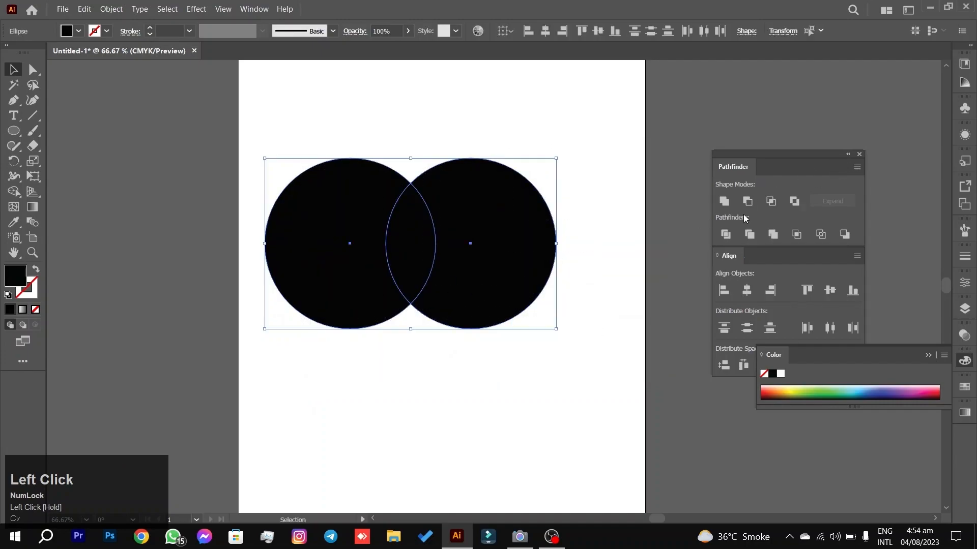
{"action": "left_click", "coordinate": [13, 191]}
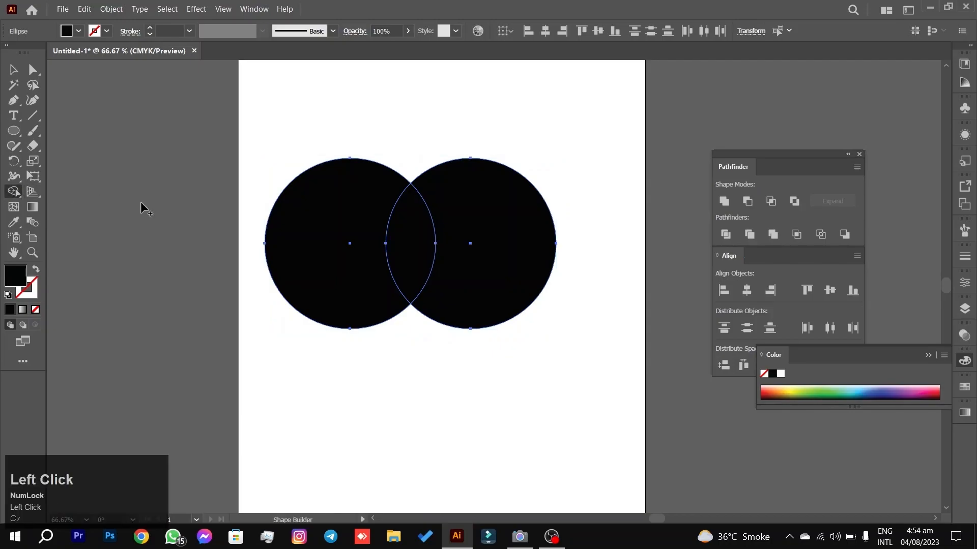
{"action": "left_click", "coordinate": [408, 225], "text": "alt"}
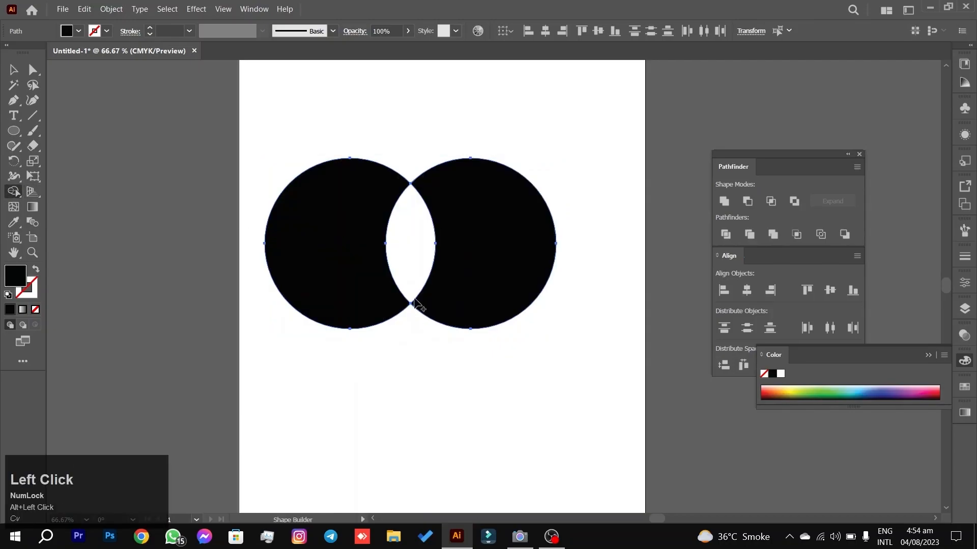
{"action": "left_click", "coordinate": [415, 219]}
{"action": "left_click", "coordinate": [420, 224], "text": "alt"}
{"action": "left_click", "coordinate": [414, 222]}
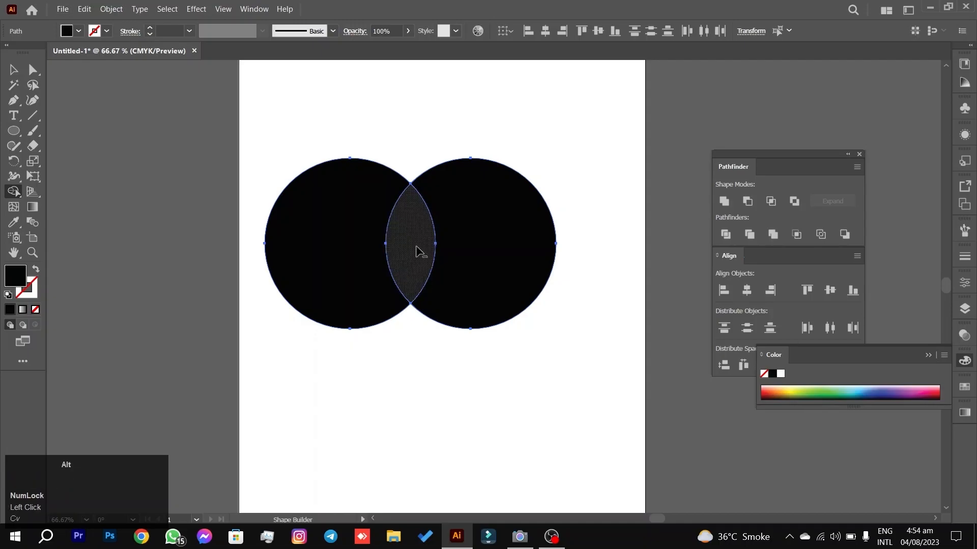
{"action": "left_click", "coordinate": [420, 251], "text": "alt"}
Try filling the lens gap and merging all regions into one shape with the Shape Builder, and undo both operations.
{"action": "left_click", "coordinate": [13, 70]}
{"action": "left_click", "coordinate": [292, 211]}
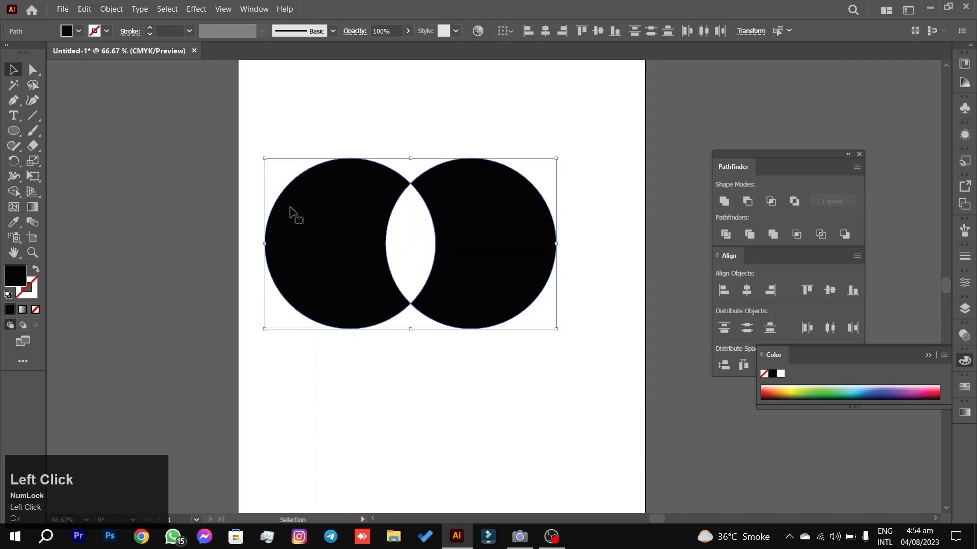
{"action": "left_click", "coordinate": [211, 301]}
{"action": "left_click", "coordinate": [529, 214]}
{"action": "left_click", "coordinate": [14, 192]}
{"action": "left_click", "coordinate": [414, 222]}
{"action": "mouse_move", "coordinate": [560, 246]}
{"action": "left_mouse_down"}
{"action": "mouse_move", "coordinate": [104, 233]}
{"action": "mouse_move", "coordinate": [134, 248]}
{"action": "left_mouse_up"}
{"action": "key", "text": "space"}
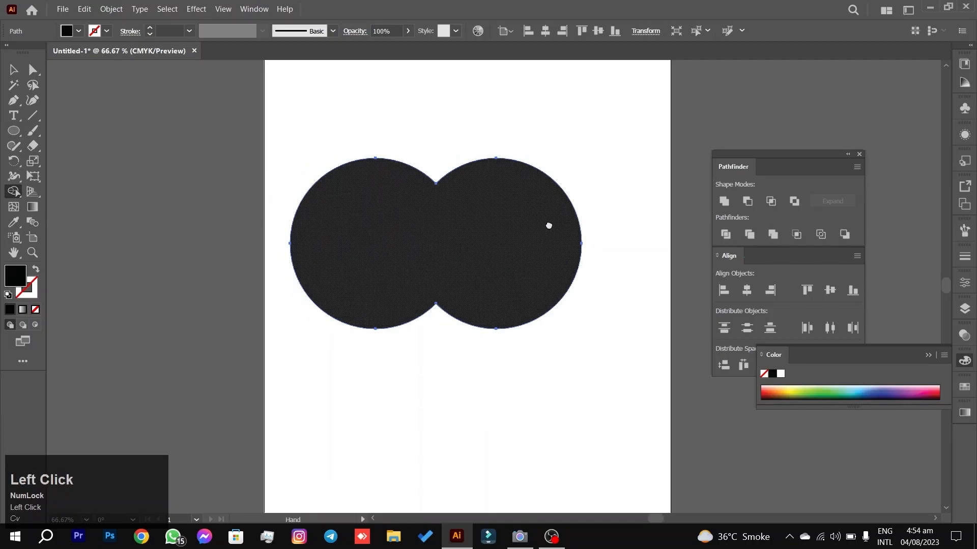
{"action": "left_click_drag", "start_coordinate": [553, 225], "coordinate": [497, 227]}
{"action": "key", "text": "ctrl+z"}
{"action": "key", "text": "ctrl+z"}
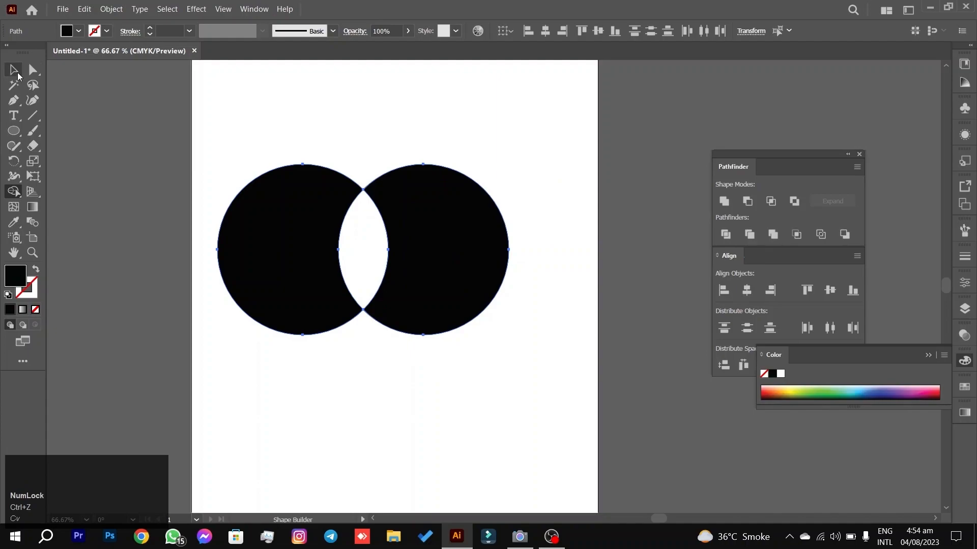
Delete both cut circle shapes from the artboard.
{"action": "left_click", "coordinate": [18, 71]}
{"action": "left_click_drag", "start_coordinate": [255, 141], "coordinate": [466, 265]}
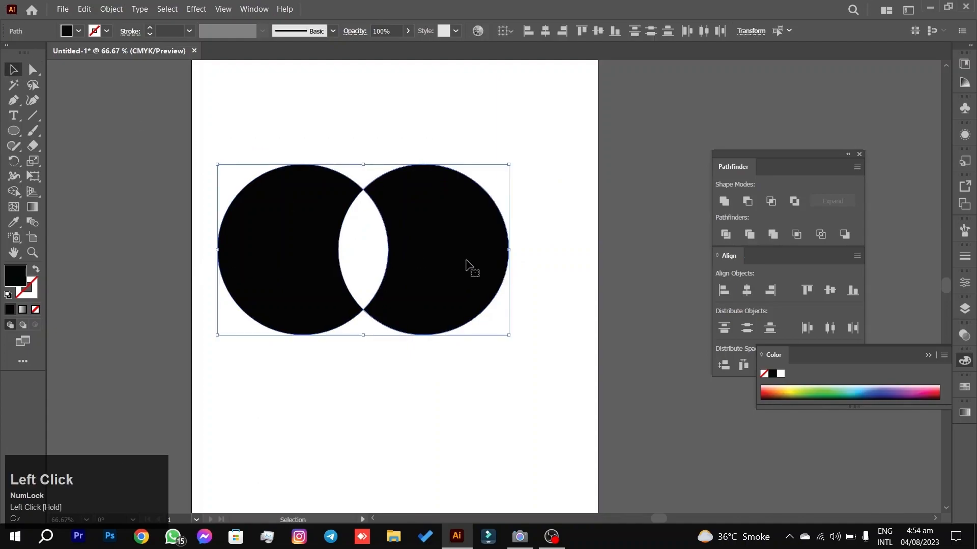
{"action": "key", "text": "Delete"}
Draw a large and a much smaller black circle, and move the small one so it overlaps the large circle's right edge.
{"action": "left_click", "coordinate": [13, 131]}
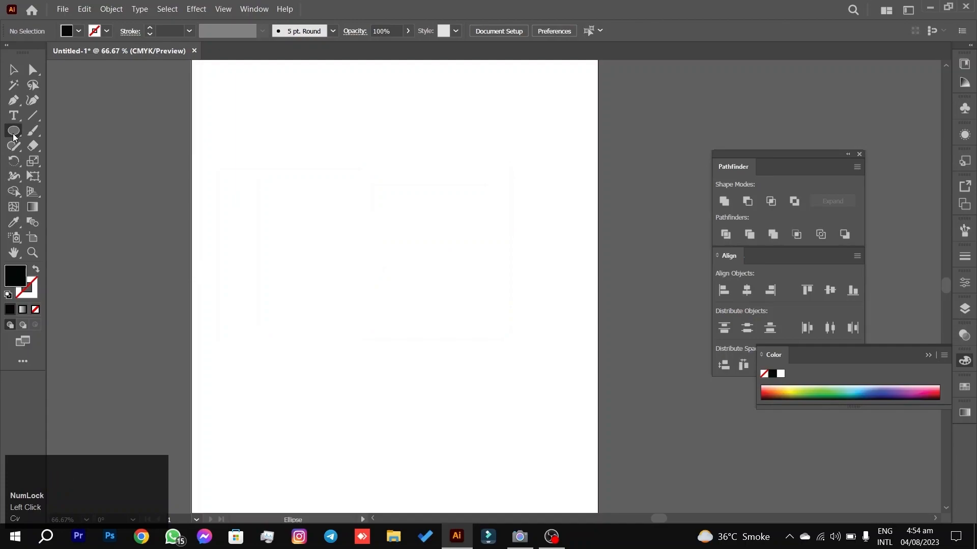
{"action": "left_click", "coordinate": [14, 134]}
{"action": "left_click_drag", "start_coordinate": [246, 144], "coordinate": [388, 285]}
{"action": "left_click_drag", "start_coordinate": [484, 152], "coordinate": [423, 212]}
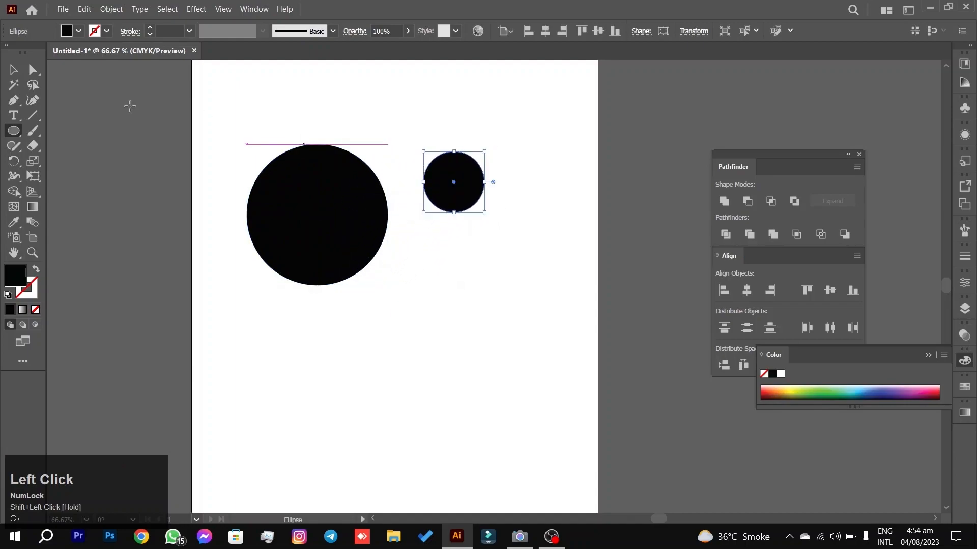
{"action": "left_click", "coordinate": [14, 70]}
{"action": "left_click_drag", "start_coordinate": [459, 166], "coordinate": [405, 193]}
Reset both circles to the default white fill and black stroke, and move them together slightly right and down.
{"action": "left_click_drag", "start_coordinate": [613, 69], "coordinate": [262, 333]}
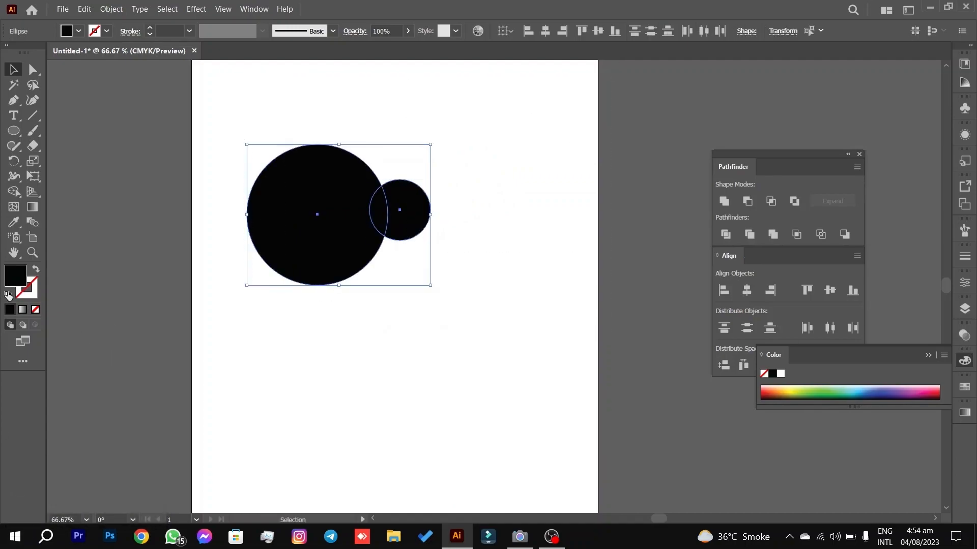
{"action": "key", "text": "d"}
{"action": "left_click_drag", "start_coordinate": [514, 95], "coordinate": [223, 342]}
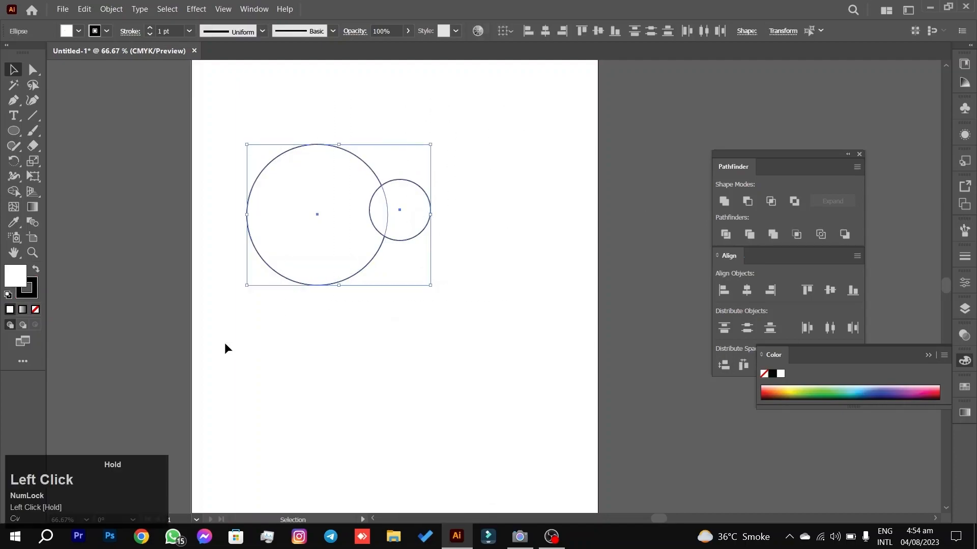
{"action": "left_click", "coordinate": [521, 175]}
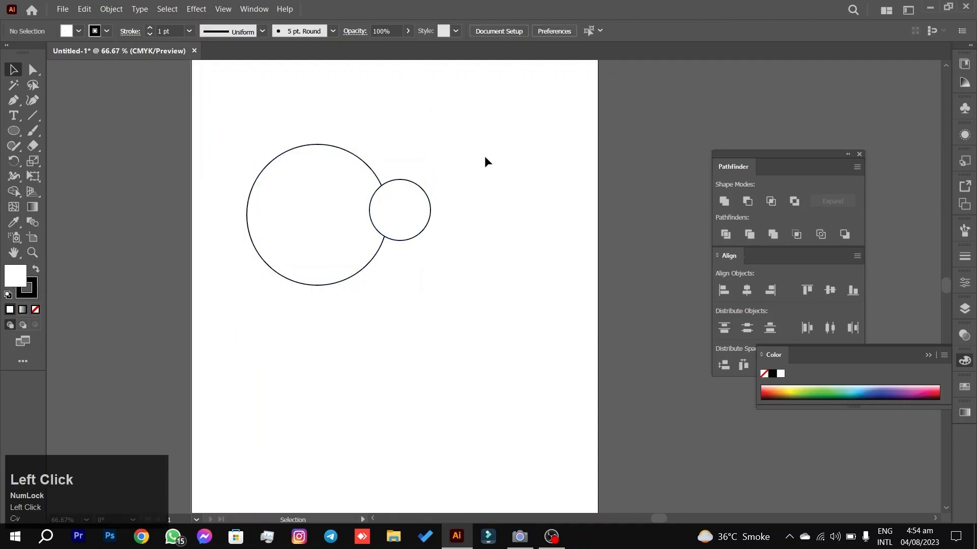
{"action": "left_click_drag", "start_coordinate": [491, 174], "coordinate": [214, 246]}
{"action": "left_click_drag", "start_coordinate": [367, 188], "coordinate": [392, 197]}
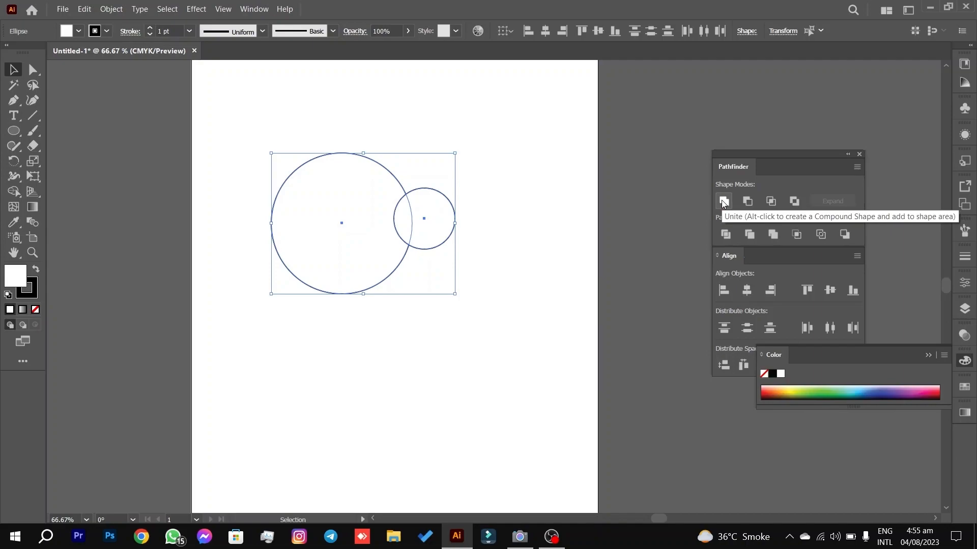
Hide all toolbars and panels, and leave both circles deselected.
{"action": "key", "text": "Tab"}
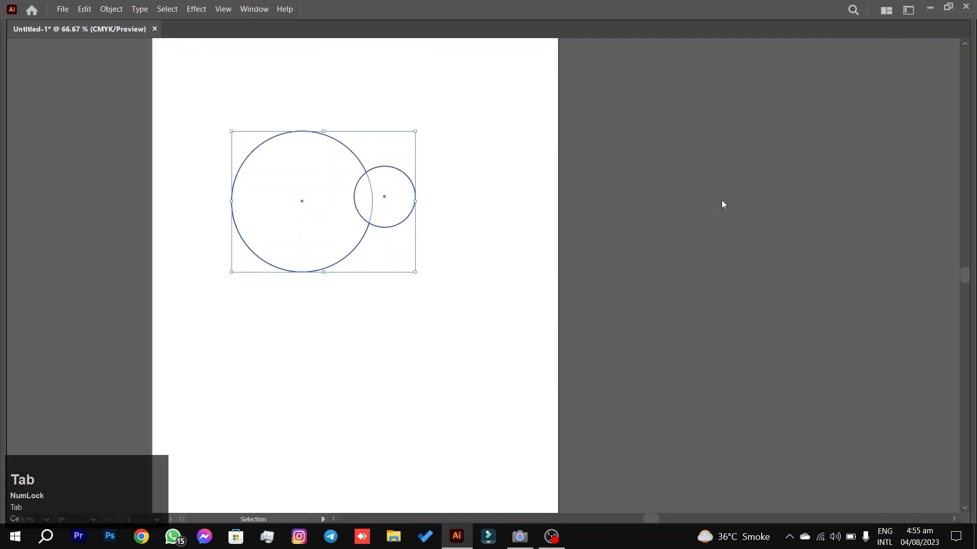
{"action": "key", "text": "Tab"}
{"action": "key", "text": "Tab"}
{"action": "left_click", "coordinate": [532, 282]}
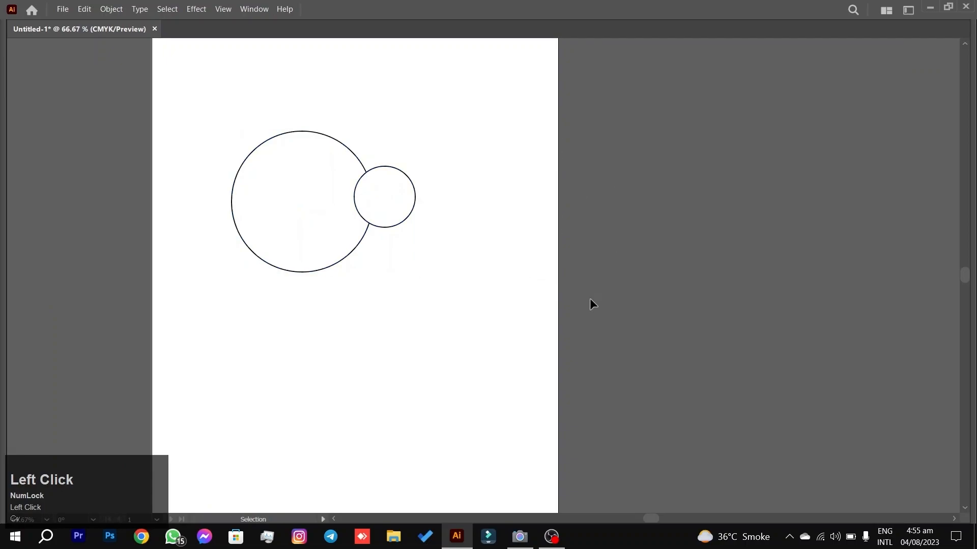
{"action": "left_click_drag", "start_coordinate": [442, 192], "coordinate": [355, 292]}
{"action": "left_click", "coordinate": [373, 90]}
Zoom the view of the two circles to 100%, and show the hidden toolbars and panels again.
{"action": "scroll", "coordinate": [351, 113], "scroll_direction": "up", "scroll_amount": 3, "text": "alt"}
{"action": "scroll", "coordinate": [401, 130], "scroll_direction": "up", "scroll_amount": 3, "text": "alt"}
{"action": "scroll", "coordinate": [480, 168], "scroll_direction": "down", "scroll_amount": 6, "text": "alt"}
{"action": "scroll", "coordinate": [480, 173], "scroll_direction": "up", "scroll_amount": 3, "text": "alt"}
{"action": "scroll", "coordinate": [480, 173], "scroll_direction": "down", "scroll_amount": 5, "text": "alt"}
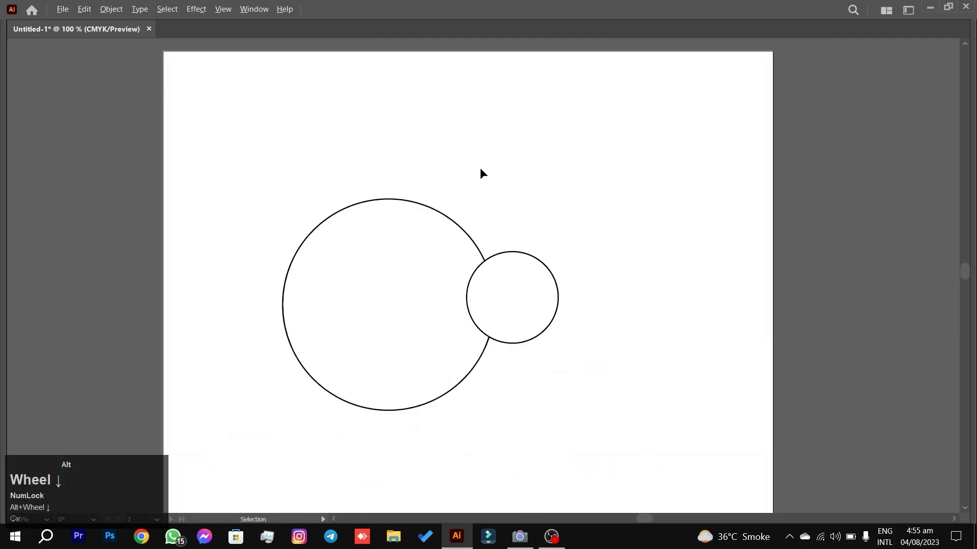
{"action": "key", "text": "space"}
{"action": "left_click_drag", "start_coordinate": [548, 204], "coordinate": [591, 161]}
{"action": "scroll", "coordinate": [529, 211], "scroll_direction": "up", "scroll_amount": 1, "text": "alt"}
{"action": "key", "text": "space"}
{"action": "key", "text": "Tab"}
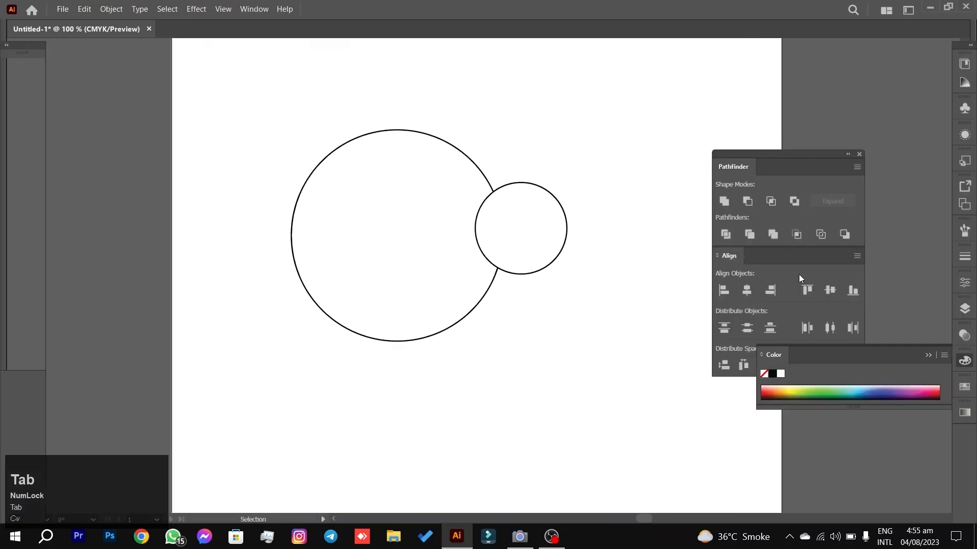
Switch to full screen mode with the menu bar, hide and show the panels, and return to normal screen mode.
{"action": "left_click", "coordinate": [635, 178]}
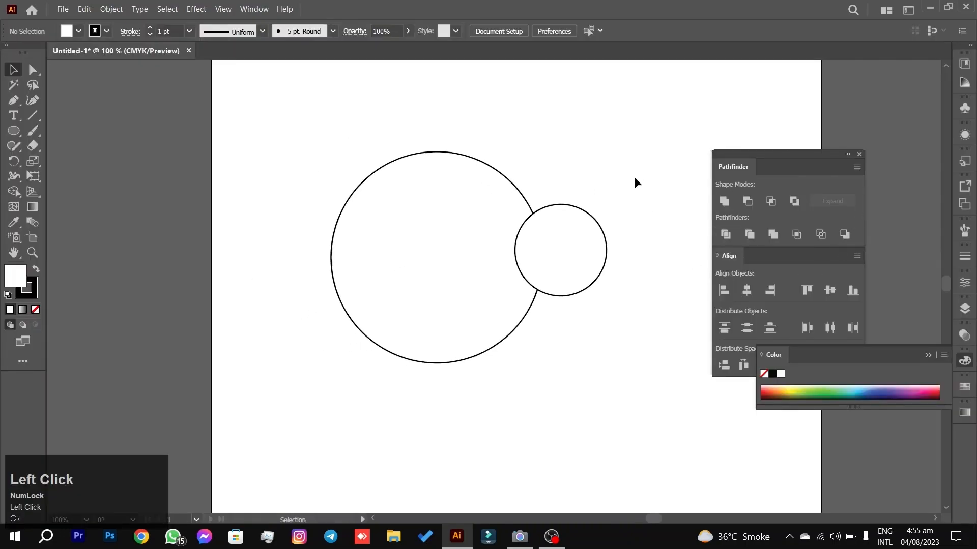
{"action": "key", "text": "f"}
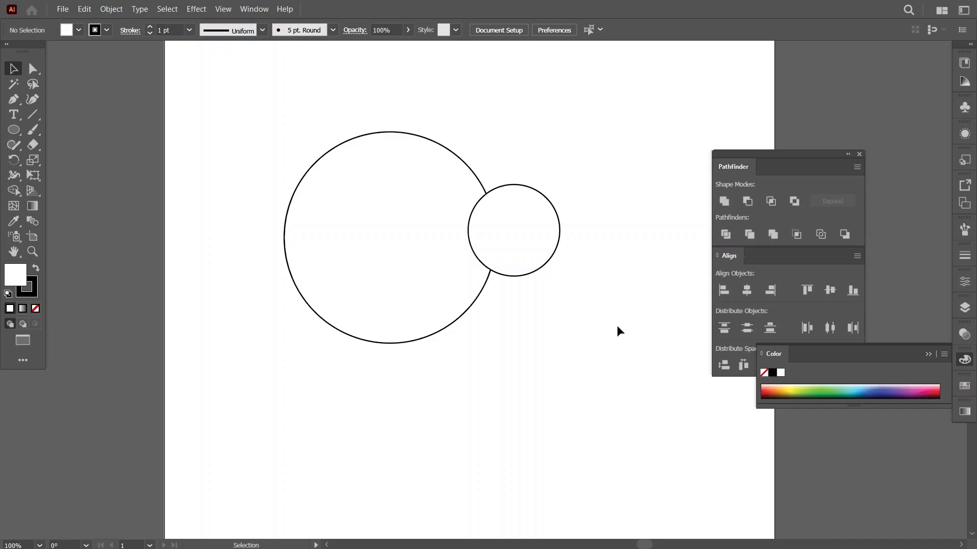
{"action": "key", "text": "Tab"}
{"action": "key", "text": "Tab"}
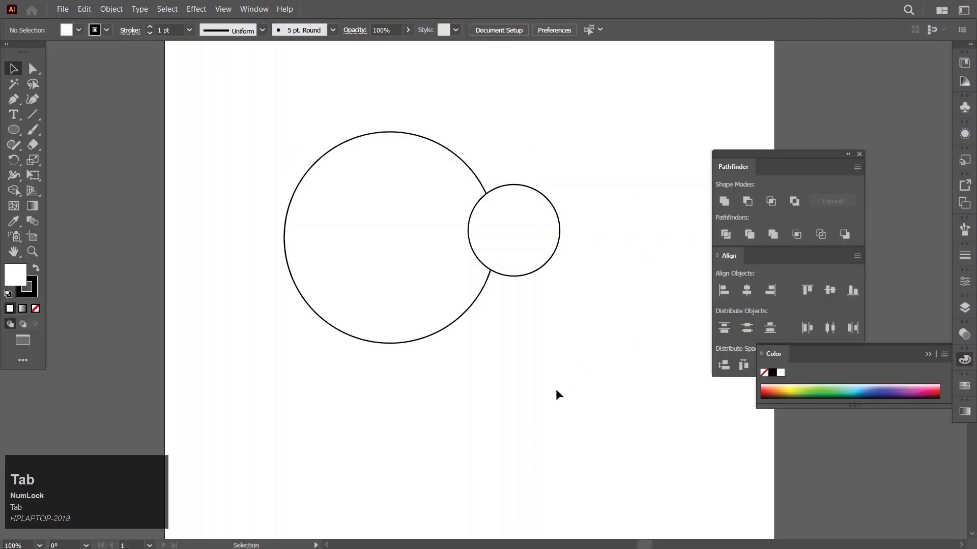
{"action": "key", "text": "Escape"}
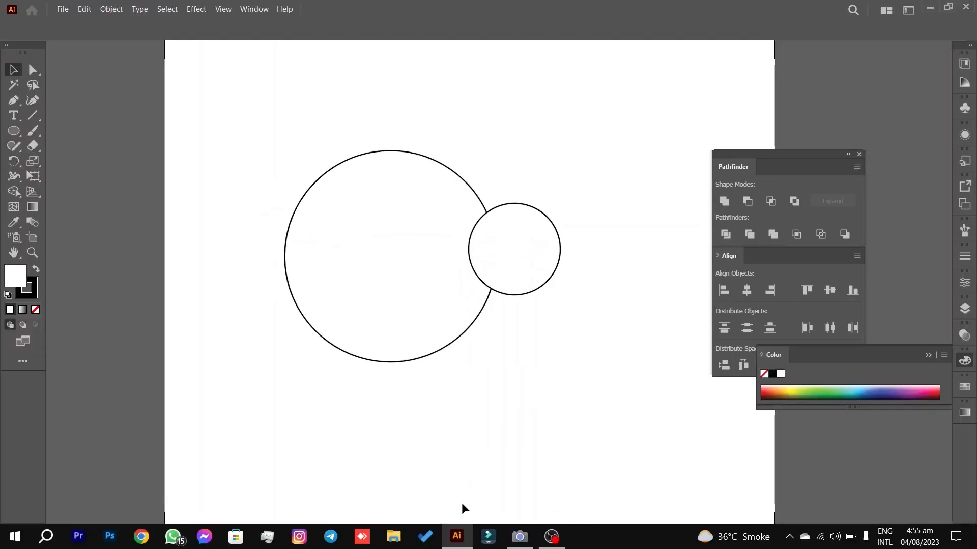
Open Google Chrome with an existing profile, and minimise its window to return to Illustrator.
{"action": "left_click", "coordinate": [141, 537]}
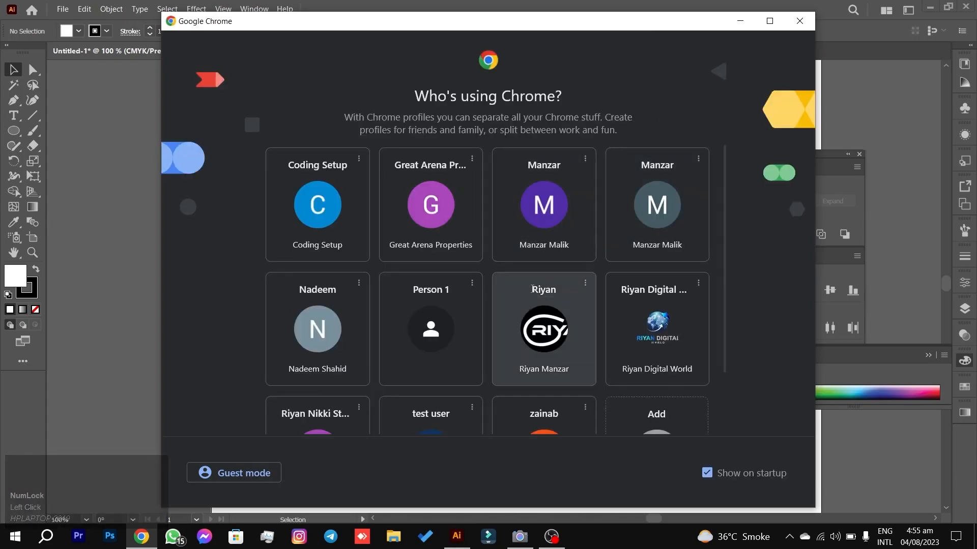
{"action": "left_click", "coordinate": [532, 331]}
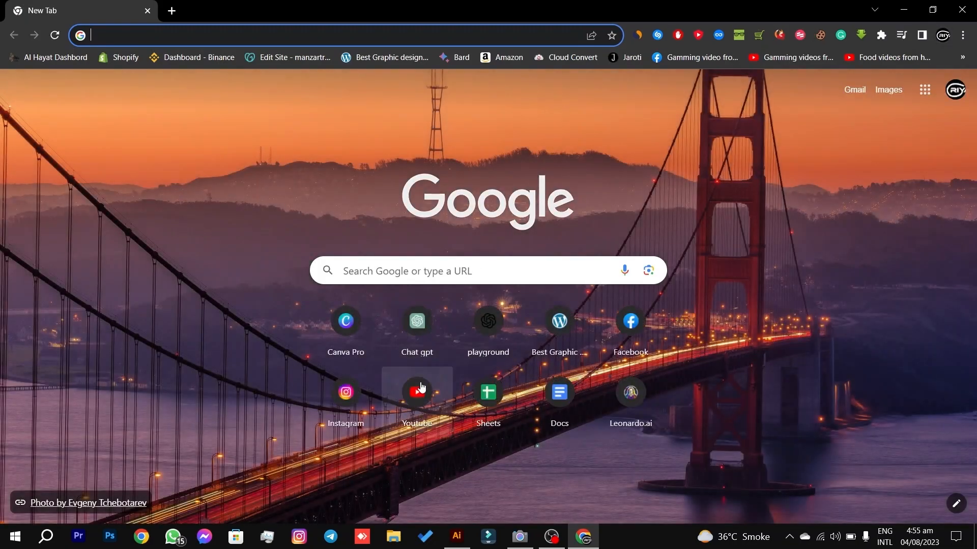
{"action": "left_click", "coordinate": [611, 101]}
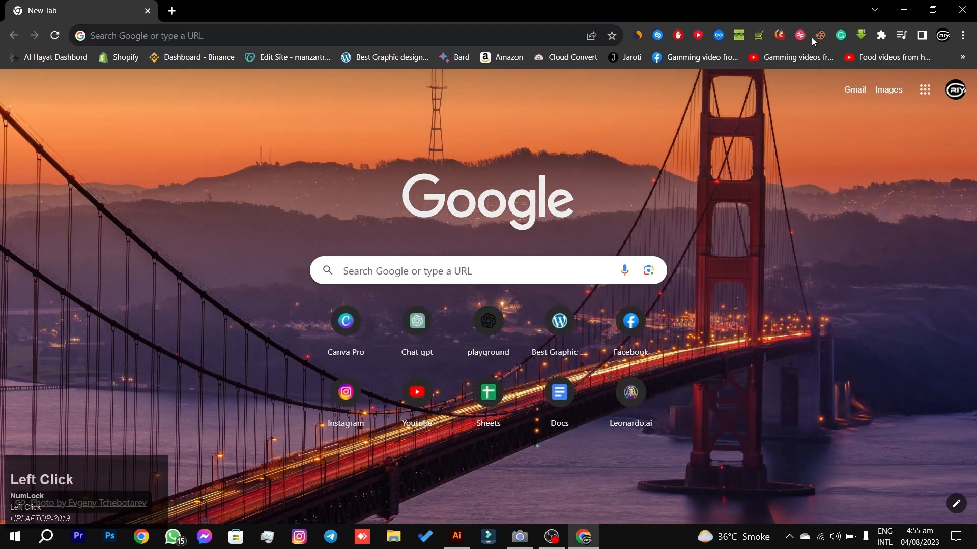
{"action": "left_click", "coordinate": [903, 9]}
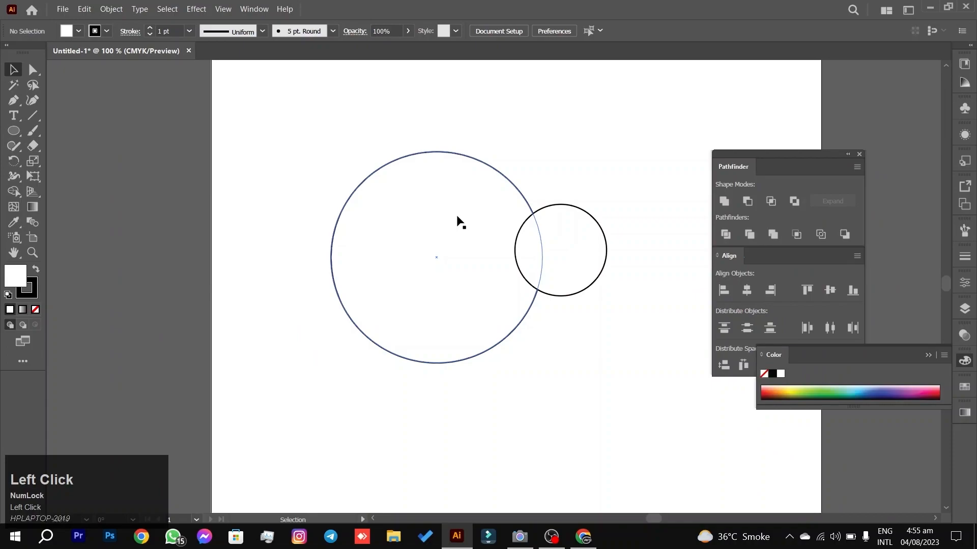
Toggle between normal and full screen mode, ending in full screen mode with the menu bar.
{"action": "key", "text": "f"}
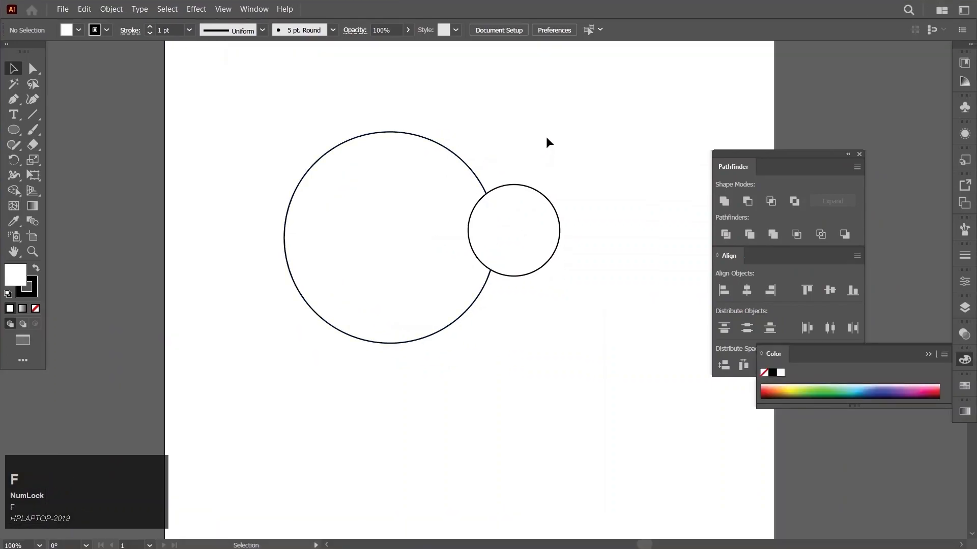
{"action": "right_click", "coordinate": [558, 142]}
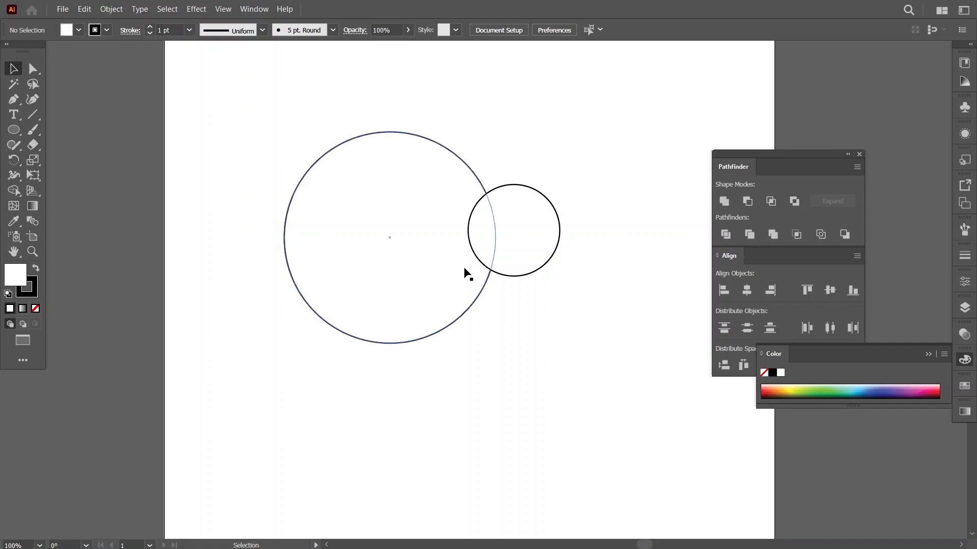
{"action": "key", "text": "f"}
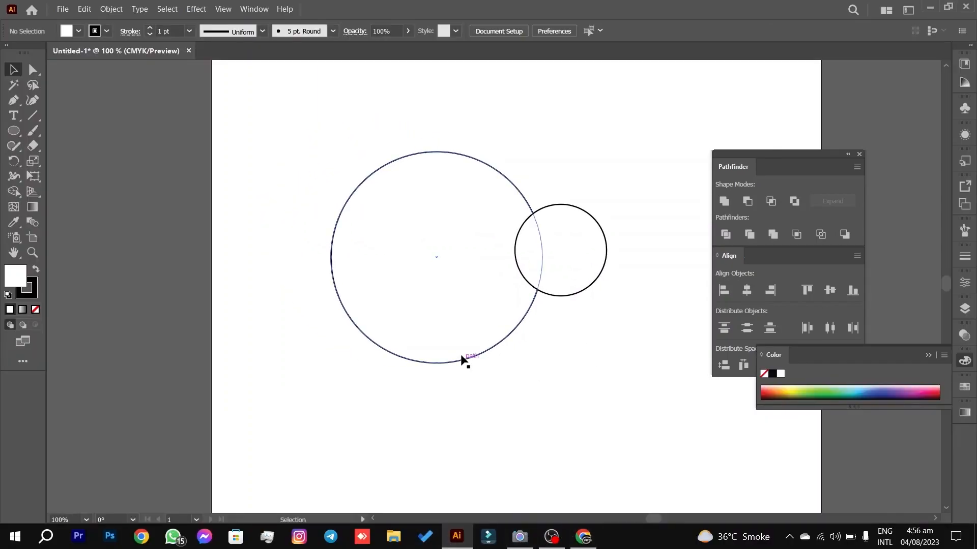
{"action": "key", "text": "f"}
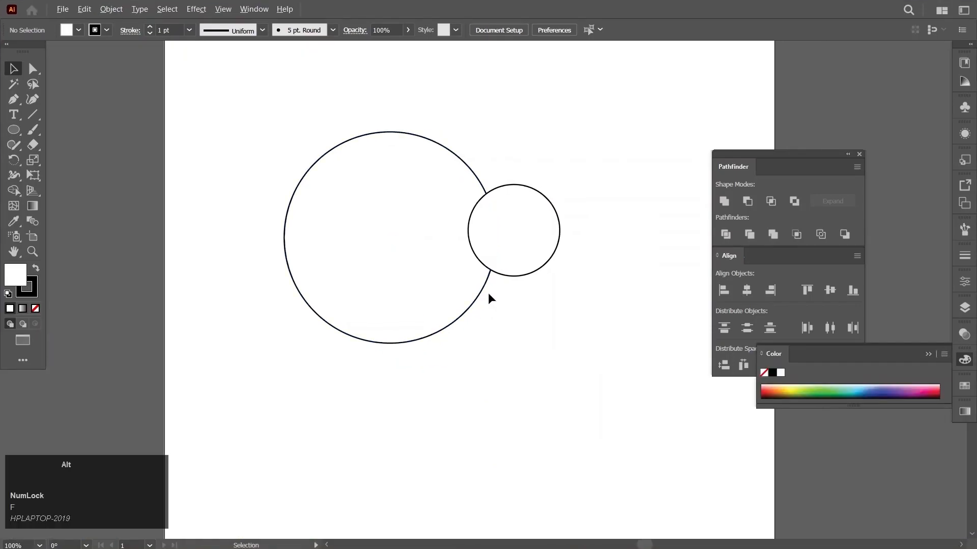
Cycle through the open windows, switch to Google Chrome, and return to the Illustrator document.
{"action": "key", "text": "alt+Tab"}
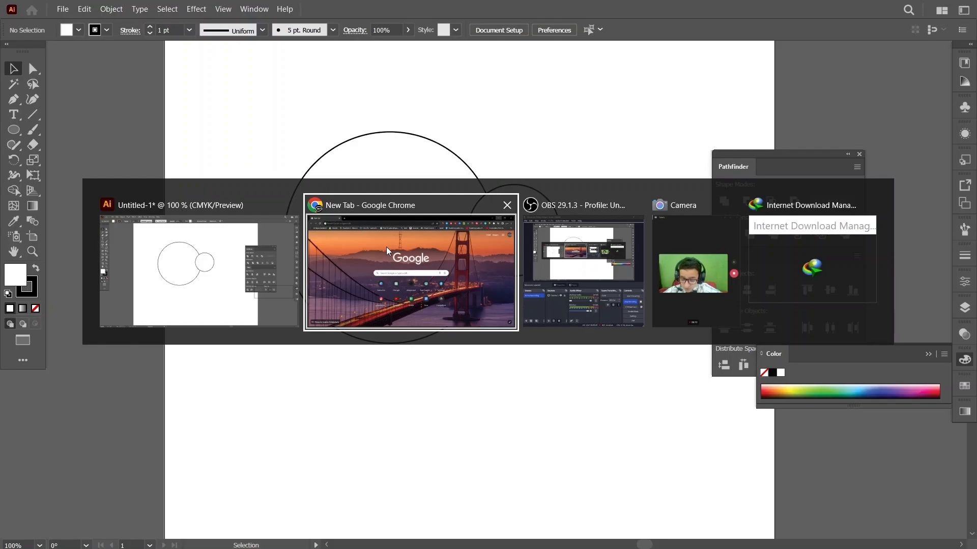
{"action": "key", "text": "alt+Tab"}
{"action": "key", "text": "alt+Tab"}
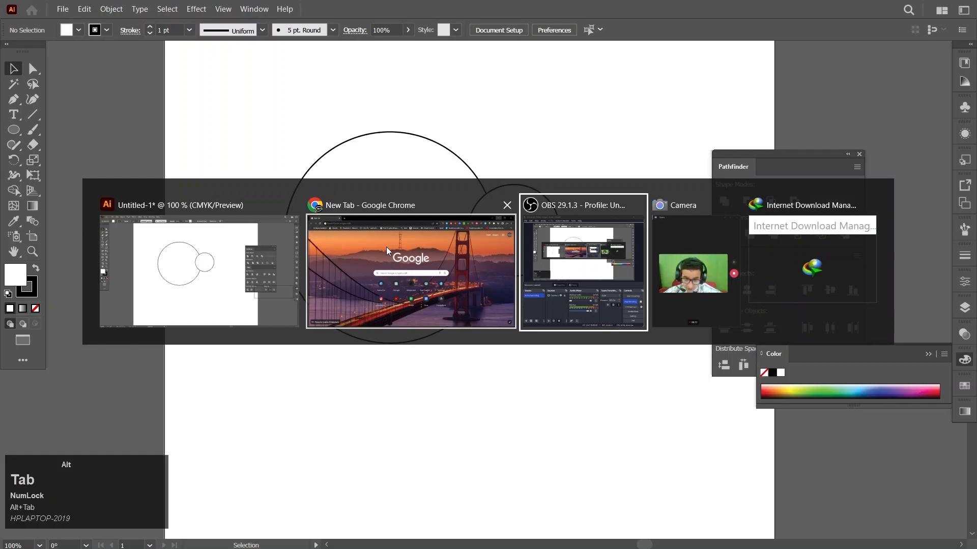
{"action": "key", "text": "alt+Tab"}
{"action": "key", "text": "alt+Tab"}
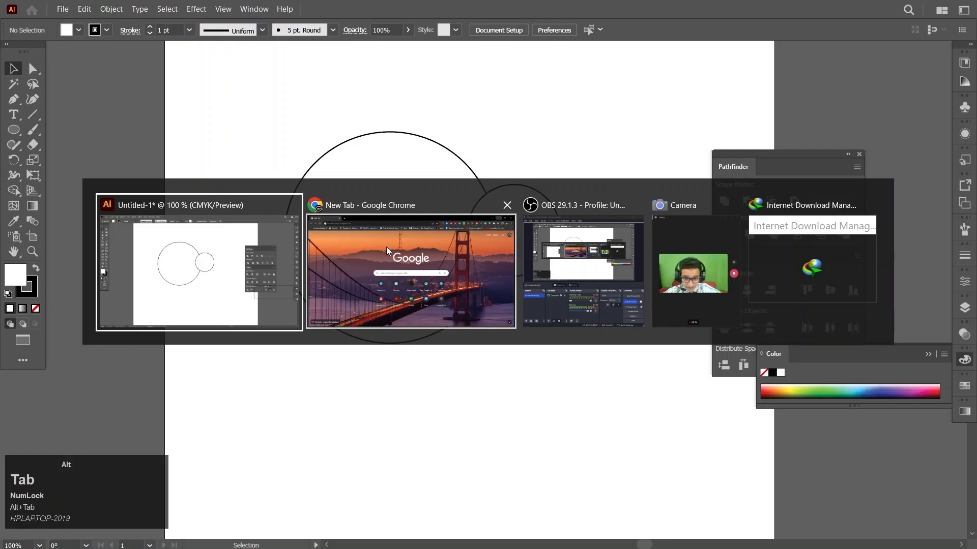
{"action": "key", "text": "alt+Tab"}
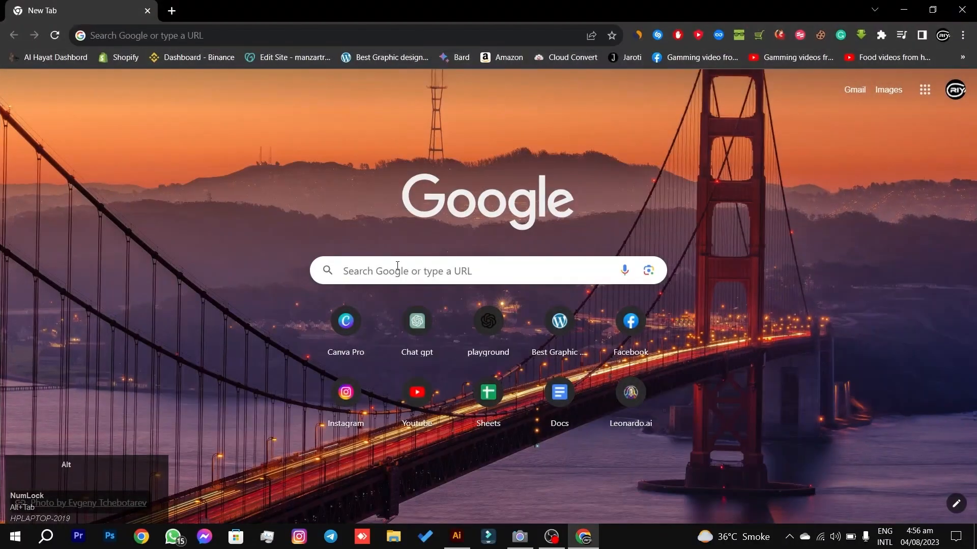
{"action": "key", "text": "alt+Tab"}
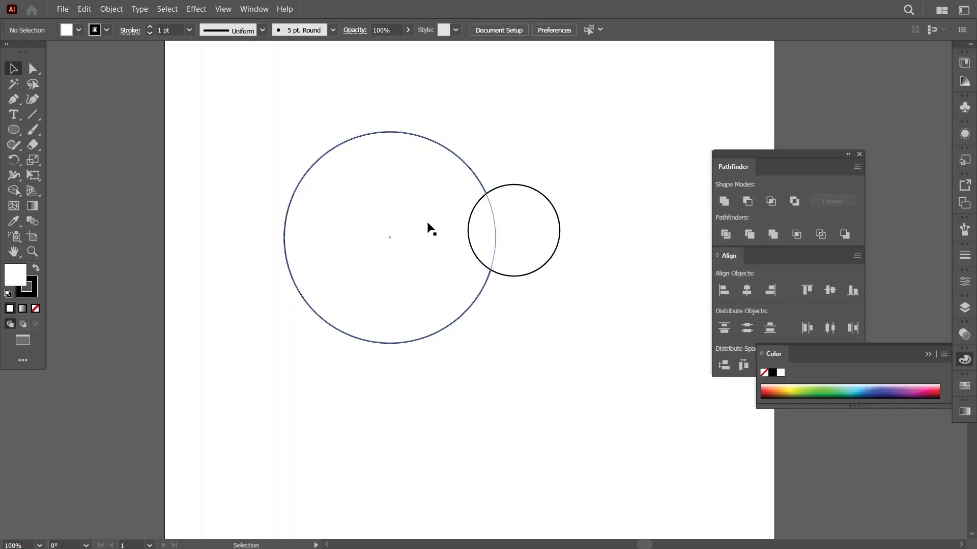
Select both overlapping circles and return to normal screen mode.
{"action": "scroll", "coordinate": [463, 210], "scroll_direction": "up", "scroll_amount": 4}
{"action": "scroll", "coordinate": [463, 210], "scroll_direction": "up", "scroll_amount": 4}
{"action": "scroll", "coordinate": [464, 214], "scroll_direction": "down", "scroll_amount": 8}
{"action": "key", "text": "space"}
{"action": "left_click_drag", "start_coordinate": [513, 132], "coordinate": [519, 144]}
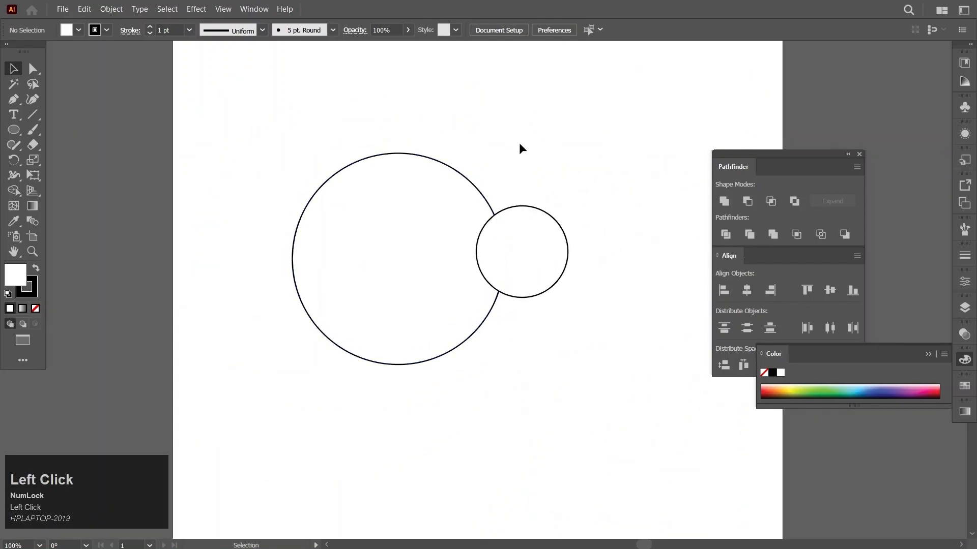
{"action": "left_click_drag", "start_coordinate": [572, 105], "coordinate": [417, 342]}
{"action": "left_click_drag", "start_coordinate": [581, 104], "coordinate": [359, 365]}
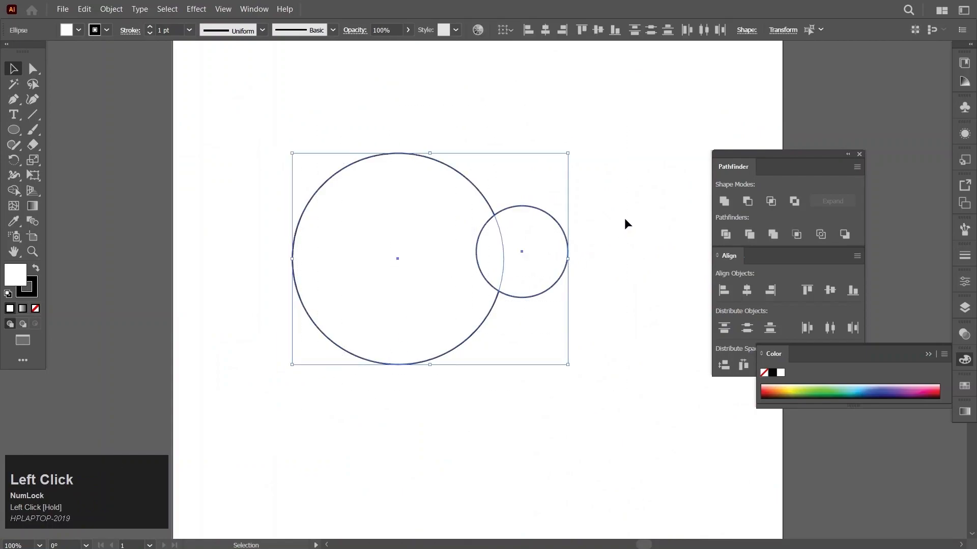
{"action": "key", "text": "f"}
{"action": "key", "text": "f"}
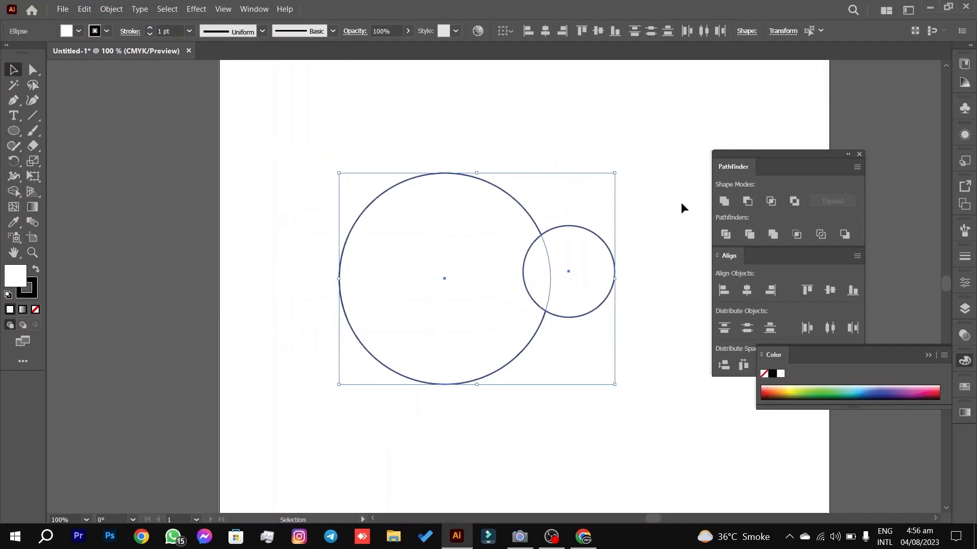
Merge the two selected circles with Pathfinder's Unite mode and move the merged shape slightly up on the artboard.
{"action": "left_click_drag", "start_coordinate": [661, 171], "coordinate": [449, 308]}
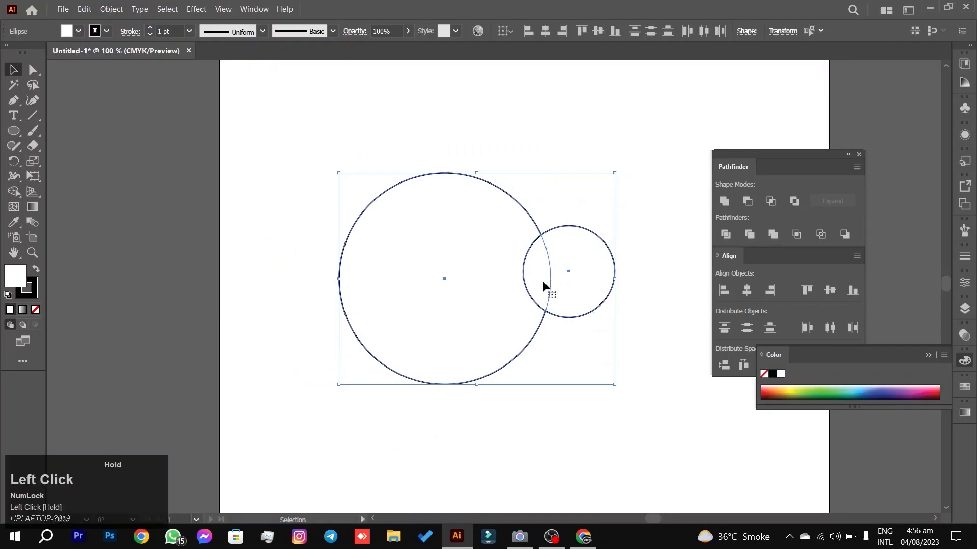
{"action": "left_click", "coordinate": [725, 201]}
{"action": "left_click", "coordinate": [653, 160]}
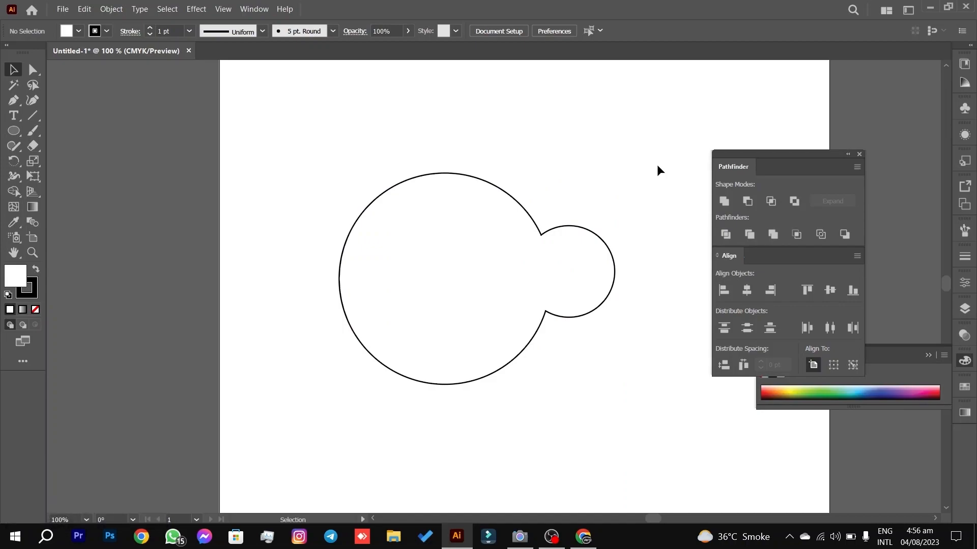
{"action": "left_click_drag", "start_coordinate": [574, 271], "coordinate": [568, 252]}
{"action": "left_click", "coordinate": [642, 183]}
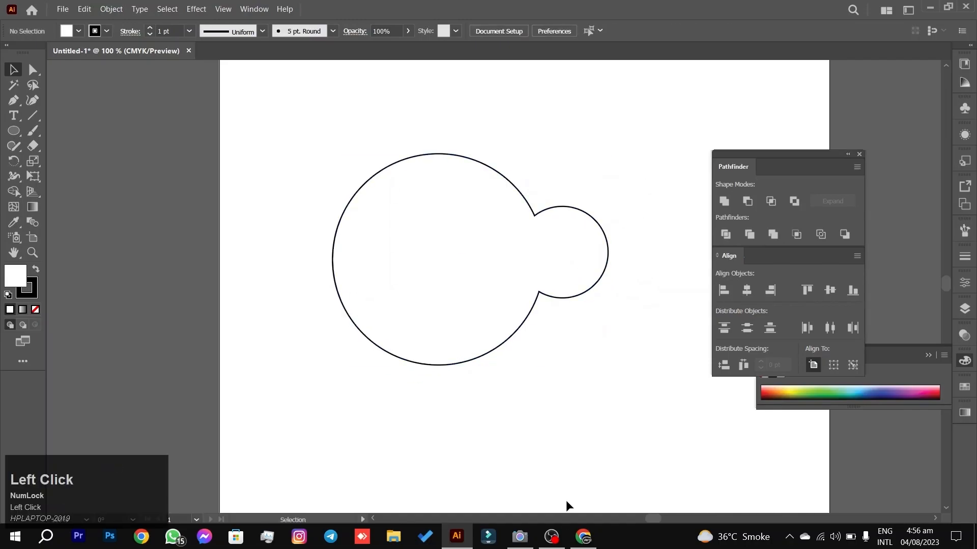
Switch to Google Chrome, enter "unite" in the Google search box, and close the browser to return to Illustrator.
{"action": "left_click", "coordinate": [583, 536]}
{"action": "left_click", "coordinate": [479, 277]}
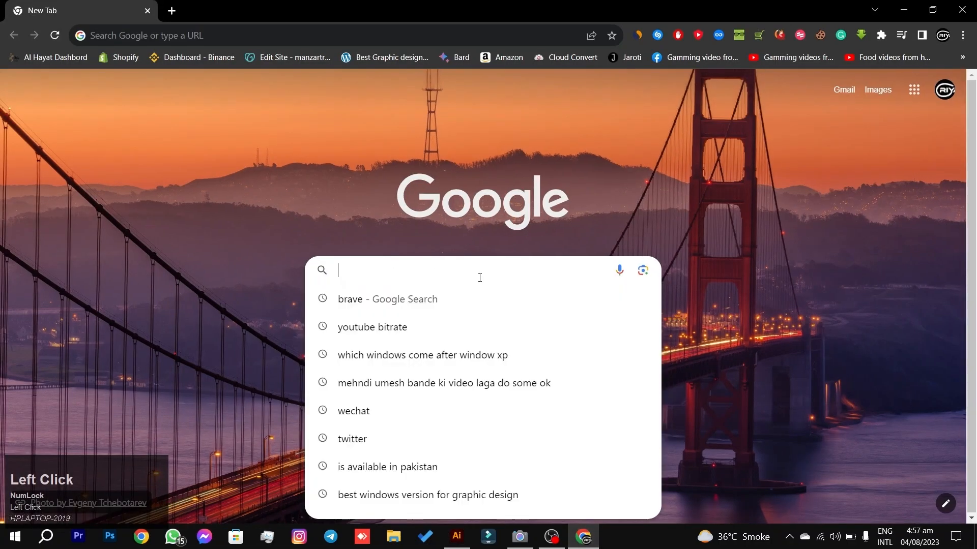
{"action": "type", "text": "unite"}
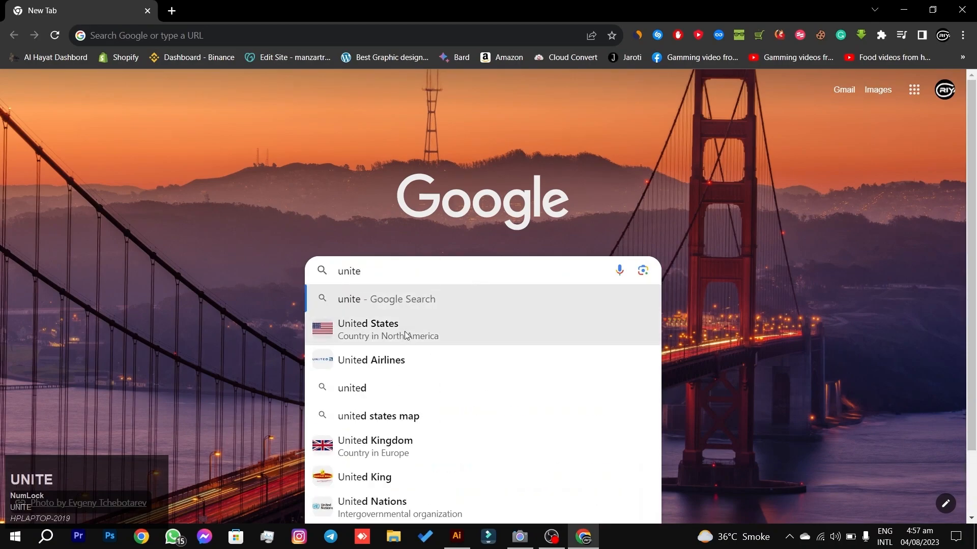
{"action": "left_click", "coordinate": [934, 10]}
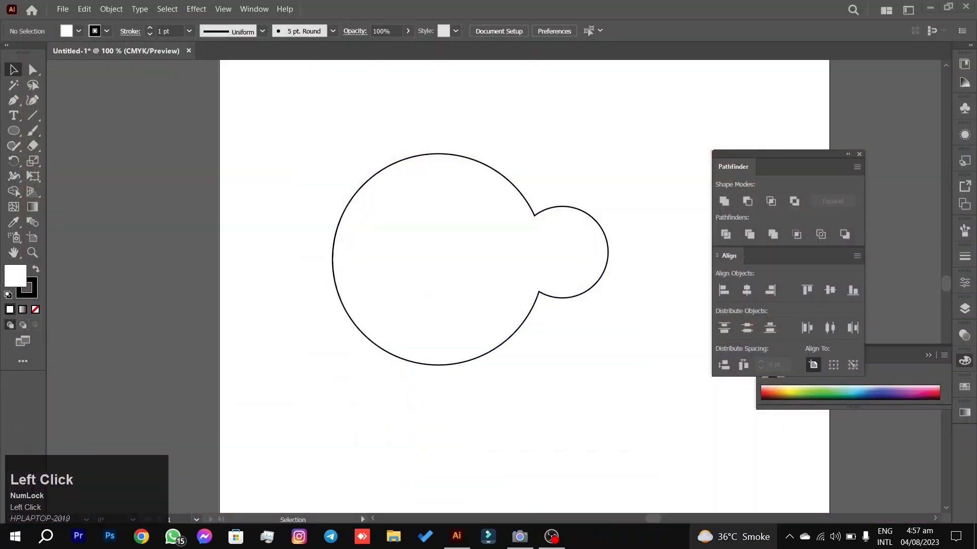
Move the merged shape slightly down on the artboard and deselect it.
{"action": "left_click_drag", "start_coordinate": [560, 258], "coordinate": [556, 266]}
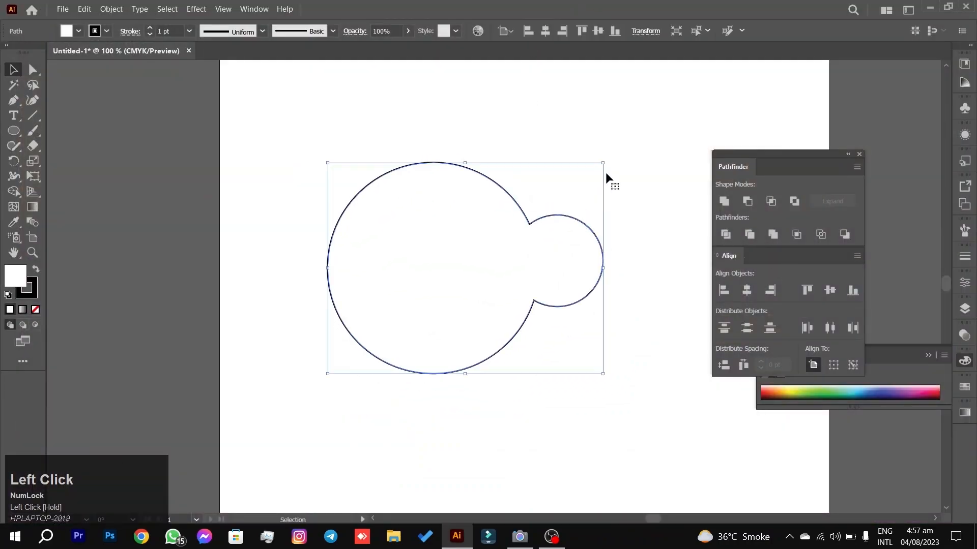
{"action": "key", "text": "space"}
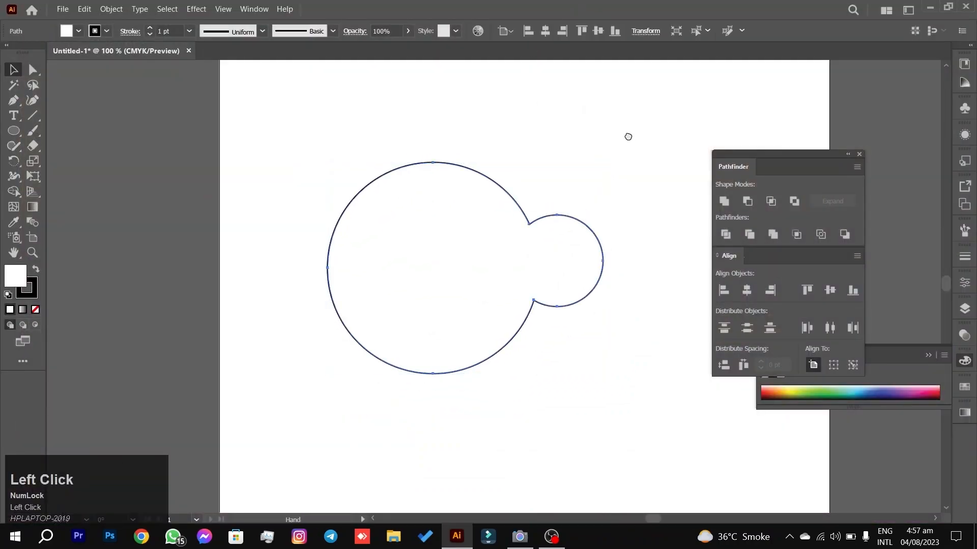
{"action": "left_click_drag", "start_coordinate": [642, 140], "coordinate": [619, 142]}
{"action": "left_click", "coordinate": [645, 136]}
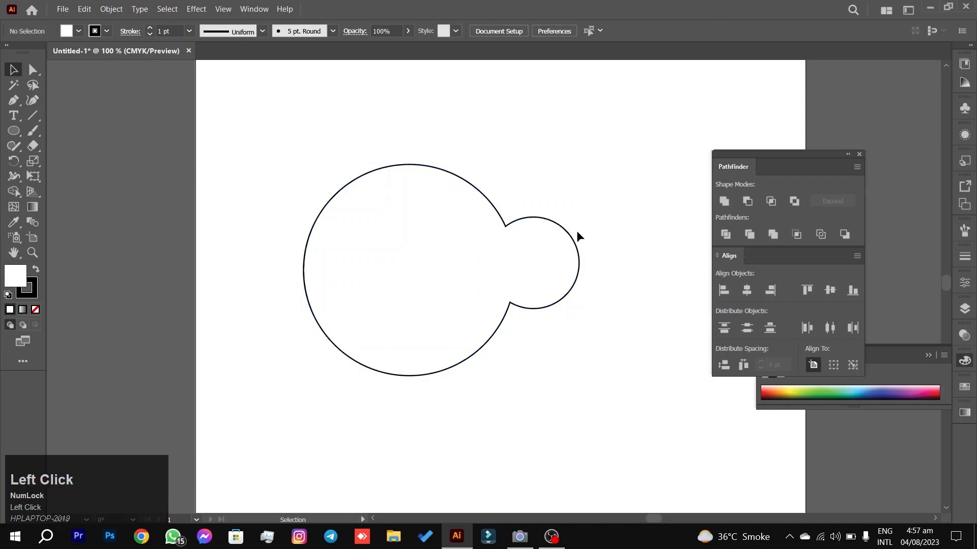
Undo the moves and the Unite operation to restore the two separate circles.
{"action": "left_click", "coordinate": [474, 347]}
{"action": "key", "text": "ctrl+z"}
{"action": "key", "text": "ctrl+z"}
{"action": "key", "text": "ctrl+z"}
{"action": "key", "text": "ctrl+z"}
{"action": "key", "text": "ctrl+z"}
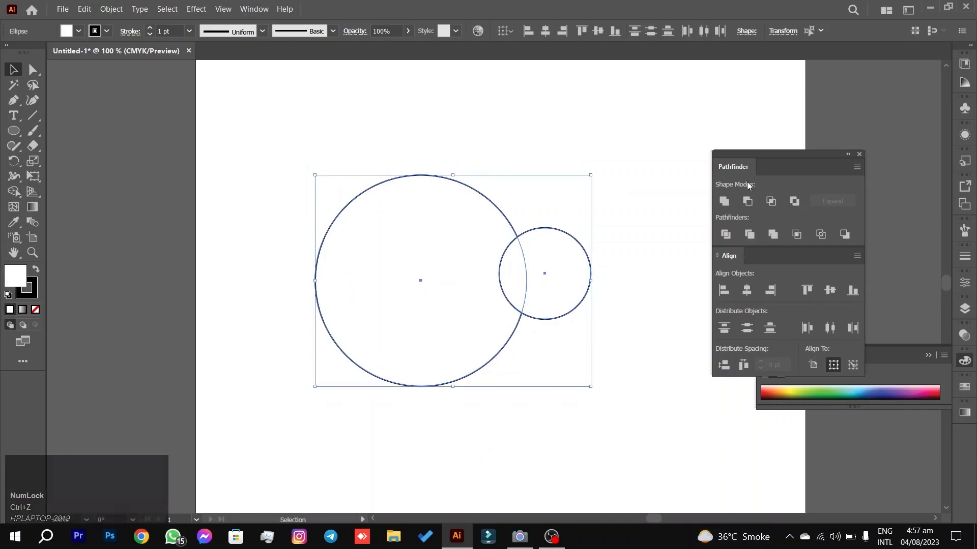
Detach the Layers panel from the dock, open it as a floating panel beside Pathfinder, and expand Layer 1.
{"action": "left_click_drag", "start_coordinate": [636, 159], "coordinate": [557, 349]}
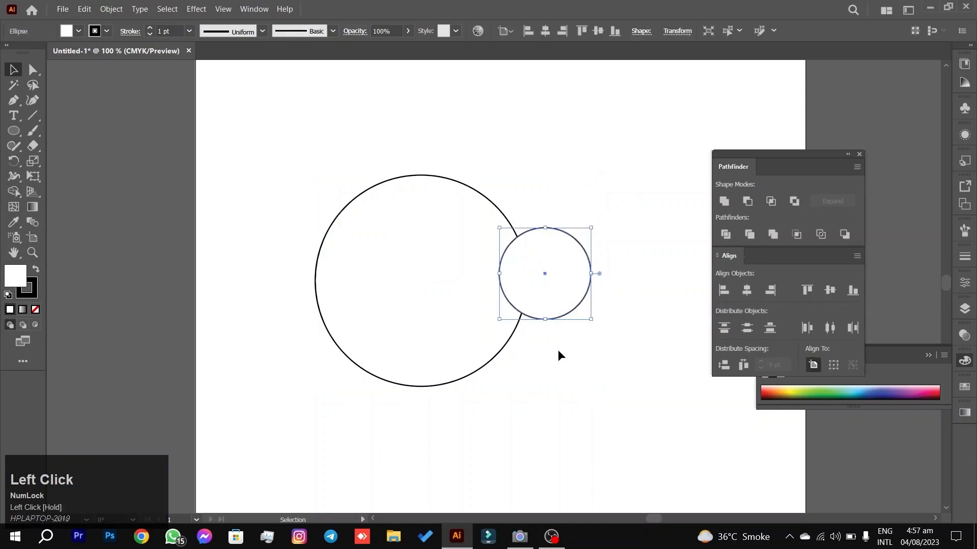
{"action": "left_click", "coordinate": [616, 218]}
{"action": "left_click_drag", "start_coordinate": [963, 313], "coordinate": [664, 418]}
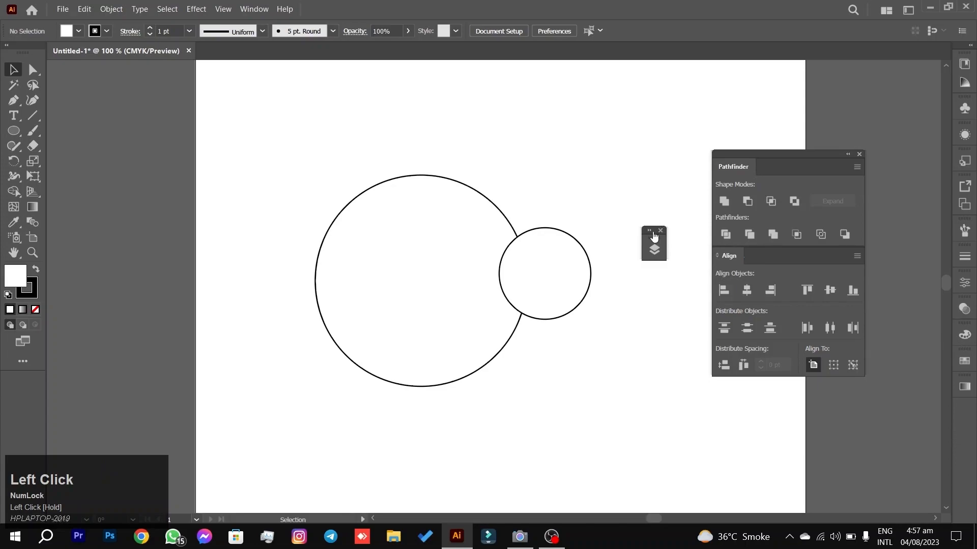
{"action": "left_click", "coordinate": [654, 247]}
{"action": "left_click_drag", "start_coordinate": [689, 231], "coordinate": [618, 173]}
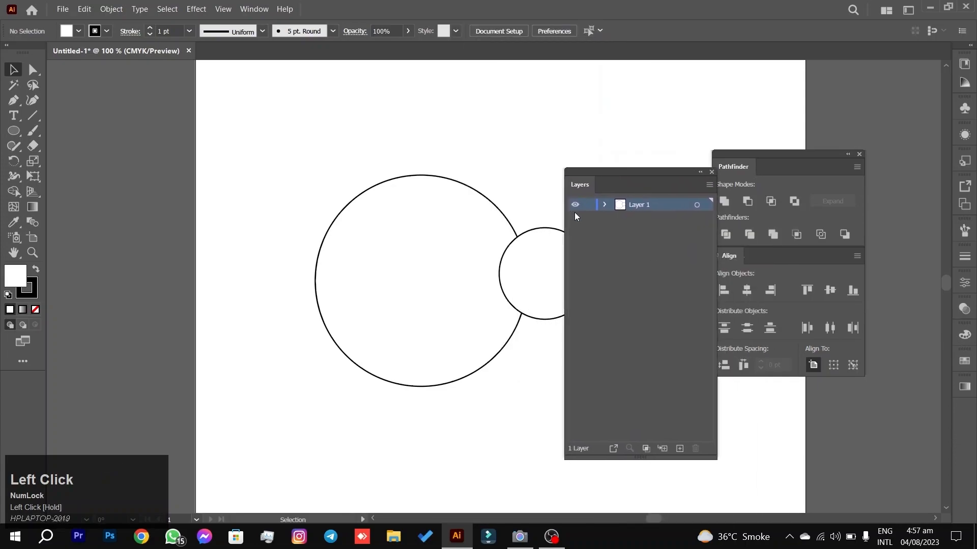
{"action": "left_click", "coordinate": [604, 206]}
Select the small circle, hide and show it through its Layer 1 entry, and highlight that entry.
{"action": "right_click", "coordinate": [513, 270]}
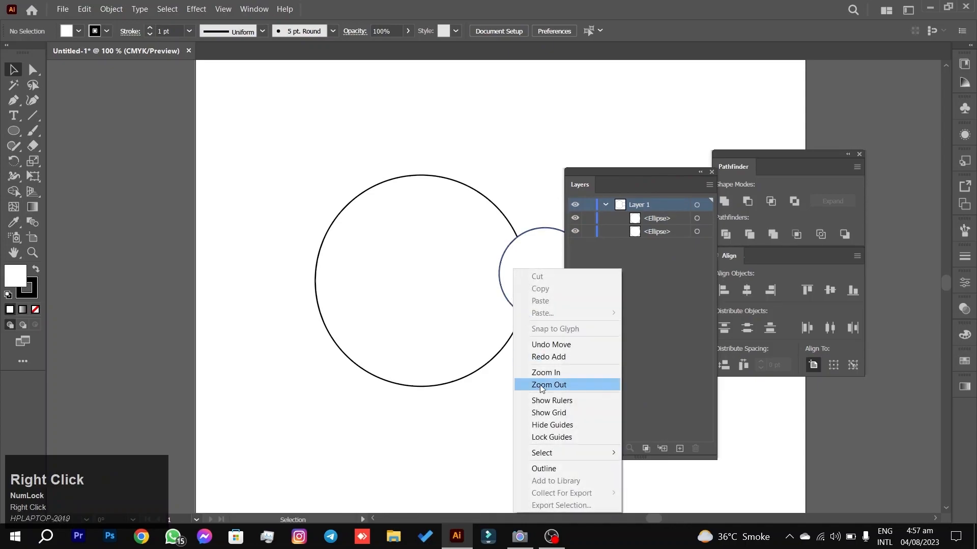
{"action": "left_click", "coordinate": [531, 257]}
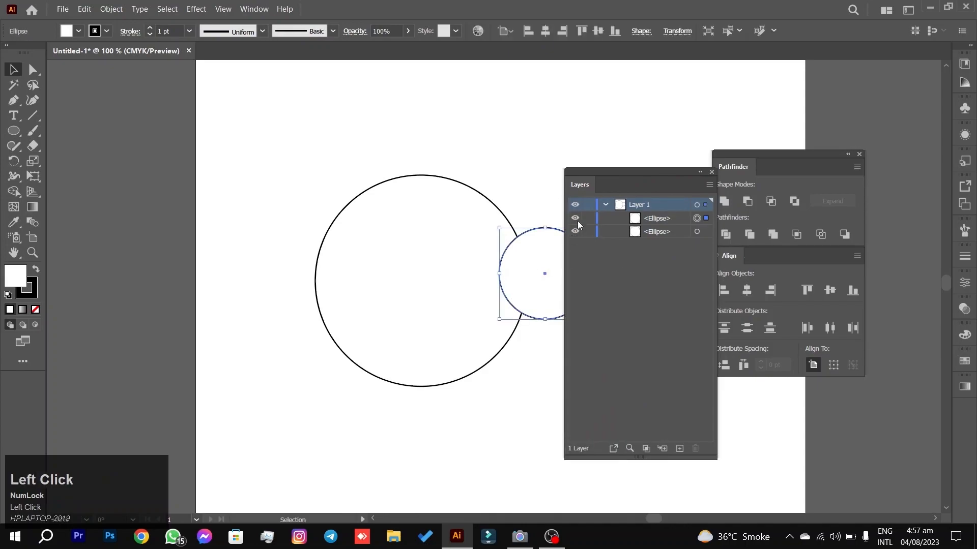
{"action": "left_click", "coordinate": [576, 219]}
{"action": "left_click", "coordinate": [576, 219]}
{"action": "left_click", "coordinate": [575, 219]}
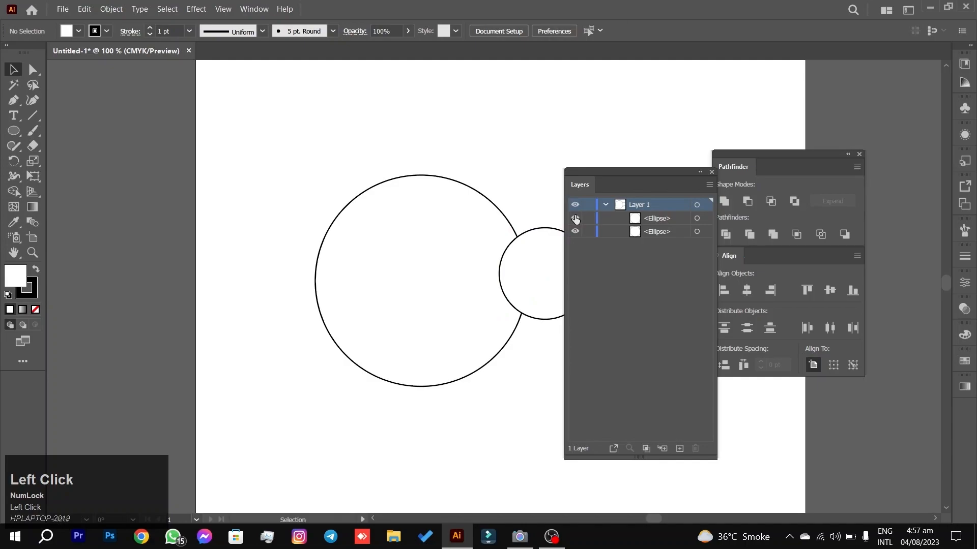
{"action": "left_click", "coordinate": [621, 243]}
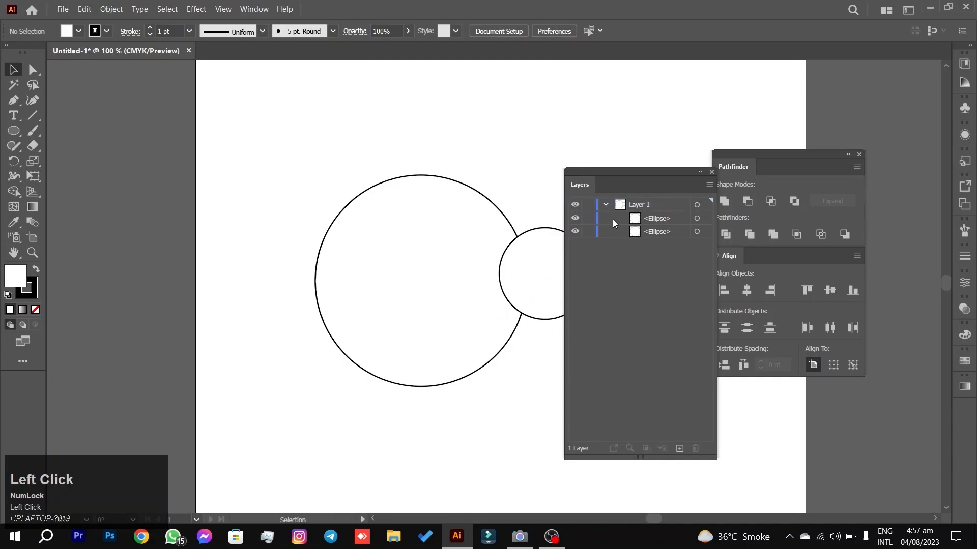
{"action": "left_click", "coordinate": [648, 223]}
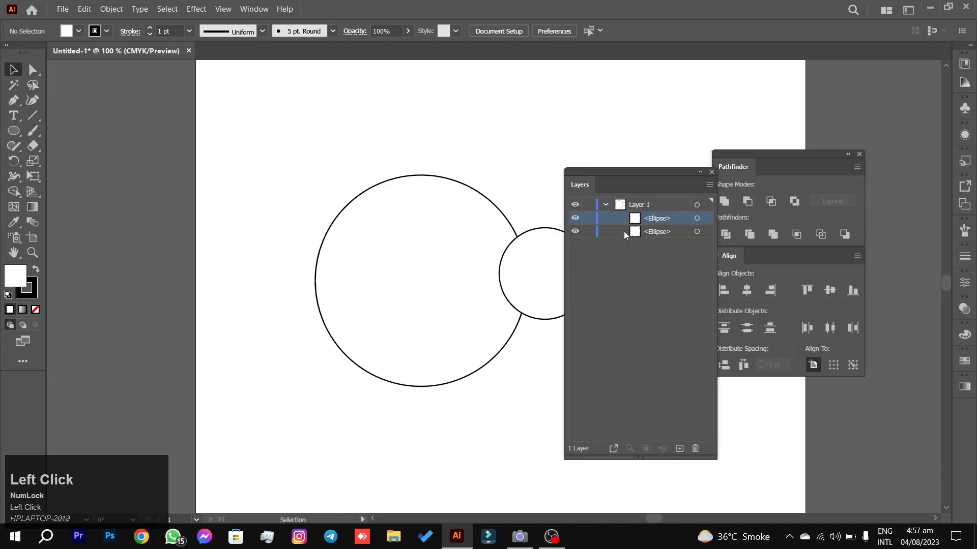
Send the small circle to the back, behind the large circle, and highlight the upper ellipse entry.
{"action": "left_click", "coordinate": [536, 258]}
{"action": "right_click", "coordinate": [536, 261]}
{"action": "mouse_move", "coordinate": [565, 466]}
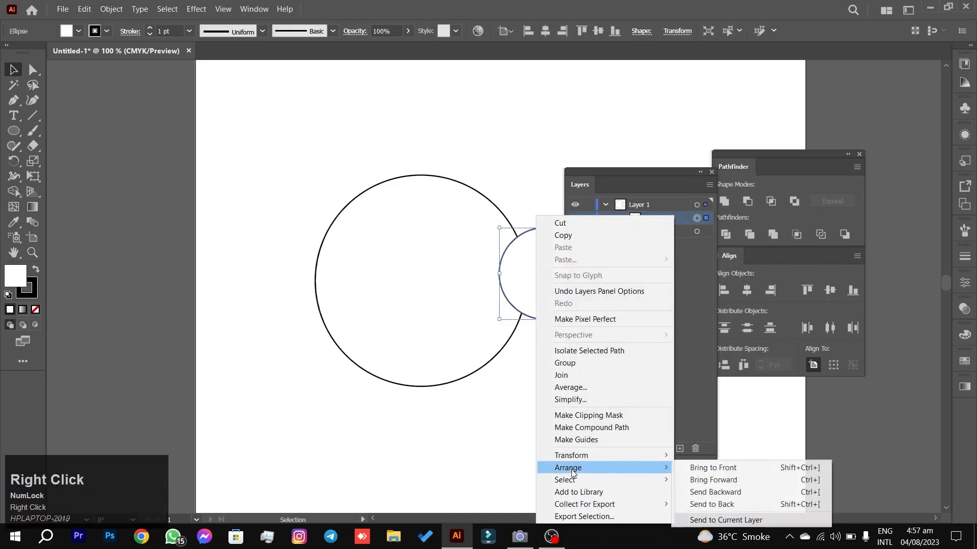
{"action": "left_click", "coordinate": [750, 504]}
{"action": "left_click", "coordinate": [661, 219]}
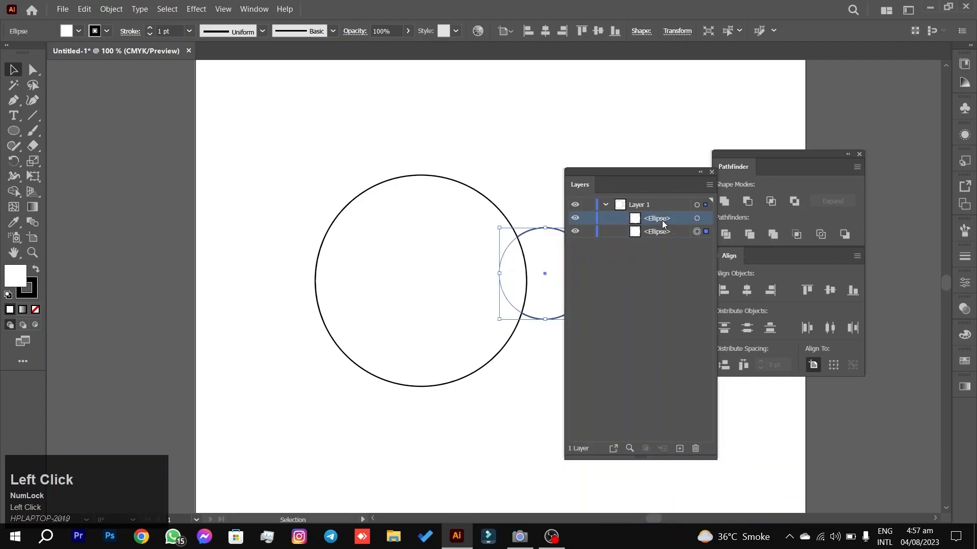
Hide and show the large and small circles in turn through their Layer 1 entries, and undo the last visibility changes.
{"action": "left_click", "coordinate": [575, 217]}
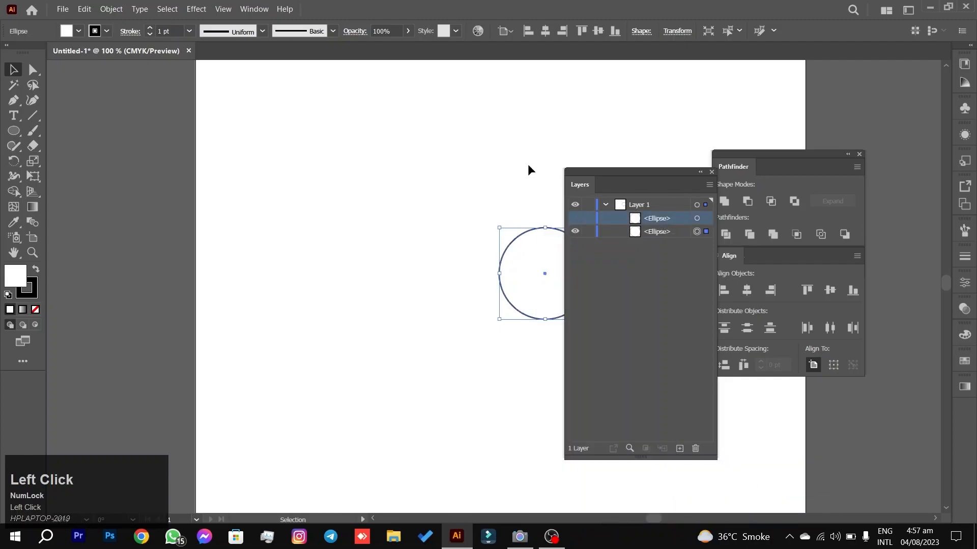
{"action": "left_click", "coordinate": [574, 218]}
{"action": "left_click", "coordinate": [574, 218]}
{"action": "left_click", "coordinate": [575, 219]}
{"action": "left_click", "coordinate": [574, 232]}
{"action": "left_click", "coordinate": [575, 231]}
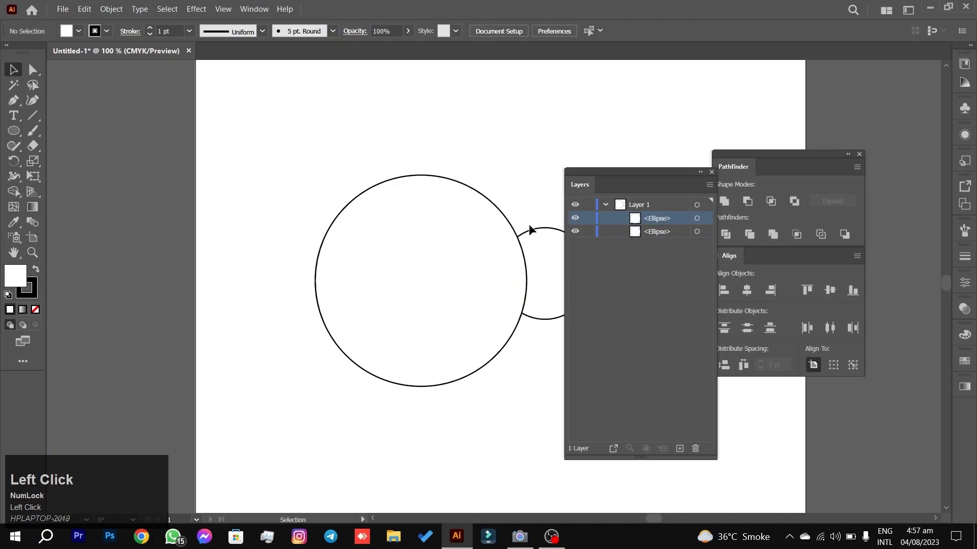
{"action": "key", "text": "ctrl+z"}
{"action": "key", "text": "ctrl+z"}
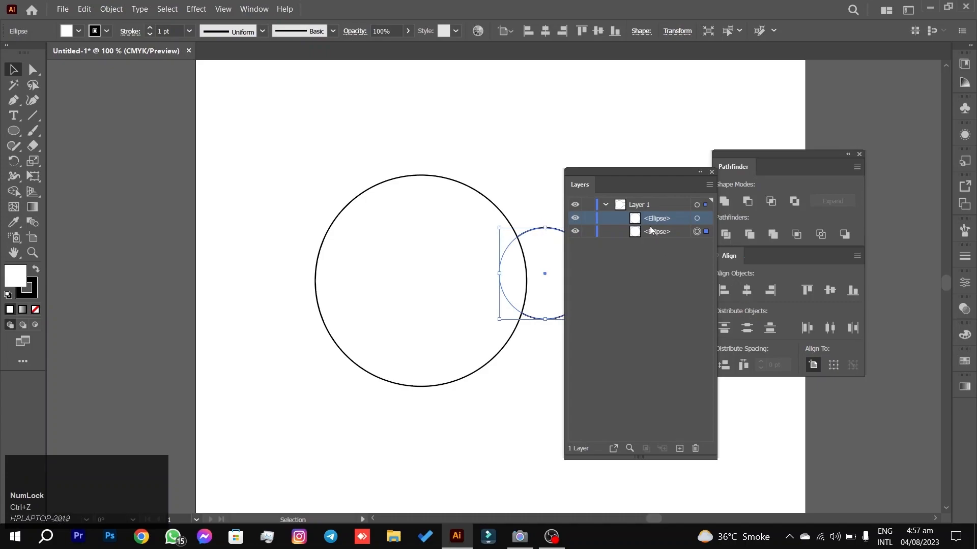
Rename the small circle's entry in Layer 1 to "Front circle".
{"action": "double_click", "coordinate": [652, 232]}
{"action": "left_click", "coordinate": [678, 232]}
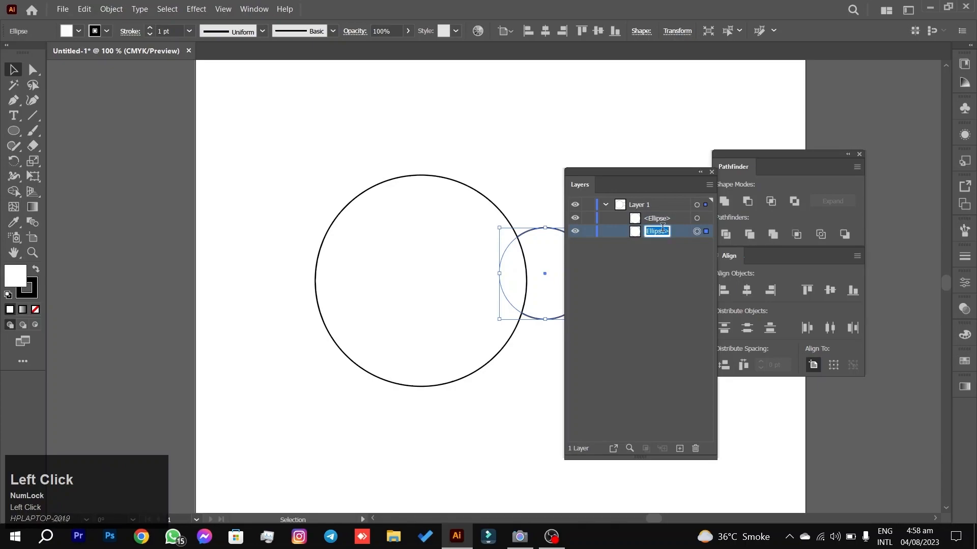
{"action": "key", "text": "Caps_Lock"}
{"action": "type", "text": "F"}
{"action": "key", "text": "Caps_Lock"}
{"action": "type", "text": "ront "}
{"action": "type", "text": "circle"}
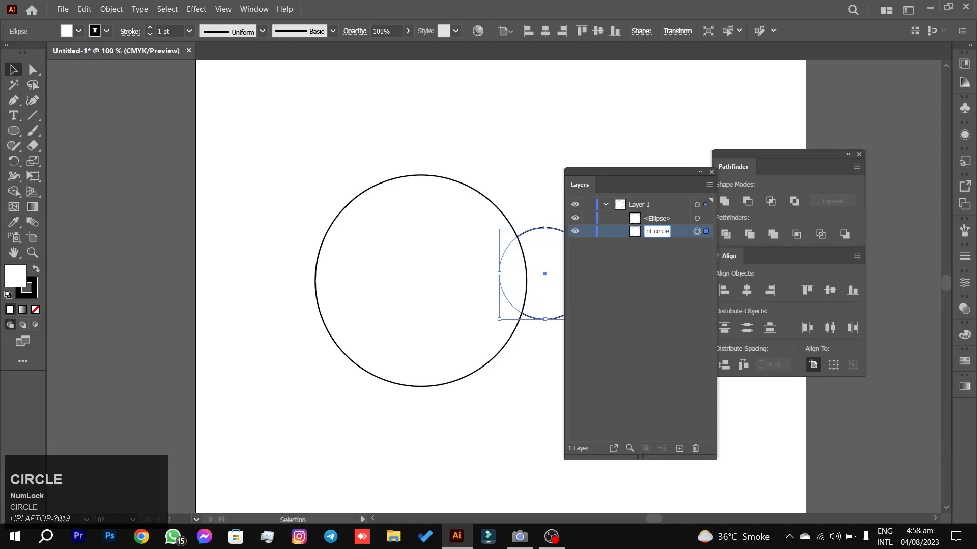
{"action": "left_click", "coordinate": [664, 292]}
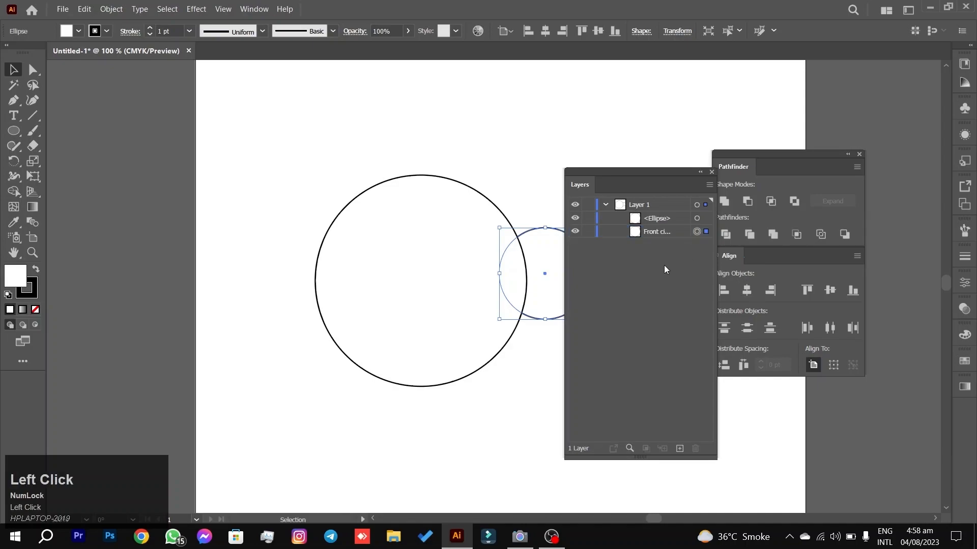
Rename the large circle's entry to "Back circle" and reorder Front circle above it in Layer 1.
{"action": "double_click", "coordinate": [656, 223]}
{"action": "key", "text": "Caps_Lock"}
{"action": "type", "text": "B"}
{"action": "key", "text": "Caps_Lock"}
{"action": "type", "text": "ack "}
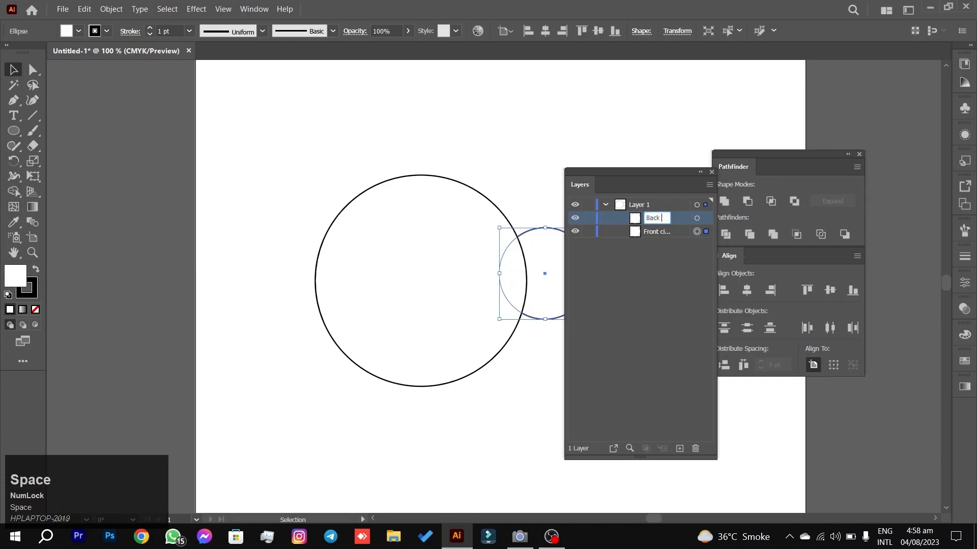
{"action": "type", "text": "circle"}
{"action": "key", "text": "Return"}
{"action": "left_click_drag", "start_coordinate": [655, 232], "coordinate": [657, 212]}
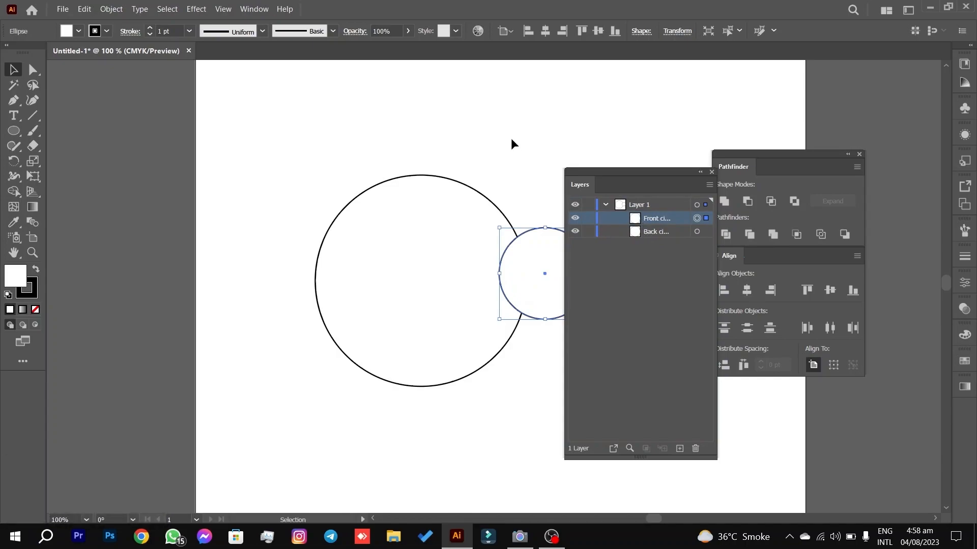
Select both circles, move the Layers panel clear of them, and cut the front circle out of the back circle with Minus Front.
{"action": "left_click_drag", "start_coordinate": [552, 130], "coordinate": [404, 354]}
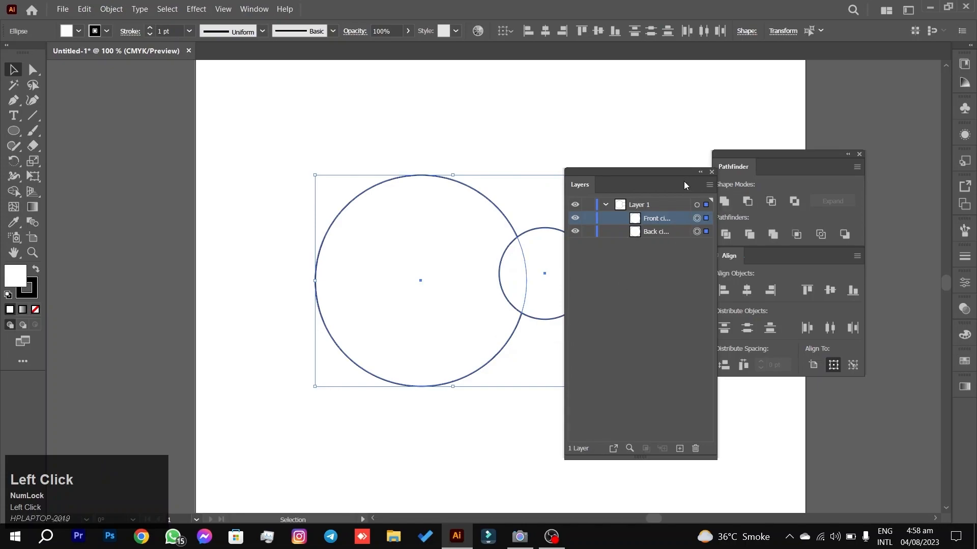
{"action": "left_click_drag", "start_coordinate": [615, 186], "coordinate": [198, 146]}
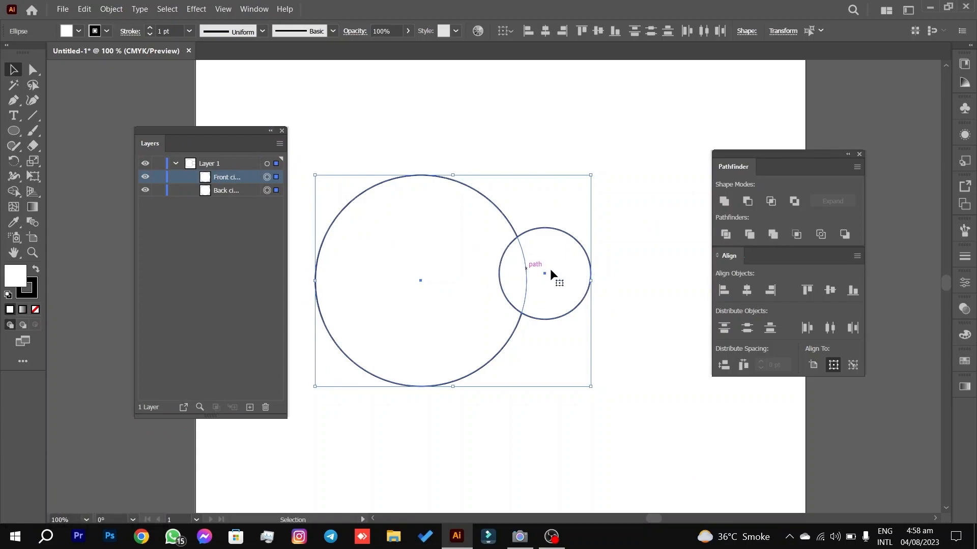
{"action": "left_click", "coordinate": [746, 202]}
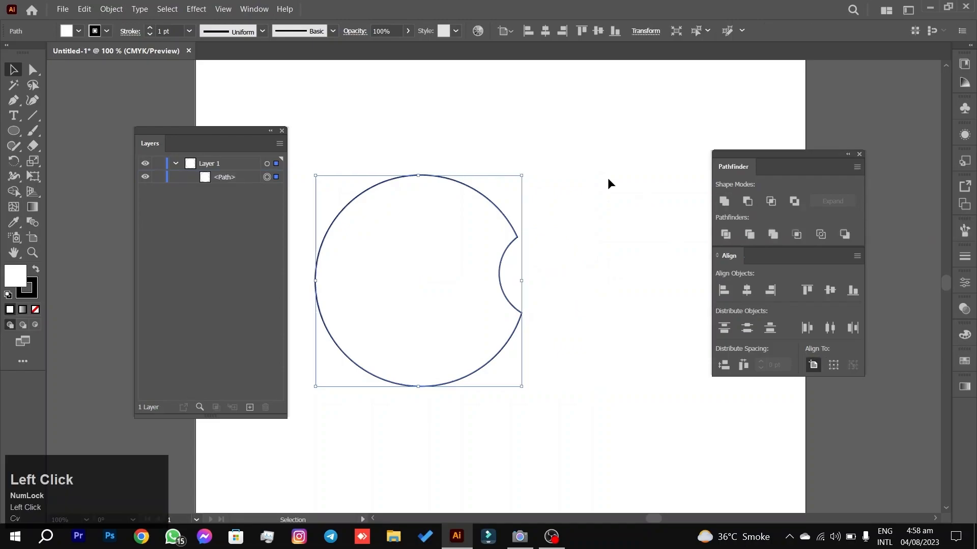
{"action": "left_click", "coordinate": [586, 277]}
{"action": "scroll", "coordinate": [509, 270], "scroll_direction": "down", "scroll_amount": 8, "text": "alt"}
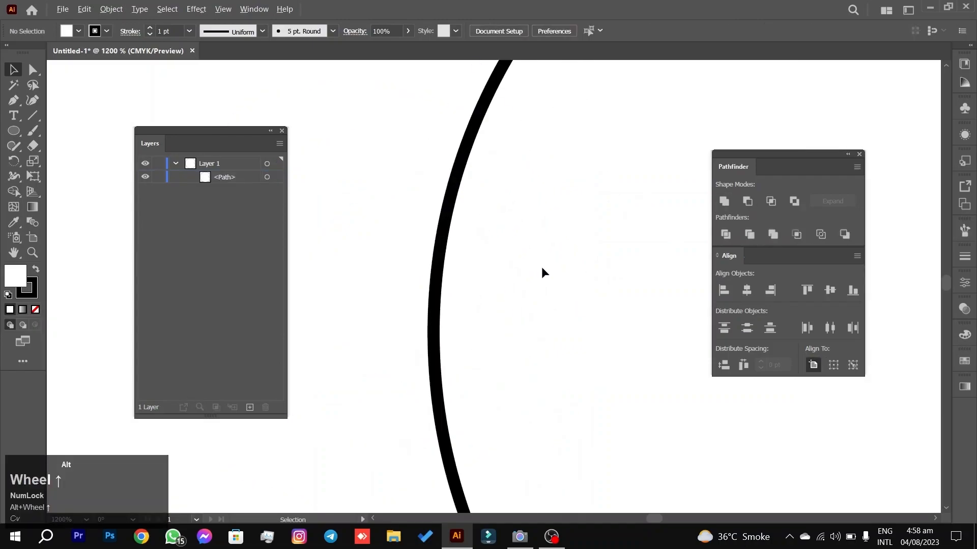
Undo the last Minus Front and move the Back circle entry above Front circle in Layer 1.
{"action": "scroll", "coordinate": [542, 273], "scroll_direction": "down", "scroll_amount": 9, "text": "alt"}
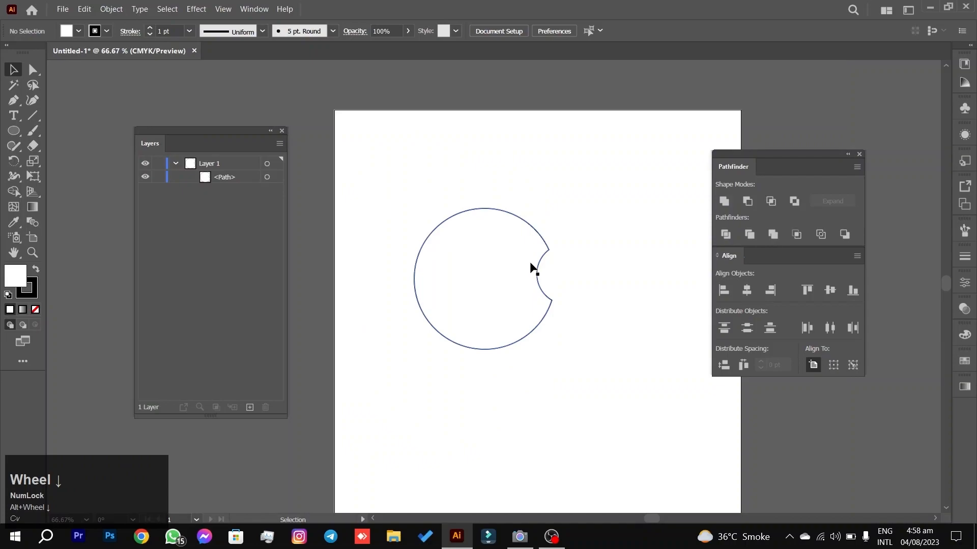
{"action": "key", "text": "ctrl+z"}
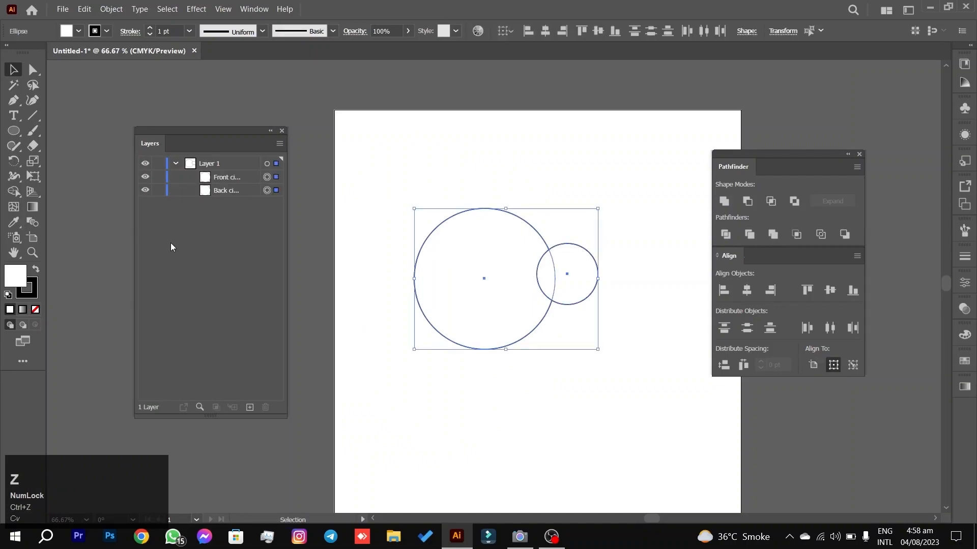
{"action": "left_click", "coordinate": [188, 218]}
{"action": "left_click_drag", "start_coordinate": [215, 187], "coordinate": [204, 171]}
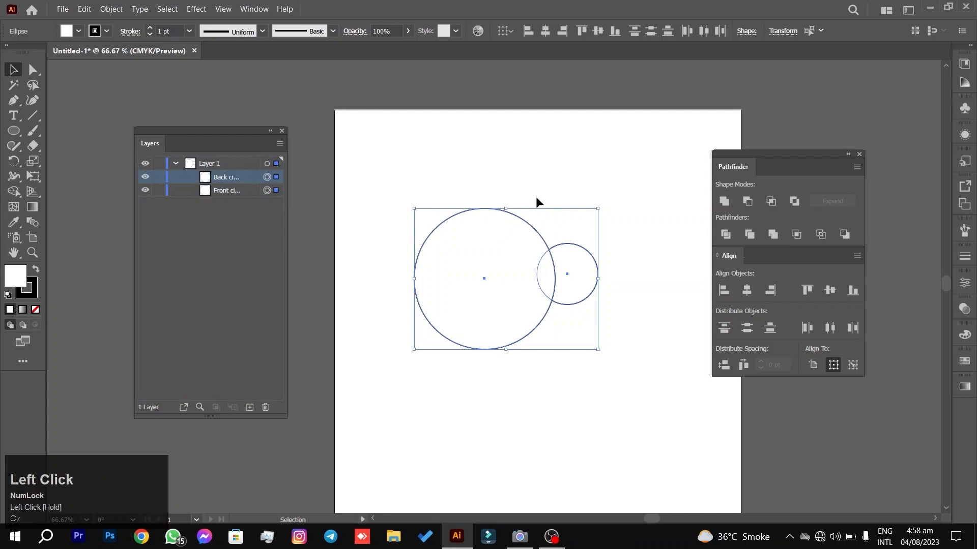
Cut the large circle out of the small circle with Minus Front and shift the remaining piece slightly to the right.
{"action": "left_click", "coordinate": [749, 202]}
{"action": "left_click", "coordinate": [569, 158]}
{"action": "mouse_move", "coordinate": [580, 300]}
{"action": "left_mouse_down"}
{"action": "mouse_move", "coordinate": [577, 324]}
{"action": "mouse_move", "coordinate": [588, 295]}
{"action": "left_mouse_up"}
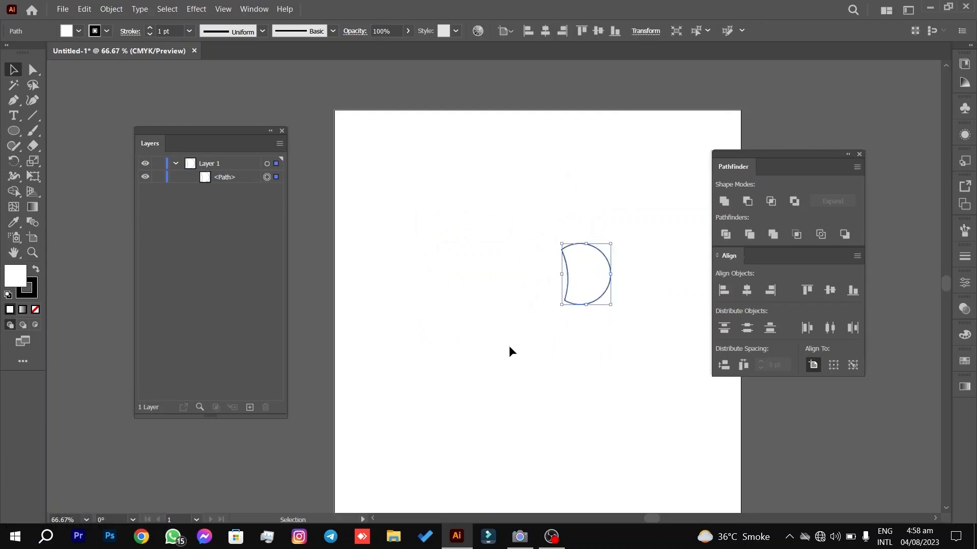
Select the remaining cut piece on the artboard and delete it.
{"action": "left_click", "coordinate": [518, 374]}
{"action": "left_click_drag", "start_coordinate": [508, 435], "coordinate": [627, 254]}
{"action": "key", "text": "Delete"}
Draw a circle on the artboard and duplicate it to the right so the two copies overlap.
{"action": "left_click", "coordinate": [13, 131]}
{"action": "left_click_drag", "start_coordinate": [399, 218], "coordinate": [382, 326]}
{"action": "left_click", "coordinate": [14, 70]}
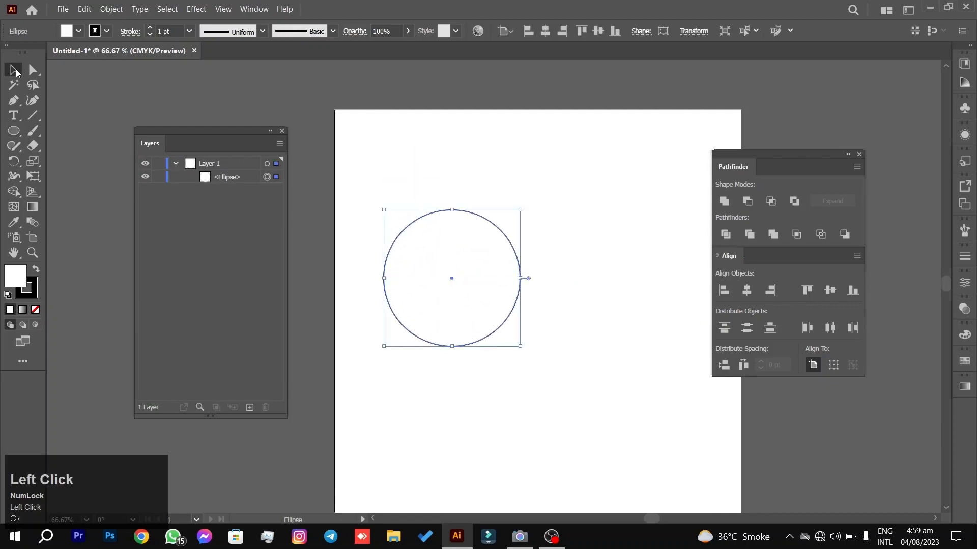
{"action": "left_click_drag", "start_coordinate": [441, 292], "coordinate": [496, 229]}
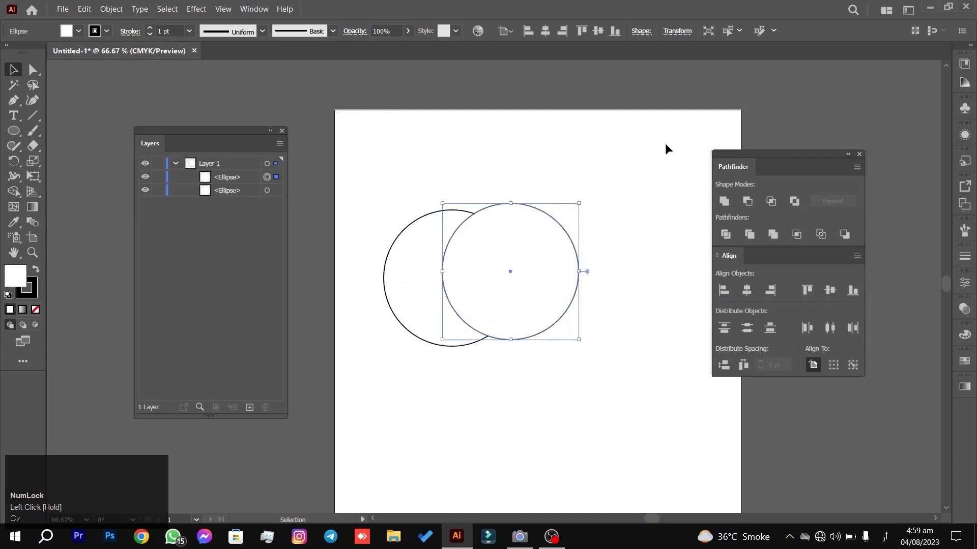
Move the duplicate circle left until it covers most of the original, and select both circles.
{"action": "left_click", "coordinate": [665, 145]}
{"action": "left_click_drag", "start_coordinate": [623, 156], "coordinate": [411, 336]}
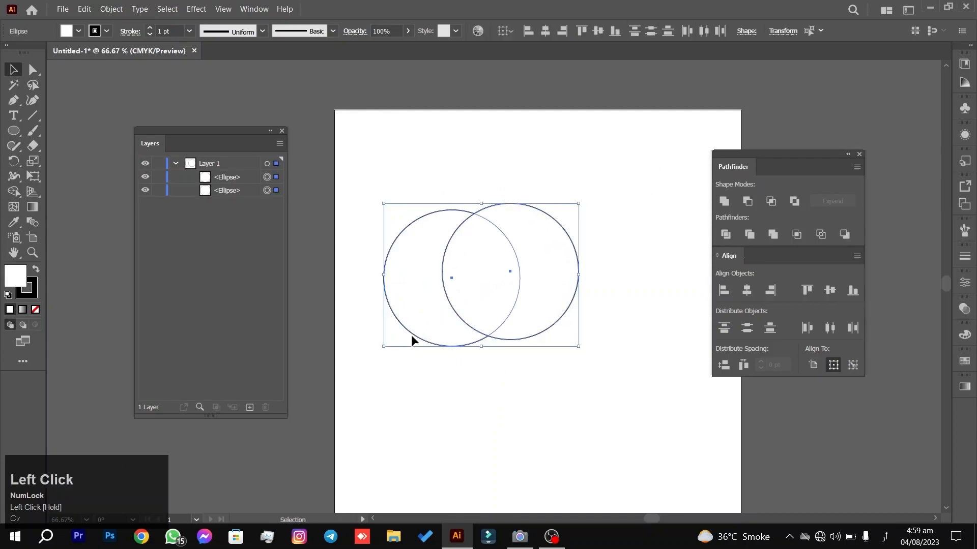
{"action": "left_click", "coordinate": [584, 178]}
{"action": "left_click_drag", "start_coordinate": [549, 285], "coordinate": [507, 280]}
{"action": "left_click_drag", "start_coordinate": [569, 204], "coordinate": [390, 399]}
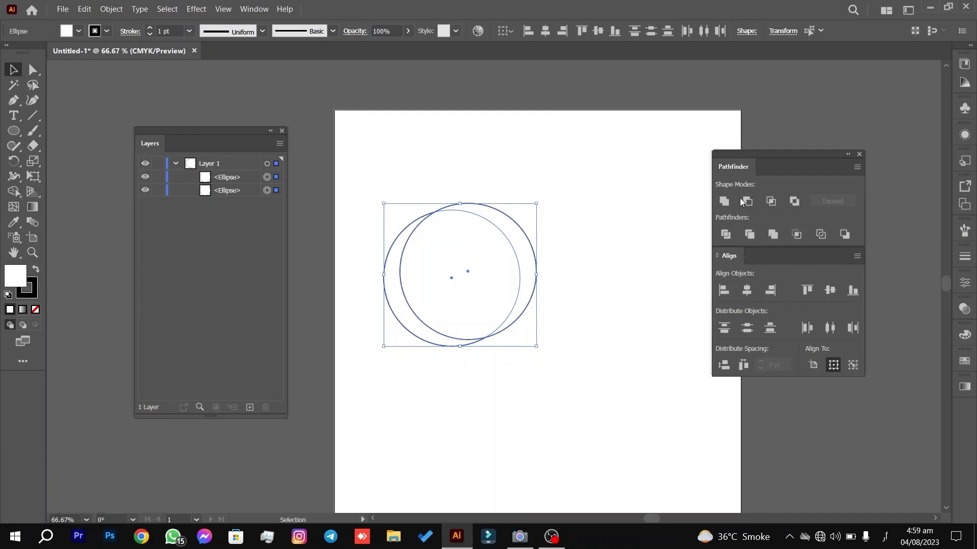
Cut the front circle out of the back one with Minus Front to form a crescent.
{"action": "left_click", "coordinate": [746, 201]}
{"action": "left_click", "coordinate": [480, 266]}
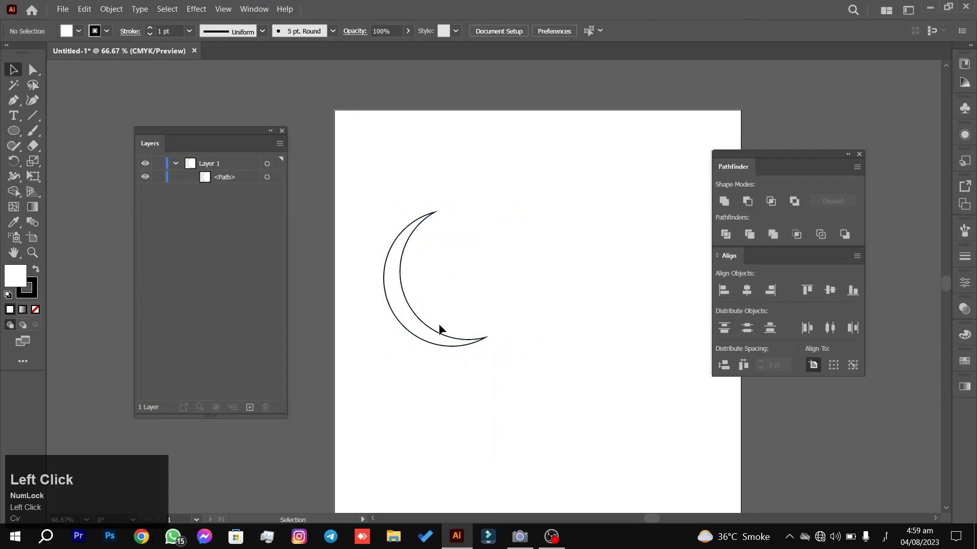
{"action": "scroll", "coordinate": [439, 323], "scroll_direction": "up", "scroll_amount": 10, "text": "alt"}
{"action": "scroll", "coordinate": [442, 328], "scroll_direction": "down", "scroll_amount": 3, "text": "alt"}
{"action": "scroll", "coordinate": [444, 329], "scroll_direction": "down", "scroll_amount": 7, "text": "alt"}
Dock the Layers panel among the collapsed panels and delete the crescent.
{"action": "left_click_drag", "start_coordinate": [528, 207], "coordinate": [388, 316]}
{"action": "left_click_drag", "start_coordinate": [230, 140], "coordinate": [969, 400]}
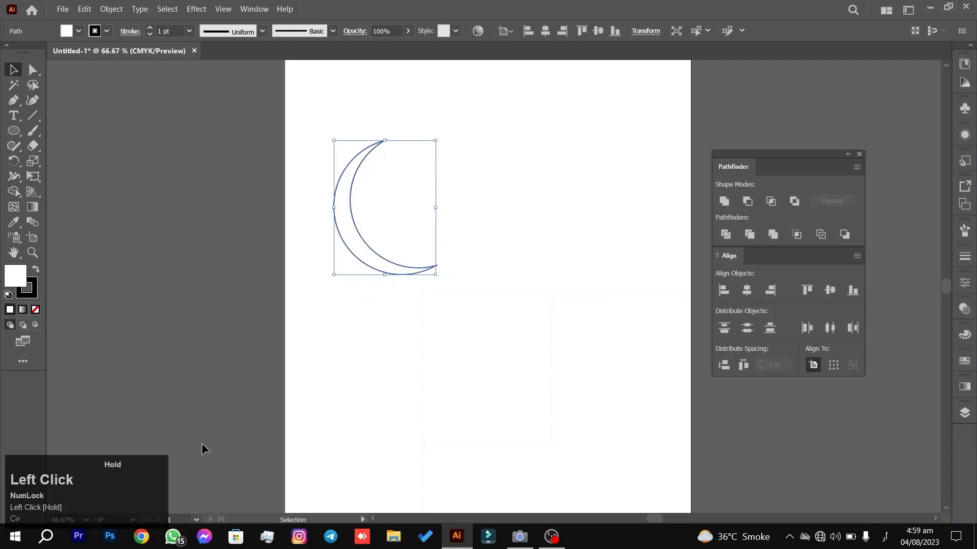
{"action": "key", "text": "Delete"}
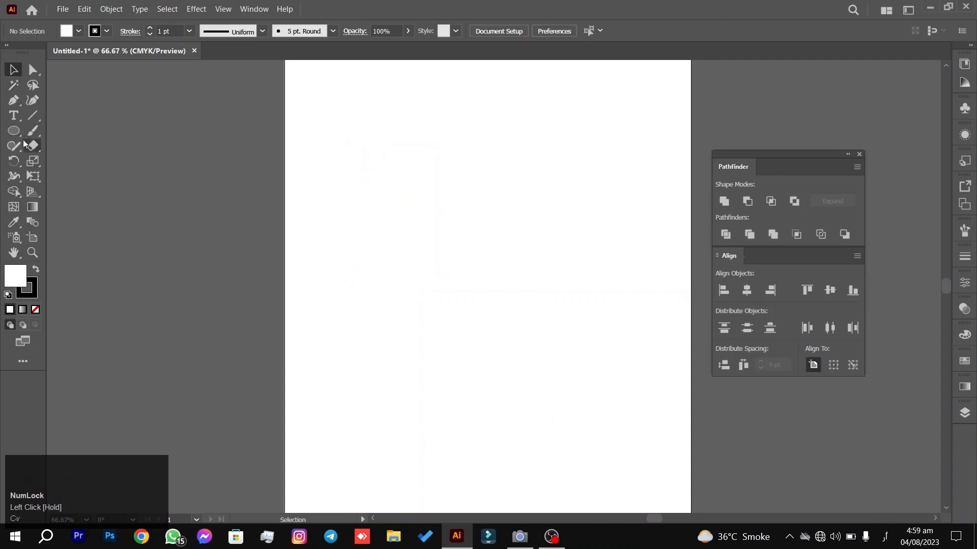
Draw two circles on the artboard, the second one slightly larger and overlapping the first circle's right side.
{"action": "left_click", "coordinate": [16, 132]}
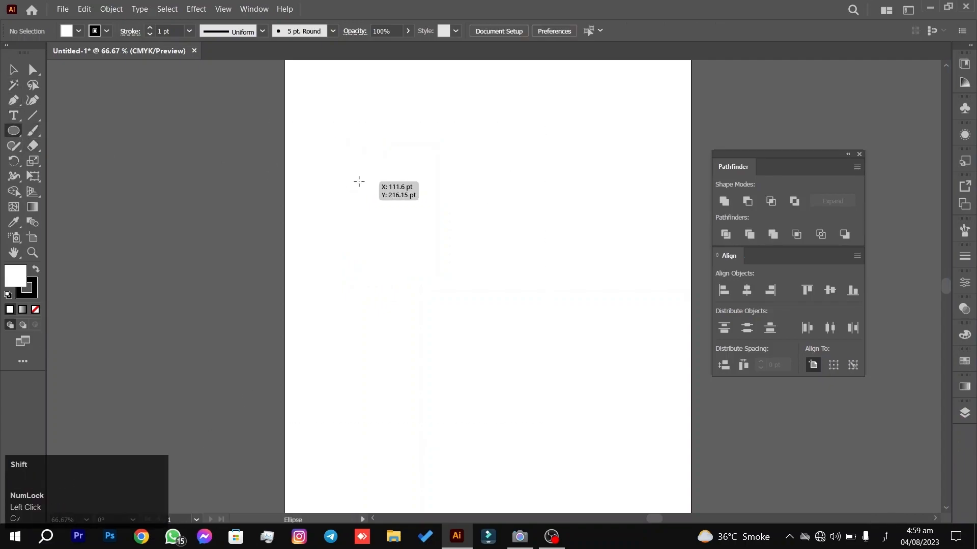
{"action": "left_click_drag", "start_coordinate": [312, 155], "coordinate": [468, 313]}
{"action": "left_click_drag", "start_coordinate": [614, 128], "coordinate": [435, 306]}
{"action": "left_click", "coordinate": [13, 70]}
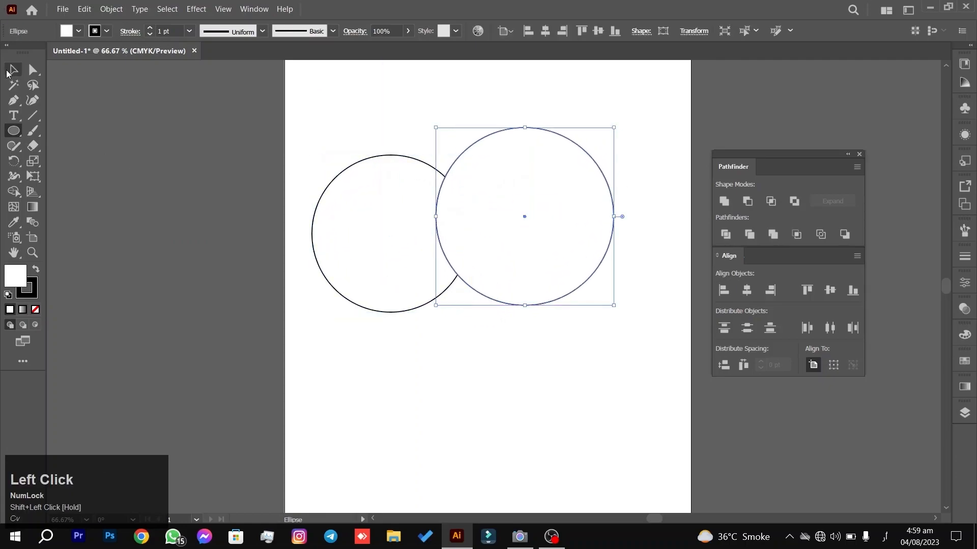
Select both overlapping circles.
{"action": "left_click_drag", "start_coordinate": [325, 347], "coordinate": [689, 146]}
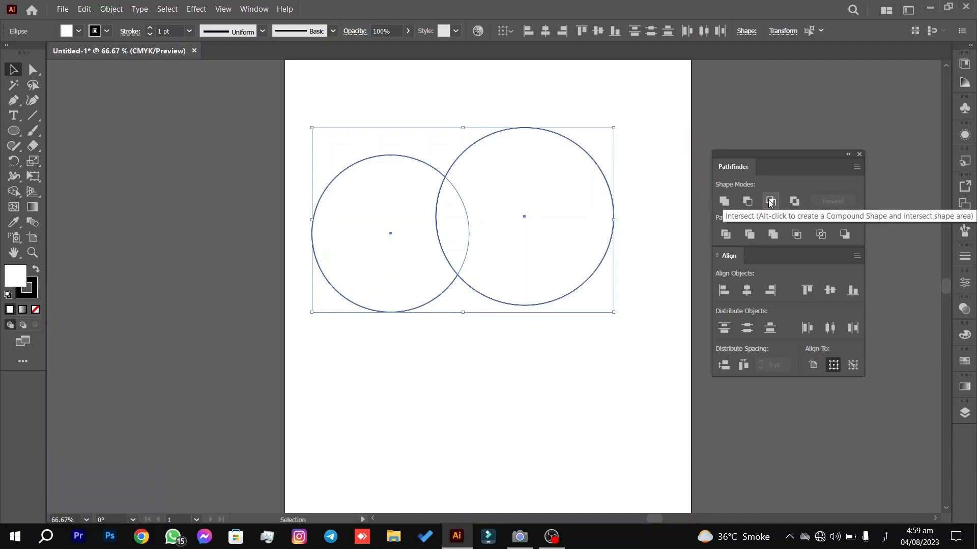
{"action": "left_click_drag", "start_coordinate": [658, 123], "coordinate": [323, 294]}
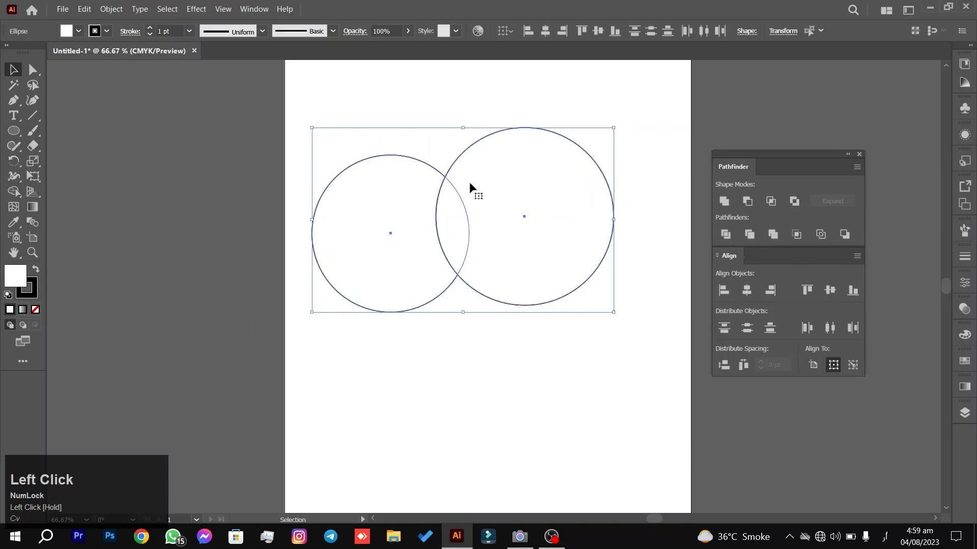
{"action": "scroll", "coordinate": [428, 244], "scroll_direction": "up", "scroll_amount": 3}
{"action": "left_click_drag", "start_coordinate": [596, 121], "coordinate": [558, 240]}
{"action": "left_click_drag", "start_coordinate": [560, 162], "coordinate": [510, 148]}
{"action": "scroll", "coordinate": [550, 118], "scroll_direction": "down", "scroll_amount": 1}
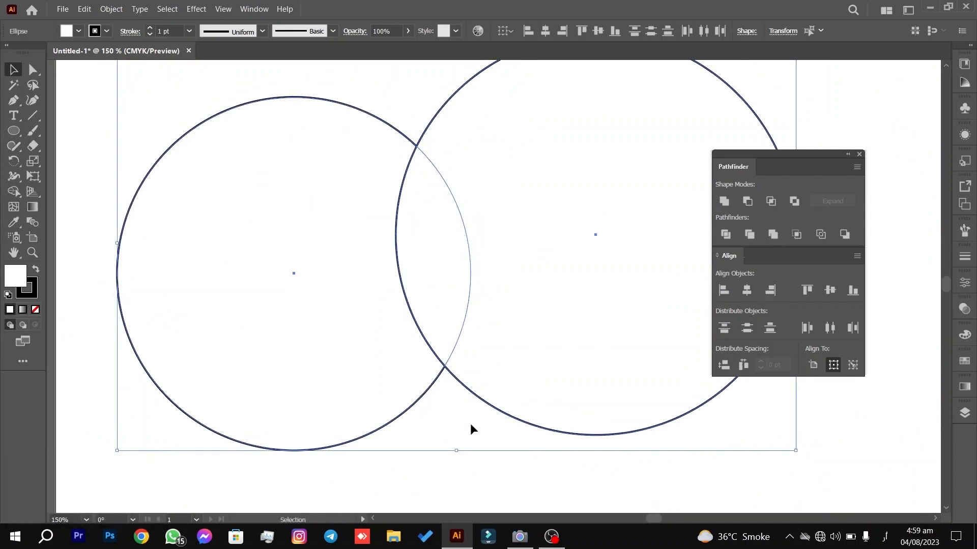
{"action": "left_click", "coordinate": [462, 442]}
{"action": "left_click_drag", "start_coordinate": [408, 480], "coordinate": [501, 355]}
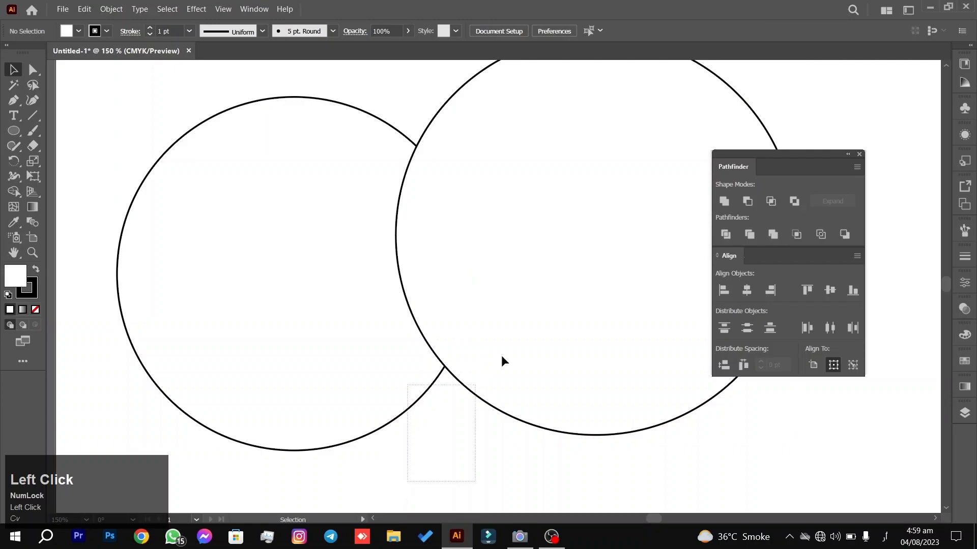
{"action": "left_click", "coordinate": [34, 298]}
{"action": "left_click", "coordinate": [35, 309]}
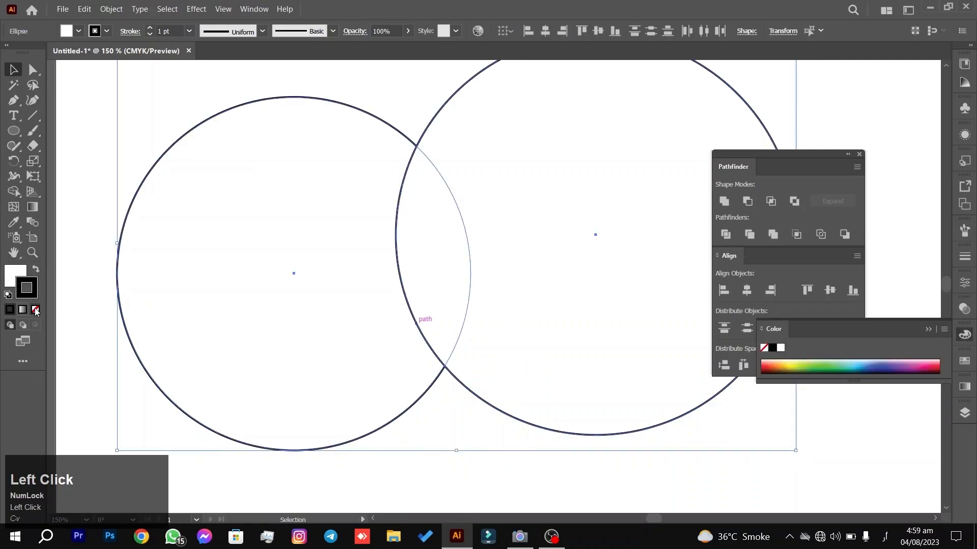
{"action": "left_click", "coordinate": [83, 190]}
{"action": "key", "text": "ctrl+z"}
{"action": "key", "text": "ctrl+z"}
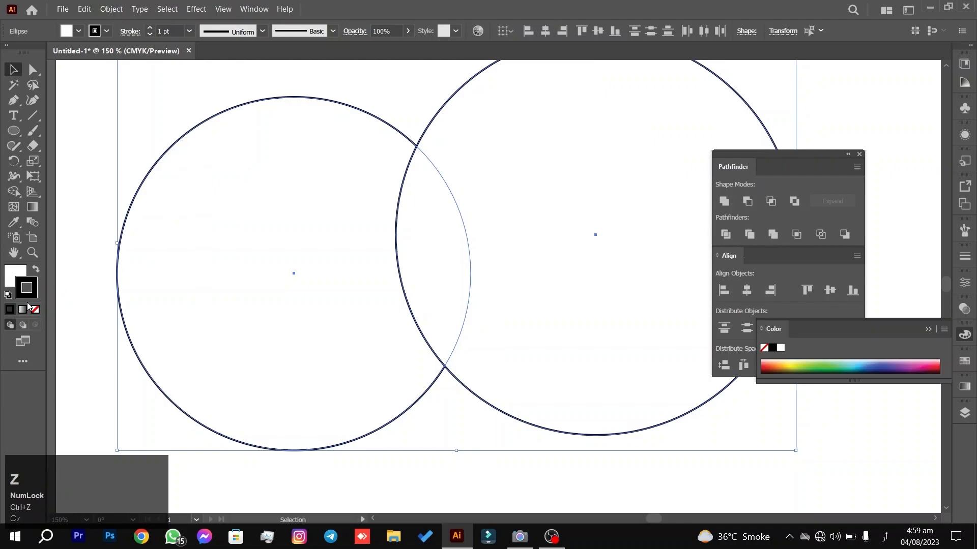
Set the fill of both circles to None so that the overlapping outlines show.
{"action": "left_click", "coordinate": [16, 280]}
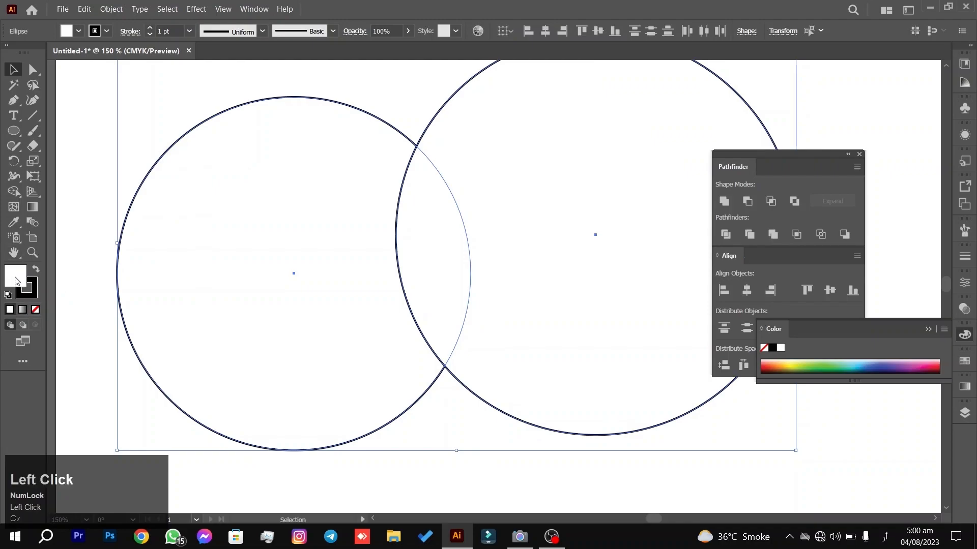
{"action": "left_click", "coordinate": [36, 310]}
{"action": "left_click", "coordinate": [146, 439]}
{"action": "left_click_drag", "start_coordinate": [289, 480], "coordinate": [498, 344]}
{"action": "left_click", "coordinate": [439, 450]}
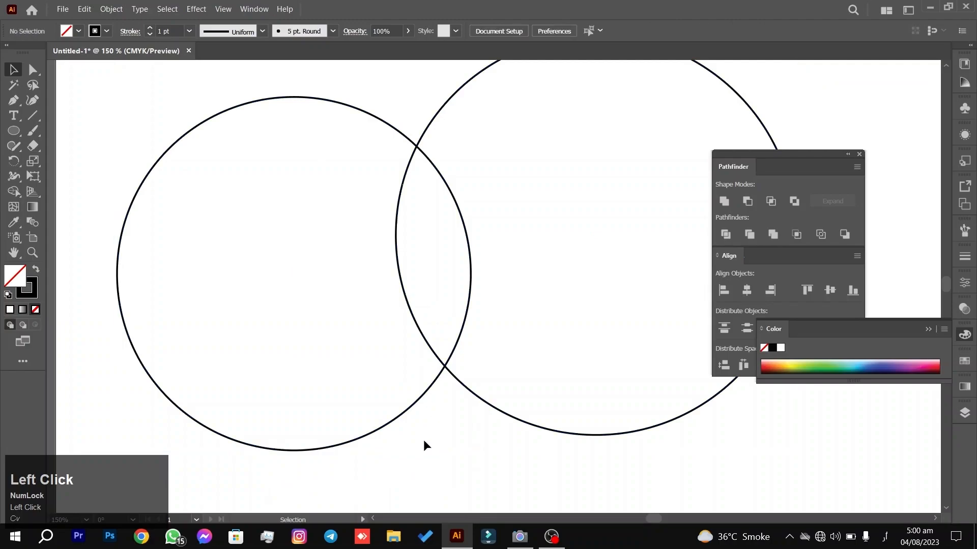
Toggle between fill and stroke focus and restore the default white fill and black stroke on both circles.
{"action": "key", "text": "x"}
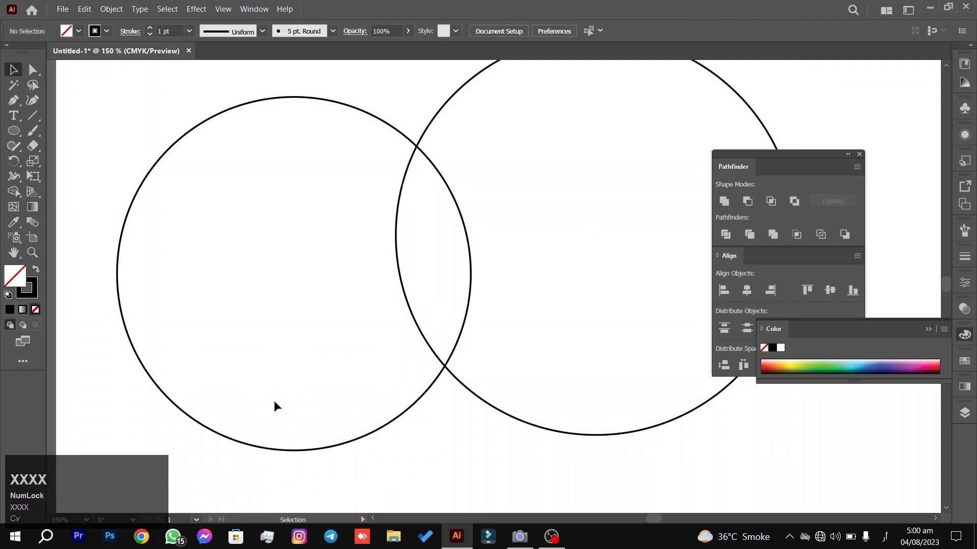
{"action": "key", "text": "d"}
{"action": "left_click_drag", "start_coordinate": [294, 467], "coordinate": [554, 325]}
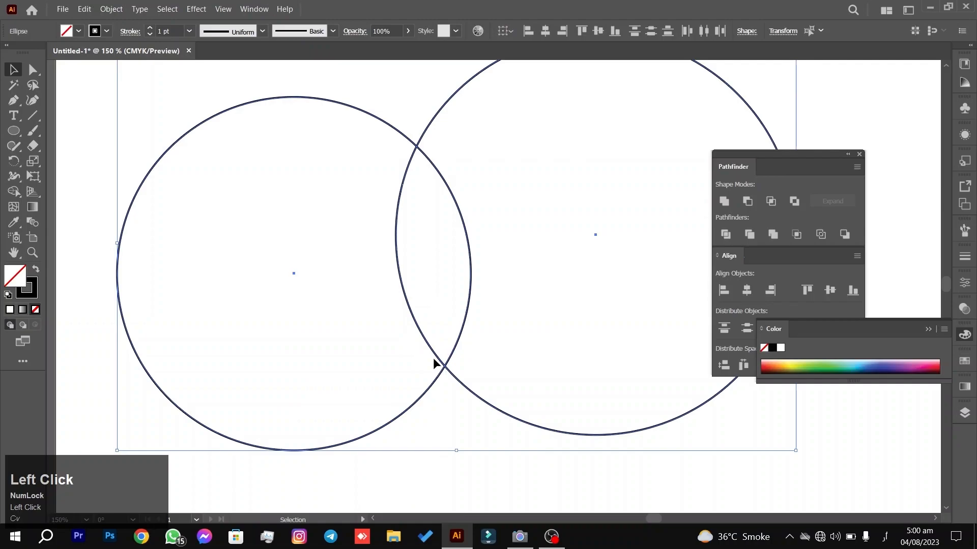
{"action": "key", "text": "x"}
{"action": "key", "text": "x"}
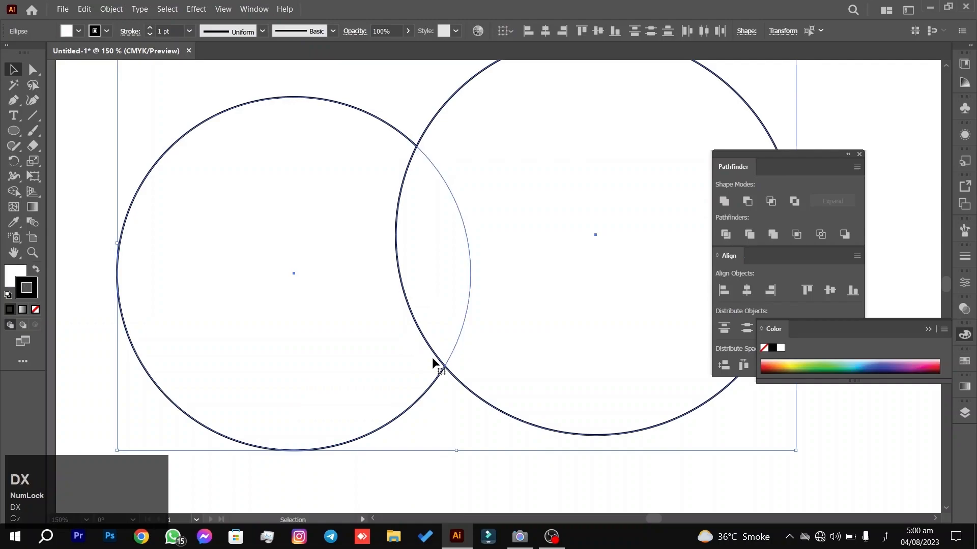
Return to the Selection tool and remove the fill from both circles again.
{"action": "key", "text": "n"}
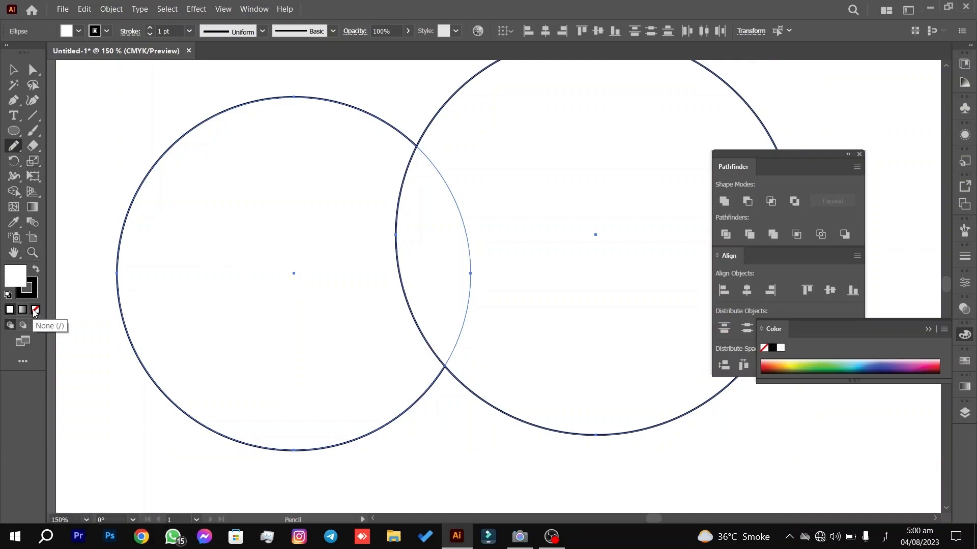
{"action": "left_click", "coordinate": [12, 71]}
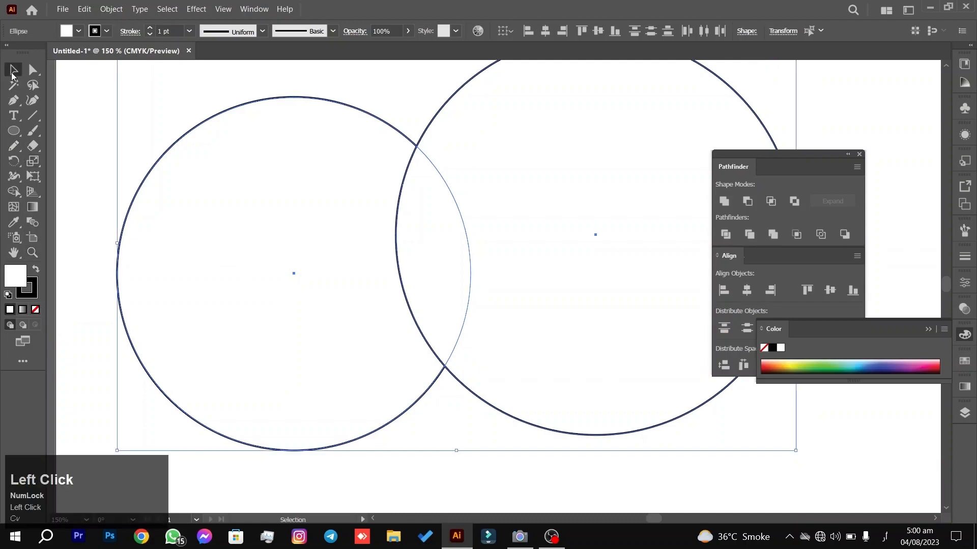
{"action": "key", "text": "slash"}
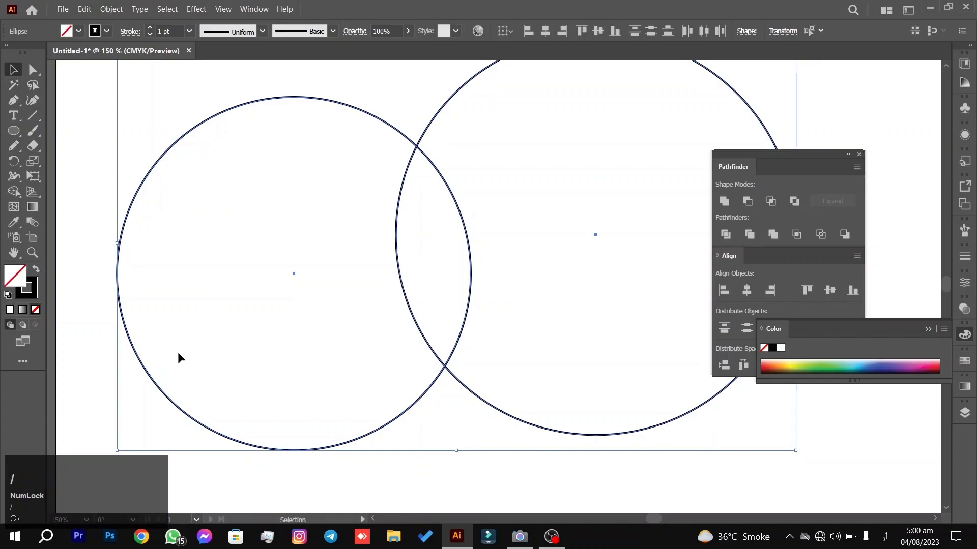
{"action": "left_click", "coordinate": [238, 409]}
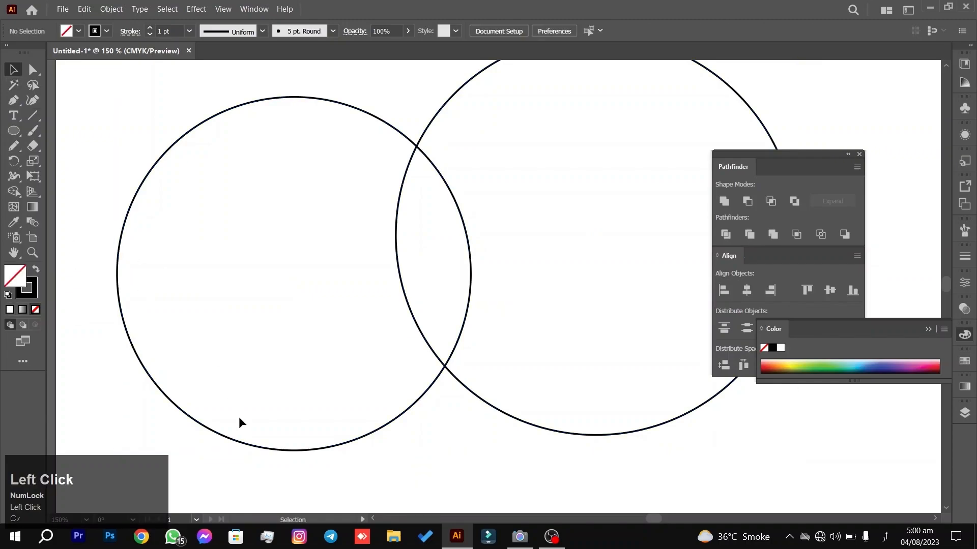
{"action": "left_click_drag", "start_coordinate": [286, 468], "coordinate": [598, 362]}
{"action": "left_click", "coordinate": [406, 453]}
{"action": "left_click_drag", "start_coordinate": [398, 440], "coordinate": [459, 395]}
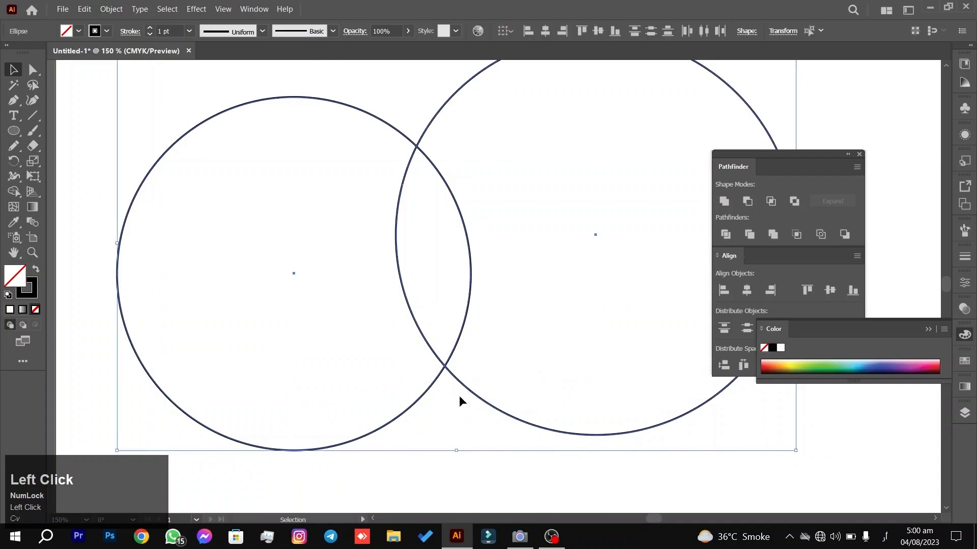
{"action": "left_click", "coordinate": [441, 446]}
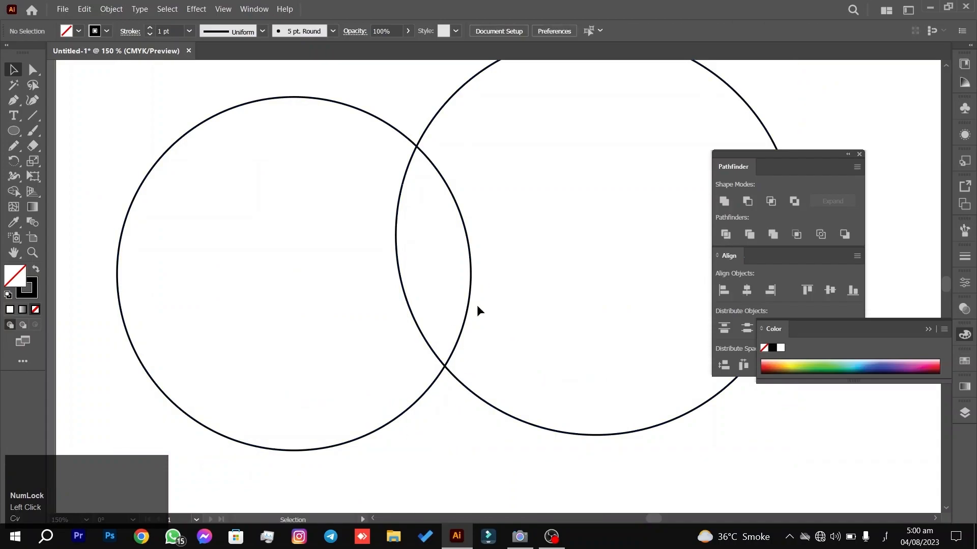
Select both circles, reduce them to their overlapping area with Intersect, and undo the operation.
{"action": "scroll", "coordinate": [477, 305], "scroll_direction": "up", "scroll_amount": 4}
{"action": "scroll", "coordinate": [477, 305], "scroll_direction": "down", "scroll_amount": 3}
{"action": "key", "text": "space"}
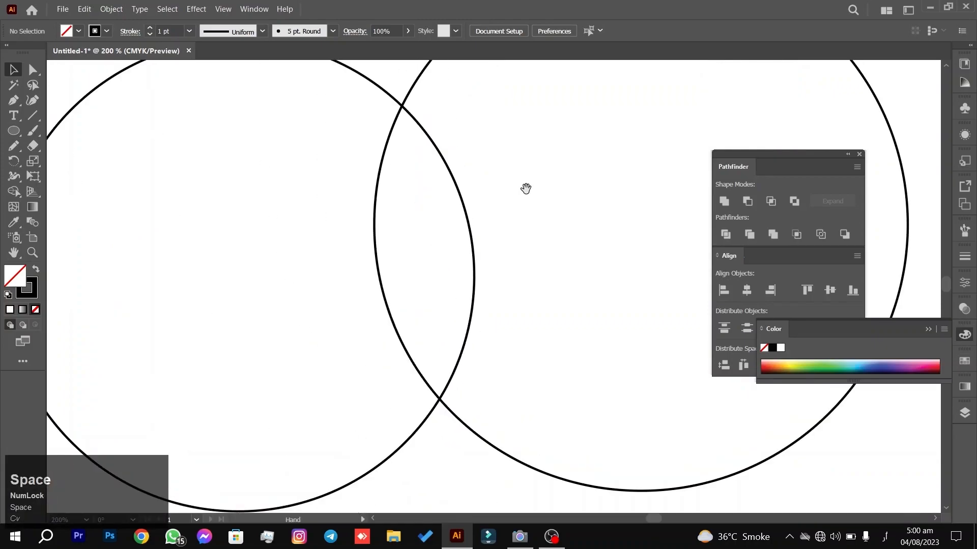
{"action": "left_click_drag", "start_coordinate": [520, 194], "coordinate": [536, 215]}
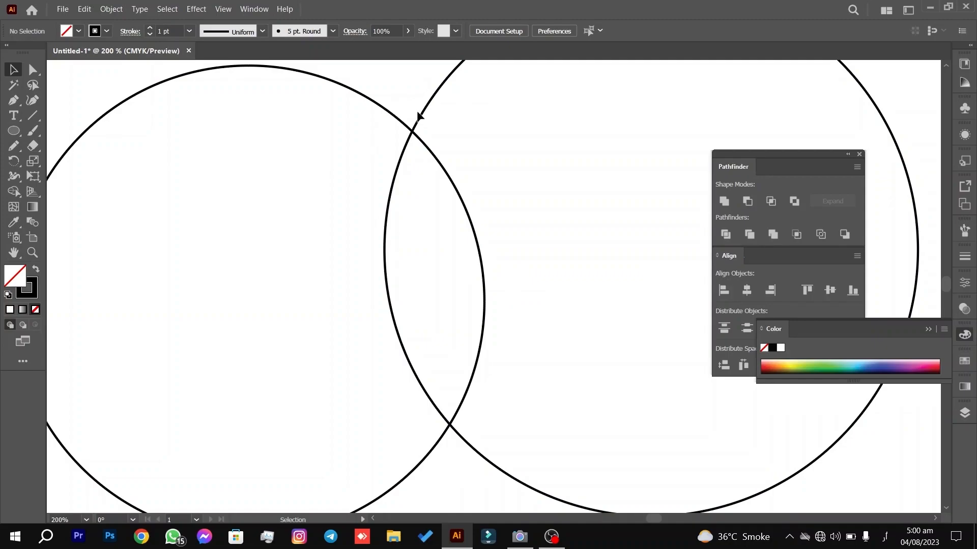
{"action": "scroll", "coordinate": [412, 114], "scroll_direction": "down", "scroll_amount": 4}
{"action": "left_click_drag", "start_coordinate": [521, 145], "coordinate": [534, 47]}
{"action": "left_click_drag", "start_coordinate": [551, 93], "coordinate": [406, 270]}
{"action": "scroll", "coordinate": [481, 139], "scroll_direction": "up", "scroll_amount": 3}
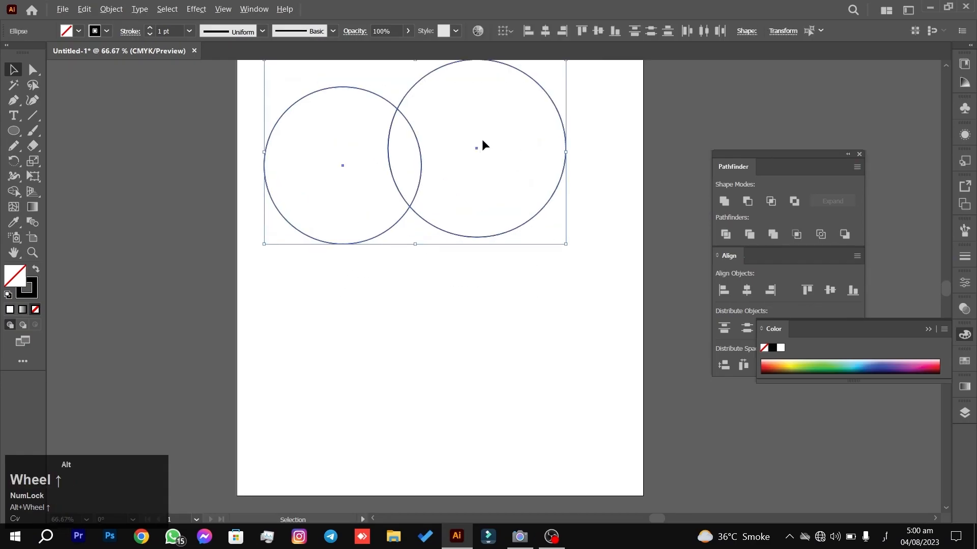
{"action": "left_click_drag", "start_coordinate": [610, 79], "coordinate": [643, 196]}
{"action": "left_click", "coordinate": [765, 203]}
{"action": "left_click", "coordinate": [461, 253]}
{"action": "key", "text": "ctrl+z"}
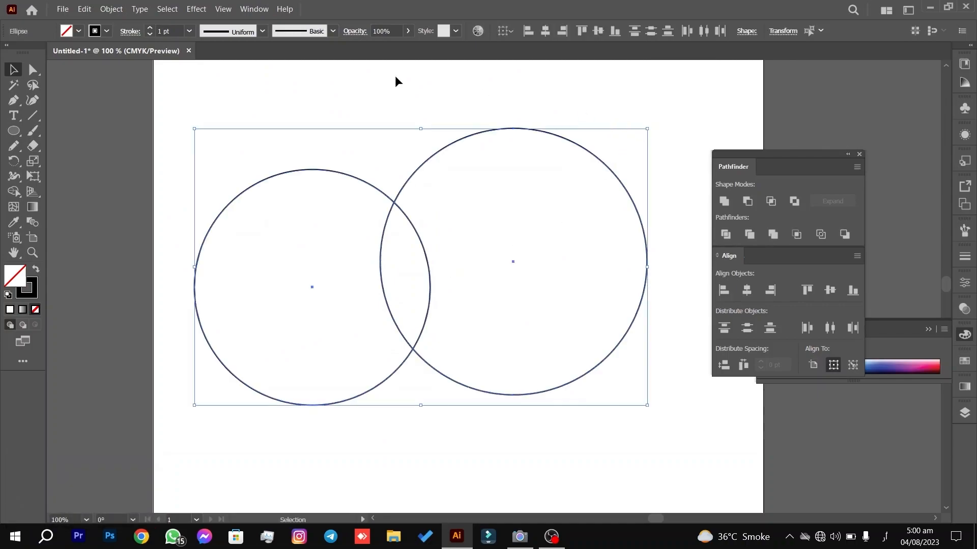
Delete both circles and draw a new, smaller unfilled circle with the Ellipse tool in the upper-left part of the artboard.
{"action": "key", "text": "Delete"}
{"action": "left_click", "coordinate": [14, 130]}
{"action": "scroll", "coordinate": [199, 182], "scroll_direction": "down", "scroll_amount": 1}
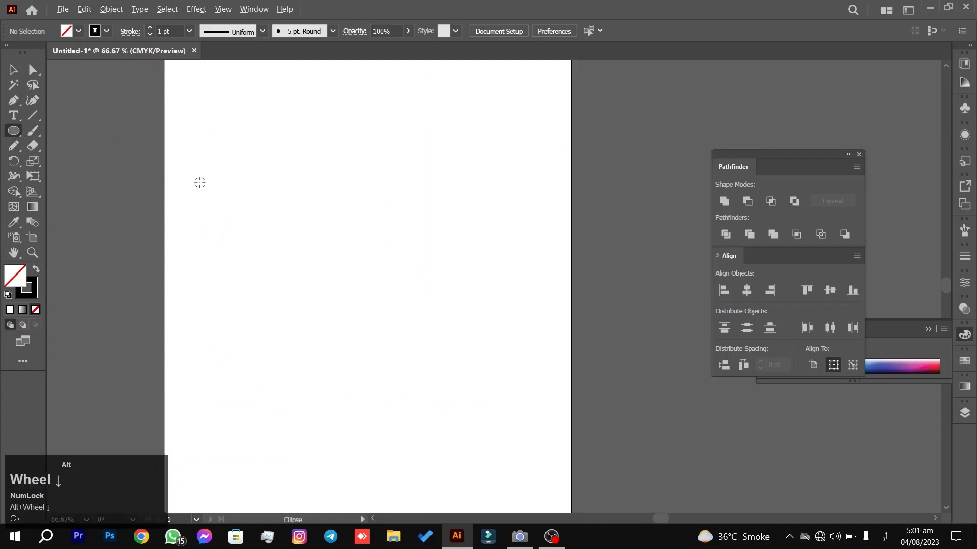
{"action": "scroll", "coordinate": [200, 183], "scroll_direction": "down", "scroll_amount": 1}
{"action": "left_click_drag", "start_coordinate": [299, 157], "coordinate": [375, 152]}
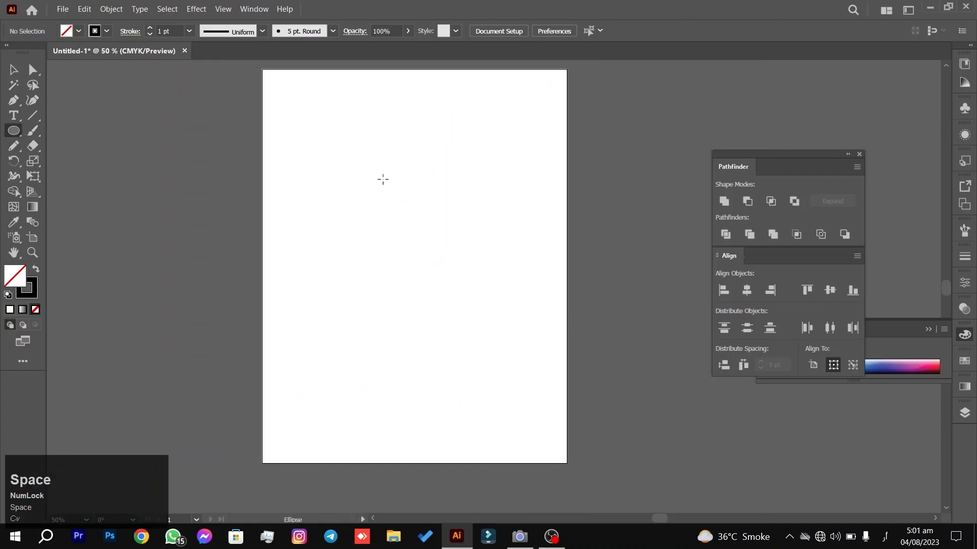
{"action": "left_click_drag", "start_coordinate": [305, 170], "coordinate": [422, 287]}
{"action": "left_click", "coordinate": [14, 69]}
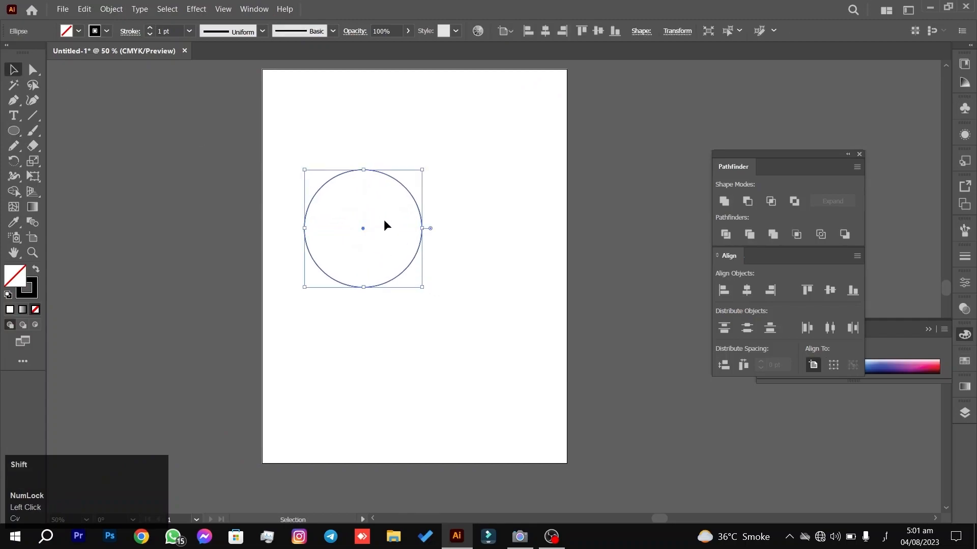
Give the circle the default white fill and black stroke and duplicate it horizontally to the right so the two overlap.
{"action": "left_click", "coordinate": [480, 227]}
{"action": "left_click_drag", "start_coordinate": [477, 157], "coordinate": [390, 215]}
{"action": "left_click_drag", "start_coordinate": [451, 212], "coordinate": [413, 220]}
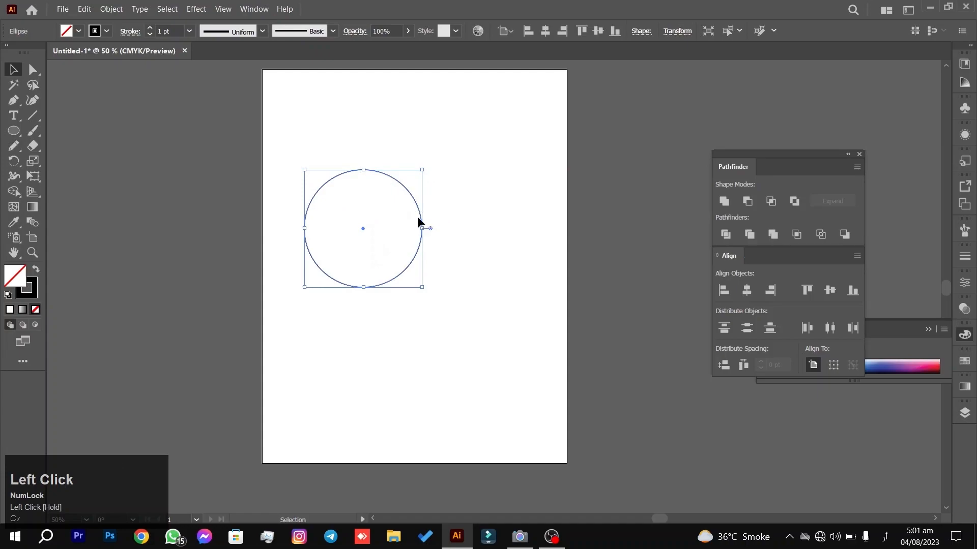
{"action": "key", "text": "d"}
{"action": "left_click_drag", "start_coordinate": [376, 205], "coordinate": [464, 204]}
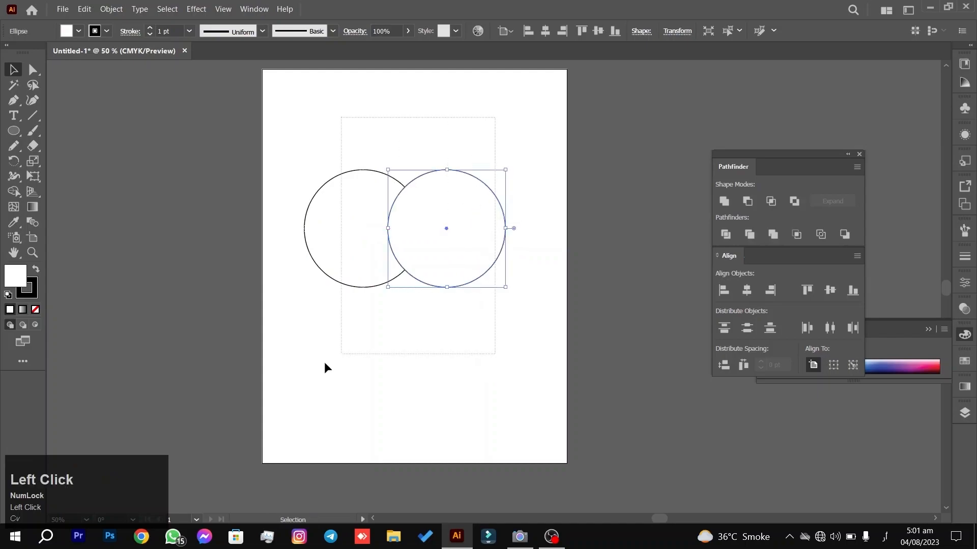
Select both circles, apply Intersect, shift the resulting shape slightly, and undo both changes.
{"action": "left_click_drag", "start_coordinate": [344, 351], "coordinate": [317, 364]}
{"action": "left_click", "coordinate": [770, 201]}
{"action": "left_click", "coordinate": [376, 223]}
{"action": "mouse_move", "coordinate": [399, 228]}
{"action": "left_mouse_down"}
{"action": "mouse_move", "coordinate": [404, 321]}
{"action": "mouse_move", "coordinate": [415, 252]}
{"action": "mouse_move", "coordinate": [395, 208]}
{"action": "mouse_move", "coordinate": [414, 233]}
{"action": "left_mouse_up"}
{"action": "key", "text": "ctrl+z"}
{"action": "key", "text": "ctrl+z"}
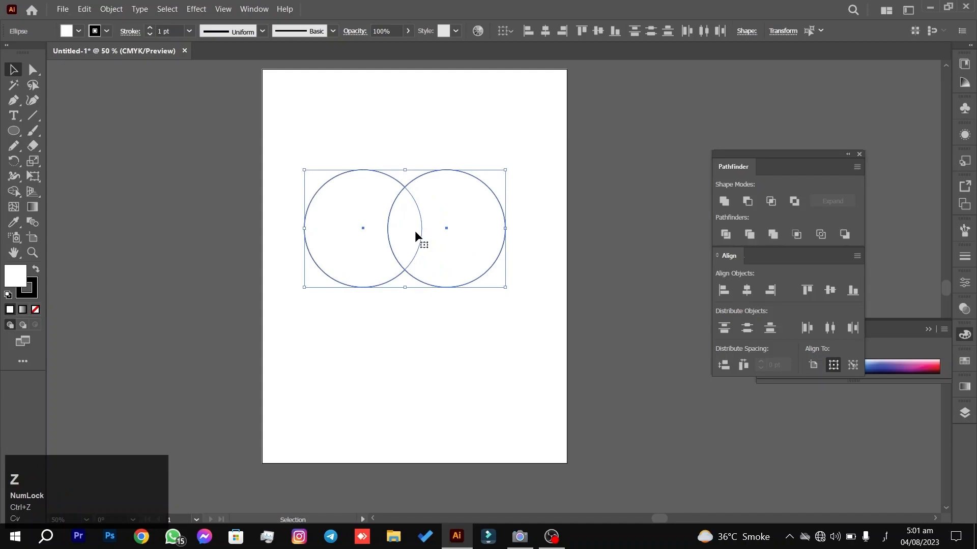
Apply Exclude to the two circles and give the result a black fill with no stroke.
{"action": "left_click", "coordinate": [794, 201]}
{"action": "left_click", "coordinate": [486, 178]}
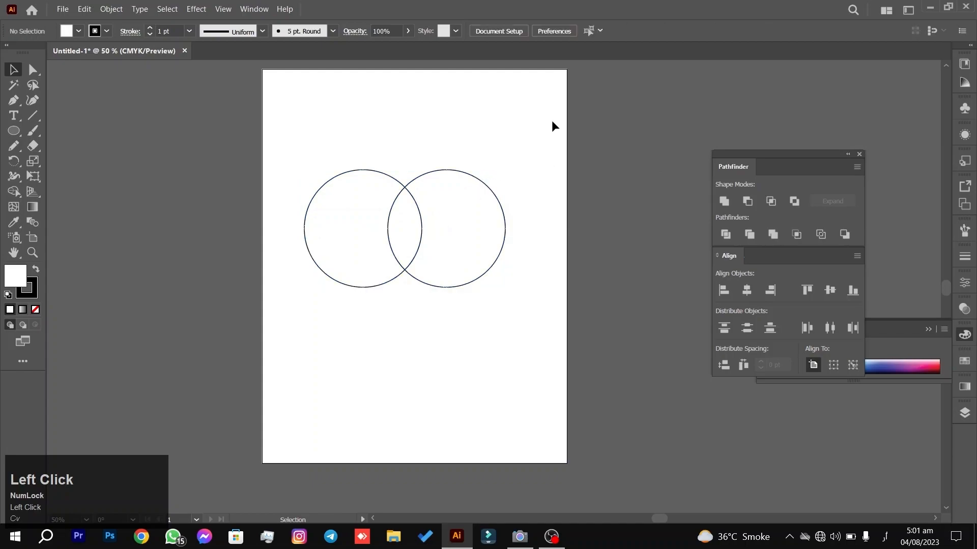
{"action": "left_click_drag", "start_coordinate": [554, 124], "coordinate": [220, 454]}
{"action": "left_click", "coordinate": [35, 273]}
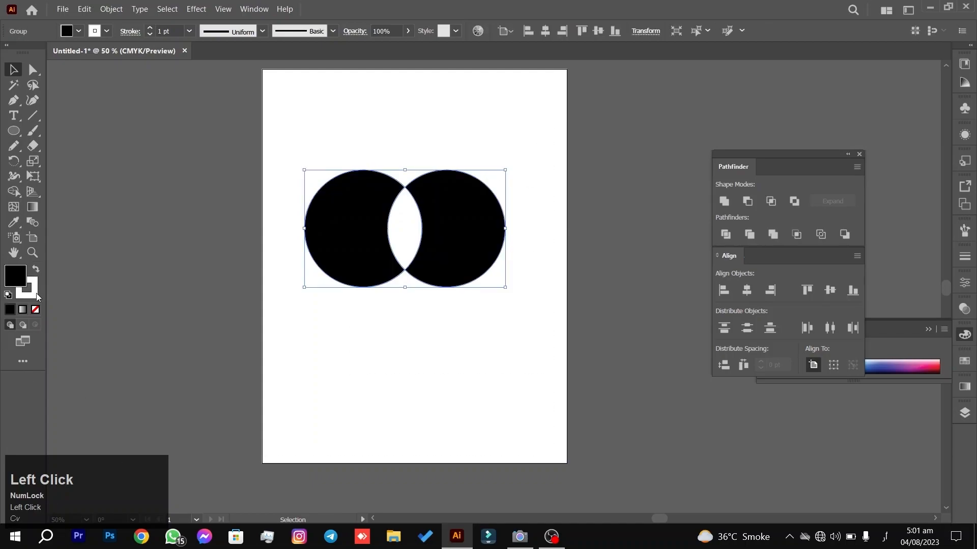
{"action": "left_click", "coordinate": [35, 310]}
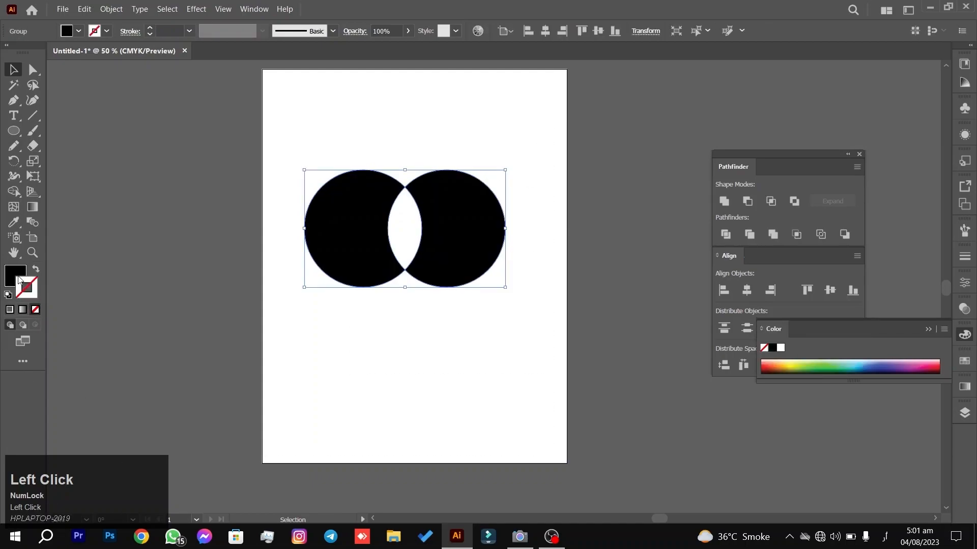
Use Shape Builder on the selected artwork to fill the hole and merge its areas, and undo the last merge.
{"action": "left_click", "coordinate": [325, 376]}
{"action": "left_click_drag", "start_coordinate": [318, 383], "coordinate": [398, 273]}
{"action": "left_click", "coordinate": [14, 191]}
{"action": "left_click_drag", "start_coordinate": [420, 227], "coordinate": [318, 231]}
{"action": "key", "text": "ctrl+z"}
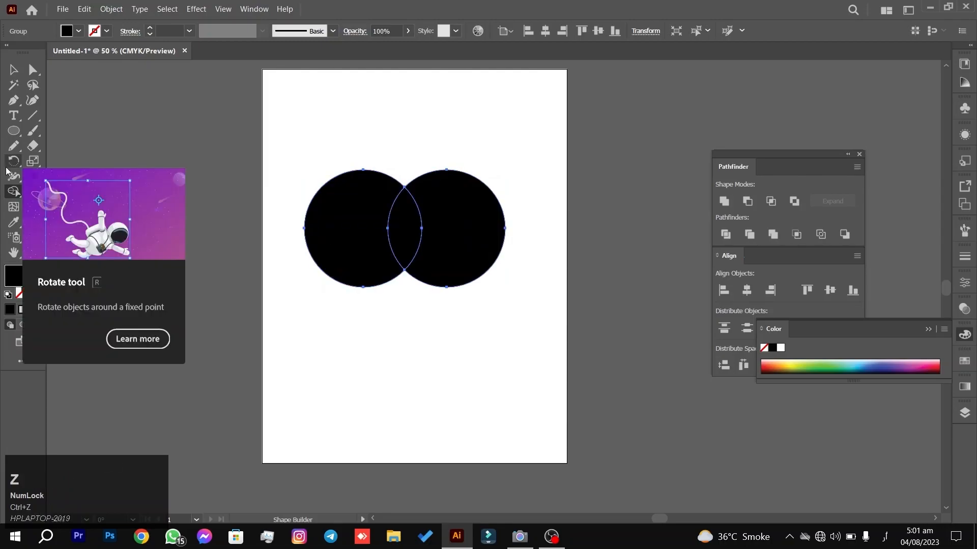
Ungroup the black artwork and move its right crescent away to the artboard's lower-right corner.
{"action": "left_click", "coordinate": [13, 69]}
{"action": "left_click", "coordinate": [181, 354]}
{"action": "left_click", "coordinate": [453, 244]}
{"action": "mouse_move", "coordinate": [451, 223]}
{"action": "left_mouse_down"}
{"action": "mouse_move", "coordinate": [530, 323]}
{"action": "mouse_move", "coordinate": [466, 227]}
{"action": "left_mouse_up"}
{"action": "right_click", "coordinate": [467, 226]}
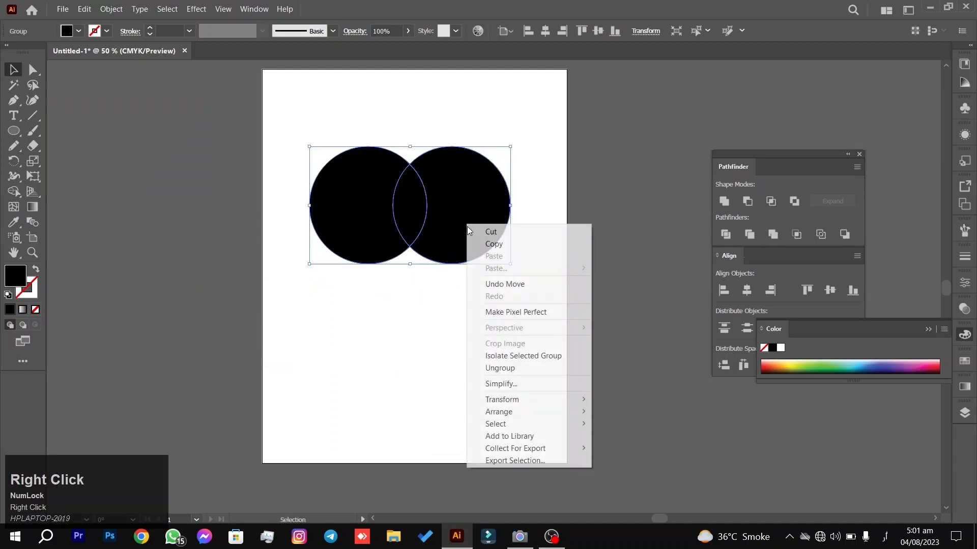
{"action": "left_click", "coordinate": [501, 368]}
{"action": "left_click_drag", "start_coordinate": [440, 192], "coordinate": [567, 439]}
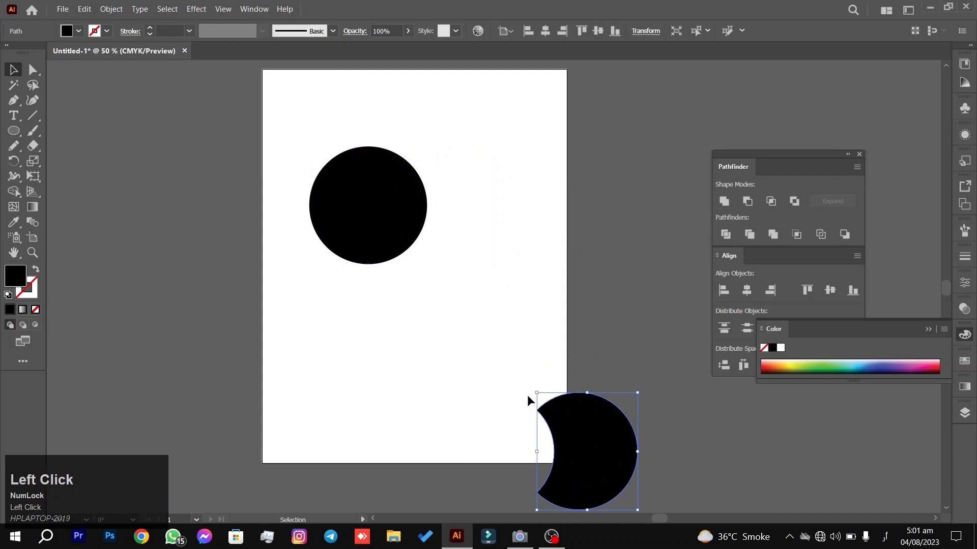
Undo the recent edits back to the two separate overlapping circles with white fill and black stroke.
{"action": "key", "text": "ctrl+z"}
{"action": "key", "text": "ctrl+z"}
{"action": "key", "text": "ctrl+z"}
{"action": "key", "text": "ctrl+z"}
{"action": "key", "text": "ctrl+z"}
{"action": "key", "text": "ctrl+z"}
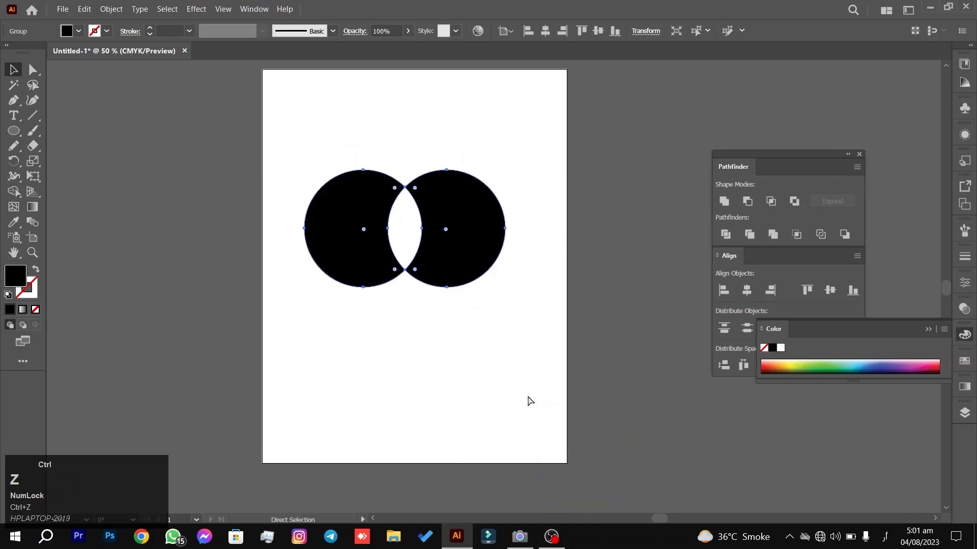
{"action": "key", "text": "ctrl+z"}
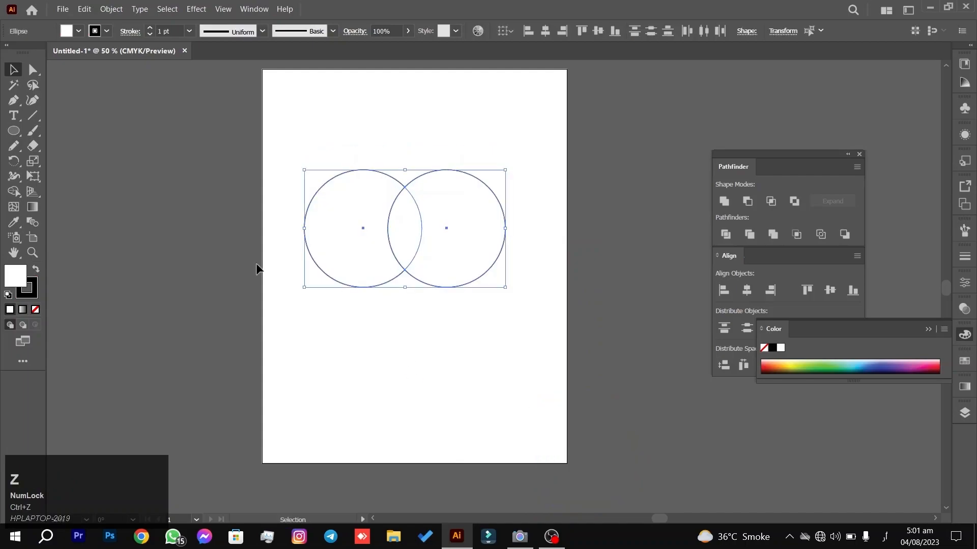
Set both overlapping circles to a black fill and no stroke.
{"action": "left_click", "coordinate": [35, 269]}
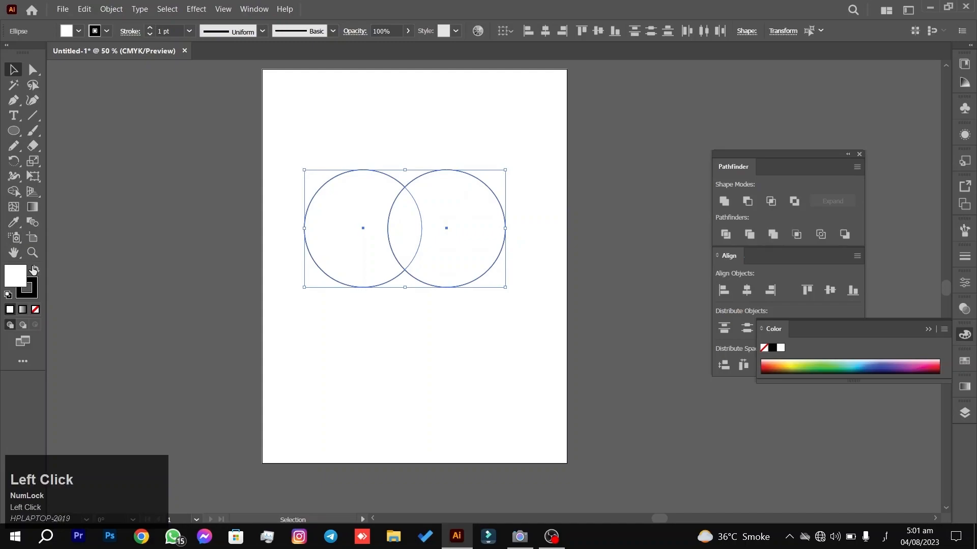
{"action": "left_click", "coordinate": [32, 296]}
{"action": "left_click", "coordinate": [35, 309]}
{"action": "left_click", "coordinate": [241, 441]}
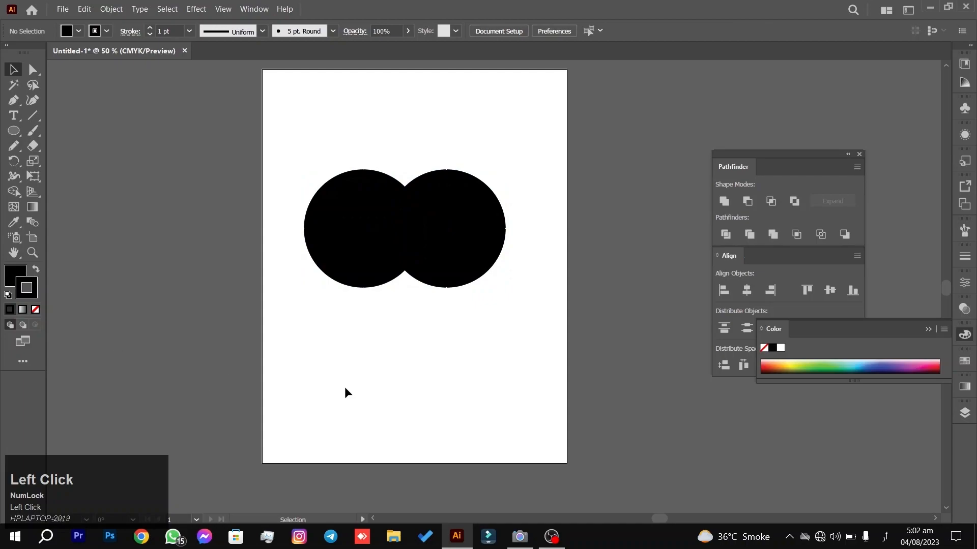
{"action": "left_click_drag", "start_coordinate": [303, 410], "coordinate": [541, 168]}
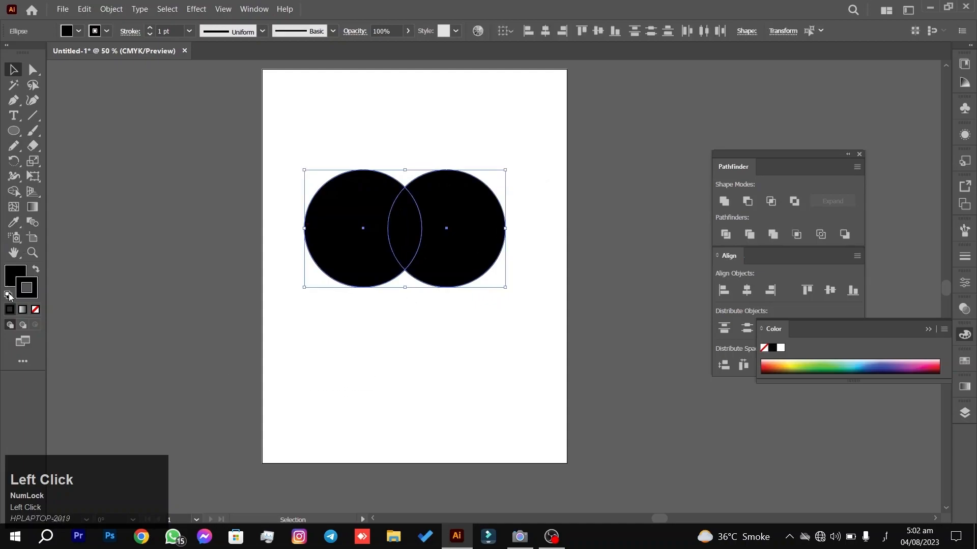
{"action": "left_click", "coordinate": [35, 309]}
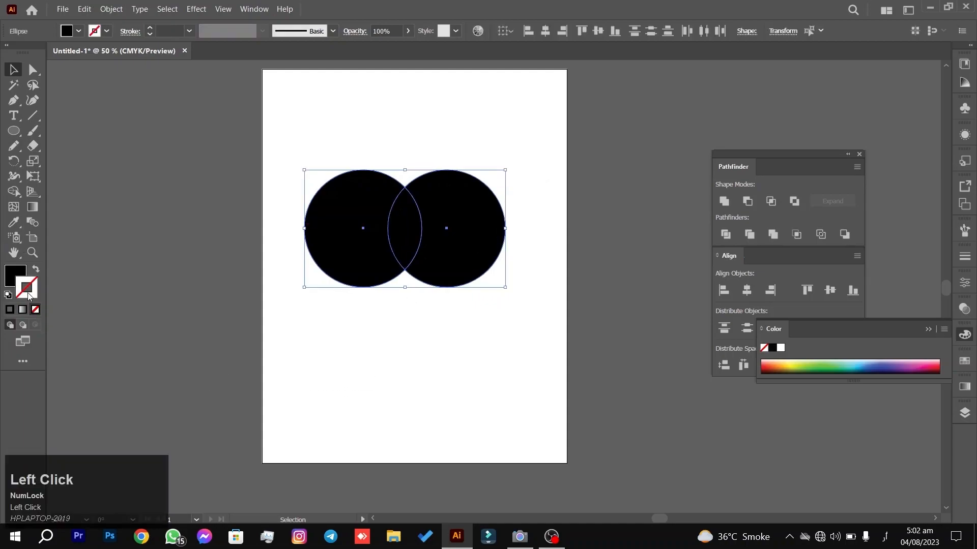
{"action": "left_click", "coordinate": [35, 270]}
{"action": "left_click", "coordinate": [35, 270]}
Select both black circles, cut out their overlap with Exclude, and inspect the result up close.
{"action": "left_click", "coordinate": [310, 346]}
{"action": "left_click_drag", "start_coordinate": [313, 358], "coordinate": [518, 232]}
{"action": "left_click", "coordinate": [795, 201]}
{"action": "left_click", "coordinate": [379, 87]}
{"action": "key", "text": "z"}
{"action": "scroll", "coordinate": [389, 148], "scroll_direction": "up", "scroll_amount": 5}
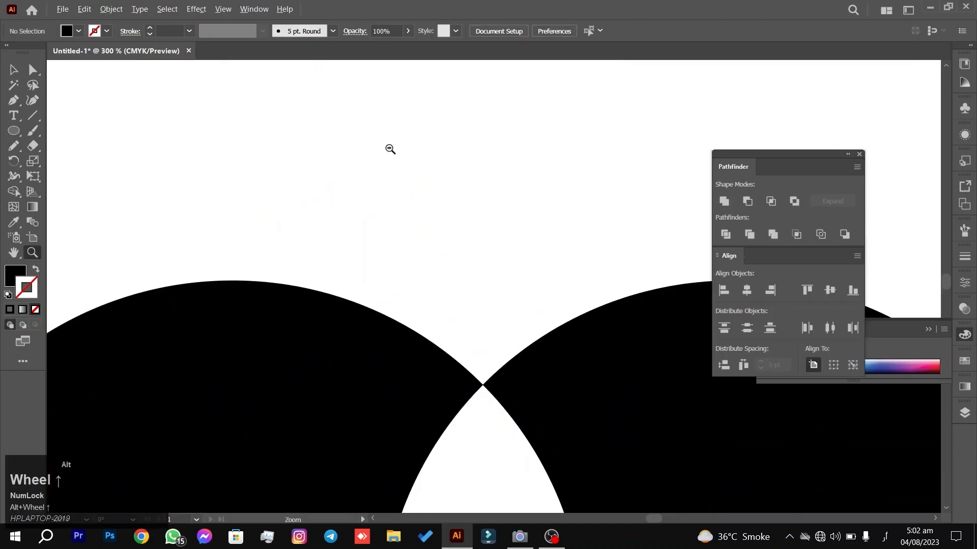
{"action": "scroll", "coordinate": [527, 358], "scroll_direction": "down", "scroll_amount": 5}
{"action": "left_click_drag", "start_coordinate": [540, 331], "coordinate": [491, 127]}
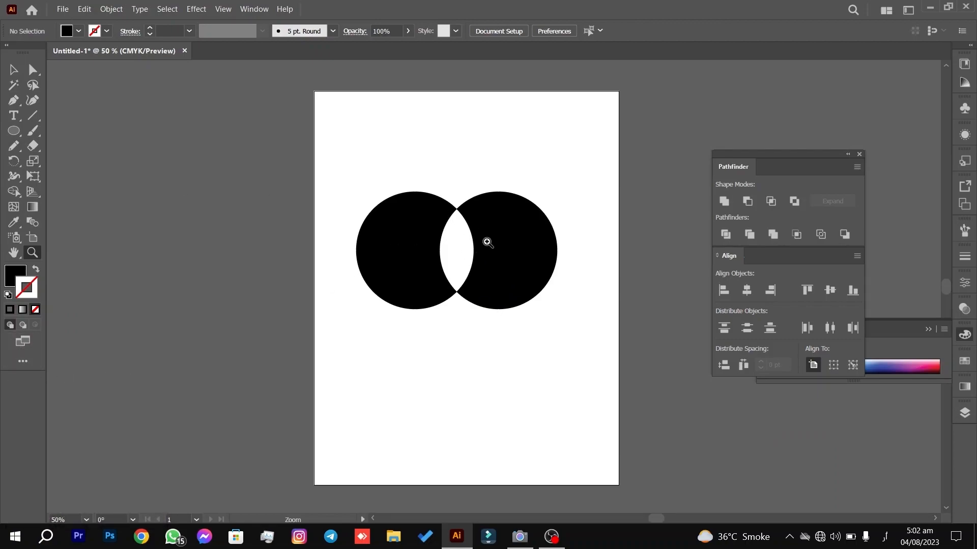
{"action": "left_click_drag", "start_coordinate": [496, 241], "coordinate": [542, 257]}
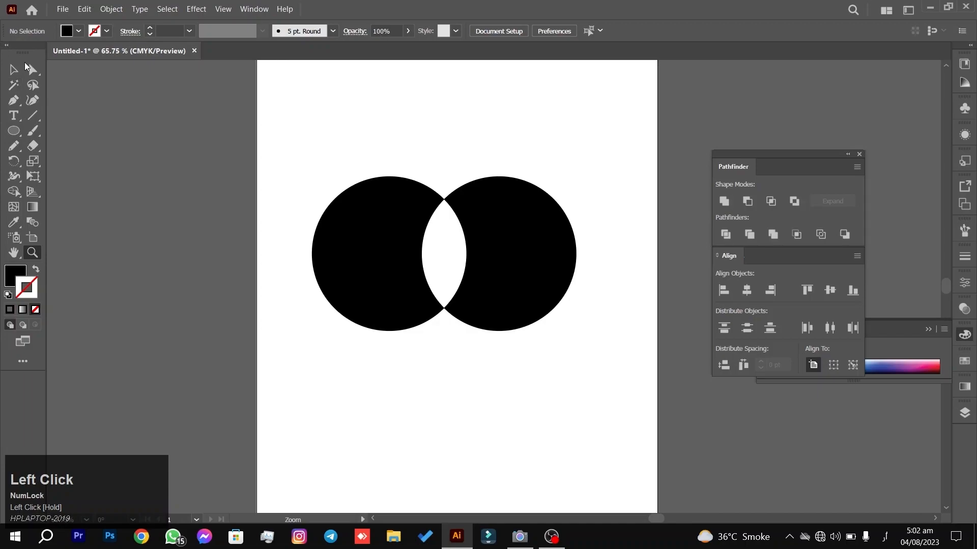
Select the whole excluded shape with the Selection tool and delete it from the artboard.
{"action": "left_click", "coordinate": [14, 70]}
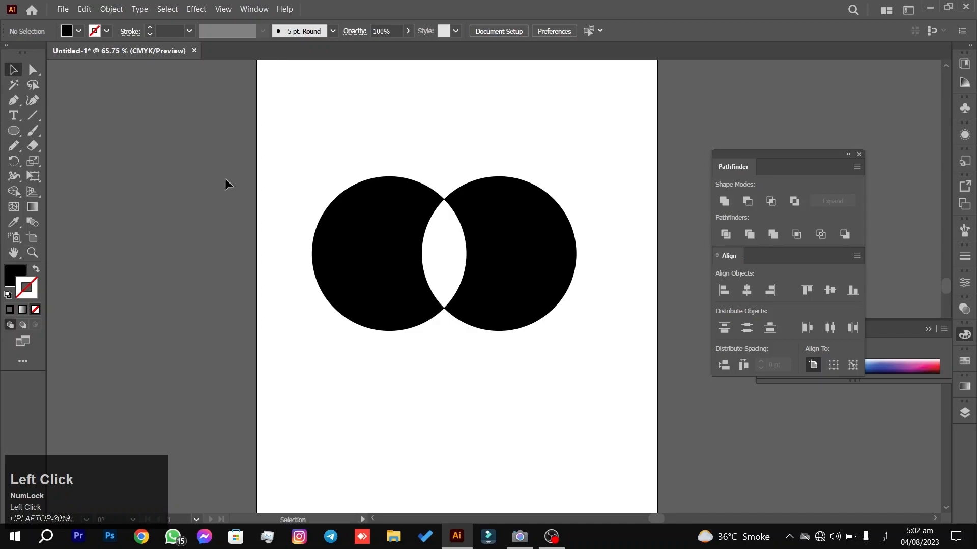
{"action": "left_click_drag", "start_coordinate": [324, 169], "coordinate": [580, 322]}
{"action": "left_click_drag", "start_coordinate": [612, 156], "coordinate": [427, 281]}
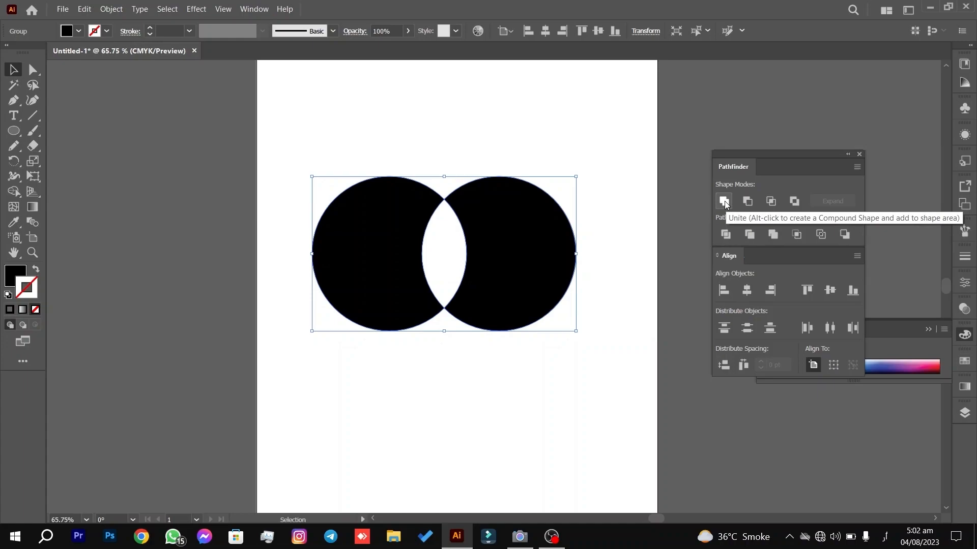
{"action": "key", "text": "Delete"}
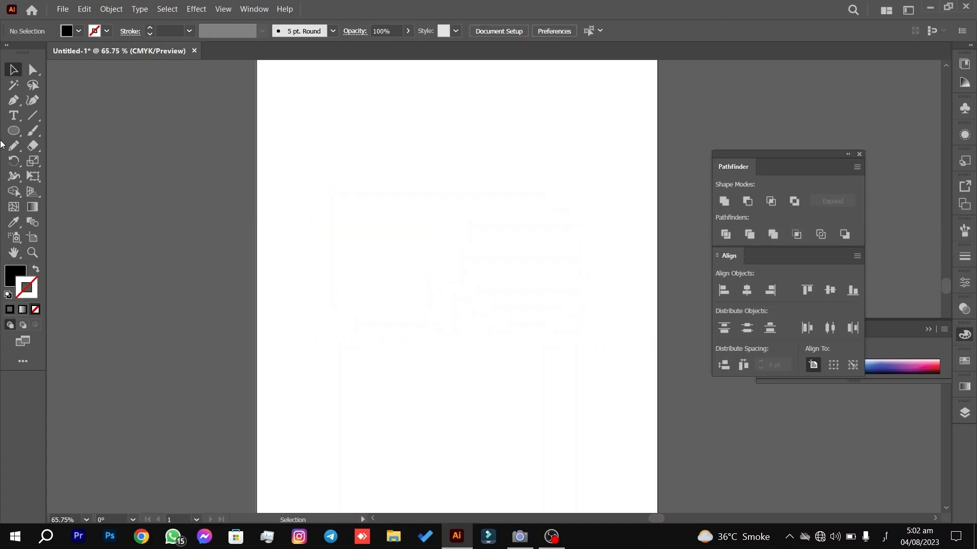
{"action": "key", "text": "d"}
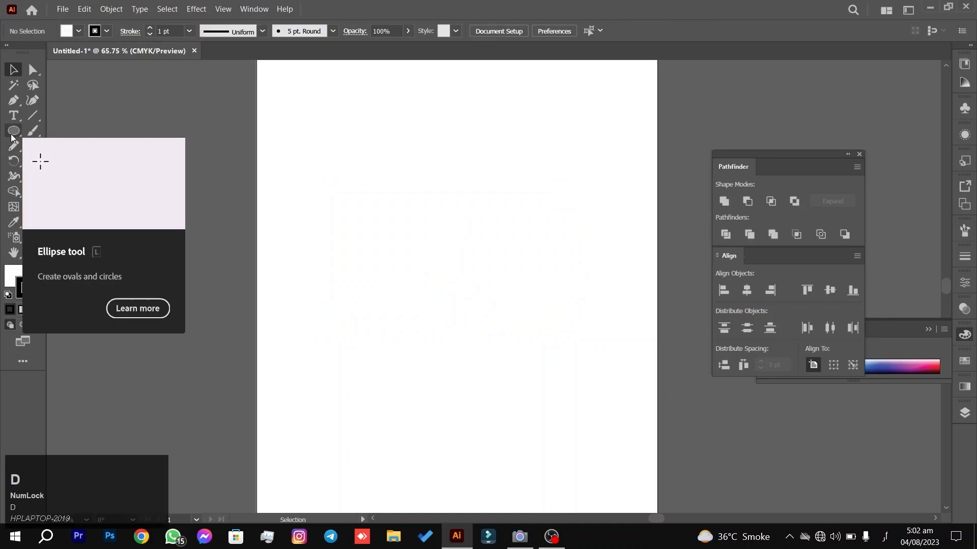
{"action": "scroll", "coordinate": [297, 231], "scroll_direction": "down", "scroll_amount": 5}
{"action": "left_click_drag", "start_coordinate": [321, 216], "coordinate": [417, 286]}
{"action": "scroll", "coordinate": [416, 275], "scroll_direction": "up", "scroll_amount": 8}
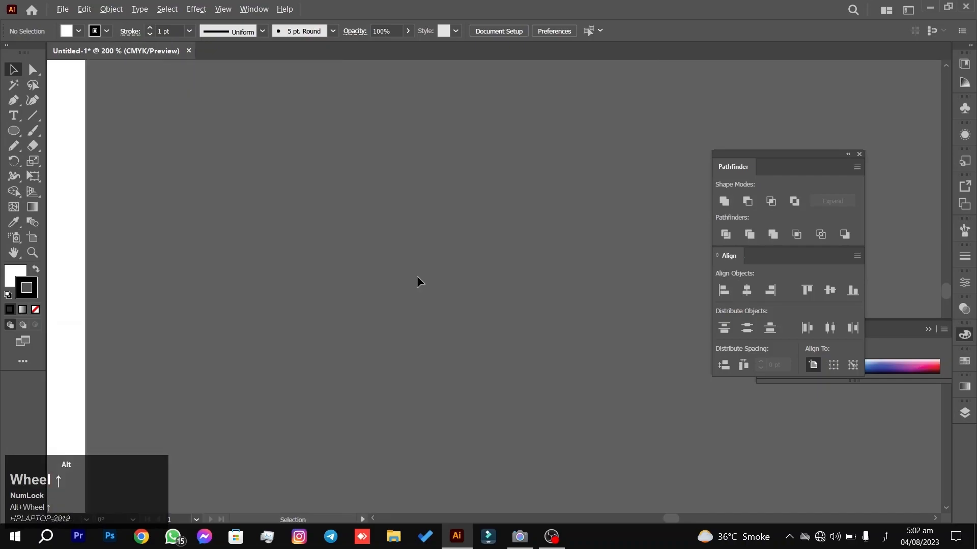
{"action": "left_click_drag", "start_coordinate": [86, 242], "coordinate": [446, 197]}
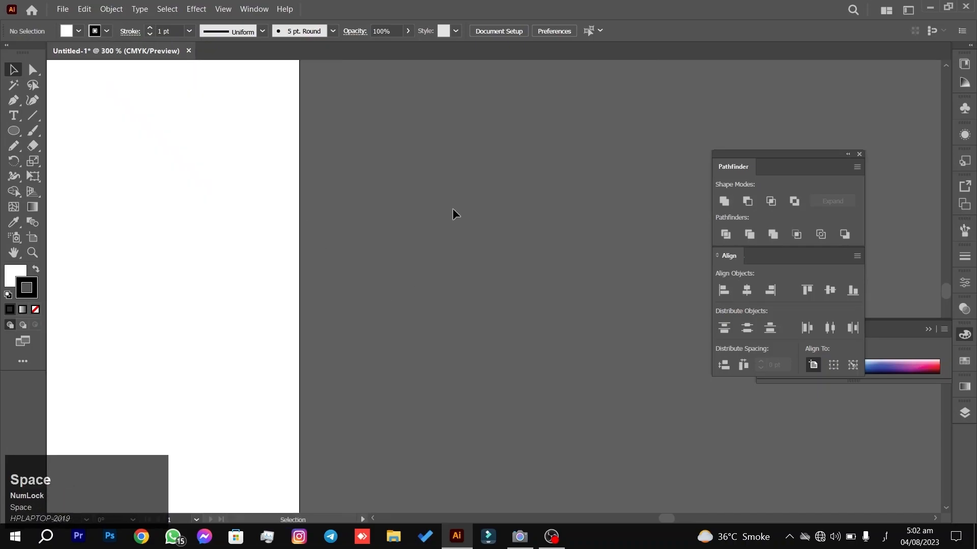
{"action": "key", "text": "ctrl+z"}
Switch the keyboard input language to English and restore the default white fill and black stroke, with the fill in focus.
{"action": "scroll", "coordinate": [507, 283], "scroll_direction": "down", "scroll_amount": 4}
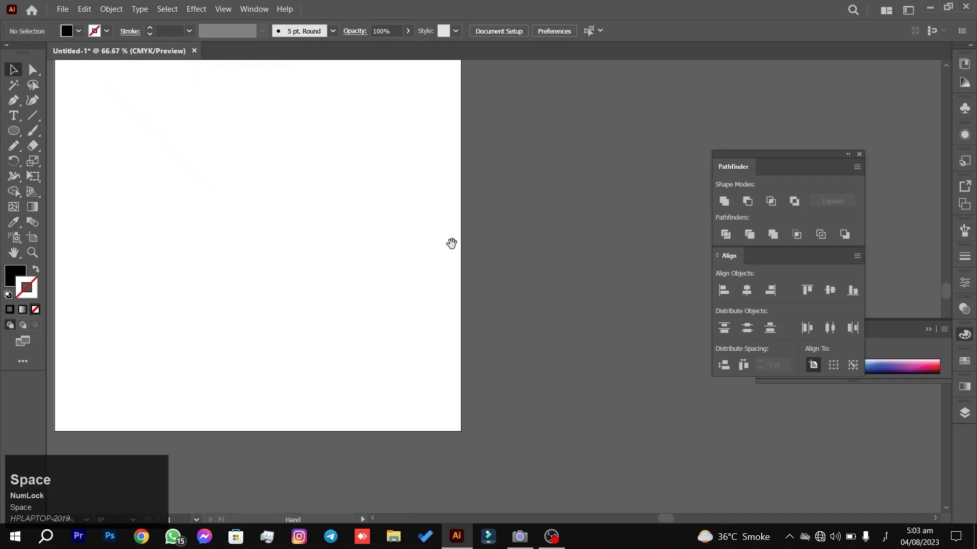
{"action": "left_click_drag", "start_coordinate": [449, 219], "coordinate": [492, 274]}
{"action": "scroll", "coordinate": [491, 274], "scroll_direction": "down", "scroll_amount": 1}
{"action": "left_click_drag", "start_coordinate": [450, 192], "coordinate": [523, 239]}
{"action": "key", "text": "super+space"}
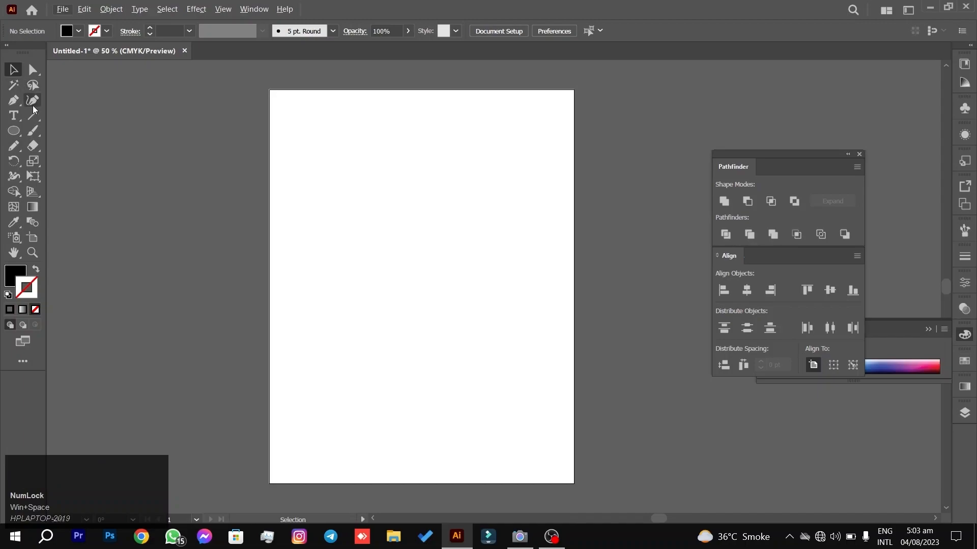
{"action": "key", "text": "d"}
{"action": "key", "text": "x"}
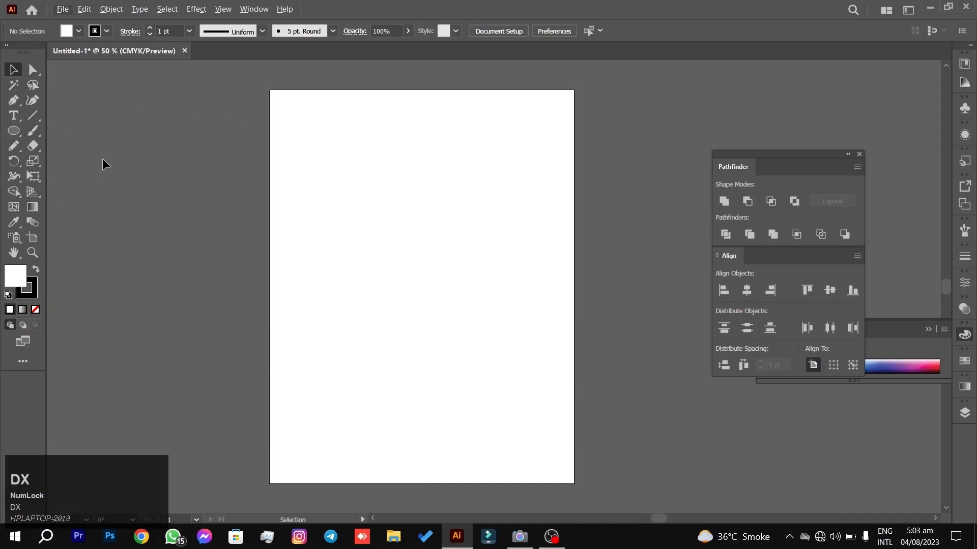
Draw a large circle with the Ellipse tool and a small one overlapping its upper-right edge.
{"action": "right_click", "coordinate": [18, 132]}
{"action": "left_click", "coordinate": [20, 130]}
{"action": "left_click_drag", "start_coordinate": [316, 202], "coordinate": [446, 330]}
{"action": "mouse_move", "coordinate": [506, 207]}
{"action": "left_mouse_down"}
{"action": "mouse_move", "coordinate": [469, 226]}
{"action": "mouse_move", "coordinate": [457, 255]}
{"action": "mouse_move", "coordinate": [438, 238]}
{"action": "left_mouse_up"}
{"action": "key", "text": "v"}
Select both circles, merge them with Unite, and move the merged shape slightly.
{"action": "left_click_drag", "start_coordinate": [524, 175], "coordinate": [329, 407]}
{"action": "left_click", "coordinate": [724, 201]}
{"action": "left_click", "coordinate": [478, 205]}
{"action": "mouse_move", "coordinate": [445, 233]}
{"action": "left_mouse_down"}
{"action": "mouse_move", "coordinate": [459, 270]}
{"action": "mouse_move", "coordinate": [389, 274]}
{"action": "mouse_move", "coordinate": [439, 238]}
{"action": "left_mouse_up"}
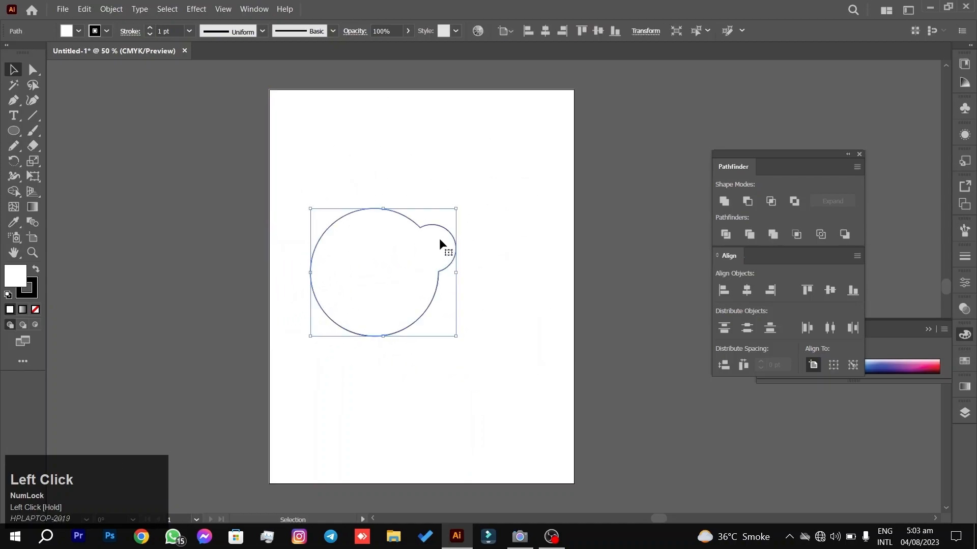
{"action": "left_click", "coordinate": [460, 164]}
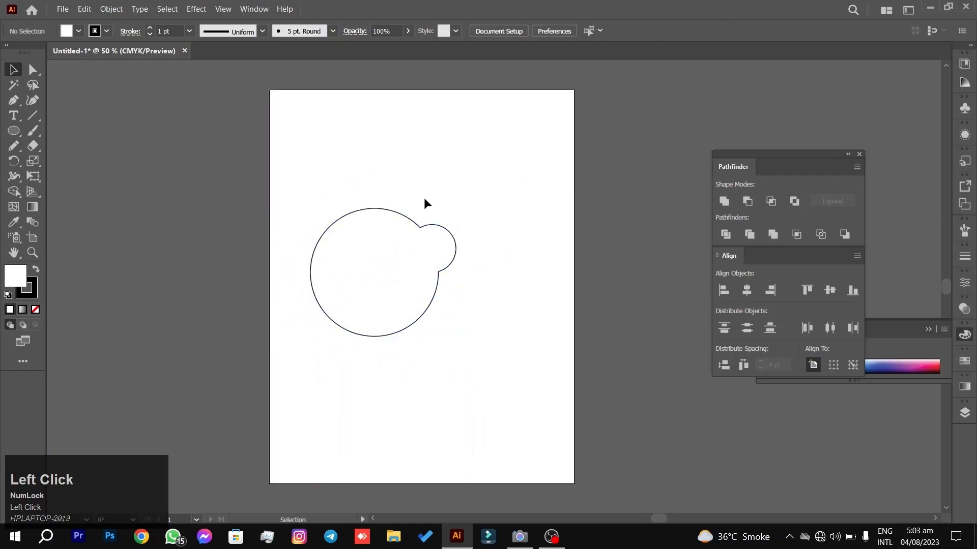
Select the united shape, copy it, and deselect it.
{"action": "left_click_drag", "start_coordinate": [348, 254], "coordinate": [432, 149]}
{"action": "left_click_drag", "start_coordinate": [470, 206], "coordinate": [439, 259]}
{"action": "left_click", "coordinate": [512, 199]}
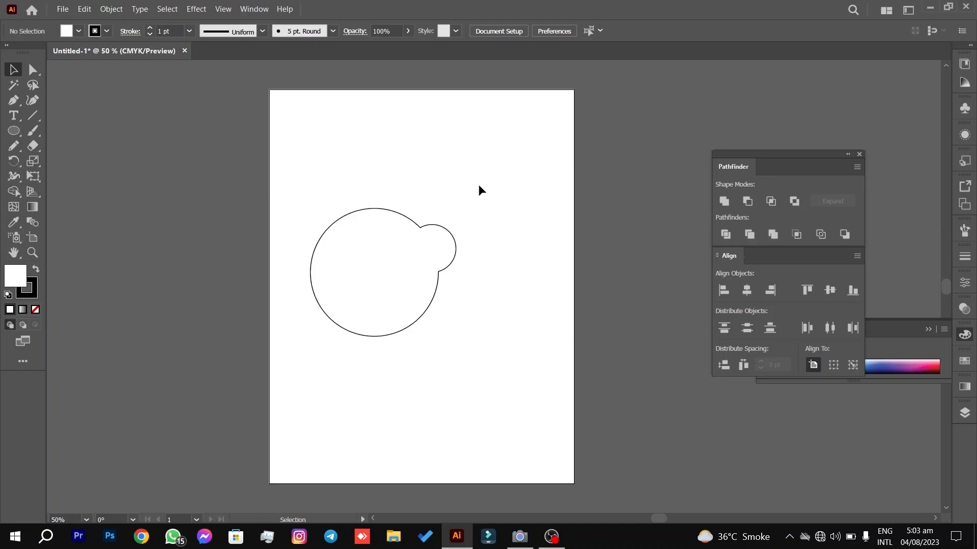
{"action": "left_click_drag", "start_coordinate": [517, 197], "coordinate": [320, 380]}
{"action": "right_click", "coordinate": [414, 223]}
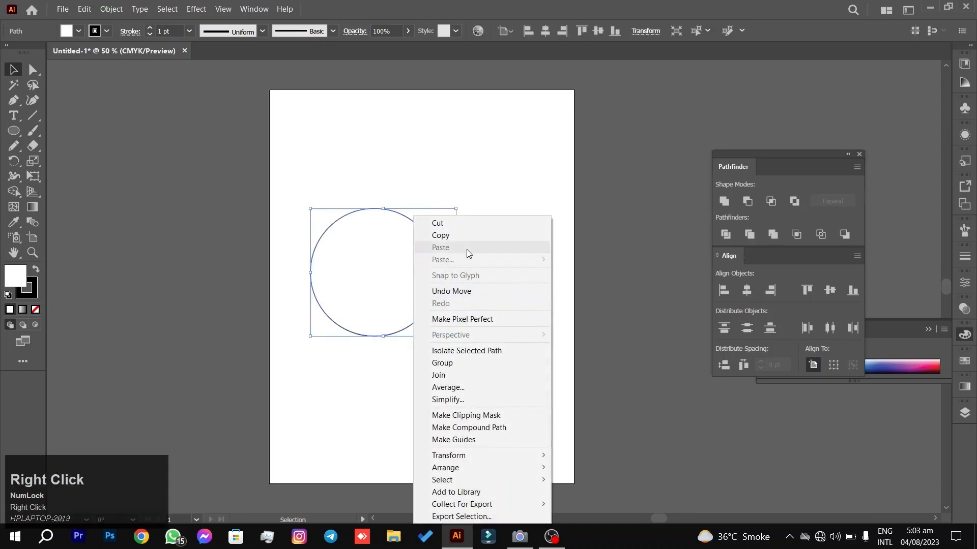
{"action": "left_click", "coordinate": [460, 236]}
{"action": "left_click", "coordinate": [499, 190]}
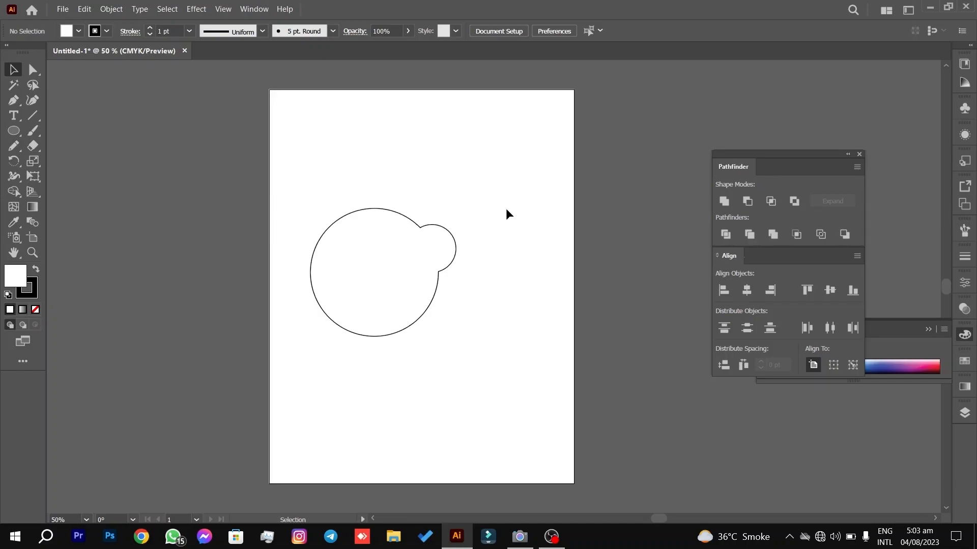
{"action": "left_click_drag", "start_coordinate": [508, 200], "coordinate": [401, 305]}
{"action": "left_click", "coordinate": [596, 194]}
{"action": "left_click_drag", "start_coordinate": [540, 169], "coordinate": [446, 308]}
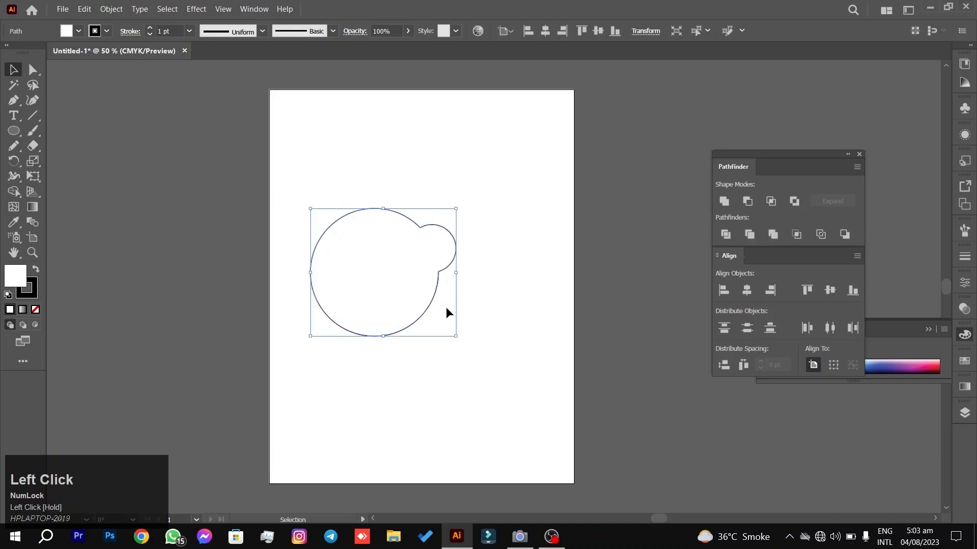
{"action": "left_click", "coordinate": [512, 233]}
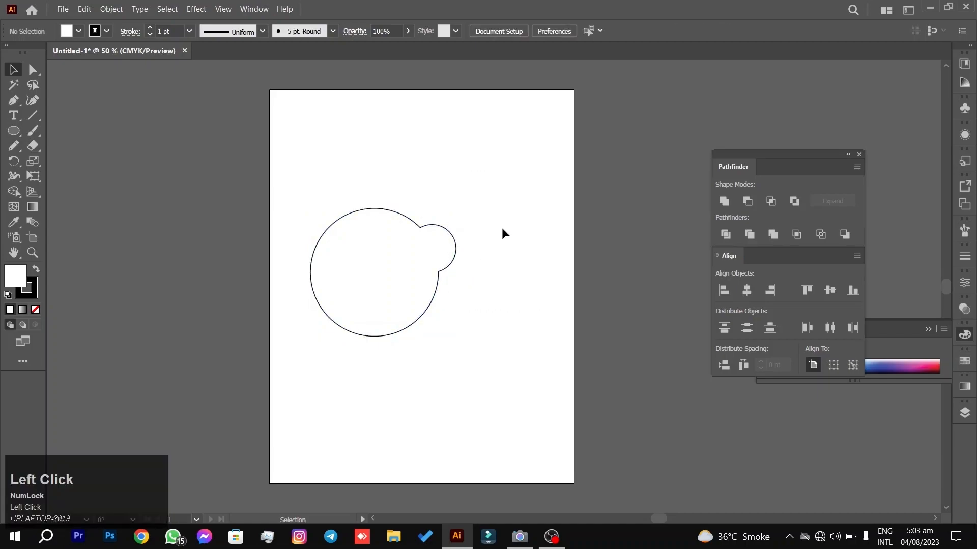
Open Preferences, check the History States choices under Performance, look over File Handling and Smart Guides, and cancel.
{"action": "left_click", "coordinate": [84, 9]}
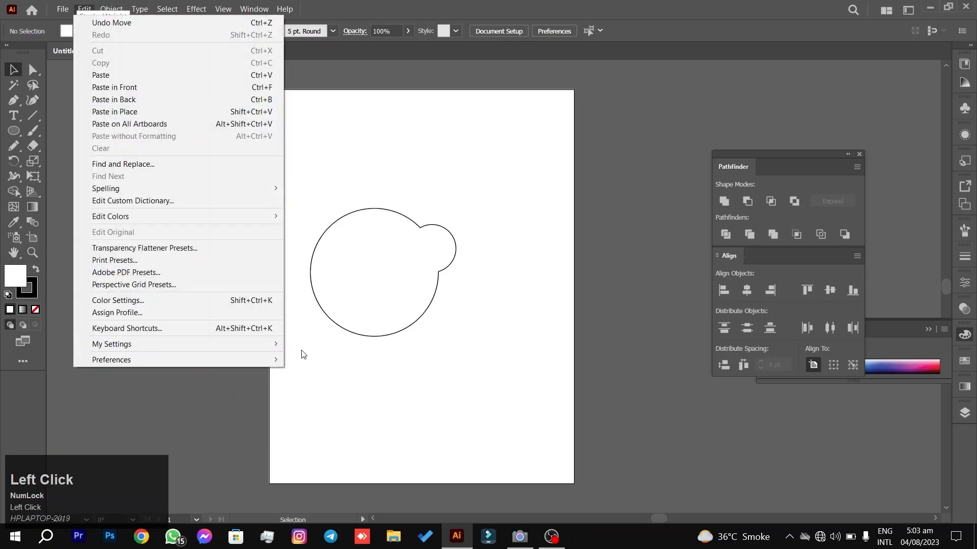
{"action": "mouse_move", "coordinate": [271, 360]}
{"action": "left_click", "coordinate": [319, 360]}
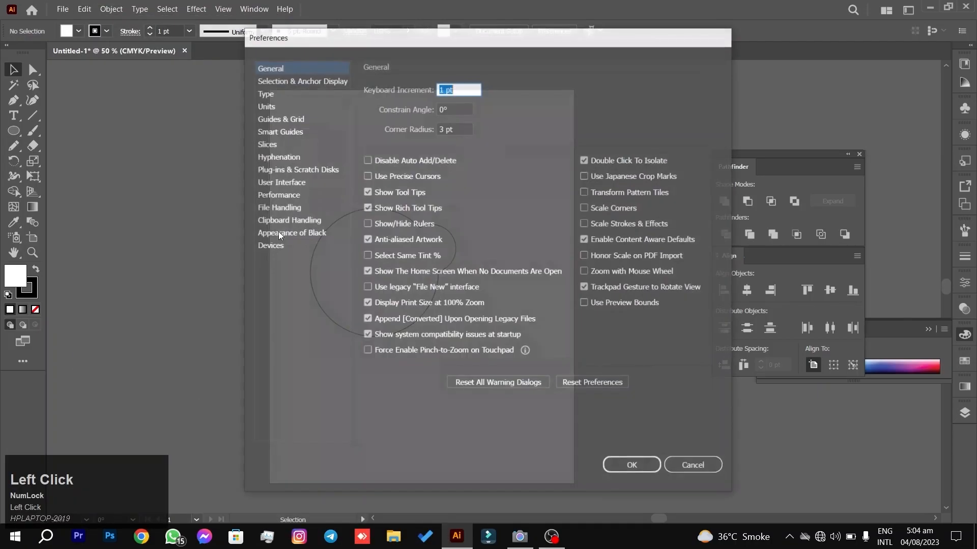
{"action": "left_click", "coordinate": [282, 197]}
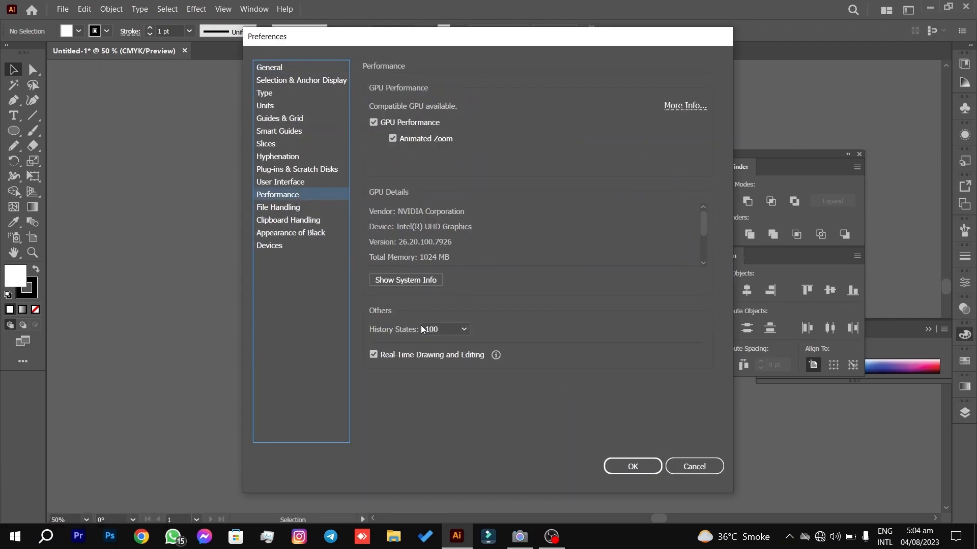
{"action": "left_click", "coordinate": [443, 329]}
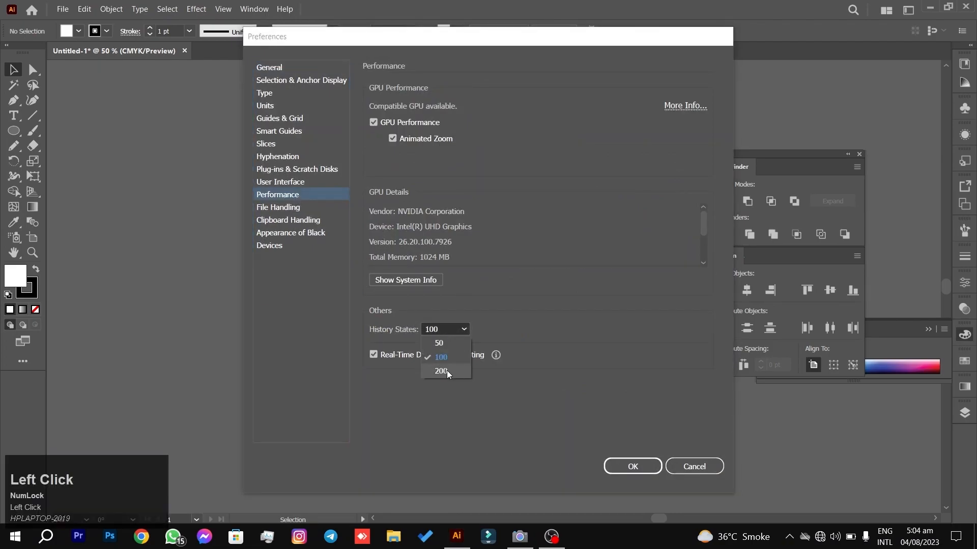
{"action": "left_click", "coordinate": [506, 309]}
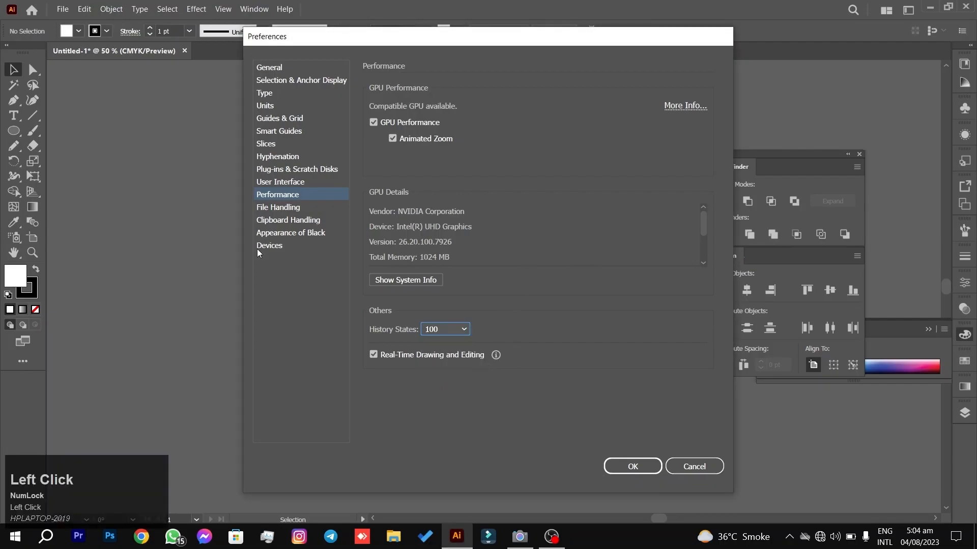
{"action": "left_click", "coordinate": [311, 184]}
{"action": "left_click", "coordinate": [311, 208]}
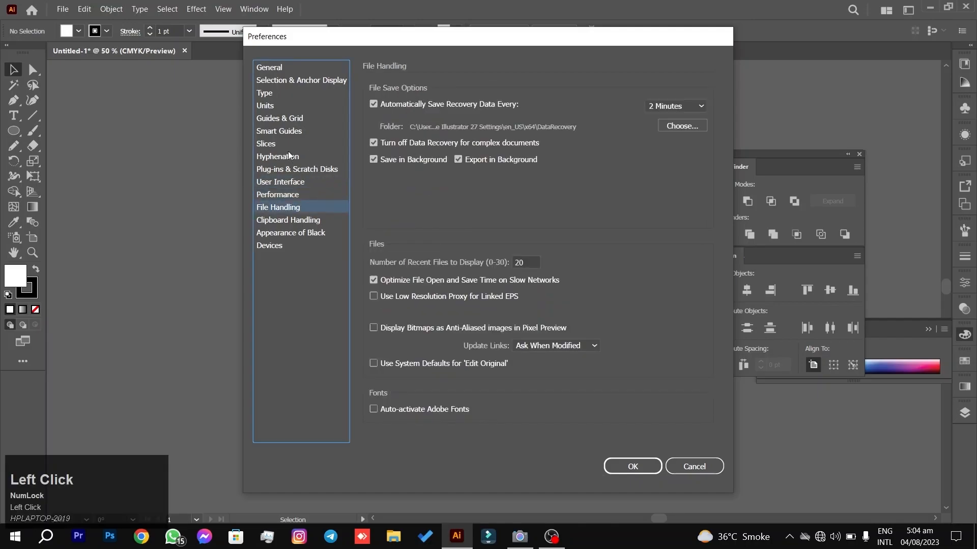
{"action": "left_click", "coordinate": [289, 130]}
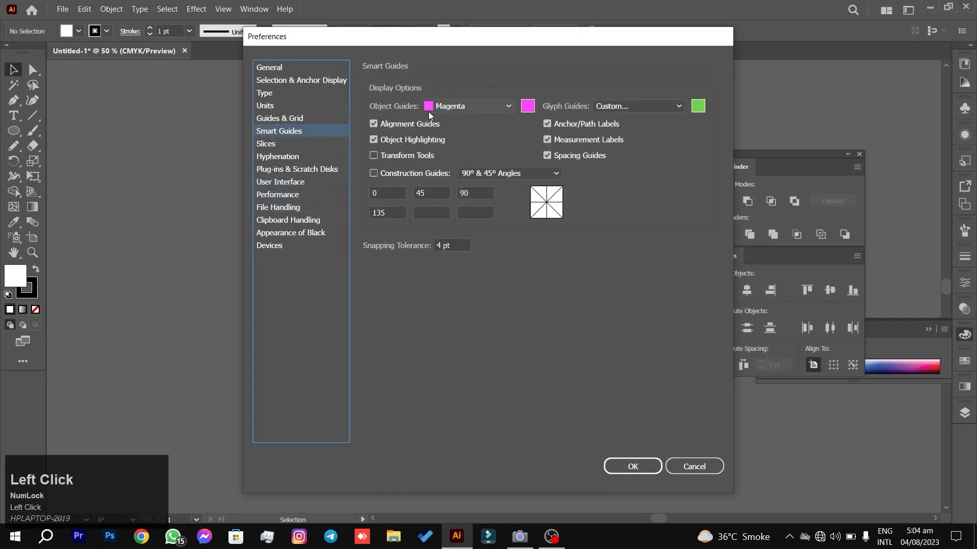
{"action": "left_click", "coordinate": [694, 466]}
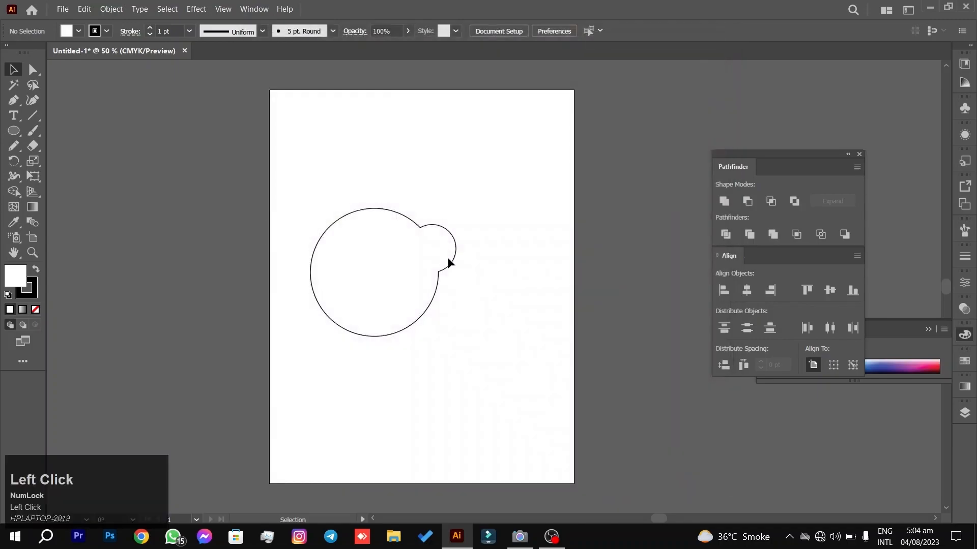
Reposition the united shape on the artboard twice, deselecting it between moves.
{"action": "left_click_drag", "start_coordinate": [432, 259], "coordinate": [466, 252]}
{"action": "left_click", "coordinate": [535, 198]}
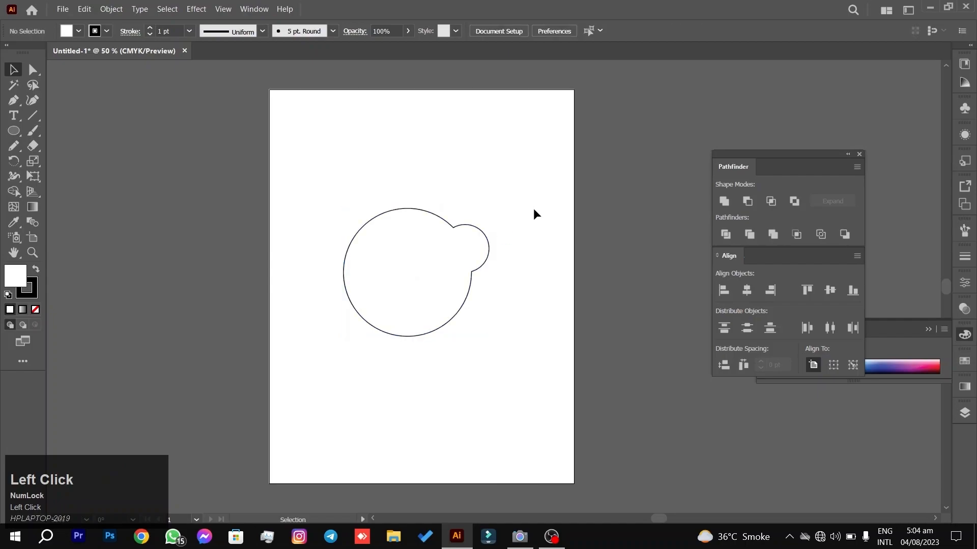
{"action": "scroll", "coordinate": [421, 305], "scroll_direction": "up", "scroll_amount": 3}
{"action": "scroll", "coordinate": [421, 305], "scroll_direction": "down", "scroll_amount": 3}
{"action": "left_click_drag", "start_coordinate": [532, 174], "coordinate": [541, 170]}
{"action": "scroll", "coordinate": [504, 270], "scroll_direction": "up", "scroll_amount": 1}
{"action": "left_click_drag", "start_coordinate": [505, 270], "coordinate": [524, 251]}
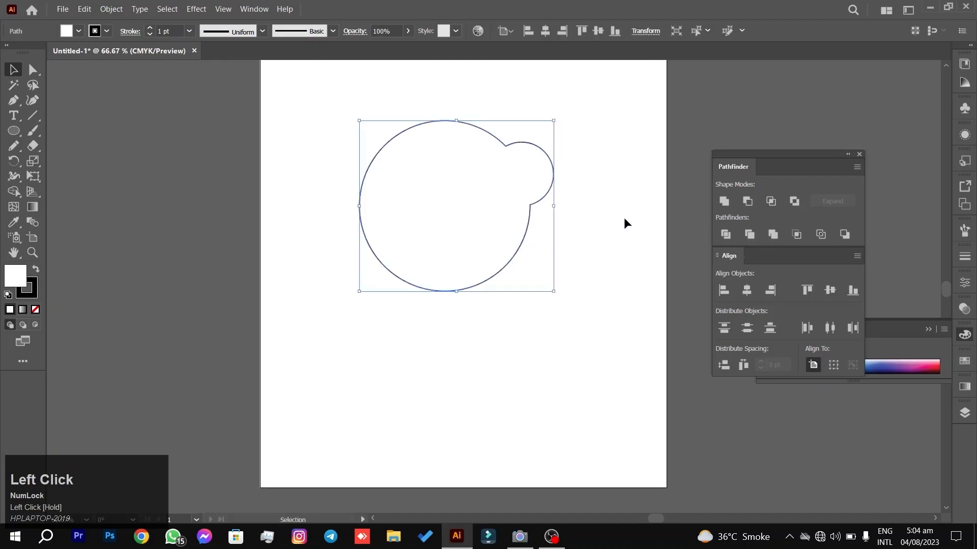
Undo back to the separate circles and recombine them with Unite as an expandable compound shape.
{"action": "key", "text": "ctrl+z"}
{"action": "key", "text": "ctrl+z"}
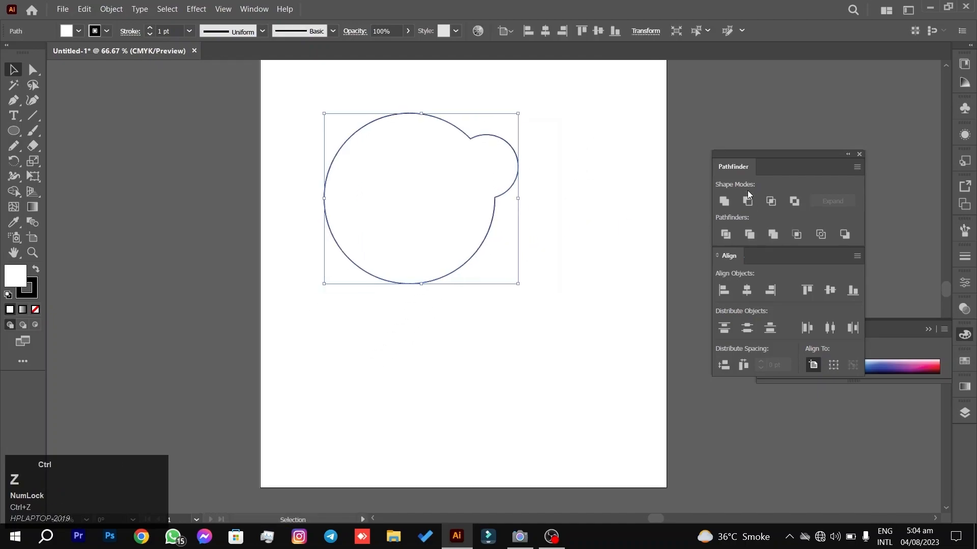
{"action": "left_click", "coordinate": [724, 202]}
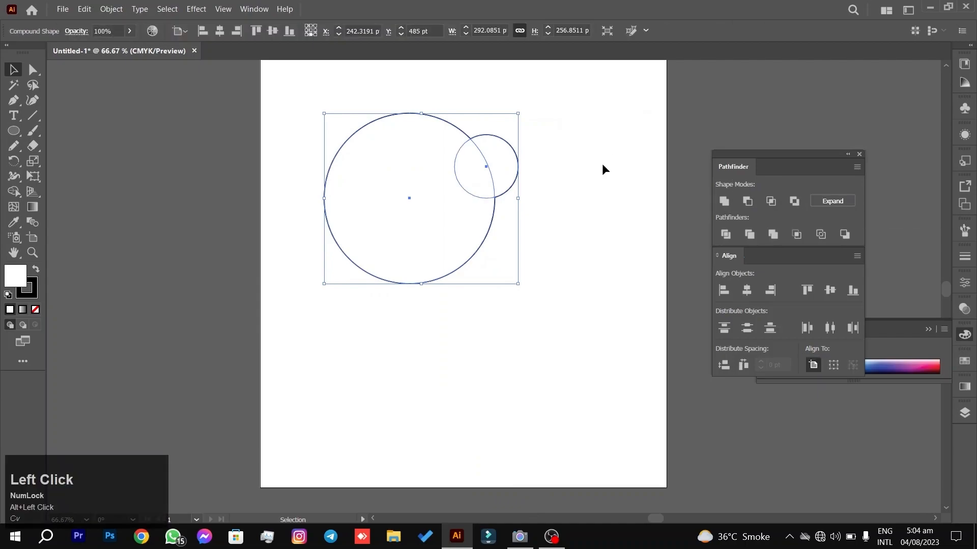
{"action": "left_click", "coordinate": [590, 183]}
Move the compound shape further right on the artboard.
{"action": "left_click_drag", "start_coordinate": [473, 257], "coordinate": [527, 222]}
{"action": "scroll", "coordinate": [526, 223], "scroll_direction": "down", "scroll_amount": 2}
{"action": "mouse_move", "coordinate": [554, 175]}
{"action": "left_mouse_down"}
{"action": "mouse_move", "coordinate": [530, 185]}
{"action": "mouse_move", "coordinate": [551, 155]}
{"action": "mouse_move", "coordinate": [539, 186]}
{"action": "left_mouse_up"}
{"action": "scroll", "coordinate": [524, 193], "scroll_direction": "up", "scroll_amount": 3}
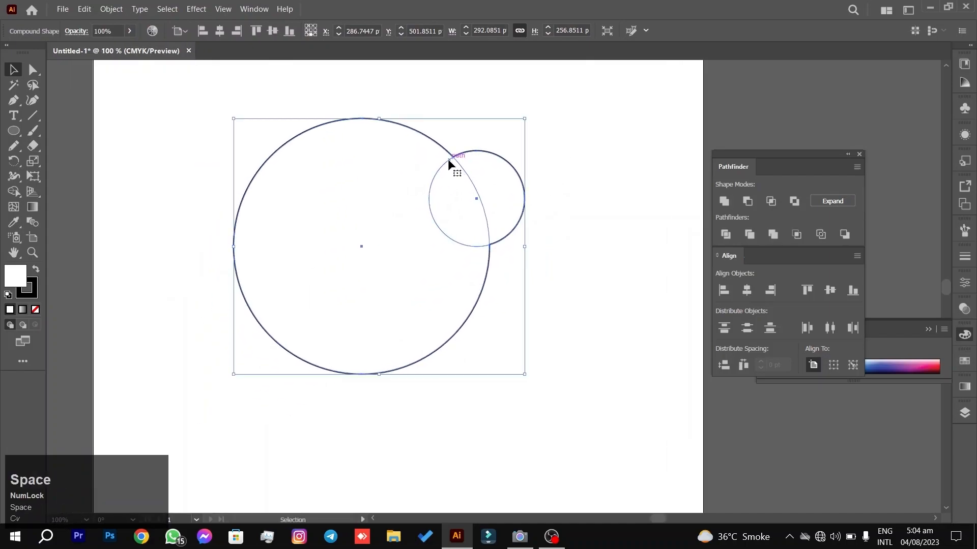
Shift only the small circle of the compound shape slightly left using Direct Selection.
{"action": "left_click", "coordinate": [32, 70]}
{"action": "left_click", "coordinate": [200, 146]}
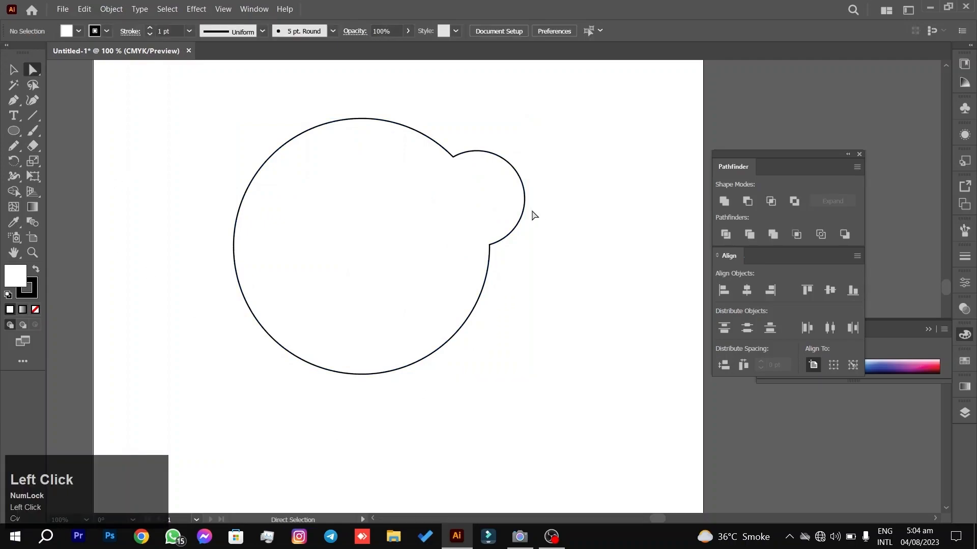
{"action": "mouse_move", "coordinate": [496, 200]}
{"action": "left_mouse_down"}
{"action": "mouse_move", "coordinate": [498, 184]}
{"action": "mouse_move", "coordinate": [504, 191]}
{"action": "mouse_move", "coordinate": [485, 200]}
{"action": "left_mouse_up"}
{"action": "left_click", "coordinate": [599, 146]}
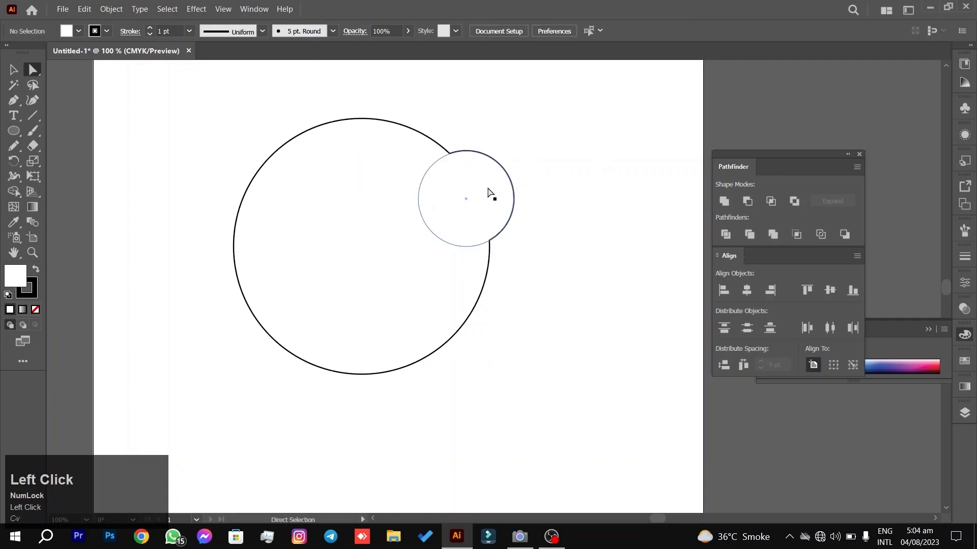
Try squashing the large circle of the compound shape into a thin flat ellipse, and undo the resize.
{"action": "left_click_drag", "start_coordinate": [448, 107], "coordinate": [336, 160]}
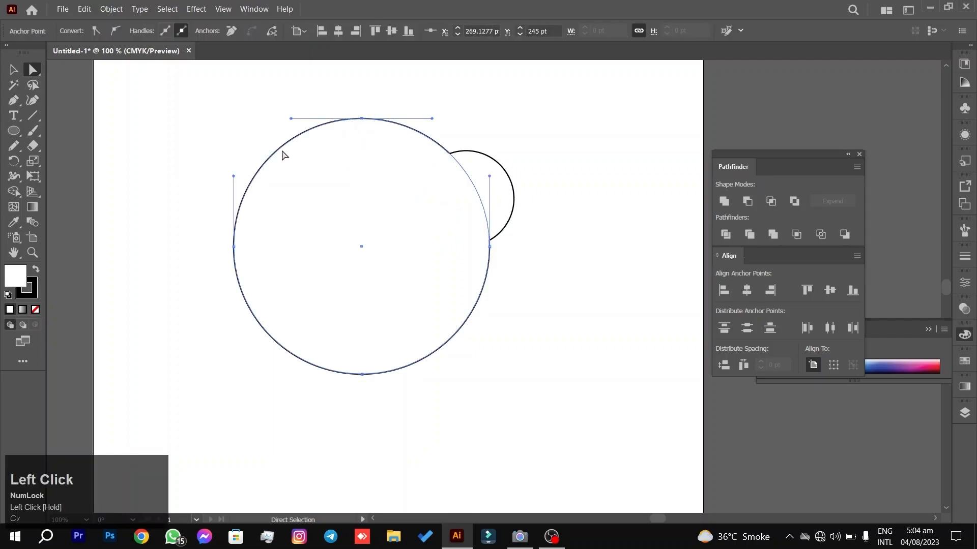
{"action": "left_click", "coordinate": [14, 70]}
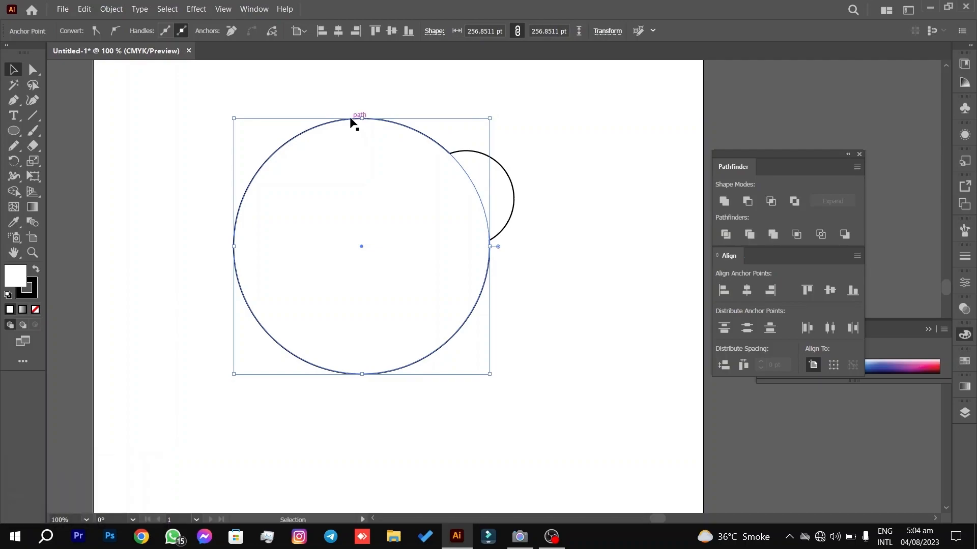
{"action": "left_click_drag", "start_coordinate": [360, 119], "coordinate": [405, 349]}
{"action": "left_click", "coordinate": [368, 289]}
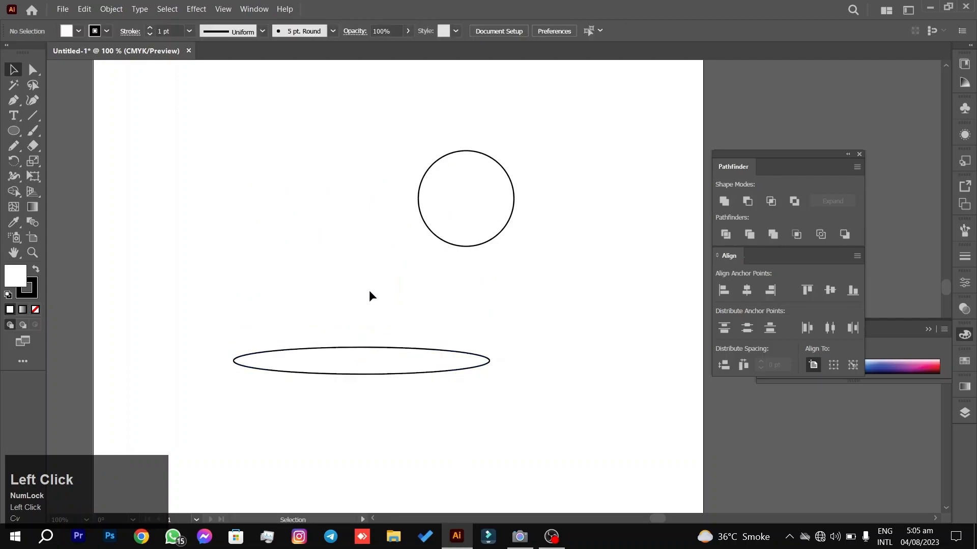
{"action": "key", "text": "ctrl+z"}
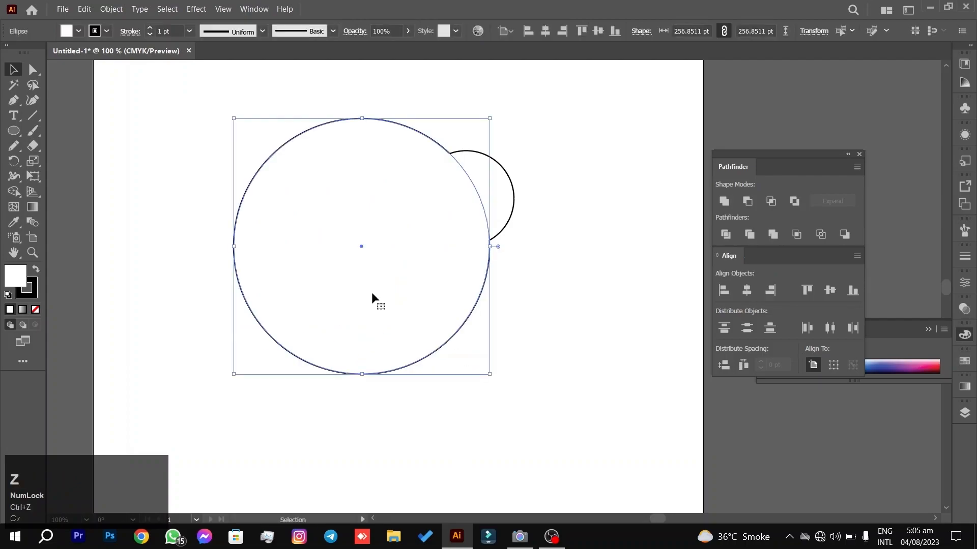
Draw a tall, narrow open path left of the circles with the Pen tool, rounding its lower end.
{"action": "left_click", "coordinate": [86, 117]}
{"action": "left_click", "coordinate": [31, 102]}
{"action": "left_click", "coordinate": [18, 100]}
{"action": "left_click", "coordinate": [171, 73]}
{"action": "left_click", "coordinate": [168, 132]}
{"action": "left_click", "coordinate": [186, 213]}
{"action": "left_click", "coordinate": [201, 250]}
{"action": "left_click_drag", "start_coordinate": [204, 261], "coordinate": [204, 269]}
{"action": "left_click_drag", "start_coordinate": [155, 306], "coordinate": [139, 262]}
{"action": "left_click_drag", "start_coordinate": [144, 212], "coordinate": [72, 56]}
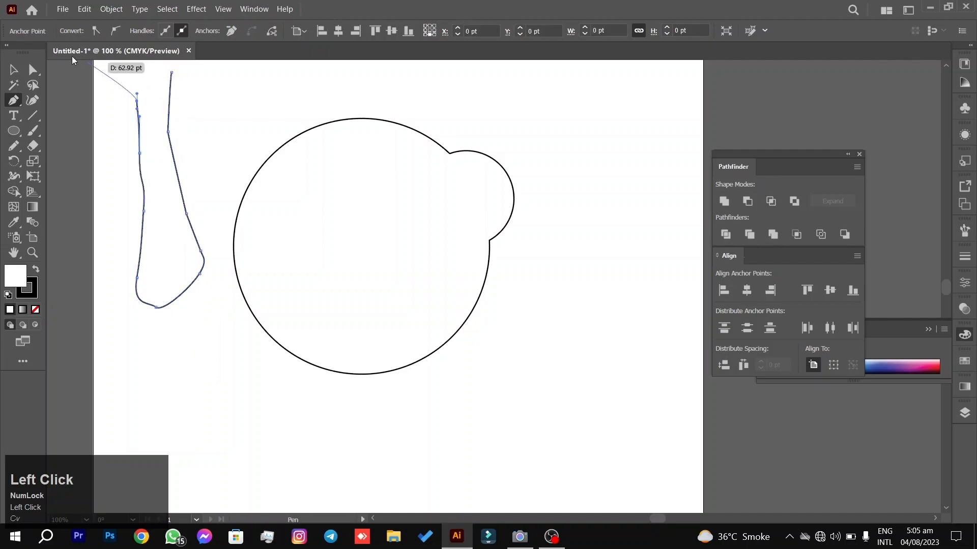
{"action": "left_click", "coordinate": [14, 74]}
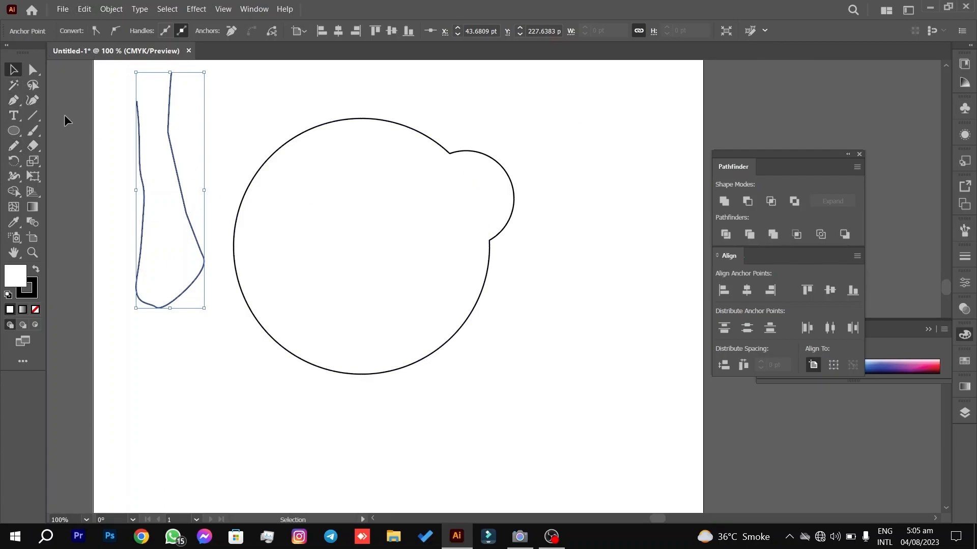
Delete the end point of the open path left of the circles, and delete the rest of the path.
{"action": "scroll", "coordinate": [117, 105], "scroll_direction": "up", "scroll_amount": 3}
{"action": "scroll", "coordinate": [301, 200], "scroll_direction": "down", "scroll_amount": 3}
{"action": "key", "text": "space"}
{"action": "left_click_drag", "start_coordinate": [432, 161], "coordinate": [321, 123]}
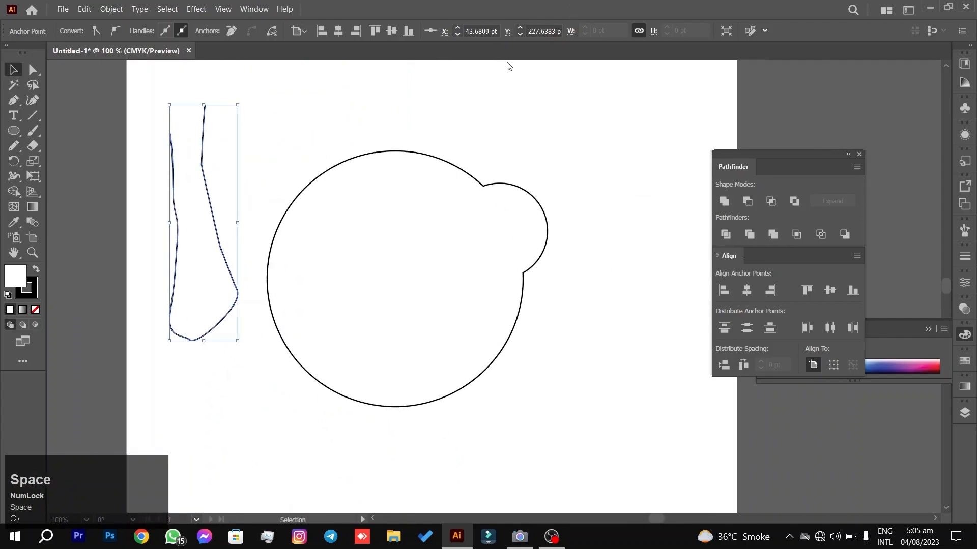
{"action": "left_click", "coordinate": [31, 68]}
{"action": "key", "text": "Delete"}
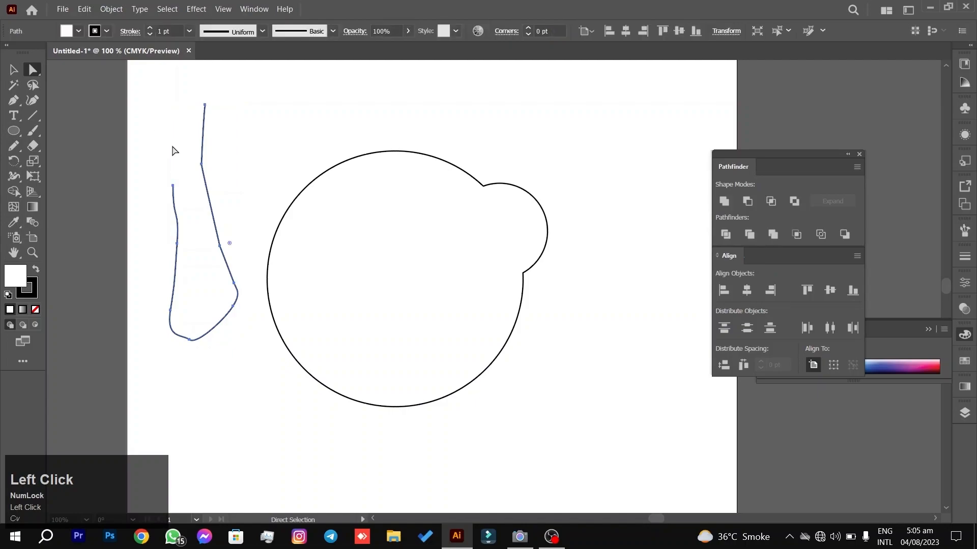
{"action": "left_click_drag", "start_coordinate": [127, 85], "coordinate": [250, 394]}
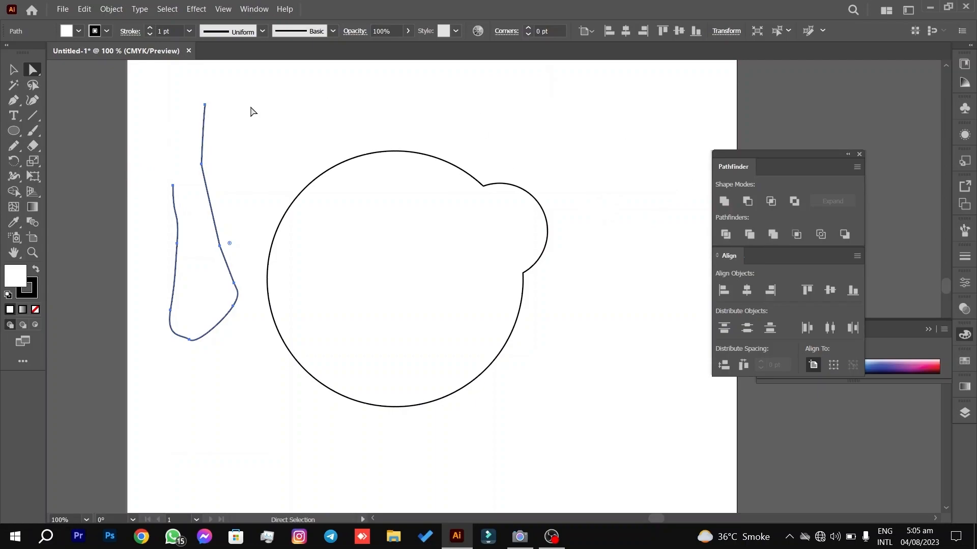
{"action": "key", "text": "Delete"}
Enlarge the compound shape's small circle to about 145 × 141 pt and move it inside the large circle.
{"action": "left_click", "coordinate": [33, 70]}
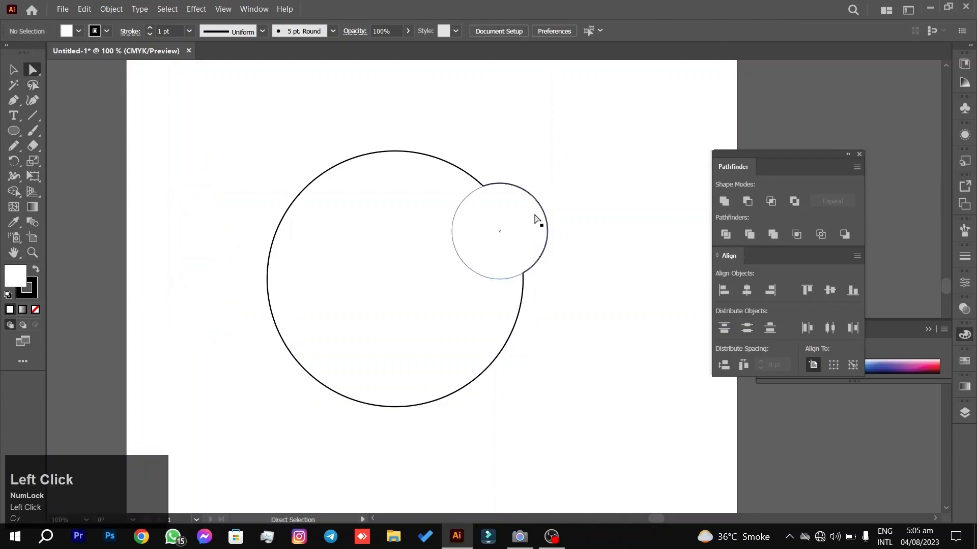
{"action": "left_click", "coordinate": [500, 224]}
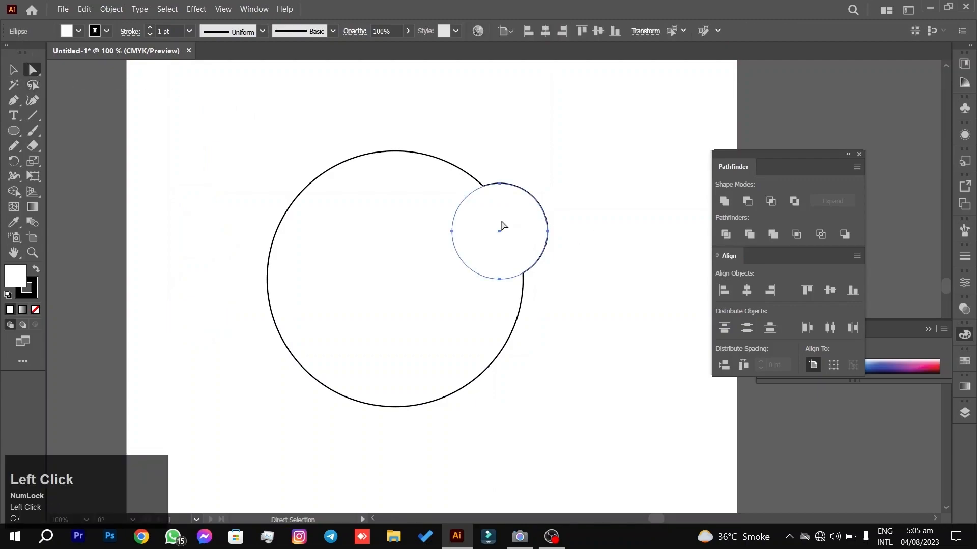
{"action": "left_click", "coordinate": [14, 69]}
{"action": "left_click_drag", "start_coordinate": [451, 183], "coordinate": [402, 136]}
{"action": "left_click_drag", "start_coordinate": [456, 205], "coordinate": [390, 269]}
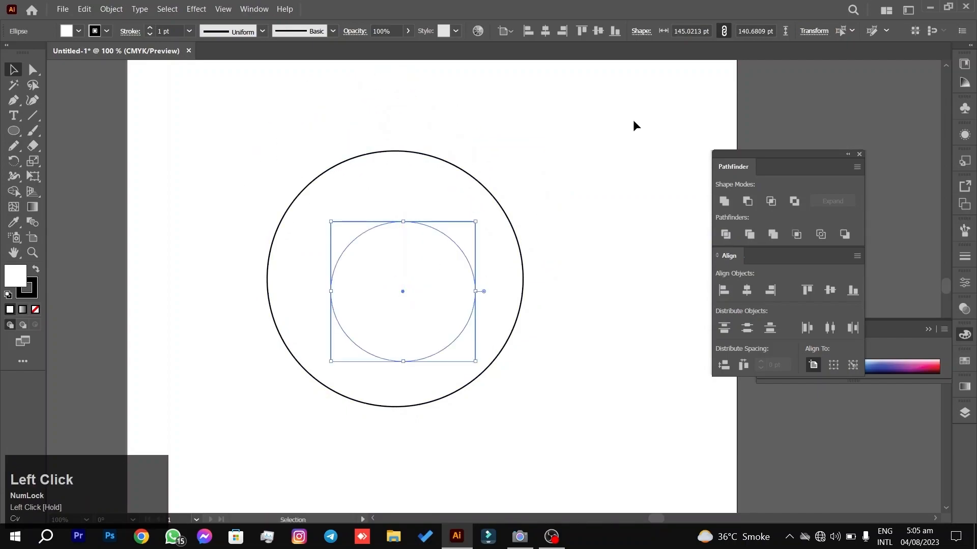
Move the enlarged inner circle out over the large circle's upper-right edge using Direct Selection.
{"action": "left_click", "coordinate": [623, 129]}
{"action": "left_click", "coordinate": [33, 69]}
{"action": "left_click_drag", "start_coordinate": [472, 230], "coordinate": [525, 164]}
{"action": "left_click", "coordinate": [636, 105]}
{"action": "left_click_drag", "start_coordinate": [606, 162], "coordinate": [600, 137]}
{"action": "left_click", "coordinate": [12, 71]}
{"action": "left_click", "coordinate": [583, 213]}
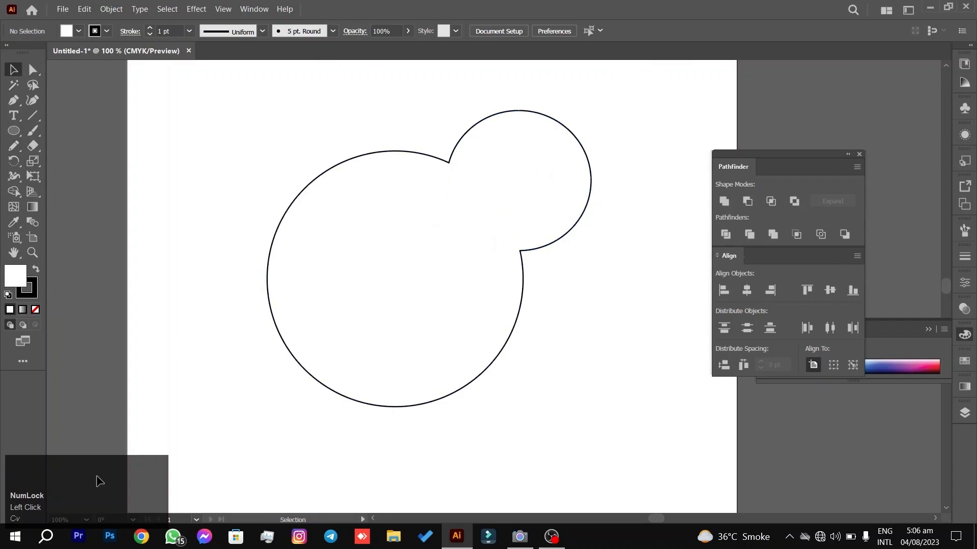
Select the compound shape, expand it into a single path, and move the path slightly up and left.
{"action": "left_click_drag", "start_coordinate": [255, 441], "coordinate": [331, 294]}
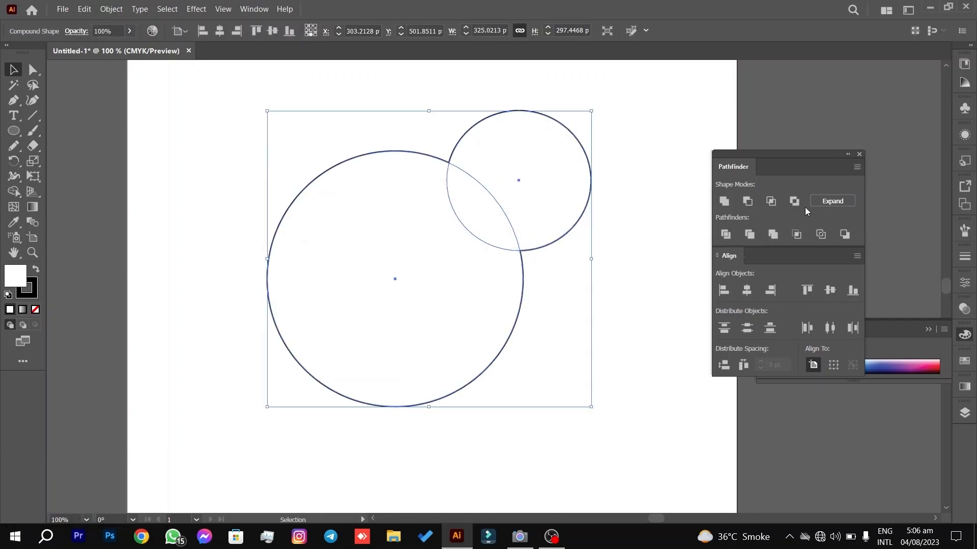
{"action": "left_click", "coordinate": [832, 202]}
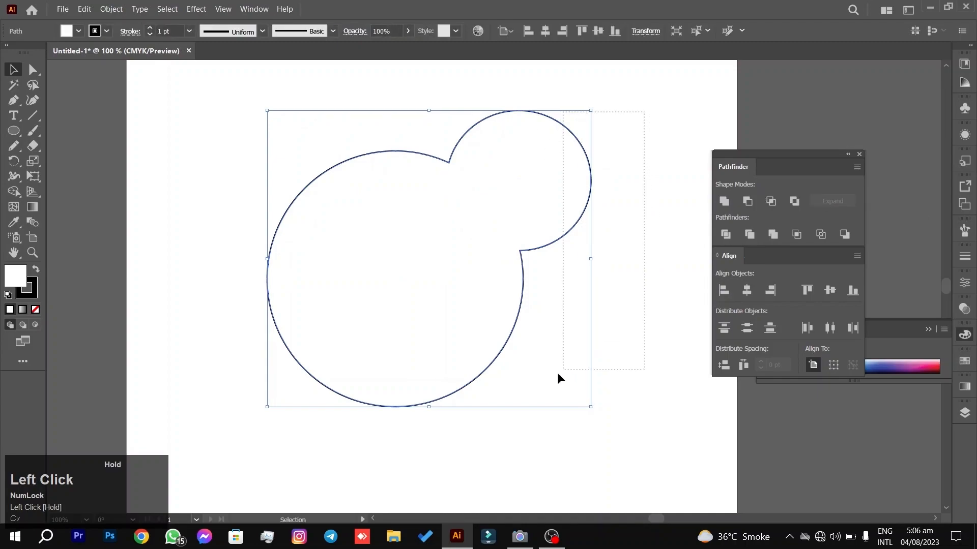
{"action": "mouse_move", "coordinate": [553, 188]}
{"action": "left_mouse_down"}
{"action": "mouse_move", "coordinate": [613, 143]}
{"action": "mouse_move", "coordinate": [585, 198]}
{"action": "mouse_move", "coordinate": [499, 289]}
{"action": "mouse_move", "coordinate": [473, 266]}
{"action": "mouse_move", "coordinate": [538, 176]}
{"action": "left_mouse_up"}
{"action": "left_click", "coordinate": [633, 200]}
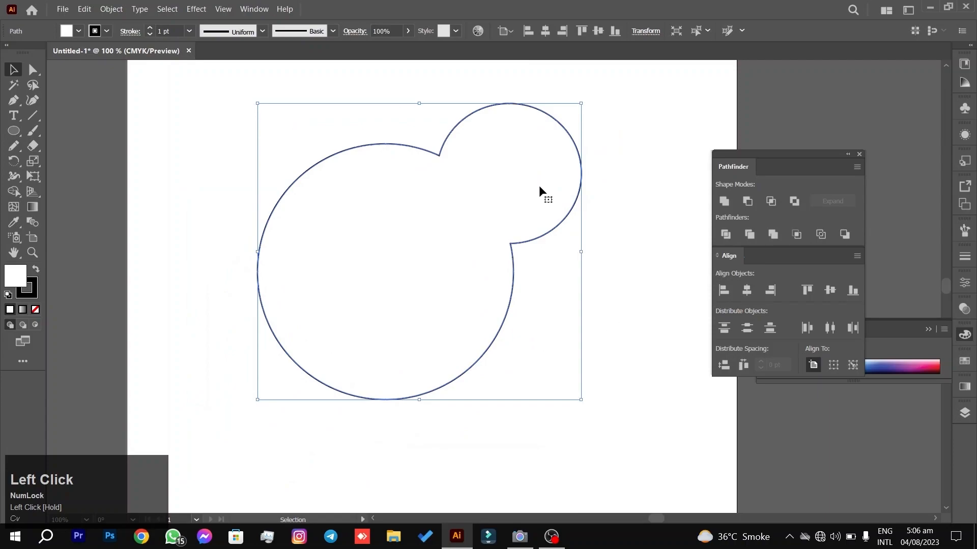
Delete the expanded shape, draw two ellipses side by side in its place, and select both.
{"action": "key", "text": "Delete"}
{"action": "left_click", "coordinate": [14, 141]}
{"action": "left_click", "coordinate": [14, 131]}
{"action": "mouse_move", "coordinate": [187, 173]}
{"action": "left_mouse_down"}
{"action": "mouse_move", "coordinate": [301, 272]}
{"action": "mouse_move", "coordinate": [328, 280]}
{"action": "left_mouse_up"}
{"action": "left_click_drag", "start_coordinate": [501, 214], "coordinate": [336, 307]}
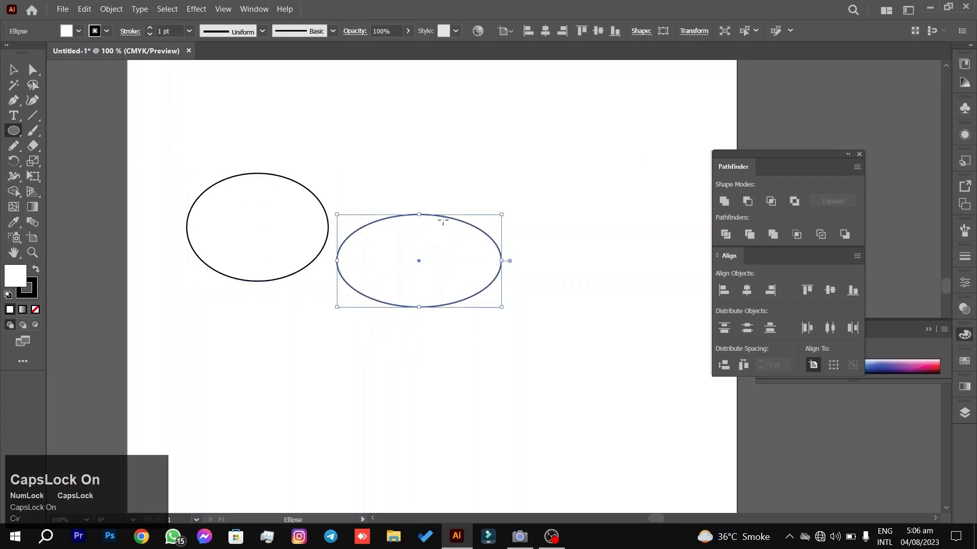
{"action": "key", "text": "ctrl+a"}
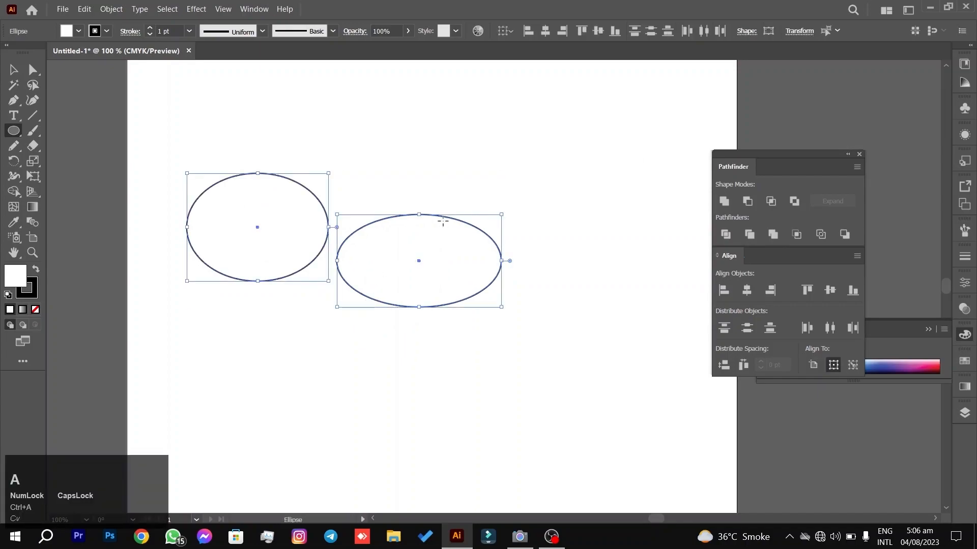
Delete the two ellipses, draw two overlapping circles of similar size in their place, and select both.
{"action": "key", "text": "Delete"}
{"action": "left_click_drag", "start_coordinate": [220, 178], "coordinate": [377, 334]}
{"action": "left_click_drag", "start_coordinate": [462, 169], "coordinate": [310, 320]}
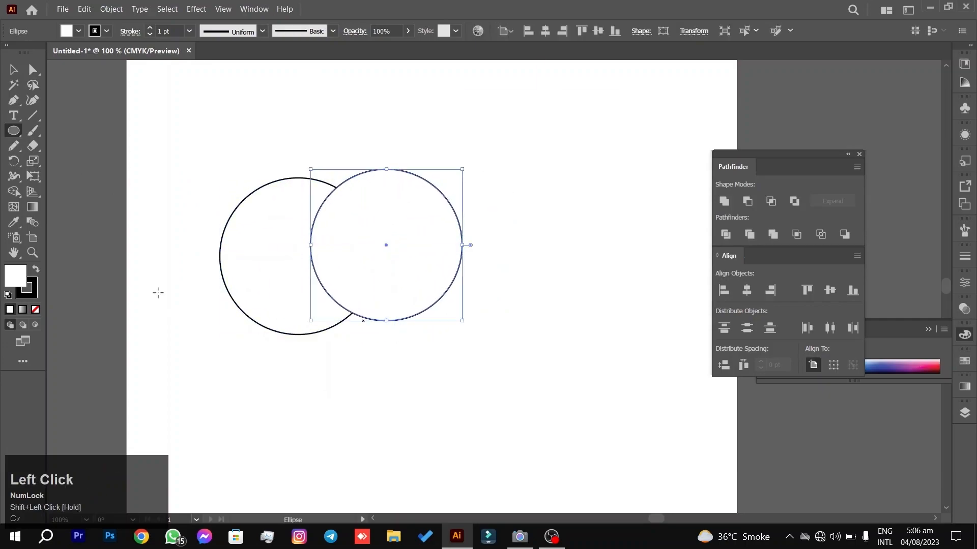
{"action": "left_click", "coordinate": [13, 69]}
{"action": "left_click_drag", "start_coordinate": [252, 364], "coordinate": [458, 192]}
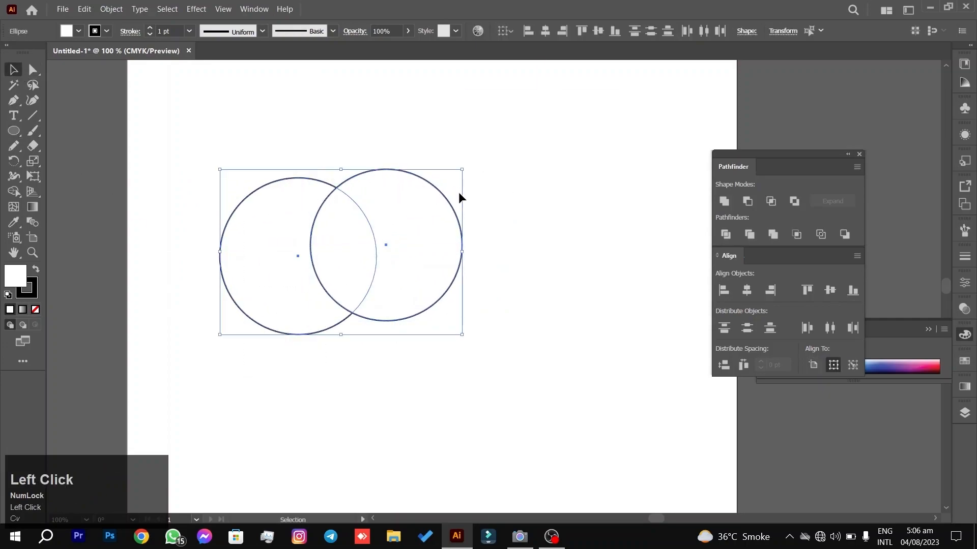
Combine the two circles into an editable compound shape with Minus Front and deselect it.
{"action": "key", "text": "alt"}
{"action": "left_click", "coordinate": [747, 203], "text": "alt"}
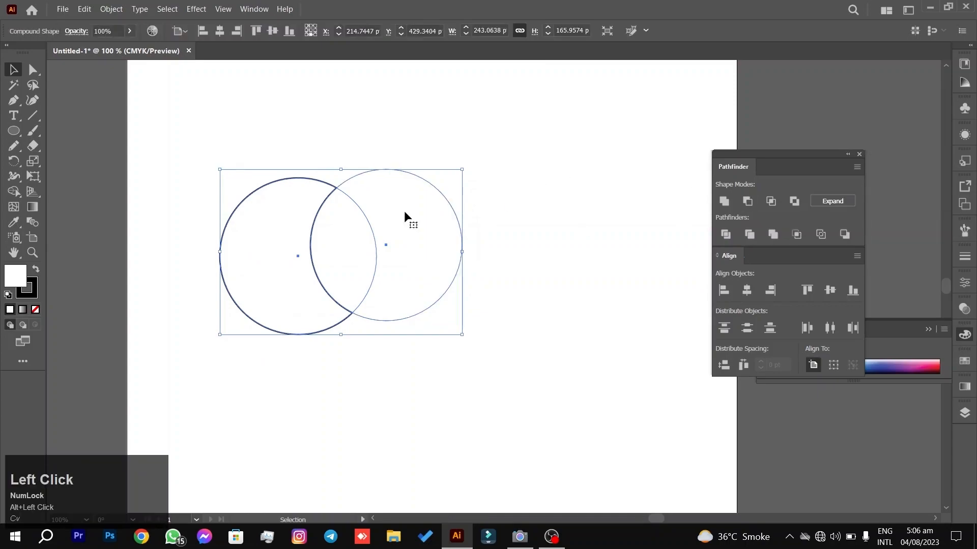
{"action": "left_click", "coordinate": [569, 145]}
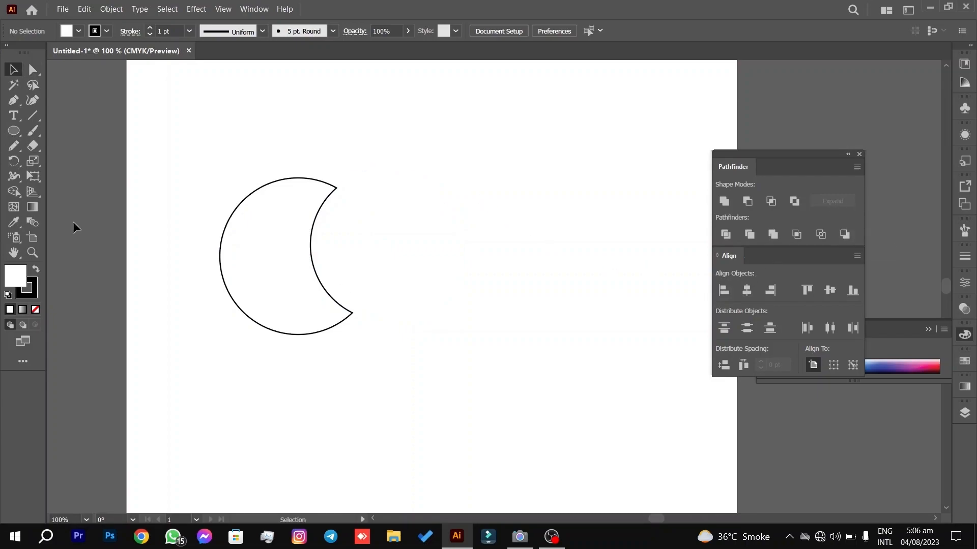
Move the compound shape's subtracting circle inside the large circle with Direct Selection so the two are concentric.
{"action": "left_click", "coordinate": [33, 69]}
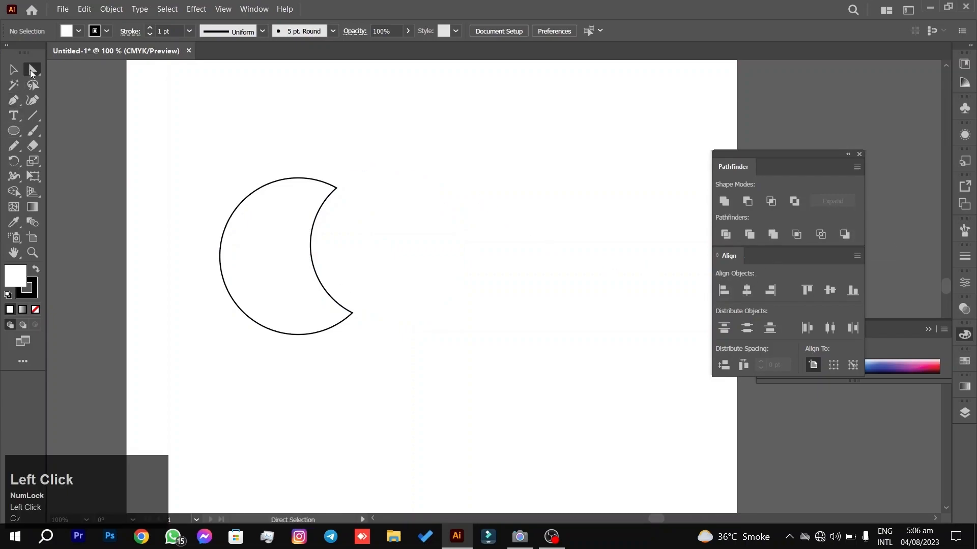
{"action": "left_click", "coordinate": [359, 232]}
{"action": "left_click_drag", "start_coordinate": [421, 257], "coordinate": [334, 266]}
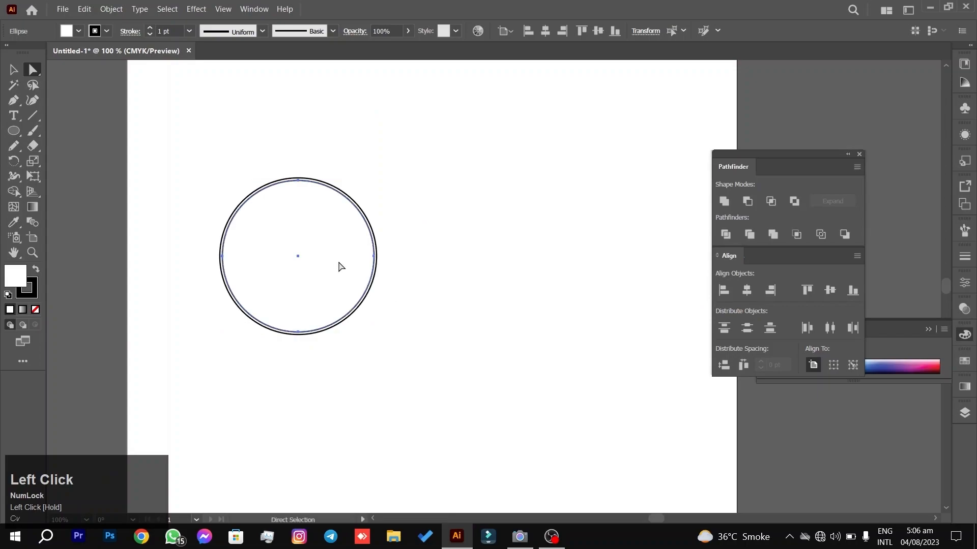
{"action": "left_click", "coordinate": [521, 234]}
Scale the inner circle down around its centre to about 133 pt in diameter.
{"action": "key", "text": "v"}
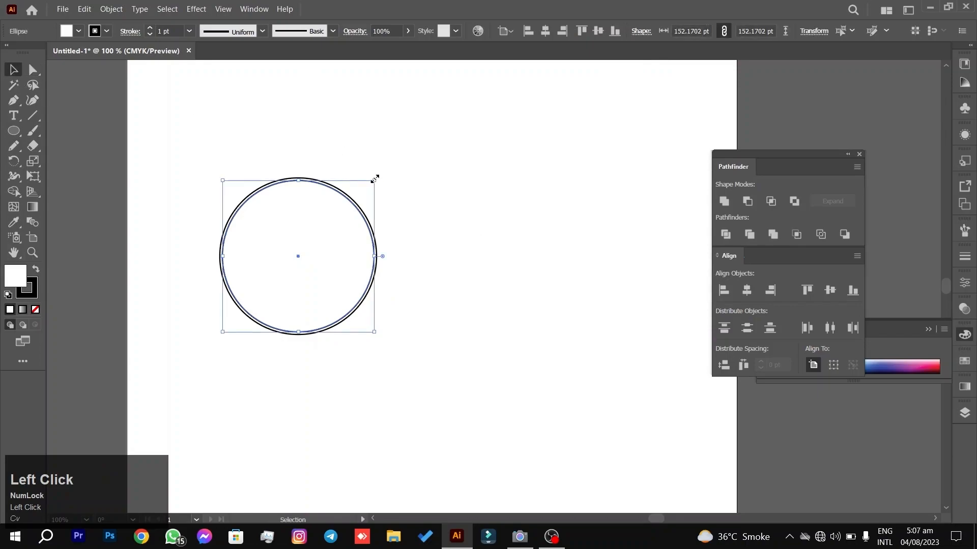
{"action": "left_click_drag", "start_coordinate": [375, 179], "coordinate": [366, 184]}
{"action": "left_click", "coordinate": [408, 165]}
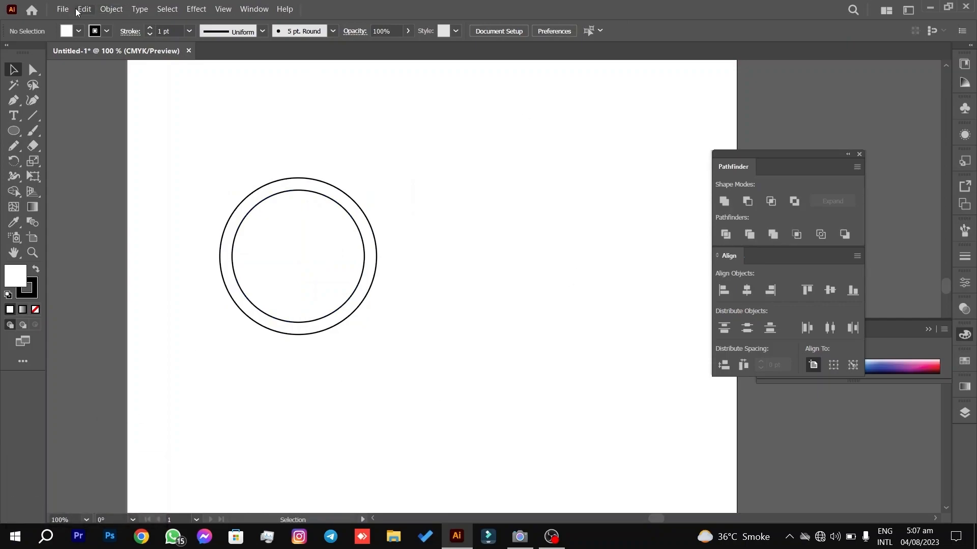
Draw a circle overlapping the ring's upper-right edge and delete it again.
{"action": "left_click", "coordinate": [12, 130]}
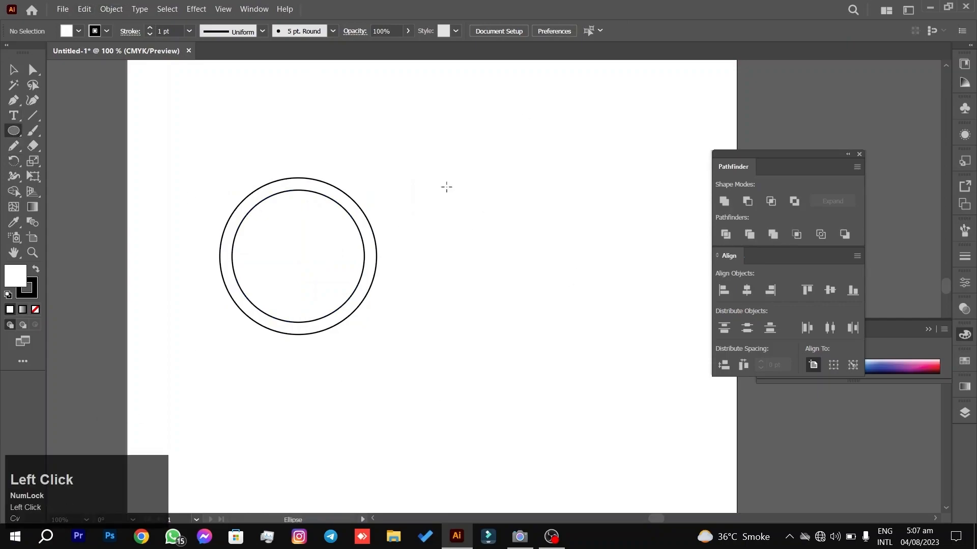
{"action": "mouse_move", "coordinate": [442, 187]}
{"action": "left_mouse_down"}
{"action": "mouse_move", "coordinate": [549, 258]}
{"action": "mouse_move", "coordinate": [526, 223]}
{"action": "left_mouse_up"}
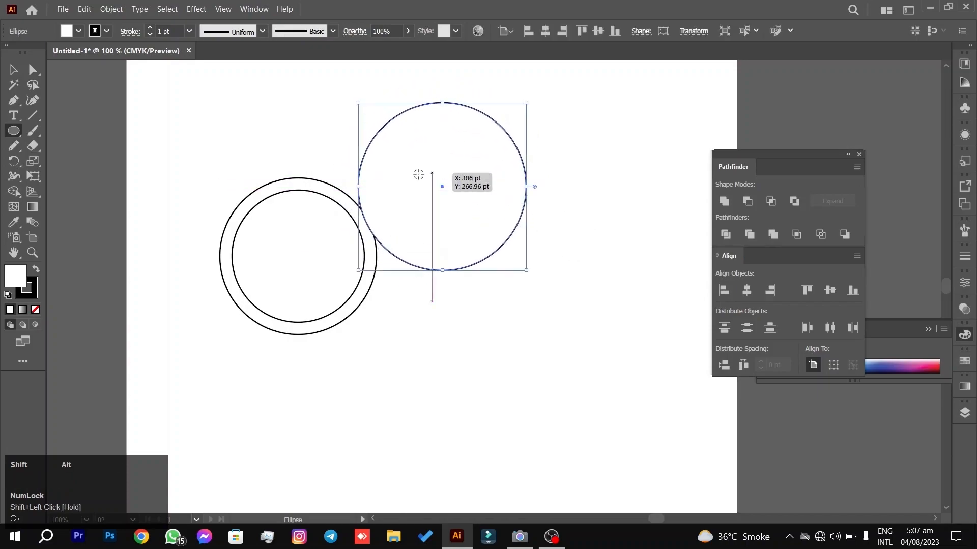
{"action": "left_click", "coordinate": [570, 166]}
{"action": "left_click", "coordinate": [520, 289]}
{"action": "left_click", "coordinate": [15, 69]}
{"action": "left_click", "coordinate": [503, 216], "text": "shift"}
{"action": "left_click_drag", "start_coordinate": [639, 131], "coordinate": [487, 199]}
{"action": "key", "text": "Delete"}
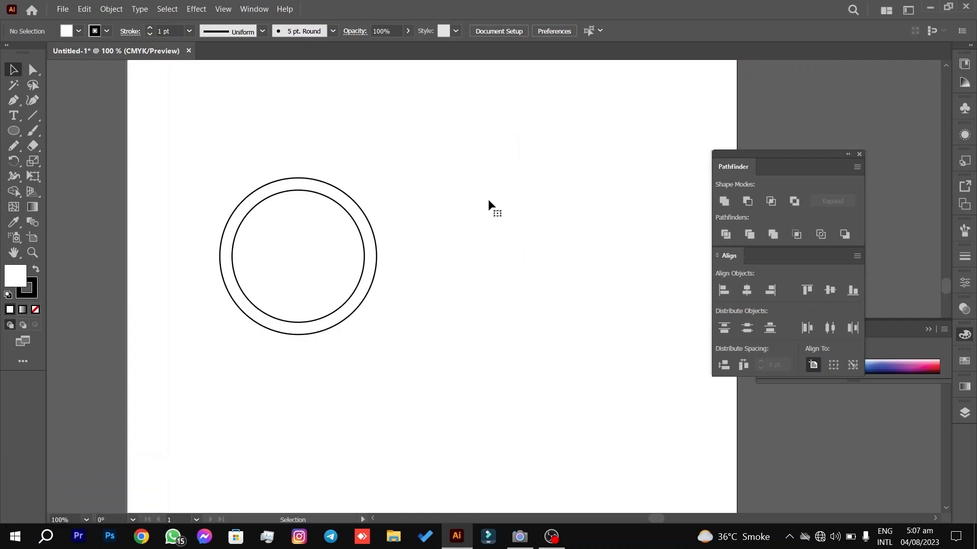
Delete the ring and draw a large ellipse with a small ellipse beside its right edge.
{"action": "left_click_drag", "start_coordinate": [371, 242], "coordinate": [524, 240]}
{"action": "key", "text": "Delete"}
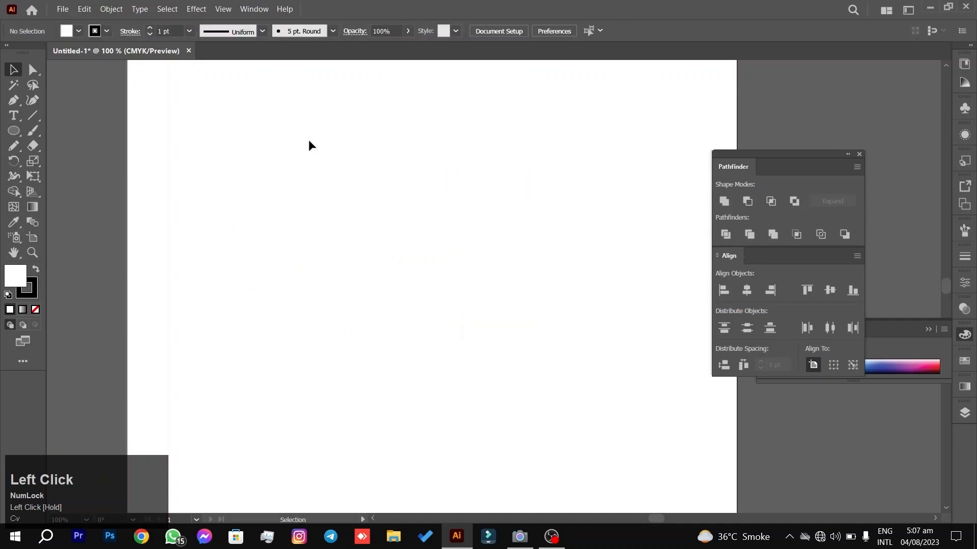
{"action": "left_click_drag", "start_coordinate": [295, 179], "coordinate": [464, 302]}
{"action": "mouse_move", "coordinate": [541, 201]}
{"action": "left_mouse_down"}
{"action": "mouse_move", "coordinate": [469, 275]}
{"action": "mouse_move", "coordinate": [468, 266]}
{"action": "left_mouse_up"}
{"action": "key", "text": "ctrl"}
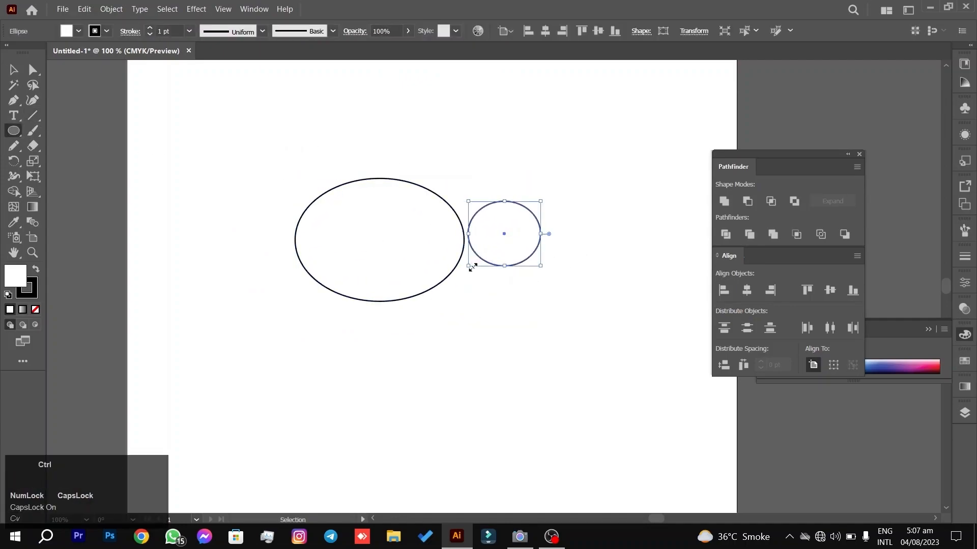
Undo the two new ellipses and the deletion of the ring.
{"action": "key", "text": "ctrl+z"}
{"action": "key", "text": "ctrl+z"}
{"action": "key", "text": "ctrl+z"}
{"action": "key", "text": "ctrl+z"}
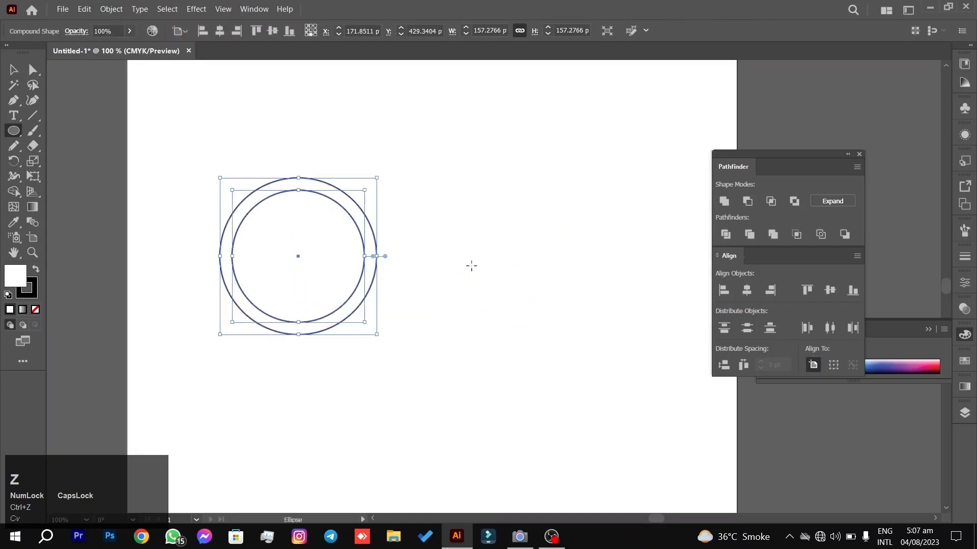
Move the ring-shaped compound shape about 148 pt to the right and 18 pt up.
{"action": "left_click", "coordinate": [13, 71]}
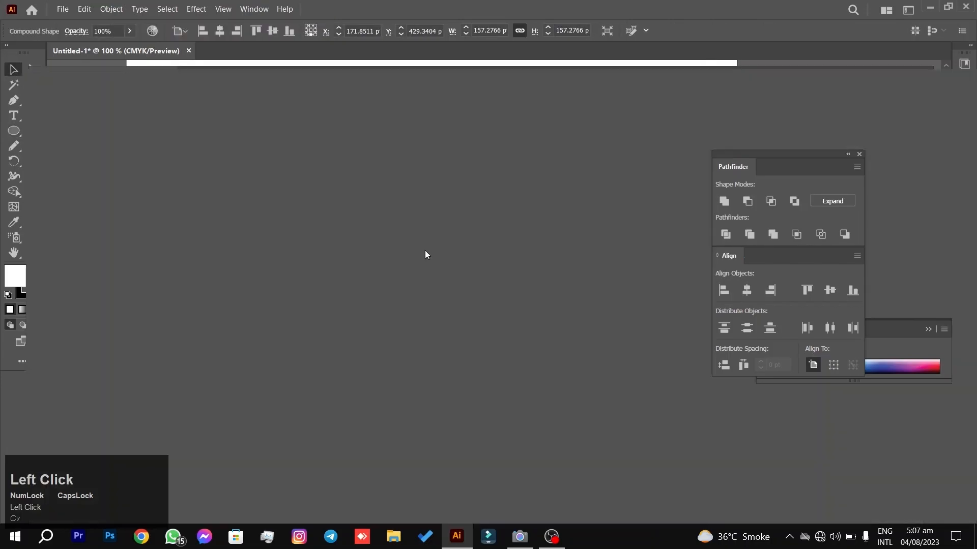
{"action": "left_click_drag", "start_coordinate": [399, 71], "coordinate": [414, 53]}
{"action": "left_click", "coordinate": [383, 250]}
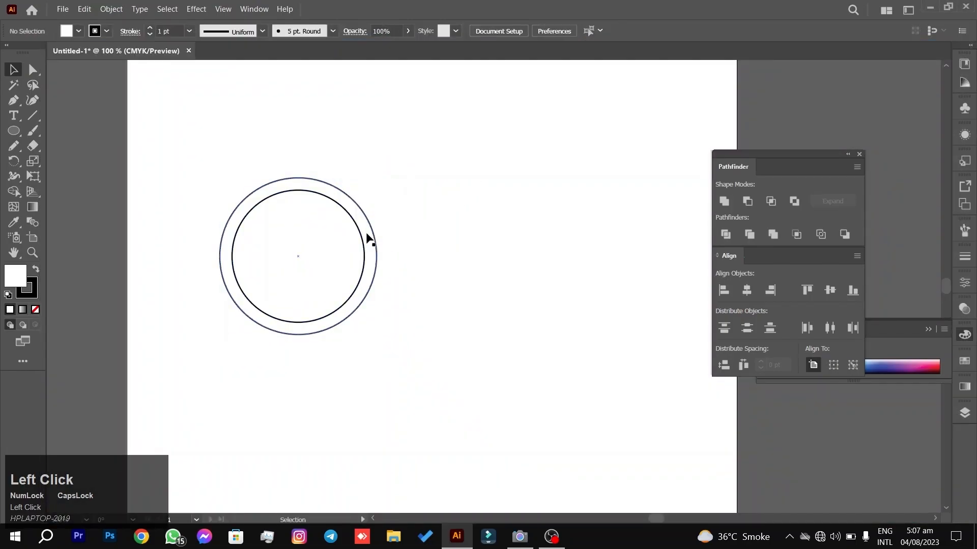
{"action": "left_click_drag", "start_coordinate": [373, 237], "coordinate": [520, 220]}
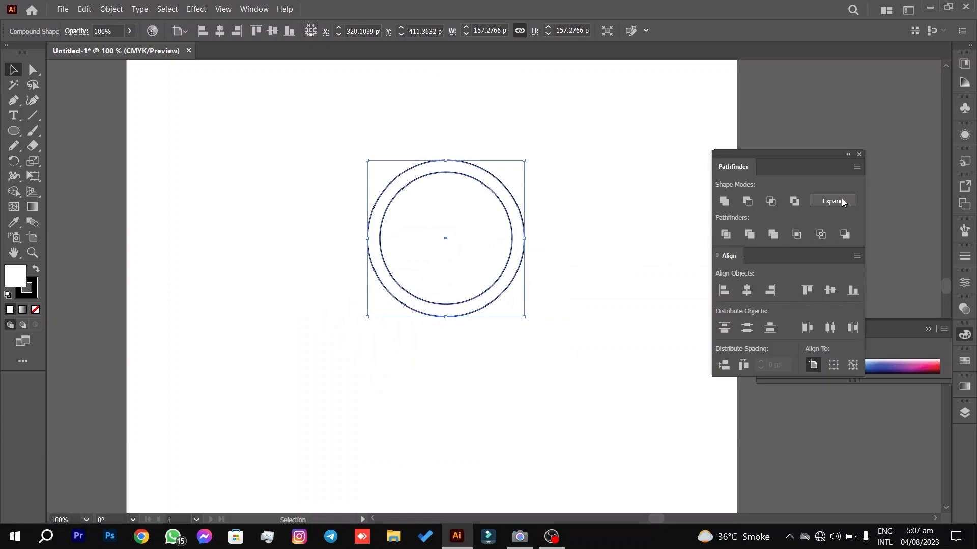
Examine the inner circle's anchor points by selecting each of the four in turn with Direct Selection.
{"action": "left_click", "coordinate": [679, 192]}
{"action": "scroll", "coordinate": [468, 233], "scroll_direction": "down", "scroll_amount": 2, "text": "alt"}
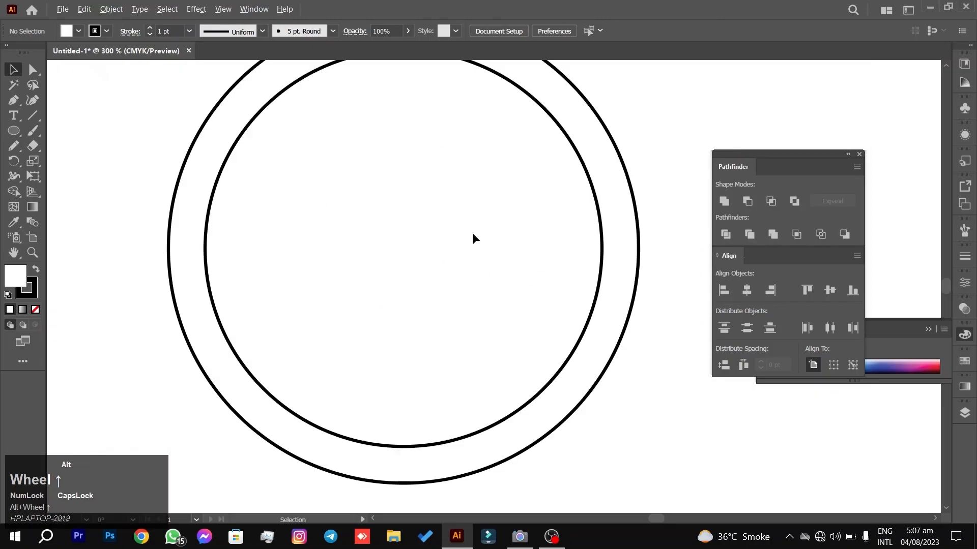
{"action": "left_click", "coordinate": [29, 71]}
{"action": "left_click", "coordinate": [386, 174]}
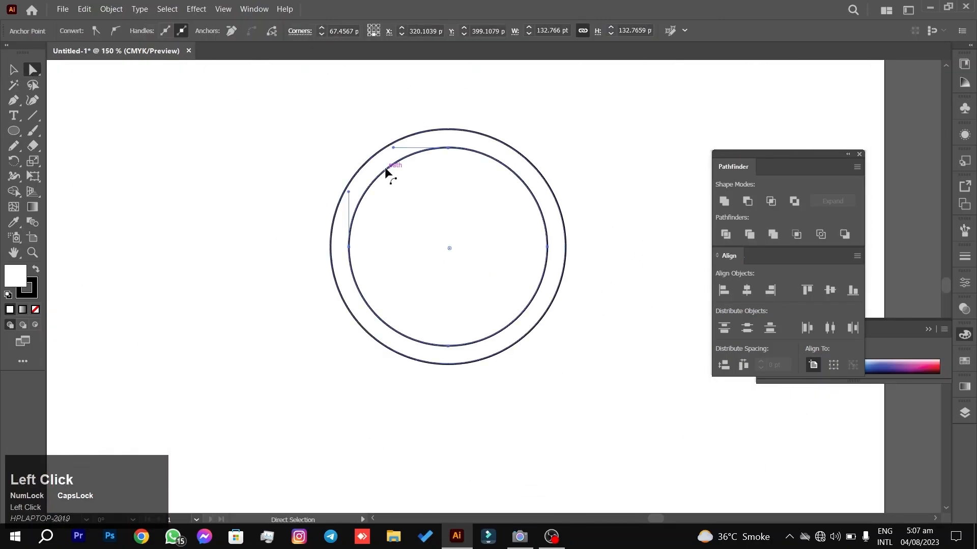
{"action": "left_click", "coordinate": [448, 149]}
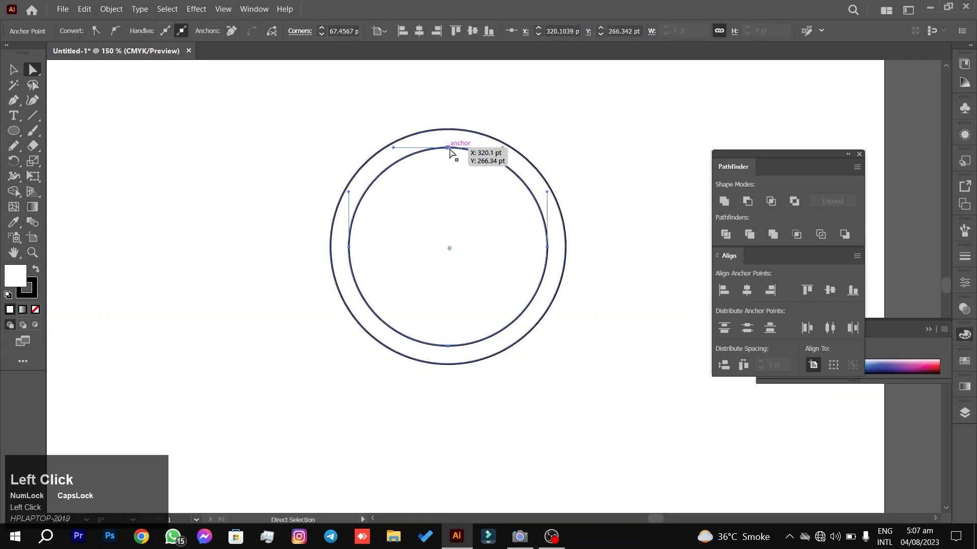
{"action": "key", "text": "Caps_Lock"}
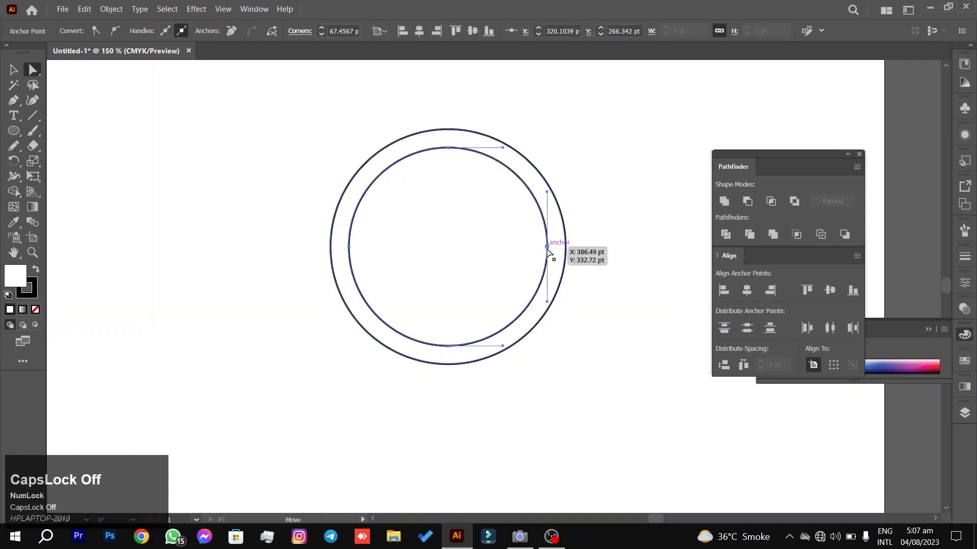
{"action": "left_click", "coordinate": [548, 248]}
{"action": "left_click_drag", "start_coordinate": [456, 328], "coordinate": [442, 350]}
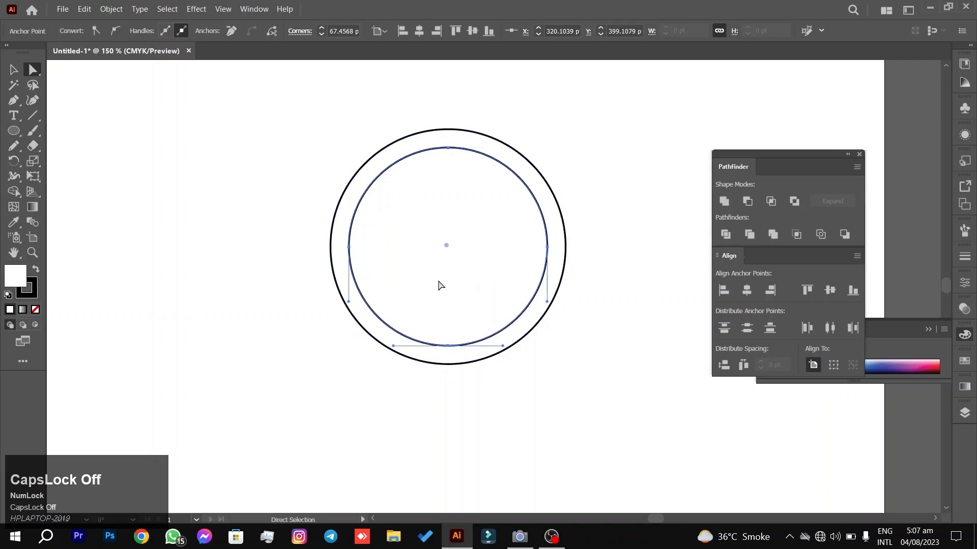
{"action": "left_click_drag", "start_coordinate": [385, 245], "coordinate": [349, 264]}
{"action": "key", "text": "Caps_Lock"}
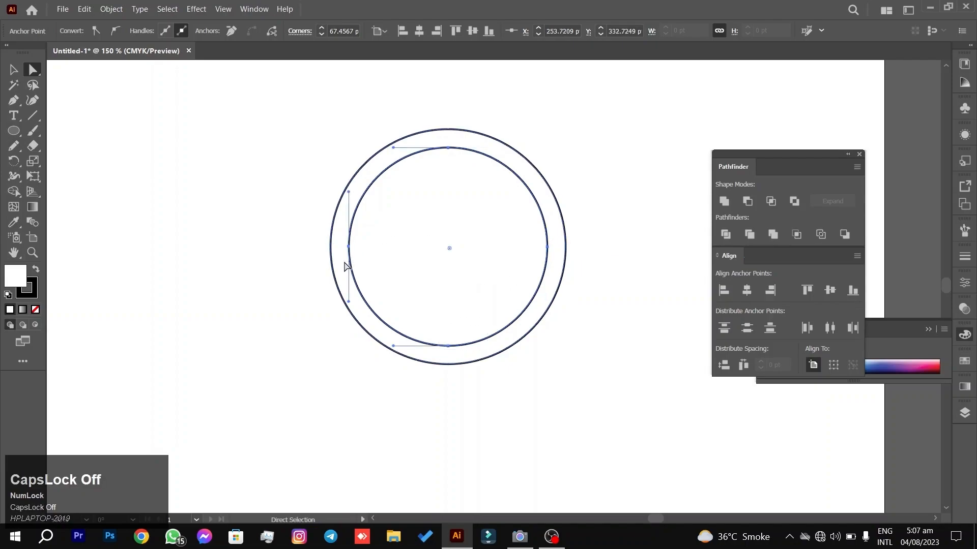
Enlarge the inner circle slightly around its centre so the ring becomes narrower, and deselect it.
{"action": "left_click", "coordinate": [13, 69]}
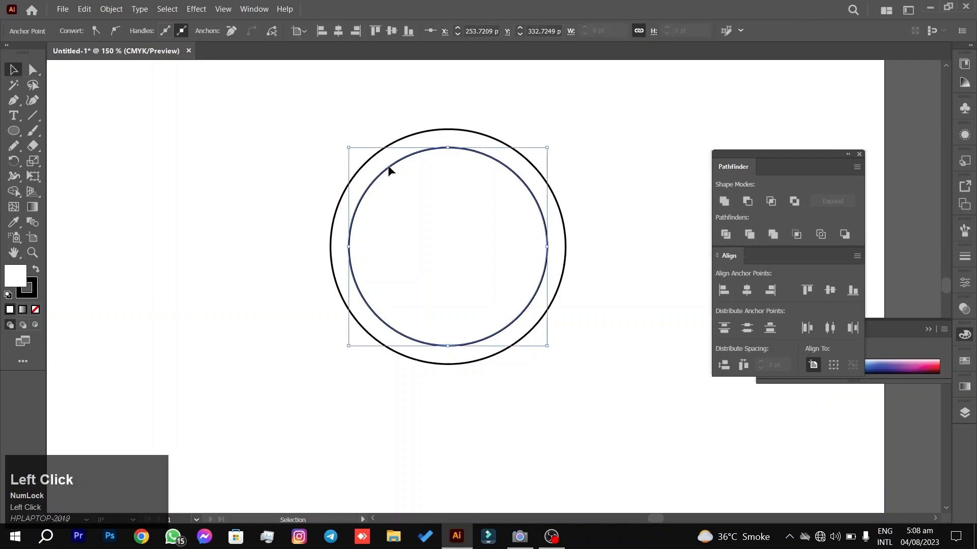
{"action": "left_click_drag", "start_coordinate": [547, 149], "coordinate": [342, 330]}
{"action": "key", "text": "Caps_Lock"}
{"action": "key", "text": "Caps_Lock"}
{"action": "left_click", "coordinate": [601, 154]}
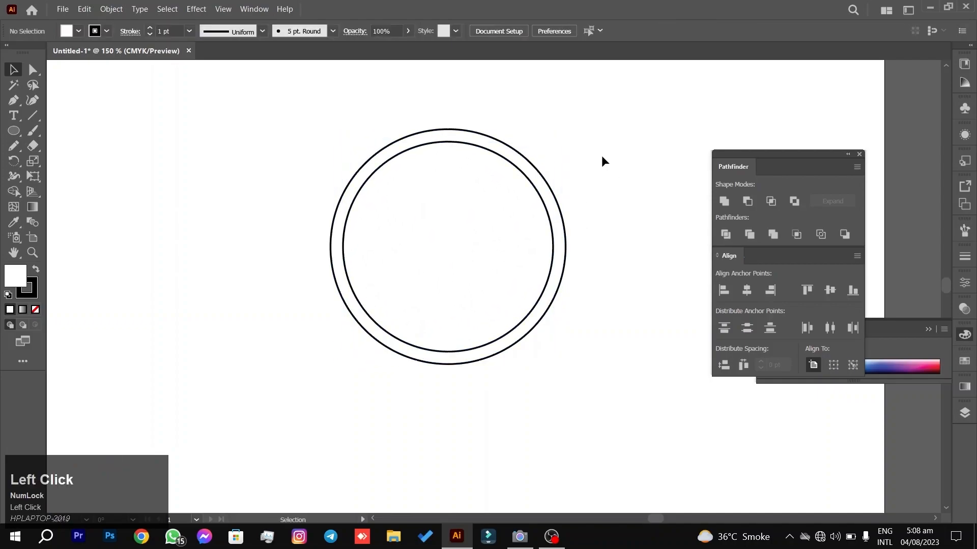
Select the whole ring and delete it from the artboard.
{"action": "left_click_drag", "start_coordinate": [485, 204], "coordinate": [545, 185]}
{"action": "scroll", "coordinate": [545, 186], "scroll_direction": "up", "scroll_amount": 3}
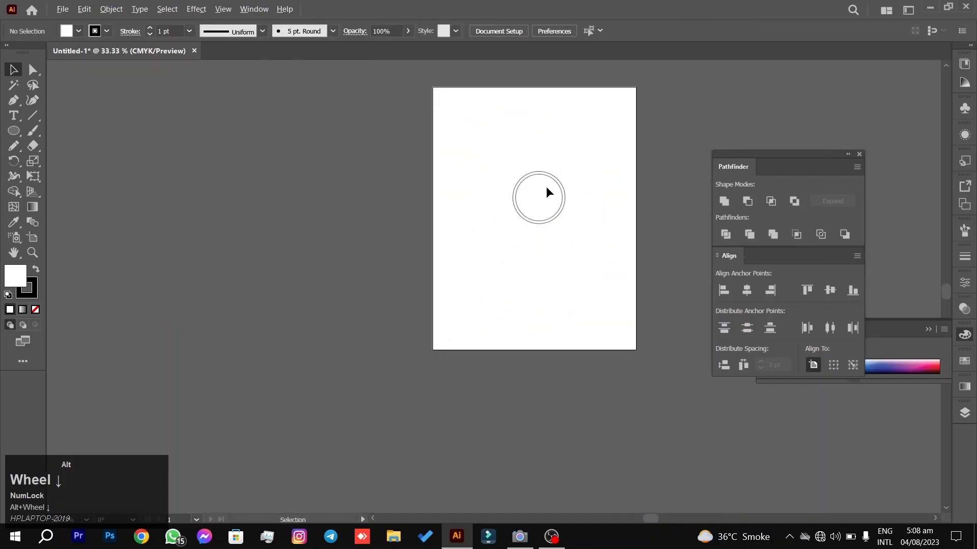
{"action": "scroll", "coordinate": [546, 187], "scroll_direction": "up", "scroll_amount": 2}
{"action": "scroll", "coordinate": [547, 187], "scroll_direction": "down", "scroll_amount": 2}
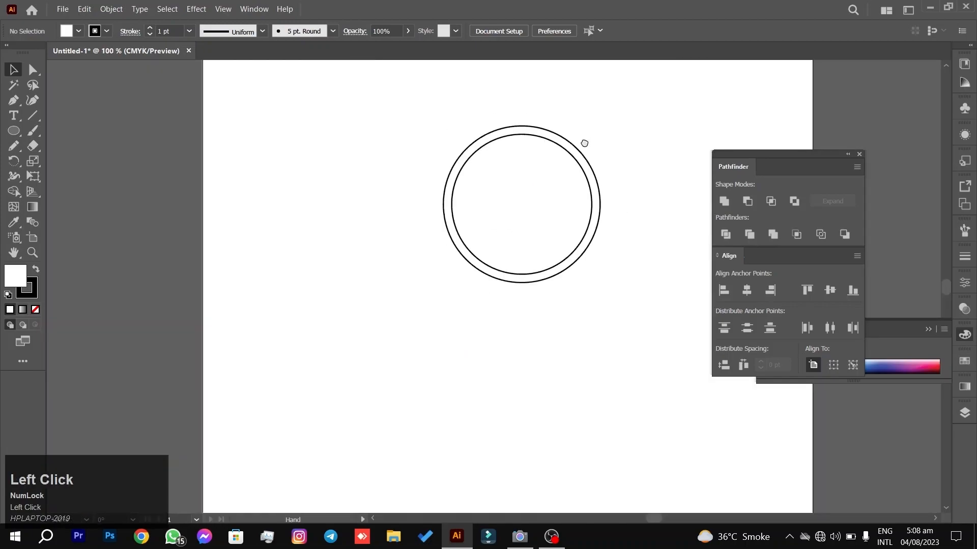
{"action": "left_click_drag", "start_coordinate": [584, 141], "coordinate": [562, 151]}
{"action": "left_click_drag", "start_coordinate": [593, 122], "coordinate": [526, 247]}
{"action": "key", "text": "Delete"}
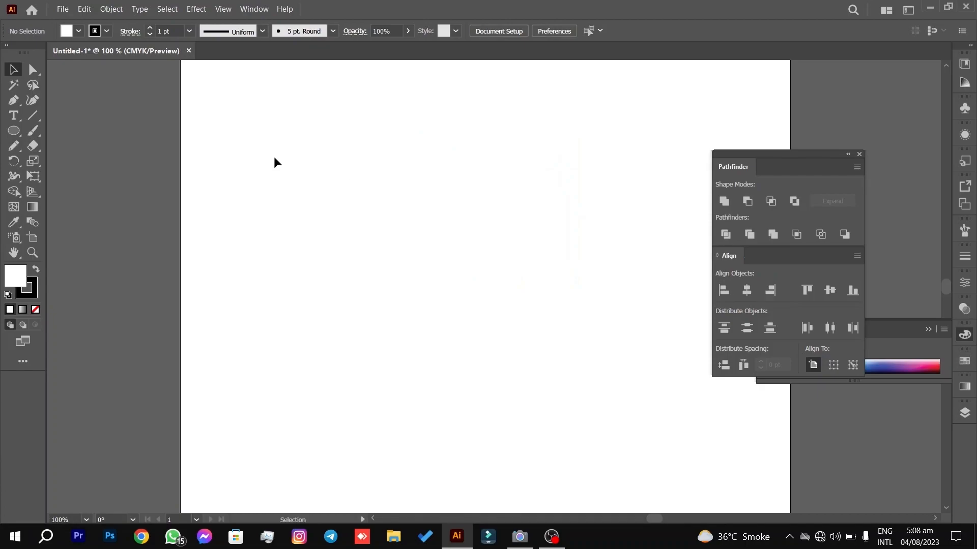
Draw a large circle on the empty artboard with the Ellipse tool.
{"action": "left_click", "coordinate": [13, 132]}
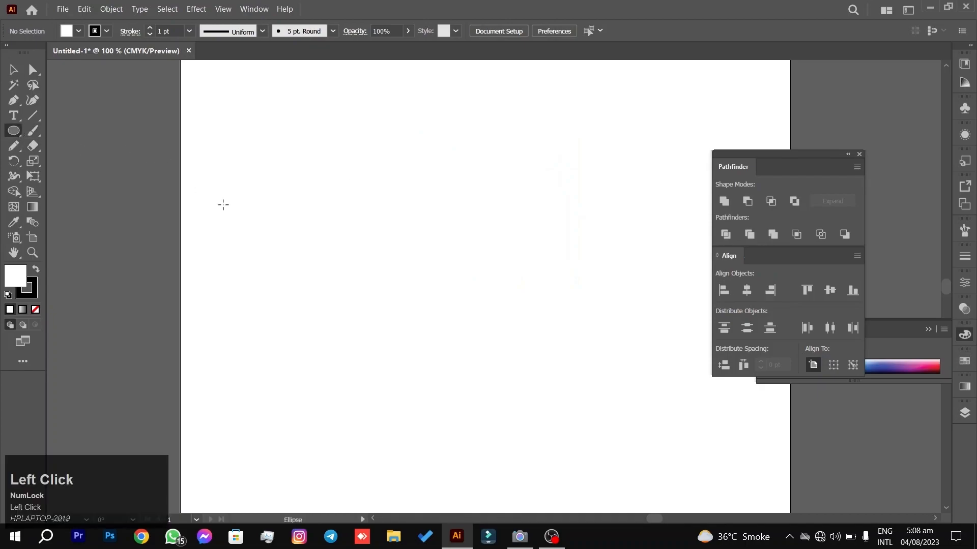
{"action": "left_click", "coordinate": [25, 72]}
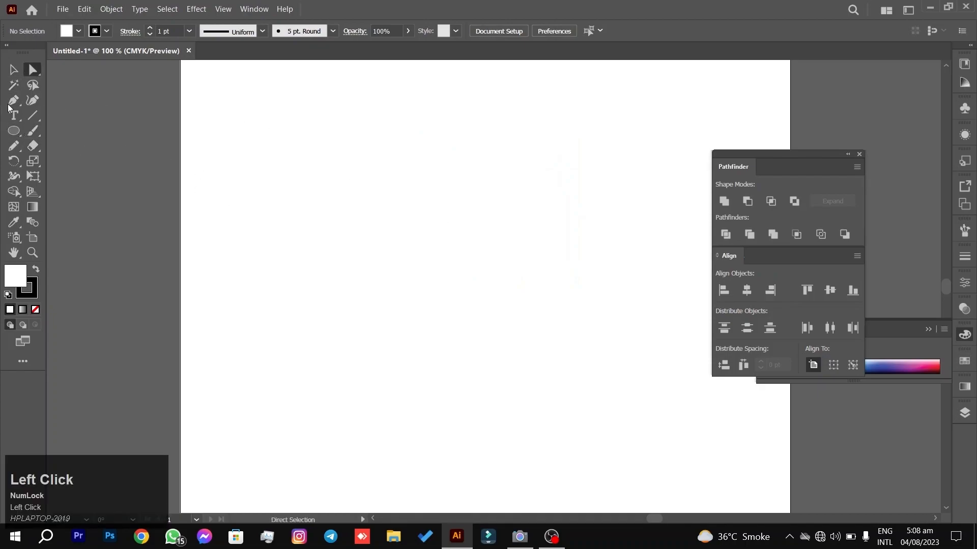
{"action": "left_click", "coordinate": [14, 71]}
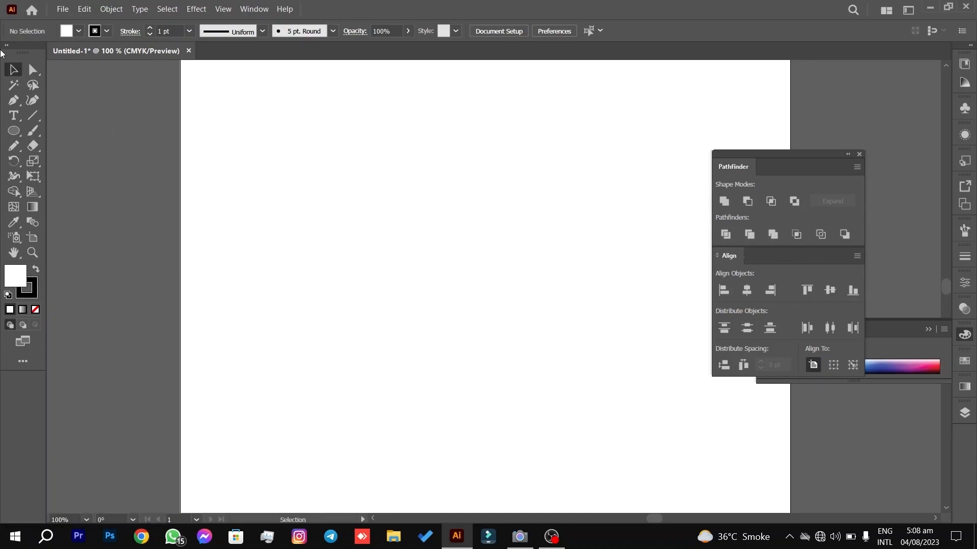
{"action": "left_click", "coordinate": [14, 132]}
{"action": "key", "text": "Caps_Lock"}
{"action": "left_click_drag", "start_coordinate": [282, 139], "coordinate": [487, 342]}
{"action": "key", "text": "Caps_Lock"}
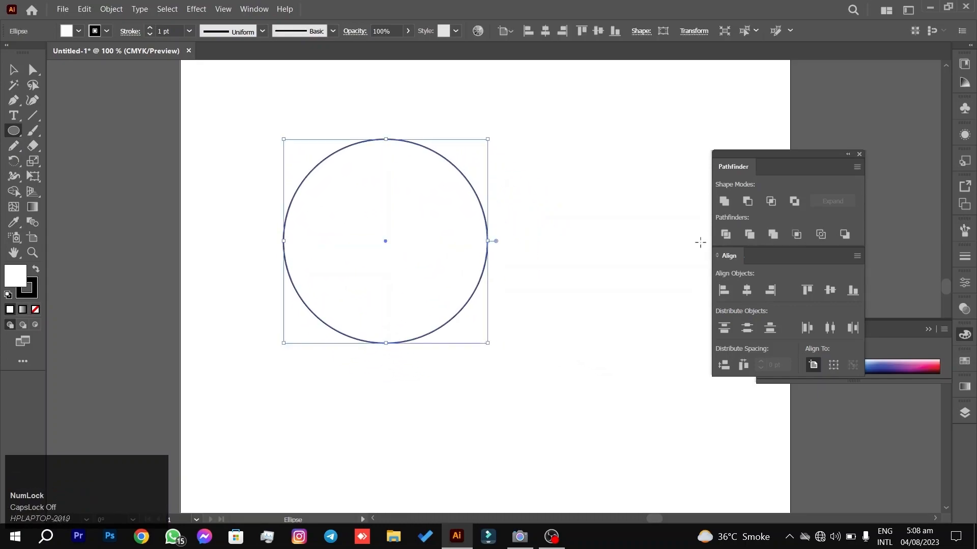
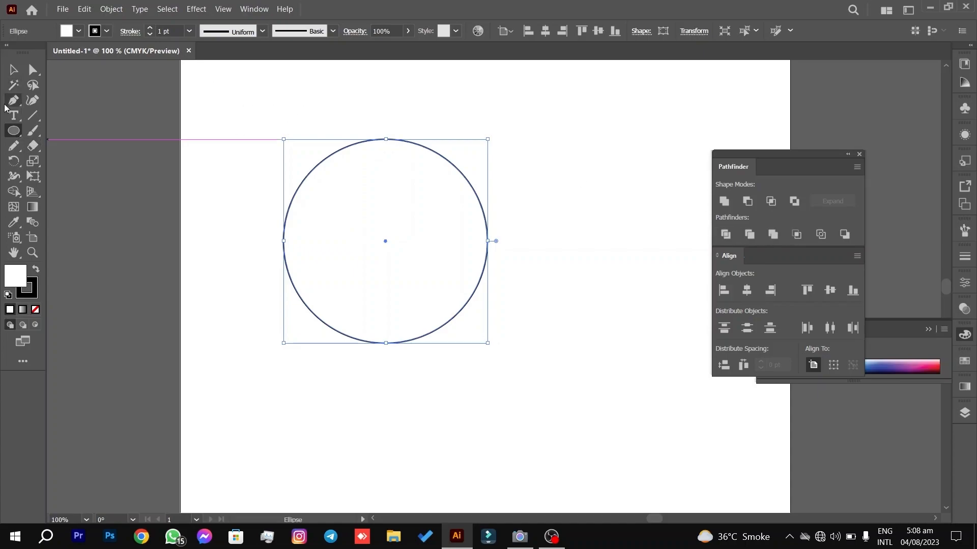
Draw a diagonal line from the circle's upper left through its centre, extending past the edge on both sides.
{"action": "left_click", "coordinate": [32, 116]}
{"action": "mouse_move", "coordinate": [265, 111]}
{"action": "left_mouse_down"}
{"action": "mouse_move", "coordinate": [414, 283]}
{"action": "mouse_move", "coordinate": [510, 376]}
{"action": "left_mouse_up"}
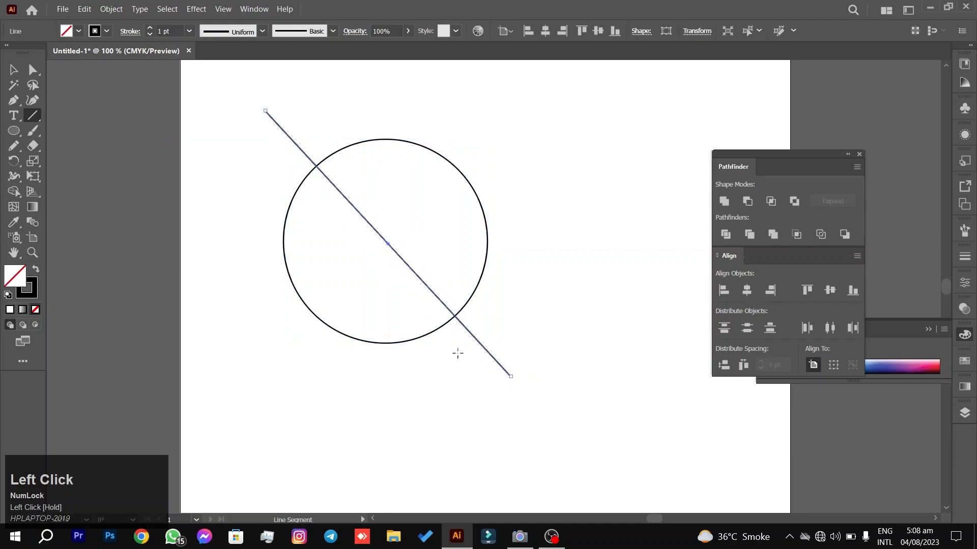
{"action": "left_click", "coordinate": [14, 69]}
{"action": "left_click_drag", "start_coordinate": [259, 284], "coordinate": [646, 167]}
{"action": "left_click", "coordinate": [596, 159]}
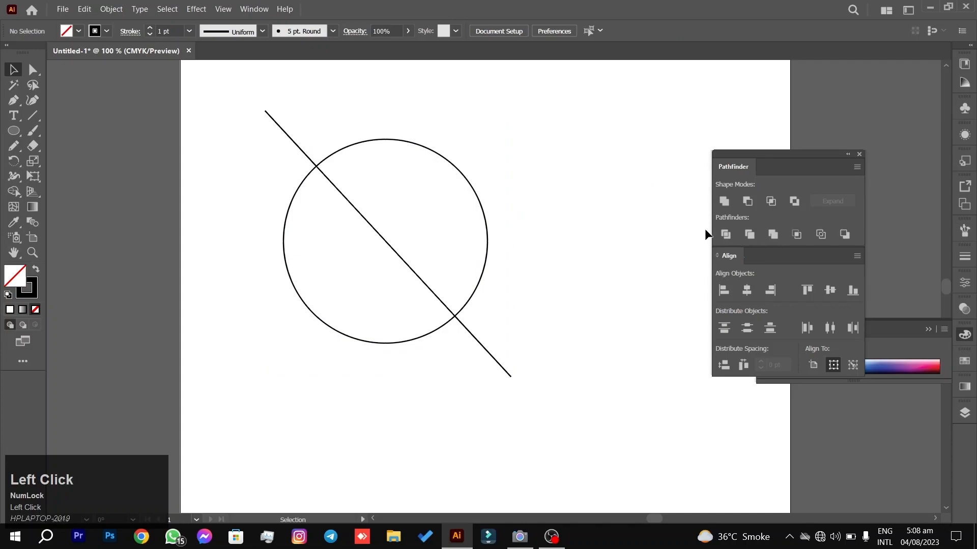
{"action": "left_click_drag", "start_coordinate": [652, 163], "coordinate": [423, 313]}
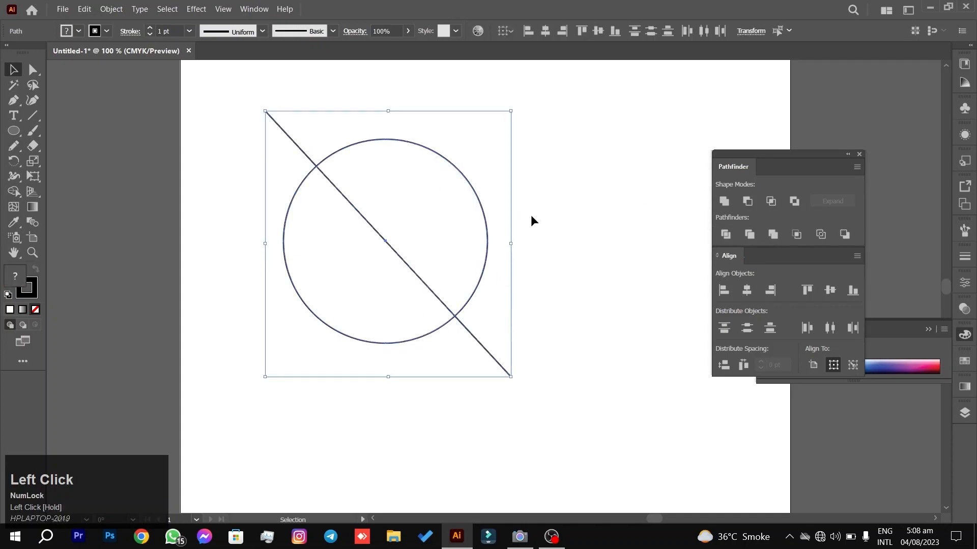
{"action": "left_click", "coordinate": [573, 151]}
Draw a tall rectangle in the empty area below the circle and a horizontal line across its lower part, extending past both sides.
{"action": "key", "text": "space"}
{"action": "left_click_drag", "start_coordinate": [615, 196], "coordinate": [589, 94]}
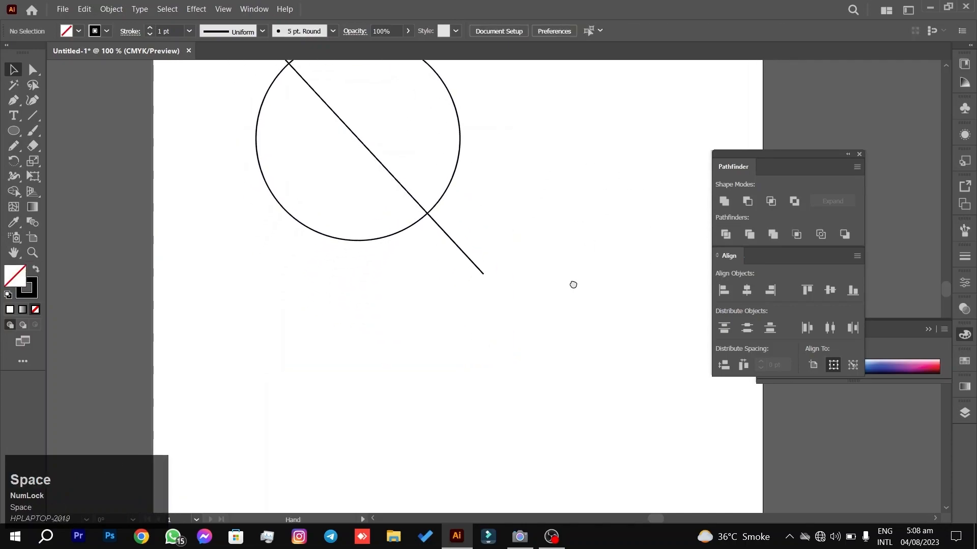
{"action": "left_click_drag", "start_coordinate": [573, 283], "coordinate": [567, 166]}
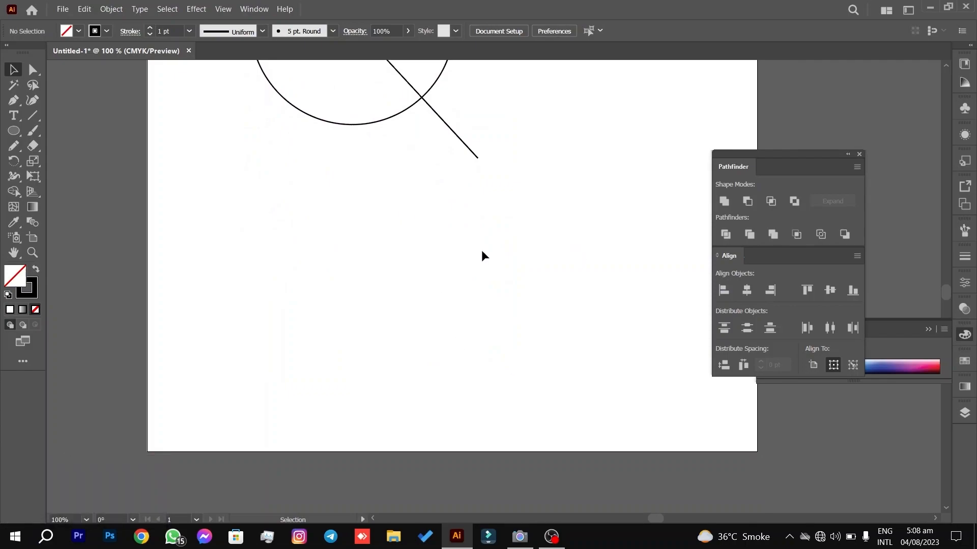
{"action": "left_click_drag", "start_coordinate": [473, 235], "coordinate": [515, 365]}
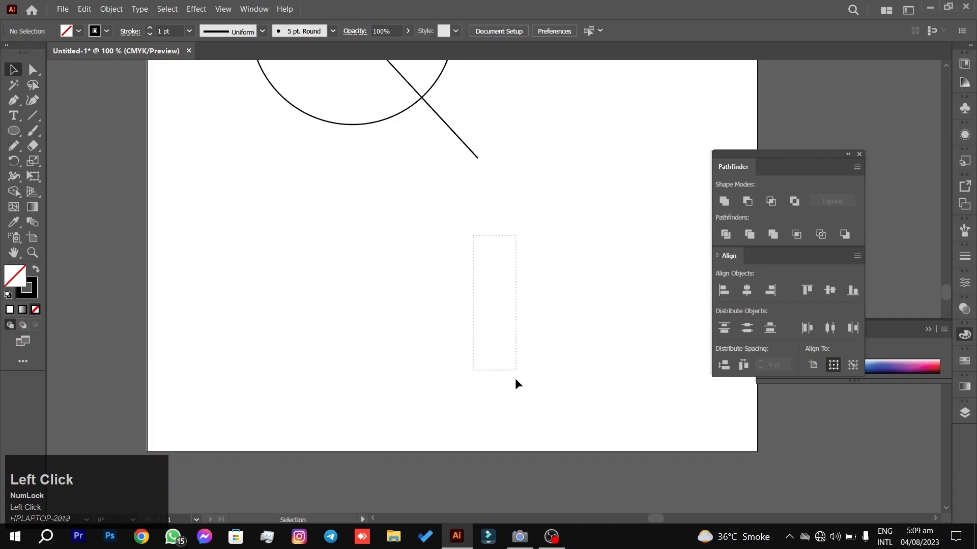
{"action": "left_click_drag", "start_coordinate": [570, 403], "coordinate": [570, 403]}
{"action": "left_click_drag", "start_coordinate": [479, 311], "coordinate": [521, 364]}
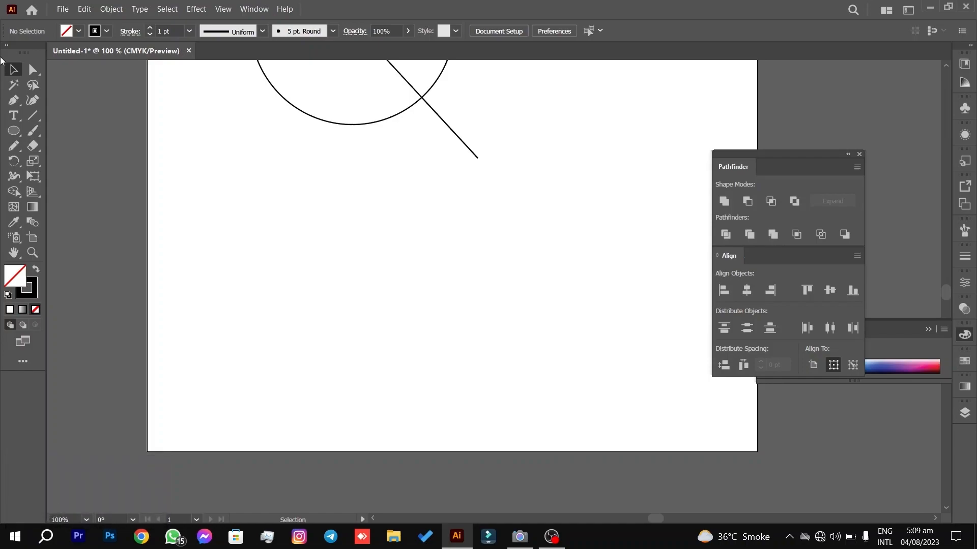
{"action": "left_click", "coordinate": [13, 131]}
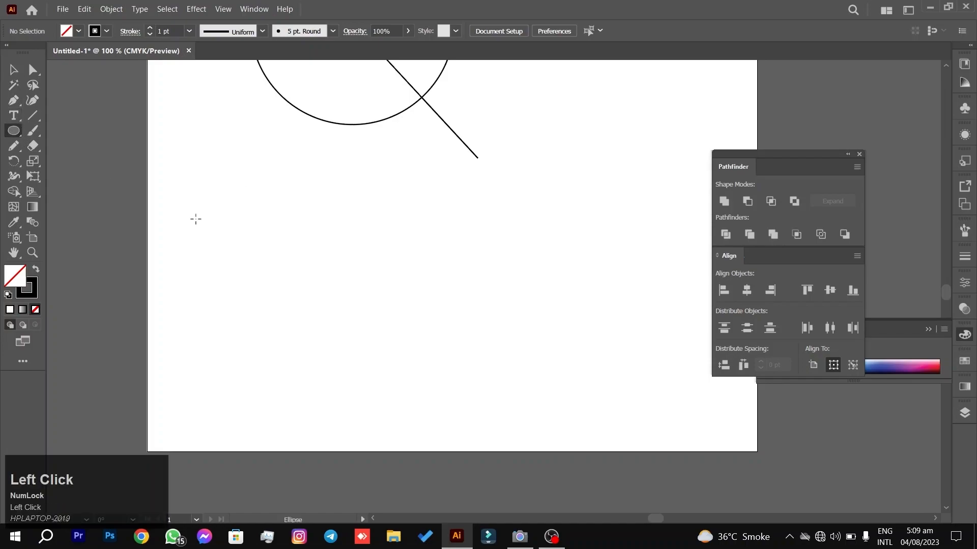
{"action": "right_click", "coordinate": [16, 133]}
{"action": "left_click", "coordinate": [69, 131]}
{"action": "left_click_drag", "start_coordinate": [315, 215], "coordinate": [437, 407]}
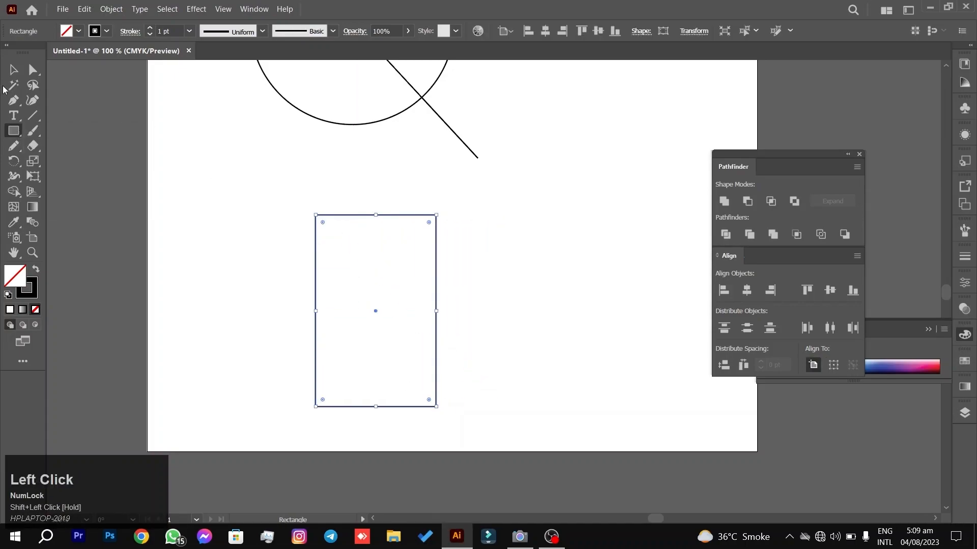
{"action": "left_click", "coordinate": [33, 116]}
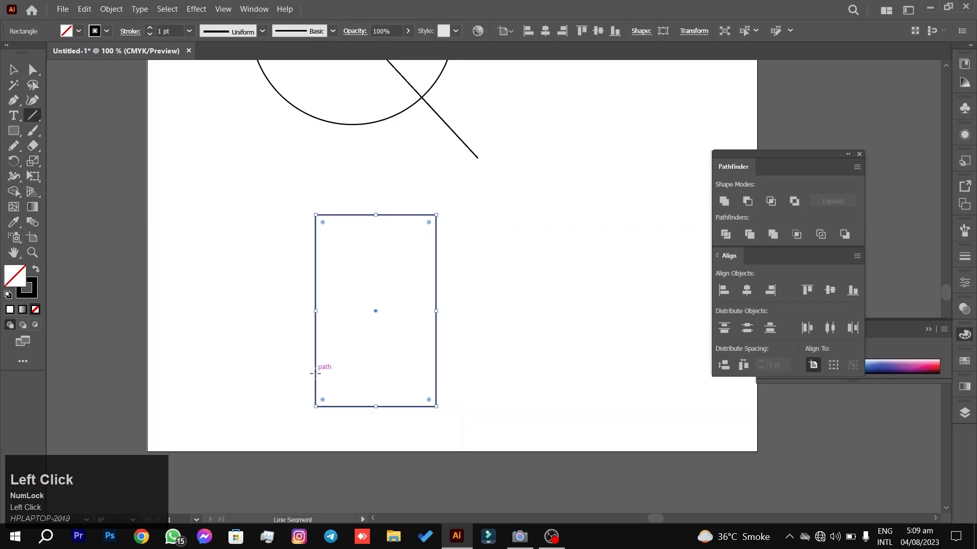
{"action": "left_click_drag", "start_coordinate": [278, 349], "coordinate": [492, 349]}
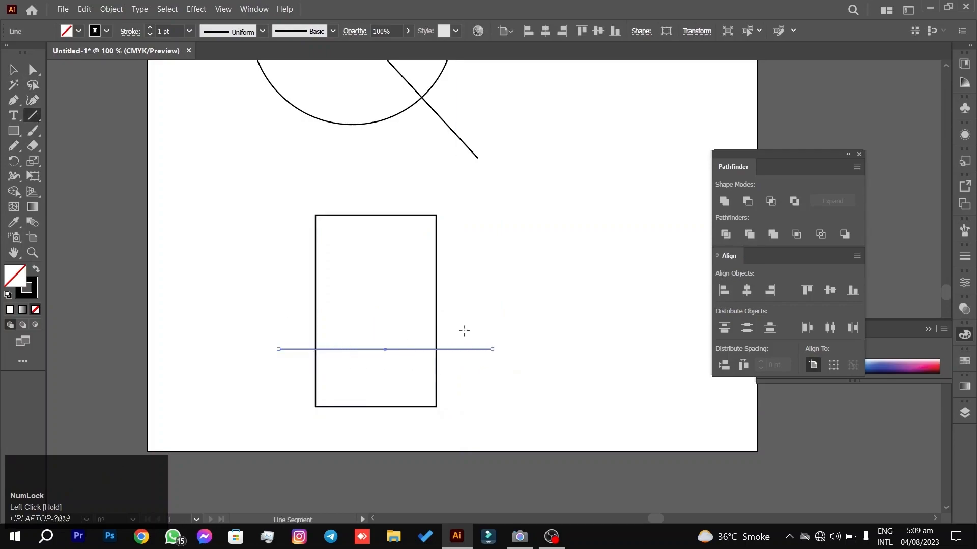
Select the rectangle and the line and split the rectangle along the line with the Shape Builder tool.
{"action": "left_click", "coordinate": [15, 74]}
{"action": "left_click_drag", "start_coordinate": [231, 409], "coordinate": [515, 331]}
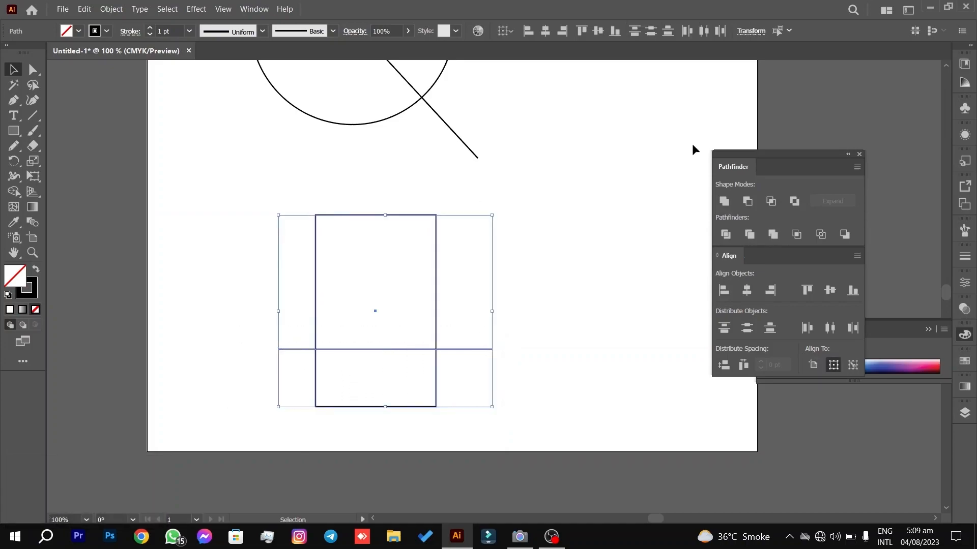
{"action": "left_click", "coordinate": [258, 268]}
{"action": "left_click_drag", "start_coordinate": [274, 438], "coordinate": [496, 326]}
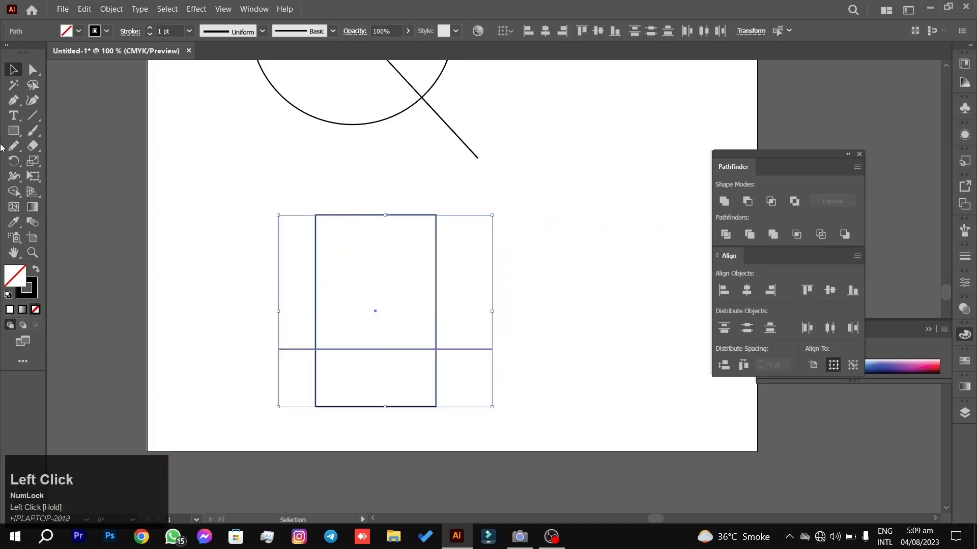
{"action": "left_click", "coordinate": [14, 191]}
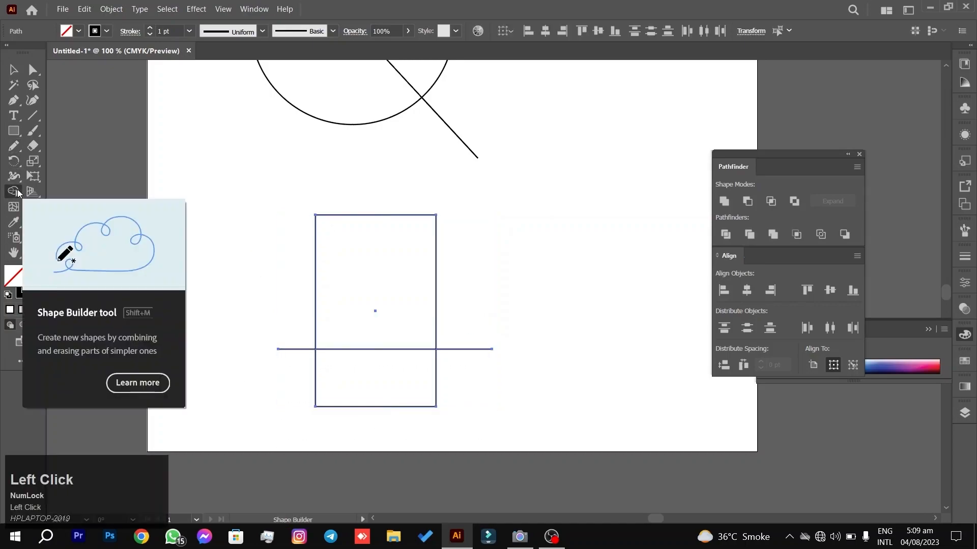
{"action": "left_click", "coordinate": [421, 373]}
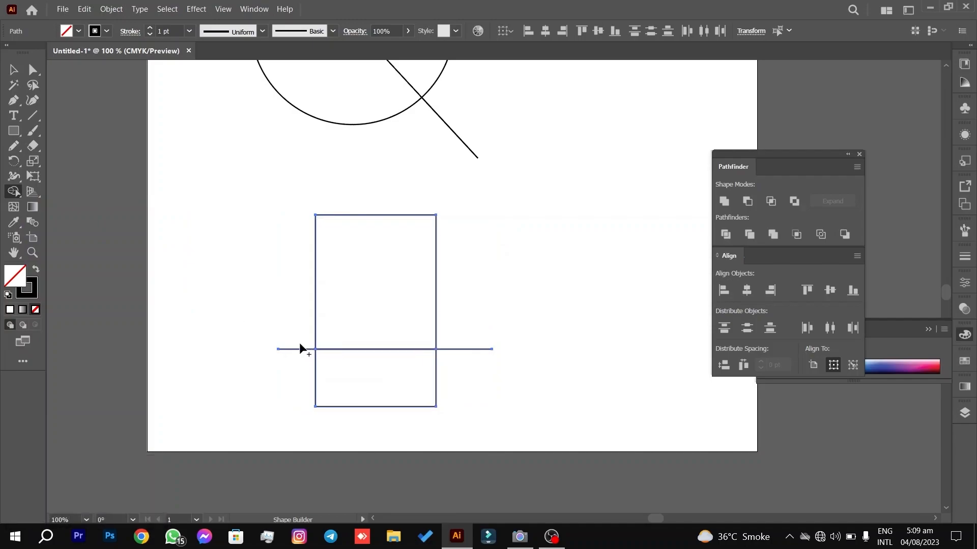
Delete the two ends of the horizontal line that stick out on either side of the rectangle.
{"action": "left_click", "coordinate": [11, 71]}
{"action": "left_click_drag", "start_coordinate": [265, 277], "coordinate": [300, 390]}
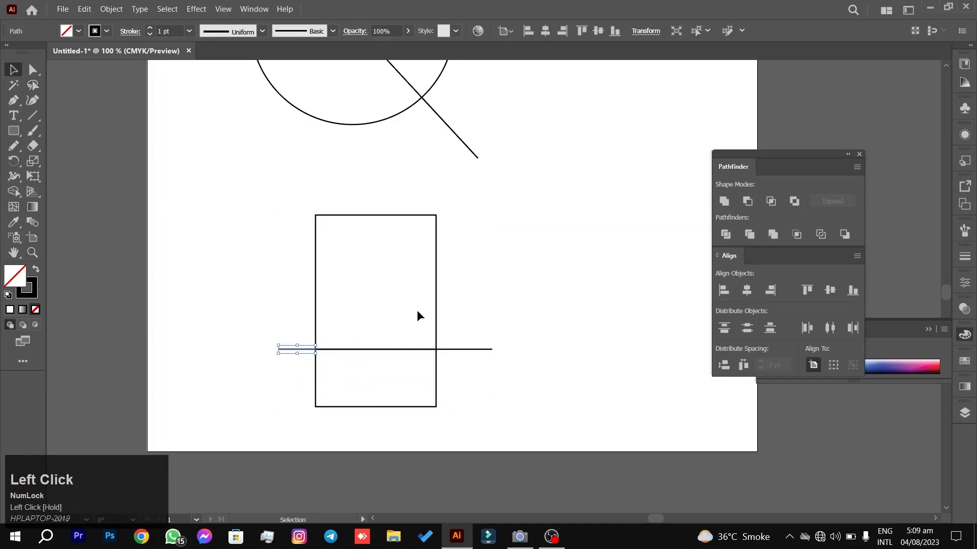
{"action": "key", "text": "Delete"}
{"action": "left_click_drag", "start_coordinate": [500, 339], "coordinate": [469, 397]}
{"action": "key", "text": "Delete"}
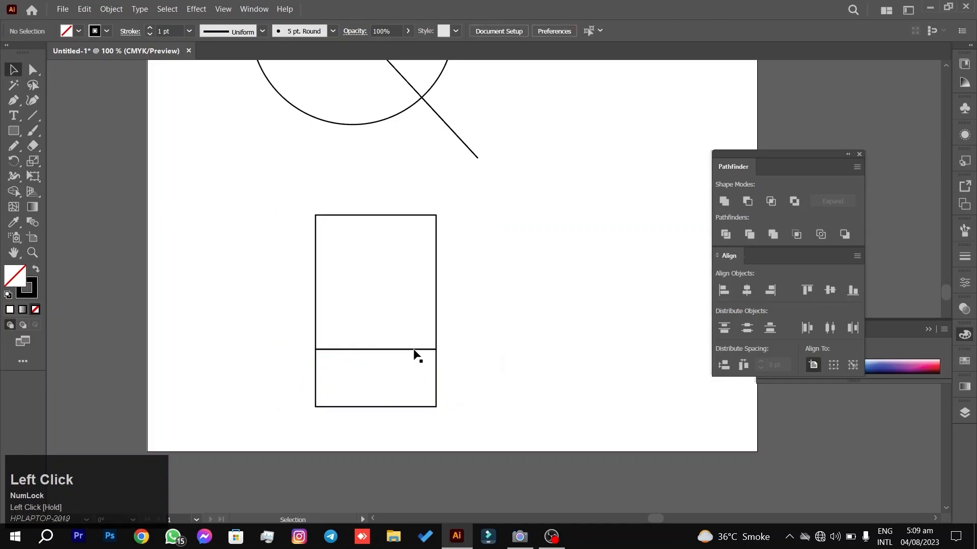
Move the upper rectangle piece away from the lower one, select the lower piece, and undo the move.
{"action": "left_click_drag", "start_coordinate": [412, 350], "coordinate": [493, 314]}
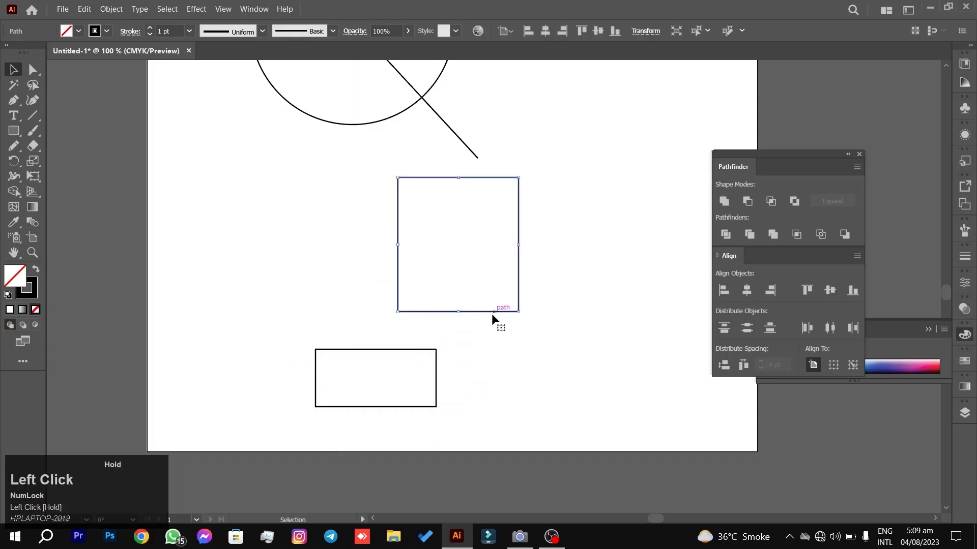
{"action": "left_click", "coordinate": [414, 350]}
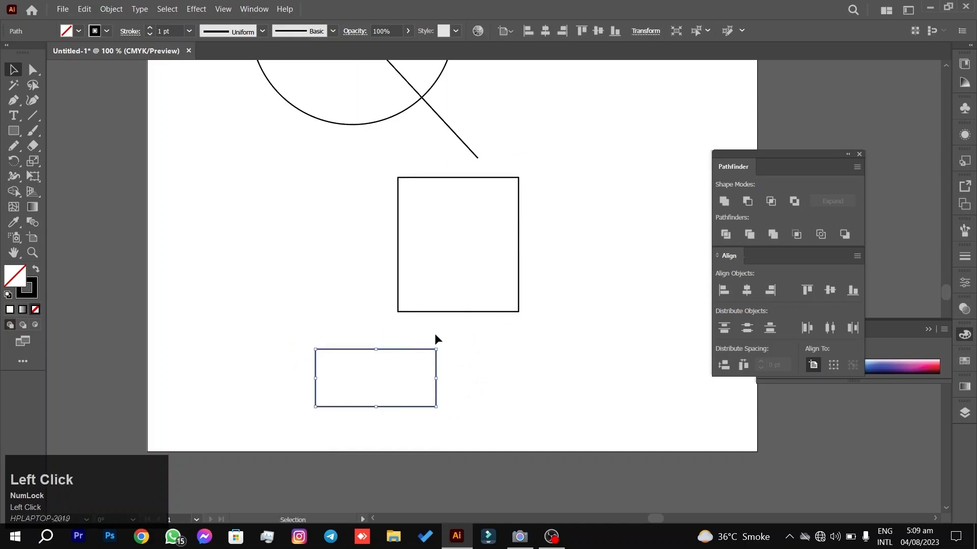
{"action": "left_click", "coordinate": [419, 363]}
{"action": "key", "text": "ctrl+z"}
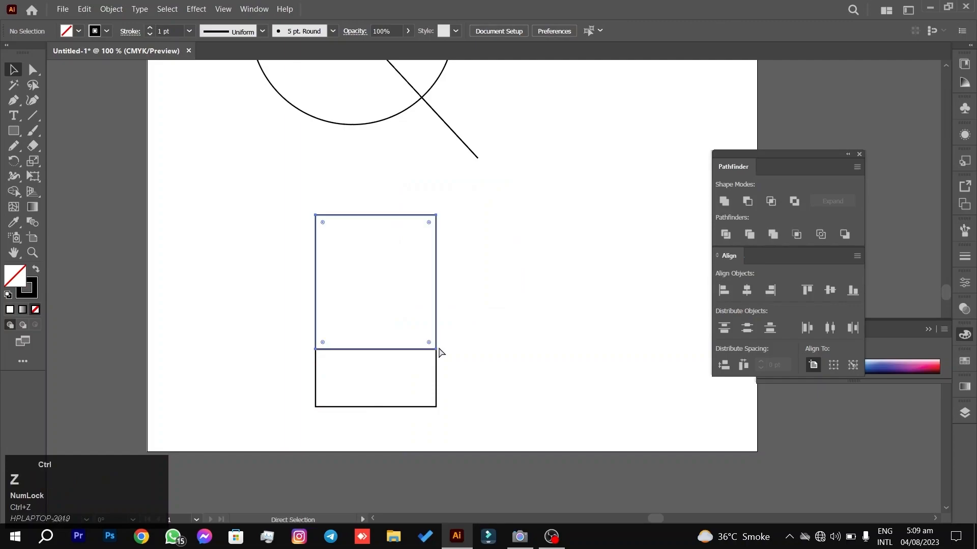
Select both rectangle pieces and delete them.
{"action": "left_click_drag", "start_coordinate": [528, 238], "coordinate": [375, 369]}
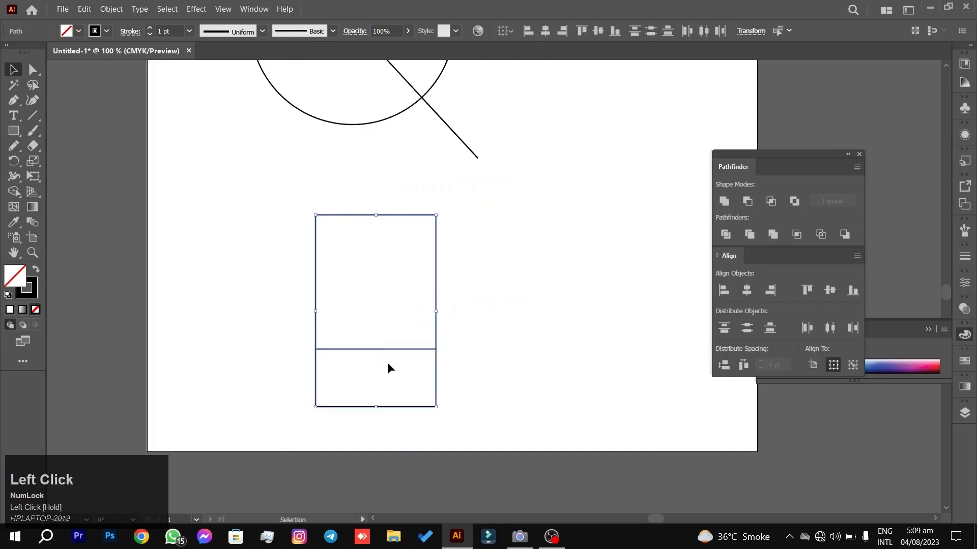
{"action": "key", "text": "Delete"}
{"action": "left_click_drag", "start_coordinate": [505, 236], "coordinate": [563, 303]}
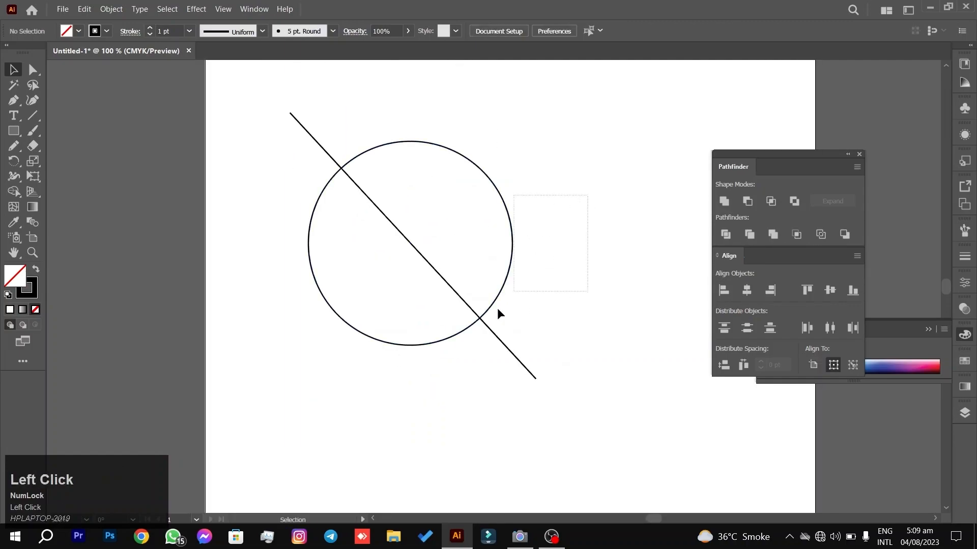
Select the circle and the diagonal line, apply the Pathfinder Divide operation, and deselect the result.
{"action": "left_click_drag", "start_coordinate": [531, 274], "coordinate": [440, 361]}
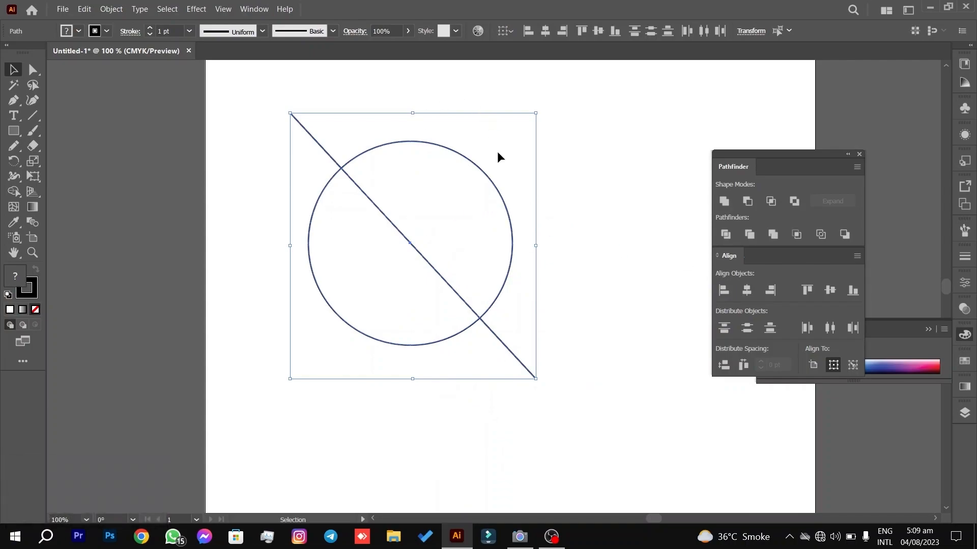
{"action": "left_click", "coordinate": [725, 234]}
{"action": "left_click", "coordinate": [614, 167]}
Move the divided circle slightly to the right, ungroup it, and deselect it.
{"action": "left_click_drag", "start_coordinate": [424, 242], "coordinate": [455, 200]}
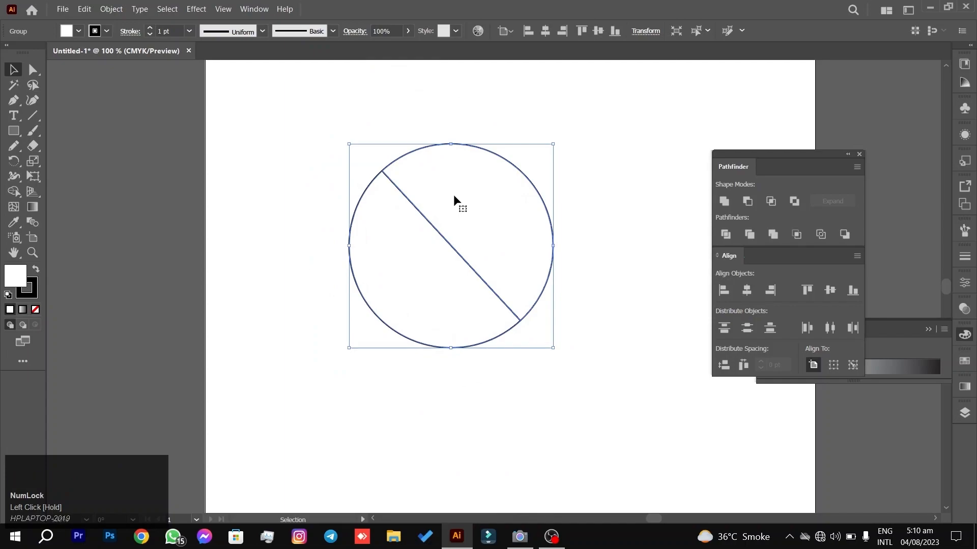
{"action": "right_click", "coordinate": [453, 196]}
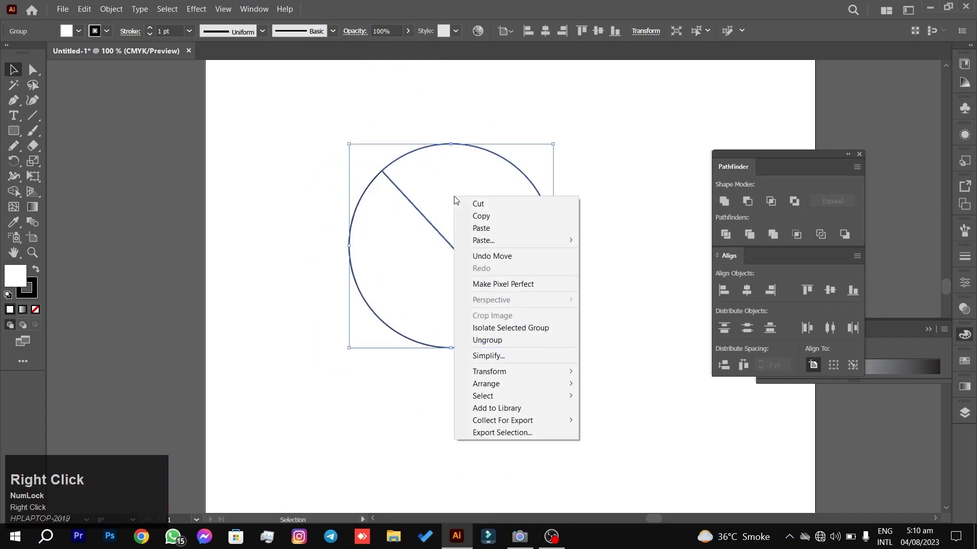
{"action": "left_click", "coordinate": [502, 341]}
{"action": "left_click", "coordinate": [602, 171]}
Pull the two half circles apart diagonally so a wide gap separates them.
{"action": "left_click_drag", "start_coordinate": [478, 242], "coordinate": [563, 189]}
{"action": "left_click", "coordinate": [475, 243]}
{"action": "left_click_drag", "start_coordinate": [465, 262], "coordinate": [490, 290]}
{"action": "left_click", "coordinate": [580, 191]}
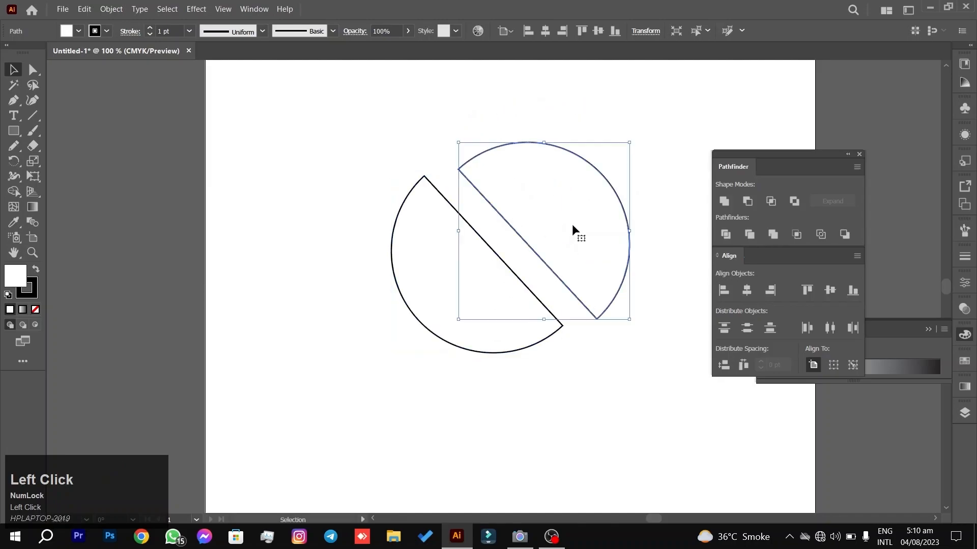
{"action": "left_click_drag", "start_coordinate": [571, 231], "coordinate": [604, 178]}
{"action": "left_click", "coordinate": [560, 283]}
Select both half circles and delete them from the artboard.
{"action": "scroll", "coordinate": [559, 275], "scroll_direction": "up", "scroll_amount": 5, "text": "alt"}
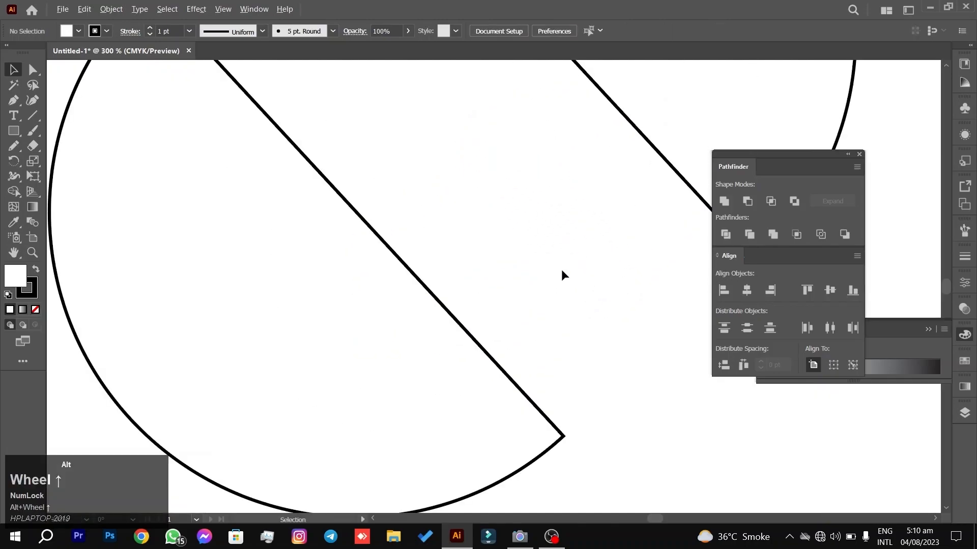
{"action": "scroll", "coordinate": [562, 275], "scroll_direction": "down", "scroll_amount": 7, "text": "alt"}
{"action": "scroll", "coordinate": [564, 273], "scroll_direction": "up", "scroll_amount": 3, "text": "alt"}
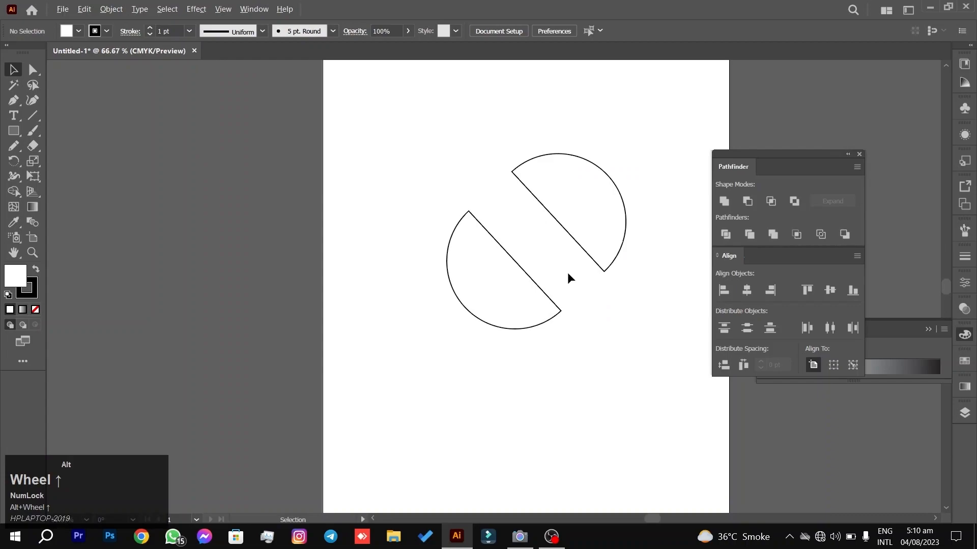
{"action": "left_click_drag", "start_coordinate": [661, 147], "coordinate": [477, 383]}
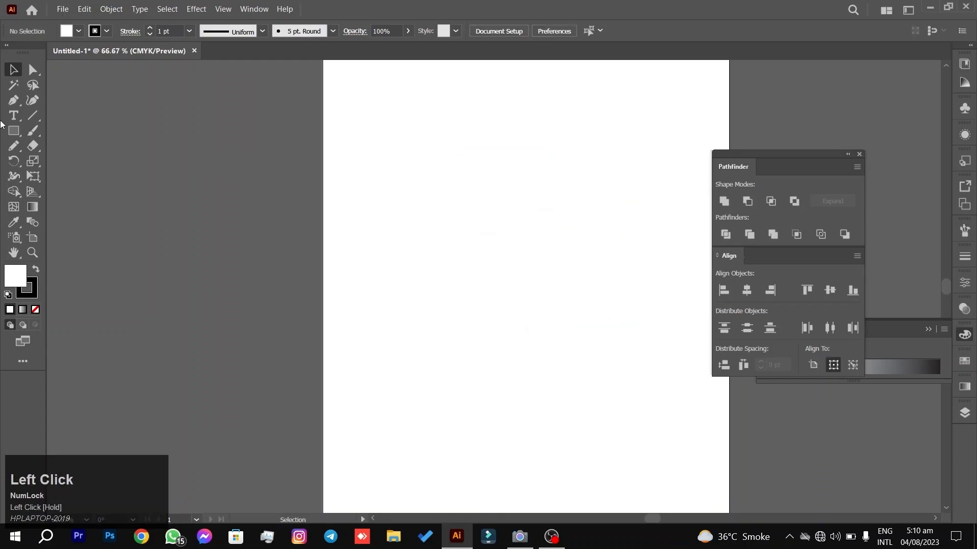
Draw a new large circle on the upper part of the empty artboard with the Ellipse tool and deselect it.
{"action": "right_click", "coordinate": [12, 127]}
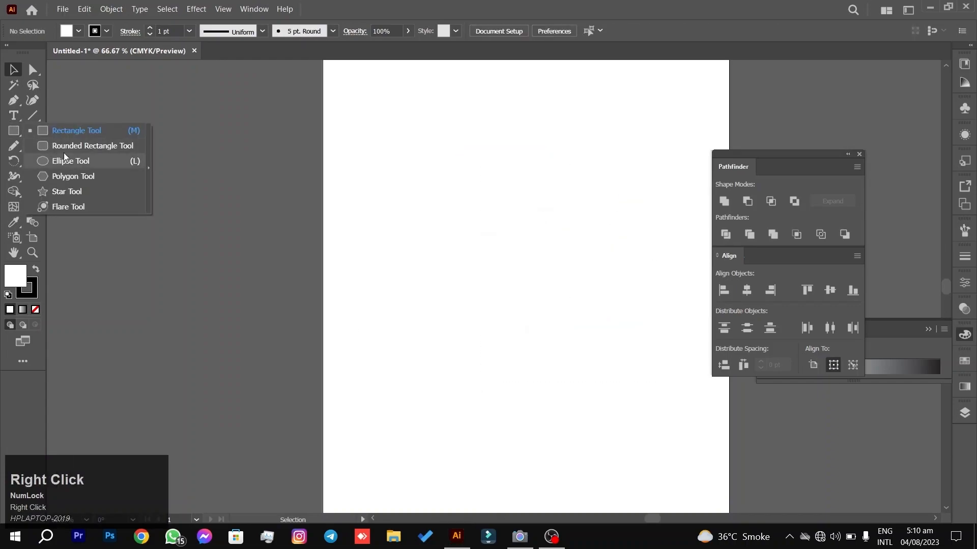
{"action": "right_click", "coordinate": [14, 145]}
{"action": "left_click", "coordinate": [68, 145]}
{"action": "right_click", "coordinate": [13, 130]}
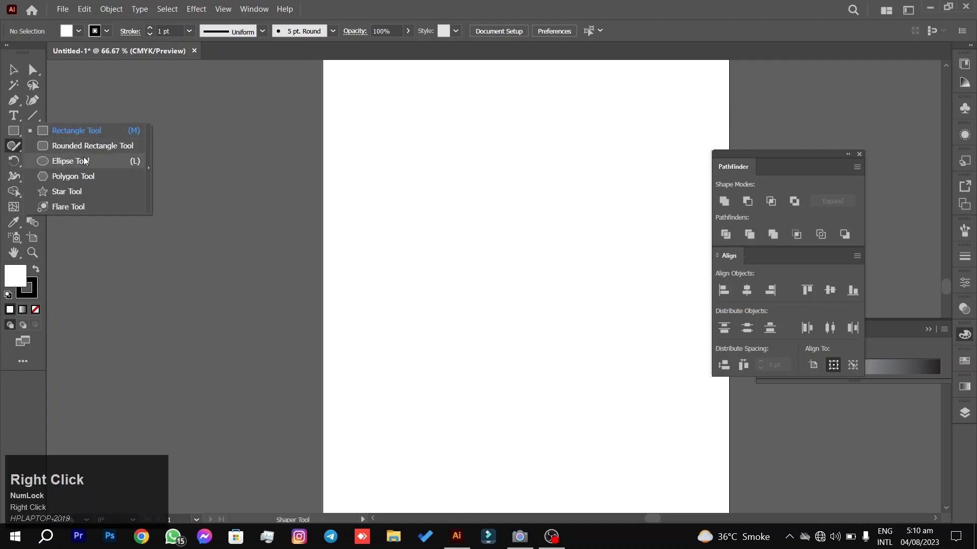
{"action": "left_click", "coordinate": [66, 161]}
{"action": "left_click_drag", "start_coordinate": [406, 144], "coordinate": [570, 307]}
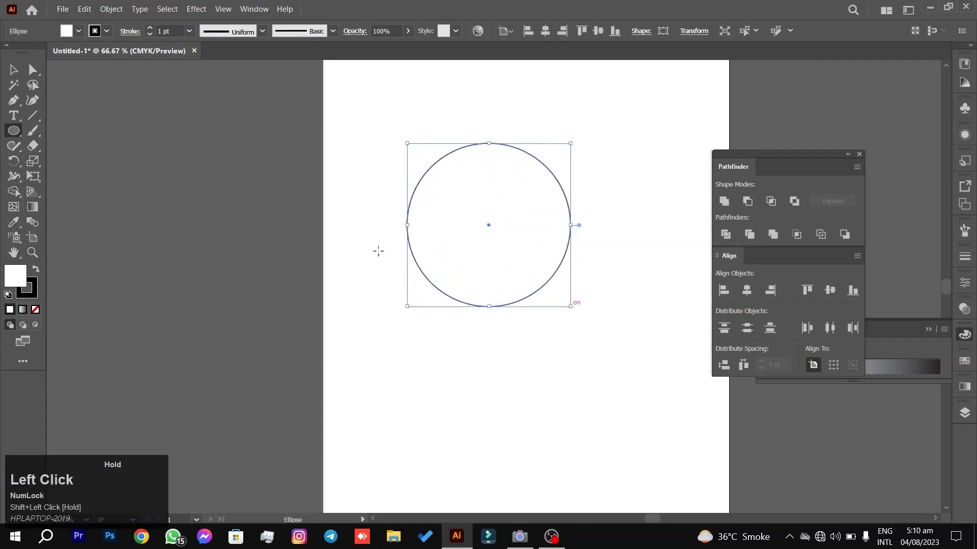
{"action": "left_click", "coordinate": [11, 67]}
{"action": "left_click", "coordinate": [473, 103]}
Draw a wavy vertical path down through the circle, from above its upper edge to its lower edge.
{"action": "scroll", "coordinate": [466, 222], "scroll_direction": "up", "scroll_amount": 2}
{"action": "left_click_drag", "start_coordinate": [633, 125], "coordinate": [536, 195]}
{"action": "scroll", "coordinate": [362, 202], "scroll_direction": "down", "scroll_amount": 1}
{"action": "left_click", "coordinate": [13, 100]}
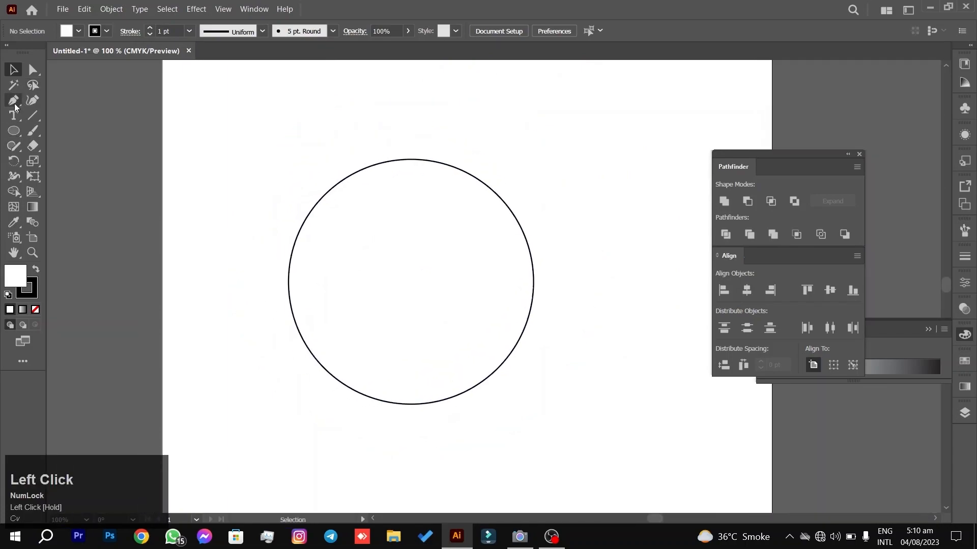
{"action": "left_click_drag", "start_coordinate": [398, 161], "coordinate": [420, 244]}
{"action": "left_click_drag", "start_coordinate": [388, 284], "coordinate": [428, 448]}
{"action": "left_click", "coordinate": [16, 67]}
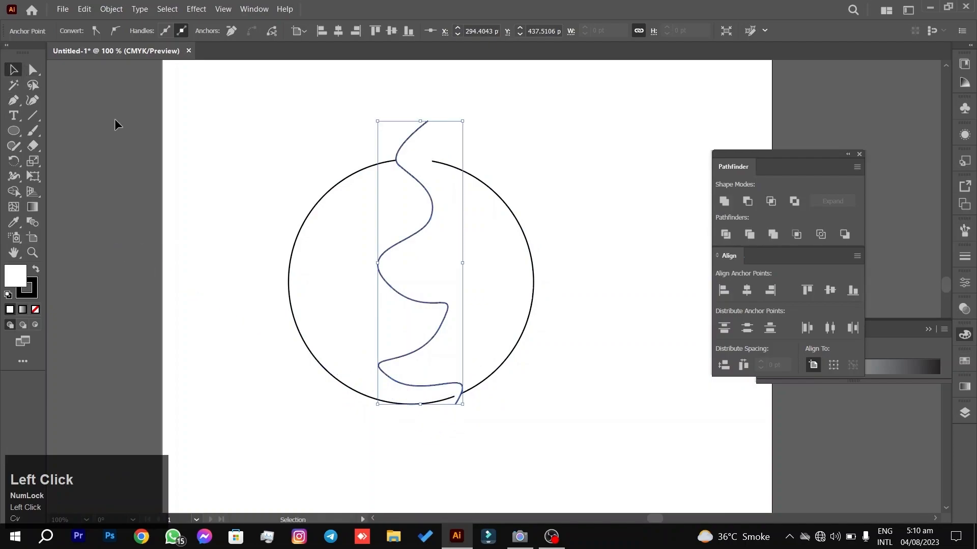
Select the wavy path through the circle and fill it with the colour 13D863.
{"action": "left_click_drag", "start_coordinate": [302, 125], "coordinate": [508, 232]}
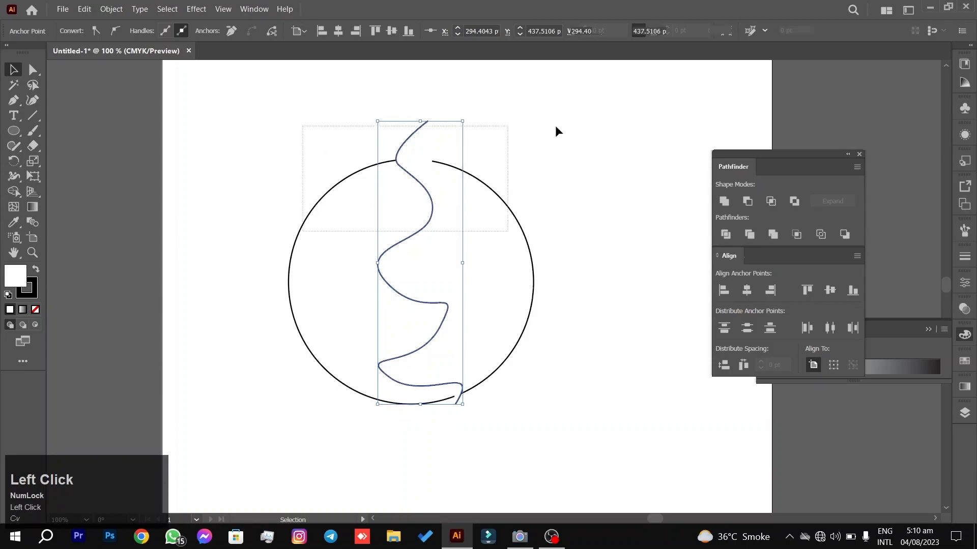
{"action": "left_click", "coordinate": [509, 183]}
{"action": "left_click_drag", "start_coordinate": [345, 117], "coordinate": [431, 134]}
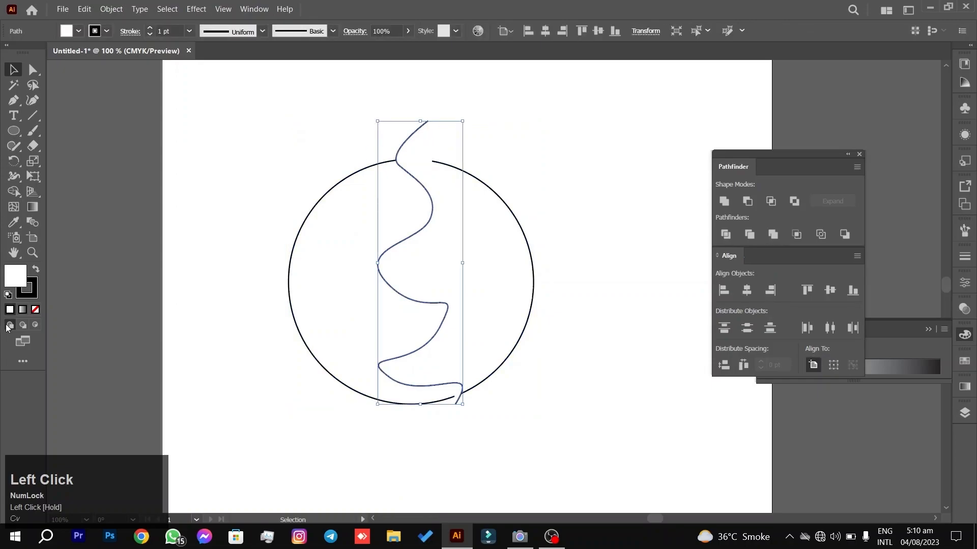
{"action": "double_click", "coordinate": [23, 277]}
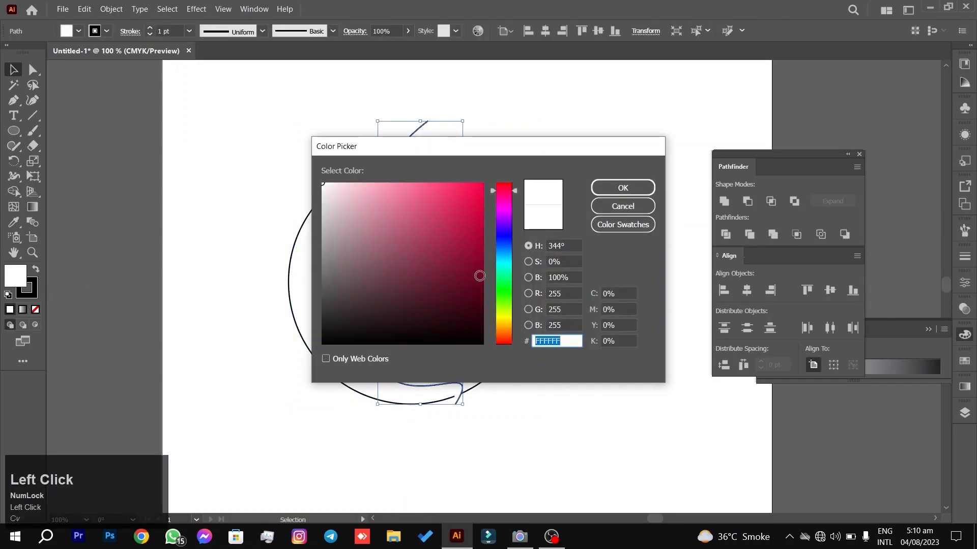
{"action": "left_click", "coordinate": [504, 280]}
{"action": "left_click", "coordinate": [469, 207]}
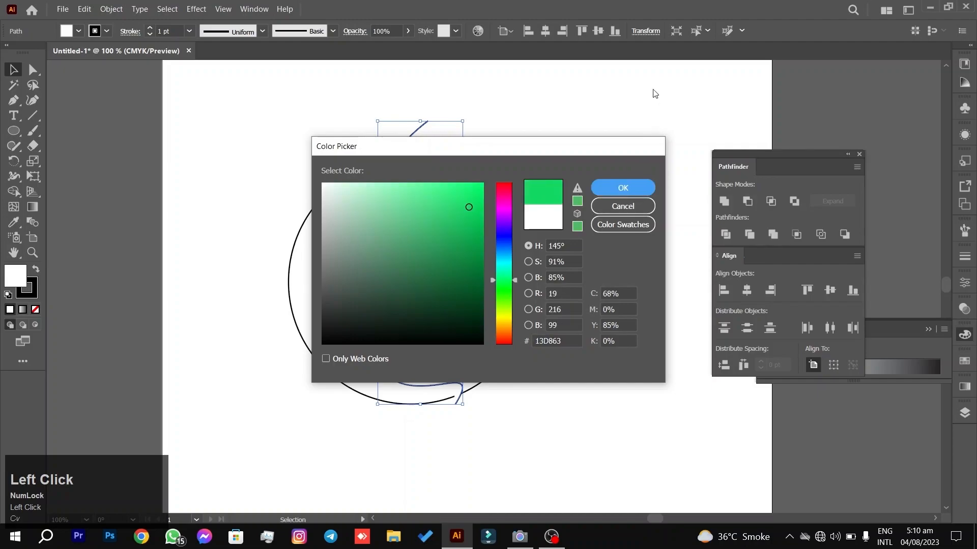
{"action": "left_click", "coordinate": [623, 187]}
{"action": "left_click", "coordinate": [558, 153]}
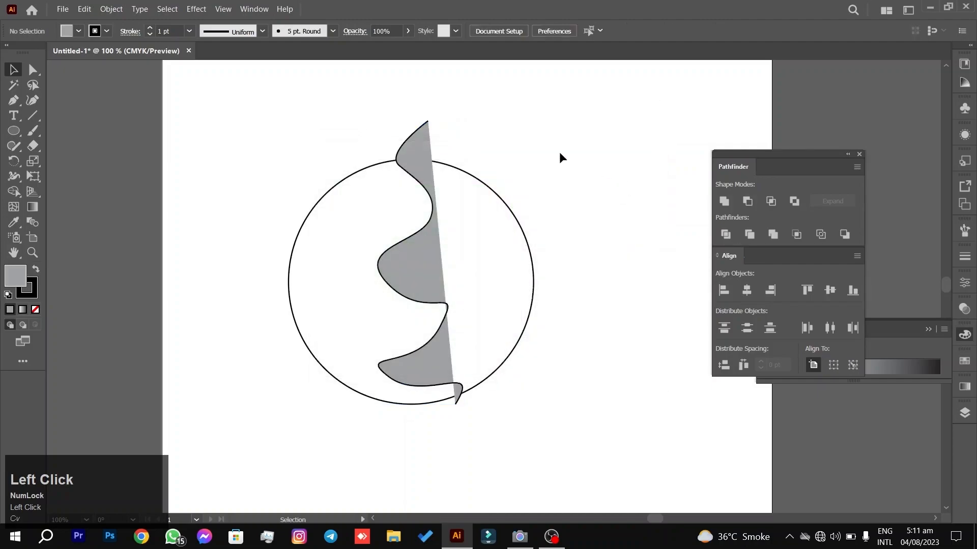
Select the circle with the filled wavy path and split them with Pathfinder Divide.
{"action": "left_click_drag", "start_coordinate": [500, 152], "coordinate": [393, 257]}
{"action": "left_click", "coordinate": [550, 135]}
{"action": "scroll", "coordinate": [459, 234], "scroll_direction": "down", "scroll_amount": 4}
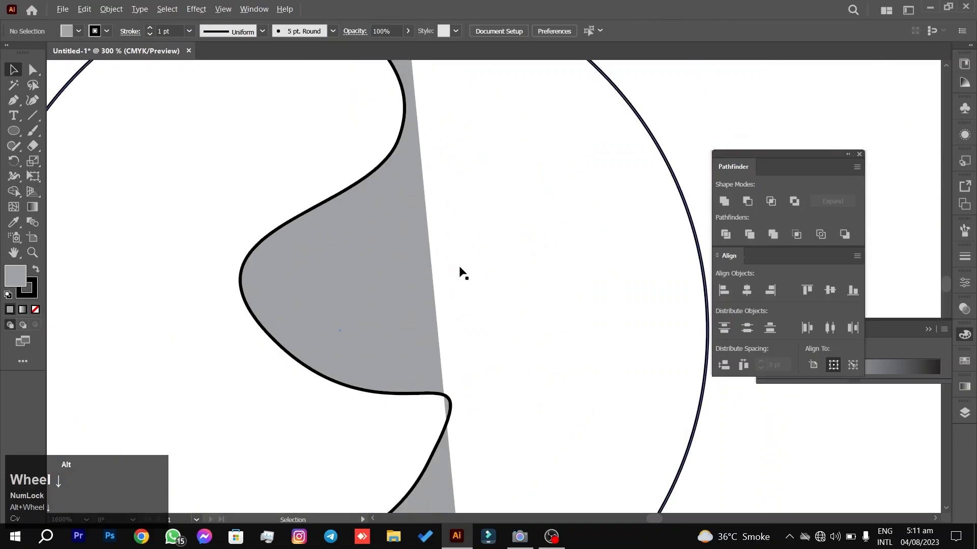
{"action": "scroll", "coordinate": [460, 272], "scroll_direction": "down", "scroll_amount": 4}
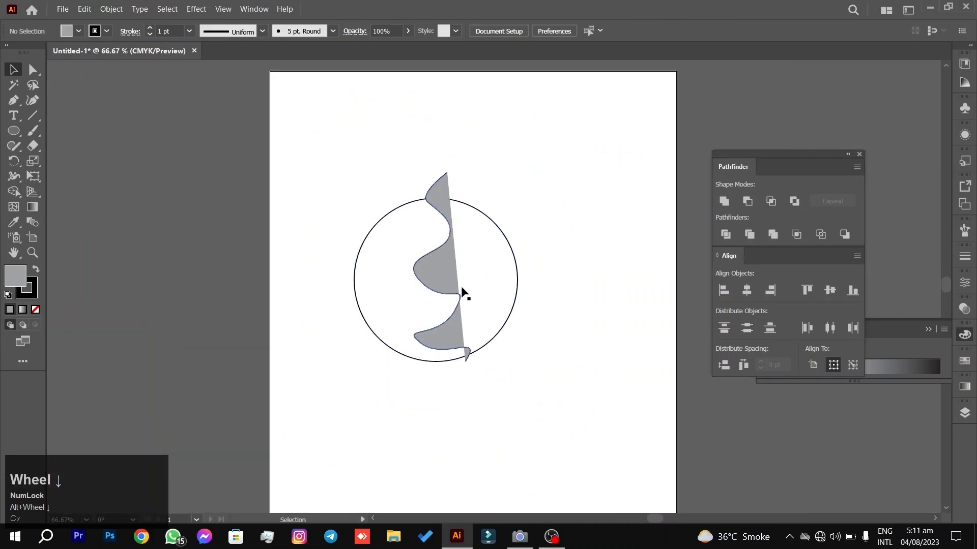
{"action": "mouse_move", "coordinate": [517, 173]}
{"action": "left_mouse_down"}
{"action": "mouse_move", "coordinate": [431, 364]}
{"action": "mouse_move", "coordinate": [419, 365]}
{"action": "left_mouse_up"}
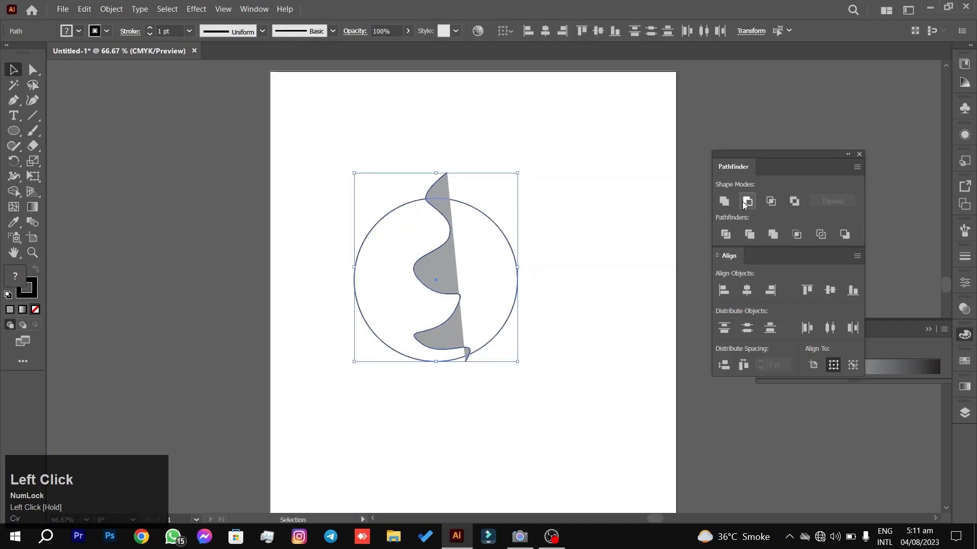
{"action": "left_click", "coordinate": [727, 235]}
{"action": "left_click", "coordinate": [581, 211]}
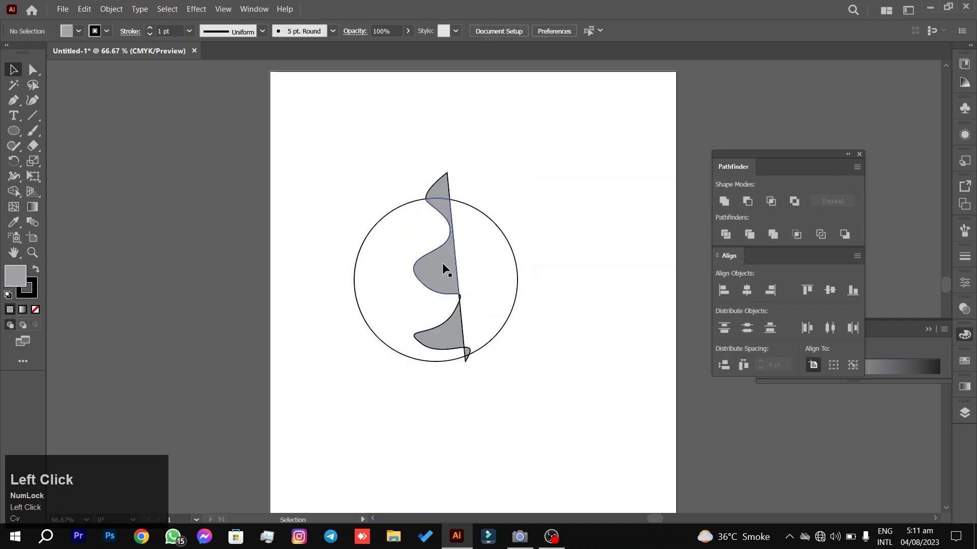
Isolate the divided group and exit isolation mode again.
{"action": "left_click", "coordinate": [467, 249]}
{"action": "right_click", "coordinate": [470, 252]}
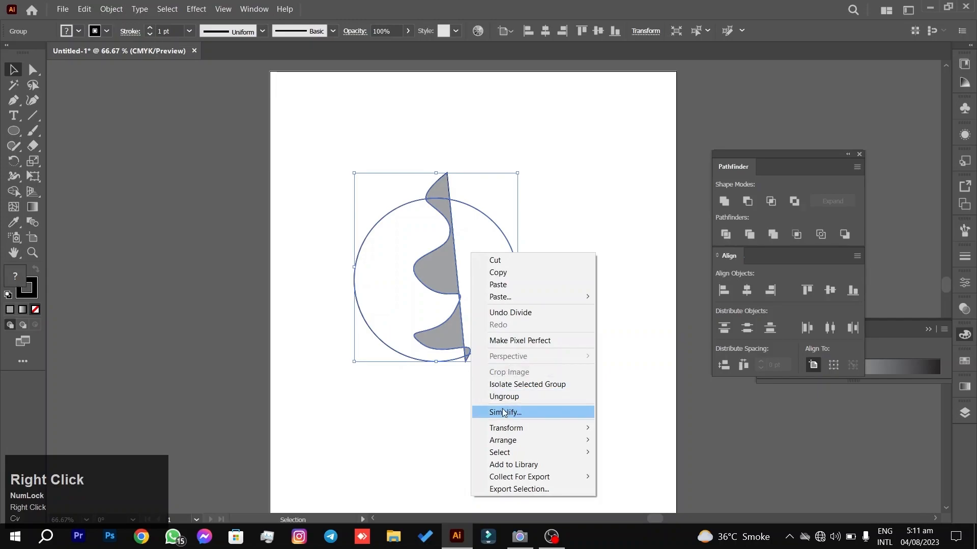
{"action": "left_click", "coordinate": [527, 383]}
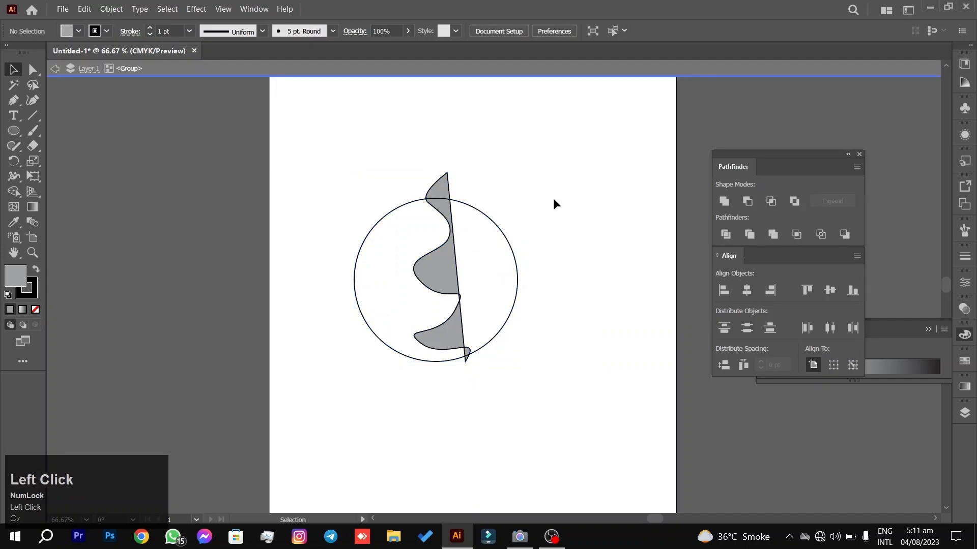
{"action": "double_click", "coordinate": [532, 161]}
Shift the divided group slightly to the right and ungroup it.
{"action": "left_click_drag", "start_coordinate": [469, 264], "coordinate": [483, 261]}
{"action": "right_click", "coordinate": [468, 240]}
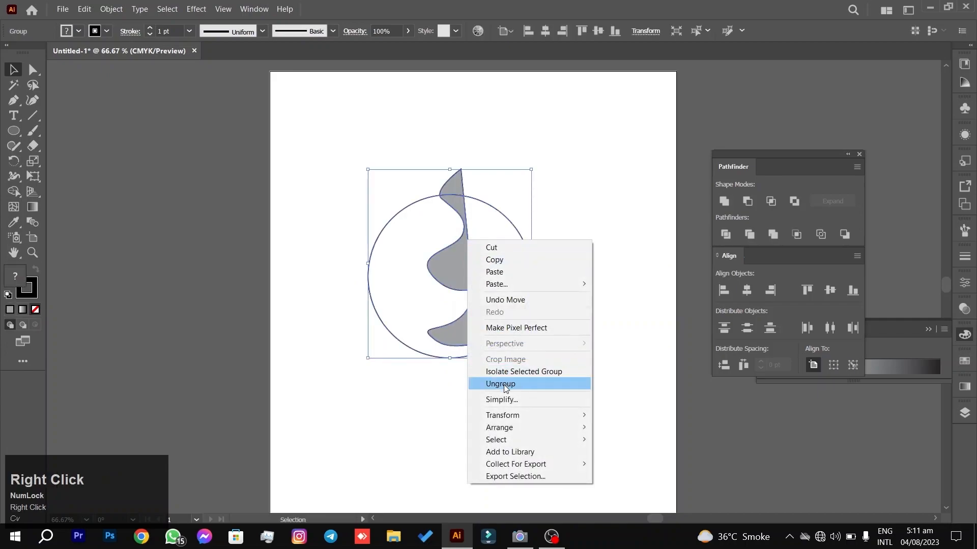
{"action": "left_click", "coordinate": [476, 384]}
{"action": "left_click", "coordinate": [513, 211]}
Pull the circle's right part and the grey wave pieces away from the left part, scattering them around the artboard.
{"action": "left_click_drag", "start_coordinate": [505, 231], "coordinate": [529, 218]}
{"action": "left_click", "coordinate": [591, 271]}
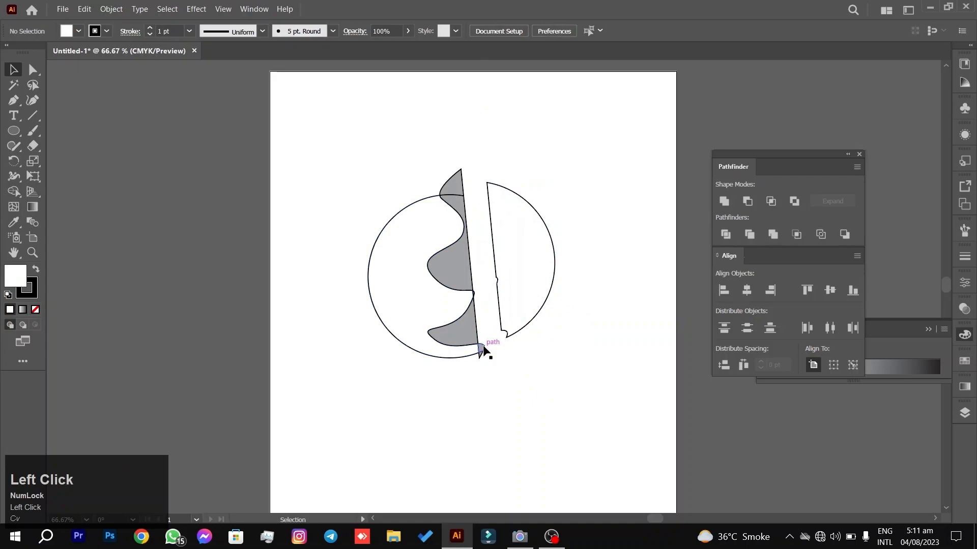
{"action": "left_click_drag", "start_coordinate": [480, 347], "coordinate": [460, 454]}
{"action": "left_click_drag", "start_coordinate": [454, 269], "coordinate": [559, 387]}
{"action": "left_click_drag", "start_coordinate": [454, 183], "coordinate": [434, 99]}
Fit the circle's right part and the large grey wave piece back against the left part.
{"action": "left_click_drag", "start_coordinate": [526, 233], "coordinate": [504, 246]}
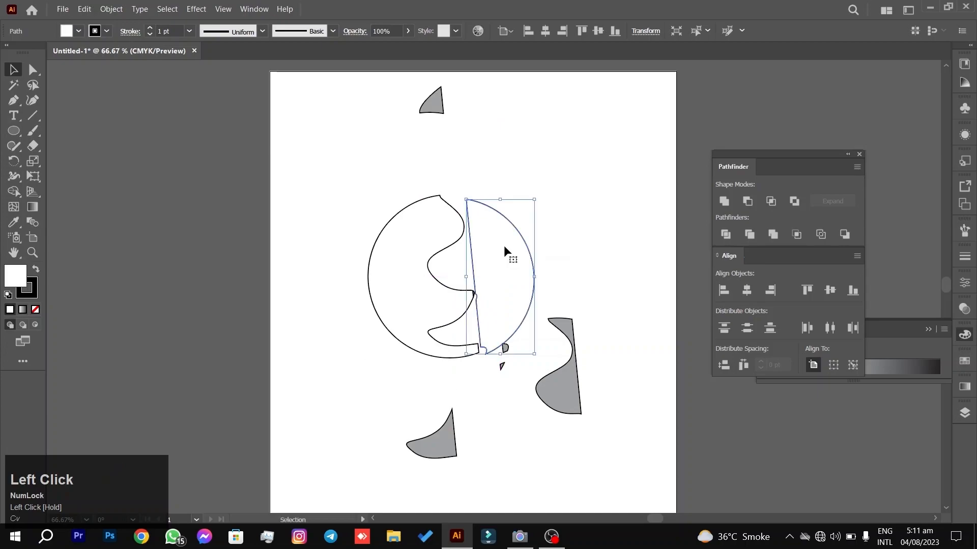
{"action": "left_click_drag", "start_coordinate": [555, 162], "coordinate": [478, 230]}
{"action": "left_click_drag", "start_coordinate": [572, 392], "coordinate": [494, 277]}
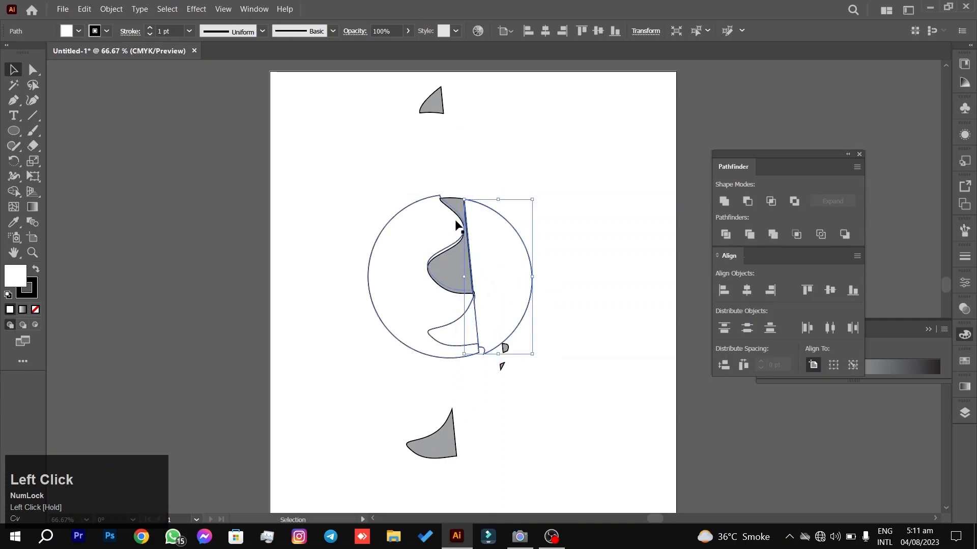
{"action": "left_click_drag", "start_coordinate": [555, 176], "coordinate": [365, 464]}
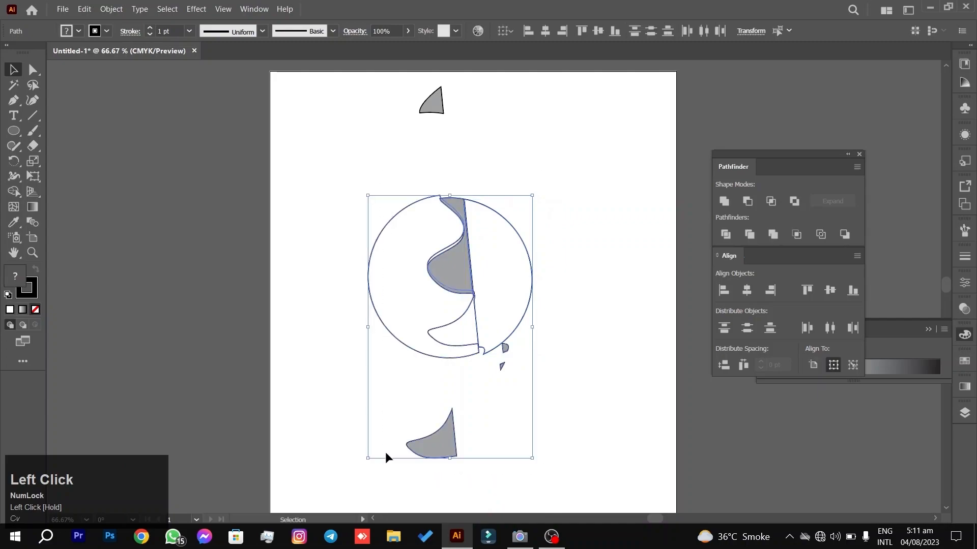
{"action": "left_click", "coordinate": [629, 229]}
Undo the piece moves, the ungrouping and the Divide, back to the undivided circle and filled wavy path.
{"action": "key", "text": "ctrl+z"}
{"action": "key", "text": "ctrl+z"}
{"action": "key", "text": "ctrl+z"}
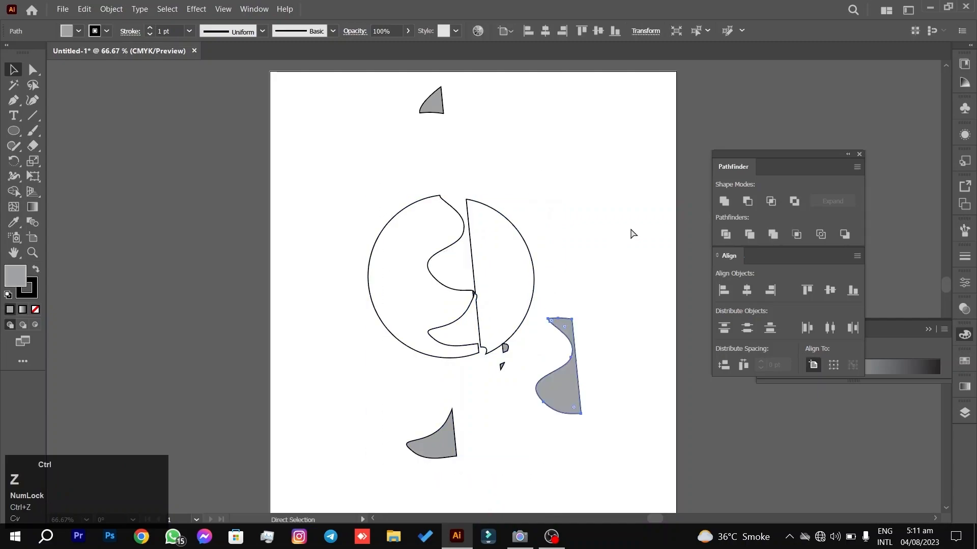
{"action": "key", "text": "ctrl+z"}
{"action": "key", "text": "ctrl+z"}
{"action": "key", "text": "ctrl+z"}
{"action": "key", "text": "ctrl+z"}
{"action": "key", "text": "ctrl+z"}
{"action": "key", "text": "ctrl+z"}
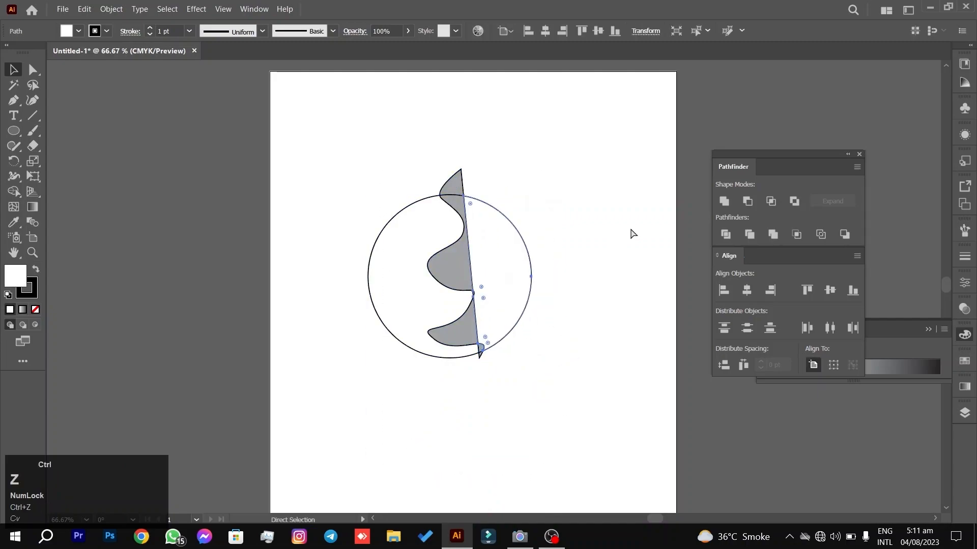
{"action": "key", "text": "ctrl+z"}
{"action": "key", "text": "ctrl+z"}
{"action": "key", "text": "ctrl+z"}
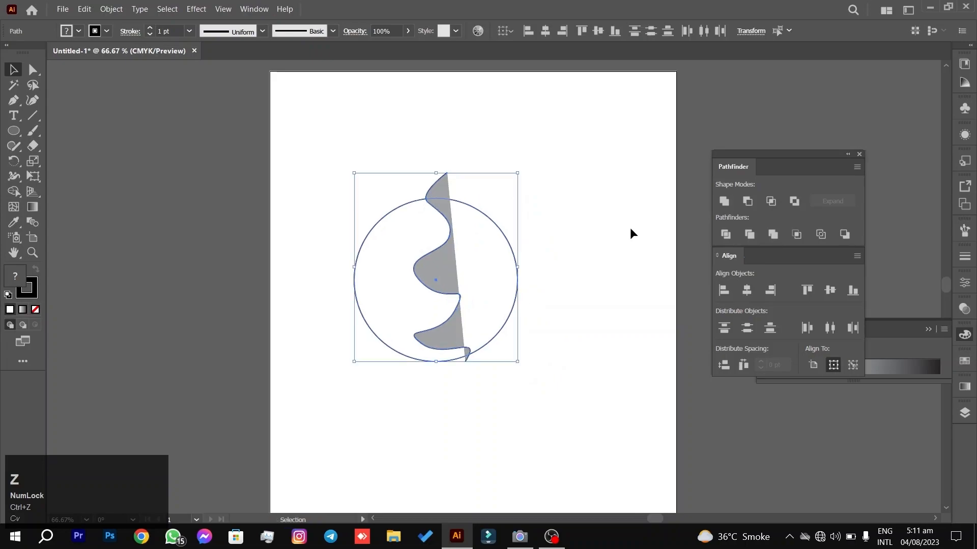
Set the wavy path's fill to None and split the circle along it with Pathfinder Divide.
{"action": "left_click", "coordinate": [647, 225]}
{"action": "left_click", "coordinate": [438, 197]}
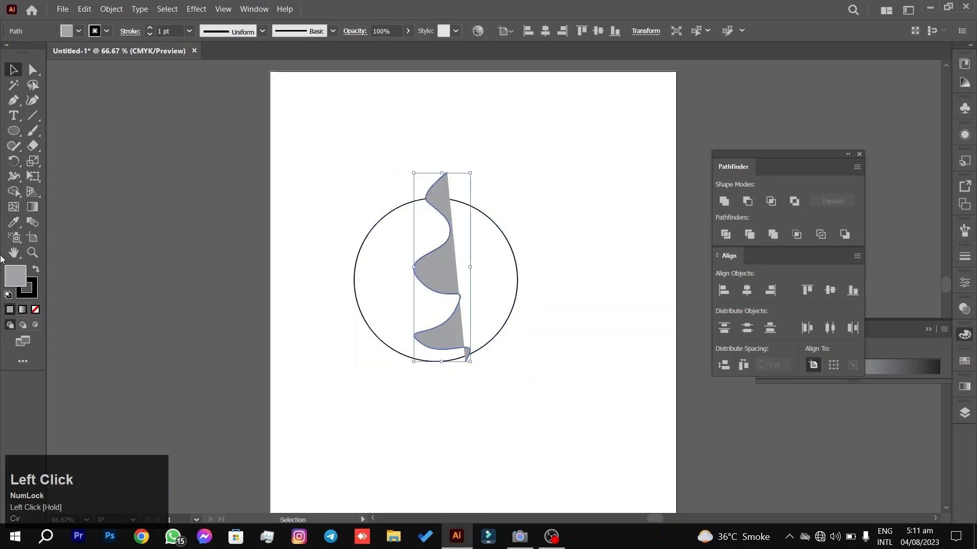
{"action": "left_click", "coordinate": [36, 310]}
{"action": "left_click_drag", "start_coordinate": [289, 205], "coordinate": [394, 333]}
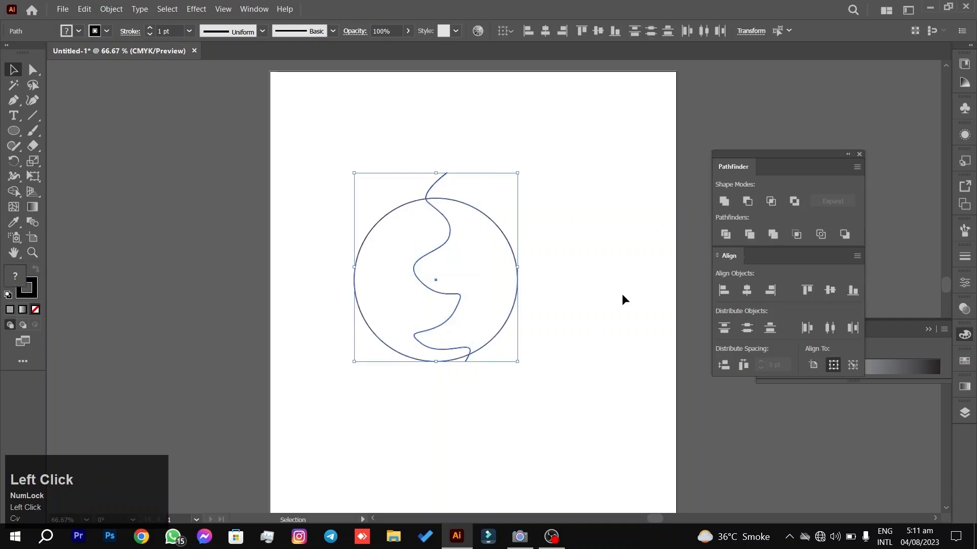
{"action": "left_click", "coordinate": [722, 237]}
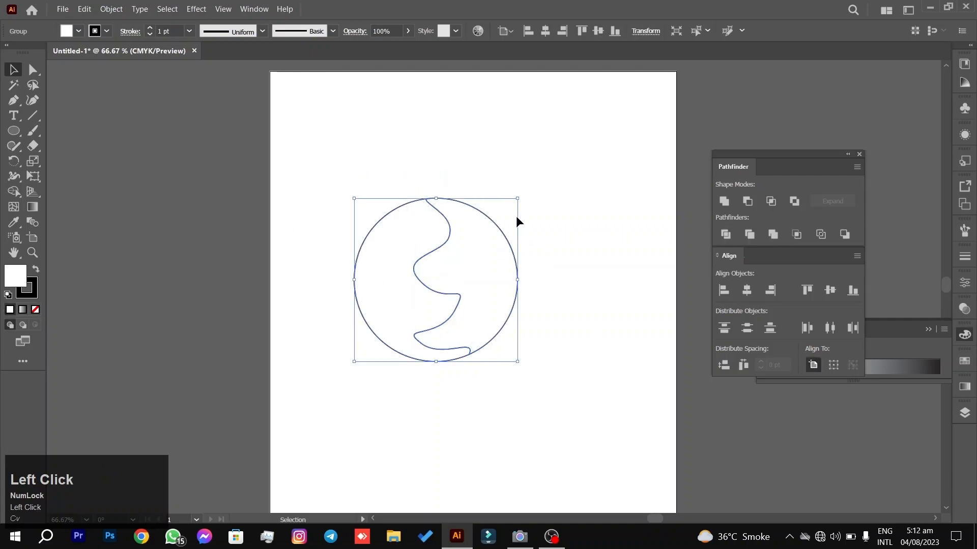
{"action": "right_click", "coordinate": [418, 269]}
{"action": "right_click", "coordinate": [430, 246]}
{"action": "left_click", "coordinate": [443, 255]}
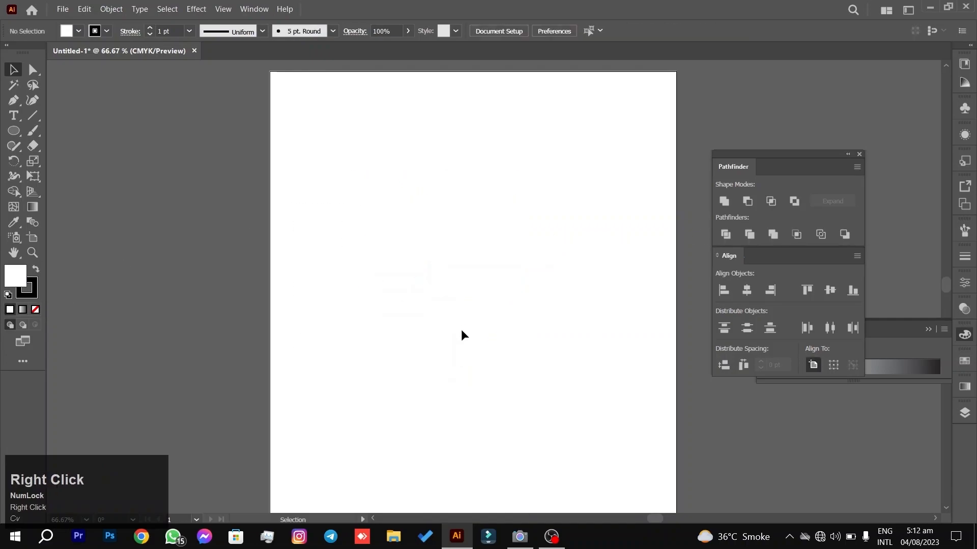
{"action": "key", "text": "ctrl+z"}
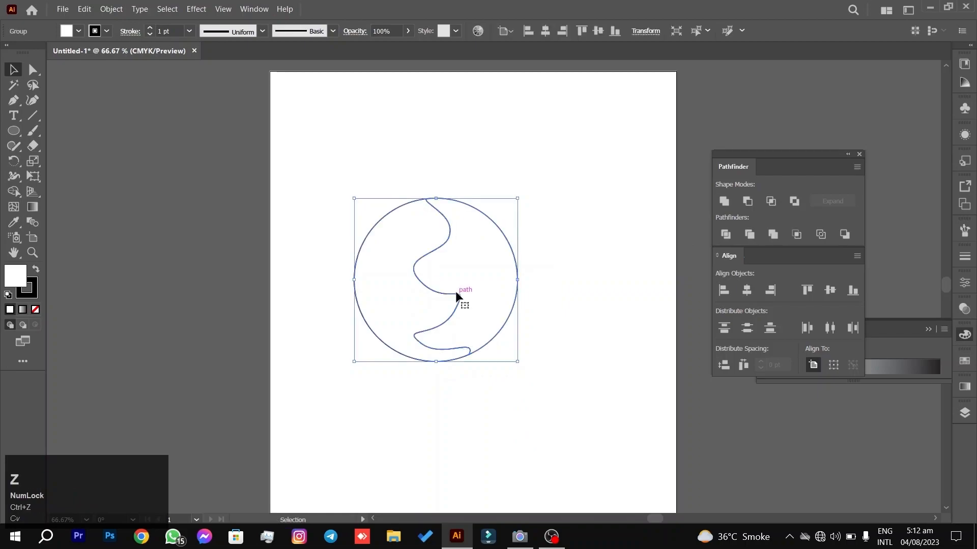
Ungroup the divided circle, move its right piece to the right, and fit the left piece back against the wavy edge.
{"action": "right_click", "coordinate": [457, 294]}
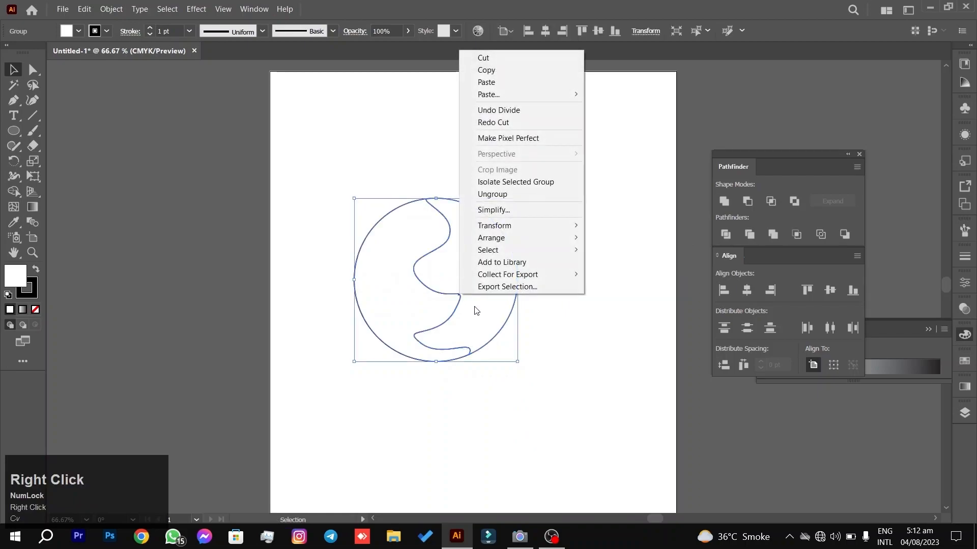
{"action": "left_click", "coordinate": [492, 195]}
{"action": "left_click", "coordinate": [514, 199]}
{"action": "left_click_drag", "start_coordinate": [478, 271], "coordinate": [534, 260]}
{"action": "left_click_drag", "start_coordinate": [366, 251], "coordinate": [426, 239]}
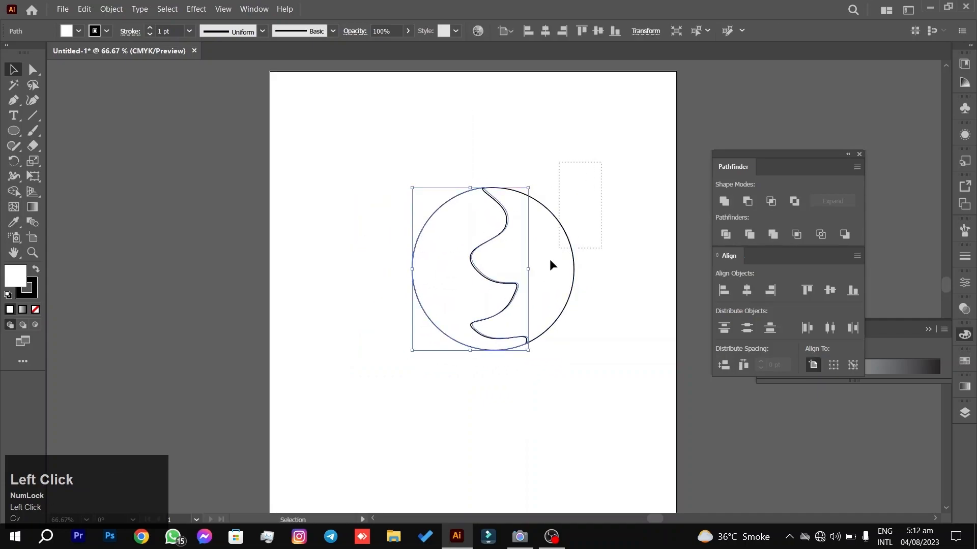
Select both wavy-edged circle pieces and delete them from the artboard.
{"action": "left_click", "coordinate": [547, 243], "text": "shift"}
{"action": "left_click_drag", "start_coordinate": [560, 236], "coordinate": [249, 248]}
{"action": "left_click_drag", "start_coordinate": [364, 350], "coordinate": [264, 351]}
{"action": "key", "text": "Delete"}
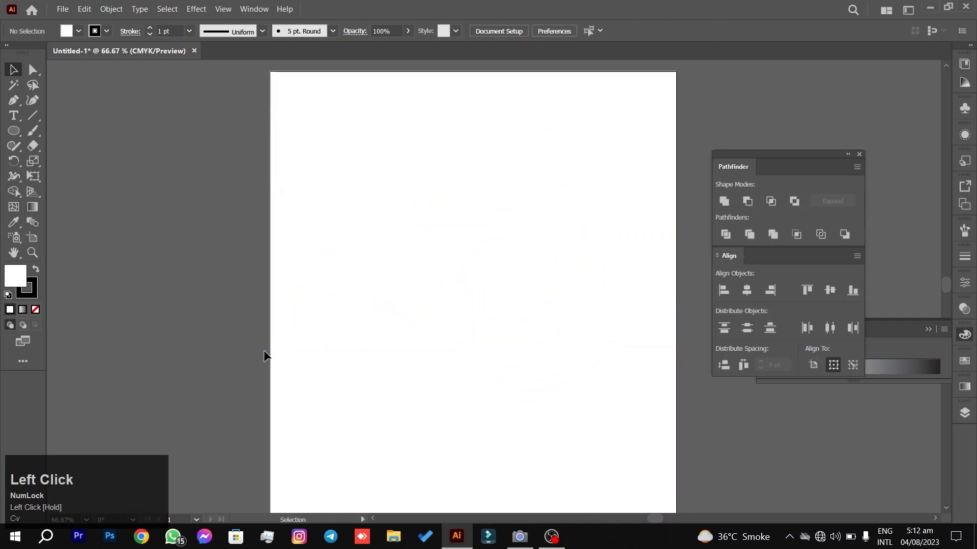
Draw a new circle on the upper left part of the empty artboard with the Ellipse tool.
{"action": "scroll", "coordinate": [361, 244], "scroll_direction": "down", "scroll_amount": 2}
{"action": "scroll", "coordinate": [406, 256], "scroll_direction": "up", "scroll_amount": 1}
{"action": "left_click_drag", "start_coordinate": [418, 238], "coordinate": [436, 205]}
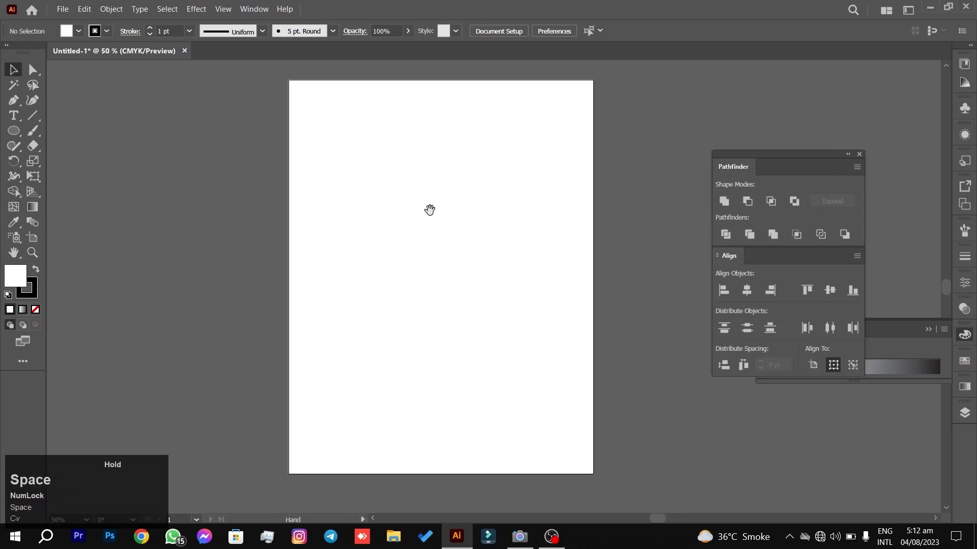
{"action": "right_click", "coordinate": [12, 134]}
{"action": "left_click", "coordinate": [13, 135]}
{"action": "mouse_move", "coordinate": [352, 159]}
{"action": "left_mouse_down"}
{"action": "mouse_move", "coordinate": [444, 233]}
{"action": "mouse_move", "coordinate": [447, 254]}
{"action": "left_mouse_up"}
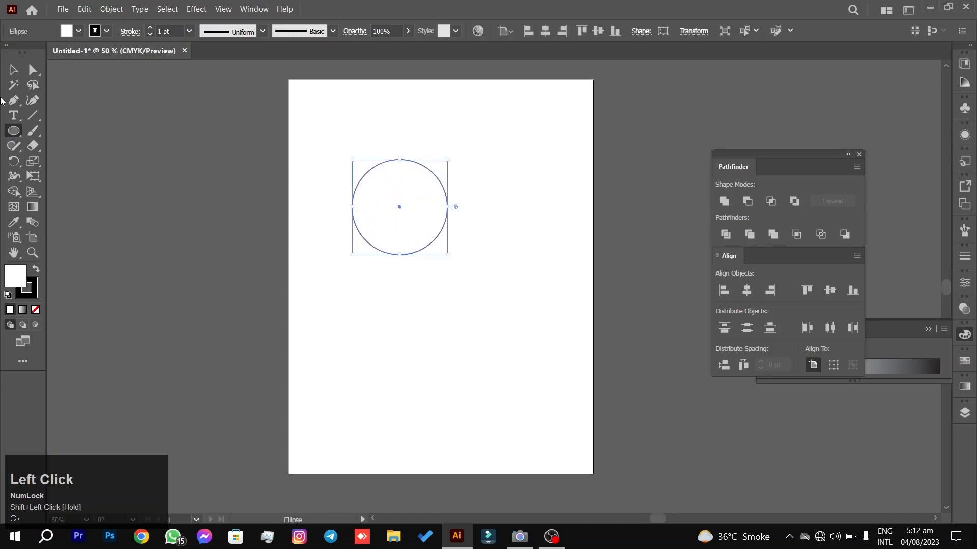
Duplicate the circle four times into a staggered, overlapping cluster of five circles and deselect them.
{"action": "left_click", "coordinate": [10, 73]}
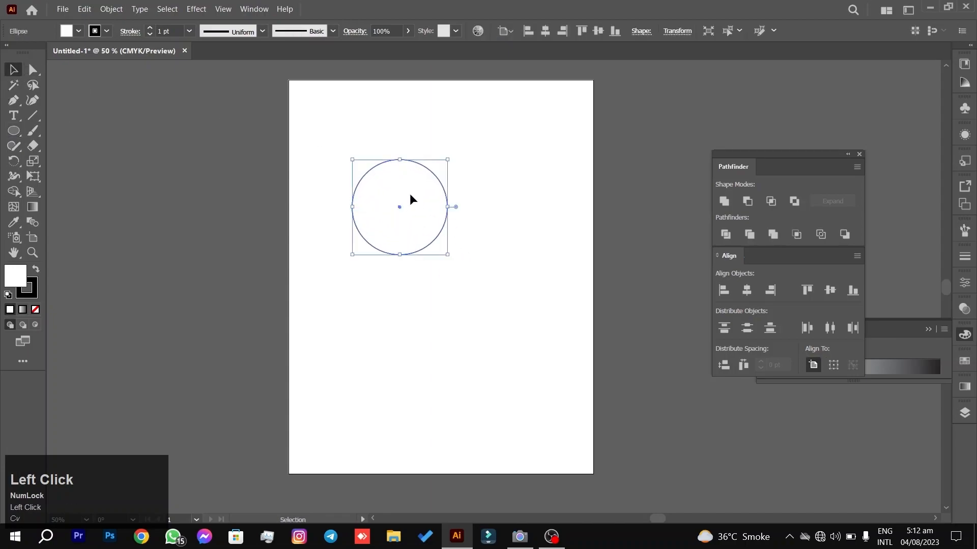
{"action": "left_click_drag", "start_coordinate": [410, 195], "coordinate": [429, 335]}
{"action": "left_click_drag", "start_coordinate": [525, 172], "coordinate": [303, 444]}
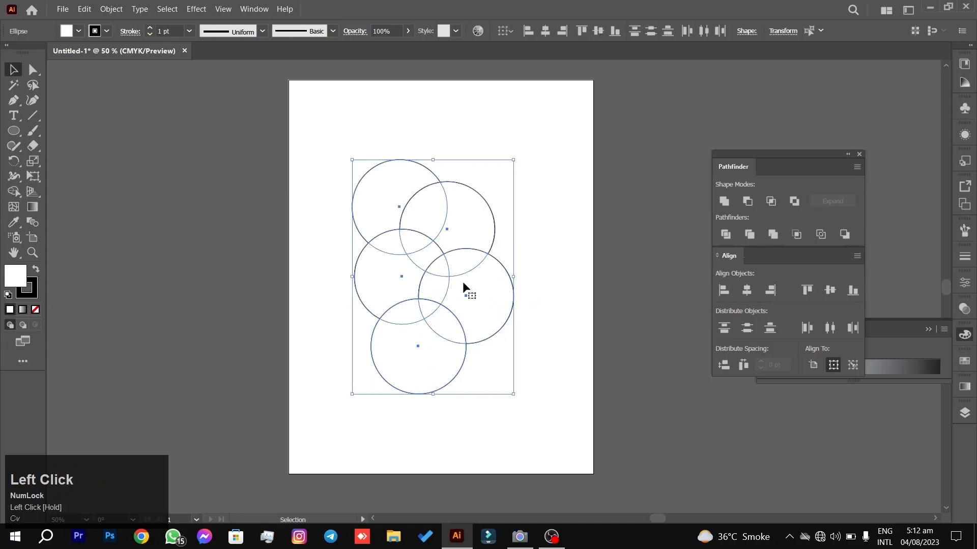
{"action": "left_click", "coordinate": [512, 248]}
Try Pathfinder Trim on the uppermost circle alone and nudge it slightly.
{"action": "scroll", "coordinate": [526, 265], "scroll_direction": "up", "scroll_amount": 1}
{"action": "left_click_drag", "start_coordinate": [558, 230], "coordinate": [598, 224]}
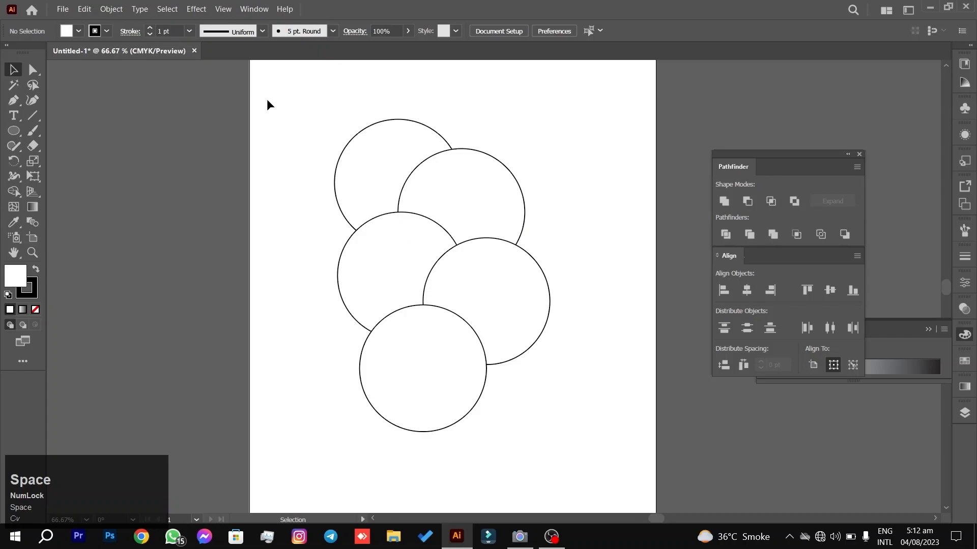
{"action": "left_click", "coordinate": [386, 148]}
{"action": "left_click", "coordinate": [753, 236]}
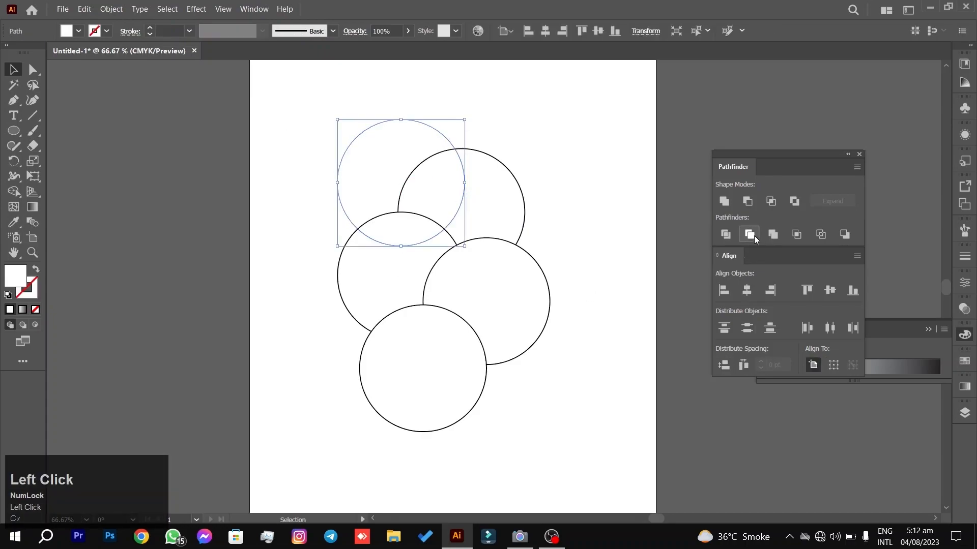
{"action": "left_click", "coordinate": [474, 144]}
{"action": "left_click_drag", "start_coordinate": [379, 107], "coordinate": [381, 113]}
{"action": "left_click_drag", "start_coordinate": [400, 168], "coordinate": [401, 169]}
Undo the trim and the nudges of the uppermost circle and deselect it.
{"action": "key", "text": "ctrl+z"}
{"action": "key", "text": "ctrl"}
{"action": "key", "text": "ctrl+z"}
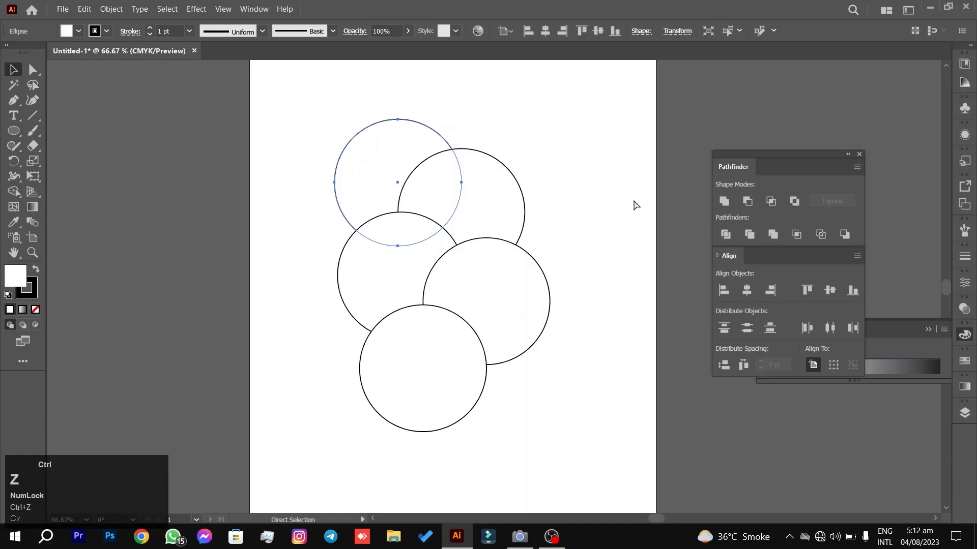
{"action": "left_click", "coordinate": [577, 150]}
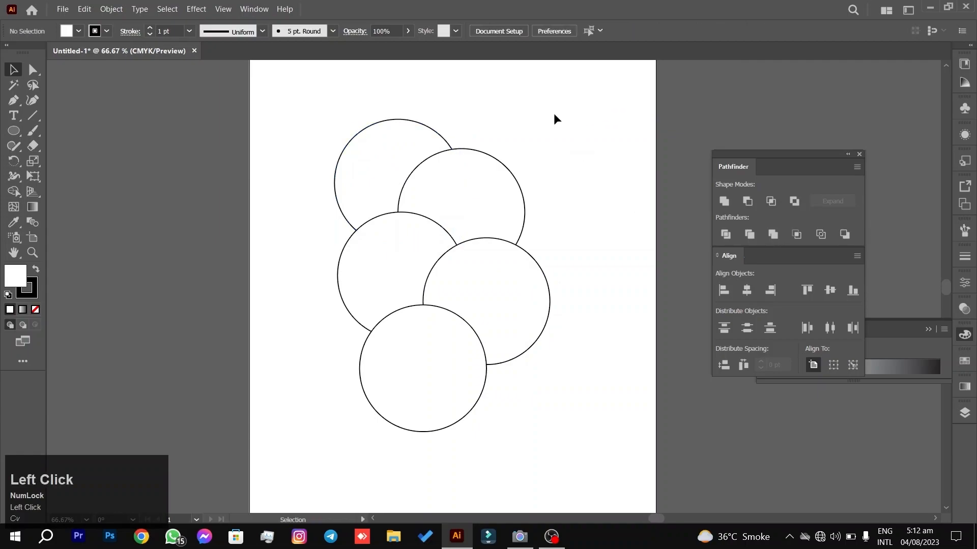
Switch the color spectrum from Grayscale to RGB and fill the uppermost circle with light blue.
{"action": "left_click_drag", "start_coordinate": [428, 150], "coordinate": [320, 116]}
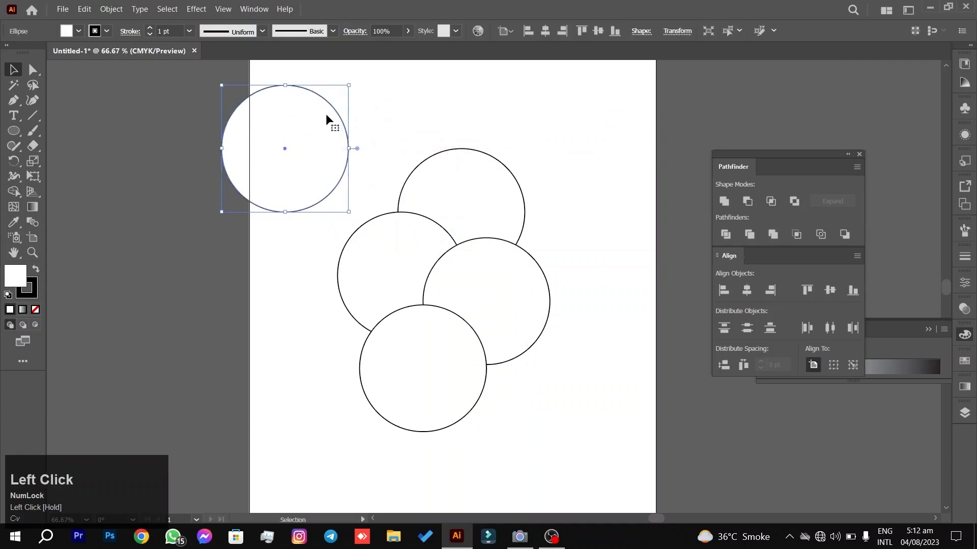
{"action": "key", "text": "ctrl+z"}
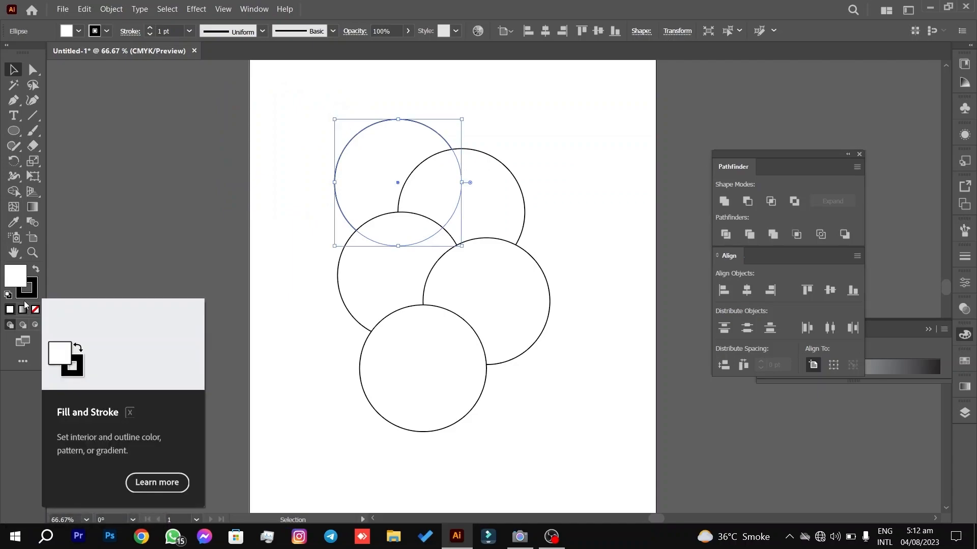
{"action": "left_click", "coordinate": [965, 335]}
{"action": "left_click", "coordinate": [965, 335]}
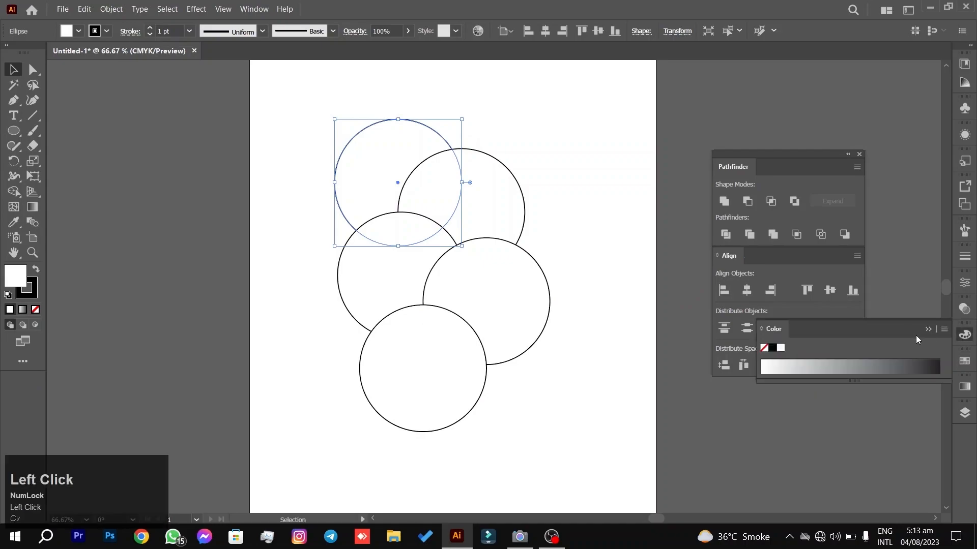
{"action": "left_click_drag", "start_coordinate": [917, 338], "coordinate": [695, 337]}
{"action": "left_click", "coordinate": [721, 328]}
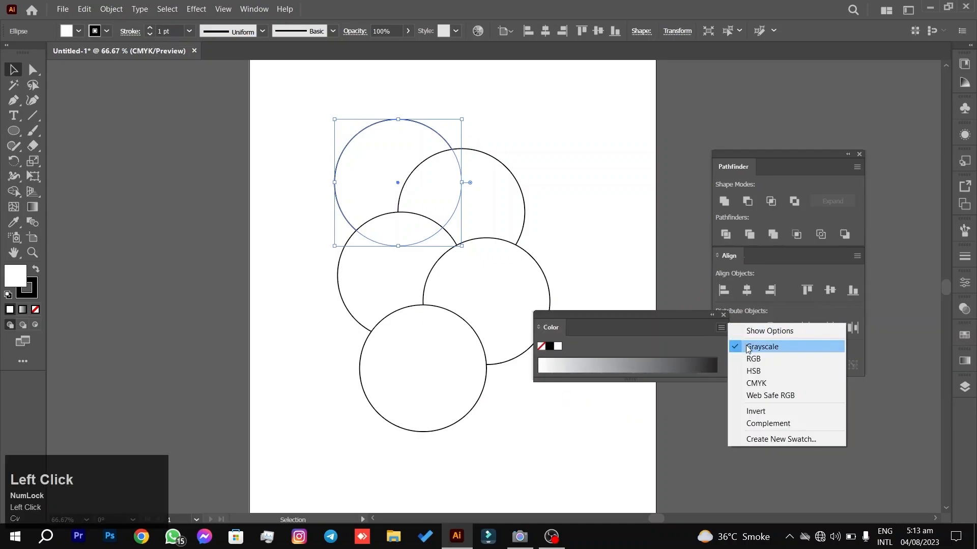
{"action": "left_click", "coordinate": [751, 359]}
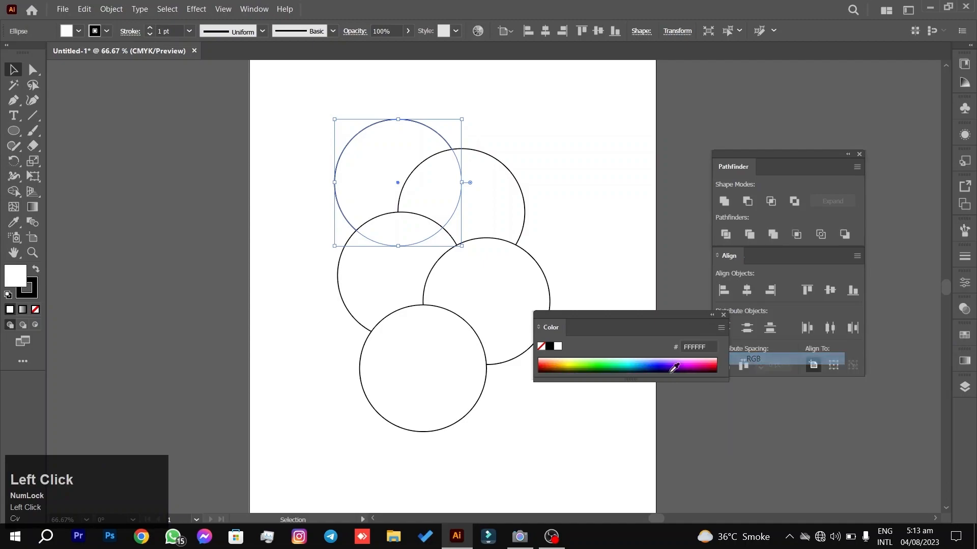
{"action": "left_click", "coordinate": [630, 362]}
Fill the second circle from the top with orange-red D44400, using the RGB color spectrum.
{"action": "left_click", "coordinate": [513, 203]}
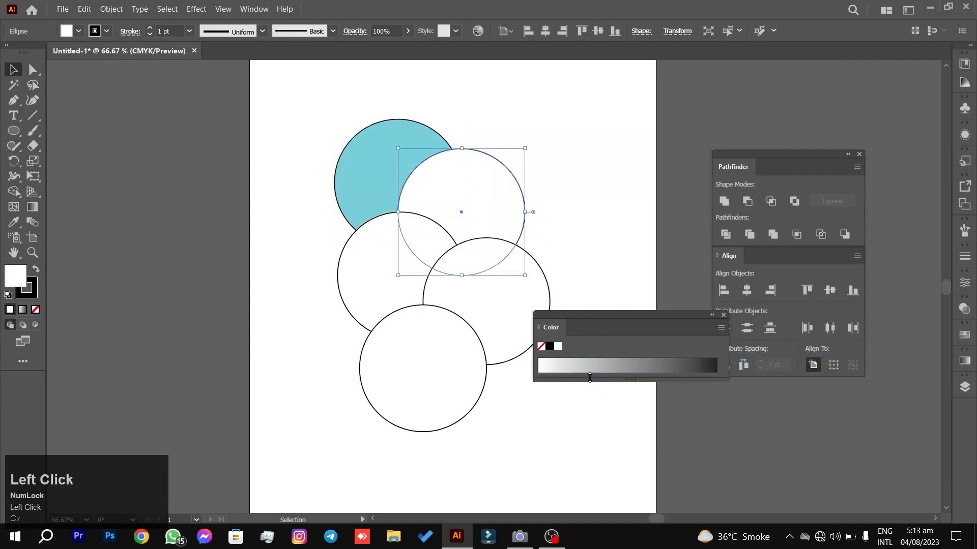
{"action": "left_click", "coordinate": [721, 330]}
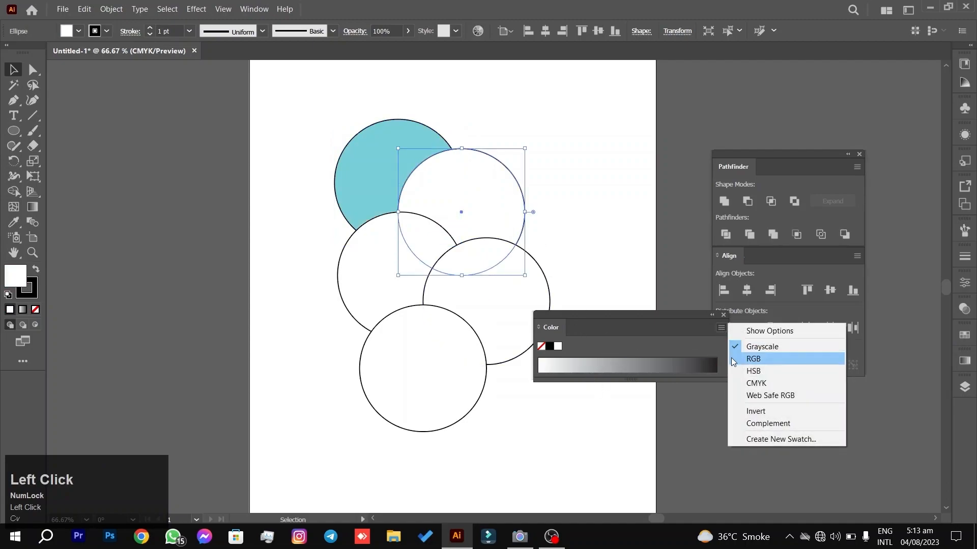
{"action": "left_click", "coordinate": [748, 359]}
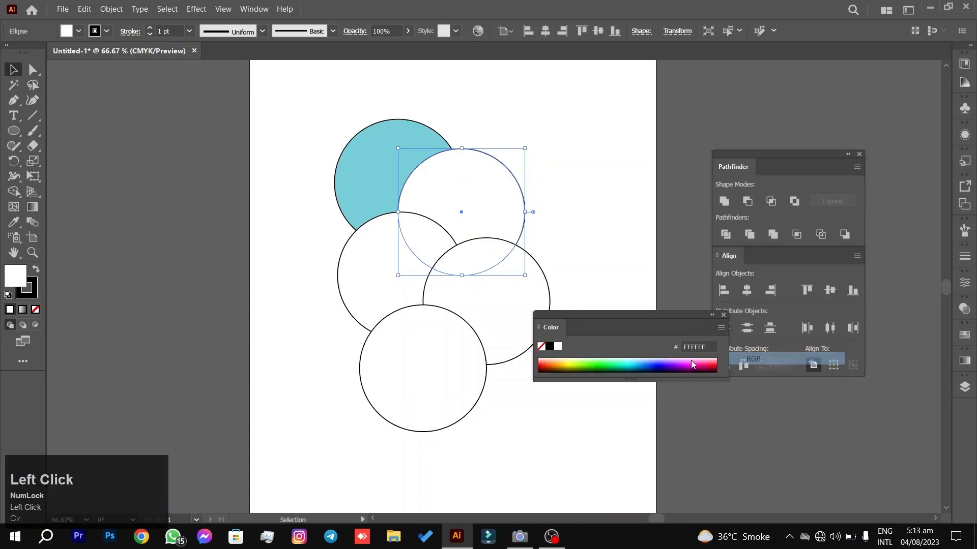
{"action": "left_click_drag", "start_coordinate": [563, 362], "coordinate": [549, 362]}
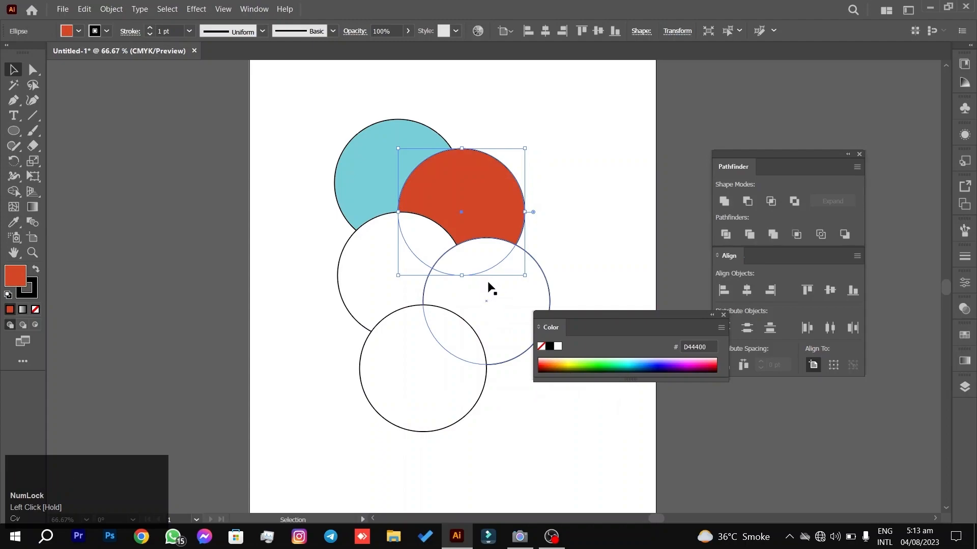
Fill the middle circle on the cluster's left side with dark blue, using the RGB color spectrum.
{"action": "left_click", "coordinate": [351, 272]}
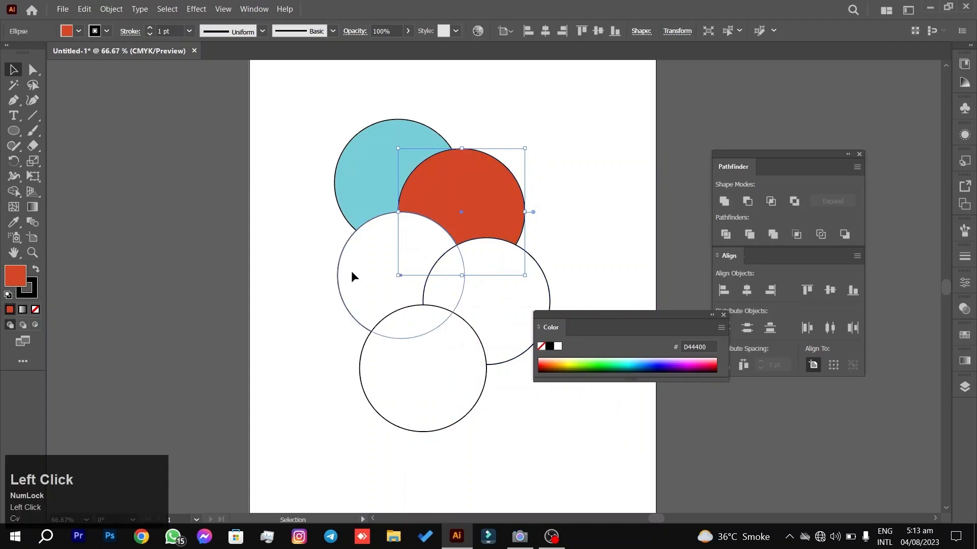
{"action": "left_click", "coordinate": [721, 328]}
{"action": "left_click", "coordinate": [745, 358]}
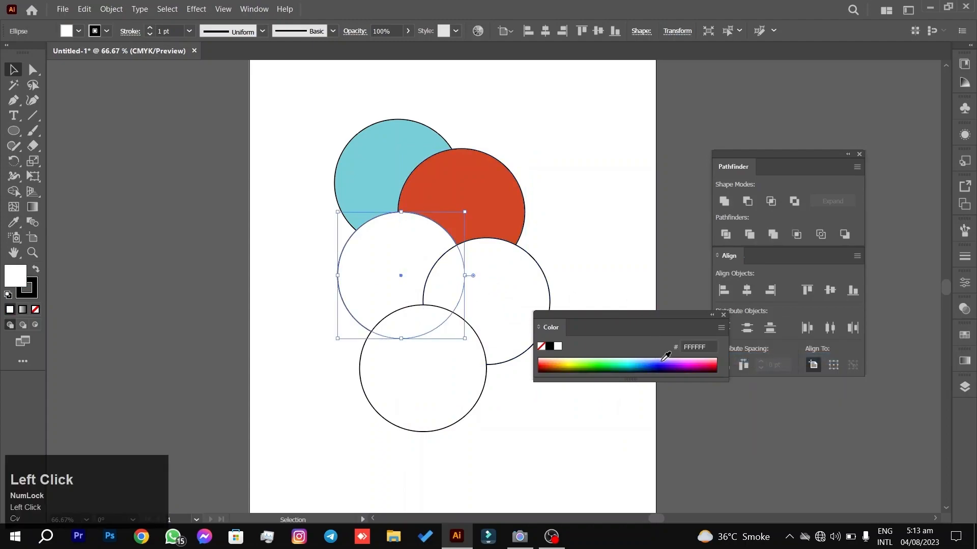
{"action": "left_click", "coordinate": [662, 359]}
Fill the fourth circle, right of the dark blue one, with magenta FF00EA in RGB.
{"action": "left_click", "coordinate": [516, 281]}
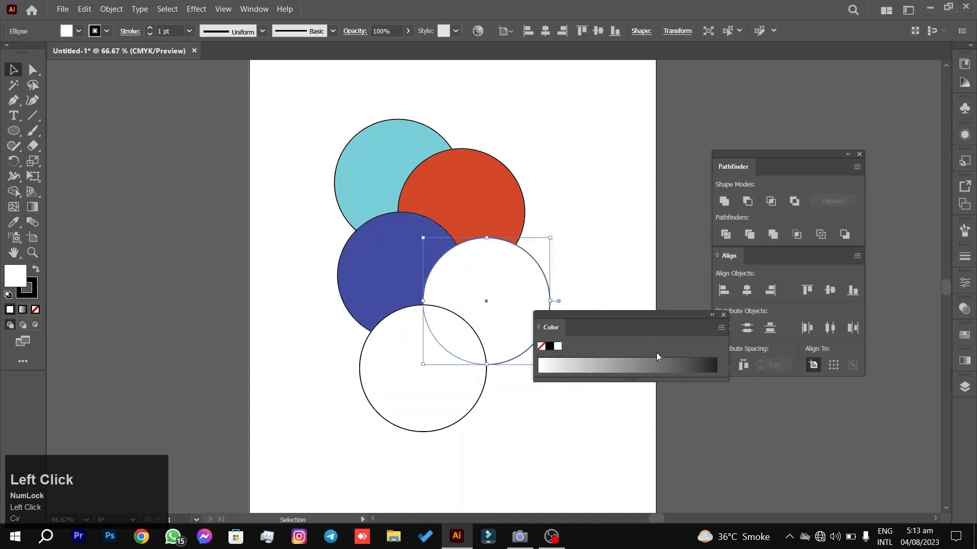
{"action": "left_click", "coordinate": [721, 329]}
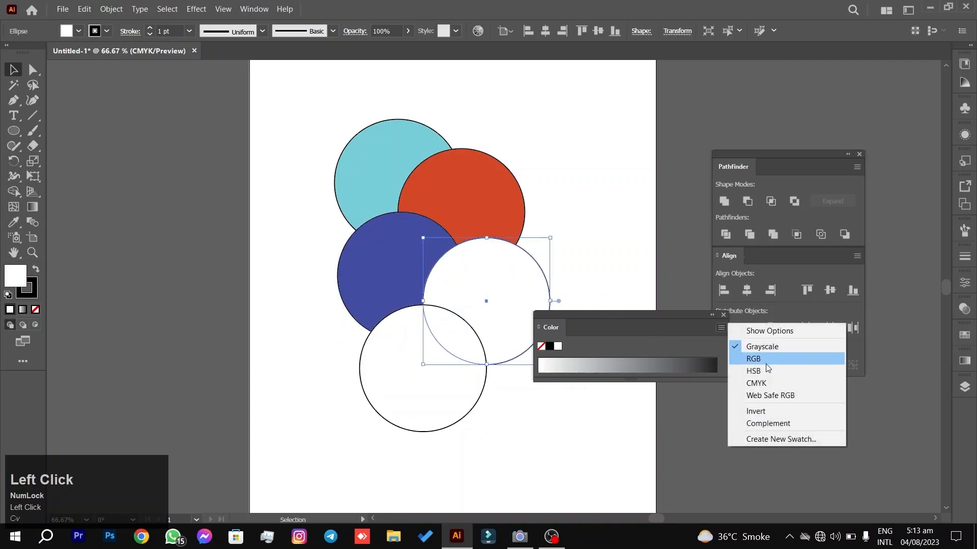
{"action": "left_click", "coordinate": [767, 359]}
{"action": "left_click_drag", "start_coordinate": [682, 355], "coordinate": [718, 353]}
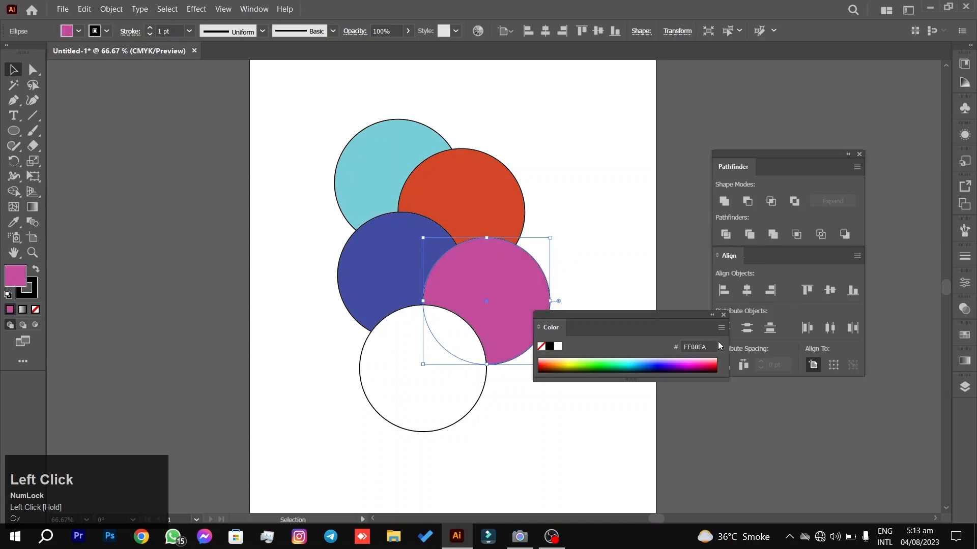
Fill the lowest circle with yellow FFC42A, using the RGB color spectrum.
{"action": "left_click", "coordinate": [414, 361]}
{"action": "left_click", "coordinate": [721, 329]}
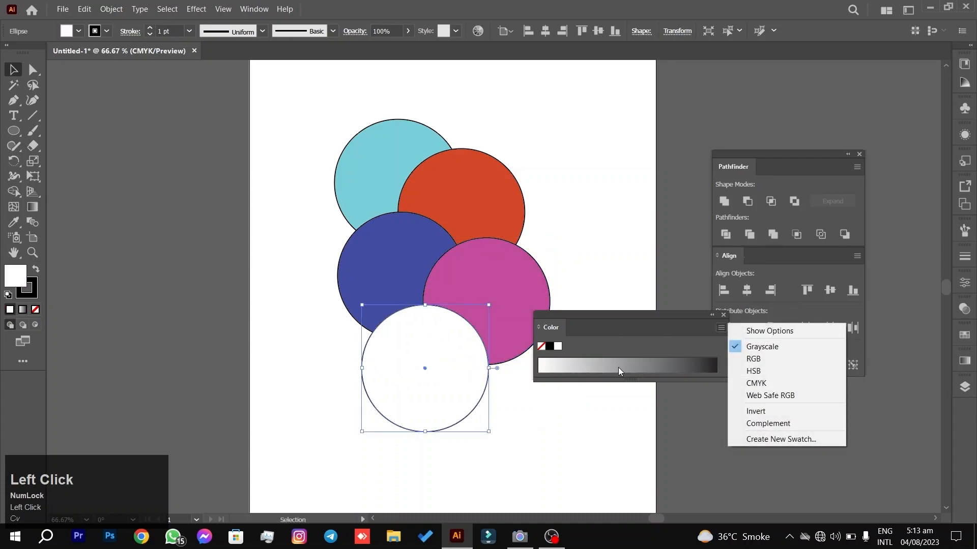
{"action": "left_click", "coordinate": [753, 359]}
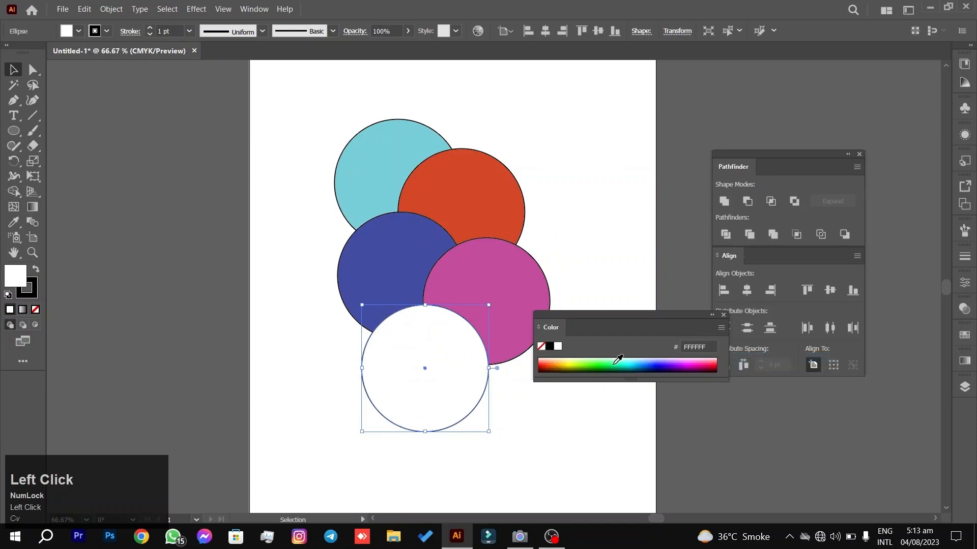
{"action": "left_click_drag", "start_coordinate": [589, 357], "coordinate": [559, 364]}
{"action": "left_click", "coordinate": [595, 246]}
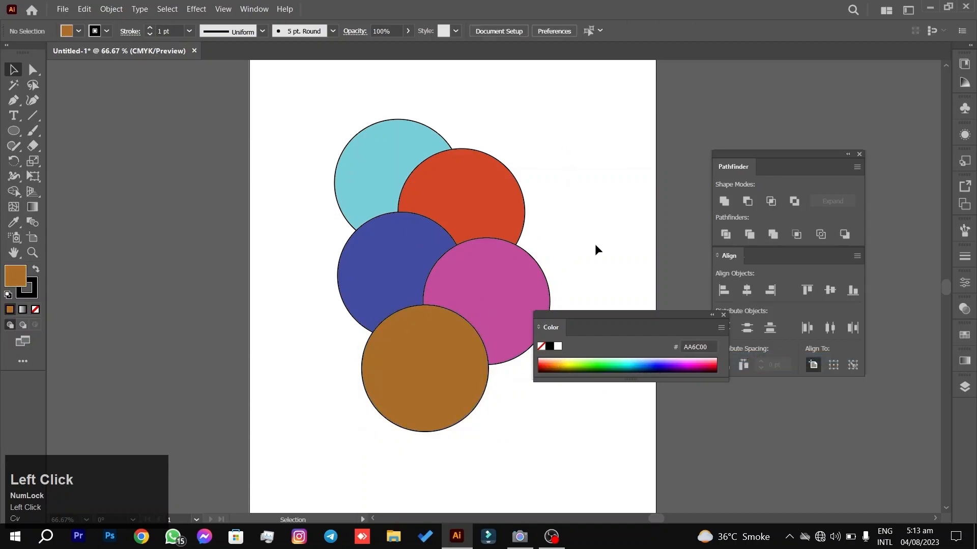
{"action": "left_click", "coordinate": [477, 353]}
{"action": "left_click_drag", "start_coordinate": [562, 359], "coordinate": [564, 357]}
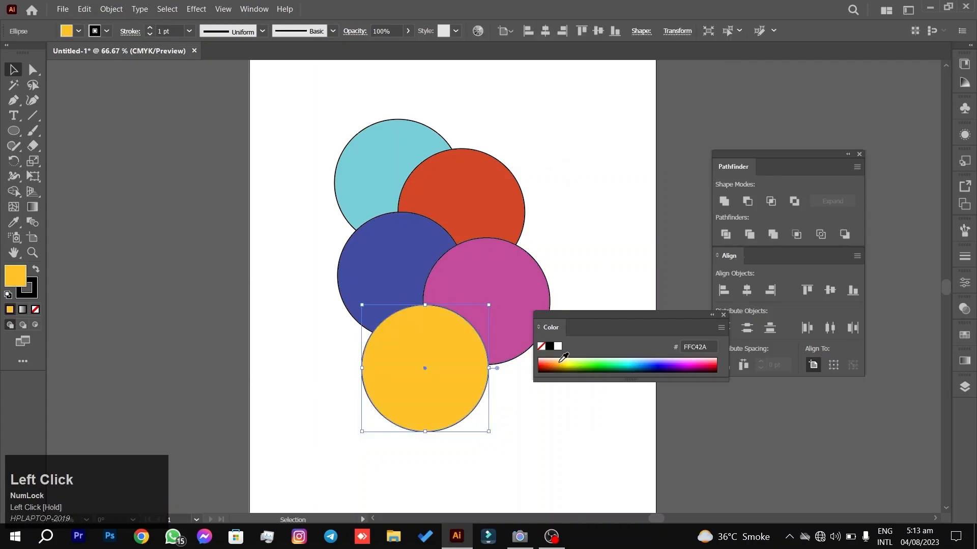
Remove the stroke from all five colored circles and deselect them.
{"action": "left_click_drag", "start_coordinate": [283, 111], "coordinate": [471, 467]}
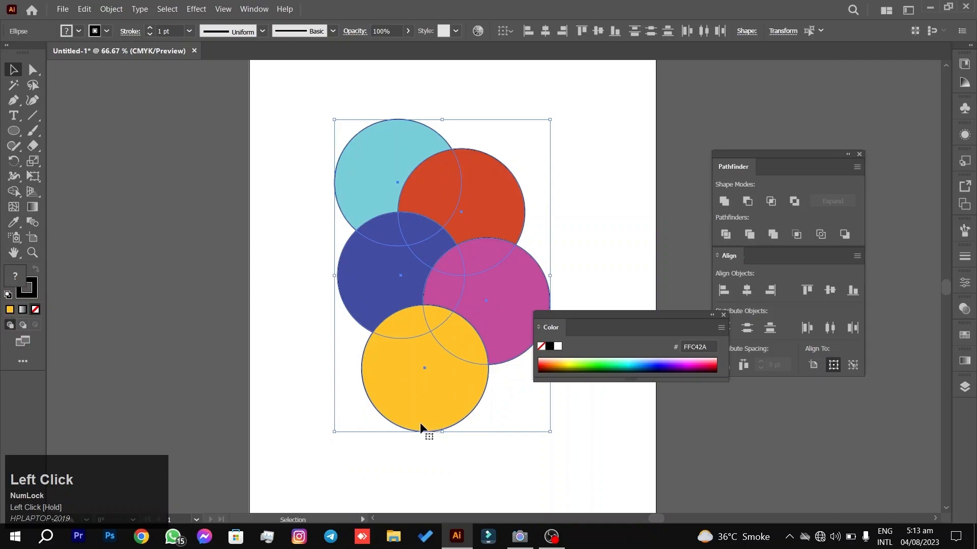
{"action": "key", "text": "x"}
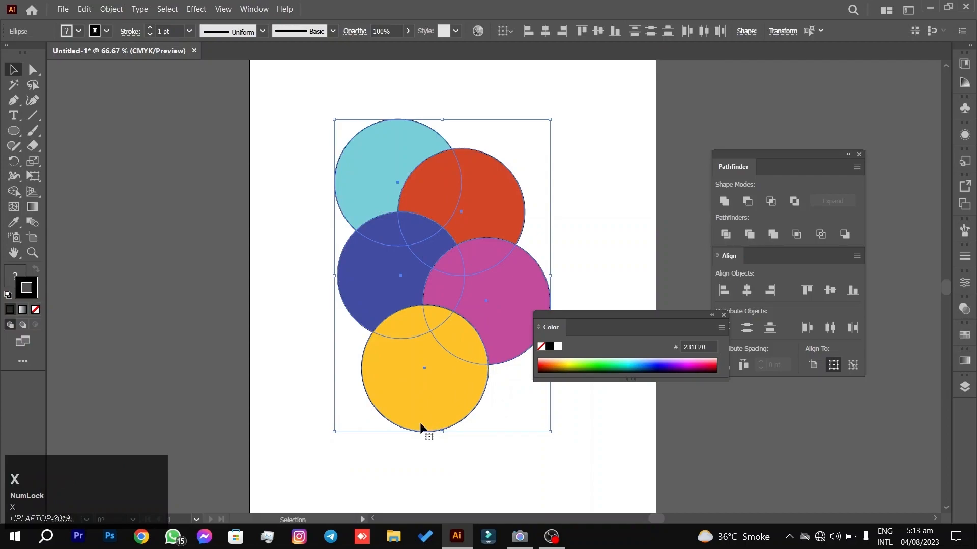
{"action": "key", "text": "slash"}
{"action": "left_click", "coordinate": [291, 239]}
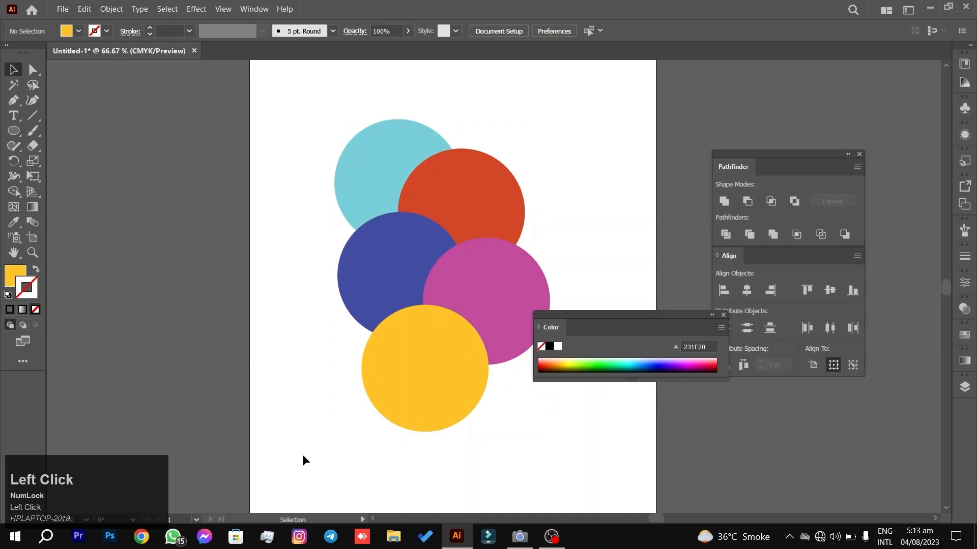
Dock the Color, Swatches and Gradient panels beneath Layers in the collapsed panel column.
{"action": "left_click_drag", "start_coordinate": [595, 312], "coordinate": [967, 334]}
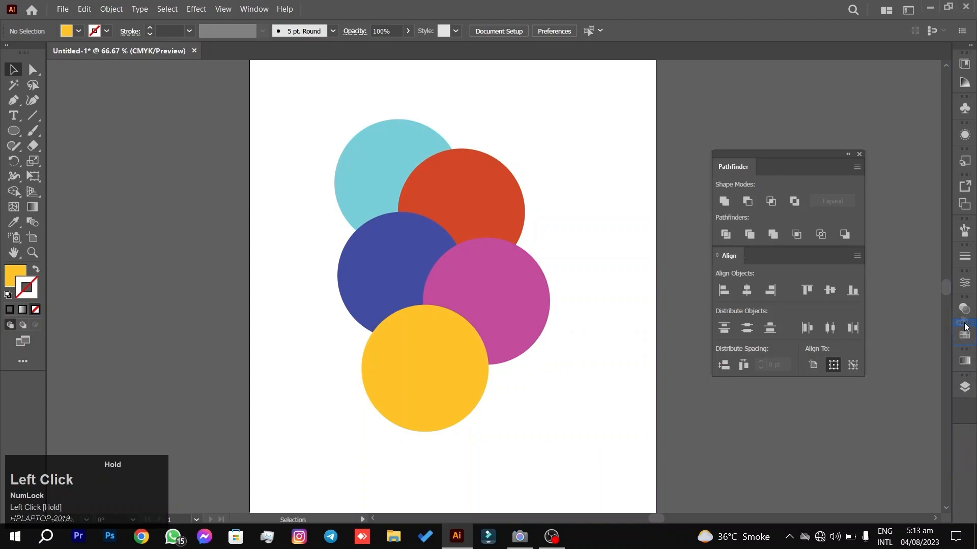
{"action": "left_click_drag", "start_coordinate": [917, 318], "coordinate": [917, 317]}
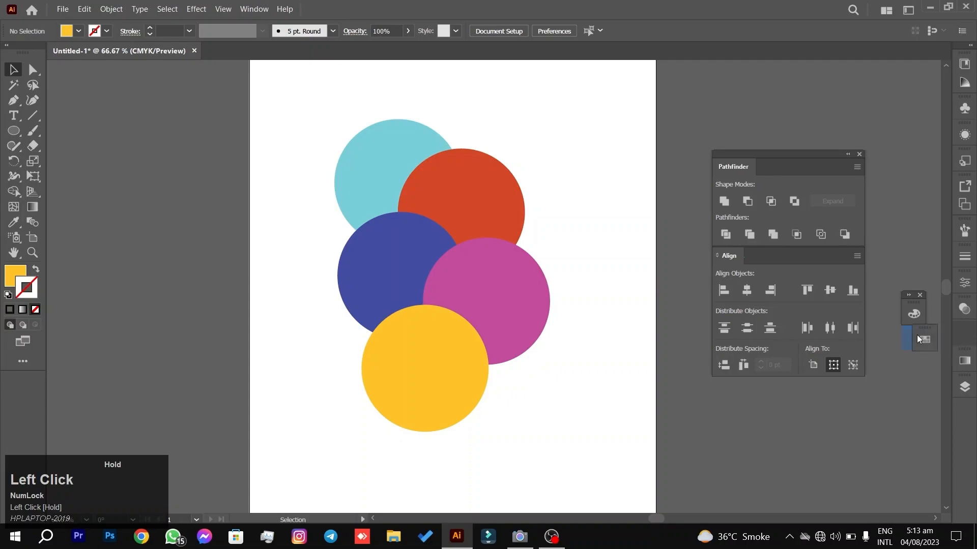
{"action": "left_click_drag", "start_coordinate": [911, 336], "coordinate": [911, 363]}
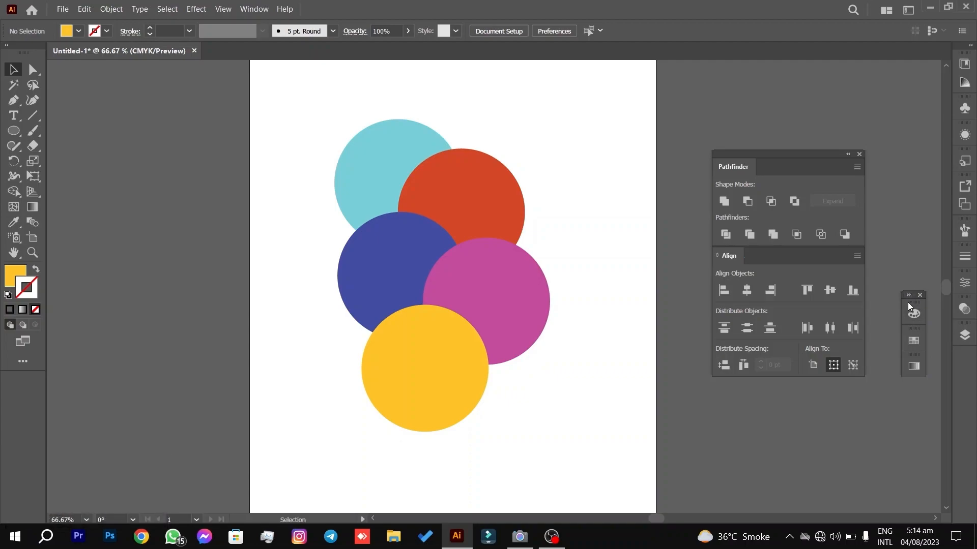
{"action": "mouse_move", "coordinate": [906, 301]}
{"action": "left_mouse_down"}
{"action": "mouse_move", "coordinate": [925, 306]}
{"action": "mouse_move", "coordinate": [911, 305]}
{"action": "left_mouse_up"}
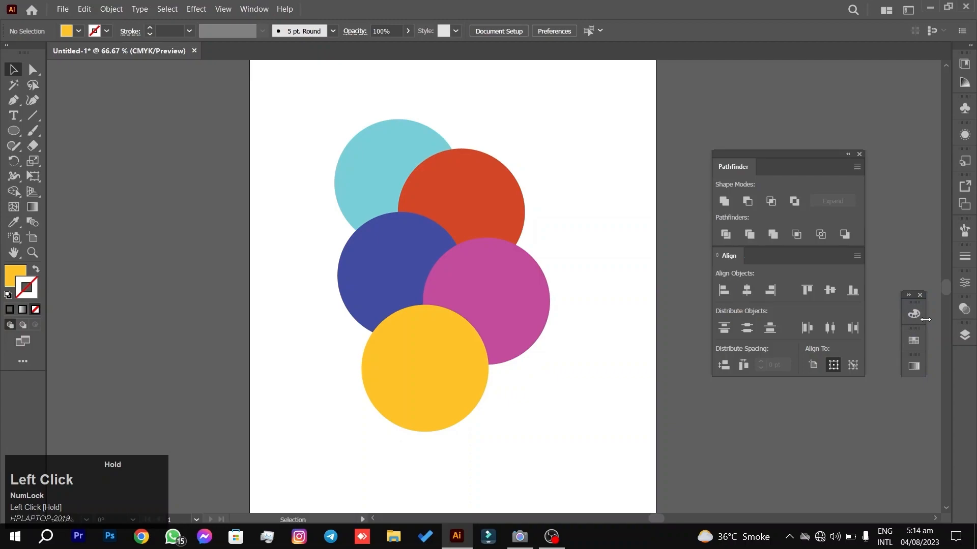
{"action": "left_click_drag", "start_coordinate": [907, 304], "coordinate": [924, 326]}
{"action": "left_click_drag", "start_coordinate": [961, 361], "coordinate": [962, 362]}
{"action": "left_click_drag", "start_coordinate": [912, 310], "coordinate": [963, 385]}
{"action": "left_click_drag", "start_coordinate": [917, 304], "coordinate": [964, 410]}
{"action": "left_click_drag", "start_coordinate": [517, 112], "coordinate": [320, 401]}
{"action": "left_click", "coordinate": [557, 237]}
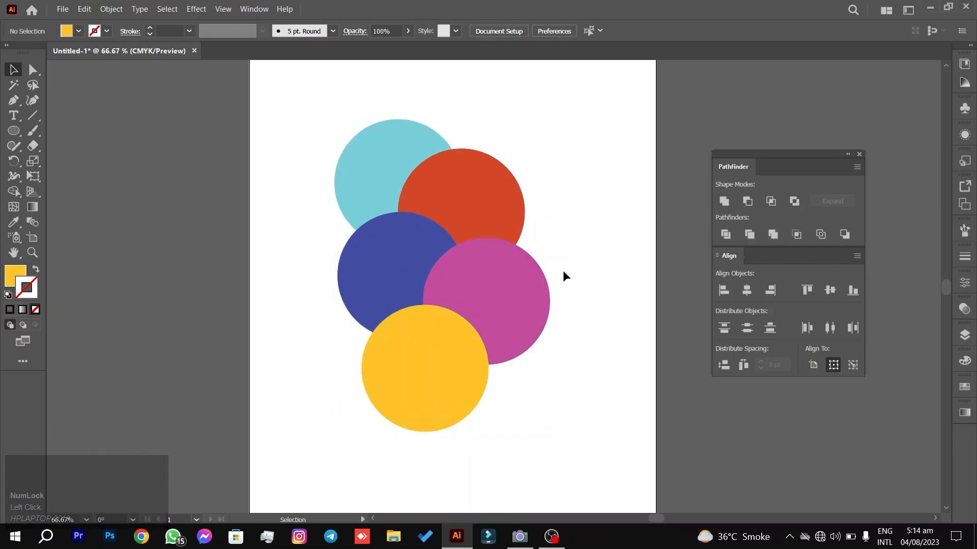
{"action": "scroll", "coordinate": [563, 276], "scroll_direction": "up", "scroll_amount": 2, "text": "alt"}
{"action": "scroll", "coordinate": [563, 276], "scroll_direction": "down", "scroll_amount": 1, "text": "alt"}
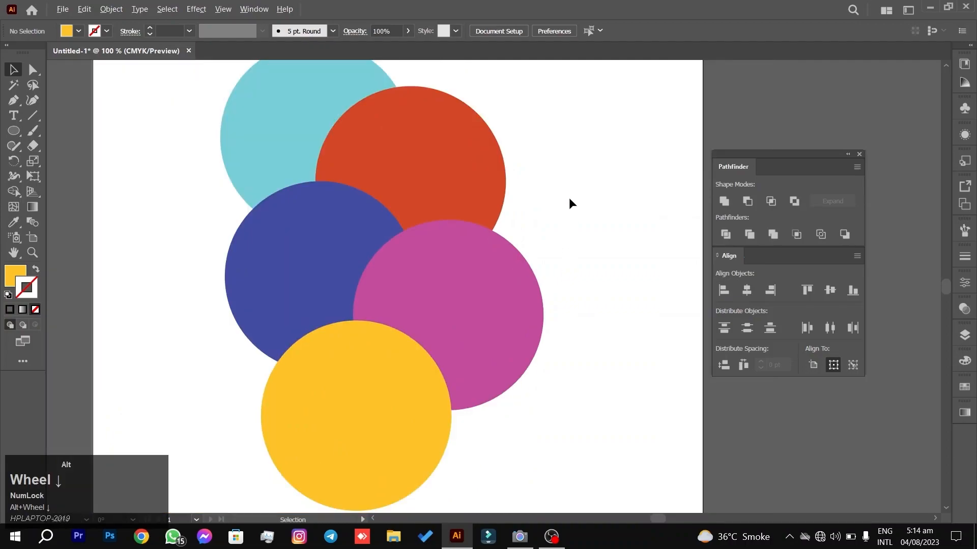
{"action": "scroll", "coordinate": [569, 203], "scroll_direction": "down", "scroll_amount": 1, "text": "alt"}
{"action": "left_click_drag", "start_coordinate": [577, 161], "coordinate": [604, 168]}
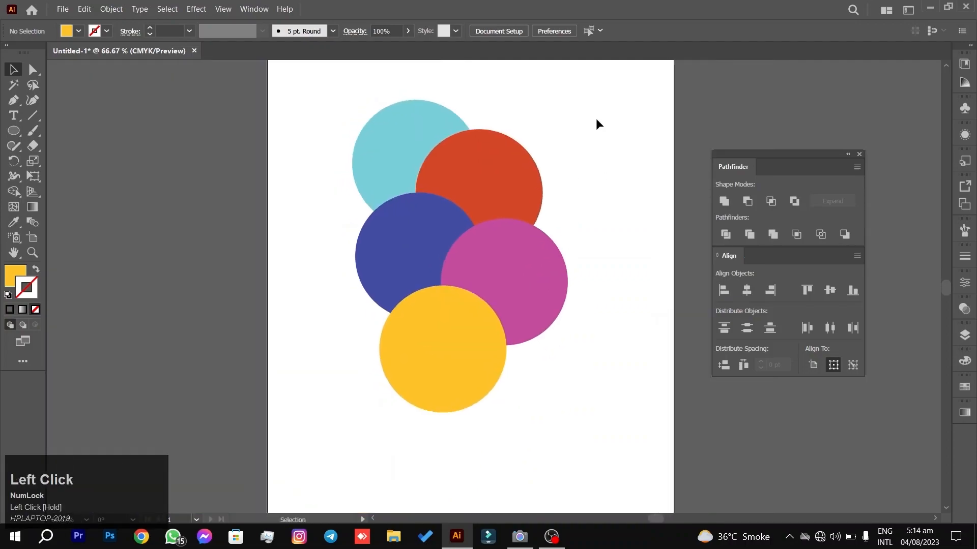
{"action": "left_click_drag", "start_coordinate": [595, 120], "coordinate": [423, 383]}
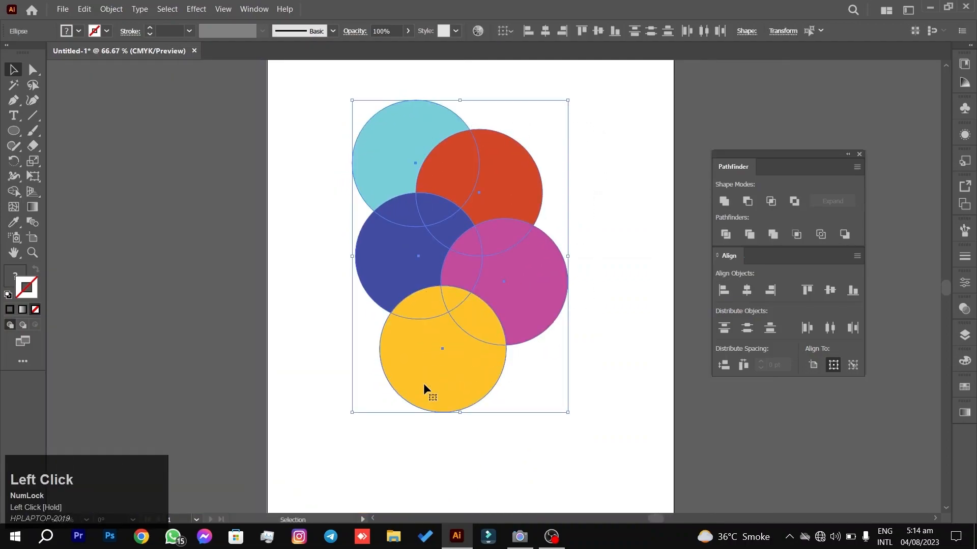
{"action": "left_click_drag", "start_coordinate": [621, 126], "coordinate": [427, 372]}
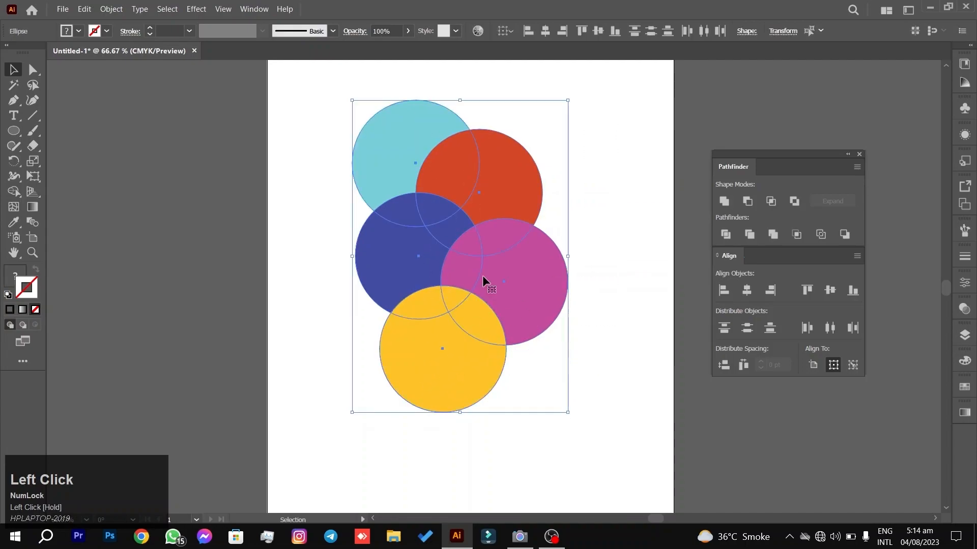
{"action": "left_click", "coordinate": [634, 124]}
{"action": "left_click", "coordinate": [492, 168]}
{"action": "left_click", "coordinate": [545, 123]}
Try moving the light blue circle slightly, undo the move, and clear the selection.
{"action": "left_click_drag", "start_coordinate": [416, 108], "coordinate": [407, 134]}
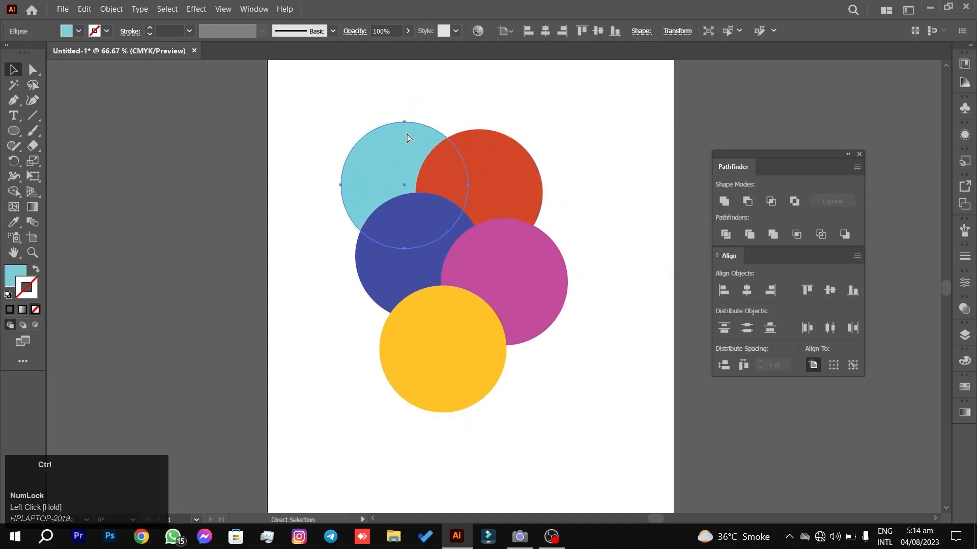
{"action": "key", "text": "ctrl+z"}
{"action": "left_click_drag", "start_coordinate": [301, 96], "coordinate": [544, 431]}
{"action": "mouse_move", "coordinate": [453, 363]}
{"action": "left_mouse_down"}
{"action": "mouse_move", "coordinate": [452, 371]}
{"action": "mouse_move", "coordinate": [447, 361]}
{"action": "left_mouse_up"}
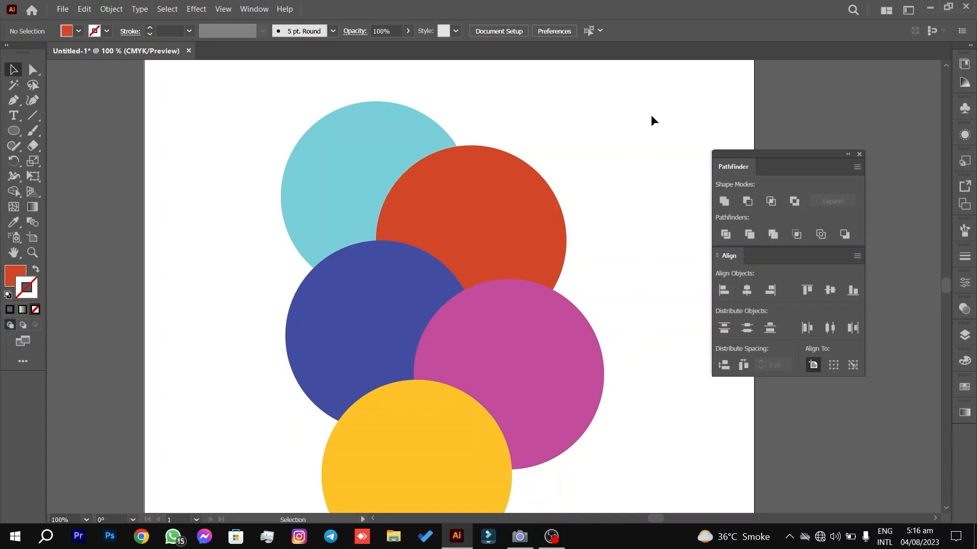
{"action": "left_click", "coordinate": [505, 193]}
{"action": "left_click", "coordinate": [645, 163]}
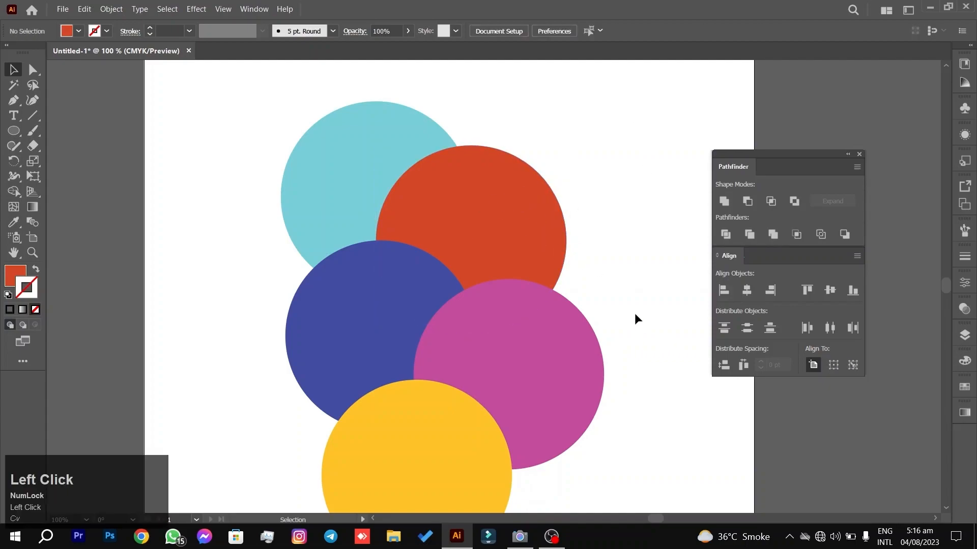
Display the layer list to examine the stacking order of the five circles in Layer 1.
{"action": "scroll", "coordinate": [635, 313], "scroll_direction": "down", "scroll_amount": 1}
{"action": "scroll", "coordinate": [635, 311], "scroll_direction": "down", "scroll_amount": 1}
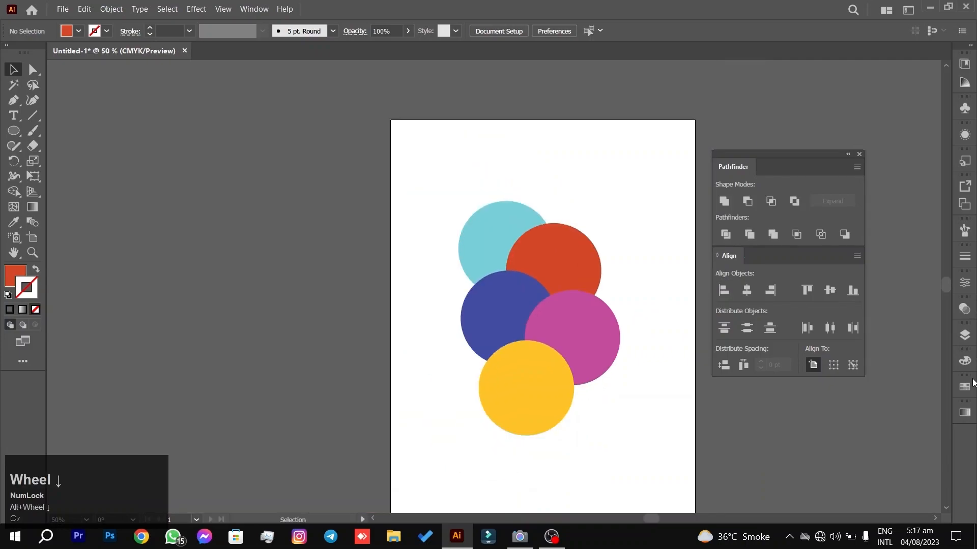
{"action": "left_click", "coordinate": [964, 335]}
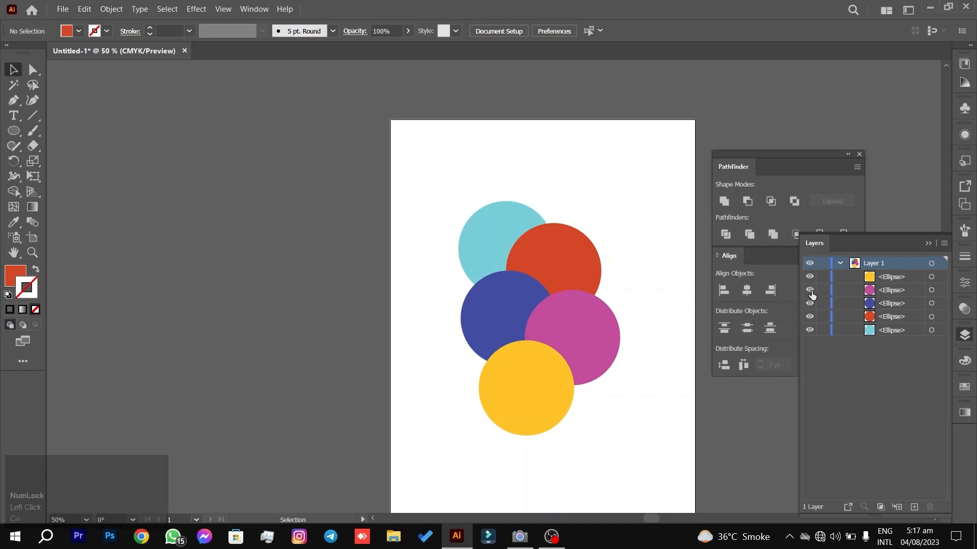
Hide every circle except the dark blue one to view it whole, and show all five circles again.
{"action": "left_click", "coordinate": [809, 317]}
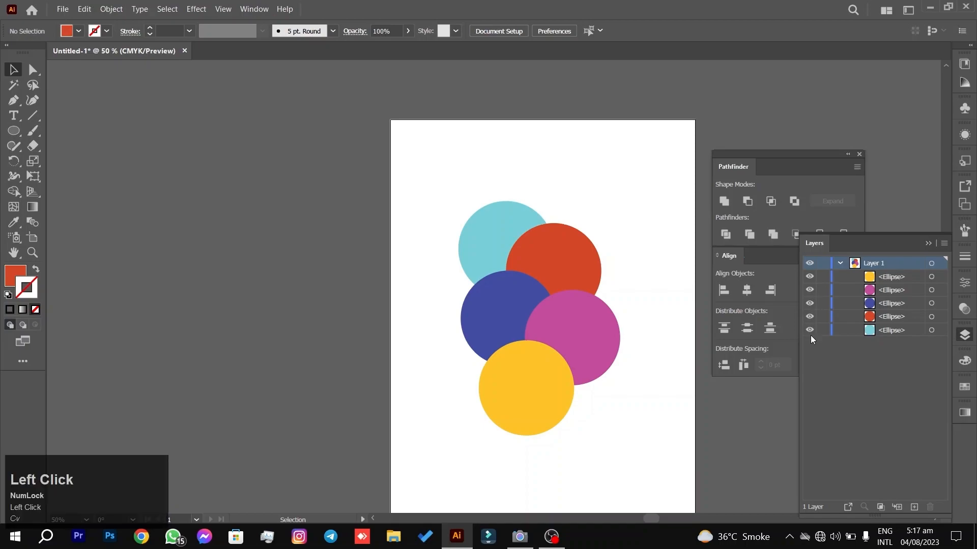
{"action": "left_click", "coordinate": [809, 330]}
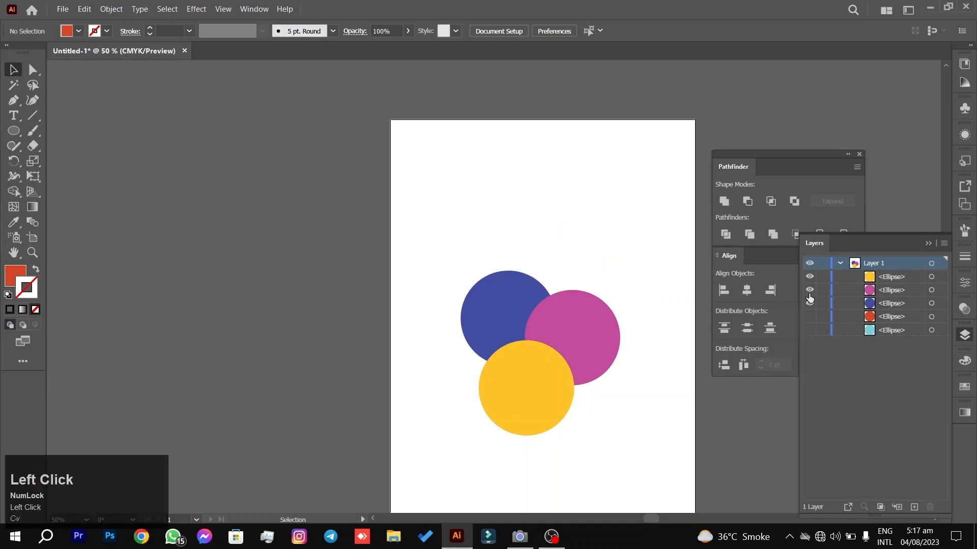
{"action": "left_click", "coordinate": [809, 290]}
{"action": "left_click", "coordinate": [810, 276]}
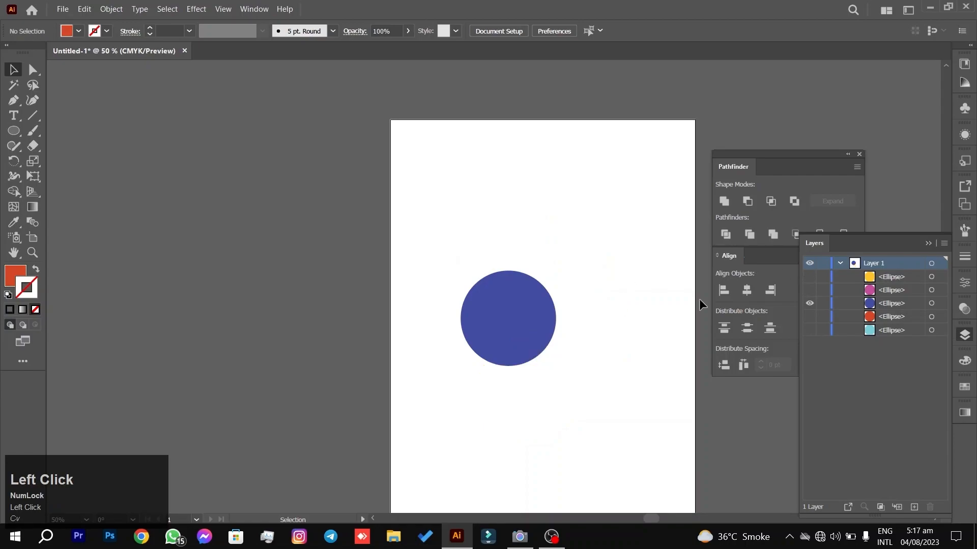
{"action": "left_click_drag", "start_coordinate": [810, 316], "coordinate": [810, 330]}
{"action": "left_click_drag", "start_coordinate": [809, 282], "coordinate": [809, 294]}
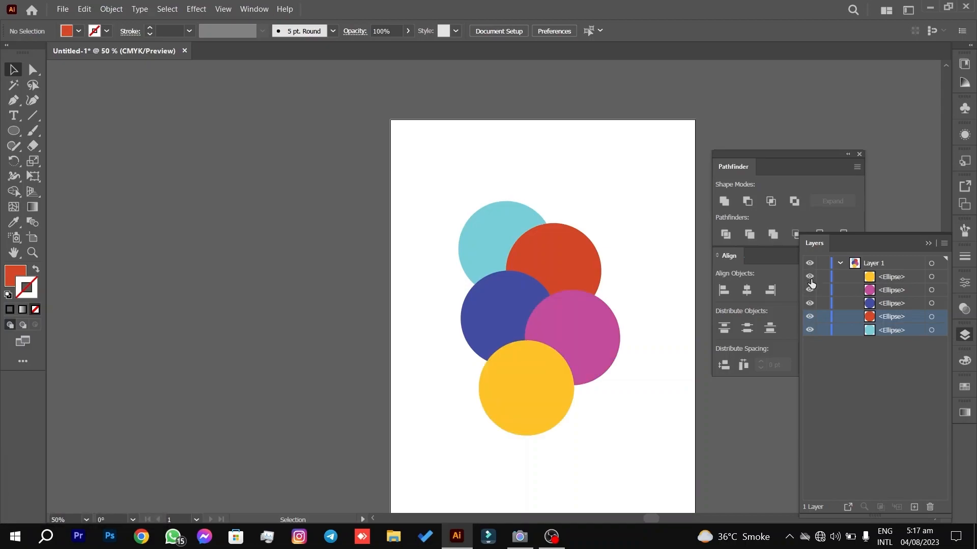
Hide every circle except the red one and examine its full shape up close.
{"action": "left_click", "coordinate": [808, 330]}
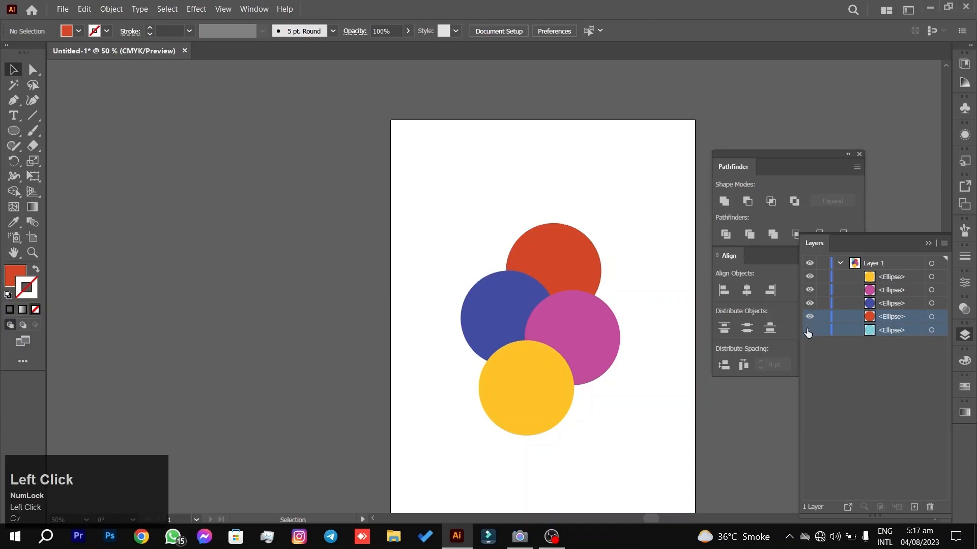
{"action": "left_click_drag", "start_coordinate": [809, 305], "coordinate": [809, 276]}
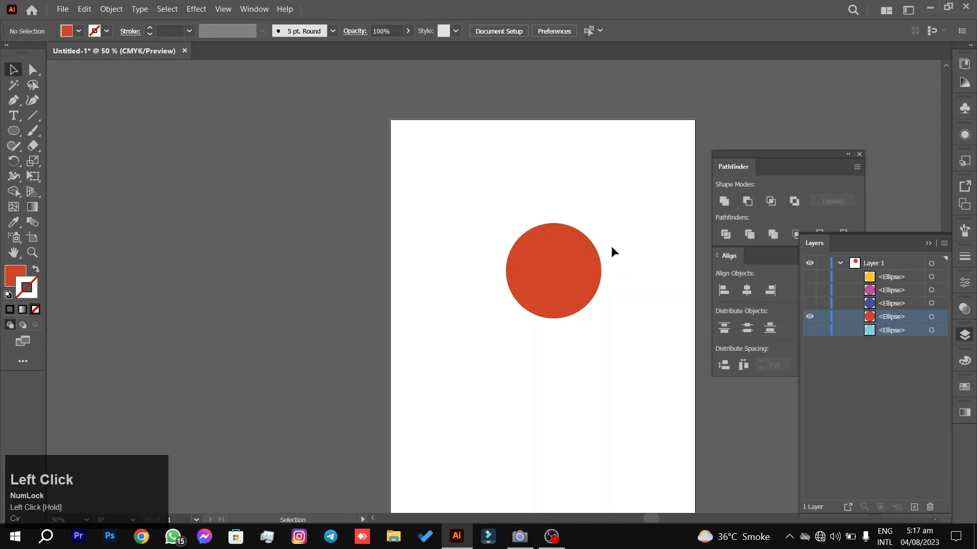
{"action": "left_click", "coordinate": [577, 262]}
{"action": "left_click", "coordinate": [636, 221]}
{"action": "scroll", "coordinate": [599, 255], "scroll_direction": "up", "scroll_amount": 4, "text": "alt"}
{"action": "scroll", "coordinate": [580, 260], "scroll_direction": "down", "scroll_amount": 3, "text": "alt"}
{"action": "left_click_drag", "start_coordinate": [584, 272], "coordinate": [649, 130]}
{"action": "left_click", "coordinate": [700, 104]}
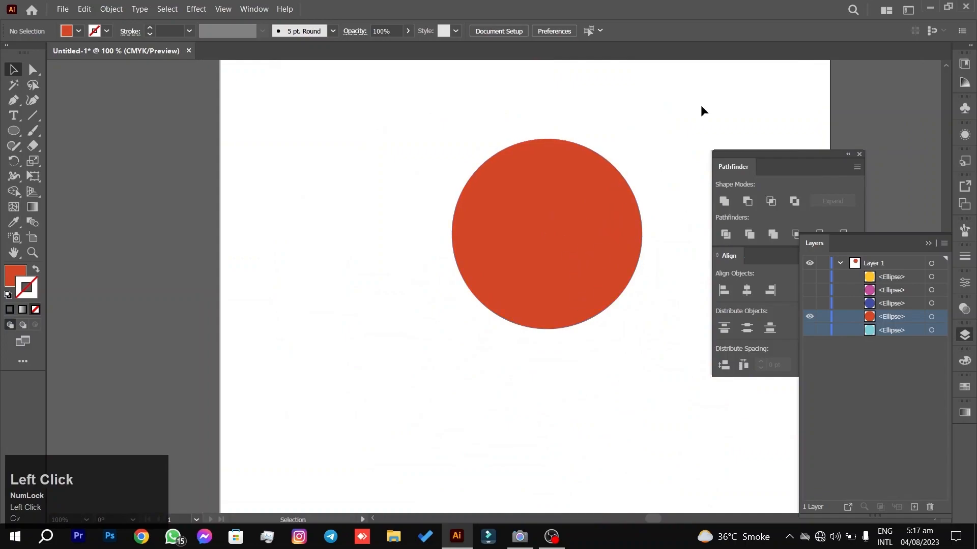
Try moving the red circle slightly and undo the move.
{"action": "left_click", "coordinate": [840, 316]}
{"action": "left_click_drag", "start_coordinate": [505, 160], "coordinate": [494, 180]}
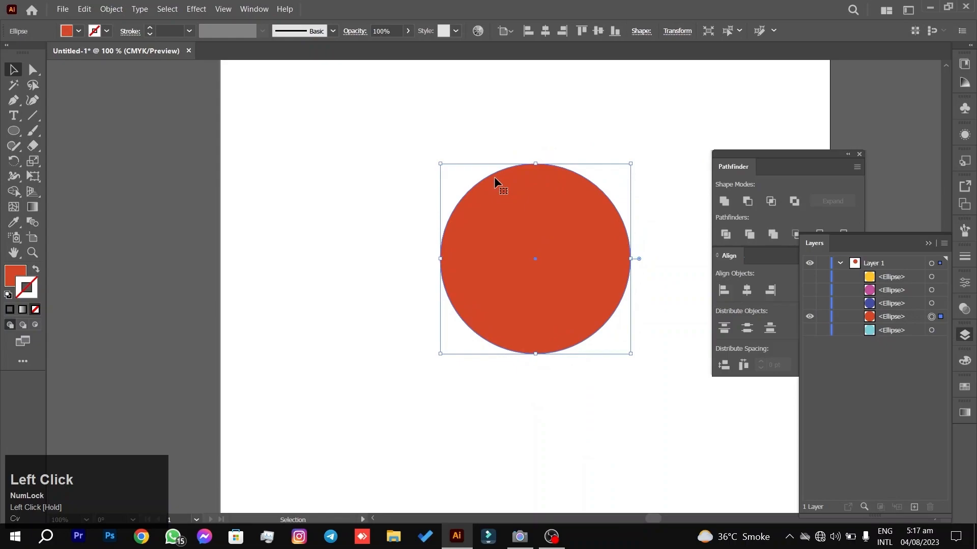
{"action": "key", "text": "ctrl+z"}
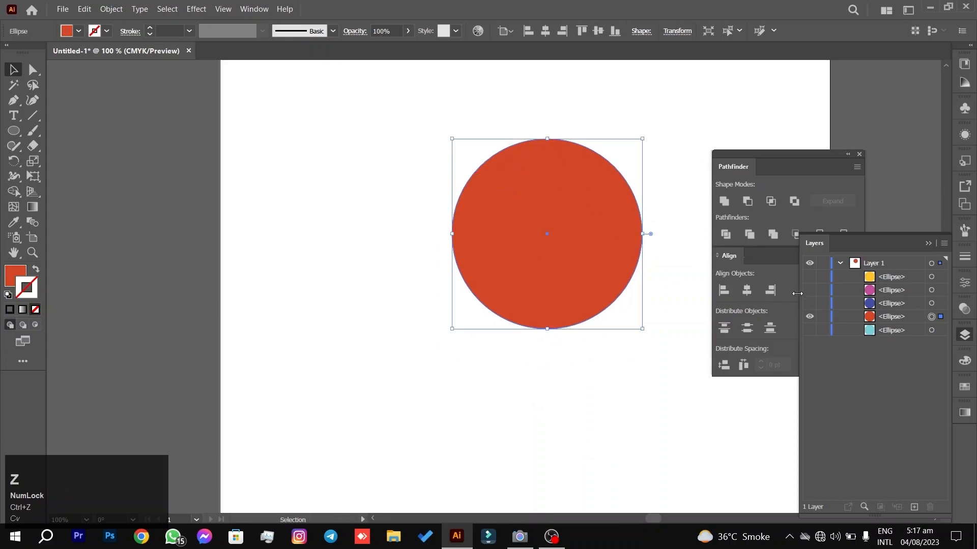
Show the light blue, dark blue, magenta and yellow circles again and deselect the red circle.
{"action": "left_click", "coordinate": [809, 330]}
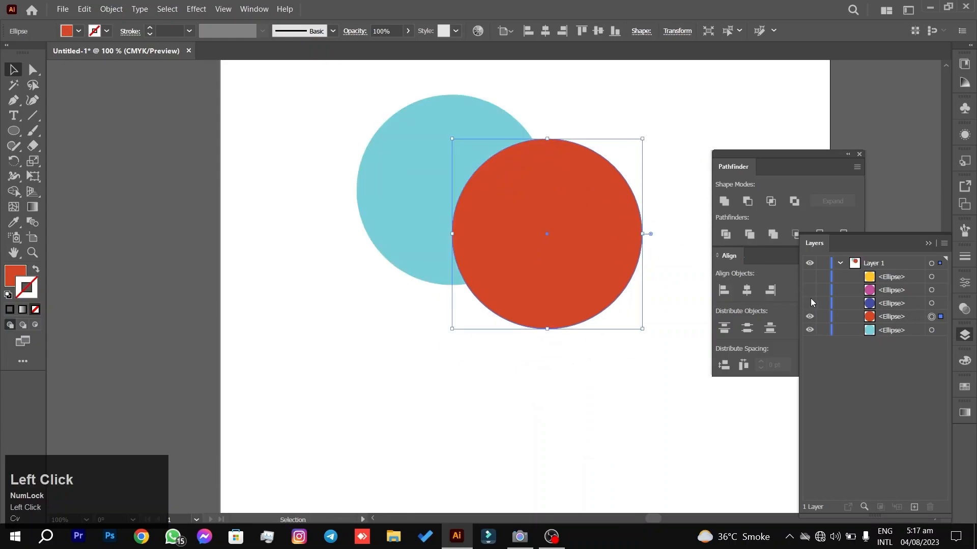
{"action": "left_click_drag", "start_coordinate": [810, 306], "coordinate": [810, 277]}
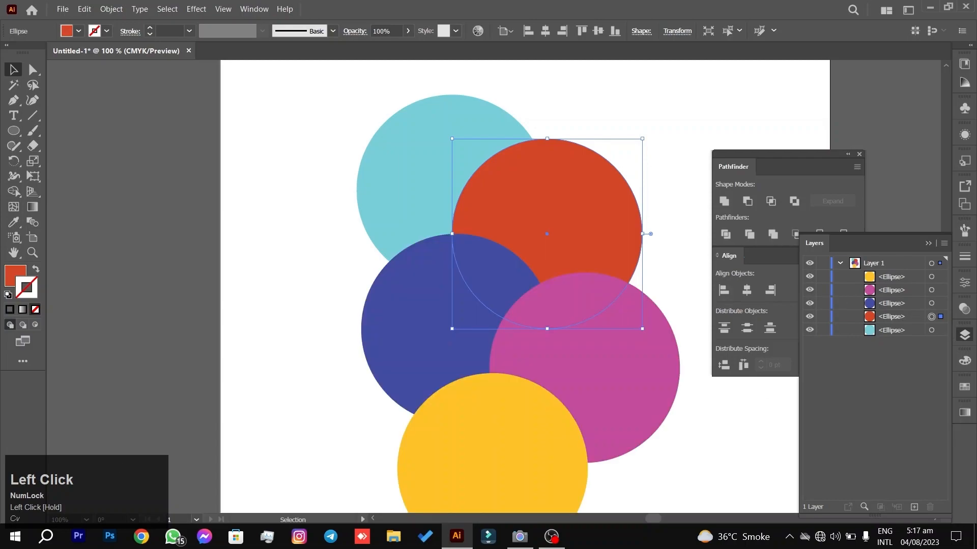
{"action": "left_click", "coordinate": [605, 105]}
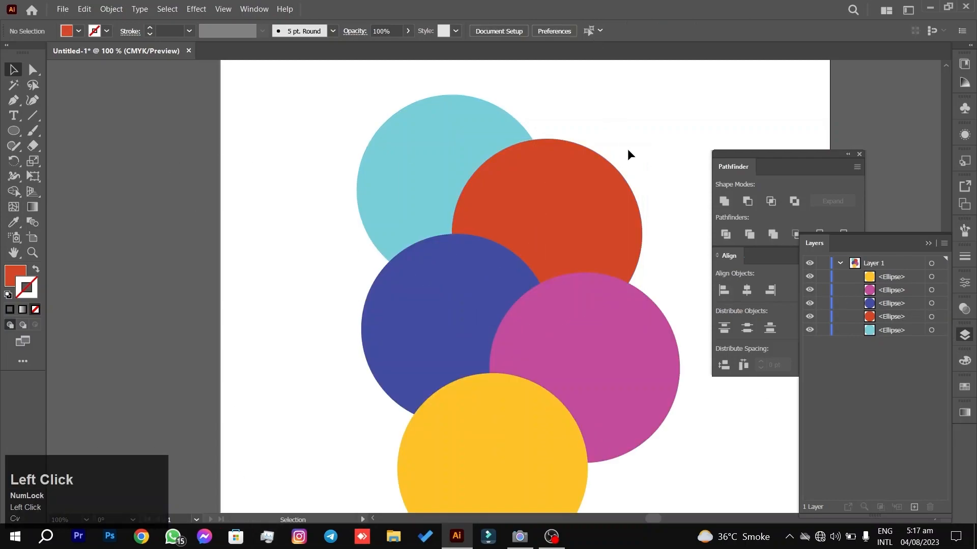
{"action": "scroll", "coordinate": [628, 161], "scroll_direction": "down", "scroll_amount": 1}
{"action": "left_click_drag", "start_coordinate": [610, 148], "coordinate": [562, 128]}
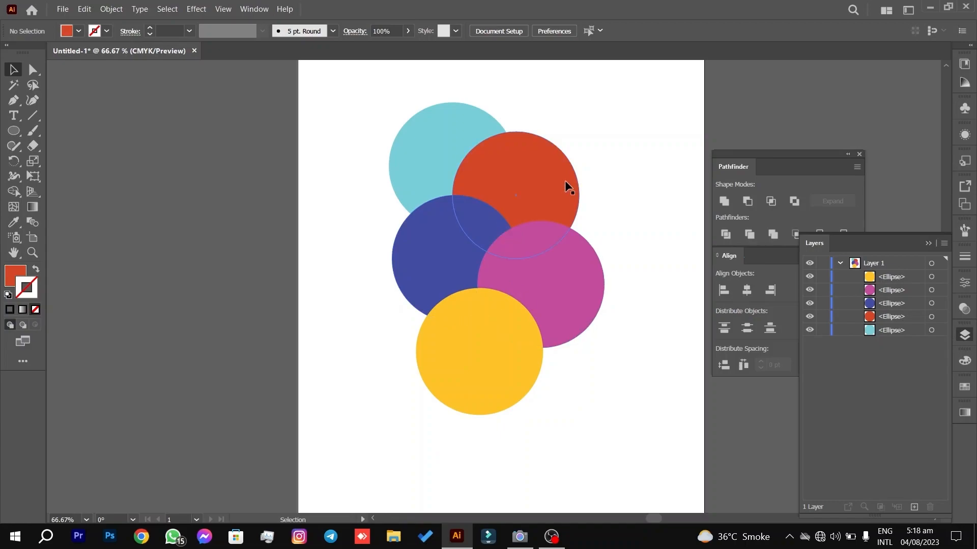
{"action": "right_click", "coordinate": [488, 537]}
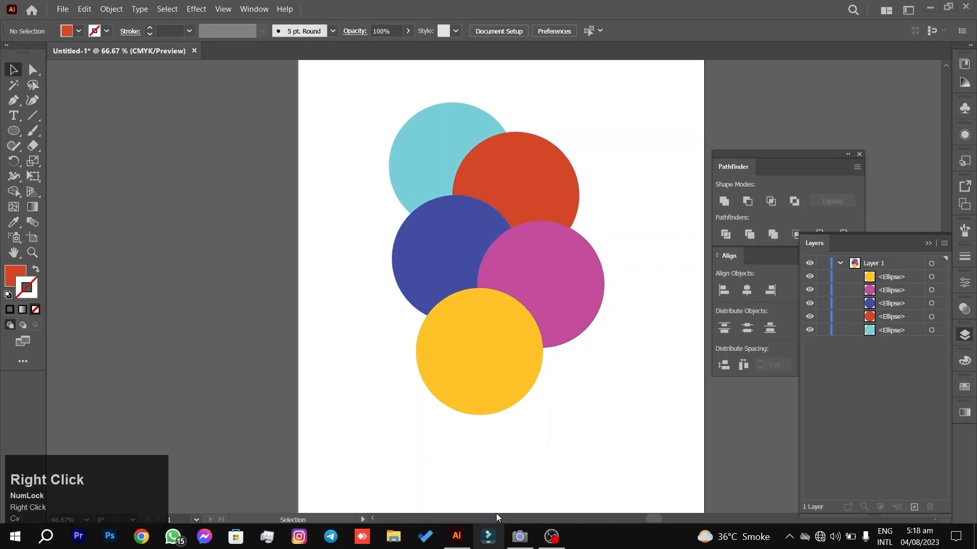
{"action": "left_click", "coordinate": [498, 510]}
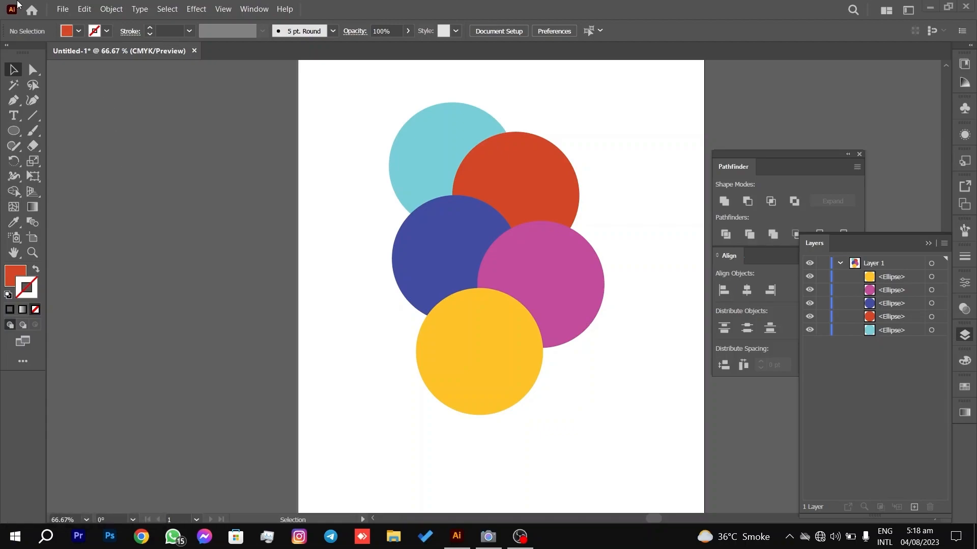
{"action": "key", "text": "f"}
{"action": "key", "text": "f"}
Apply Pathfinder Trim to all five overlapping circles, ungroup the result and clear the selection.
{"action": "left_click", "coordinate": [874, 262]}
{"action": "left_click_drag", "start_coordinate": [630, 394], "coordinate": [393, 108]}
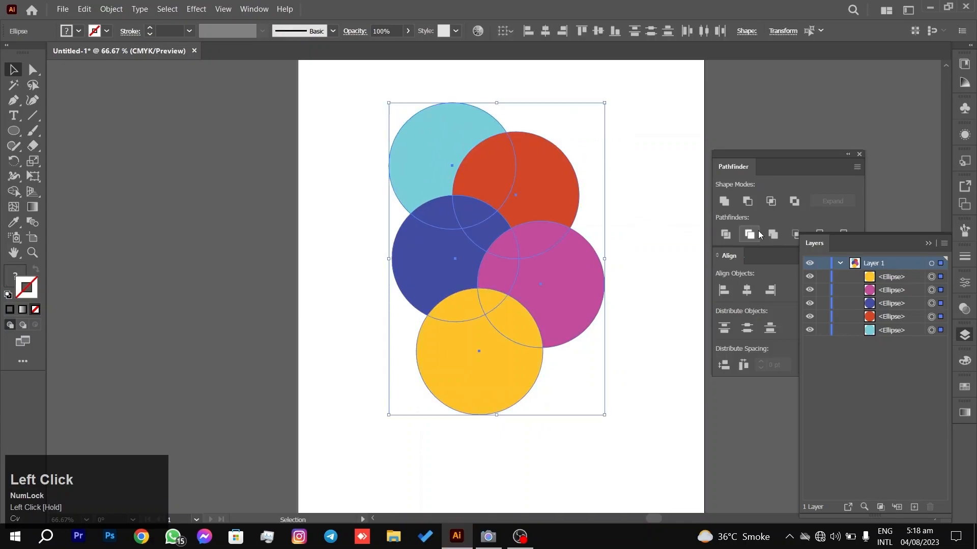
{"action": "key", "text": "ctrl+g"}
{"action": "right_click", "coordinate": [525, 172]}
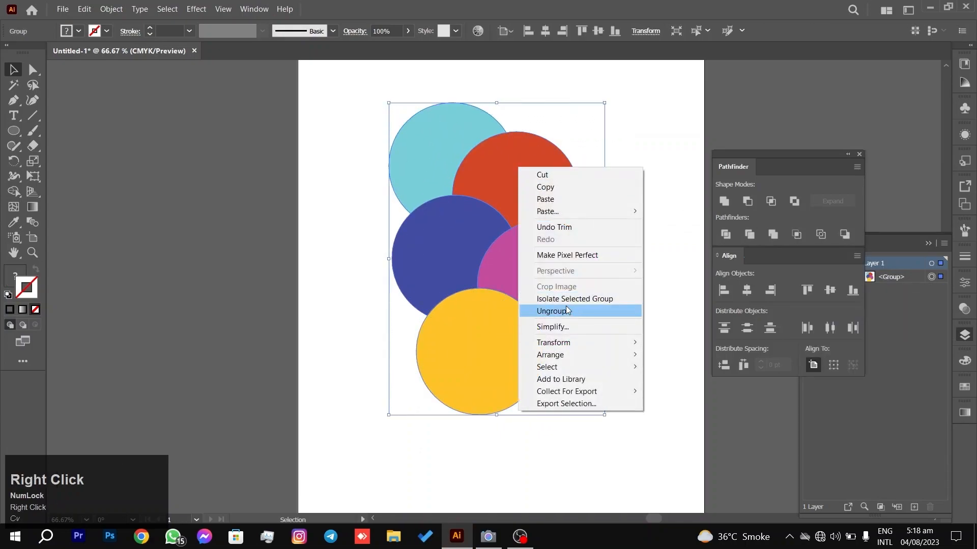
{"action": "left_click", "coordinate": [550, 310]}
{"action": "left_click", "coordinate": [619, 176]}
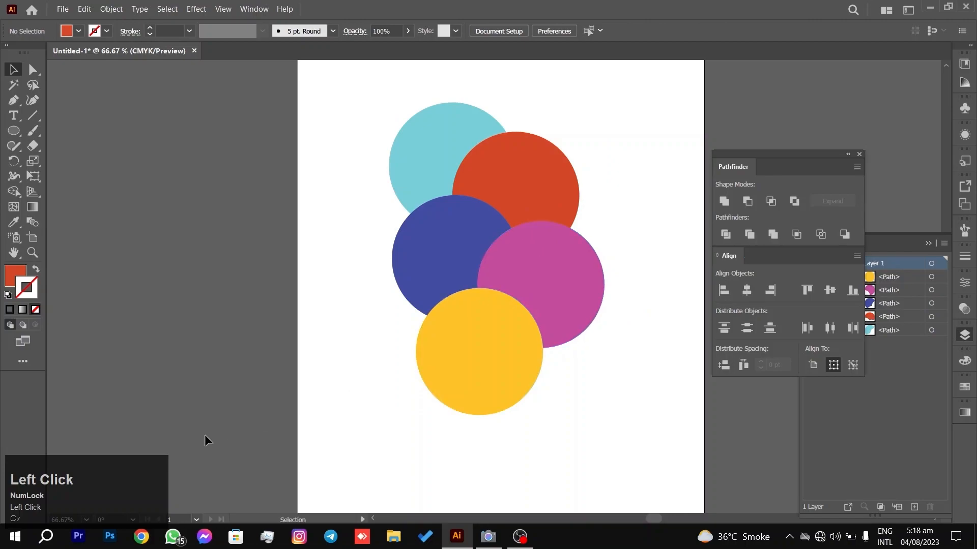
Move the trimmed red, light blue, magenta and dark blue pieces apart to inspect their cut edges.
{"action": "left_click_drag", "start_coordinate": [529, 195], "coordinate": [599, 118]}
{"action": "left_click_drag", "start_coordinate": [433, 155], "coordinate": [411, 126]}
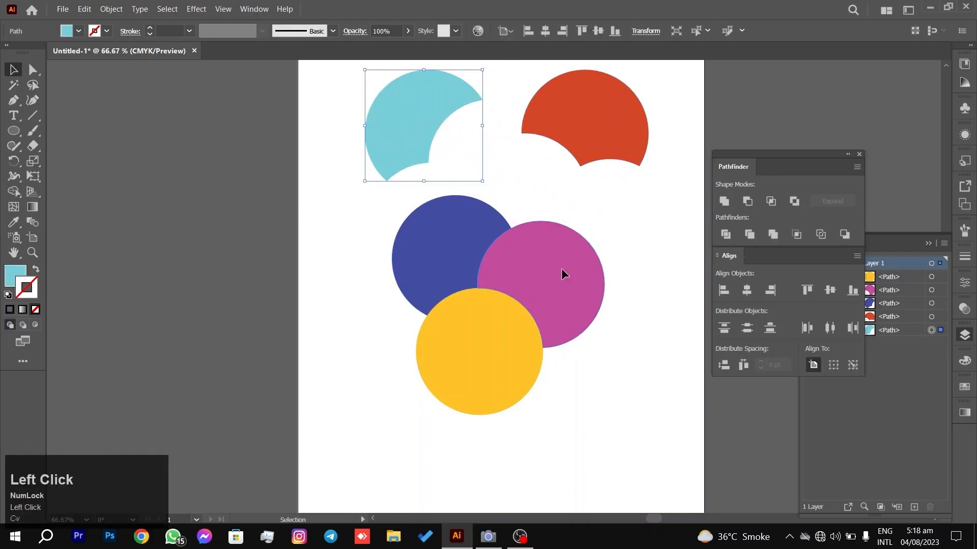
{"action": "left_click_drag", "start_coordinate": [474, 281], "coordinate": [487, 267]}
{"action": "left_click_drag", "start_coordinate": [441, 240], "coordinate": [381, 167]}
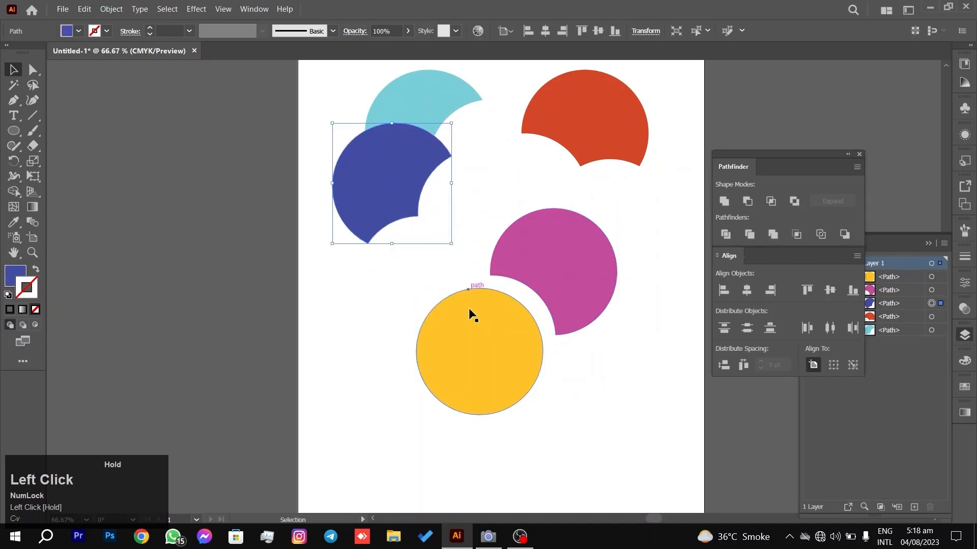
{"action": "scroll", "coordinate": [487, 355], "scroll_direction": "down", "scroll_amount": 3, "text": "alt"}
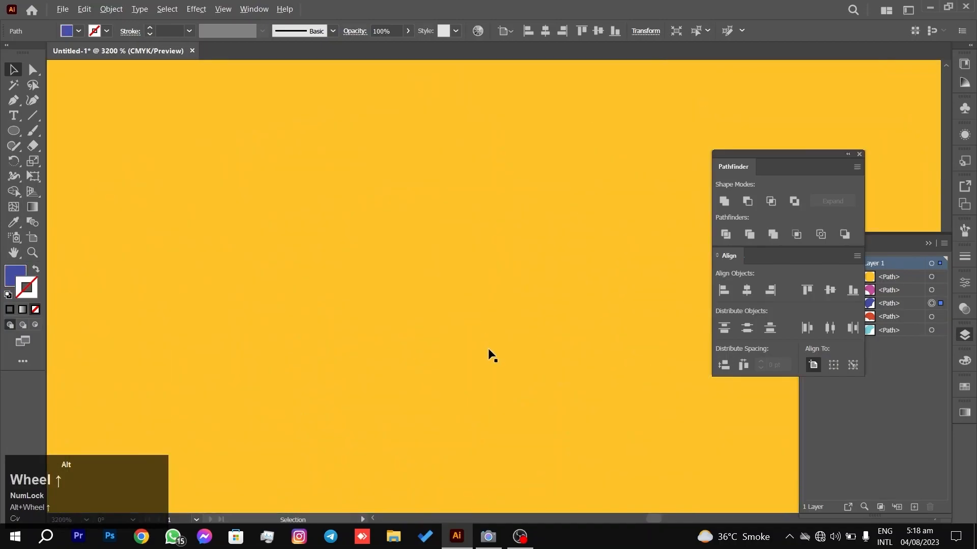
{"action": "scroll", "coordinate": [492, 355], "scroll_direction": "down", "scroll_amount": 6, "text": "alt"}
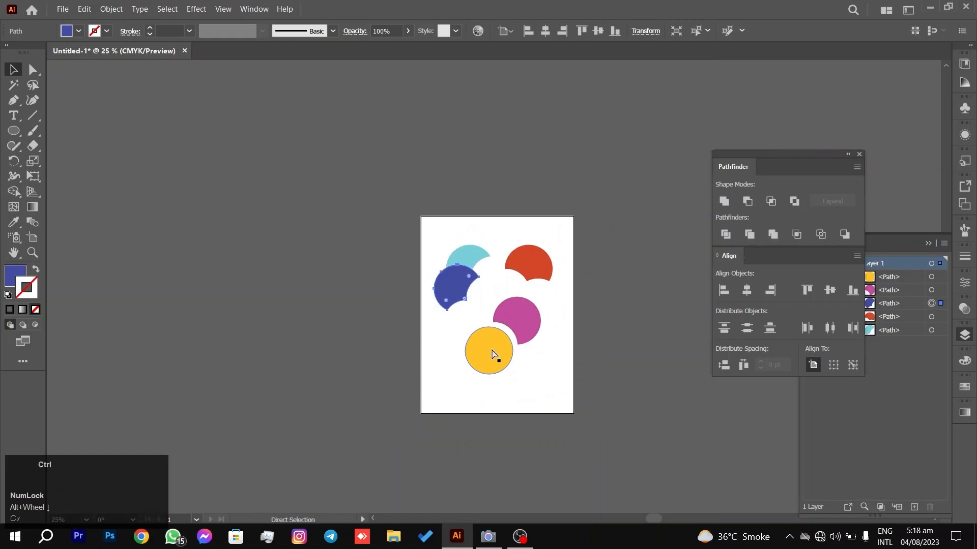
Undo the moves of the trimmed pieces and clear the selection.
{"action": "key", "text": "ctrl+z"}
{"action": "key", "text": "ctrl+z"}
{"action": "key", "text": "ctrl+z"}
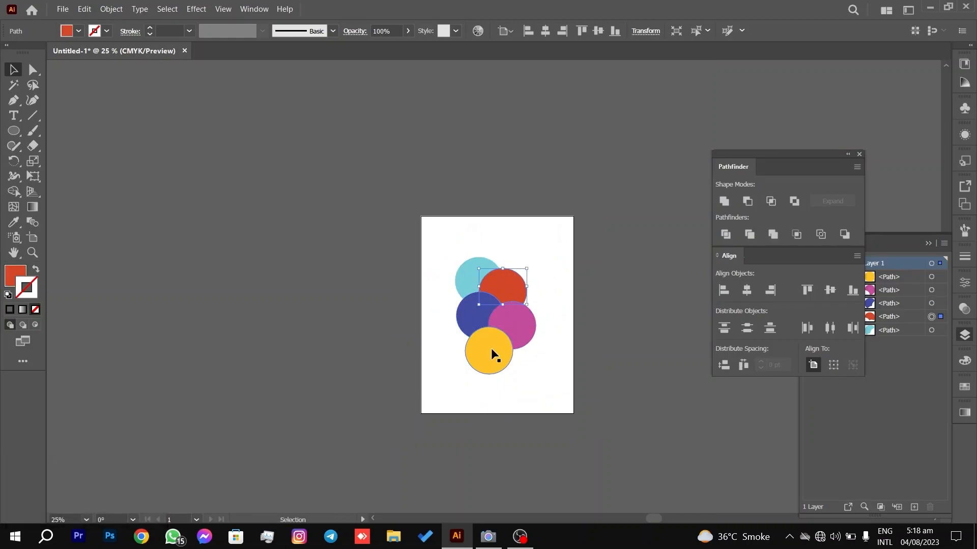
{"action": "left_click", "coordinate": [555, 290]}
{"action": "scroll", "coordinate": [540, 273], "scroll_direction": "up", "scroll_amount": 5}
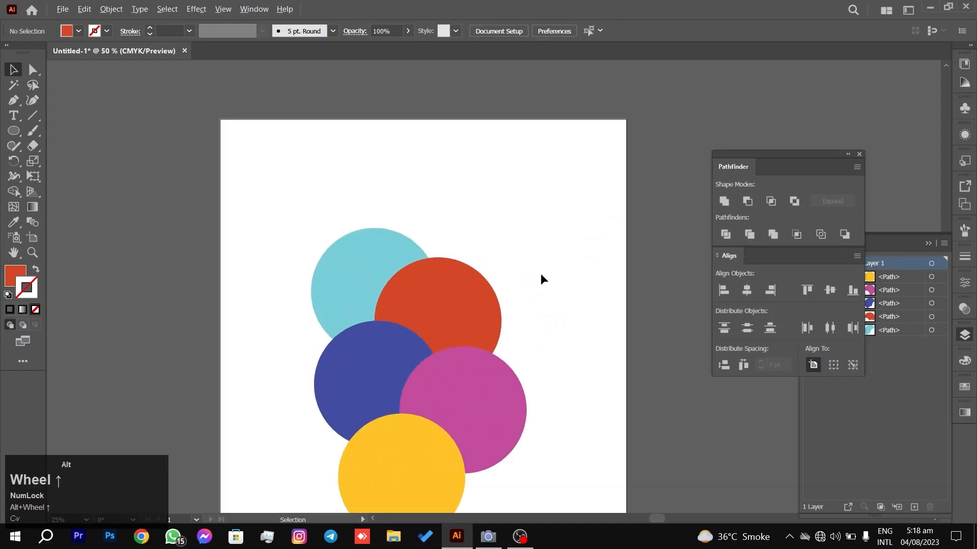
{"action": "scroll", "coordinate": [575, 202], "scroll_direction": "down", "scroll_amount": 1}
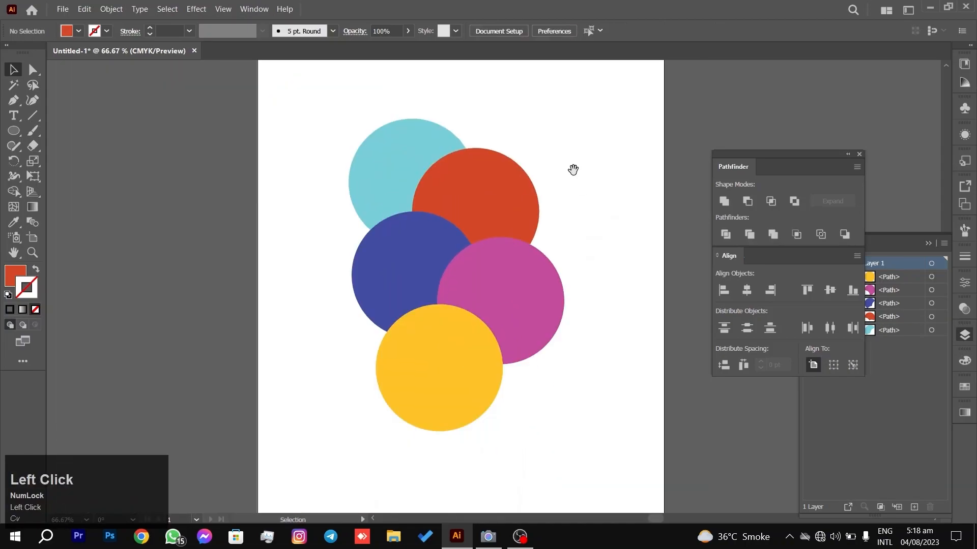
{"action": "left_click", "coordinate": [580, 168]}
{"action": "left_click_drag", "start_coordinate": [593, 101], "coordinate": [508, 308]}
Select the yellow circle, move the Pathfinder and Align panels off the layer list, and highlight the circle's entry there.
{"action": "left_click", "coordinate": [467, 383]}
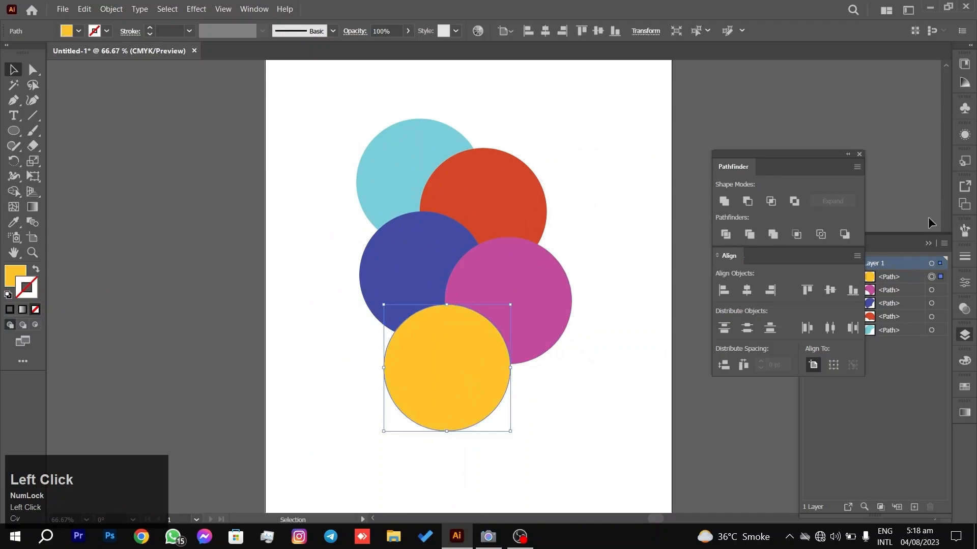
{"action": "left_click_drag", "start_coordinate": [835, 164], "coordinate": [736, 132]}
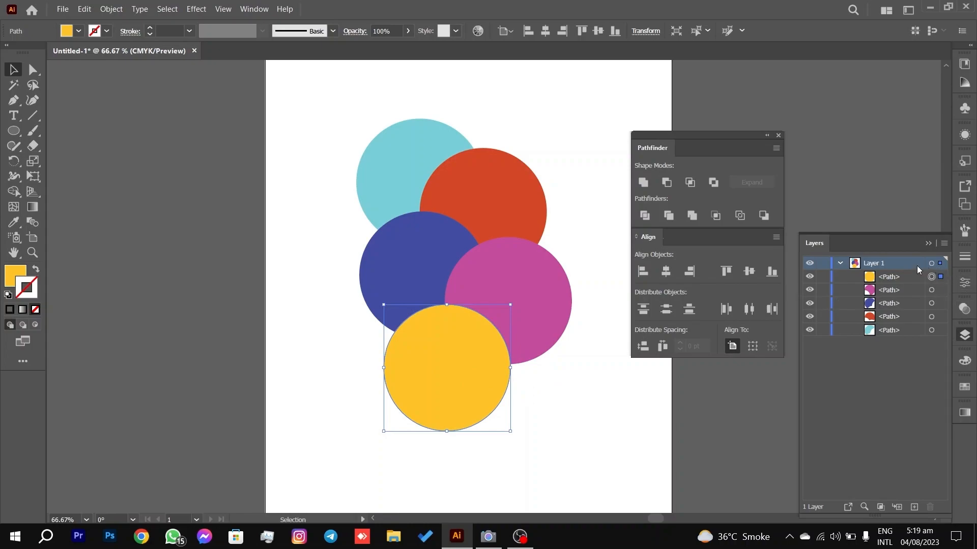
{"action": "left_click", "coordinate": [880, 278]}
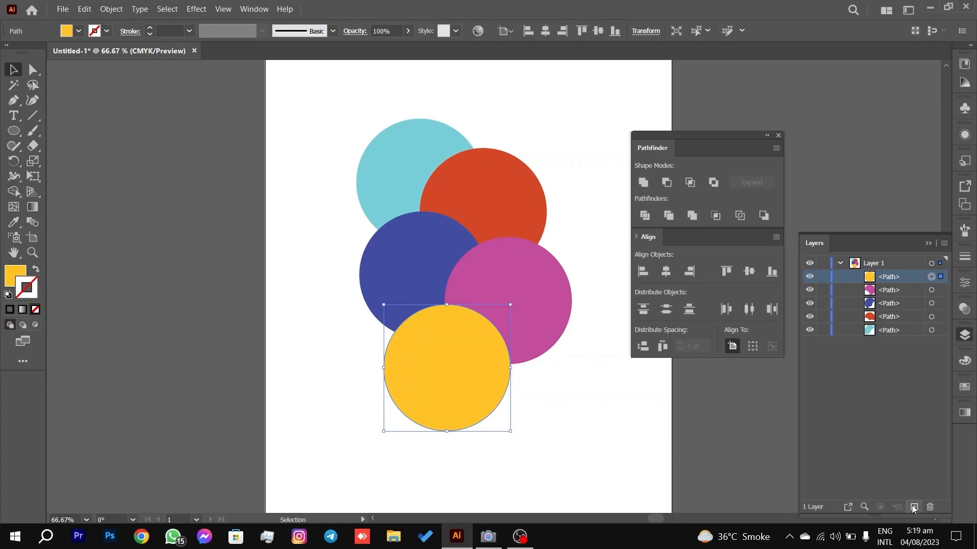
Draw a wavy yellow-filled path beside the artboard with the Pen tool and shift it slightly.
{"action": "left_click", "coordinate": [273, 166]}
{"action": "left_click", "coordinate": [15, 103]}
{"action": "left_click_drag", "start_coordinate": [117, 110], "coordinate": [145, 143]}
{"action": "left_click_drag", "start_coordinate": [164, 179], "coordinate": [184, 214]}
{"action": "left_click_drag", "start_coordinate": [224, 229], "coordinate": [208, 313]}
{"action": "left_click_drag", "start_coordinate": [181, 324], "coordinate": [166, 389]}
{"action": "left_click_drag", "start_coordinate": [198, 395], "coordinate": [241, 417]}
{"action": "left_click_drag", "start_coordinate": [289, 436], "coordinate": [308, 441]}
{"action": "left_click", "coordinate": [17, 70]}
{"action": "left_click", "coordinate": [16, 102]}
{"action": "left_click", "coordinate": [13, 70]}
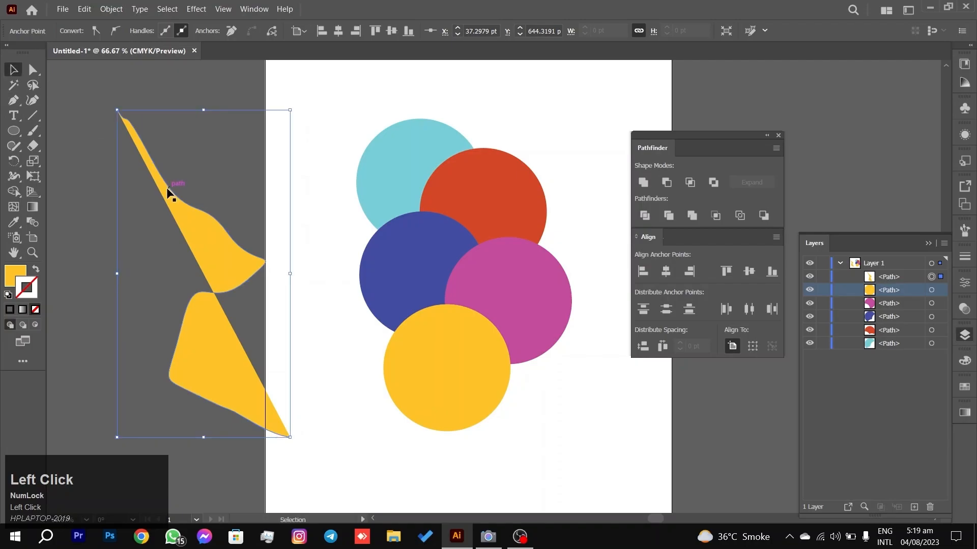
{"action": "left_click_drag", "start_coordinate": [200, 224], "coordinate": [195, 211]}
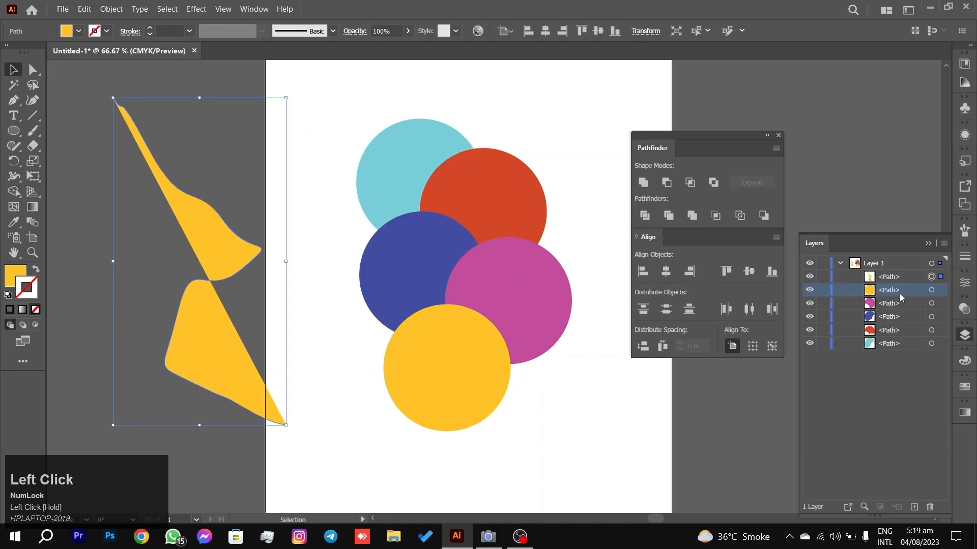
Highlight the wavy path's entry in the layer list and select the yellow circle together with the path to compare them.
{"action": "left_click", "coordinate": [904, 275]}
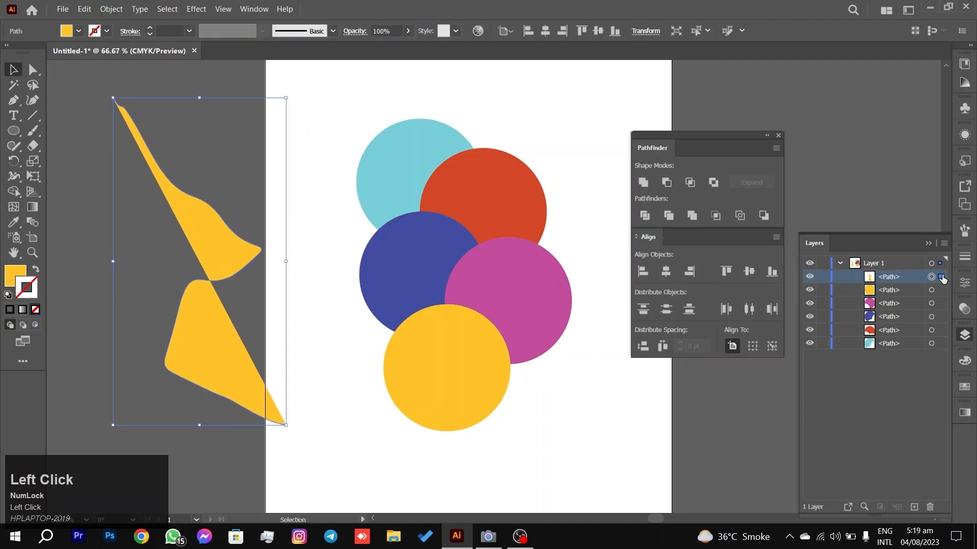
{"action": "left_click", "coordinate": [444, 390]}
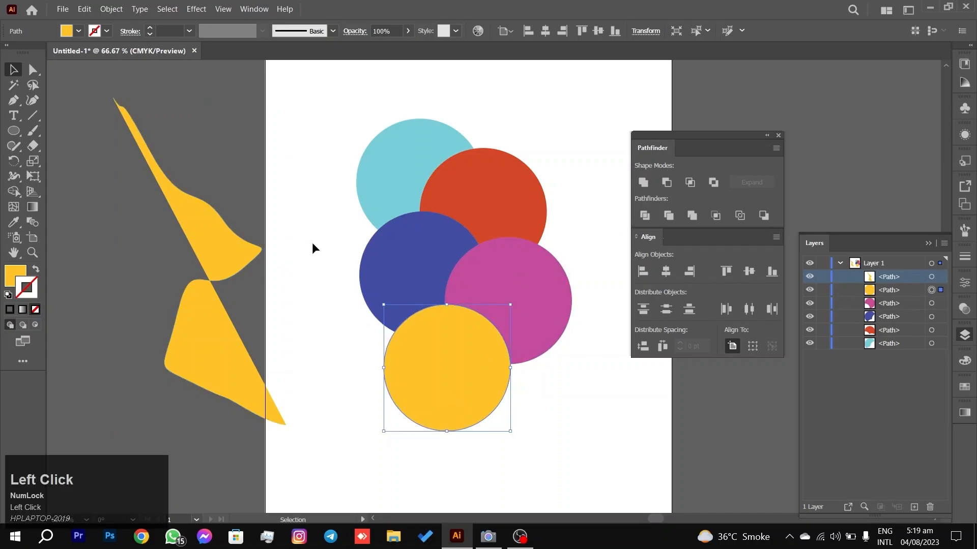
{"action": "left_click", "coordinate": [217, 238], "text": "shift"}
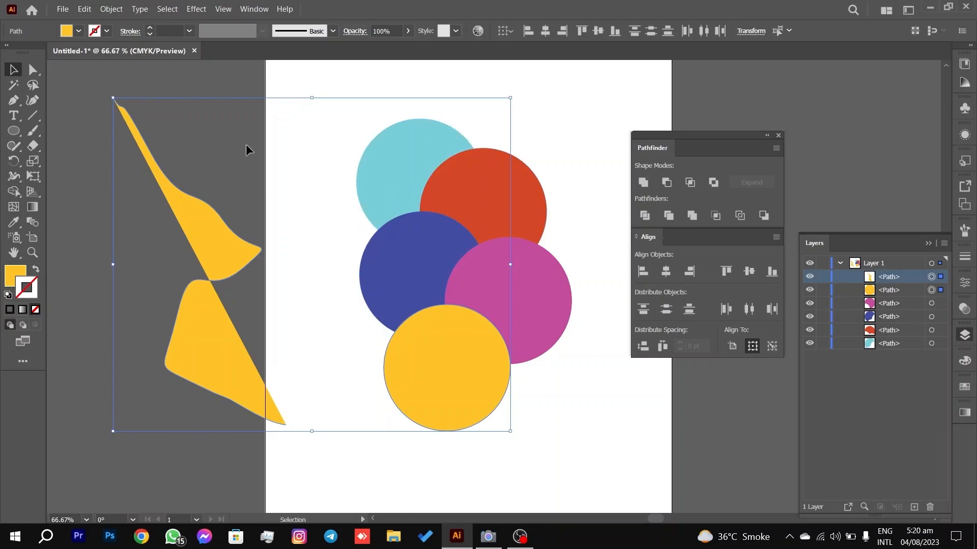
Delete the wavy yellow path beside the artboard.
{"action": "left_click", "coordinate": [268, 125]}
{"action": "left_click", "coordinate": [182, 218]}
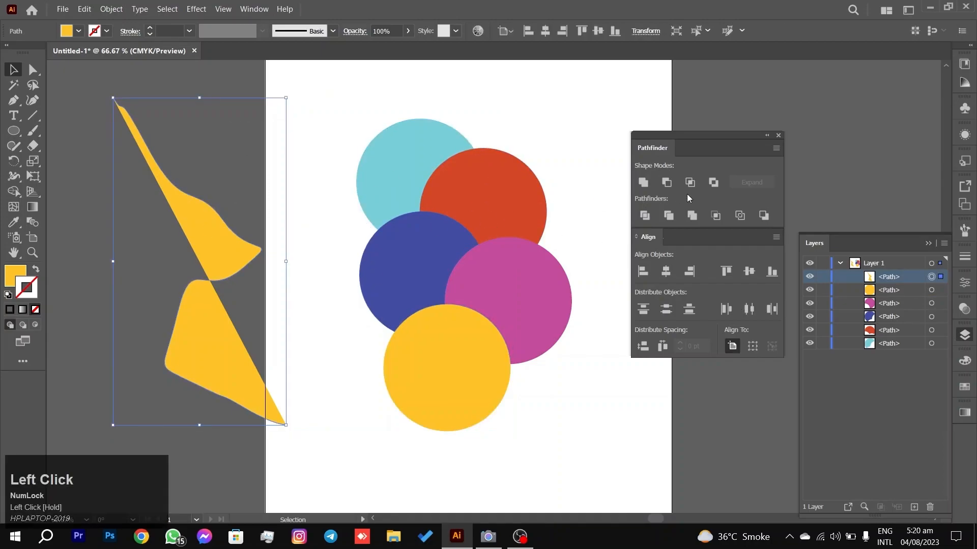
{"action": "key", "text": "Delete"}
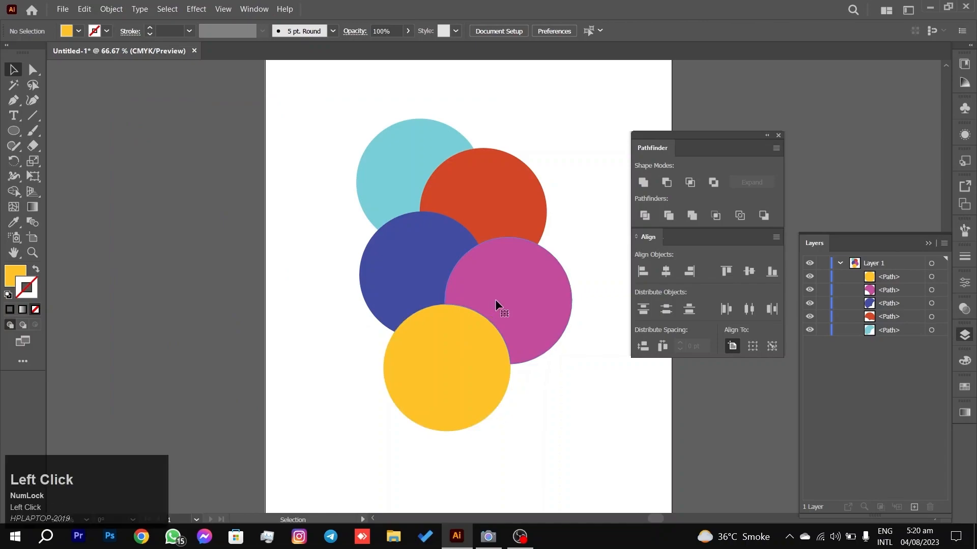
Select the magenta circle and create five sublayers inside Layer 1, each nested within the previous one.
{"action": "left_click", "coordinate": [495, 299]}
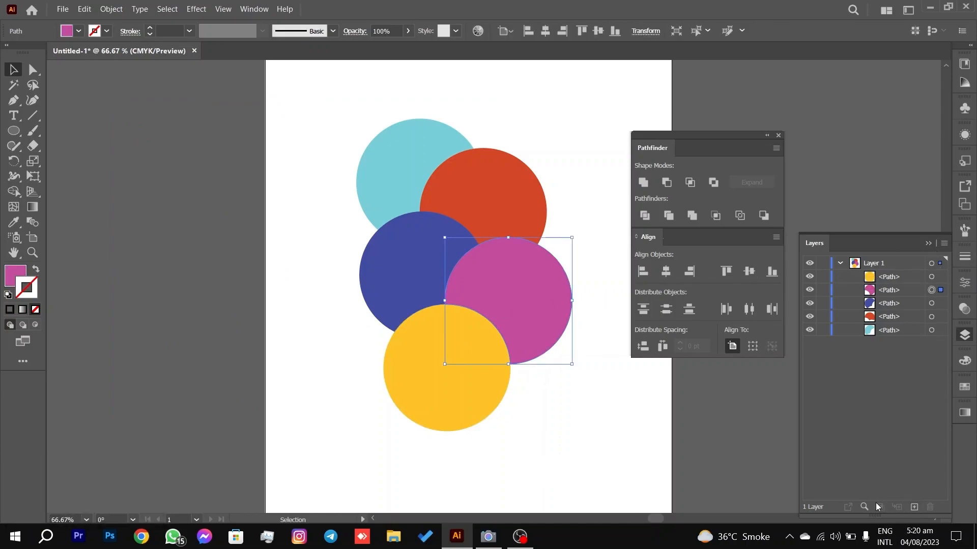
{"action": "left_click", "coordinate": [859, 264]}
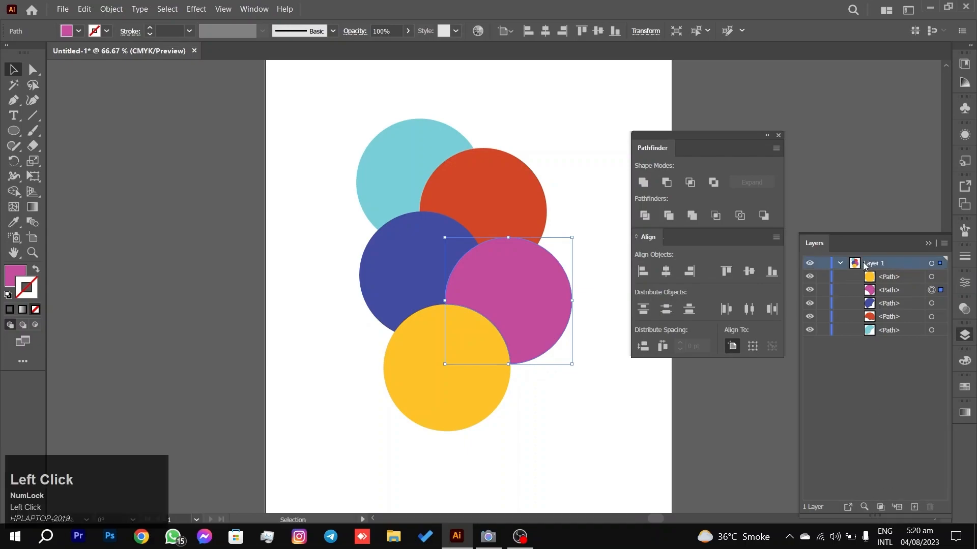
{"action": "left_click", "coordinate": [898, 507]}
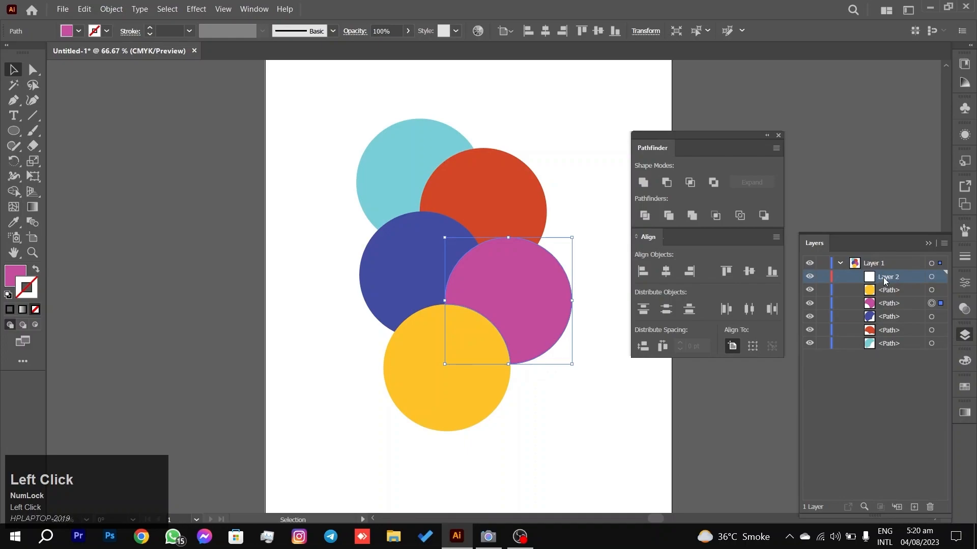
{"action": "left_click", "coordinate": [896, 508]}
{"action": "left_click", "coordinate": [897, 508]}
{"action": "left_click", "coordinate": [897, 507]}
{"action": "left_click", "coordinate": [896, 507]}
{"action": "double_click", "coordinate": [909, 331]}
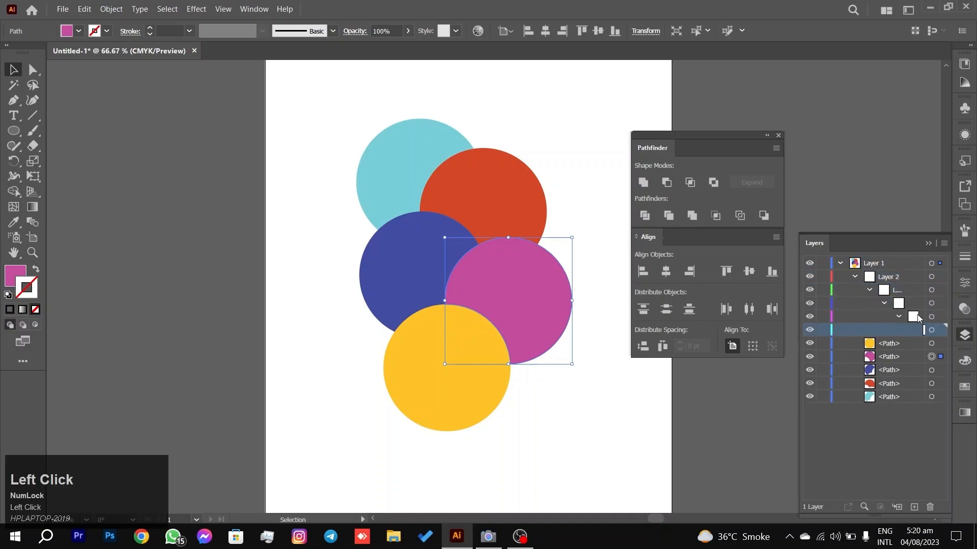
Delete the magenta circle, collapse the fourth nested sublayer, and highlight entries of the nested sublayer chain.
{"action": "key", "text": "Delete"}
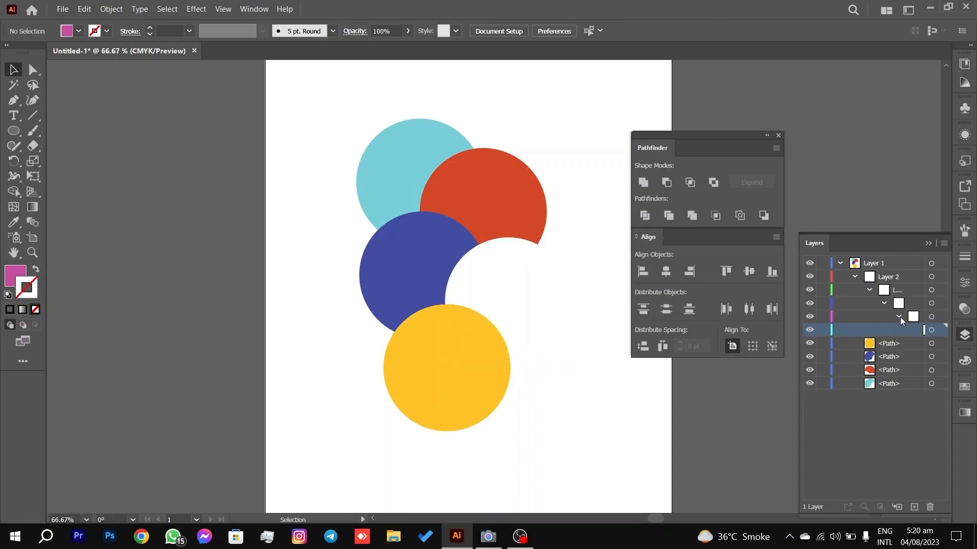
{"action": "left_click", "coordinate": [905, 315]}
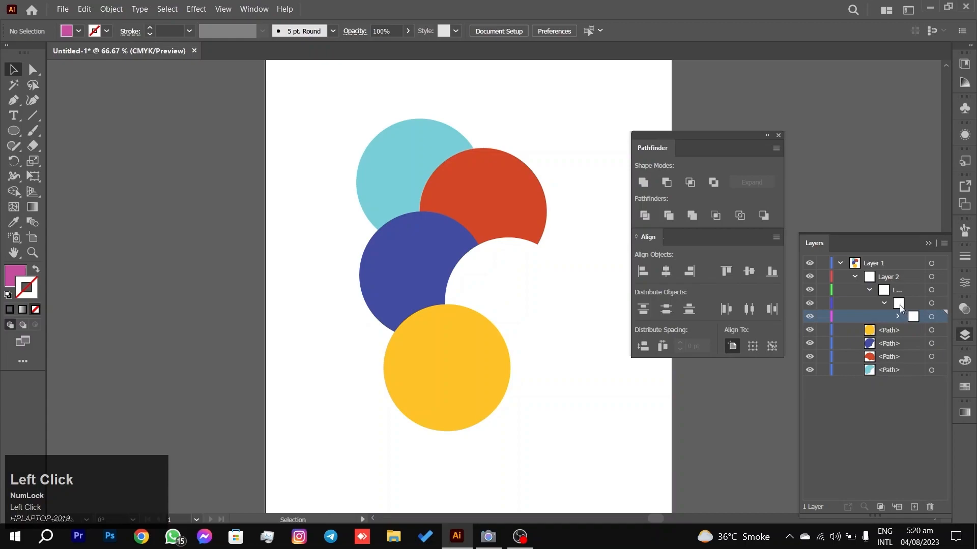
{"action": "left_click", "coordinate": [884, 277]}
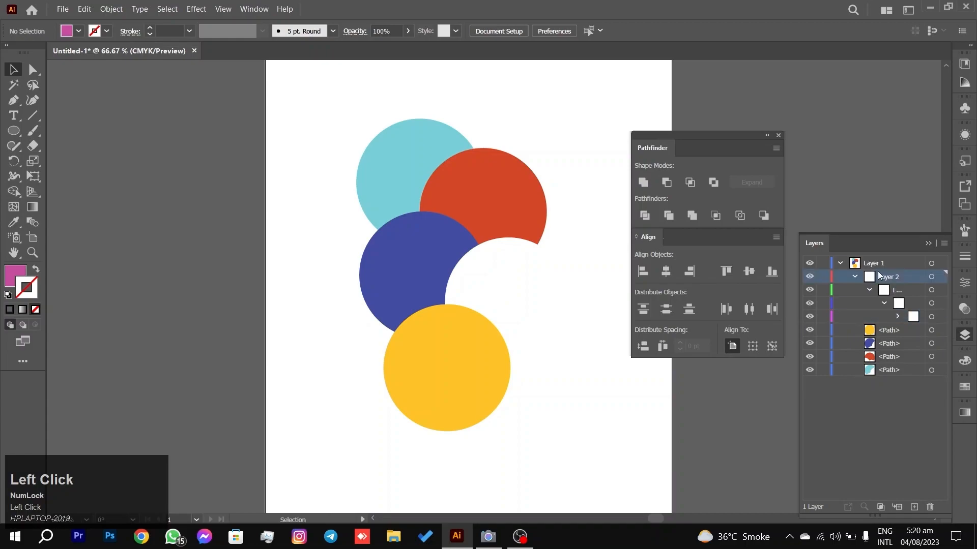
{"action": "left_click", "coordinate": [915, 317]}
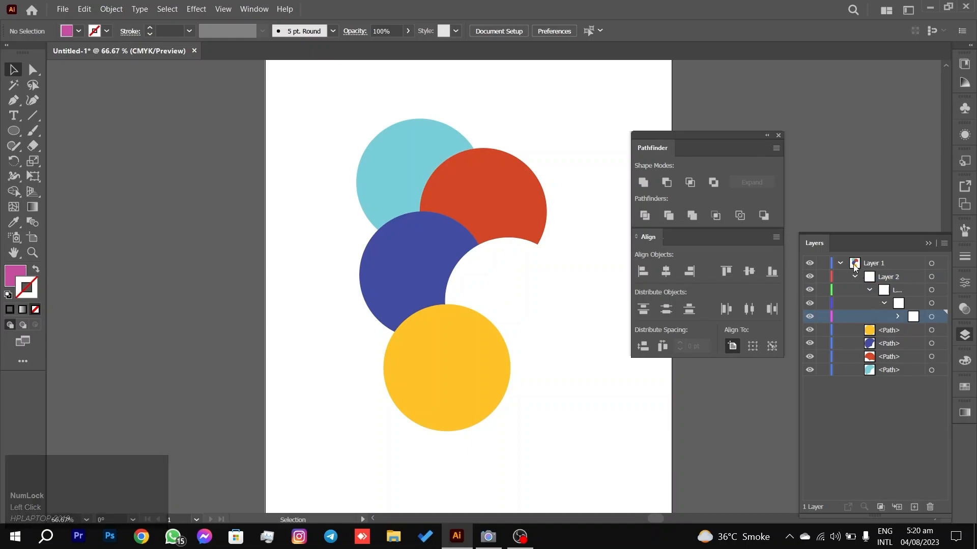
Undo the magenta circle's deletion and the creation of the nested sublayers.
{"action": "key", "text": "ctrl+z"}
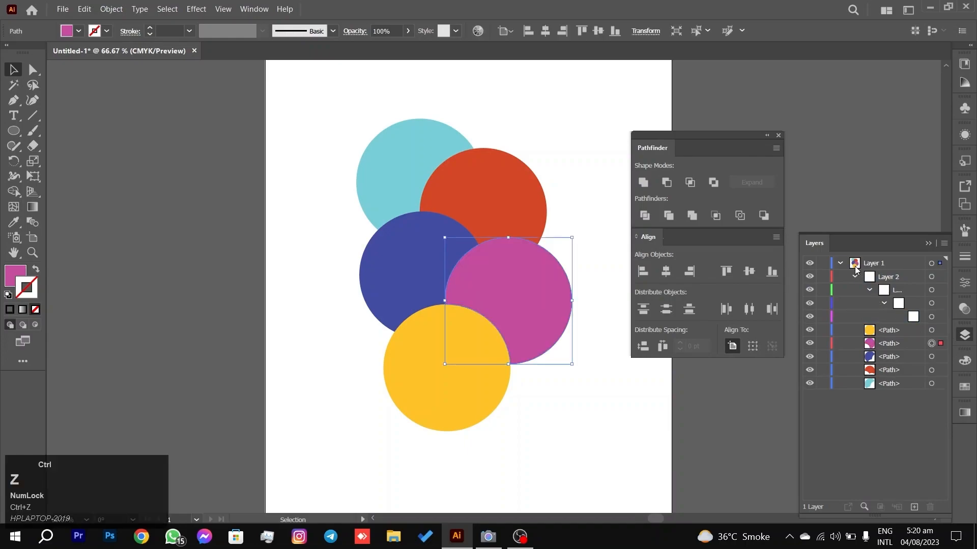
{"action": "key", "text": "ctrl+z"}
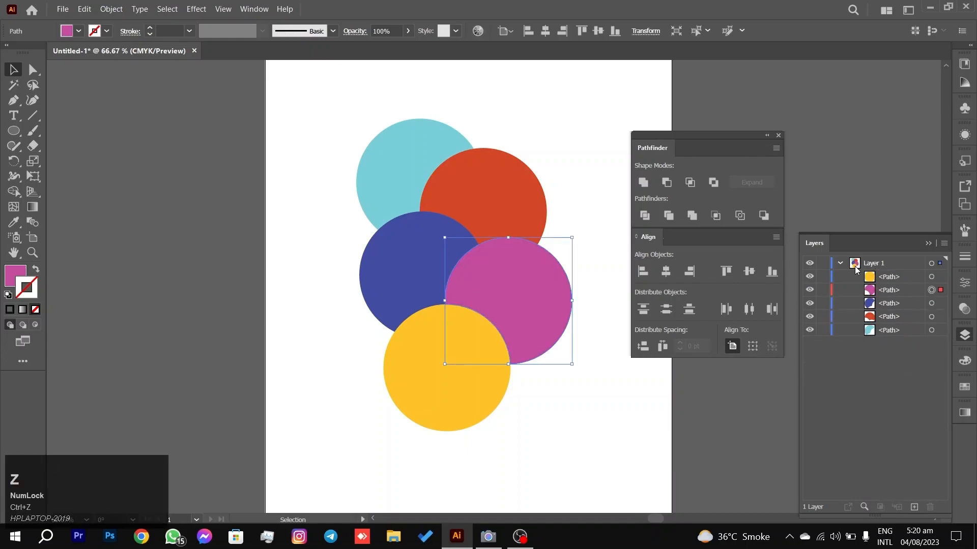
Move the five overlapping colored circles together off the left side of the artboard and deselect them.
{"action": "left_click_drag", "start_coordinate": [258, 111], "coordinate": [130, 229]}
{"action": "left_click", "coordinate": [215, 251]}
Draw a circle from its center near the middle of the empty artboard and fill it with black (000000).
{"action": "left_click", "coordinate": [14, 131]}
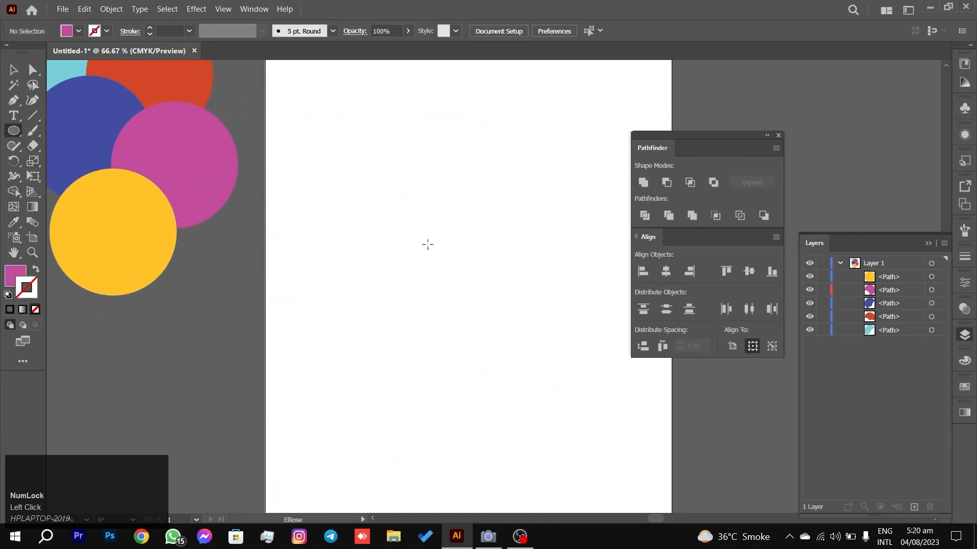
{"action": "mouse_move", "coordinate": [458, 228]}
{"action": "left_mouse_down"}
{"action": "mouse_move", "coordinate": [571, 344]}
{"action": "mouse_move", "coordinate": [548, 281]}
{"action": "left_mouse_up"}
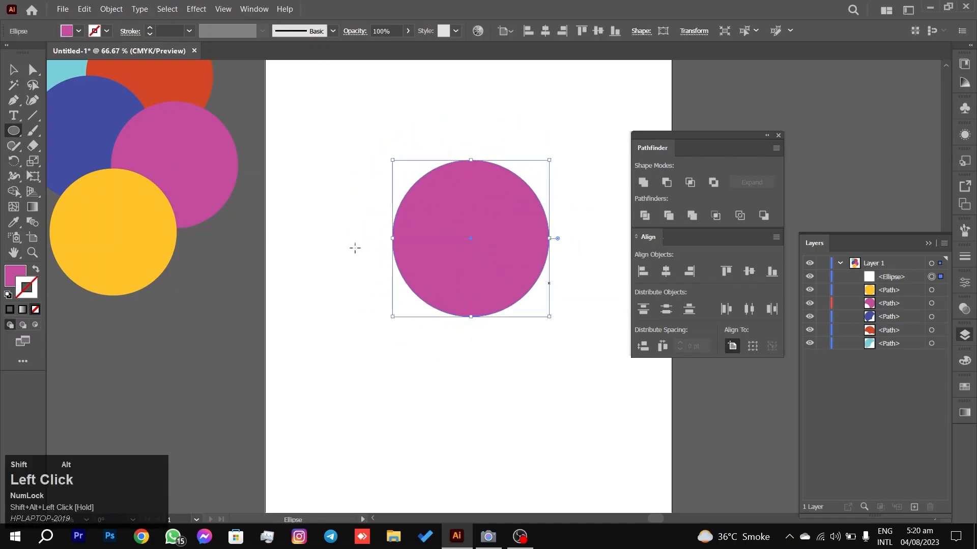
{"action": "left_click", "coordinate": [16, 273]}
{"action": "double_click", "coordinate": [14, 273]}
{"action": "left_click_drag", "start_coordinate": [367, 270], "coordinate": [365, 347]}
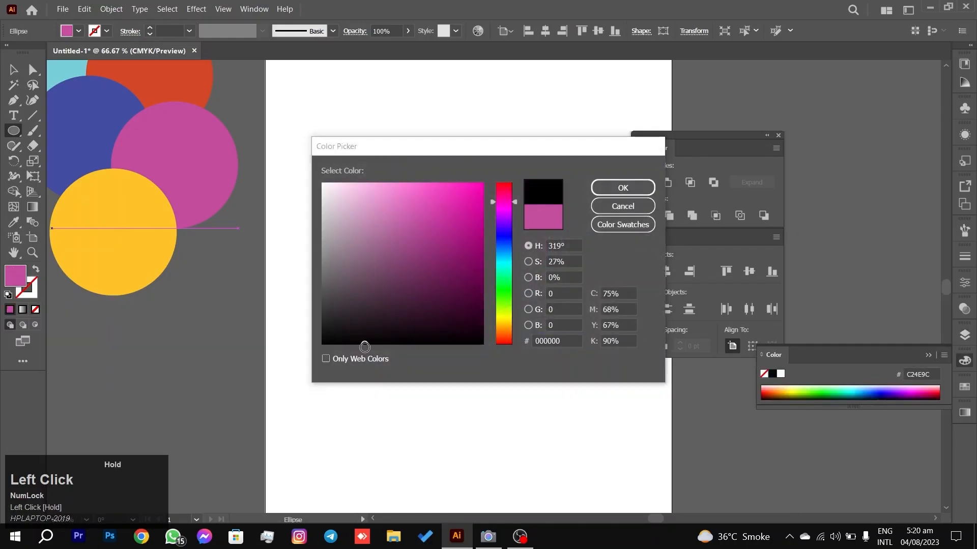
{"action": "left_click", "coordinate": [605, 191]}
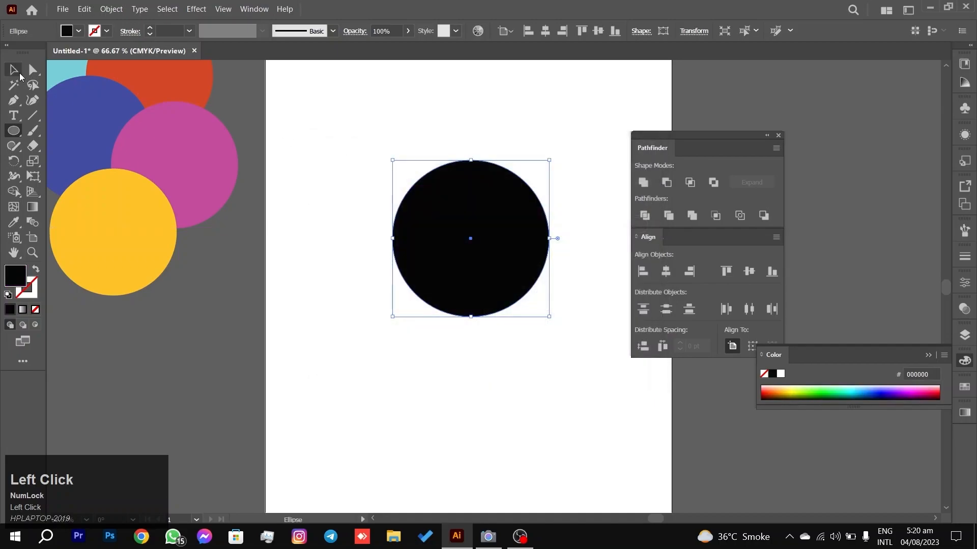
With the black circle deselected, reset to the default white fill and 1 pt black stroke and activate the Ellipse tool.
{"action": "left_click", "coordinate": [14, 69]}
{"action": "left_click", "coordinate": [308, 255]}
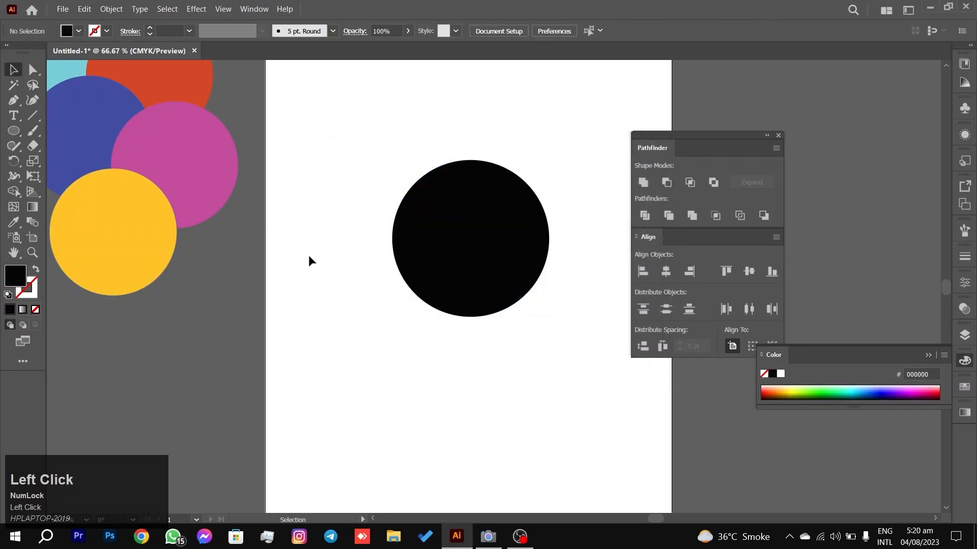
{"action": "key", "text": "d"}
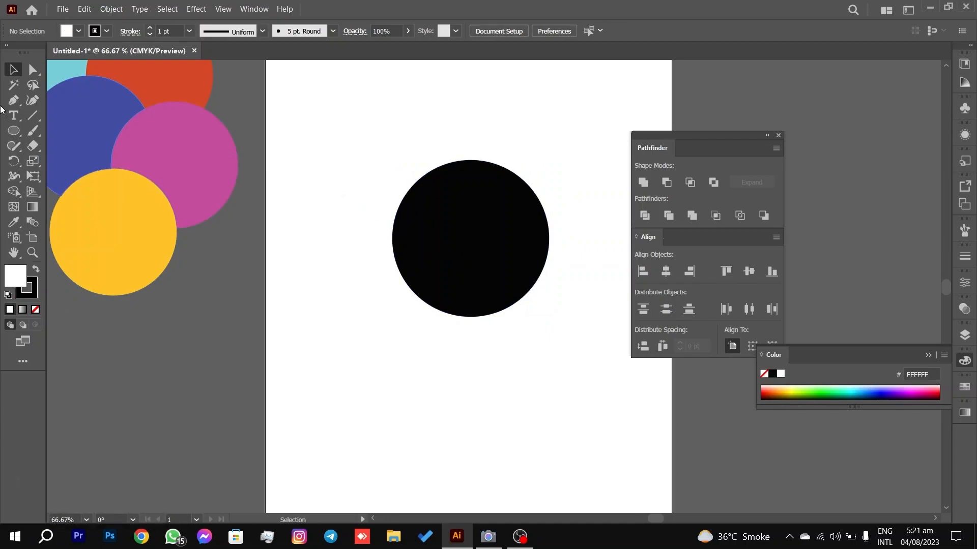
{"action": "left_click", "coordinate": [13, 131]}
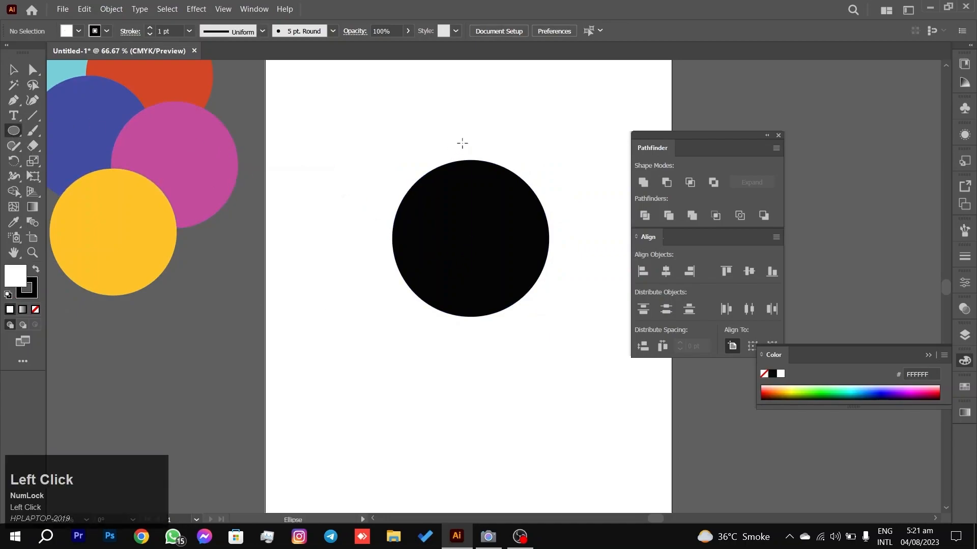
Draw a small upright white ellipse overlapping the top edge of the black circle and shrink it slightly.
{"action": "left_click_drag", "start_coordinate": [464, 146], "coordinate": [483, 183]}
{"action": "left_click", "coordinate": [14, 70]}
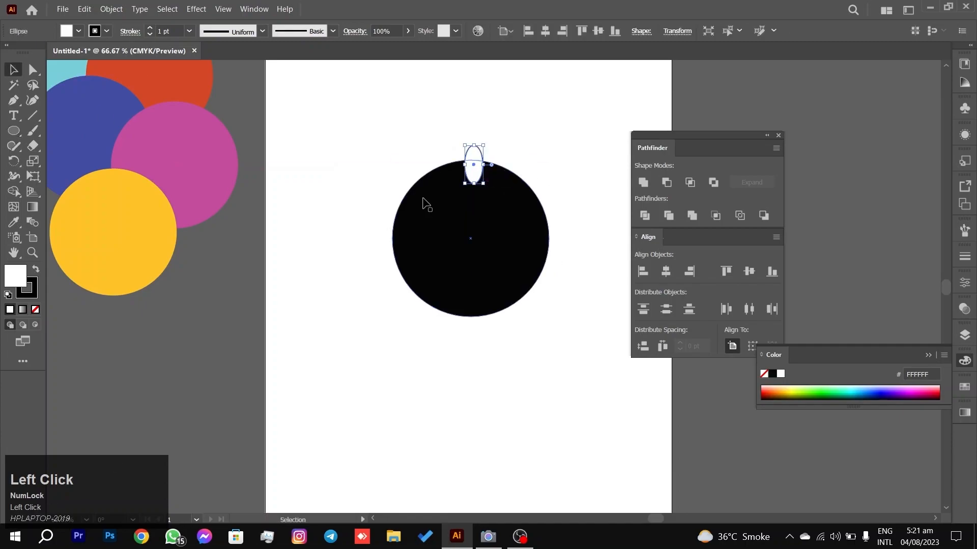
{"action": "left_click_drag", "start_coordinate": [485, 184], "coordinate": [470, 151]}
Align the ellipse and the black circle to their common horizontal centre.
{"action": "left_click", "coordinate": [435, 130]}
{"action": "left_click_drag", "start_coordinate": [544, 133], "coordinate": [462, 252]}
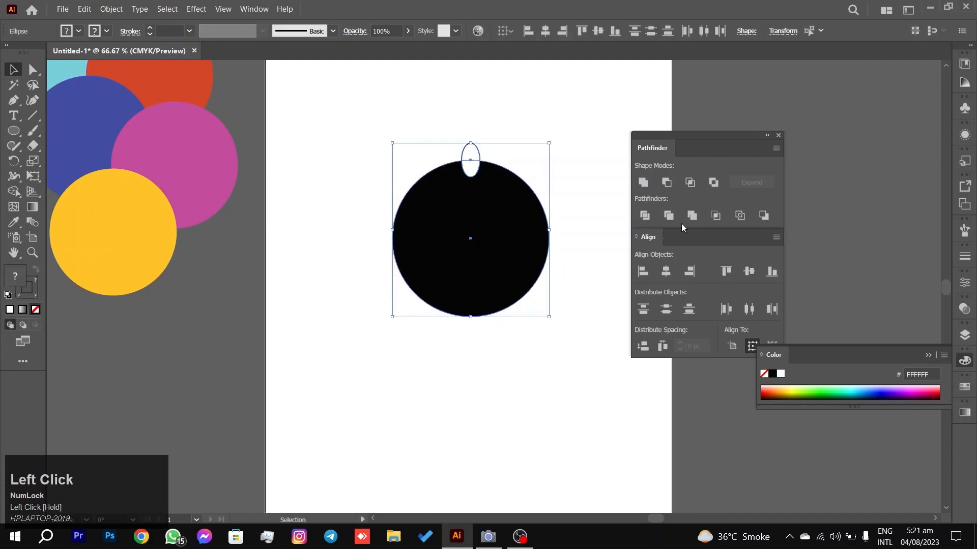
{"action": "left_click", "coordinate": [666, 271]}
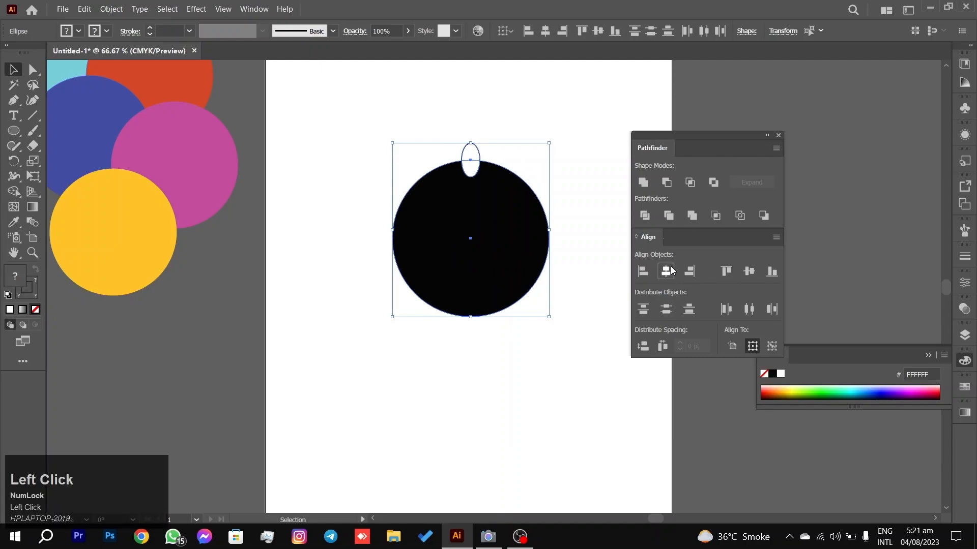
{"action": "left_click", "coordinate": [597, 118]}
{"action": "left_click_drag", "start_coordinate": [588, 100], "coordinate": [503, 180]}
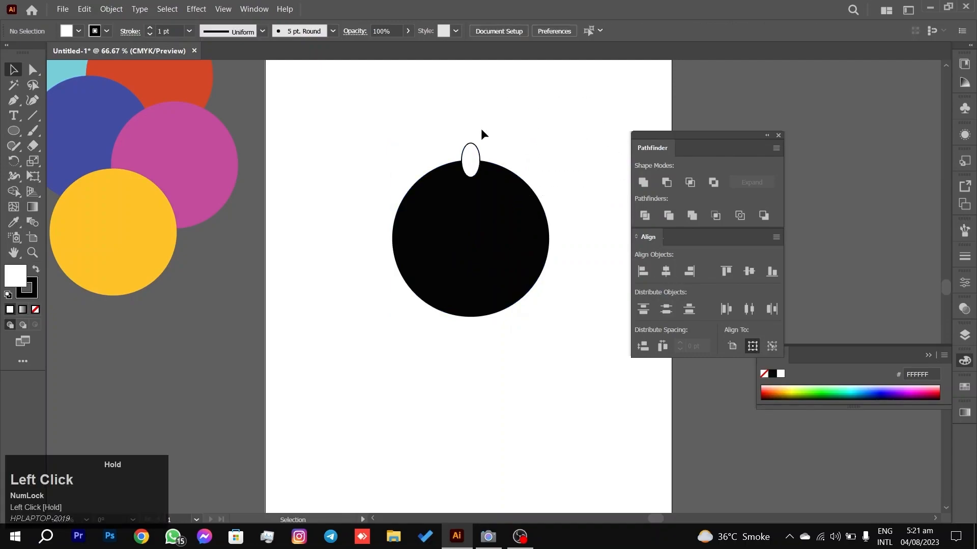
Remove the stroke from the small white ellipse.
{"action": "left_click", "coordinate": [471, 159]}
{"action": "left_click", "coordinate": [24, 294]}
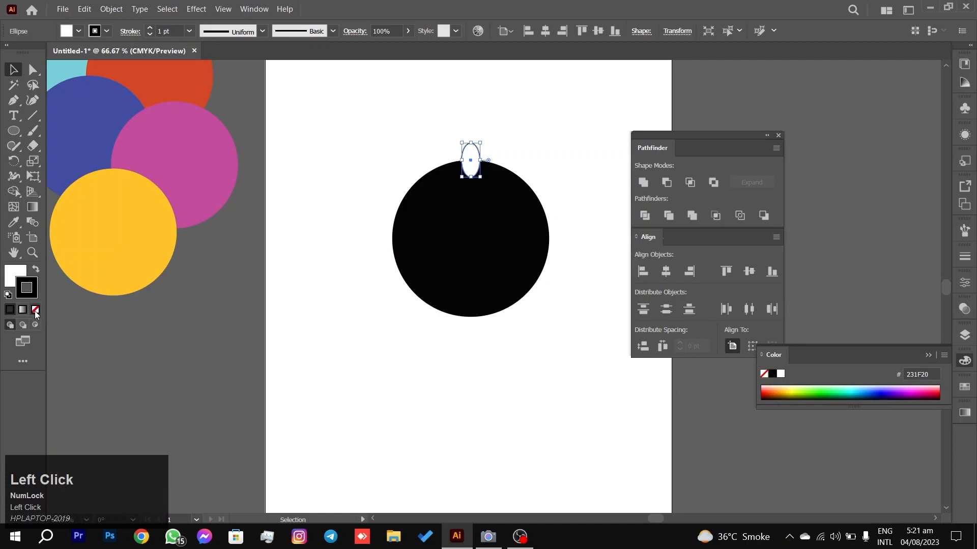
{"action": "left_click", "coordinate": [35, 311]}
{"action": "left_click", "coordinate": [480, 346]}
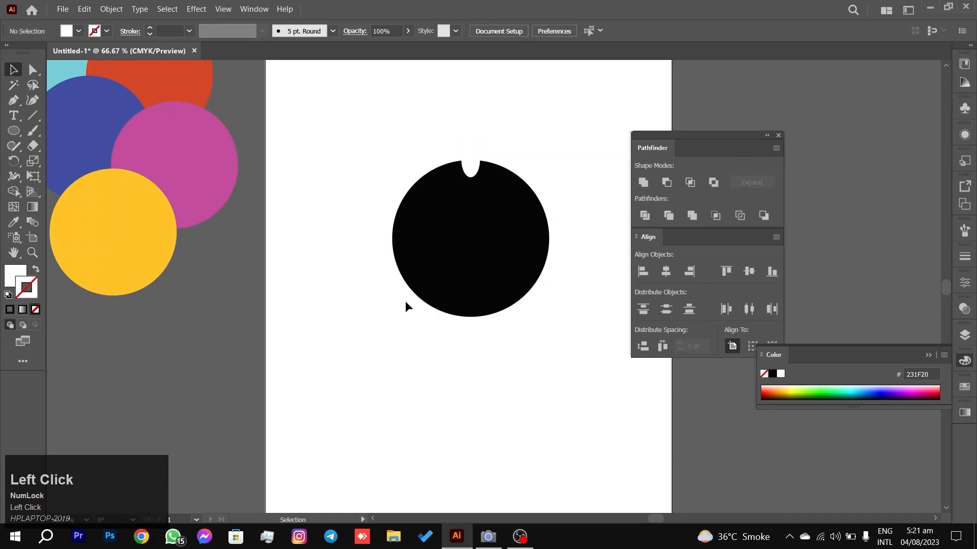
Enlarge the white ellipse slightly about its own centre and leave it selected.
{"action": "left_click", "coordinate": [472, 173]}
{"action": "left_click_drag", "start_coordinate": [482, 176], "coordinate": [483, 179]}
{"action": "left_click", "coordinate": [524, 144]}
{"action": "left_click_drag", "start_coordinate": [572, 109], "coordinate": [504, 143]}
{"action": "left_click", "coordinate": [478, 149]}
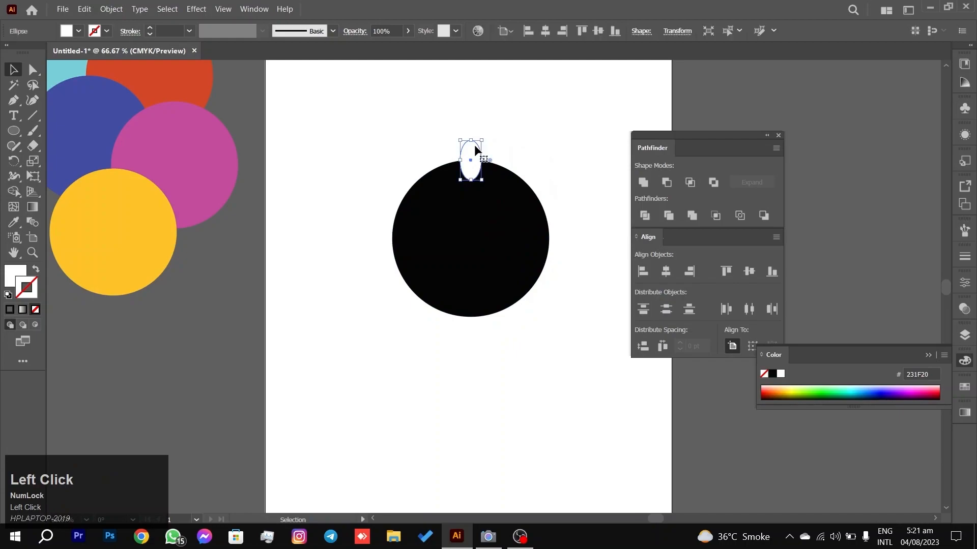
Rotate copies of the ellipse about the black circle's centre until eight ellipses are evenly spaced around its edge.
{"action": "left_click", "coordinate": [19, 162]}
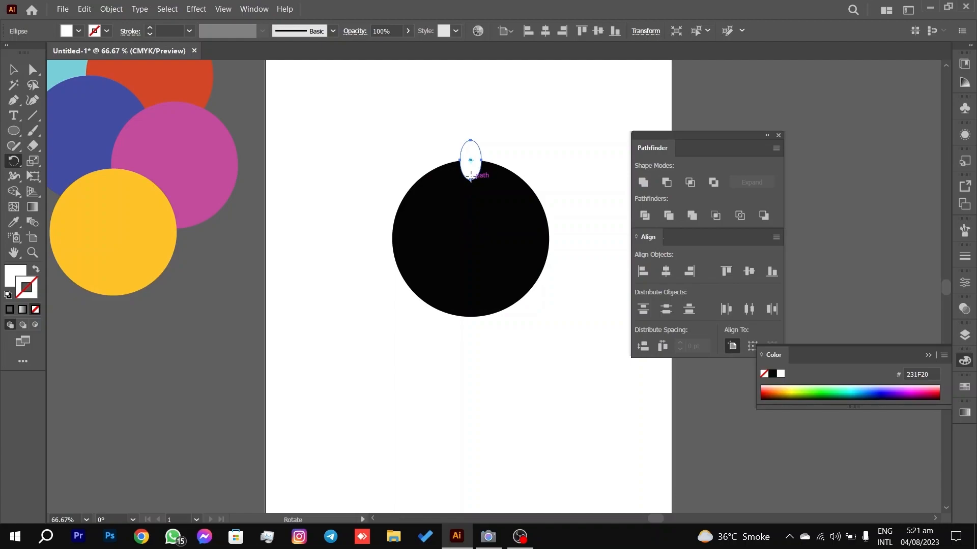
{"action": "left_click", "coordinate": [471, 238]}
{"action": "left_click_drag", "start_coordinate": [472, 170], "coordinate": [509, 177]}
{"action": "key", "text": "ctrl+d"}
{"action": "key", "text": "ctrl+d"}
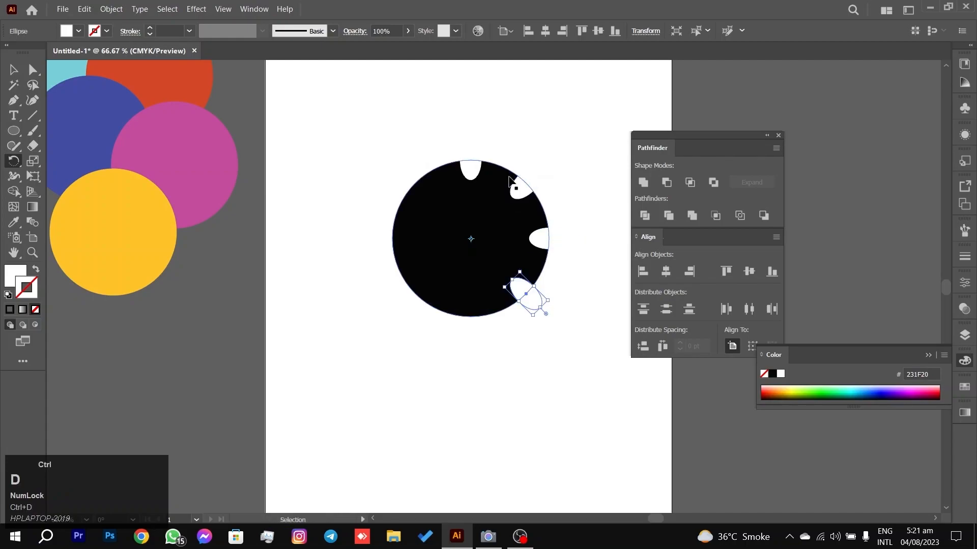
{"action": "key", "text": "ctrl+d"}
{"action": "key", "text": "ctrl+d"}
{"action": "key", "text": "ctrl+d"}
{"action": "key", "text": "ctrl+d"}
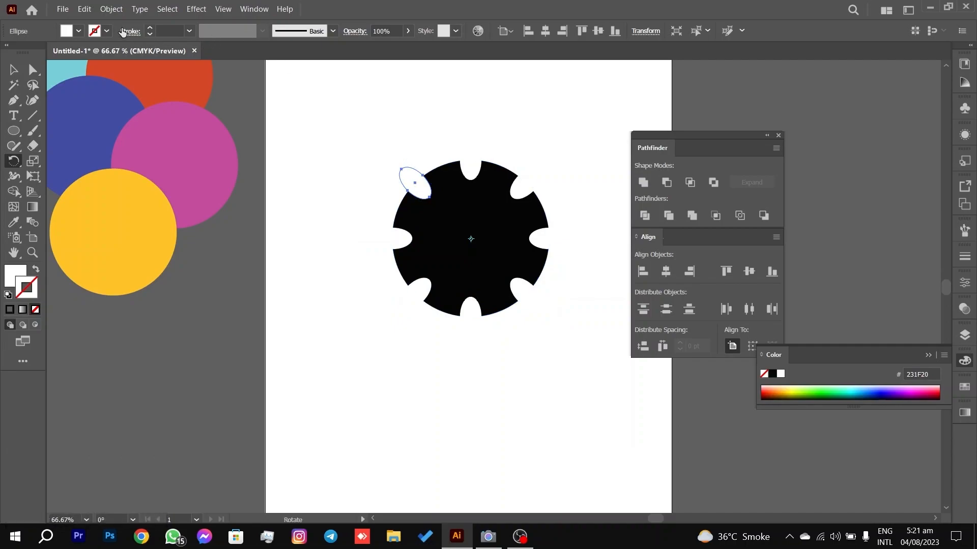
{"action": "left_click", "coordinate": [14, 70]}
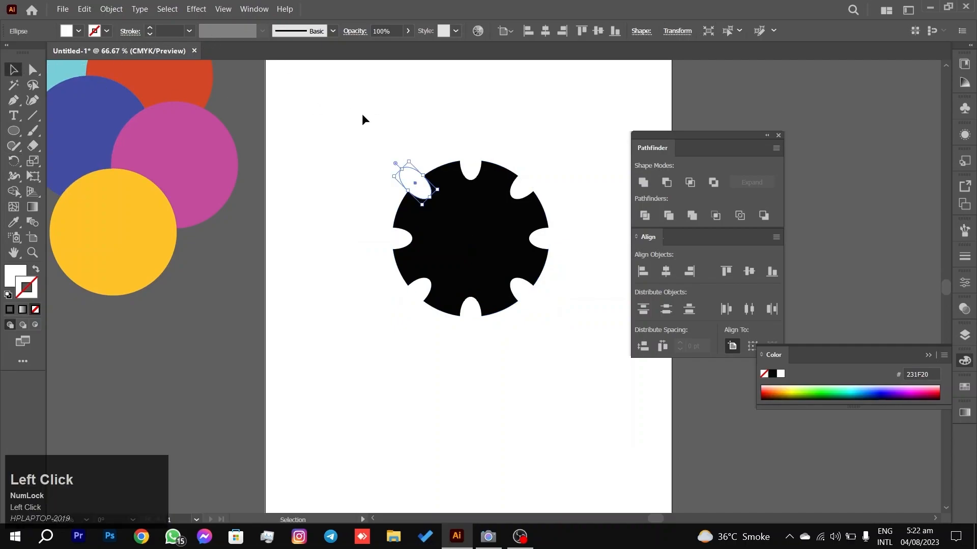
Draw a small white circle in the middle of the black circle.
{"action": "left_click", "coordinate": [14, 131]}
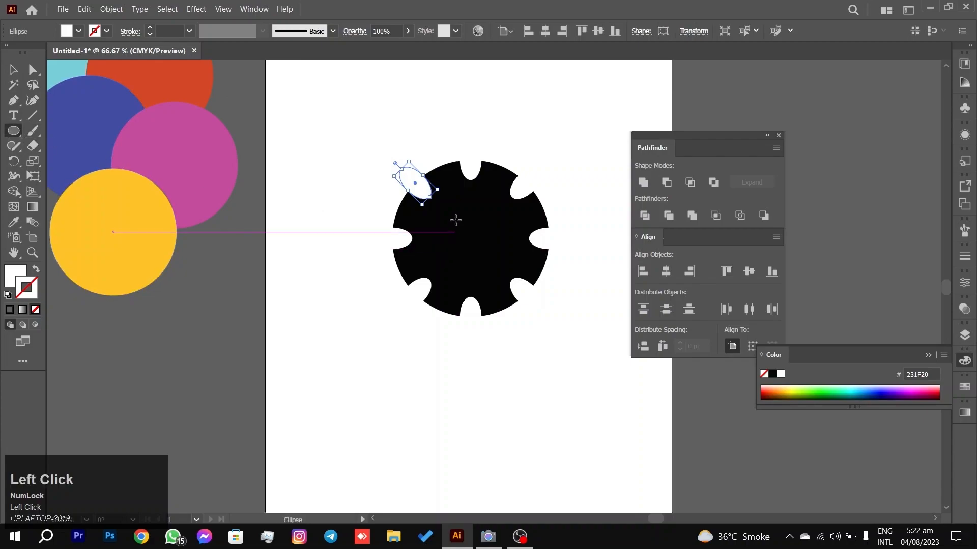
{"action": "left_click_drag", "start_coordinate": [471, 236], "coordinate": [494, 244]}
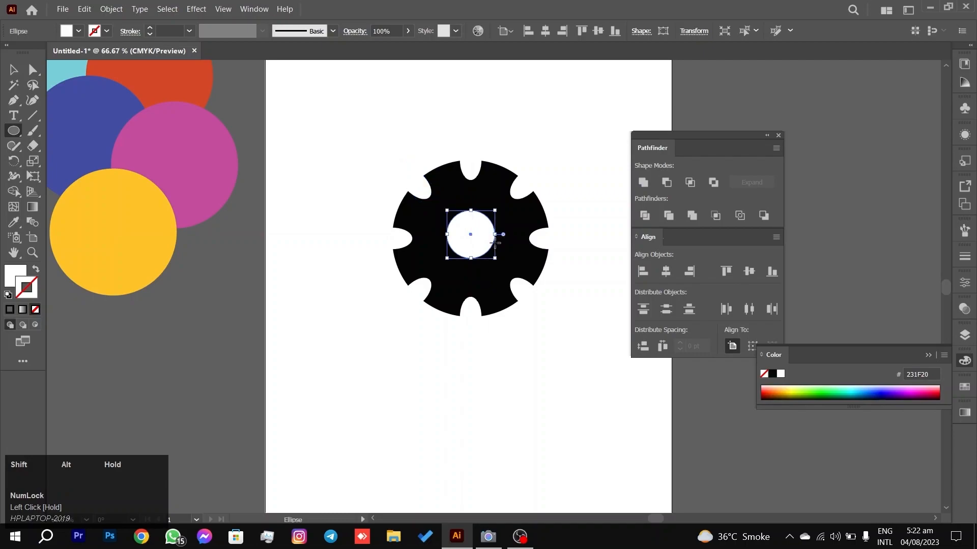
{"action": "left_click", "coordinate": [16, 71]}
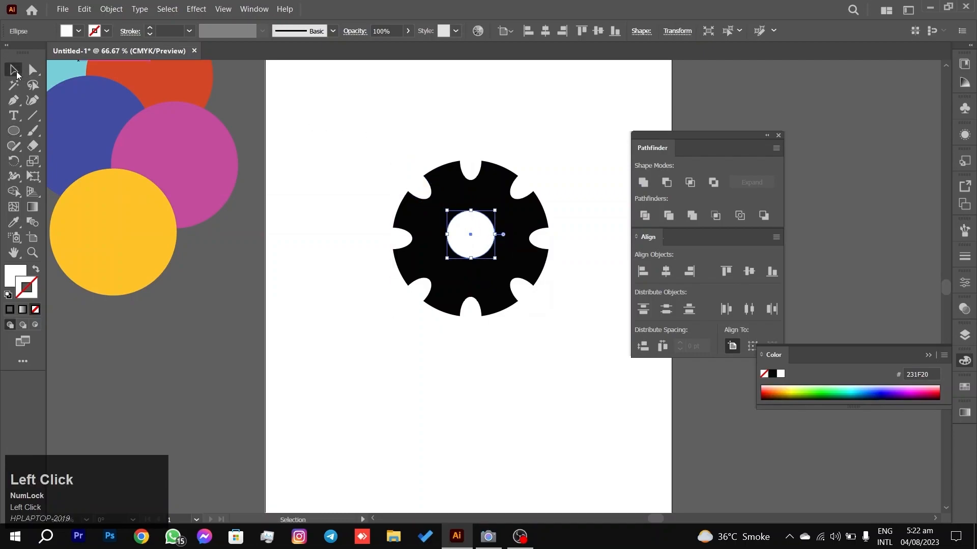
Subtract the eight ellipses and the small centre circle from the black circle with Minus Front.
{"action": "left_click_drag", "start_coordinate": [305, 128], "coordinate": [578, 313]}
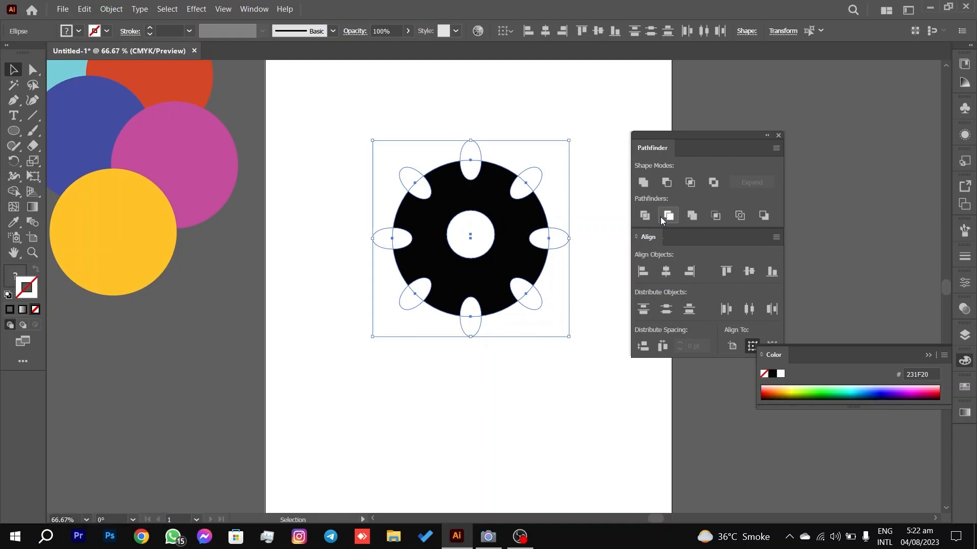
{"action": "left_click", "coordinate": [666, 183]}
{"action": "left_click", "coordinate": [572, 139]}
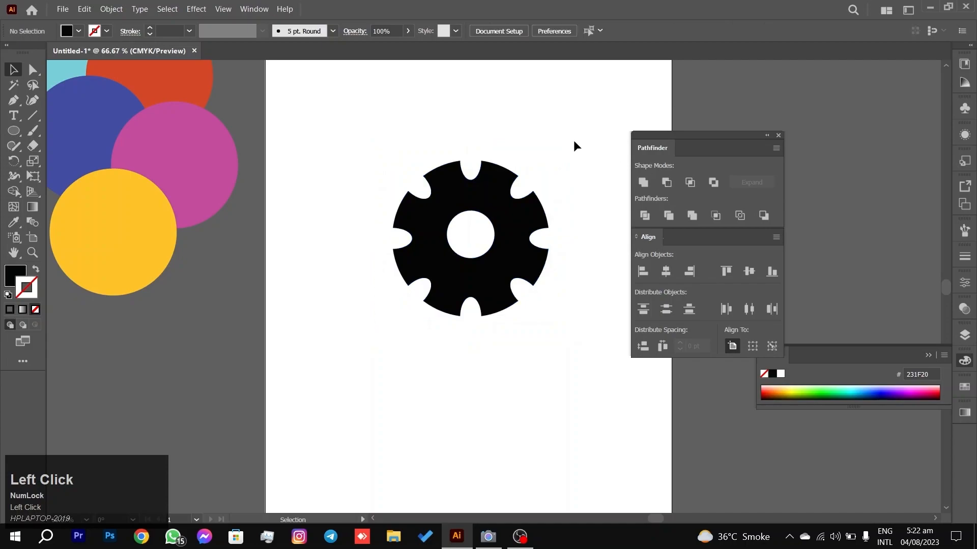
Scale the gear shape down proportionally and reposition it on the upper part of the artboard.
{"action": "left_click_drag", "start_coordinate": [529, 261], "coordinate": [510, 280]}
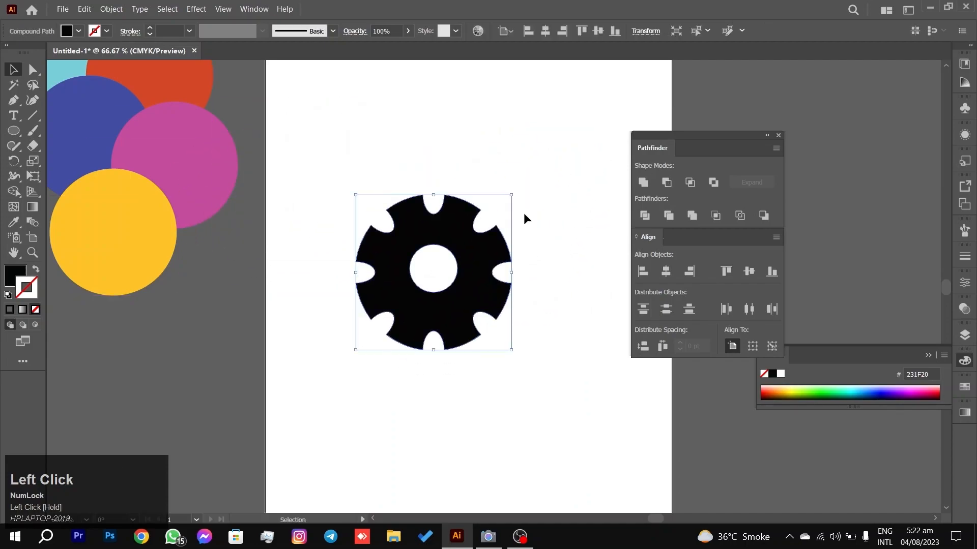
{"action": "left_click_drag", "start_coordinate": [512, 195], "coordinate": [467, 212]}
{"action": "left_click_drag", "start_coordinate": [448, 285], "coordinate": [500, 198]}
{"action": "scroll", "coordinate": [532, 199], "scroll_direction": "down", "scroll_amount": 3}
{"action": "scroll", "coordinate": [532, 200], "scroll_direction": "up", "scroll_amount": 3}
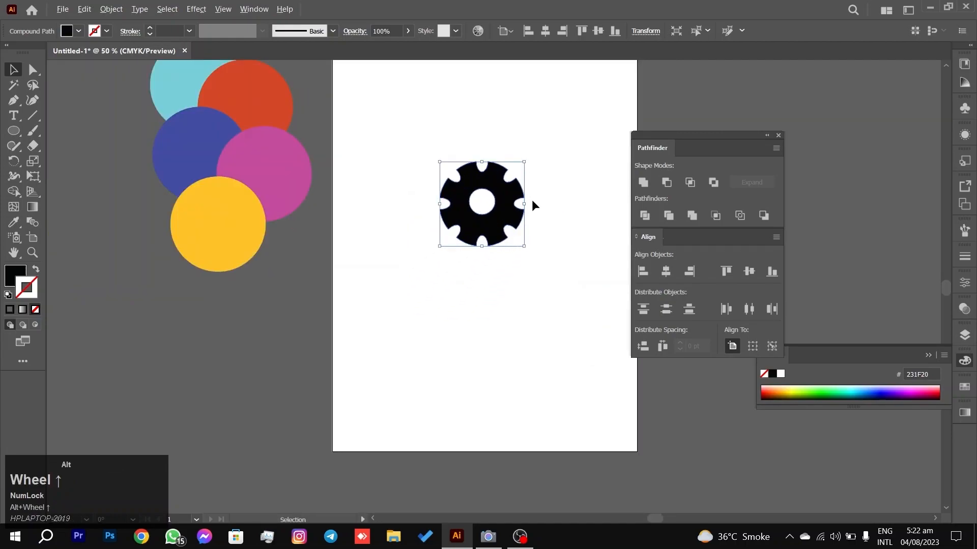
{"action": "left_click", "coordinate": [534, 206]}
{"action": "key", "text": "space"}
{"action": "left_click_drag", "start_coordinate": [567, 153], "coordinate": [549, 175]}
{"action": "mouse_move", "coordinate": [479, 208]}
{"action": "left_mouse_down"}
{"action": "mouse_move", "coordinate": [594, 171]}
{"action": "mouse_move", "coordinate": [484, 209]}
{"action": "mouse_move", "coordinate": [485, 219]}
{"action": "left_mouse_up"}
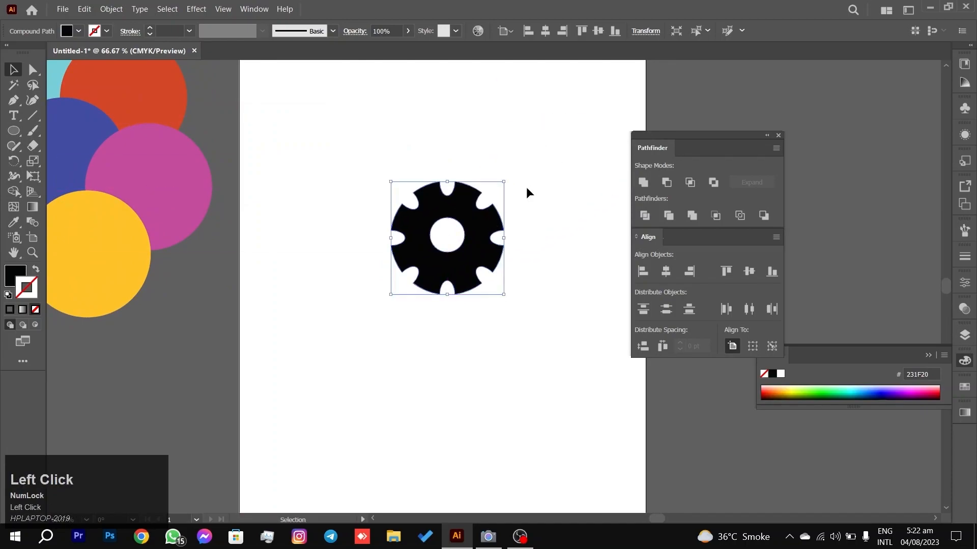
Move the gear shape off the artboard onto the empty canvas to its right.
{"action": "left_click", "coordinate": [527, 187]}
{"action": "left_click_drag", "start_coordinate": [593, 128], "coordinate": [404, 304]}
{"action": "mouse_move", "coordinate": [454, 230]}
{"action": "left_mouse_down"}
{"action": "mouse_move", "coordinate": [489, 216]}
{"action": "mouse_move", "coordinate": [461, 263]}
{"action": "mouse_move", "coordinate": [447, 226]}
{"action": "left_mouse_up"}
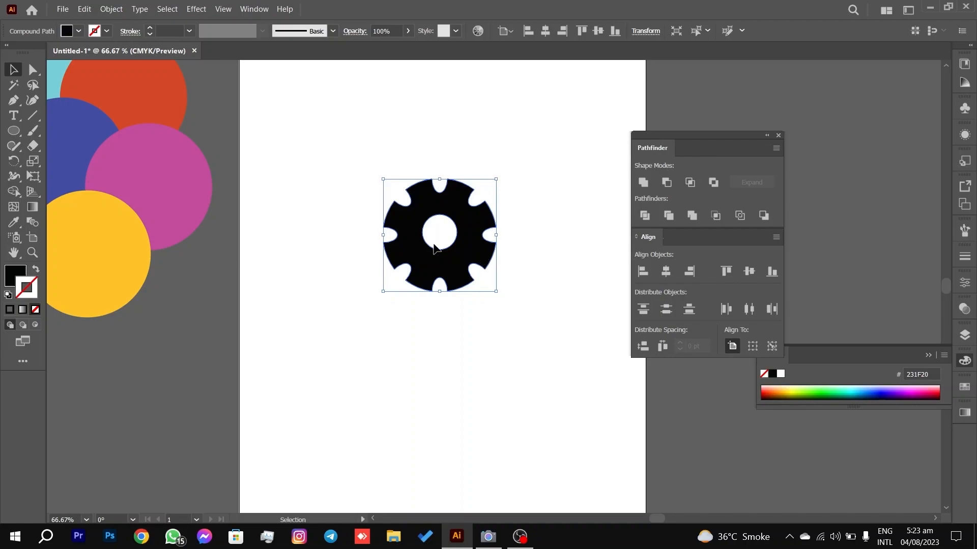
{"action": "left_click_drag", "start_coordinate": [468, 230], "coordinate": [540, 178]}
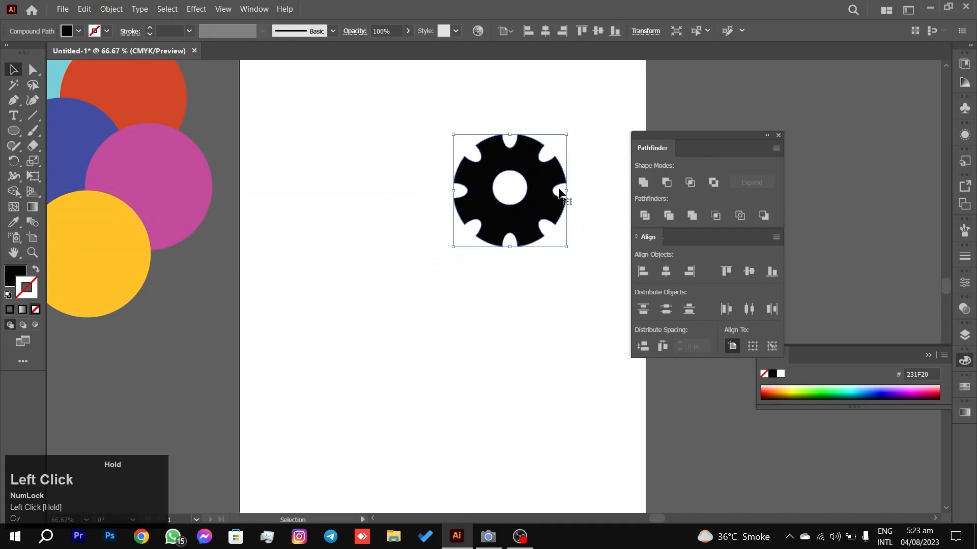
{"action": "scroll", "coordinate": [484, 245], "scroll_direction": "down", "scroll_amount": 2, "text": "alt"}
{"action": "scroll", "coordinate": [473, 242], "scroll_direction": "up", "scroll_amount": 2, "text": "alt"}
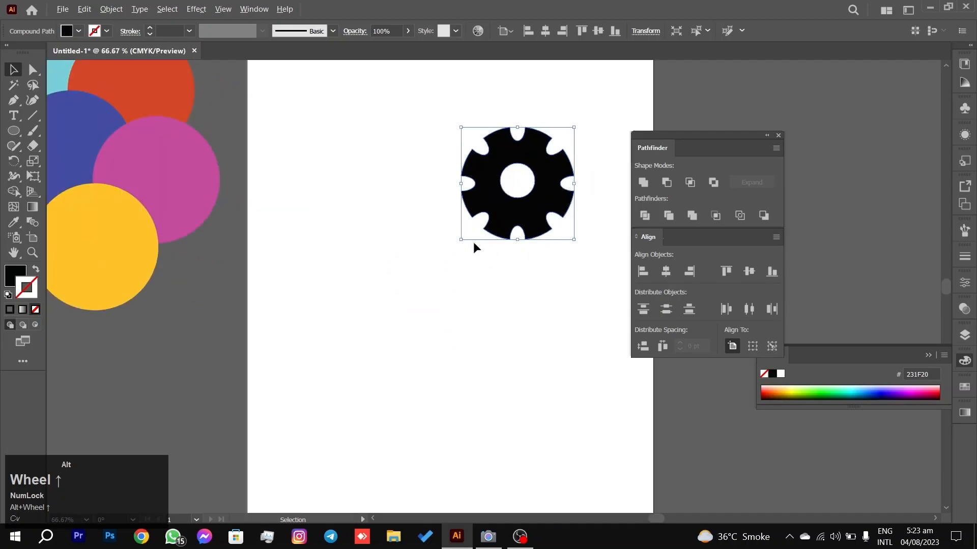
{"action": "left_click", "coordinate": [473, 242]}
{"action": "key", "text": "space"}
{"action": "left_click_drag", "start_coordinate": [514, 183], "coordinate": [820, 110]}
{"action": "left_click", "coordinate": [534, 174]}
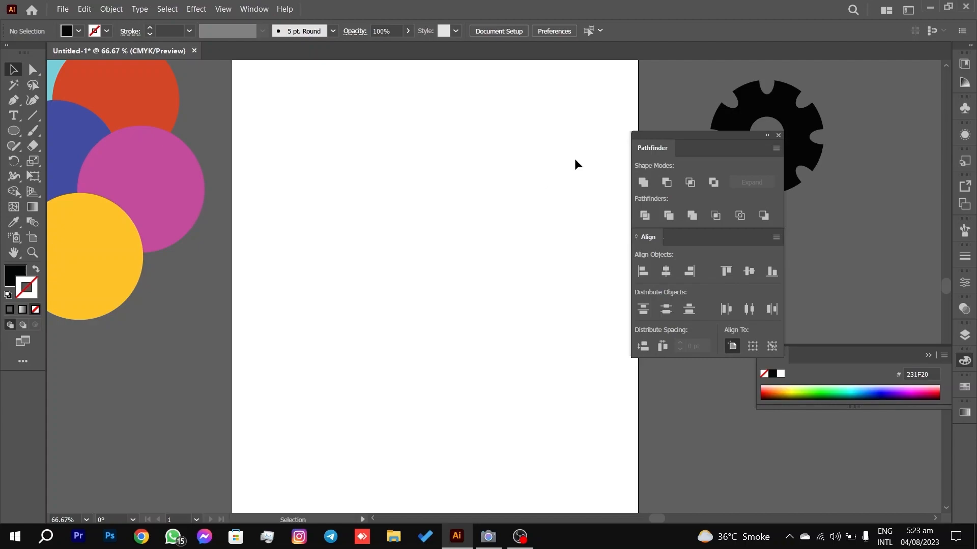
Draw an upright five-pointed star on the upper middle of the artboard.
{"action": "scroll", "coordinate": [507, 159], "scroll_direction": "down", "scroll_amount": 1}
{"action": "left_click_drag", "start_coordinate": [507, 159], "coordinate": [516, 179]}
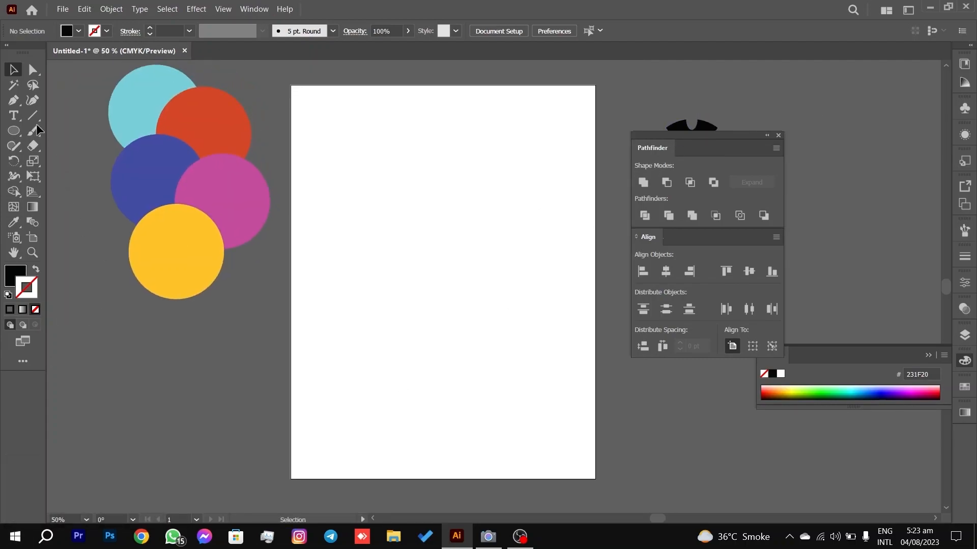
{"action": "right_click", "coordinate": [14, 131]}
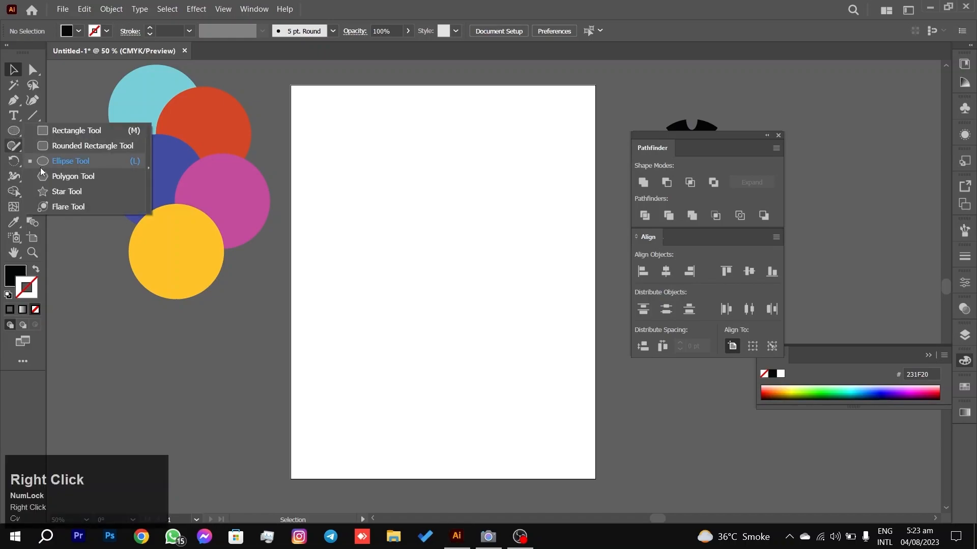
{"action": "left_click", "coordinate": [51, 192]}
{"action": "left_click_drag", "start_coordinate": [436, 229], "coordinate": [452, 254]}
{"action": "left_click", "coordinate": [14, 70]}
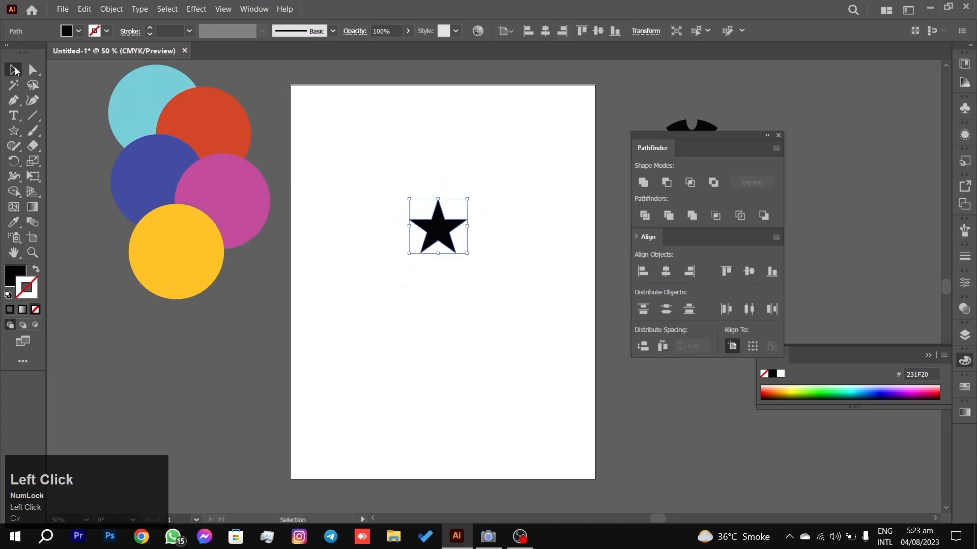
Reset the star to the default fill and stroke, and set its fill to orange FFA300.
{"action": "key", "text": "d"}
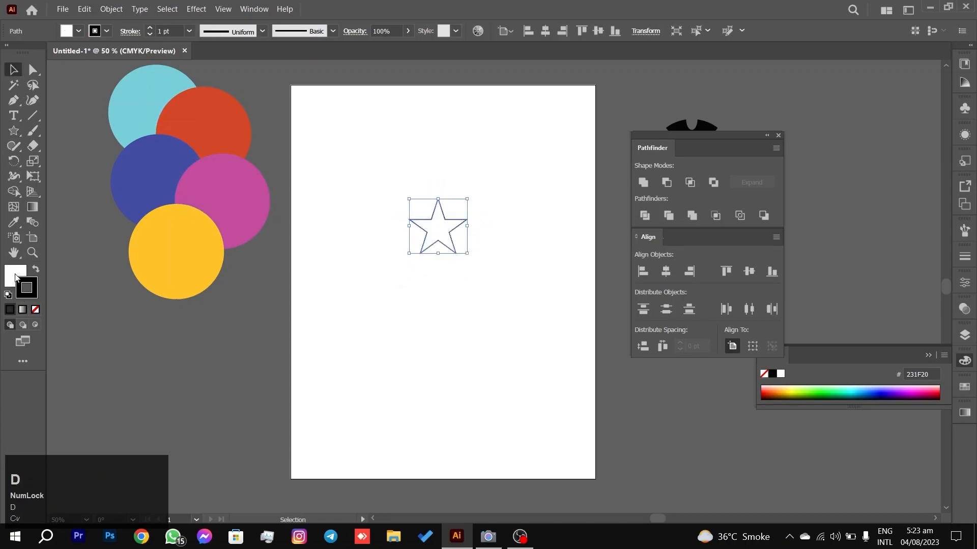
{"action": "double_click", "coordinate": [16, 278]}
{"action": "left_click", "coordinate": [428, 273]}
{"action": "left_click_drag", "start_coordinate": [501, 258], "coordinate": [505, 327]}
{"action": "left_click_drag", "start_coordinate": [457, 184], "coordinate": [484, 181]}
{"action": "left_click", "coordinate": [622, 188]}
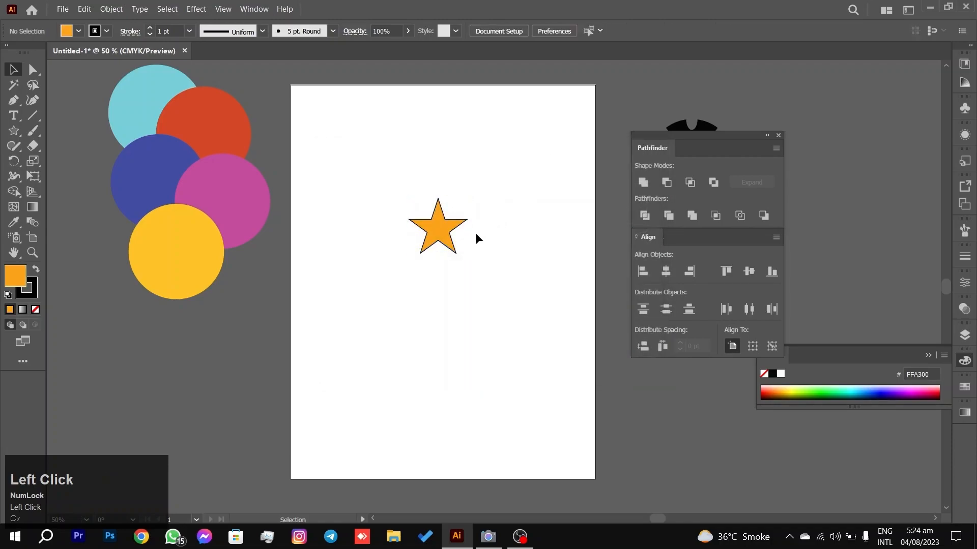
Place a smaller copy of the star over the large star's left point and send it to the back.
{"action": "scroll", "coordinate": [469, 227], "scroll_direction": "up", "scroll_amount": 2}
{"action": "left_click_drag", "start_coordinate": [428, 221], "coordinate": [349, 217]}
{"action": "right_click", "coordinate": [349, 216]}
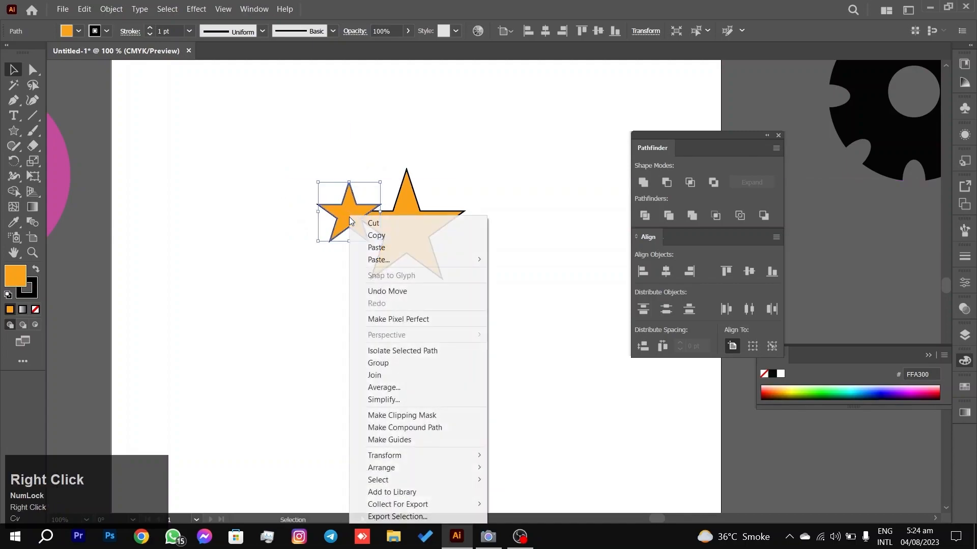
{"action": "mouse_move", "coordinate": [458, 468]}
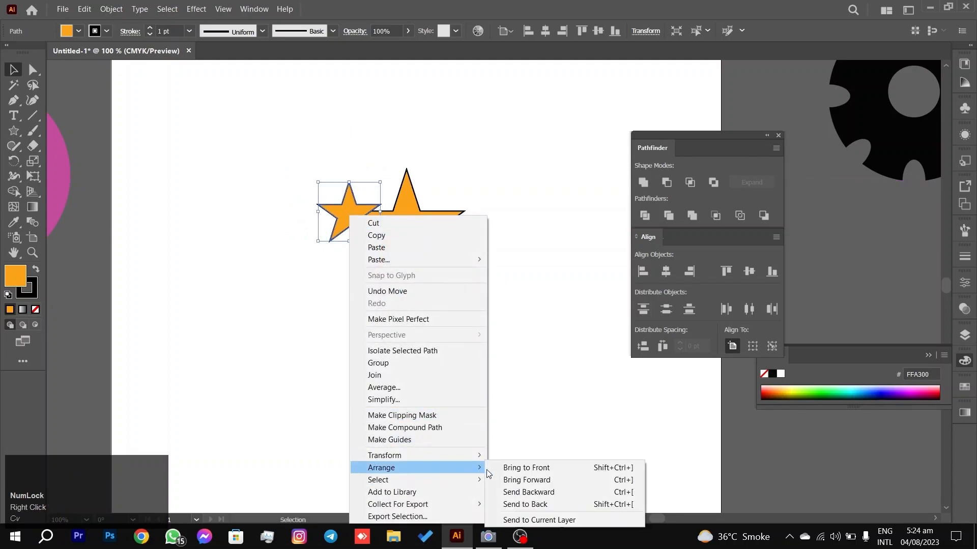
{"action": "left_click", "coordinate": [535, 504]}
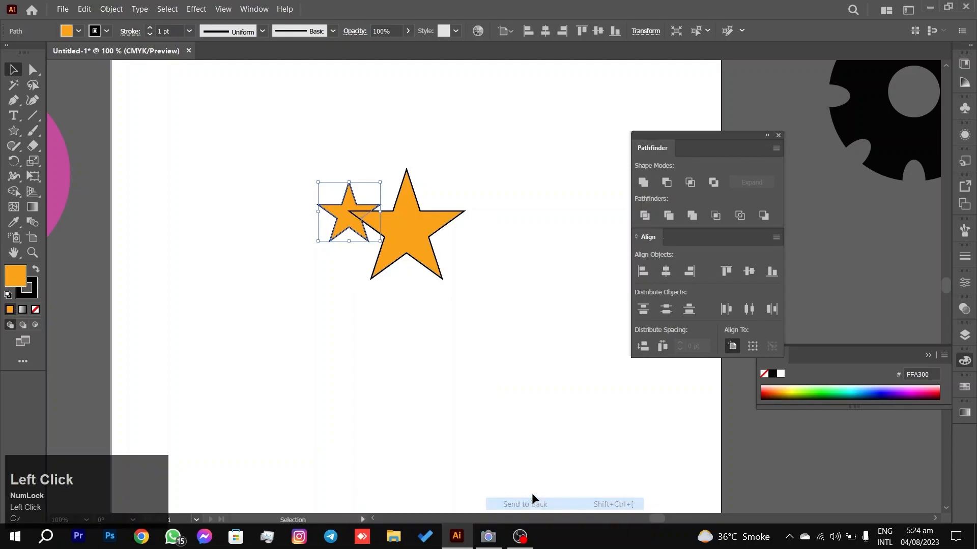
Duplicate the small star to the right point of the large star, mirroring the placement of the left one.
{"action": "left_click", "coordinate": [519, 248]}
{"action": "left_click_drag", "start_coordinate": [342, 224], "coordinate": [465, 209]}
{"action": "left_click", "coordinate": [508, 169]}
{"action": "left_click_drag", "start_coordinate": [340, 209], "coordinate": [344, 210]}
{"action": "left_click", "coordinate": [288, 203]}
Set the stroke weight of all three stars to 5 pt, after trying 8 pt.
{"action": "left_click_drag", "start_coordinate": [323, 333], "coordinate": [517, 167]}
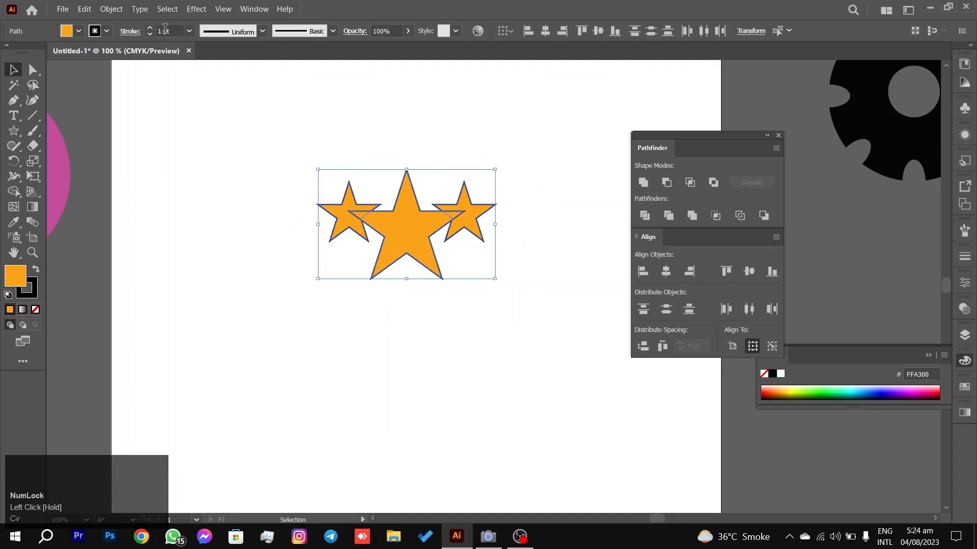
{"action": "left_click", "coordinate": [189, 31]}
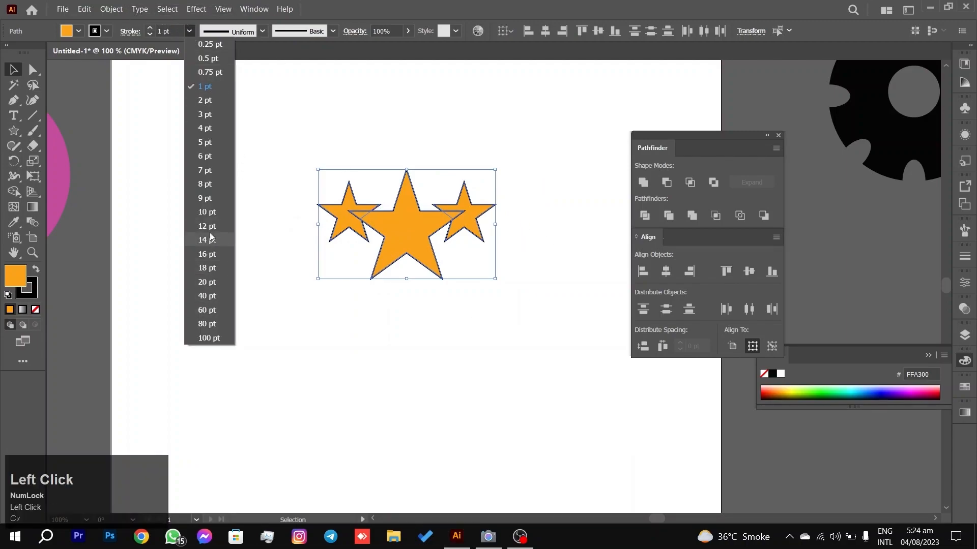
{"action": "left_click", "coordinate": [203, 184]}
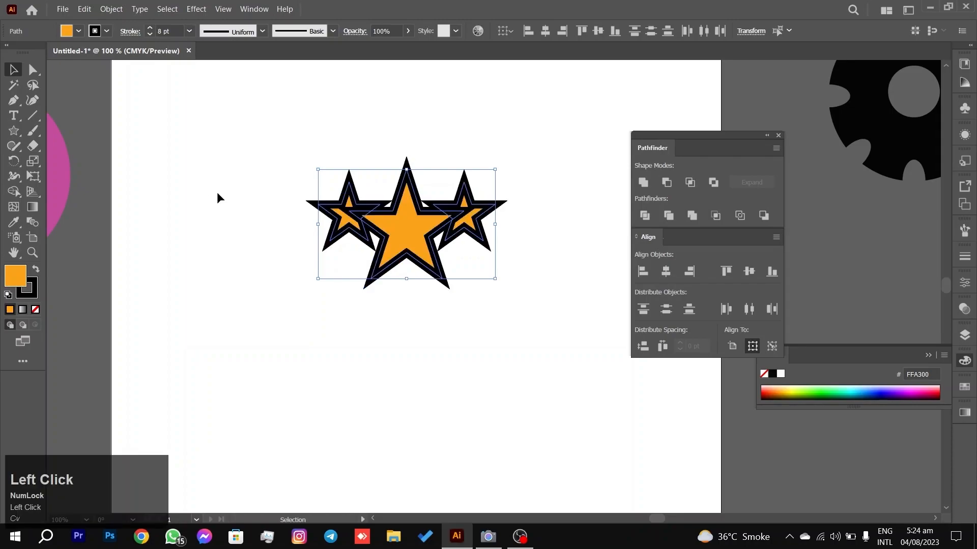
{"action": "left_click", "coordinate": [190, 31]}
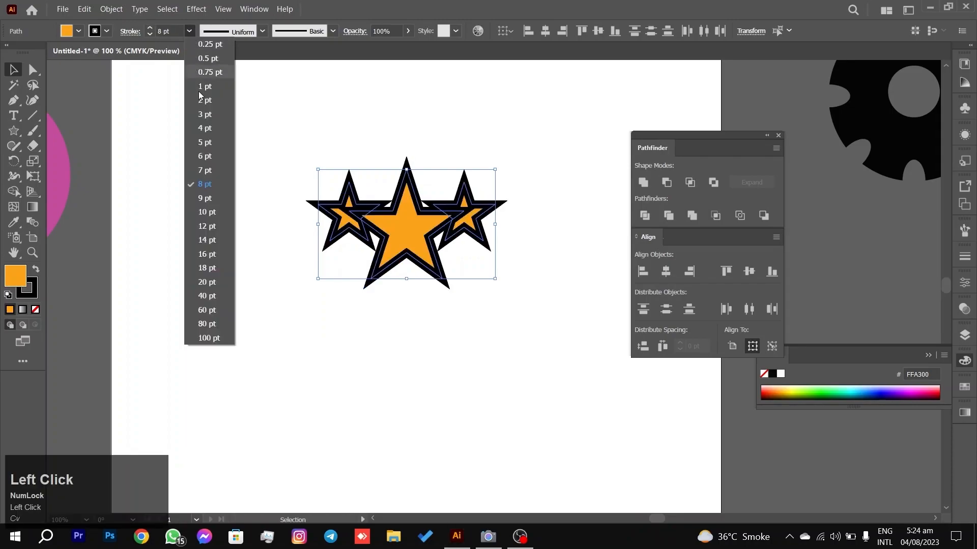
{"action": "left_click", "coordinate": [207, 144]}
{"action": "left_click", "coordinate": [212, 205]}
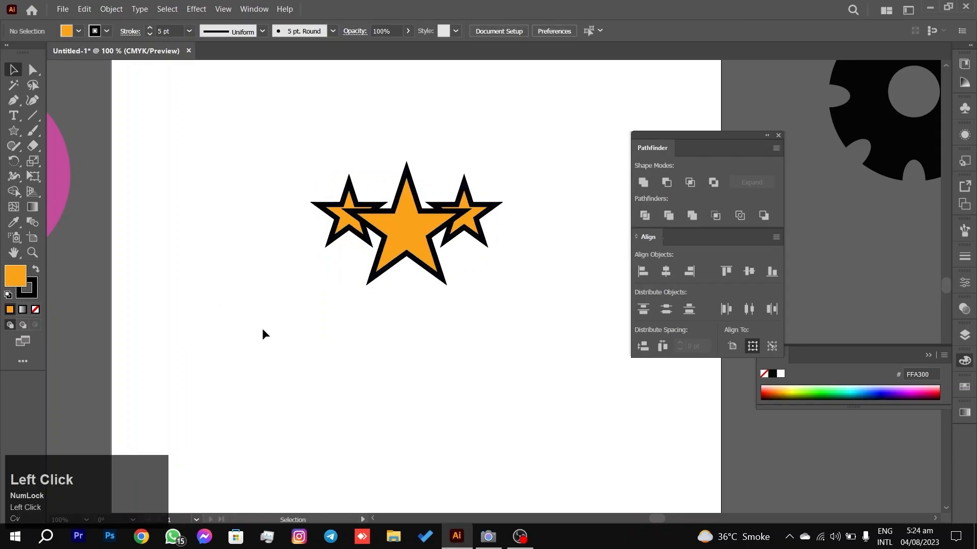
Reposition the three stars together in the upper middle of the artboard.
{"action": "scroll", "coordinate": [307, 312], "scroll_direction": "down", "scroll_amount": 4}
{"action": "scroll", "coordinate": [308, 312], "scroll_direction": "up", "scroll_amount": 4}
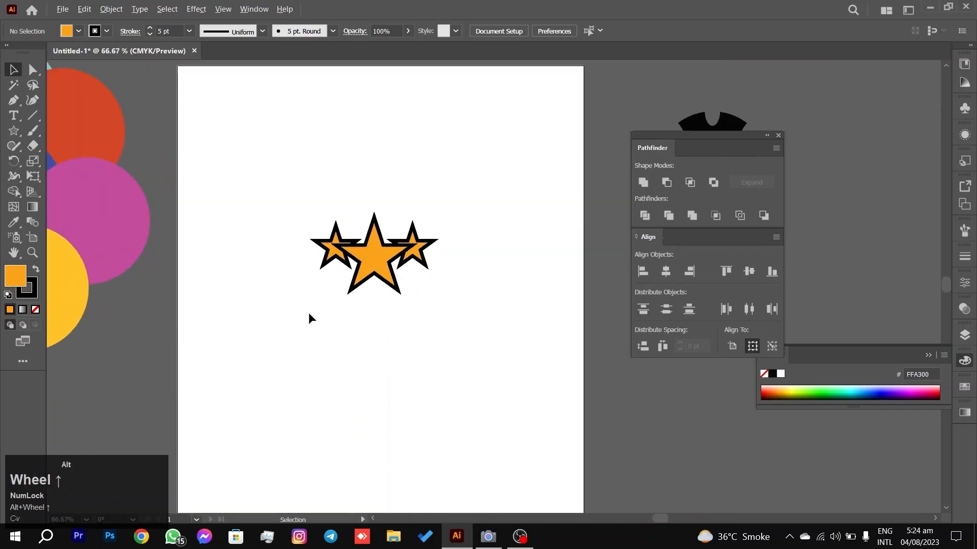
{"action": "scroll", "coordinate": [308, 315], "scroll_direction": "up", "scroll_amount": 3}
{"action": "scroll", "coordinate": [309, 315], "scroll_direction": "down", "scroll_amount": 3}
{"action": "key", "text": "space"}
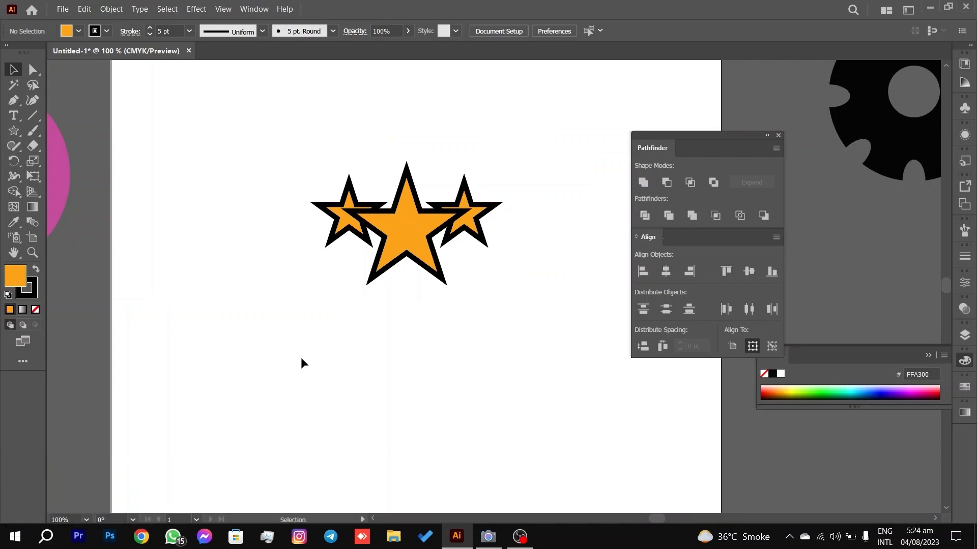
{"action": "left_click_drag", "start_coordinate": [304, 360], "coordinate": [524, 209]}
{"action": "mouse_move", "coordinate": [407, 247]}
{"action": "left_mouse_down"}
{"action": "mouse_move", "coordinate": [422, 295]}
{"action": "mouse_move", "coordinate": [407, 310]}
{"action": "mouse_move", "coordinate": [416, 258]}
{"action": "left_mouse_up"}
{"action": "left_click_drag", "start_coordinate": [262, 383], "coordinate": [546, 209]}
{"action": "left_click_drag", "start_coordinate": [421, 245], "coordinate": [404, 262]}
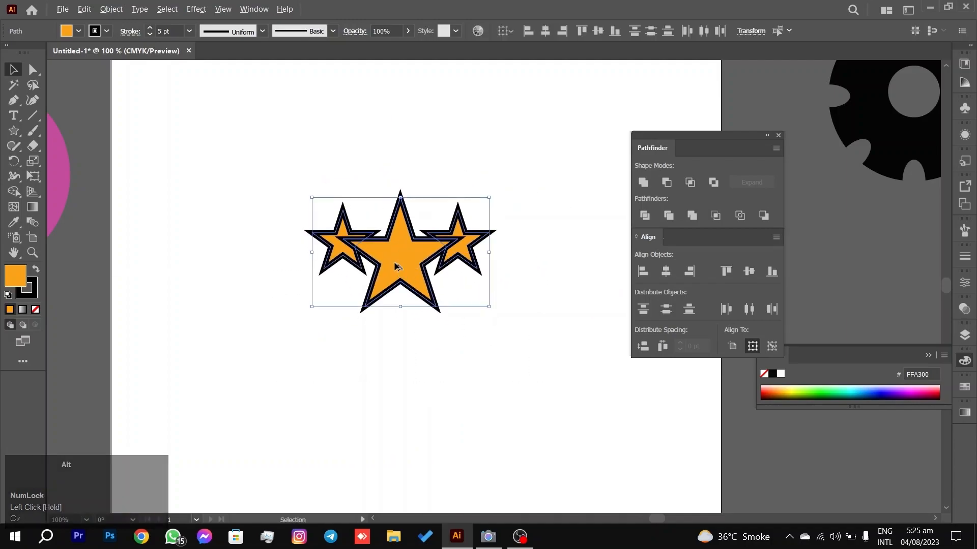
Copy the three-star emblem straight below the original and enlarge the copy proportionally to about the artboard's width.
{"action": "scroll", "coordinate": [400, 264], "scroll_direction": "down", "scroll_amount": 2}
{"action": "left_click_drag", "start_coordinate": [398, 255], "coordinate": [405, 333]}
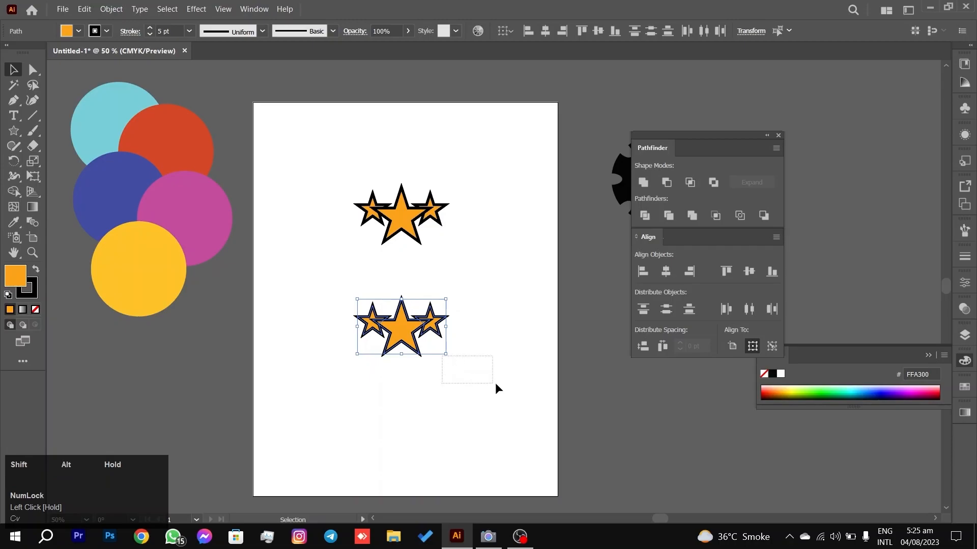
{"action": "left_click_drag", "start_coordinate": [448, 353], "coordinate": [629, 413]}
{"action": "left_click_drag", "start_coordinate": [394, 329], "coordinate": [399, 359]}
{"action": "left_click", "coordinate": [470, 239]}
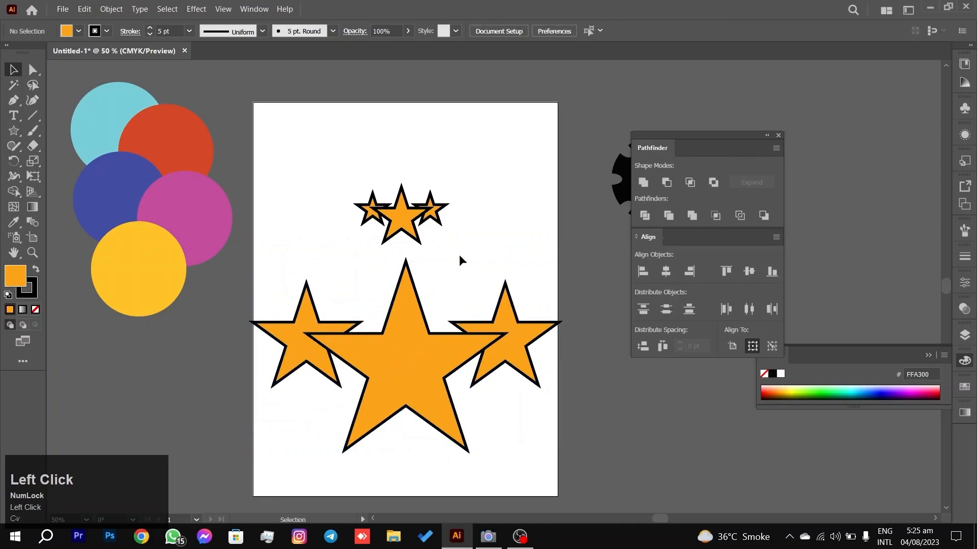
Group the three enlarged stars, and group the three small stars above them as a separate group.
{"action": "scroll", "coordinate": [432, 252], "scroll_direction": "up", "scroll_amount": 5}
{"action": "left_click_drag", "start_coordinate": [435, 255], "coordinate": [448, 243]}
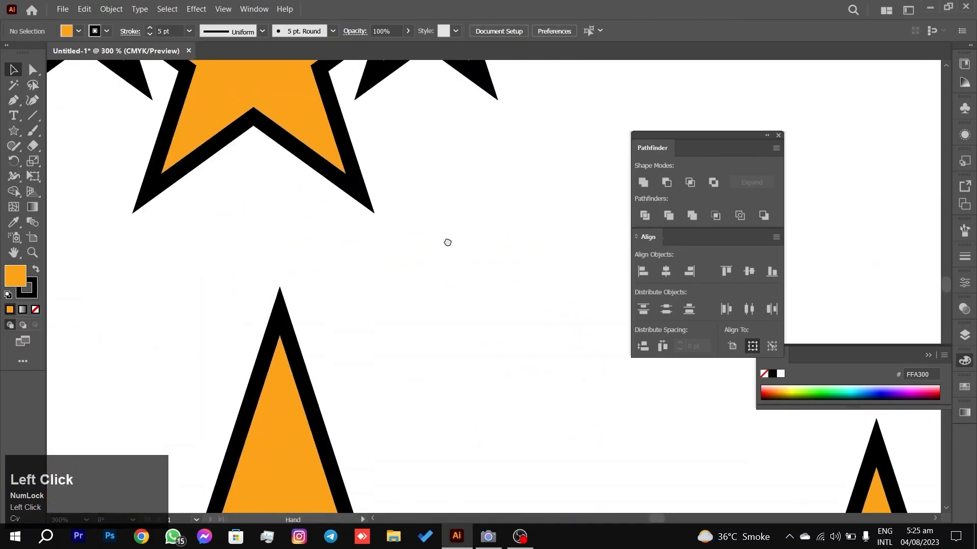
{"action": "scroll", "coordinate": [447, 243], "scroll_direction": "down", "scroll_amount": 2}
{"action": "scroll", "coordinate": [508, 292], "scroll_direction": "down", "scroll_amount": 3}
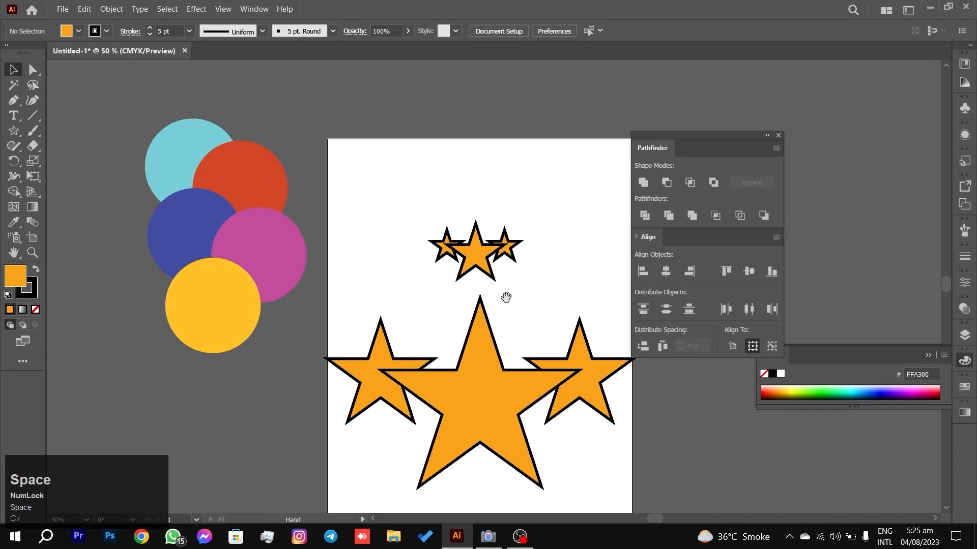
{"action": "left_click_drag", "start_coordinate": [506, 298], "coordinate": [401, 191]}
{"action": "left_click", "coordinate": [386, 320]}
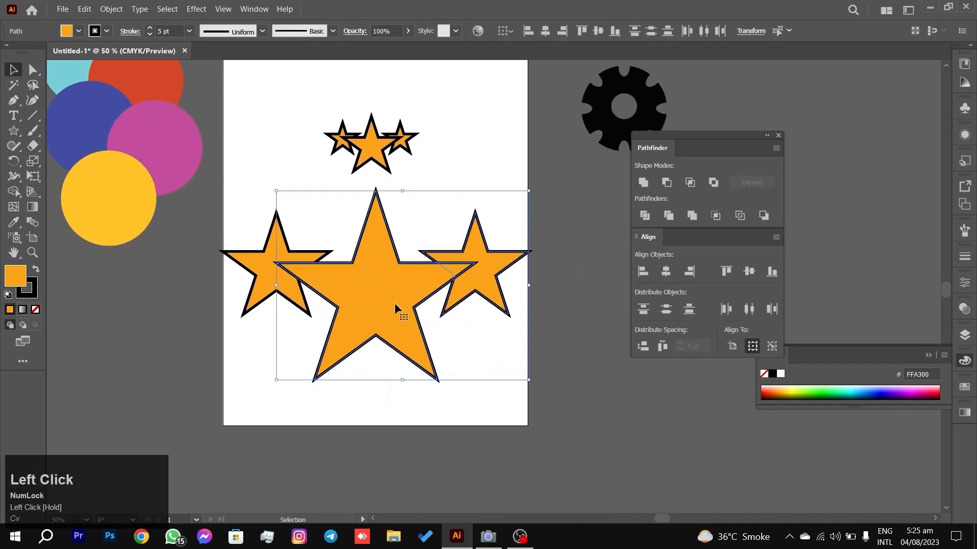
{"action": "left_click_drag", "start_coordinate": [575, 203], "coordinate": [230, 359]}
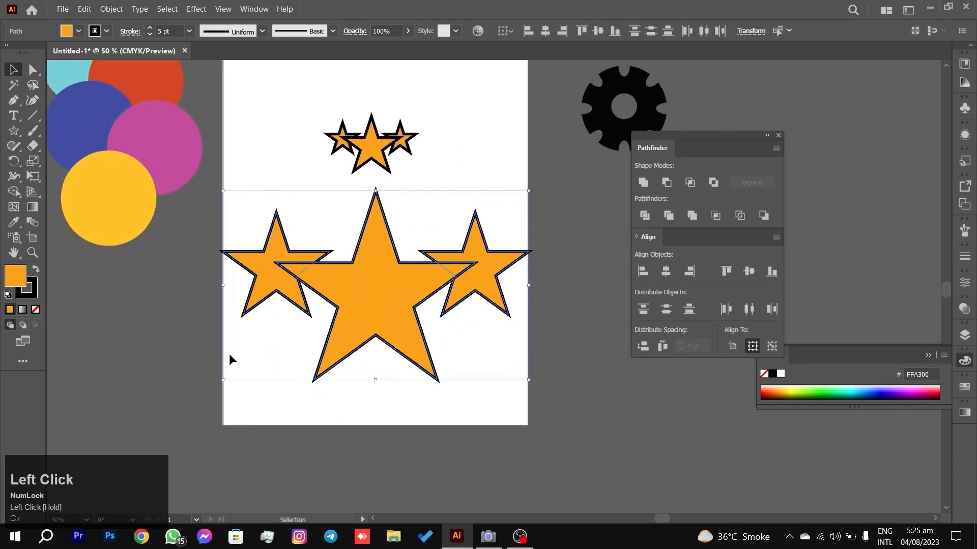
{"action": "key", "text": "ctrl+g"}
{"action": "left_click_drag", "start_coordinate": [449, 110], "coordinate": [327, 165]}
{"action": "key", "text": "ctrl+g"}
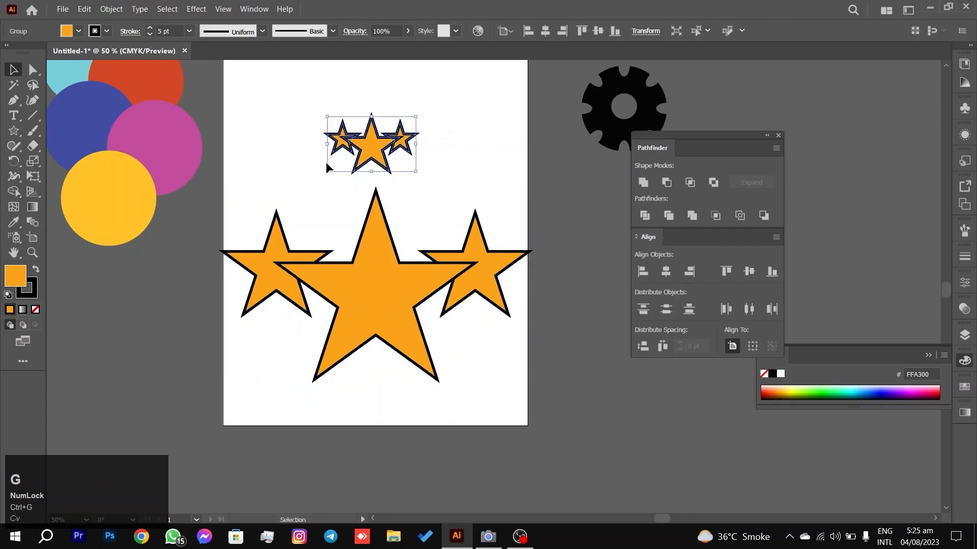
Delete the enlarged emblem group and place a copy of the small emblem group straight below the original.
{"action": "left_click", "coordinate": [506, 152]}
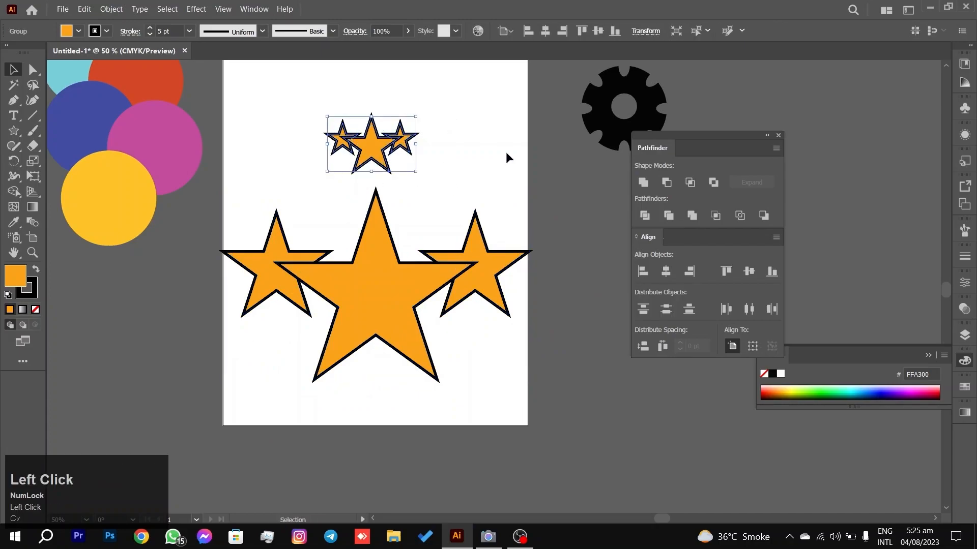
{"action": "left_click", "coordinate": [478, 266]}
{"action": "left_click_drag", "start_coordinate": [475, 160], "coordinate": [485, 247]}
{"action": "left_click_drag", "start_coordinate": [530, 157], "coordinate": [497, 267]}
{"action": "left_click_drag", "start_coordinate": [605, 255], "coordinate": [413, 371]}
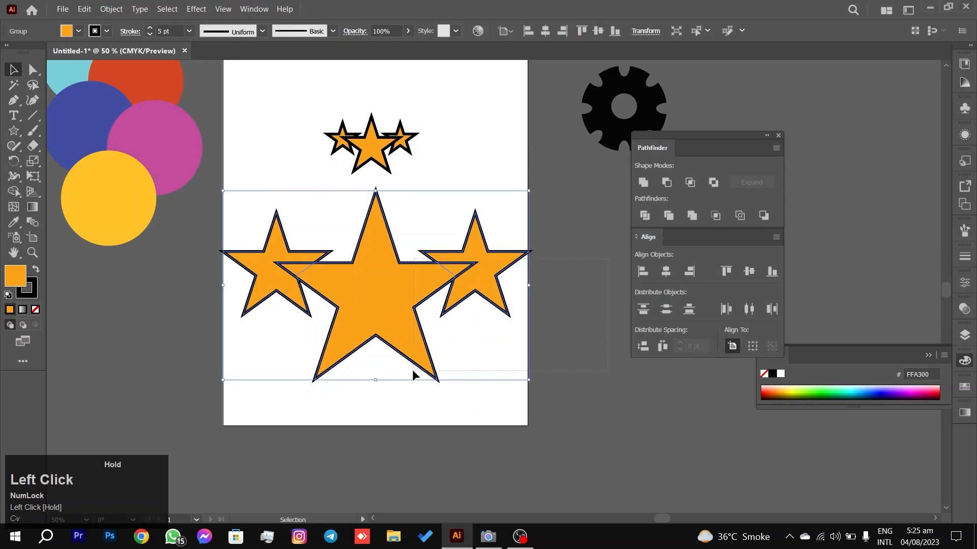
{"action": "left_click_drag", "start_coordinate": [526, 154], "coordinate": [480, 294]}
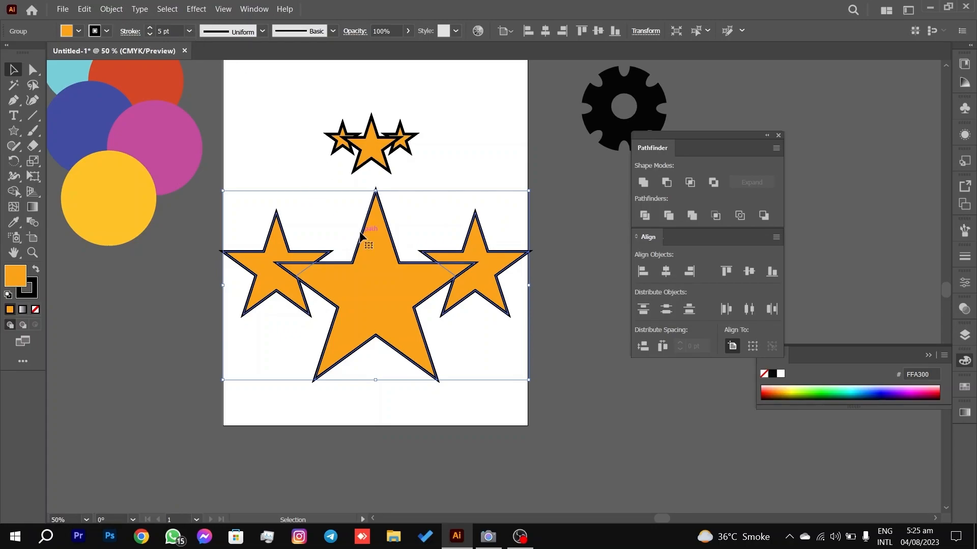
{"action": "key", "text": "Delete"}
{"action": "left_click_drag", "start_coordinate": [373, 134], "coordinate": [395, 249]}
{"action": "left_click", "coordinate": [285, 198]}
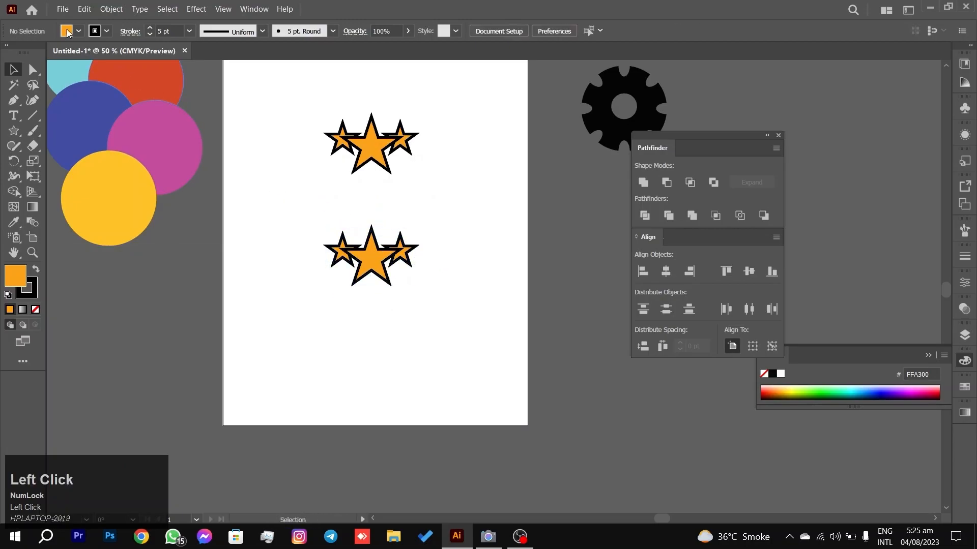
Turn on Scale Strokes & Effects in the general preferences.
{"action": "left_click", "coordinate": [85, 9]}
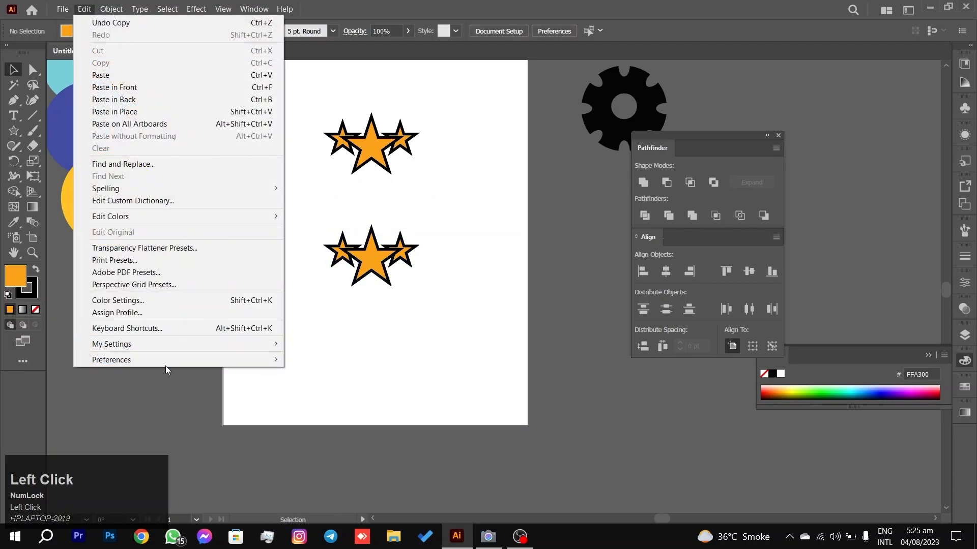
{"action": "mouse_move", "coordinate": [192, 359]}
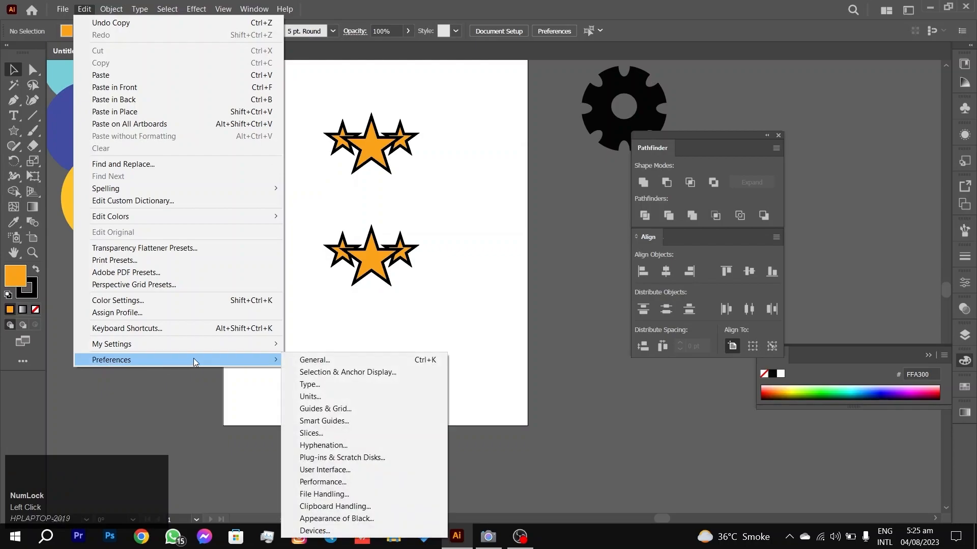
{"action": "left_click", "coordinate": [310, 360]}
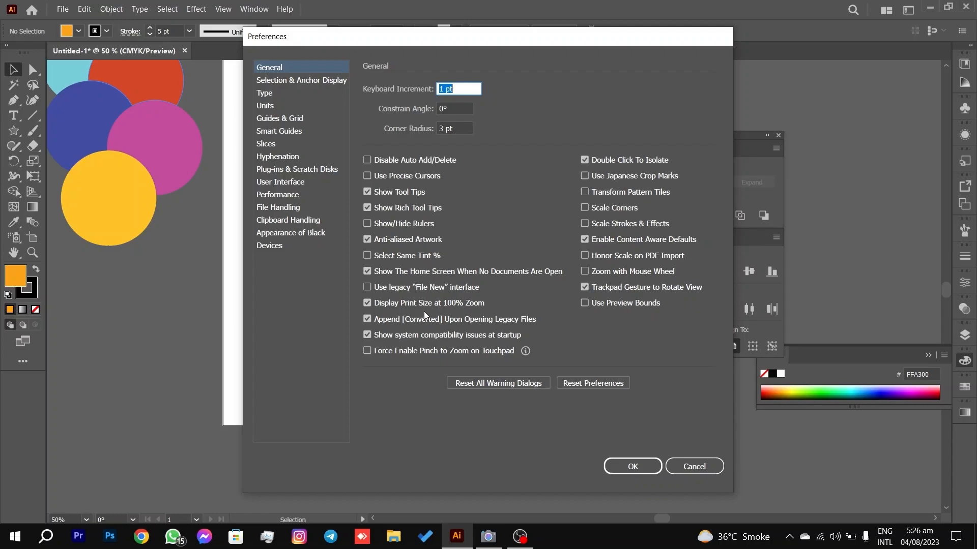
{"action": "left_click", "coordinate": [584, 223]}
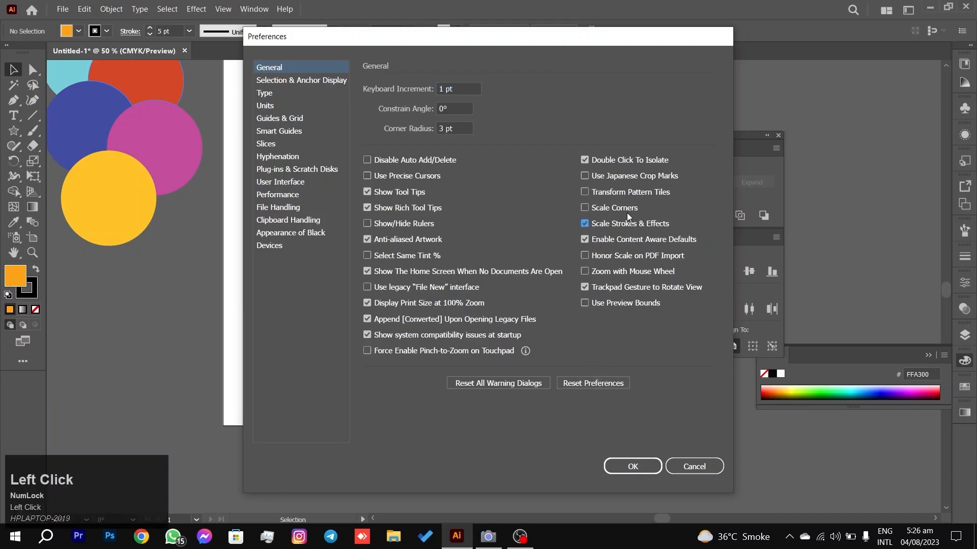
{"action": "left_click", "coordinate": [633, 467]}
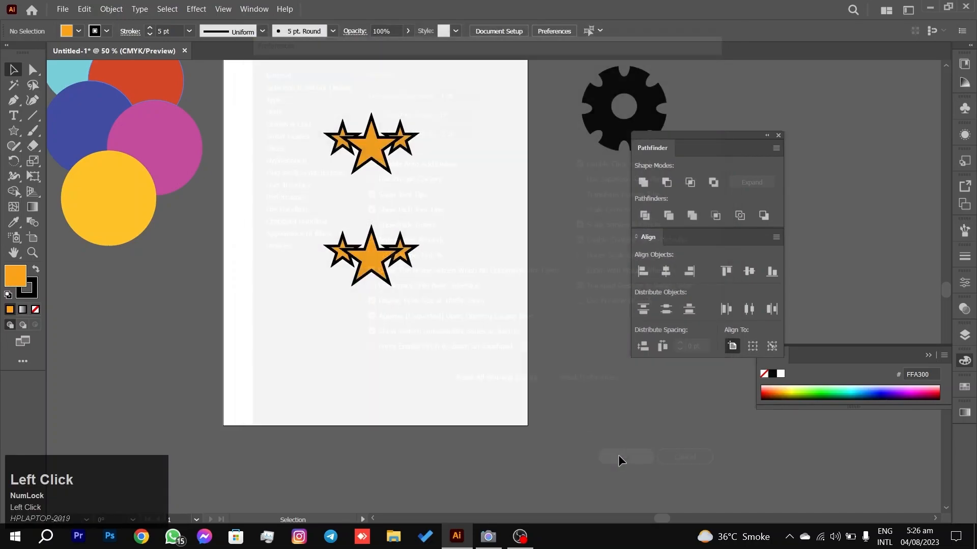
Enlarge the lower emblem group proportionally from its centre until it extends past both sides of the artboard.
{"action": "left_click_drag", "start_coordinate": [322, 288], "coordinate": [313, 297]}
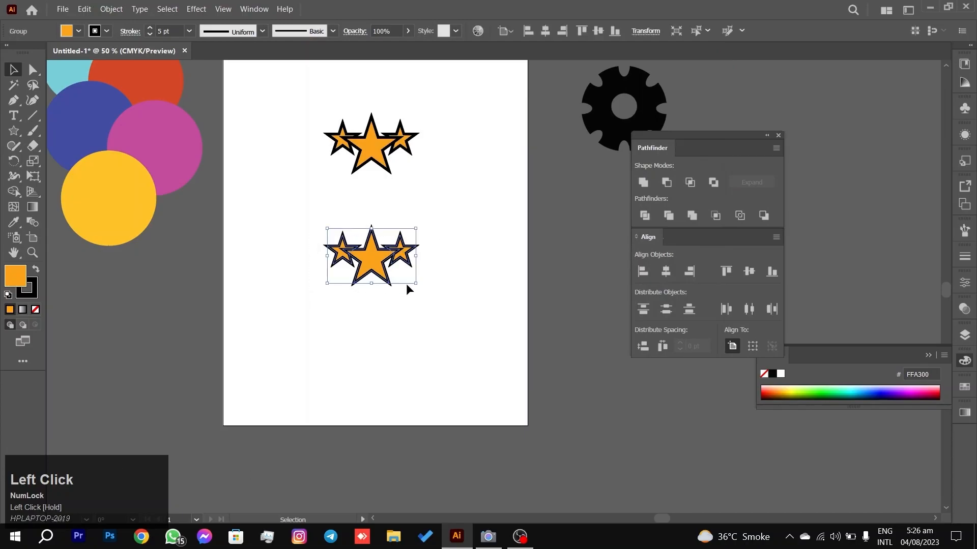
{"action": "left_click_drag", "start_coordinate": [417, 288], "coordinate": [595, 374]}
{"action": "left_click", "coordinate": [600, 288]}
{"action": "left_click_drag", "start_coordinate": [593, 249], "coordinate": [209, 384]}
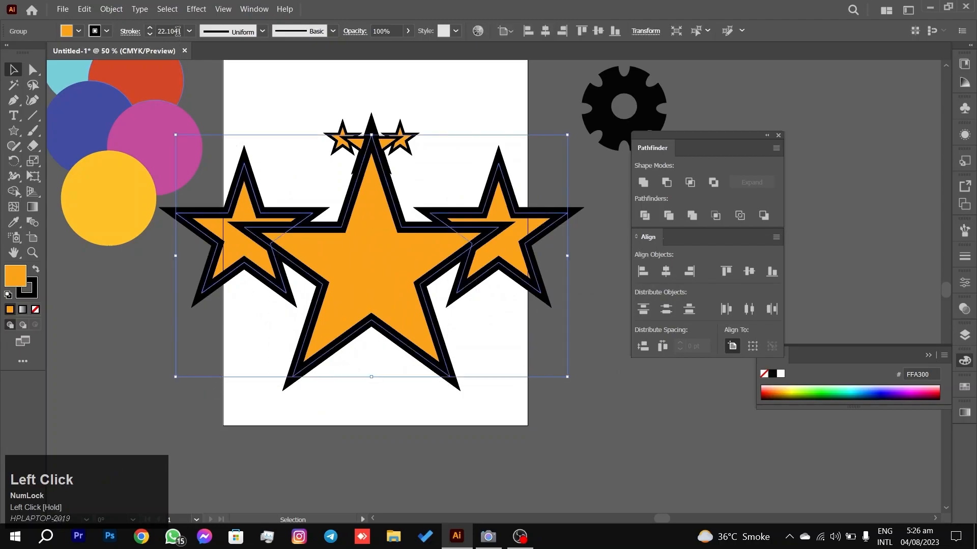
Undo the enlargement of the lower emblem group.
{"action": "key", "text": "ctrl+z"}
{"action": "key", "text": "ctrl+z"}
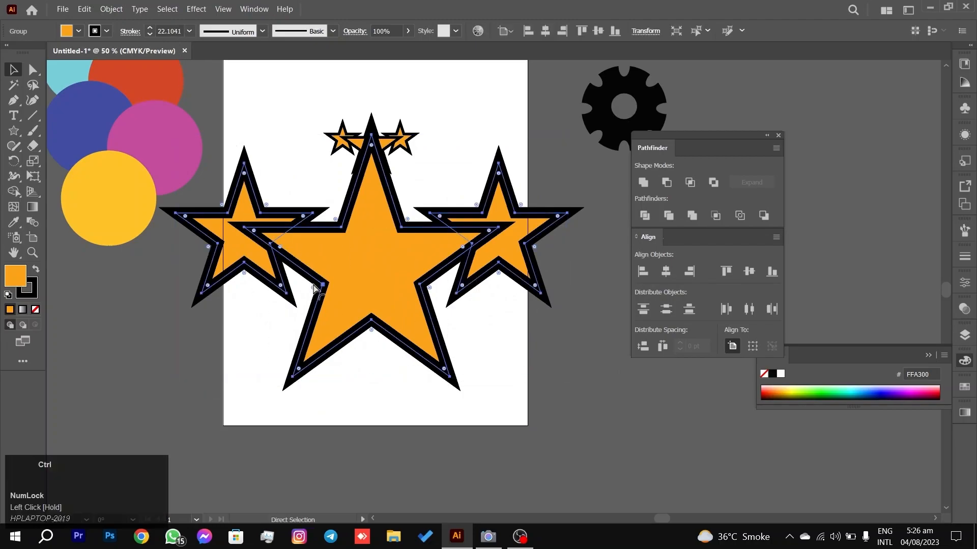
{"action": "scroll", "coordinate": [313, 285], "scroll_direction": "up", "scroll_amount": 1}
{"action": "left_click_drag", "start_coordinate": [313, 285], "coordinate": [477, 279]}
{"action": "scroll", "coordinate": [477, 279], "scroll_direction": "down", "scroll_amount": 4}
{"action": "left_click_drag", "start_coordinate": [463, 200], "coordinate": [250, 301]}
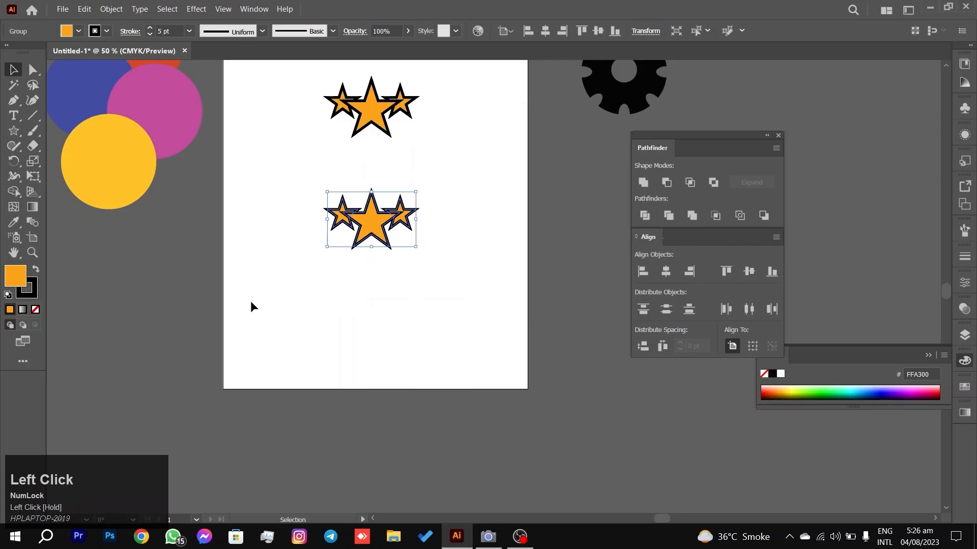
{"action": "left_click", "coordinate": [506, 247]}
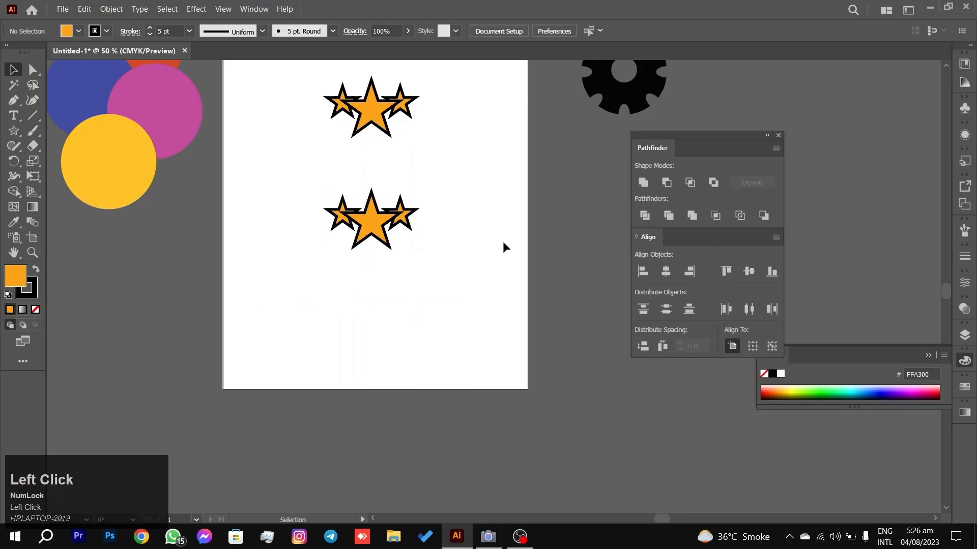
{"action": "left_click_drag", "start_coordinate": [472, 193], "coordinate": [181, 319]}
{"action": "left_click", "coordinate": [464, 184]}
{"action": "key", "text": "space"}
{"action": "left_click_drag", "start_coordinate": [456, 161], "coordinate": [237, 408]}
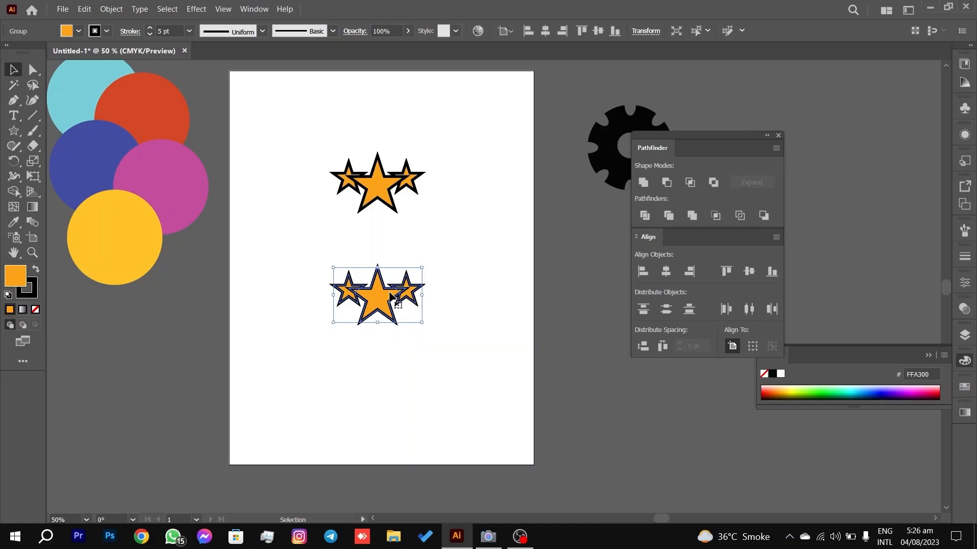
{"action": "left_click_drag", "start_coordinate": [490, 133], "coordinate": [316, 231]}
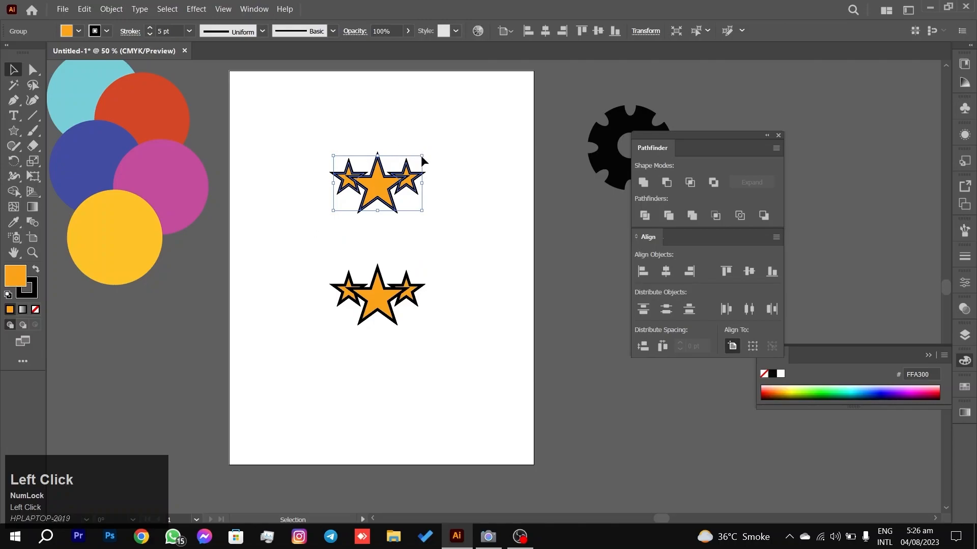
{"action": "left_click", "coordinate": [450, 148]}
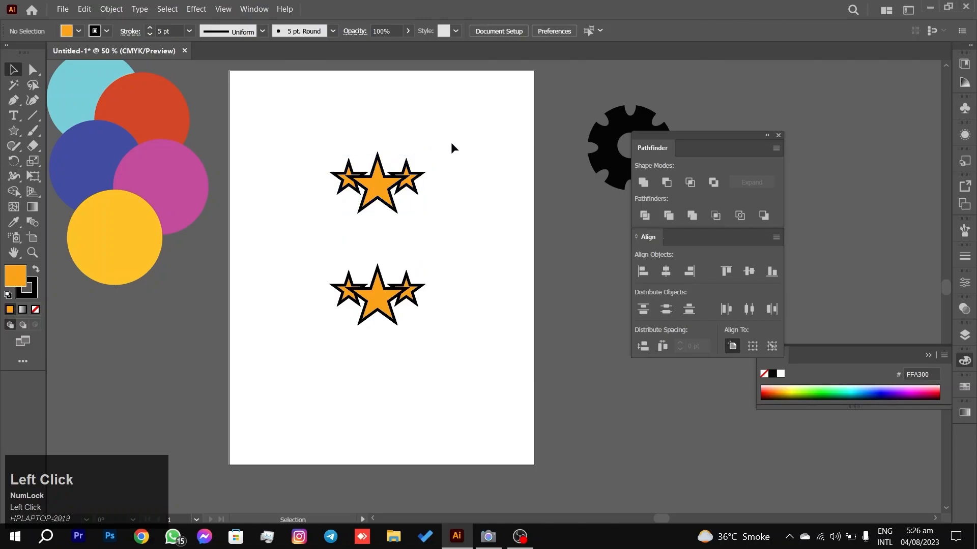
{"action": "left_click_drag", "start_coordinate": [451, 142], "coordinate": [319, 380]}
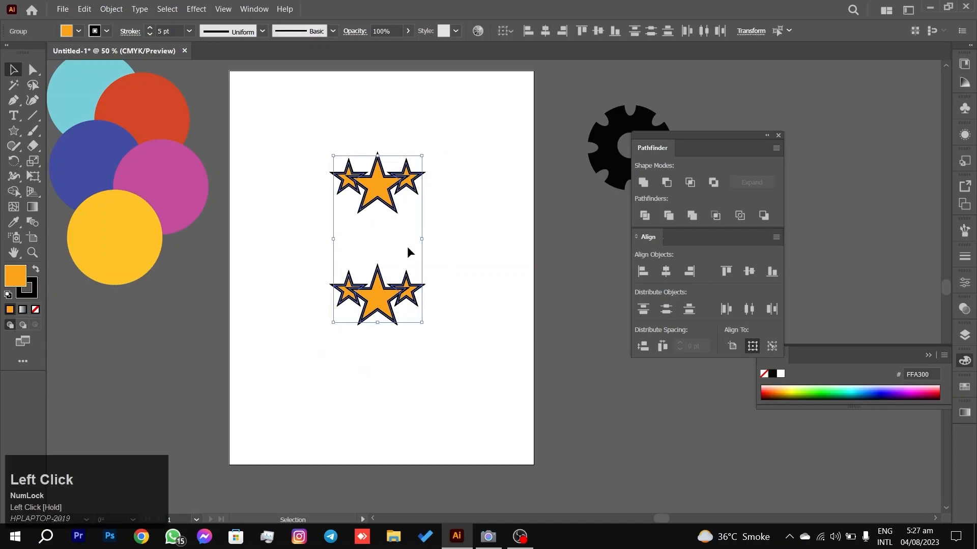
{"action": "left_click", "coordinate": [459, 202]}
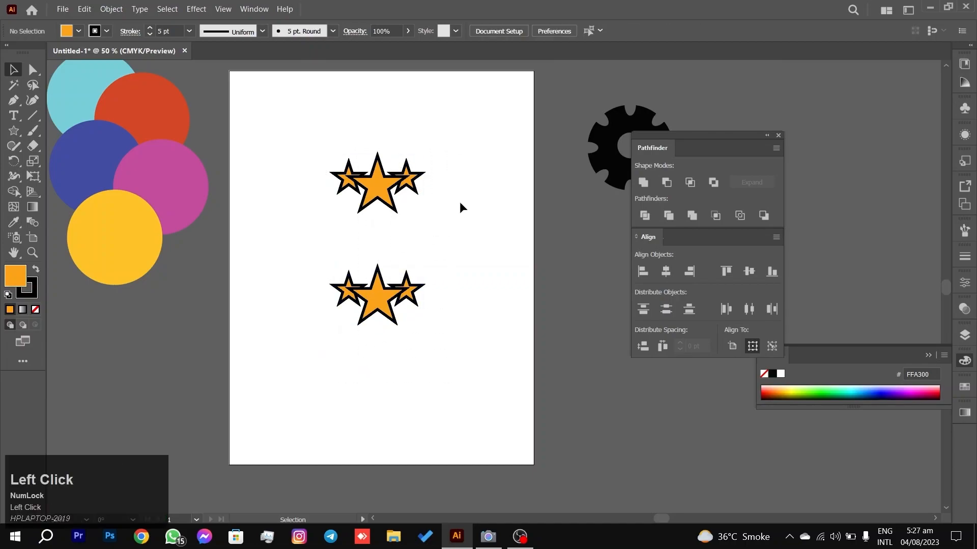
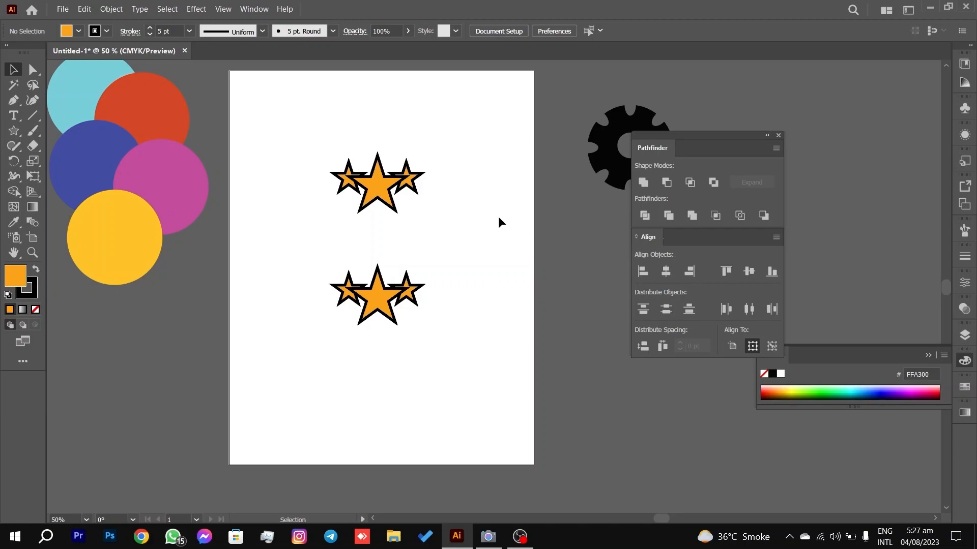
{"action": "scroll", "coordinate": [499, 216], "scroll_direction": "up", "scroll_amount": 1}
{"action": "key", "text": "space"}
{"action": "left_click_drag", "start_coordinate": [441, 183], "coordinate": [465, 170]}
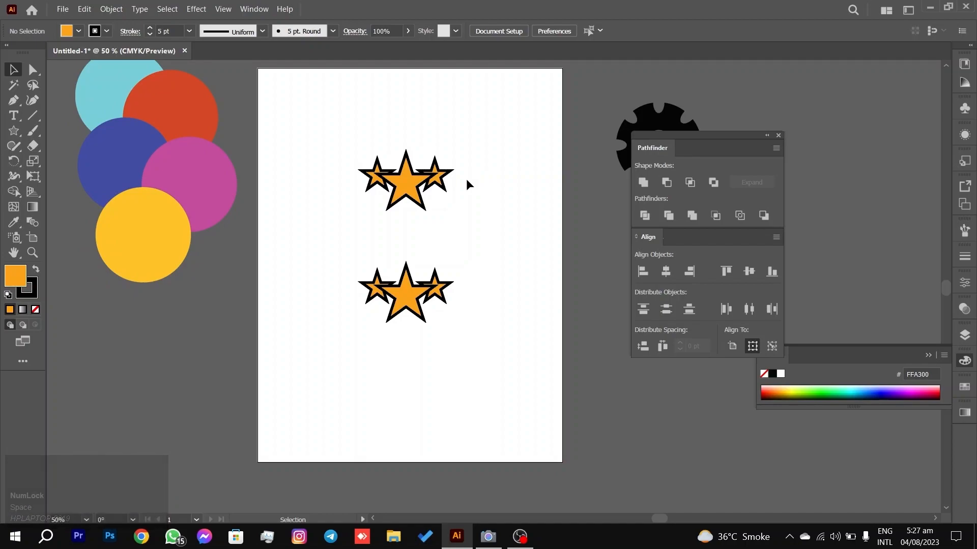
{"action": "left_click_drag", "start_coordinate": [478, 135], "coordinate": [334, 228]}
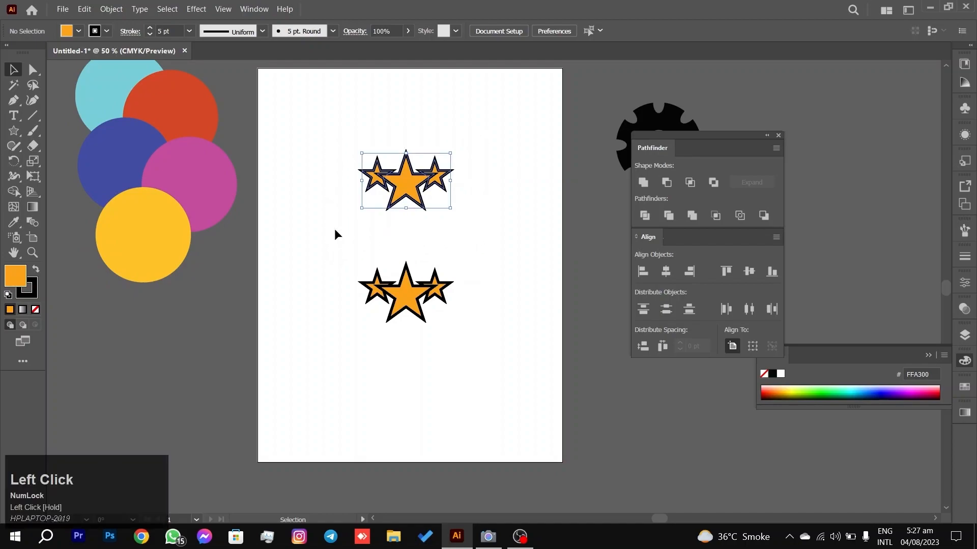
{"action": "left_click", "coordinate": [469, 185]}
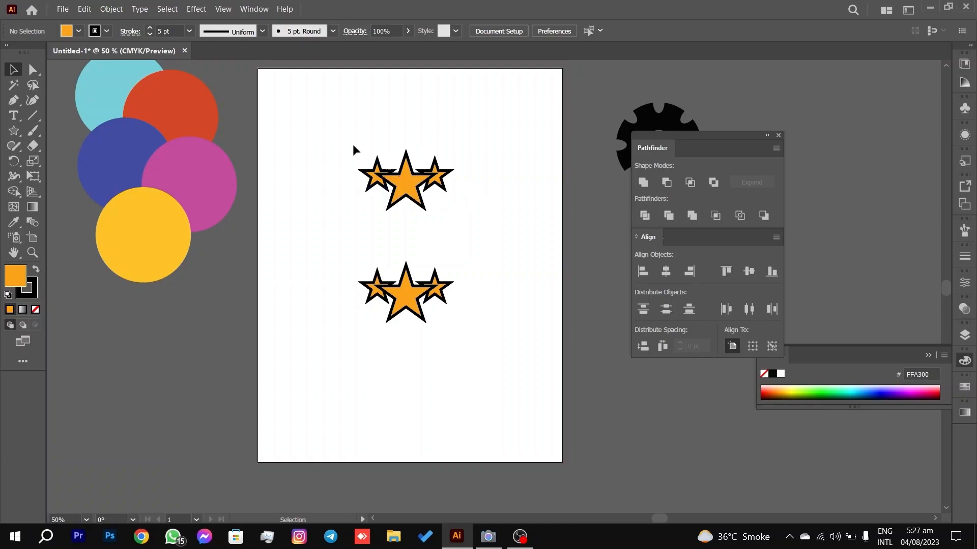
{"action": "left_click_drag", "start_coordinate": [352, 145], "coordinate": [468, 210]}
{"action": "left_click", "coordinate": [468, 197]}
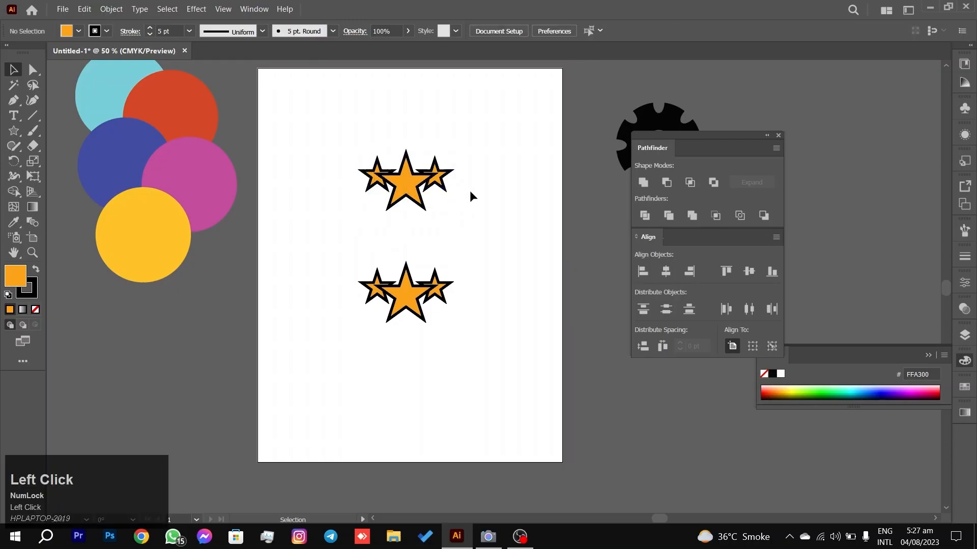
{"action": "scroll", "coordinate": [449, 177], "scroll_direction": "up", "scroll_amount": 2}
{"action": "left_click_drag", "start_coordinate": [450, 177], "coordinate": [507, 157]}
{"action": "left_click_drag", "start_coordinate": [541, 93], "coordinate": [299, 242]}
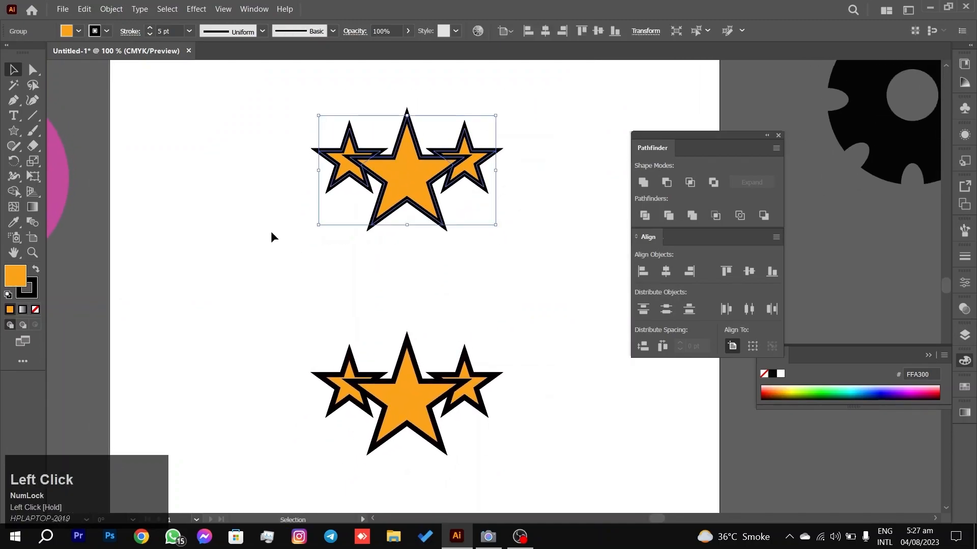
{"action": "left_click", "coordinate": [188, 203]}
{"action": "left_click_drag", "start_coordinate": [273, 277], "coordinate": [564, 142]}
{"action": "left_click", "coordinate": [551, 229]}
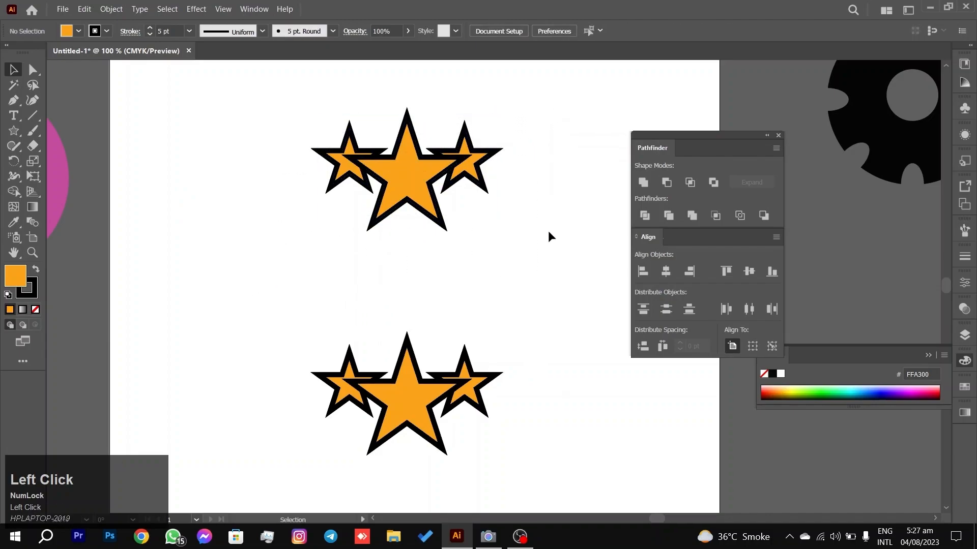
{"action": "scroll", "coordinate": [530, 288], "scroll_direction": "down", "scroll_amount": 2}
{"action": "left_click_drag", "start_coordinate": [534, 272], "coordinate": [587, 197]}
{"action": "scroll", "coordinate": [477, 253], "scroll_direction": "up", "scroll_amount": 3, "text": "alt"}
{"action": "scroll", "coordinate": [586, 198], "scroll_direction": "down", "scroll_amount": 1, "text": "alt"}
{"action": "left_click_drag", "start_coordinate": [568, 149], "coordinate": [549, 233]}
{"action": "left_click", "coordinate": [84, 9]}
{"action": "mouse_move", "coordinate": [111, 8]}
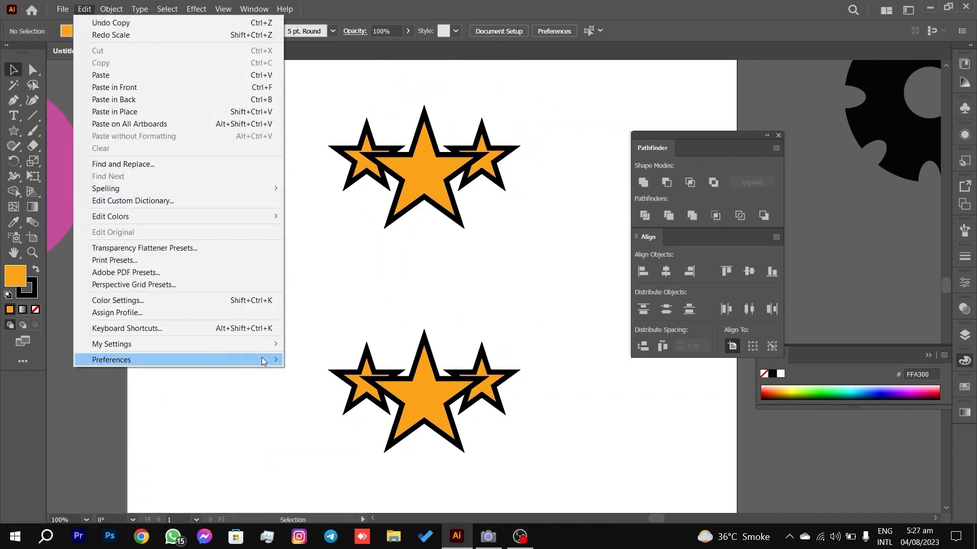
{"action": "mouse_move", "coordinate": [279, 360]}
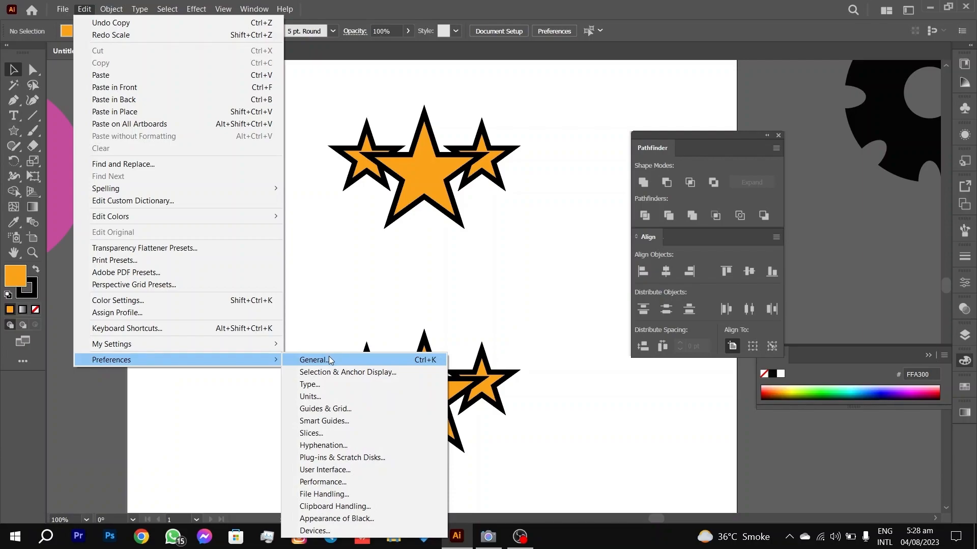
{"action": "left_click", "coordinate": [427, 284]}
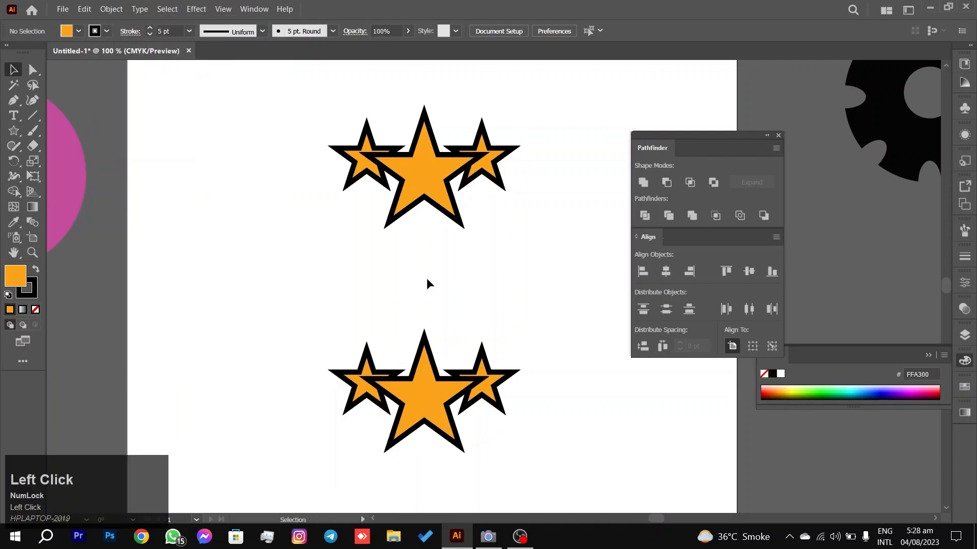
{"action": "left_click_drag", "start_coordinate": [306, 290], "coordinate": [402, 288]}
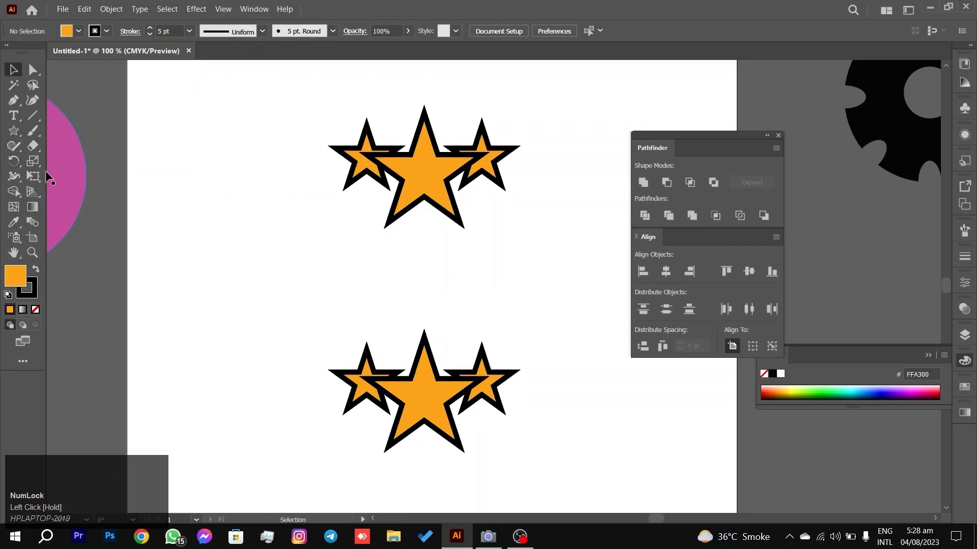
Turn off Scale Strokes & Effects in the Scale tool's options.
{"action": "double_click", "coordinate": [32, 161]}
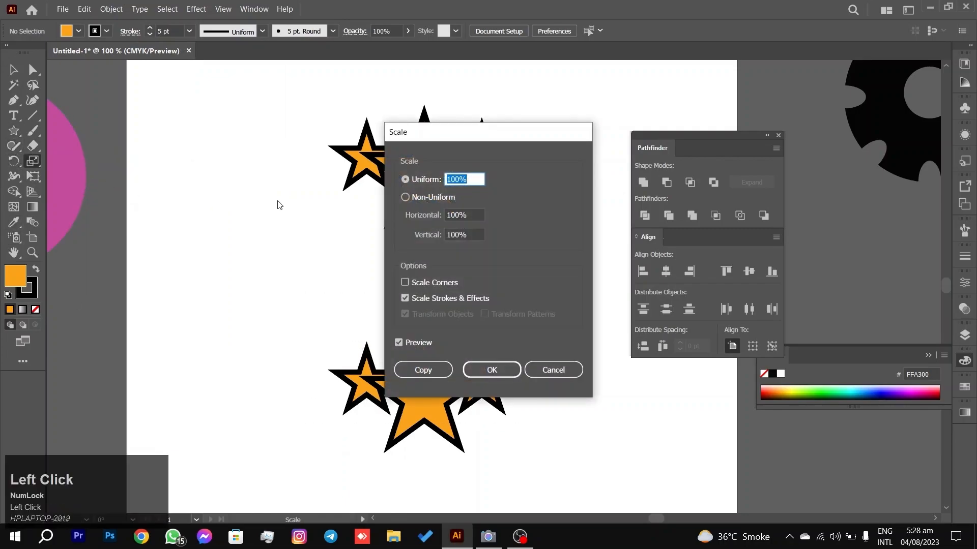
{"action": "left_click", "coordinate": [407, 300]}
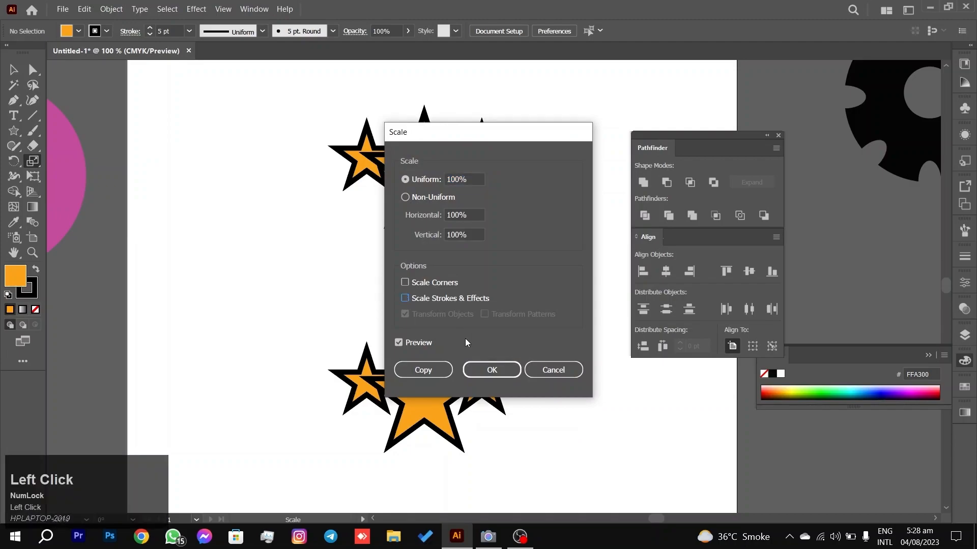
{"action": "left_click", "coordinate": [491, 370]}
Check the Scale Strokes & Effects setting in the general preferences, then return to the Selection tool.
{"action": "left_click", "coordinate": [112, 9]}
{"action": "mouse_move", "coordinate": [84, 9]}
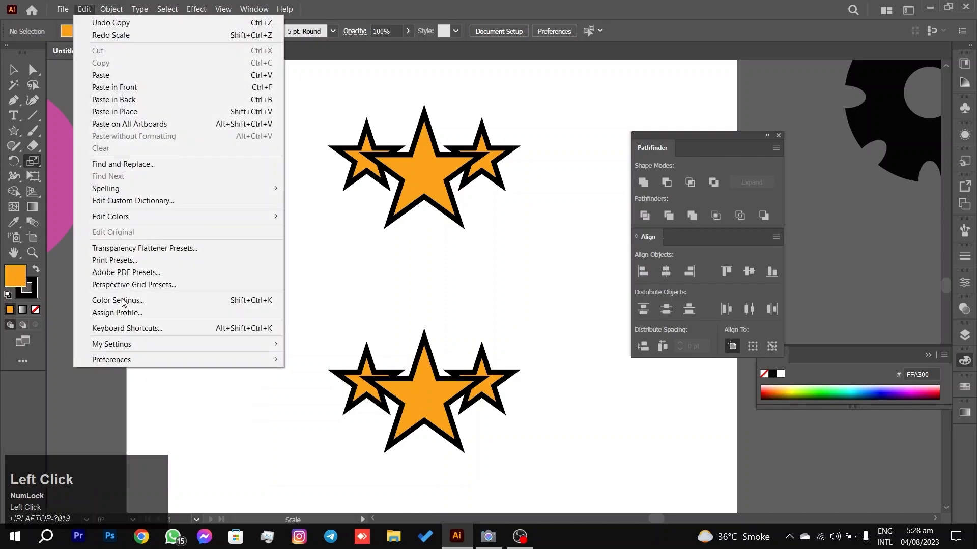
{"action": "left_click", "coordinate": [287, 360]}
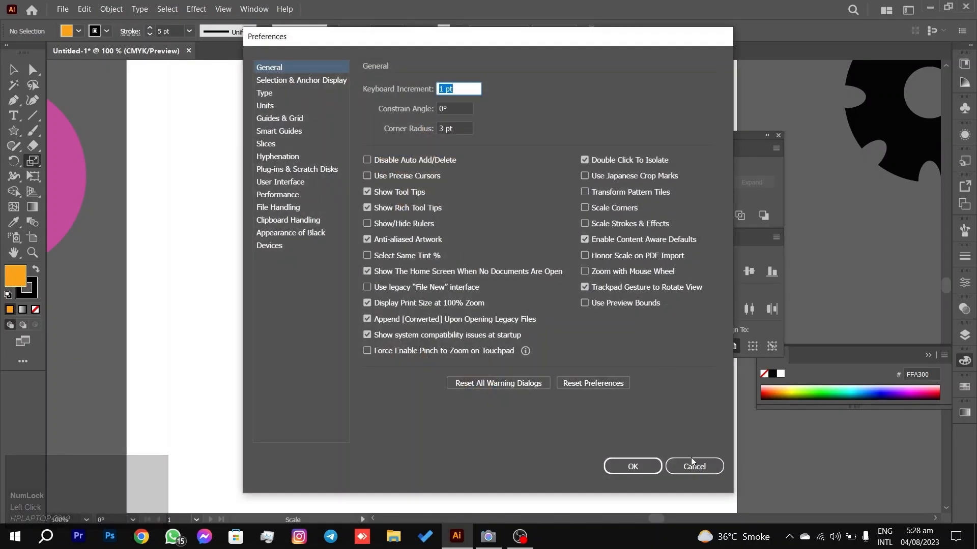
{"action": "left_click", "coordinate": [629, 471]}
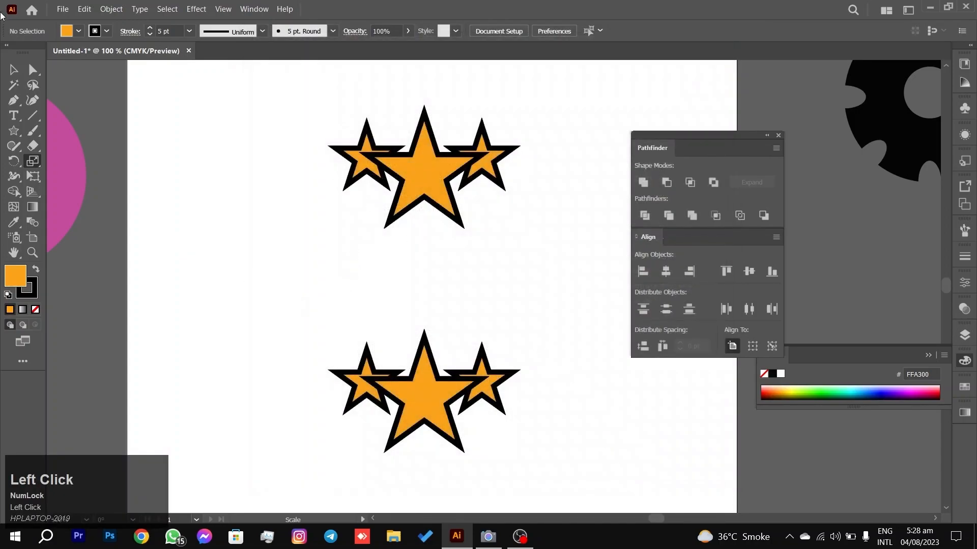
{"action": "left_click", "coordinate": [12, 73]}
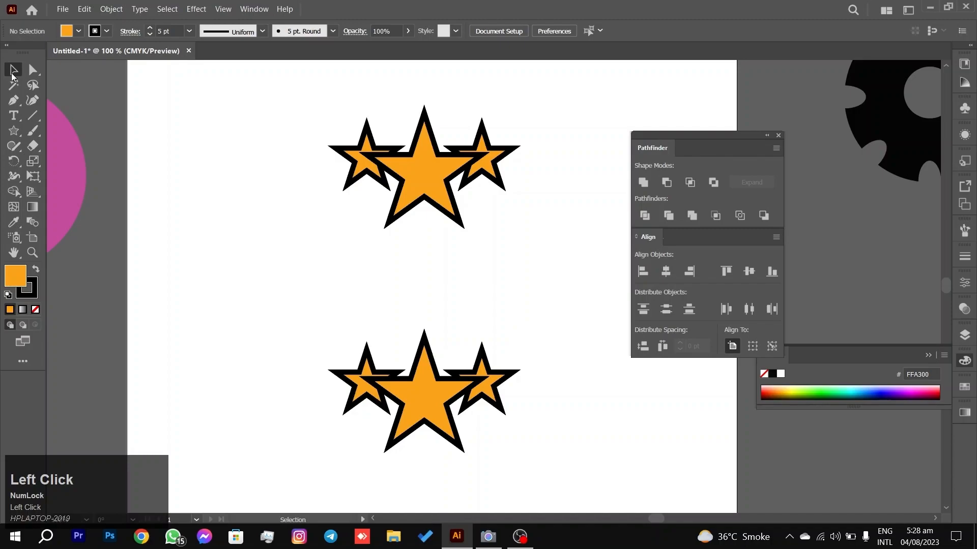
{"action": "left_click_drag", "start_coordinate": [394, 320], "coordinate": [508, 387]}
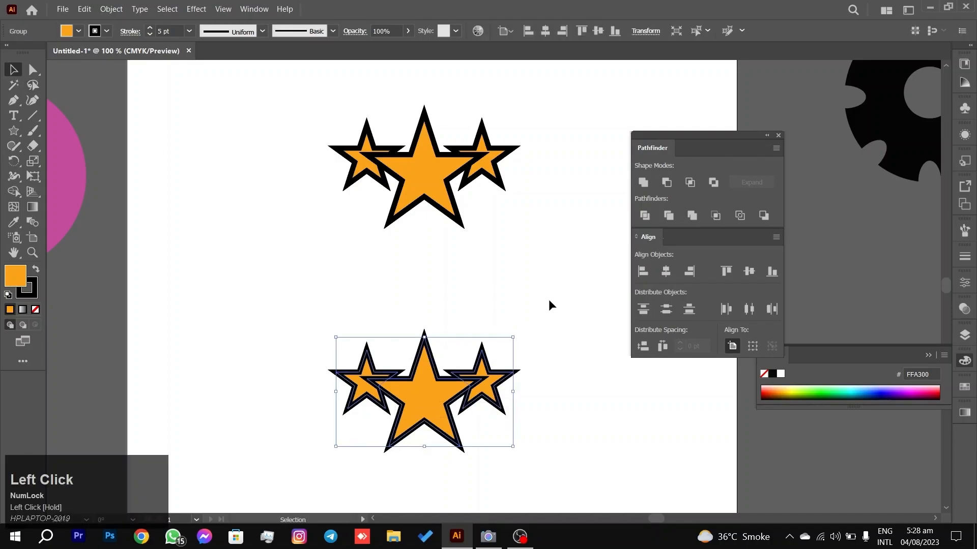
{"action": "left_click_drag", "start_coordinate": [549, 300], "coordinate": [552, 253]}
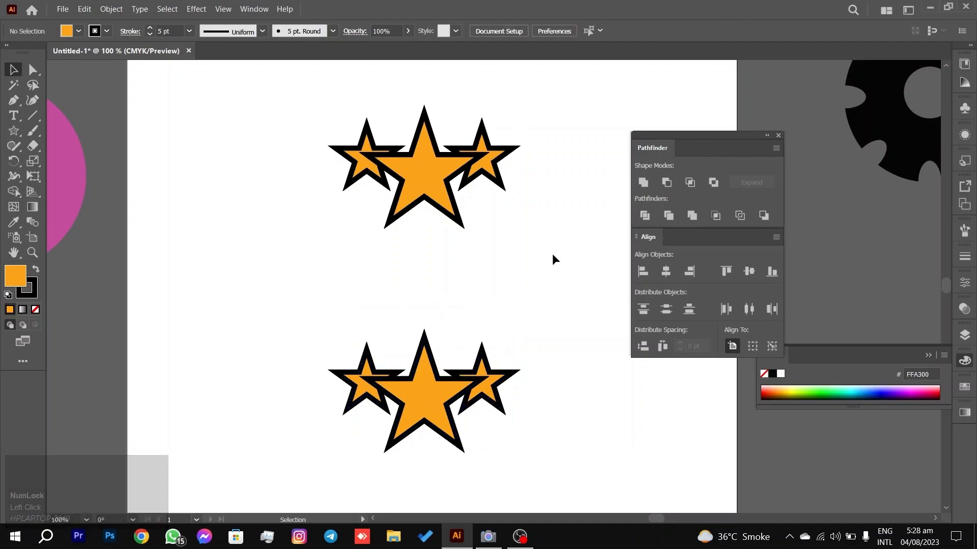
{"action": "scroll", "coordinate": [561, 265], "scroll_direction": "down", "scroll_amount": 2}
{"action": "scroll", "coordinate": [560, 265], "scroll_direction": "up", "scroll_amount": 2}
{"action": "left_click_drag", "start_coordinate": [560, 265], "coordinate": [584, 263]}
{"action": "left_click_drag", "start_coordinate": [548, 233], "coordinate": [554, 227]}
Expand only the strokes of the lower emblem group into filled shapes, leaving the Fill option off.
{"action": "left_click_drag", "start_coordinate": [589, 278], "coordinate": [366, 474]}
{"action": "scroll", "coordinate": [530, 366], "scroll_direction": "down", "scroll_amount": 3}
{"action": "left_click_drag", "start_coordinate": [600, 321], "coordinate": [527, 201]}
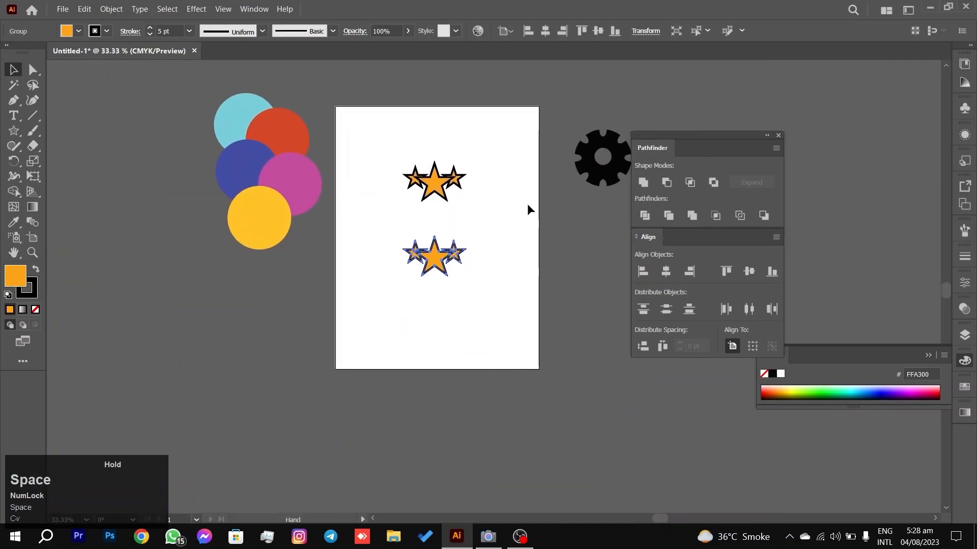
{"action": "scroll", "coordinate": [491, 275], "scroll_direction": "up", "scroll_amount": 1}
{"action": "left_click_drag", "start_coordinate": [460, 214], "coordinate": [474, 227]}
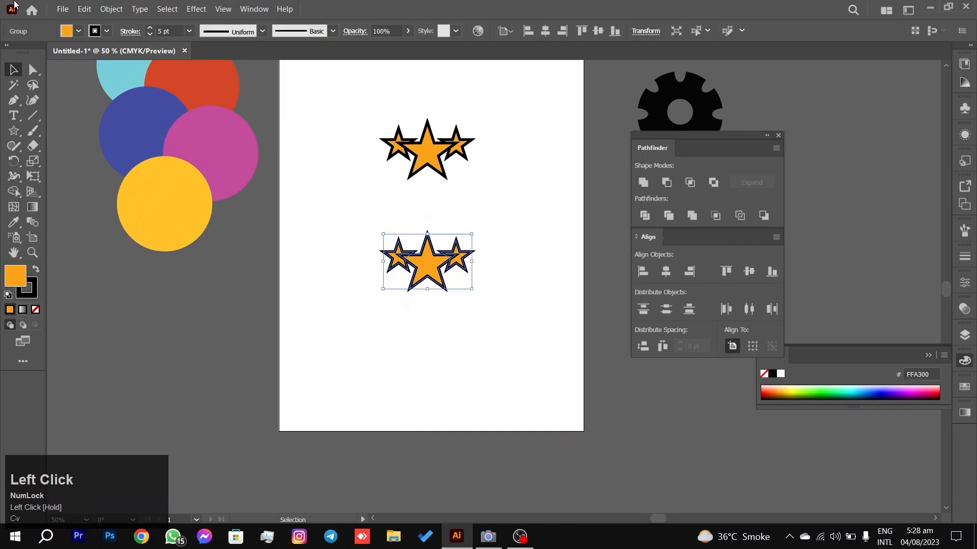
{"action": "left_click", "coordinate": [84, 9]}
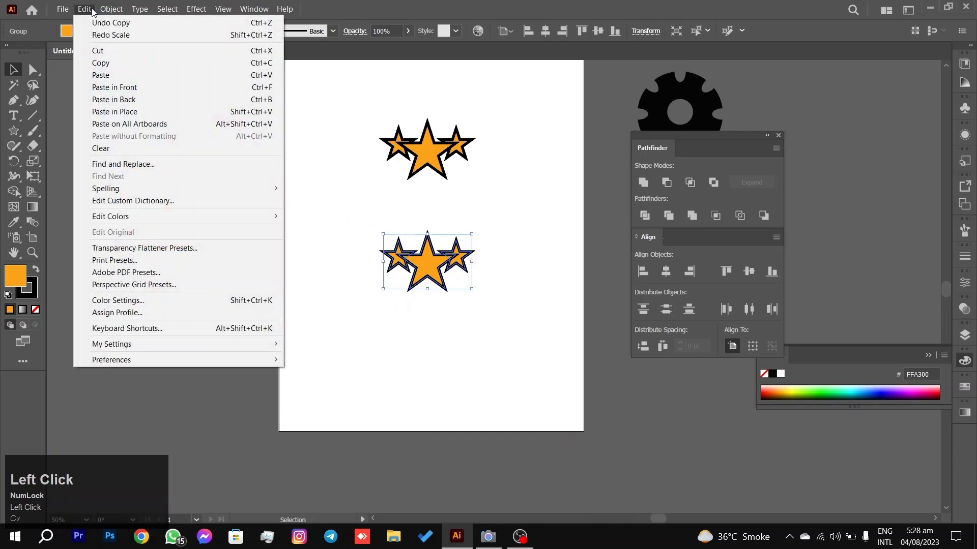
{"action": "mouse_move", "coordinate": [111, 9]}
{"action": "left_click_drag", "start_coordinate": [342, 349], "coordinate": [532, 199]}
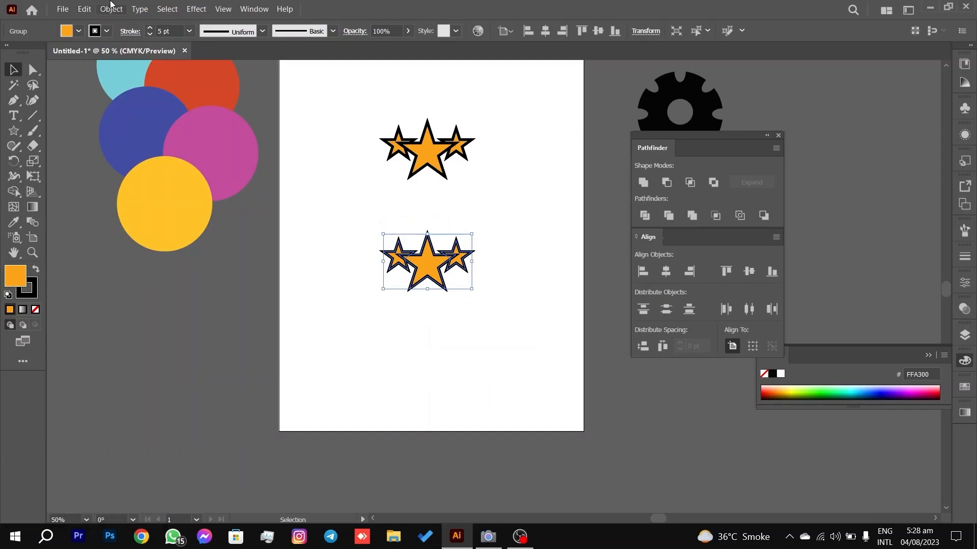
{"action": "left_click", "coordinate": [112, 6]}
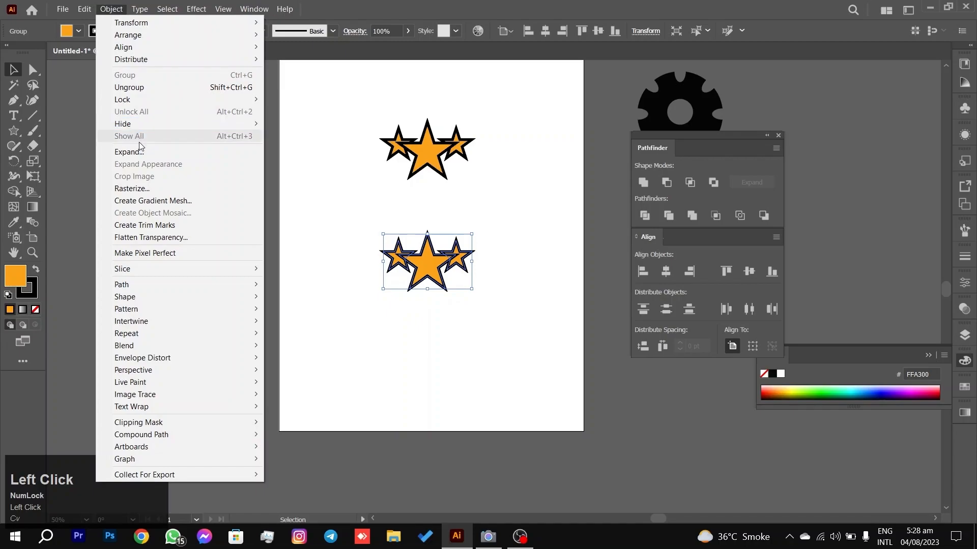
{"action": "left_click", "coordinate": [144, 154]}
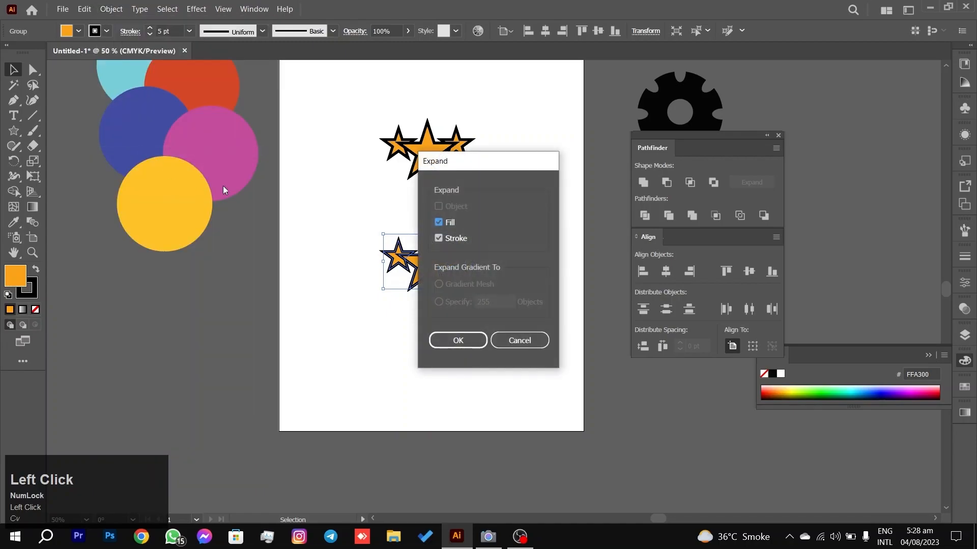
{"action": "left_click_drag", "start_coordinate": [471, 164], "coordinate": [696, 229]}
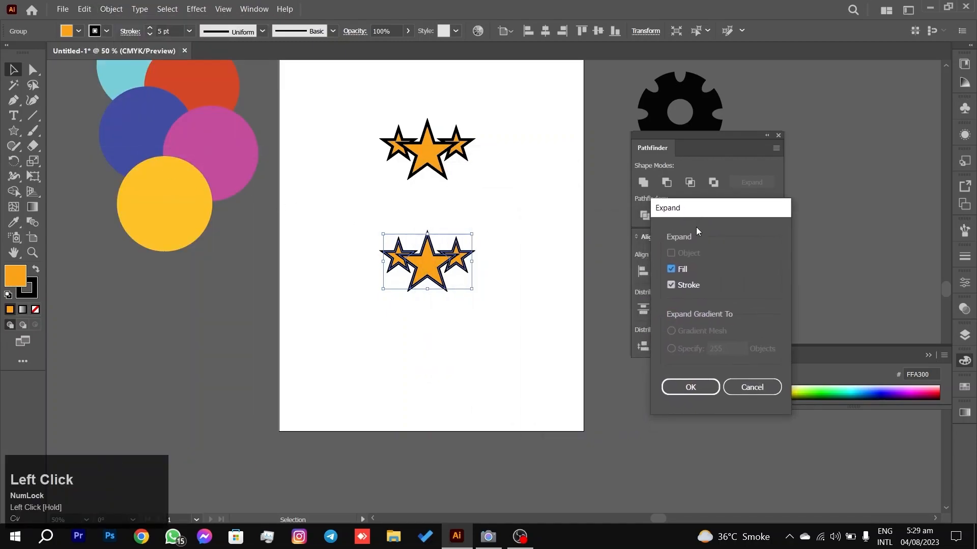
{"action": "left_click", "coordinate": [671, 271]}
{"action": "left_click", "coordinate": [690, 387]}
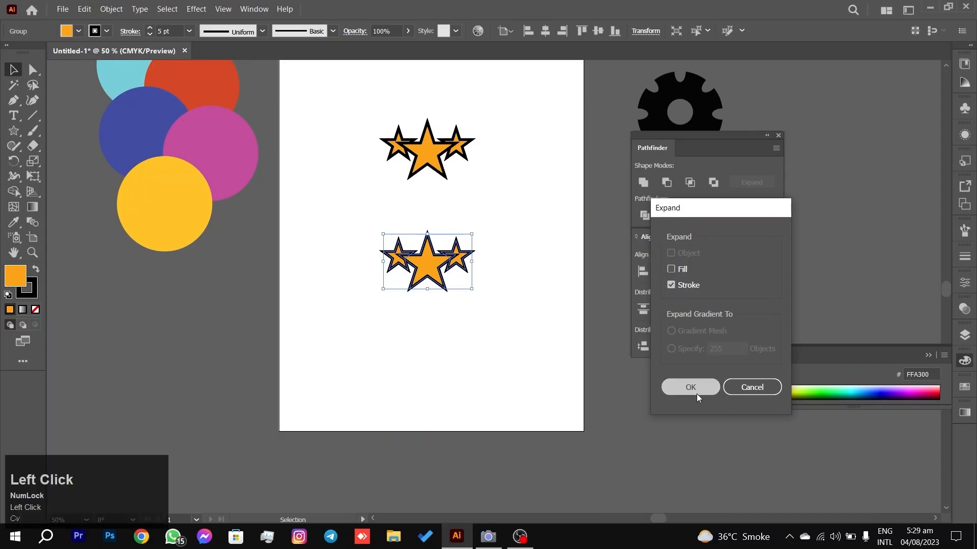
{"action": "left_click", "coordinate": [500, 246]}
Enlarge the expanded lower emblem group proportionally to several times its size and move it over the artboard's left edge.
{"action": "scroll", "coordinate": [453, 286], "scroll_direction": "up", "scroll_amount": 12}
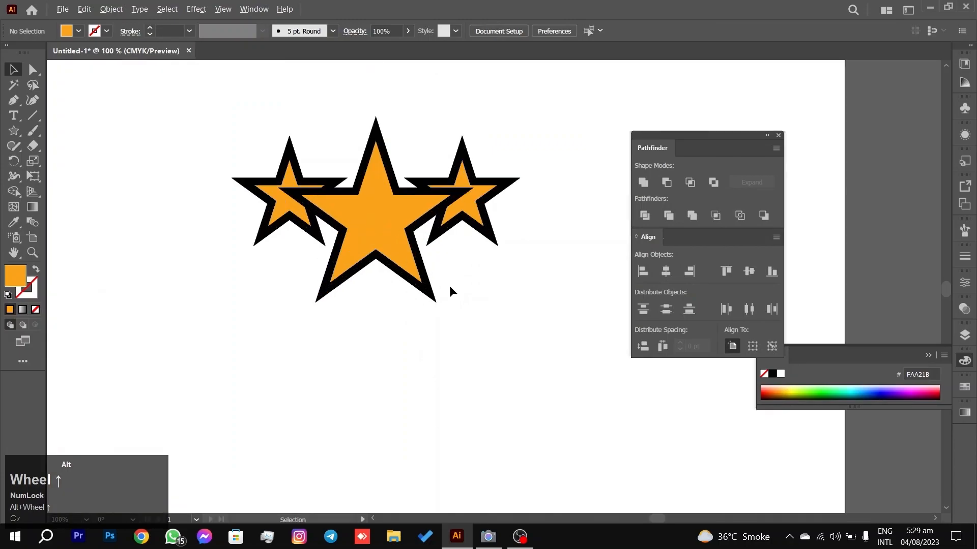
{"action": "scroll", "coordinate": [420, 276], "scroll_direction": "down", "scroll_amount": 10}
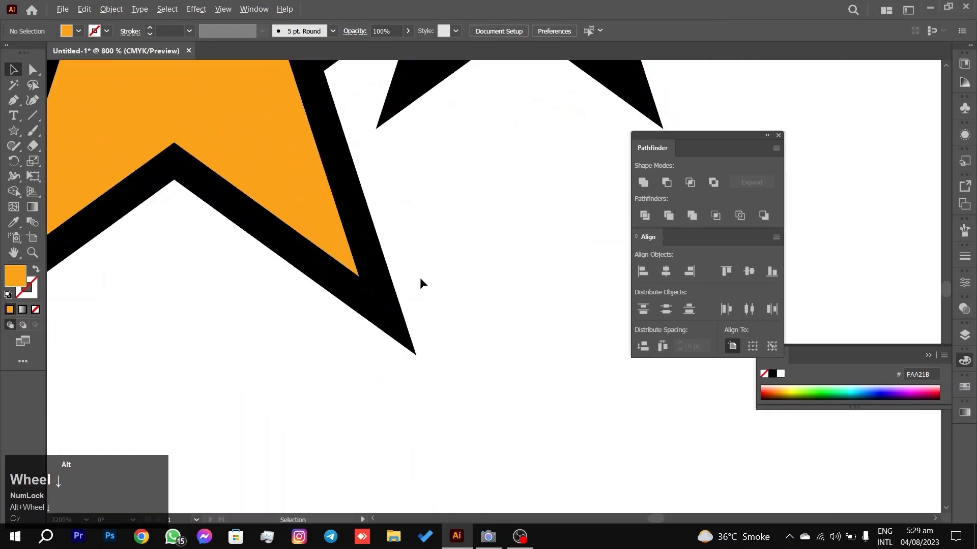
{"action": "left_click_drag", "start_coordinate": [419, 250], "coordinate": [462, 262]}
{"action": "left_click_drag", "start_coordinate": [562, 324], "coordinate": [372, 209]}
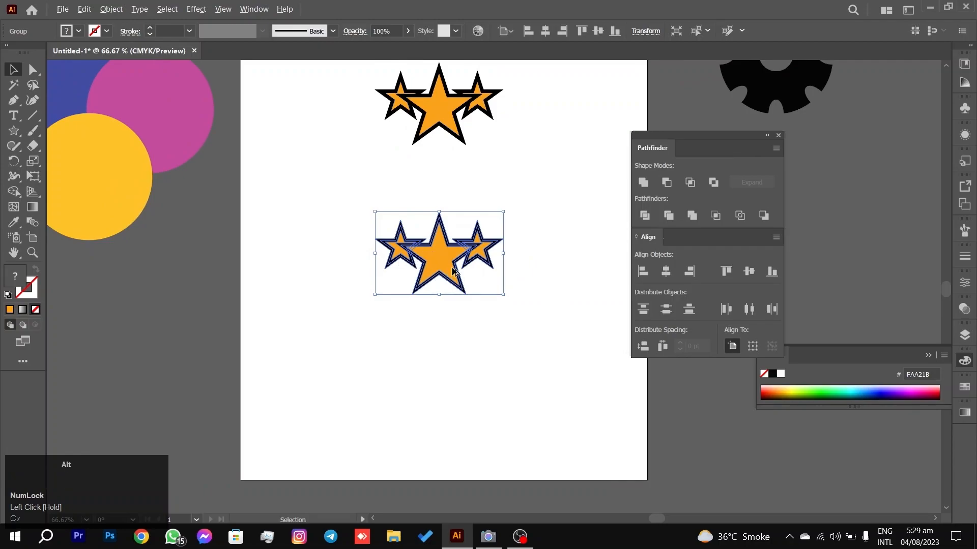
{"action": "scroll", "coordinate": [455, 273], "scroll_direction": "down", "scroll_amount": 4}
{"action": "left_click_drag", "start_coordinate": [467, 278], "coordinate": [751, 461]}
{"action": "left_click_drag", "start_coordinate": [592, 380], "coordinate": [324, 328]}
{"action": "left_click", "coordinate": [508, 399]}
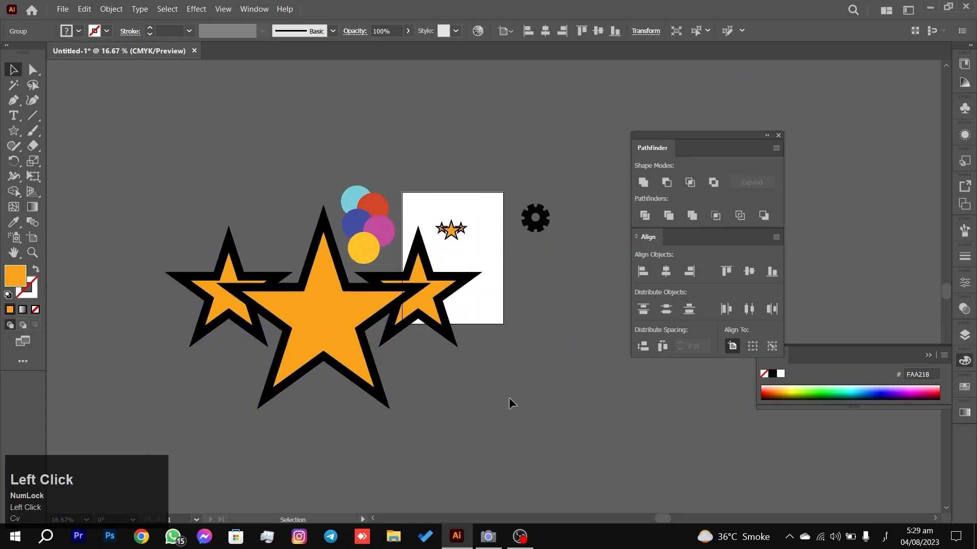
Undo the move and the enlargement of the expanded emblem group, and deselect it.
{"action": "key", "text": "ctrl+z"}
{"action": "key", "text": "ctrl+z"}
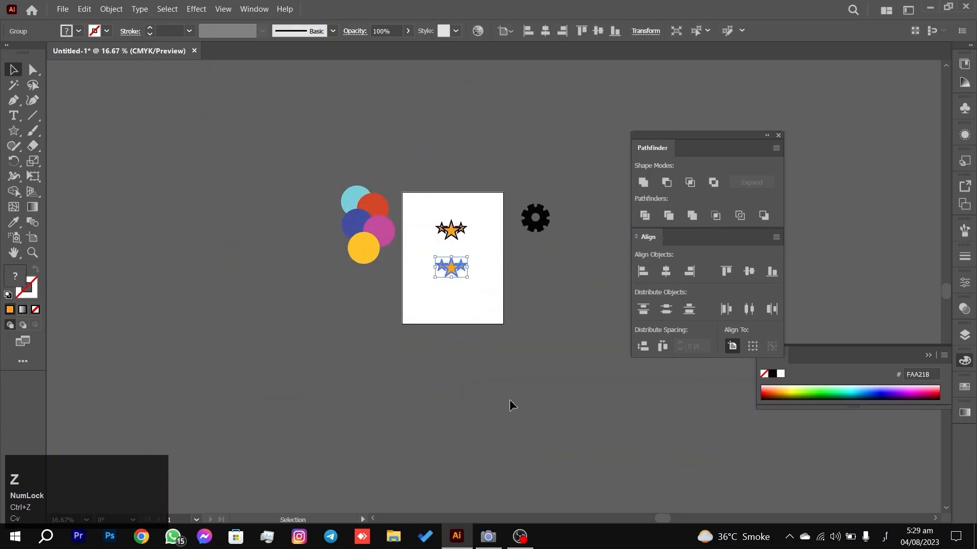
{"action": "left_click", "coordinate": [500, 399]}
Ungroup the expanded lower emblem and deselect its parts.
{"action": "scroll", "coordinate": [489, 224], "scroll_direction": "up", "scroll_amount": 5}
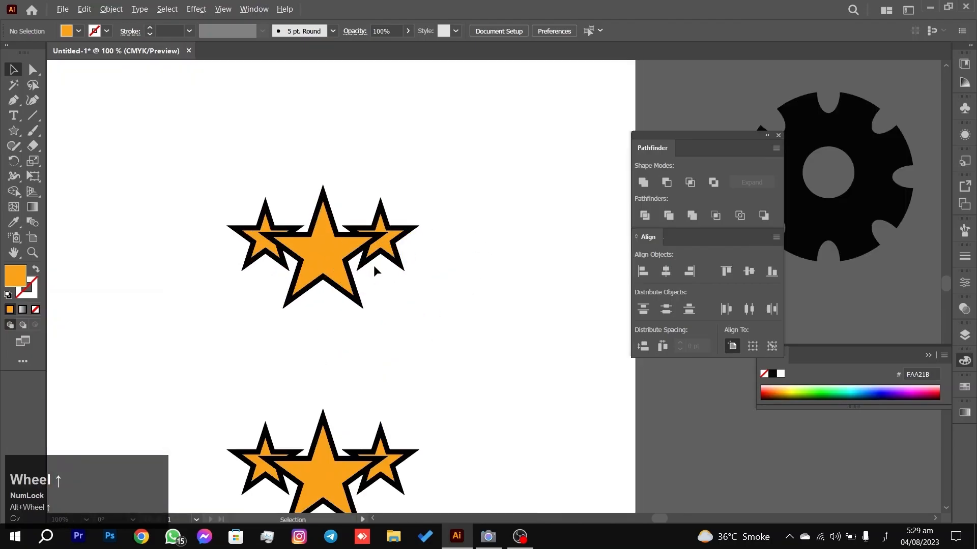
{"action": "left_click_drag", "start_coordinate": [424, 356], "coordinate": [430, 295]}
{"action": "scroll", "coordinate": [341, 435], "scroll_direction": "down", "scroll_amount": 3}
{"action": "scroll", "coordinate": [341, 436], "scroll_direction": "up", "scroll_amount": 2}
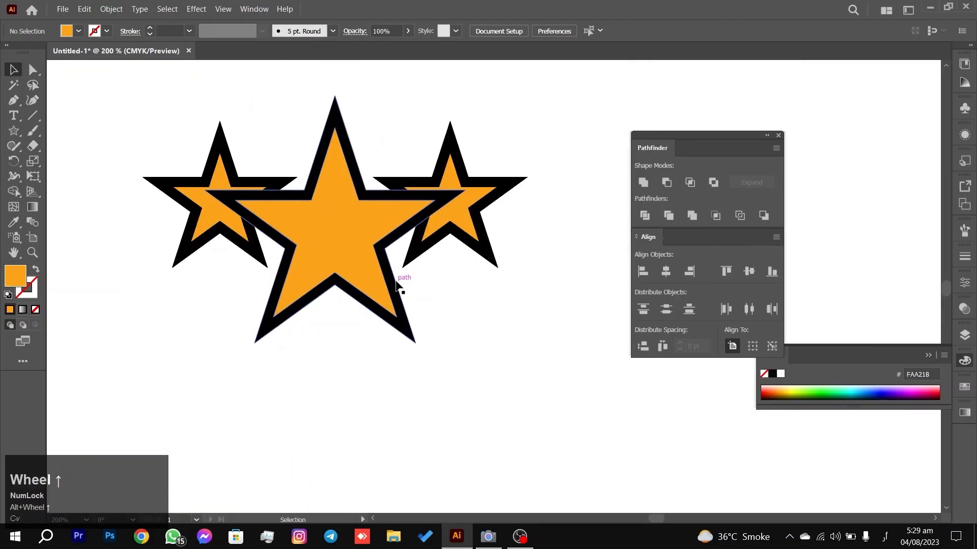
{"action": "left_click", "coordinate": [397, 282]}
{"action": "right_click", "coordinate": [396, 283]}
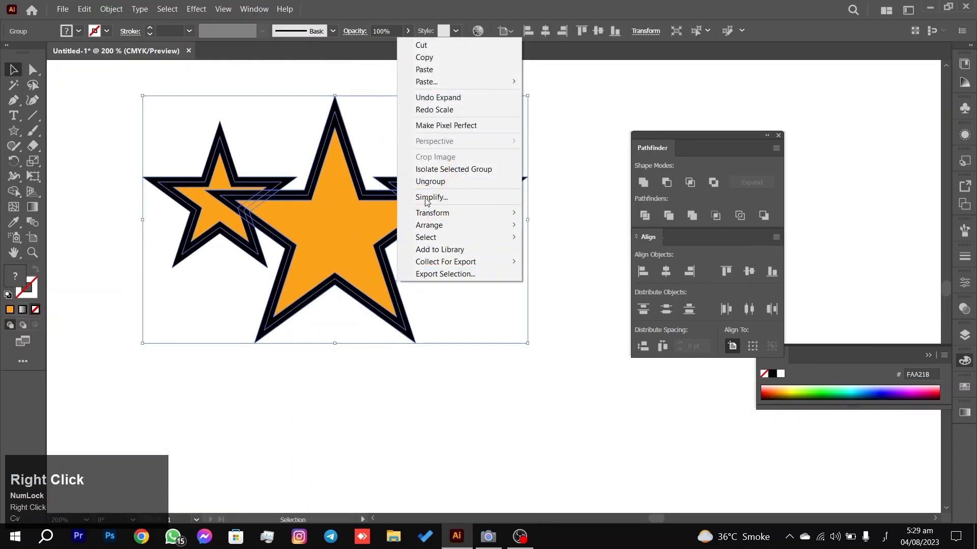
{"action": "left_click", "coordinate": [426, 182]}
{"action": "left_click", "coordinate": [581, 285]}
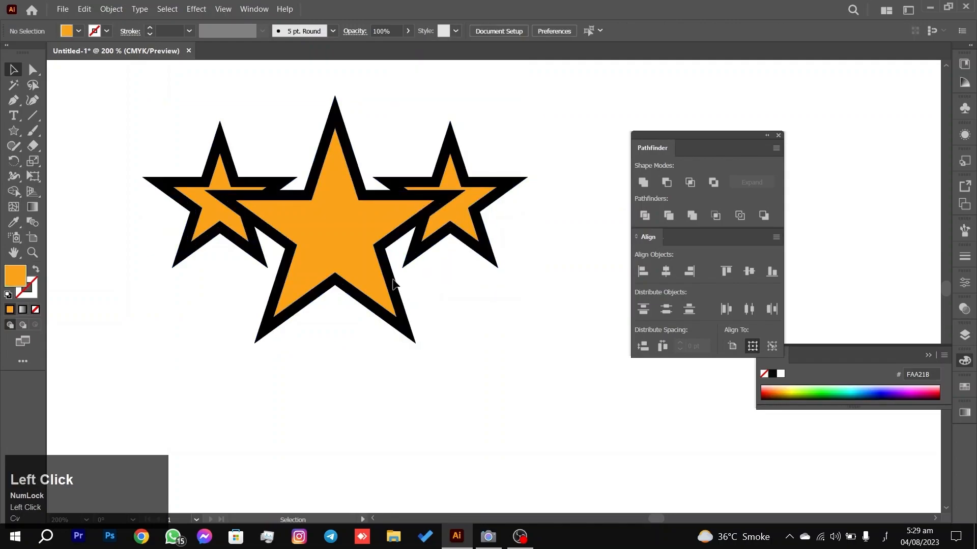
Ungroup the three expanded stars of the emblem together and deselect the resulting parts.
{"action": "left_click", "coordinate": [420, 251]}
{"action": "left_click", "coordinate": [424, 253]}
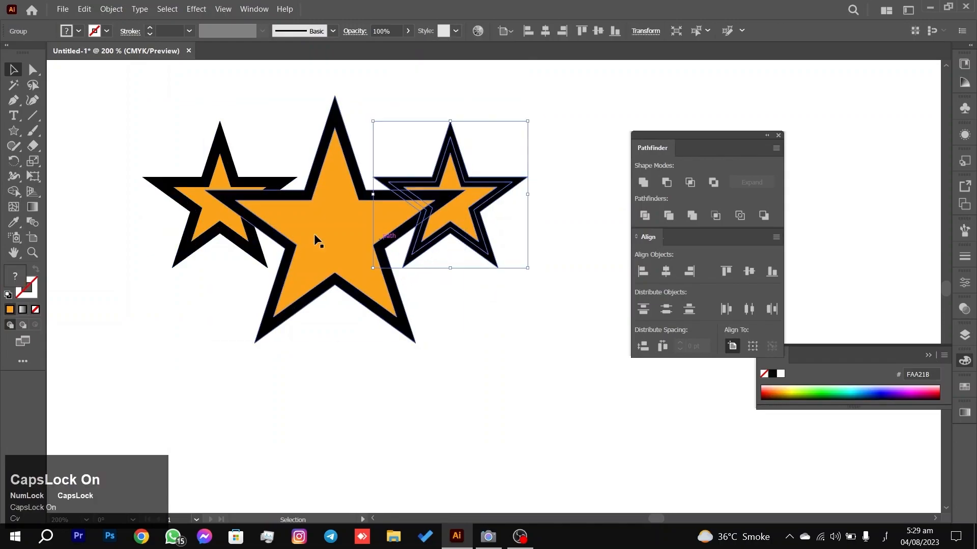
{"action": "left_click", "coordinate": [249, 252]}
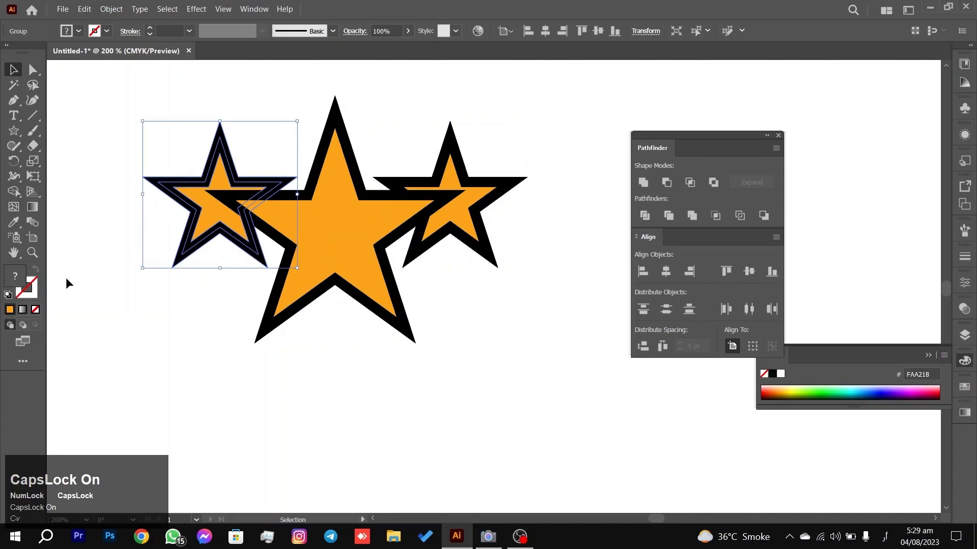
{"action": "key", "text": "Caps_Lock"}
{"action": "key", "text": "Caps_Lock"}
{"action": "key", "text": "Caps_Lock"}
{"action": "left_click", "coordinate": [336, 291], "text": "shift"}
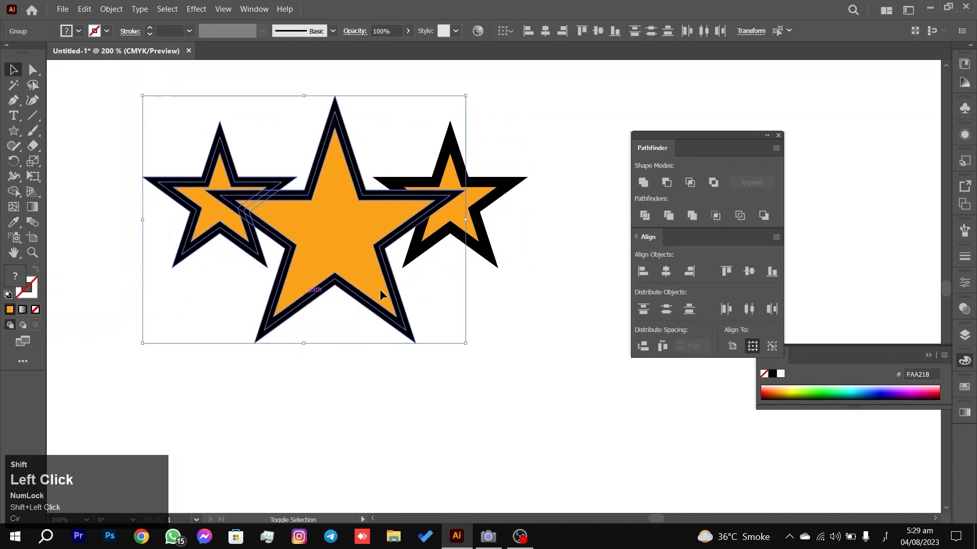
{"action": "left_click", "coordinate": [414, 258], "text": "shift"}
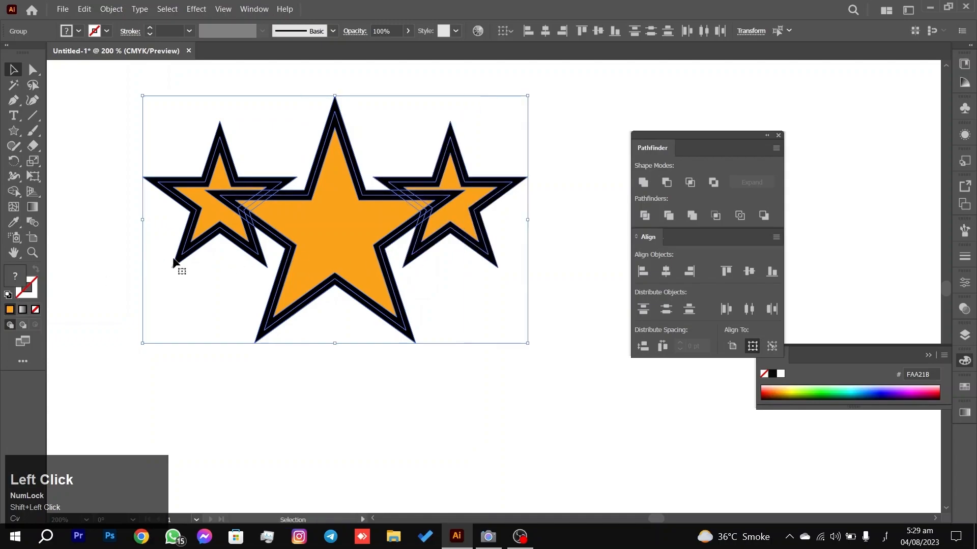
{"action": "right_click", "coordinate": [311, 224]}
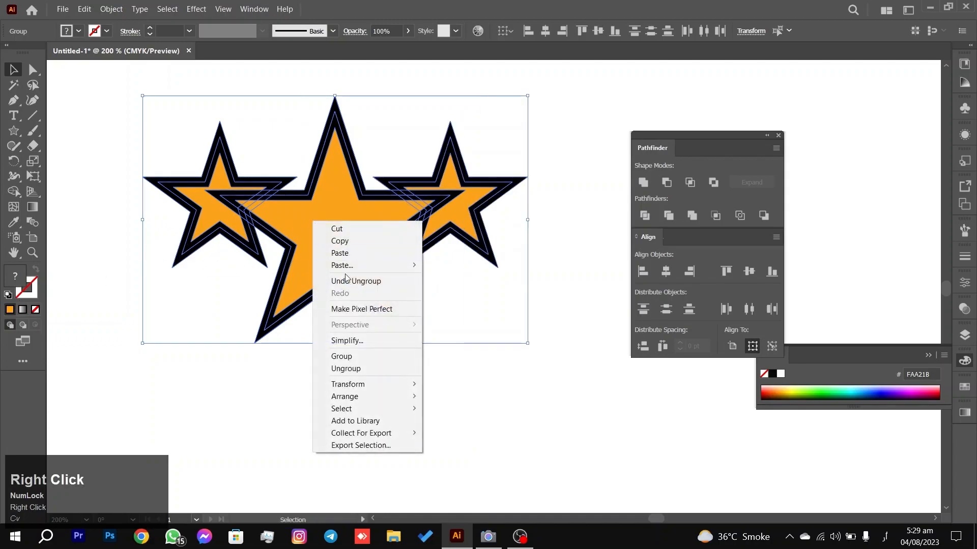
{"action": "left_click", "coordinate": [336, 369]}
{"action": "left_click", "coordinate": [229, 390]}
Select the large star's black outline, check which commands are available for its compound path, and deselect it.
{"action": "left_click", "coordinate": [268, 324]}
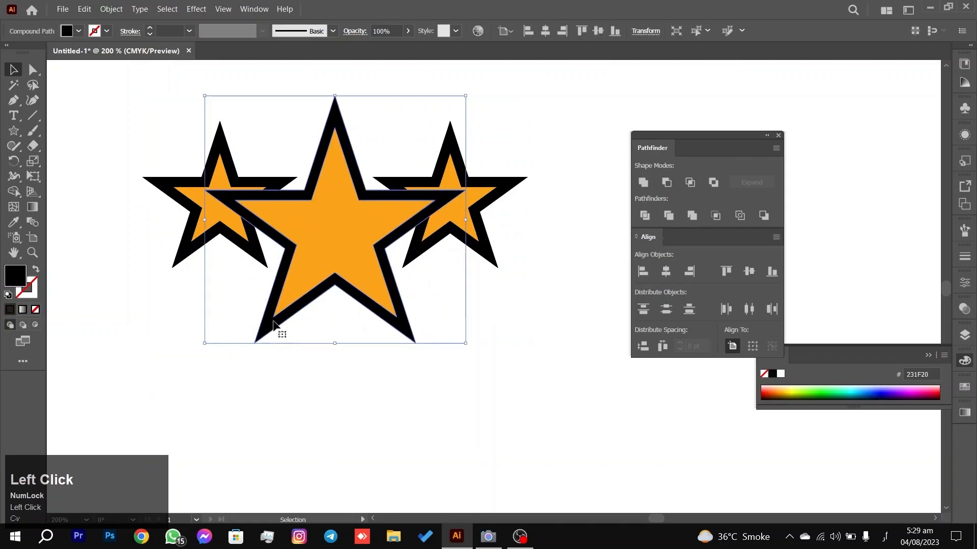
{"action": "right_click", "coordinate": [295, 217]}
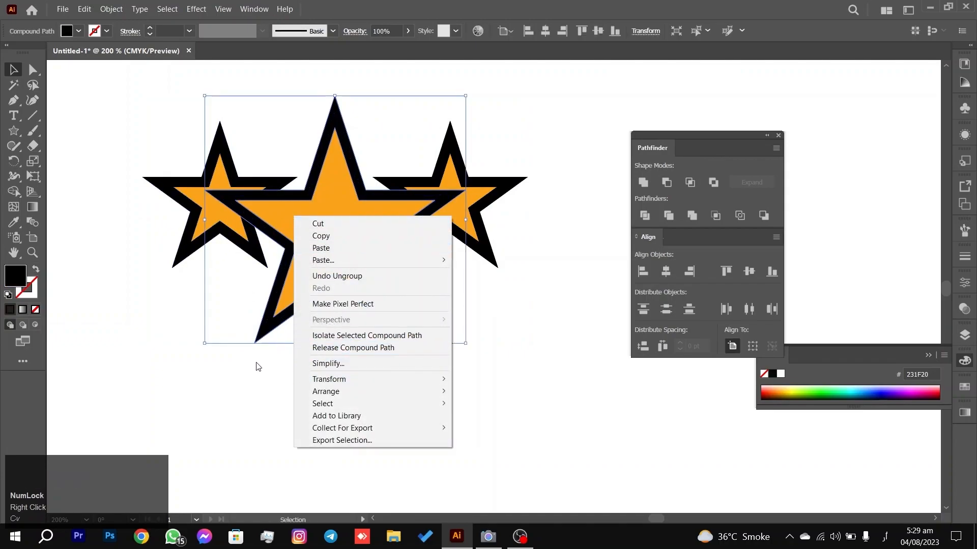
{"action": "left_click", "coordinate": [257, 386]}
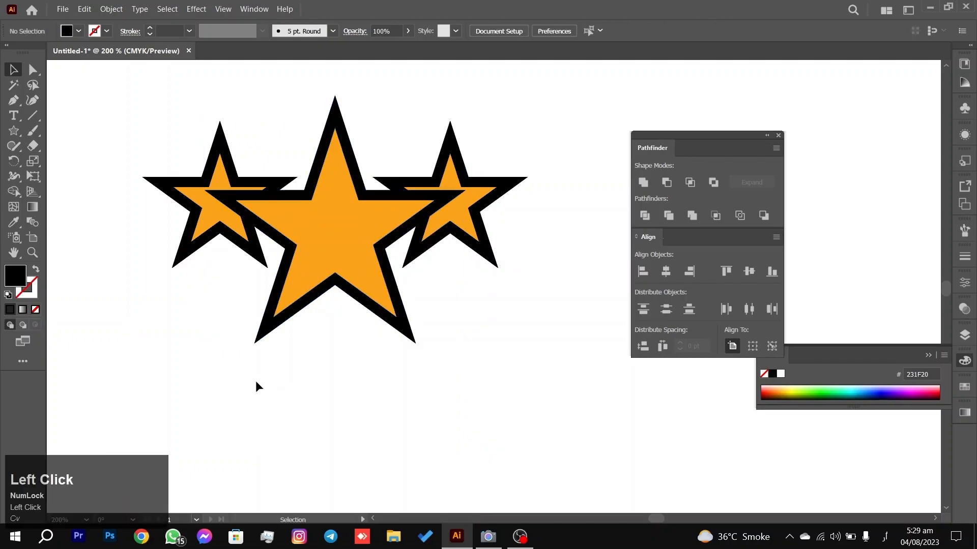
Undo the ungrouping and stroke expansion of the emblem, and move the restored group slightly down and to the right.
{"action": "key", "text": "ctrl+z"}
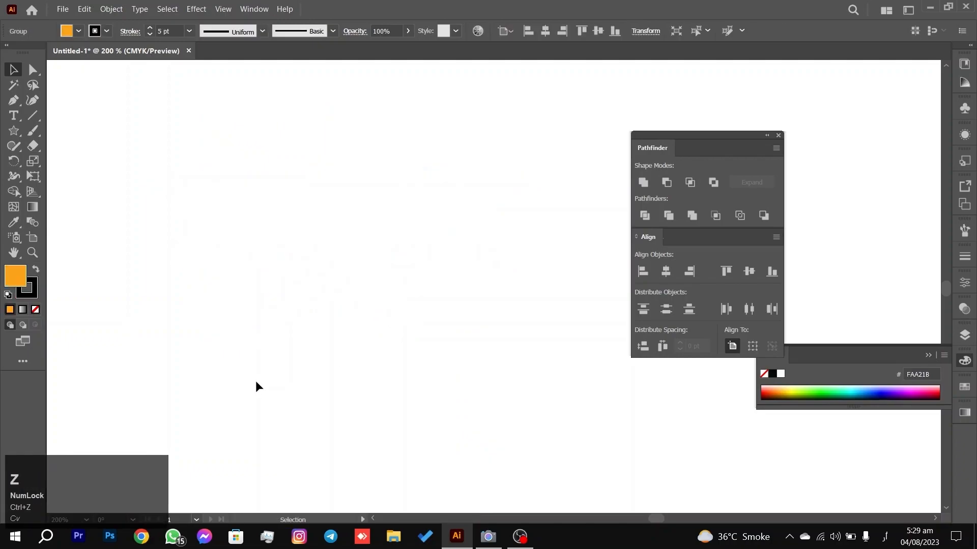
{"action": "key", "text": "ctrl+shift+z"}
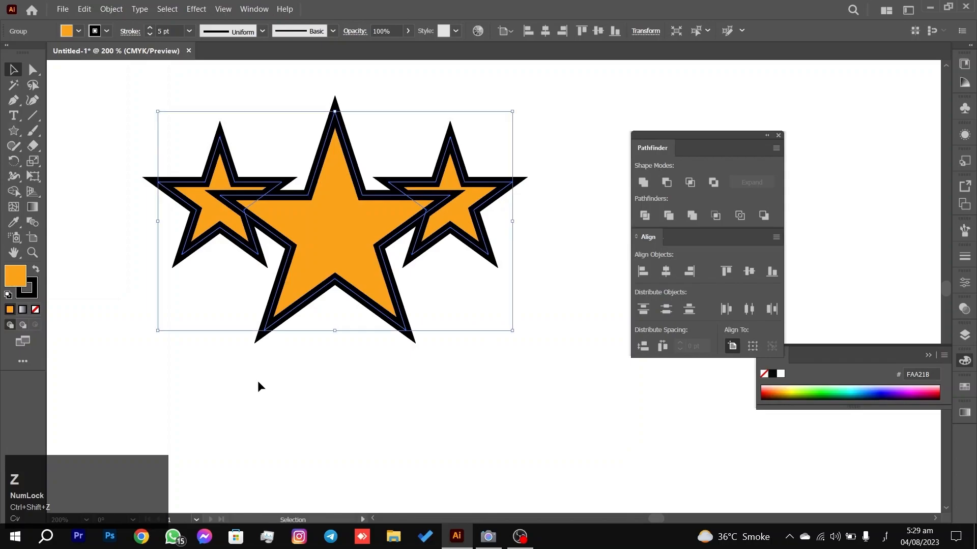
{"action": "left_click", "coordinate": [257, 386]}
{"action": "left_click_drag", "start_coordinate": [344, 188], "coordinate": [368, 248]}
{"action": "left_click_drag", "start_coordinate": [367, 305], "coordinate": [367, 272]}
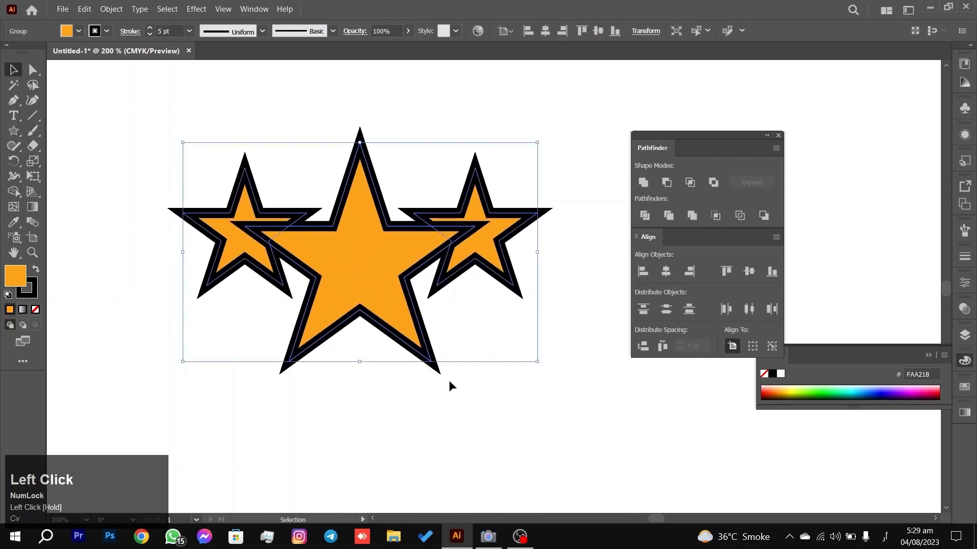
Expand only the strokes of the repositioned star emblem, keeping the Fill option off, and deselect the group.
{"action": "left_click_drag", "start_coordinate": [538, 380], "coordinate": [285, 230]}
{"action": "left_click", "coordinate": [113, 8]}
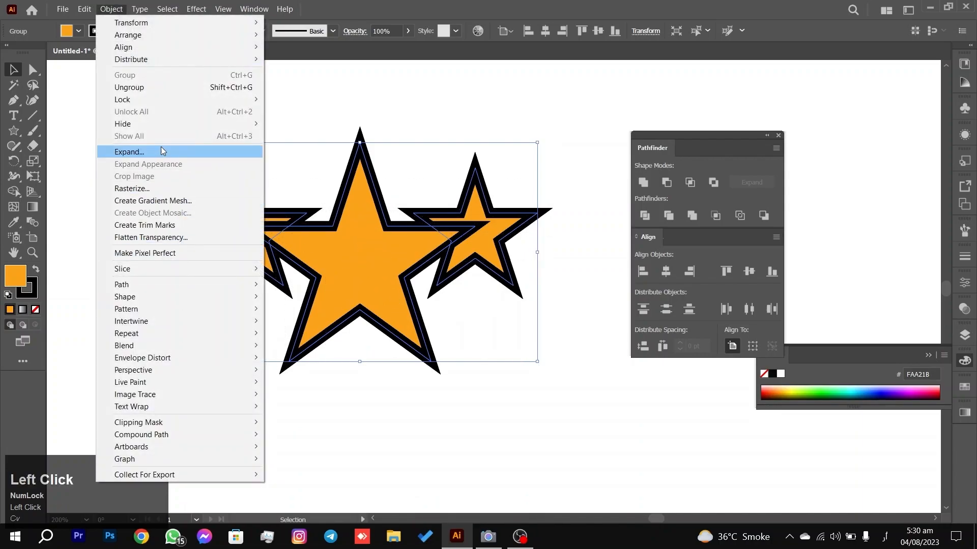
{"action": "left_click", "coordinate": [162, 151]}
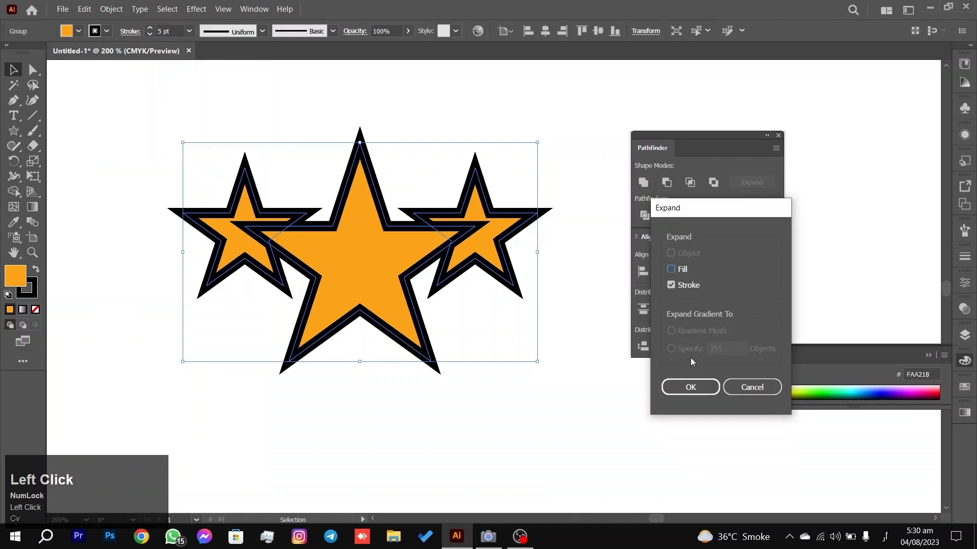
{"action": "left_click", "coordinate": [690, 387]}
{"action": "left_click", "coordinate": [557, 114]}
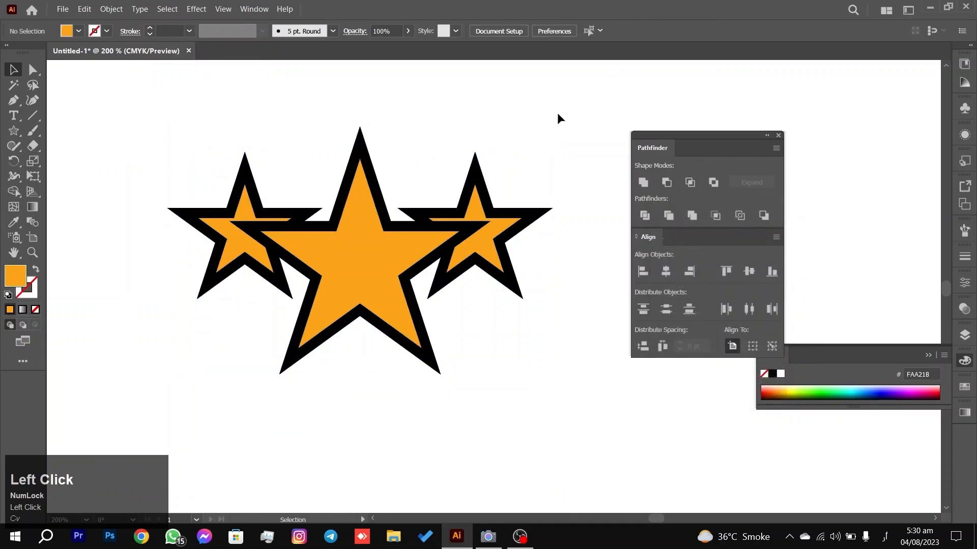
Examine the expanded emblem's paths and the edges of its black outlines at close range.
{"action": "left_click_drag", "start_coordinate": [269, 362], "coordinate": [184, 391]}
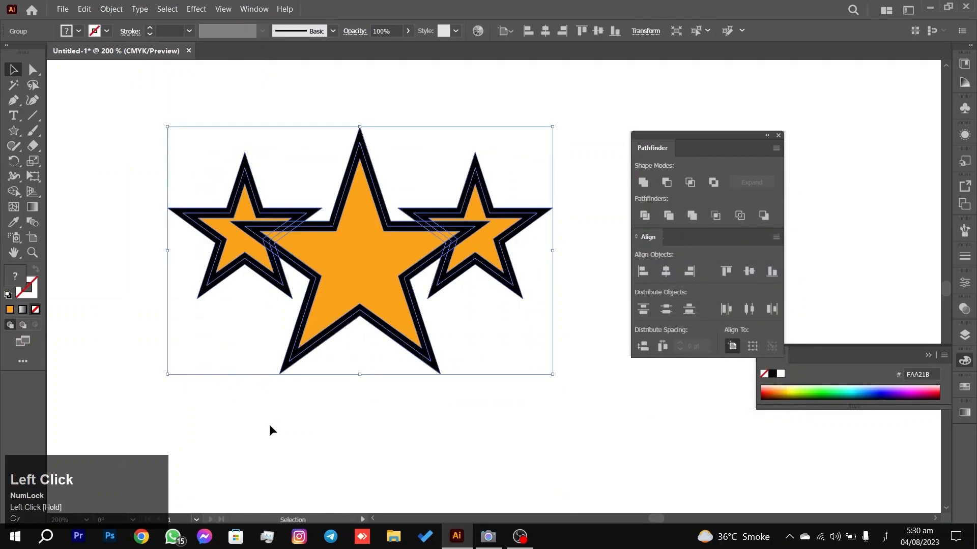
{"action": "left_click", "coordinate": [337, 103]}
{"action": "scroll", "coordinate": [399, 224], "scroll_direction": "up", "scroll_amount": 5}
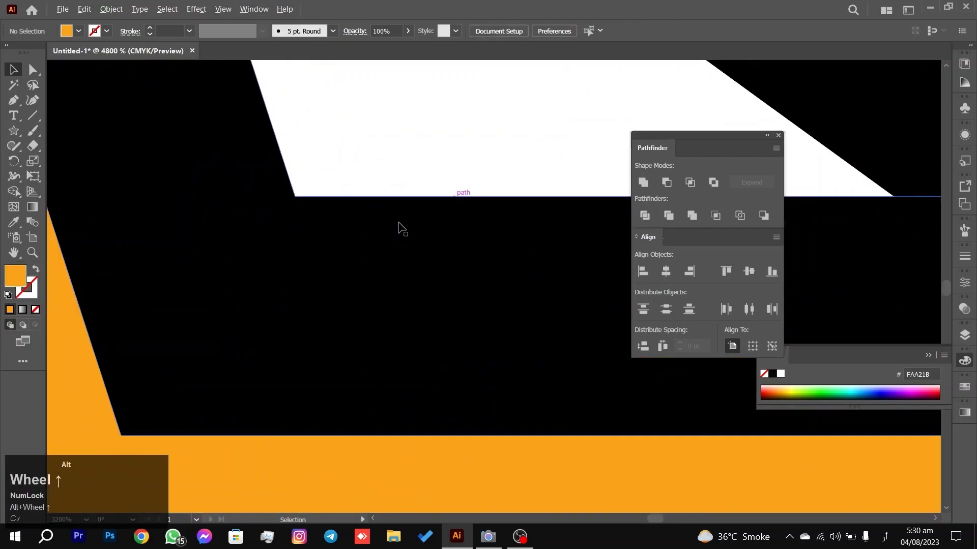
{"action": "scroll", "coordinate": [401, 247], "scroll_direction": "down", "scroll_amount": 4}
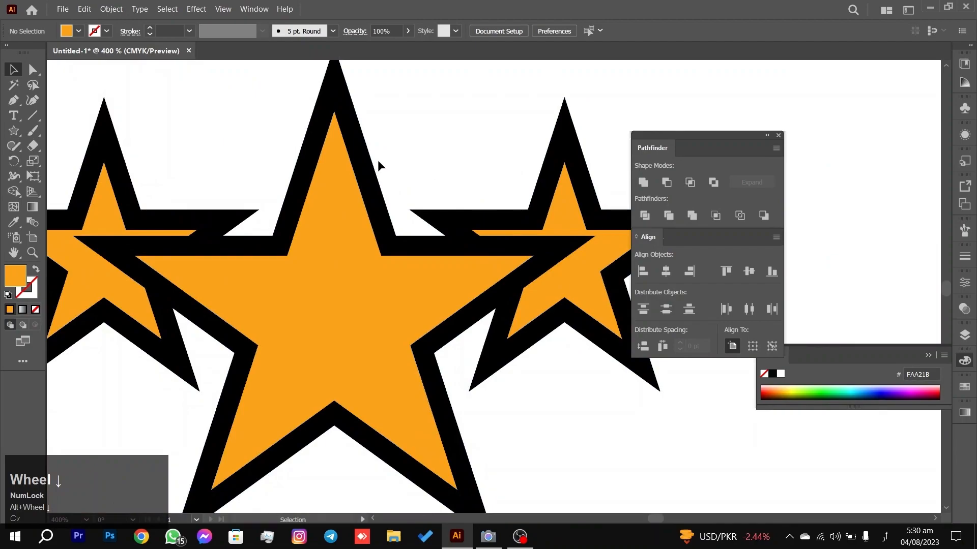
{"action": "scroll", "coordinate": [393, 200], "scroll_direction": "down", "scroll_amount": 2}
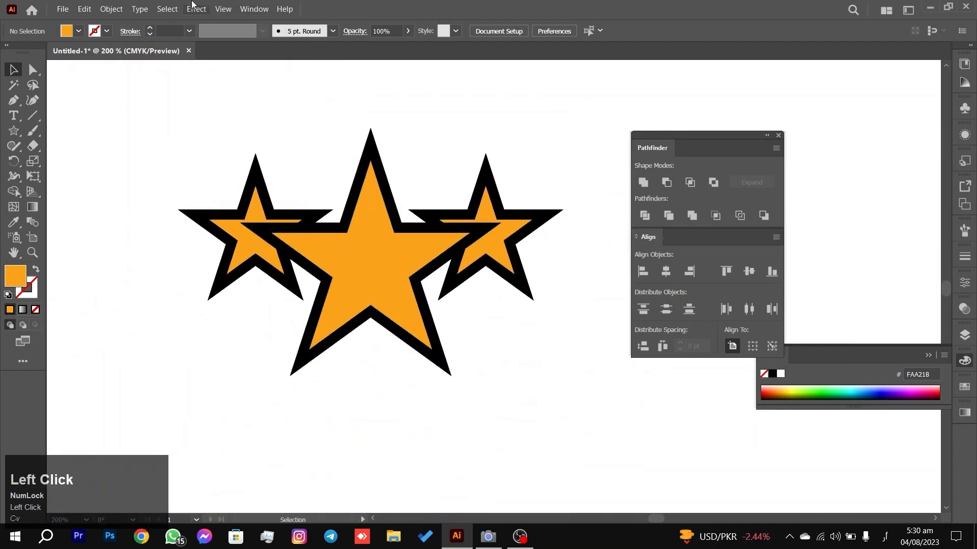
{"action": "left_click", "coordinate": [222, 9]}
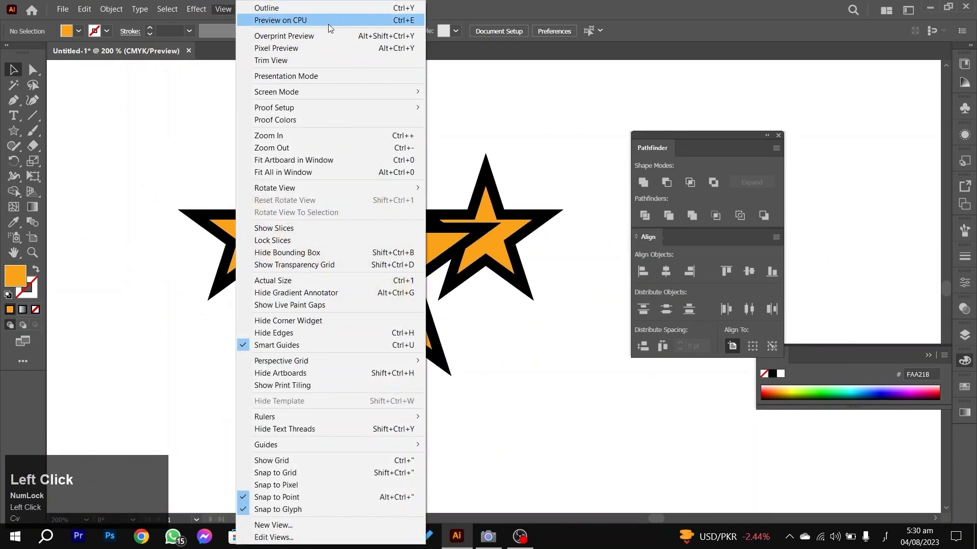
{"action": "left_click", "coordinate": [588, 127]}
{"action": "left_click_drag", "start_coordinate": [590, 126], "coordinate": [133, 402]}
{"action": "left_click", "coordinate": [213, 109]}
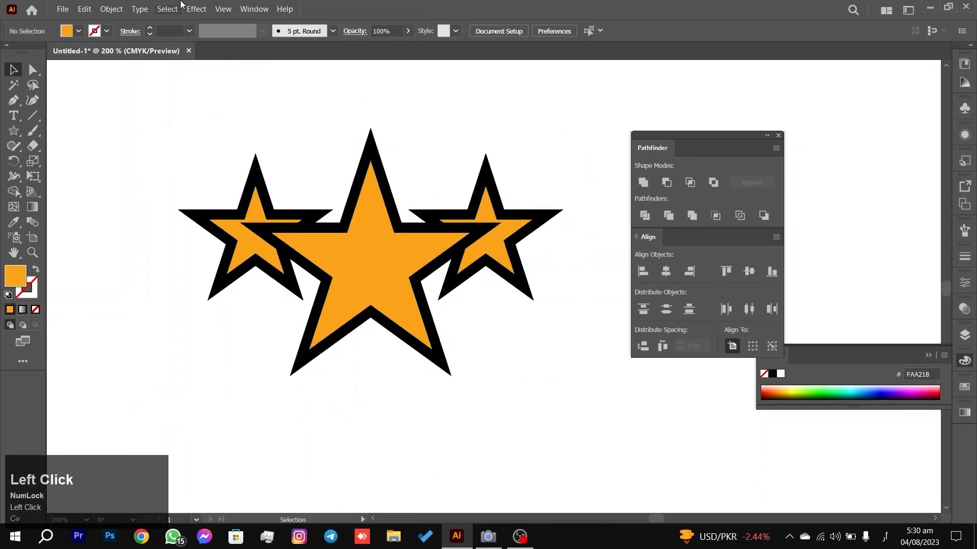
{"action": "left_click_drag", "start_coordinate": [193, 168], "coordinate": [553, 386]}
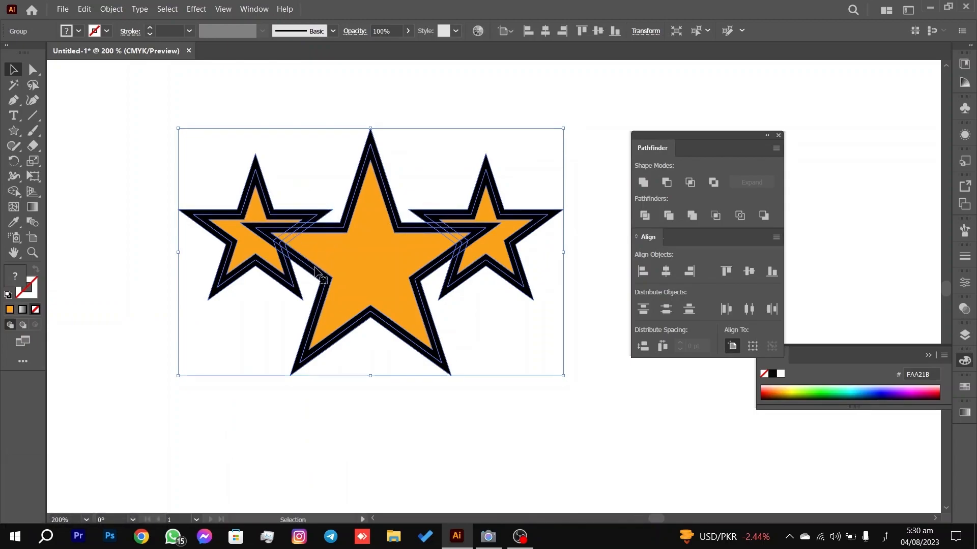
Draw an orange rectangle over the artboard's lower-left corner, add a diagonally offset overlapping copy, and select both.
{"action": "scroll", "coordinate": [433, 355], "scroll_direction": "down", "scroll_amount": 4}
{"action": "key", "text": "space"}
{"action": "left_click_drag", "start_coordinate": [501, 351], "coordinate": [459, 185]}
{"action": "left_click", "coordinate": [452, 305]}
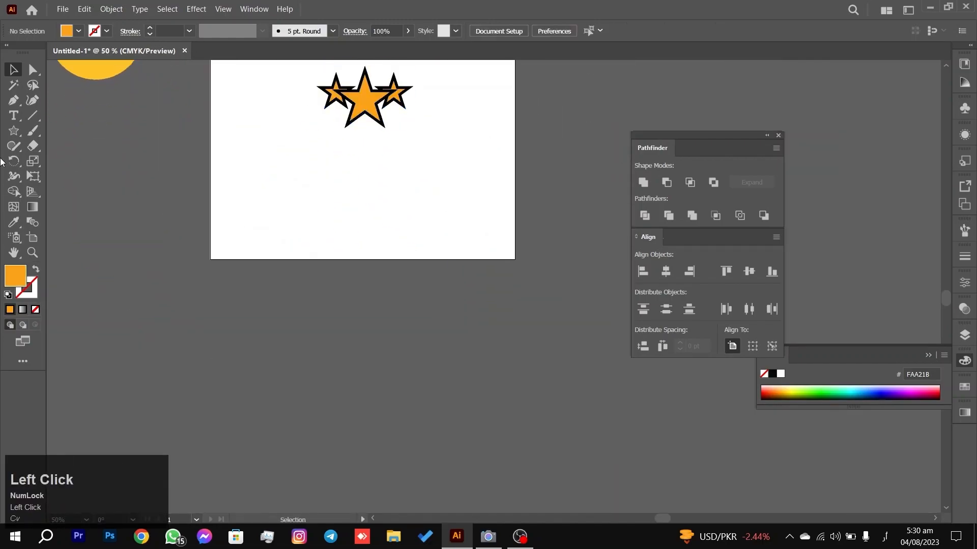
{"action": "right_click", "coordinate": [15, 128]}
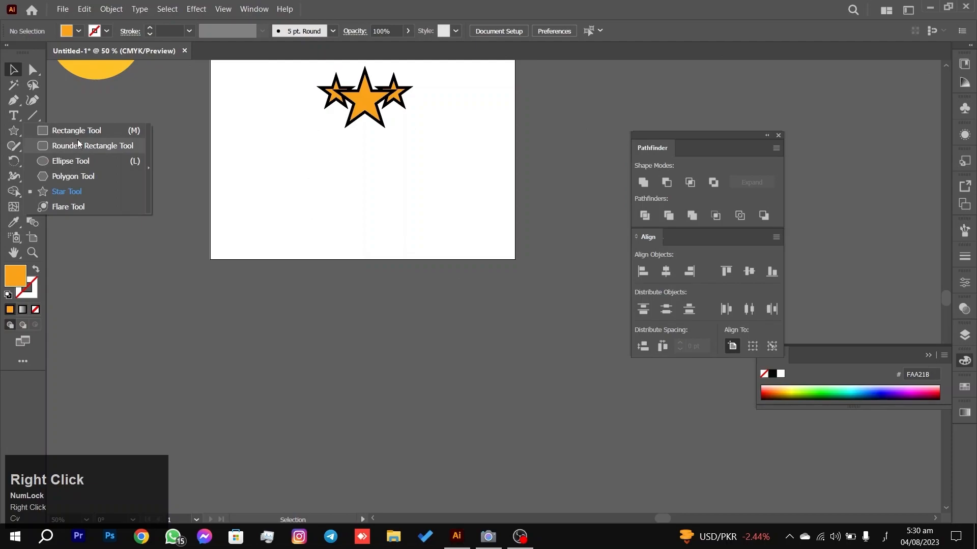
{"action": "left_click", "coordinate": [76, 130]}
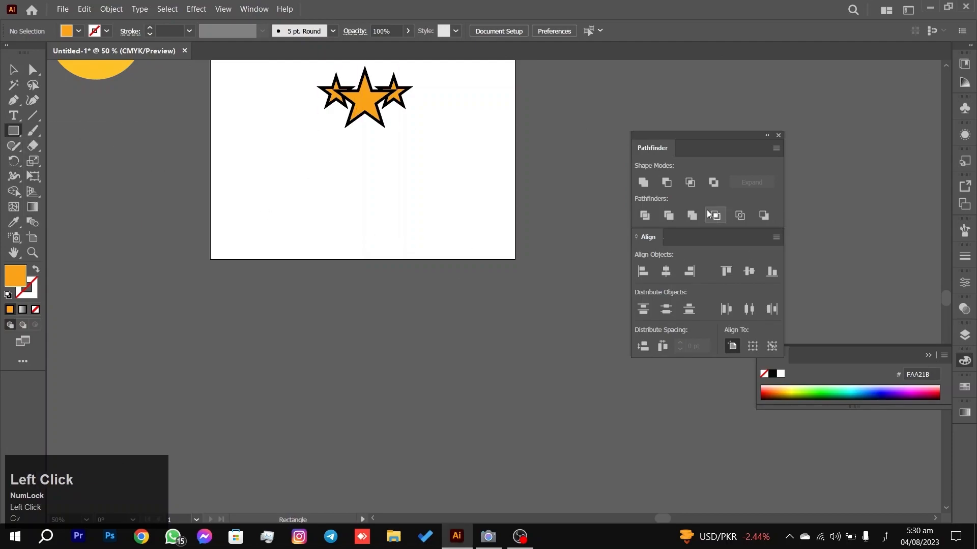
{"action": "key", "text": "Caps_Lock"}
{"action": "mouse_move", "coordinate": [143, 203]}
{"action": "left_mouse_down"}
{"action": "mouse_move", "coordinate": [291, 327]}
{"action": "mouse_move", "coordinate": [264, 320]}
{"action": "mouse_move", "coordinate": [279, 336]}
{"action": "mouse_move", "coordinate": [338, 355]}
{"action": "left_mouse_up"}
{"action": "left_click", "coordinate": [13, 69]}
{"action": "left_click_drag", "start_coordinate": [436, 246], "coordinate": [236, 395]}
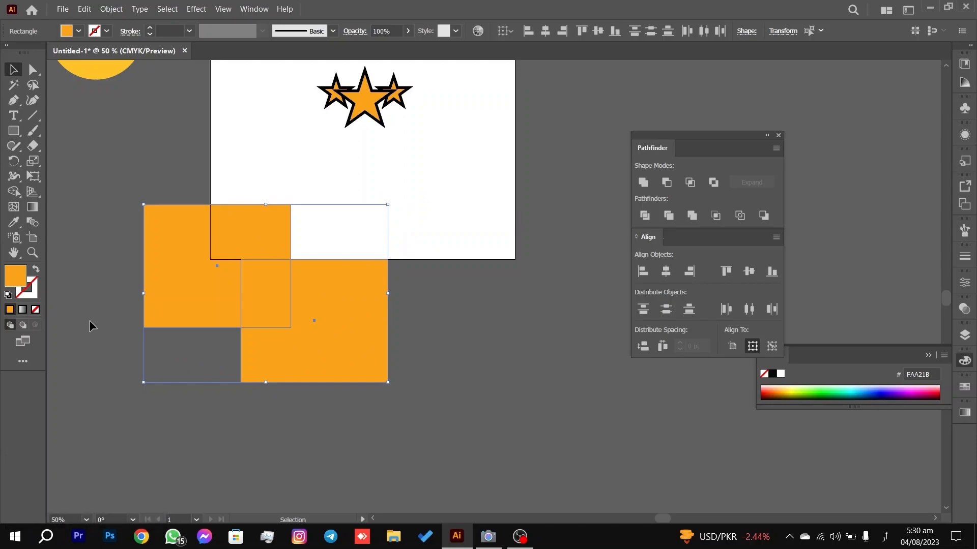
Combine the two overlapping orange rectangles with Pathfinder Merge, move the combined shape to the right, and delete it.
{"action": "left_click", "coordinate": [692, 216]}
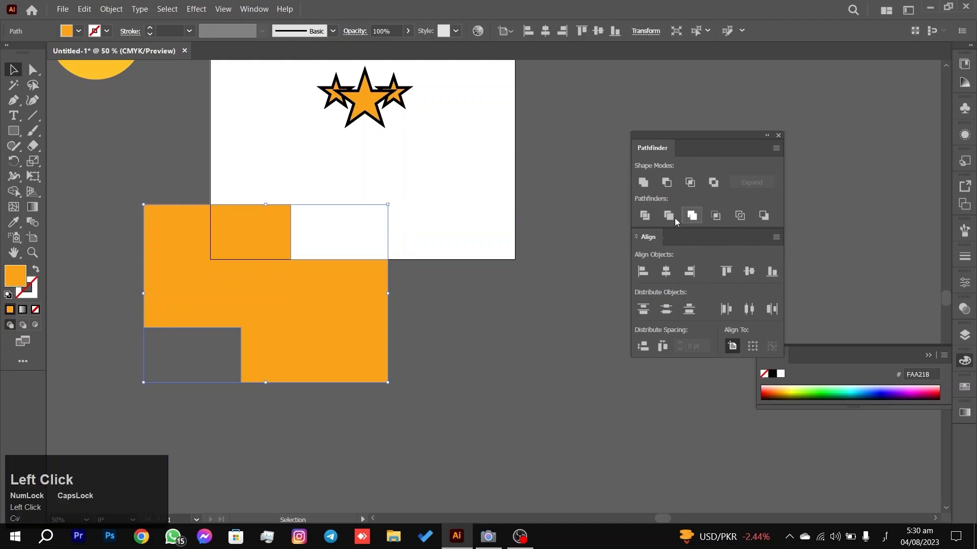
{"action": "left_click", "coordinate": [530, 248]}
{"action": "mouse_move", "coordinate": [391, 300]}
{"action": "left_mouse_down"}
{"action": "mouse_move", "coordinate": [367, 316]}
{"action": "mouse_move", "coordinate": [443, 281]}
{"action": "mouse_move", "coordinate": [425, 260]}
{"action": "mouse_move", "coordinate": [392, 306]}
{"action": "left_mouse_up"}
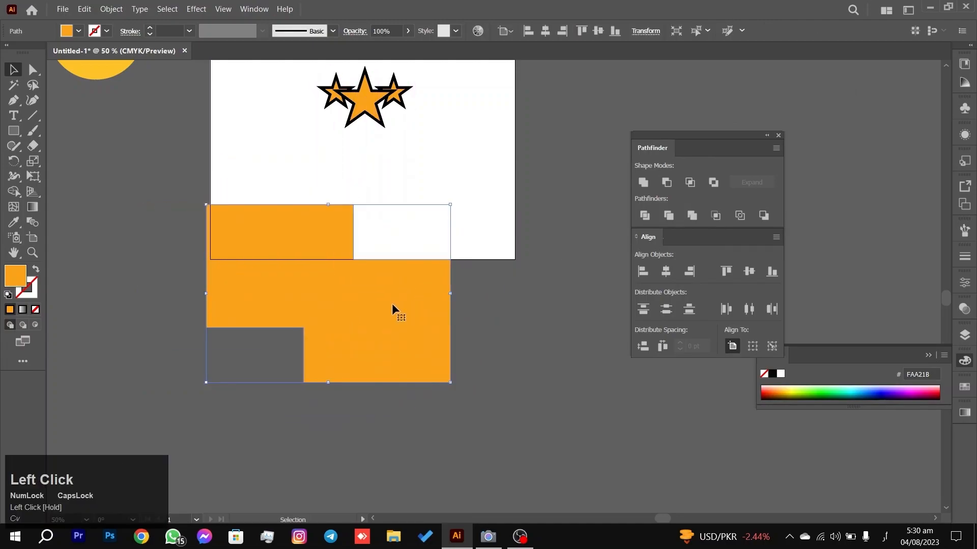
{"action": "key", "text": "Delete"}
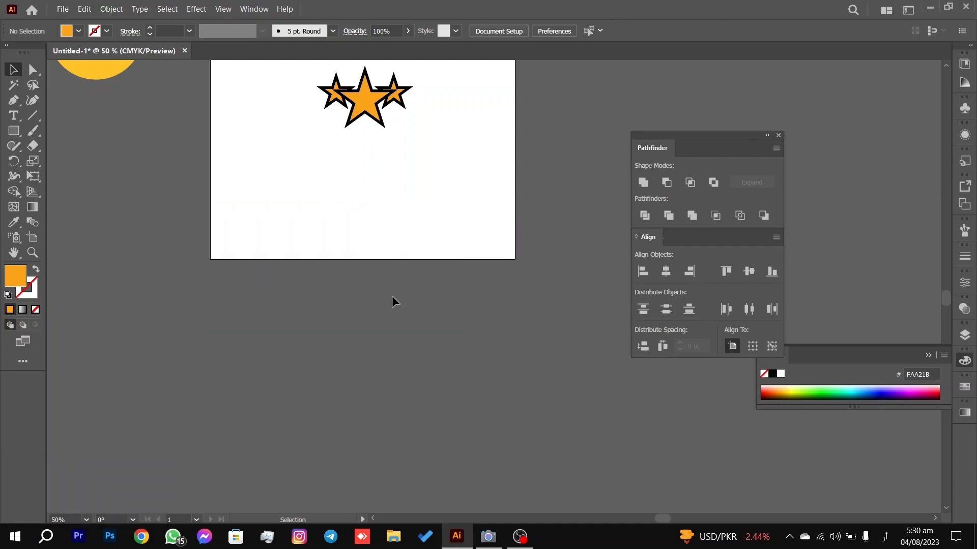
Draw an orange rectangle just below the artboard and place a copy overlapping its lower-right corner.
{"action": "left_click", "coordinate": [14, 131]}
{"action": "left_click_drag", "start_coordinate": [211, 283], "coordinate": [352, 402]}
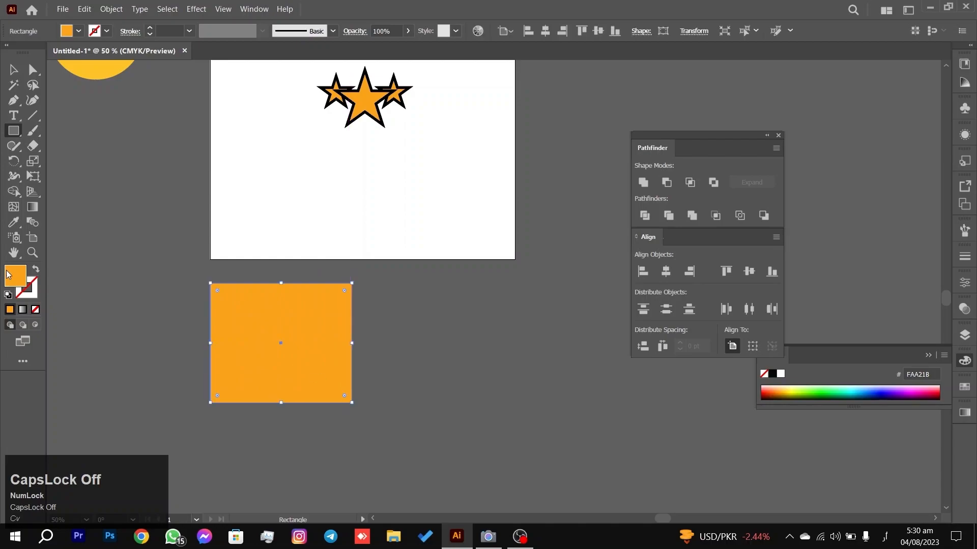
{"action": "key", "text": "v"}
{"action": "left_click", "coordinate": [279, 342]}
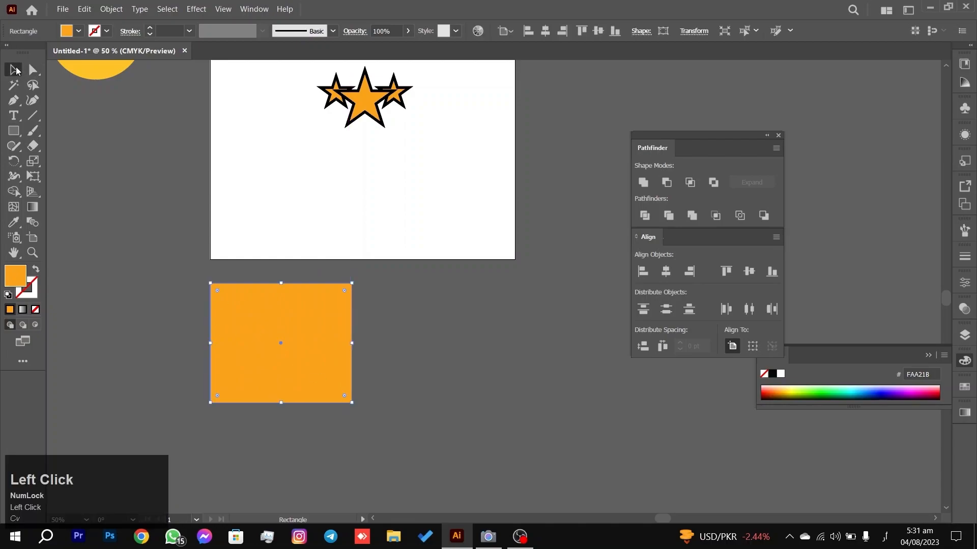
{"action": "left_click_drag", "start_coordinate": [322, 327], "coordinate": [446, 376]}
Set the copied rectangle's fill to red (#F71100).
{"action": "double_click", "coordinate": [13, 271]}
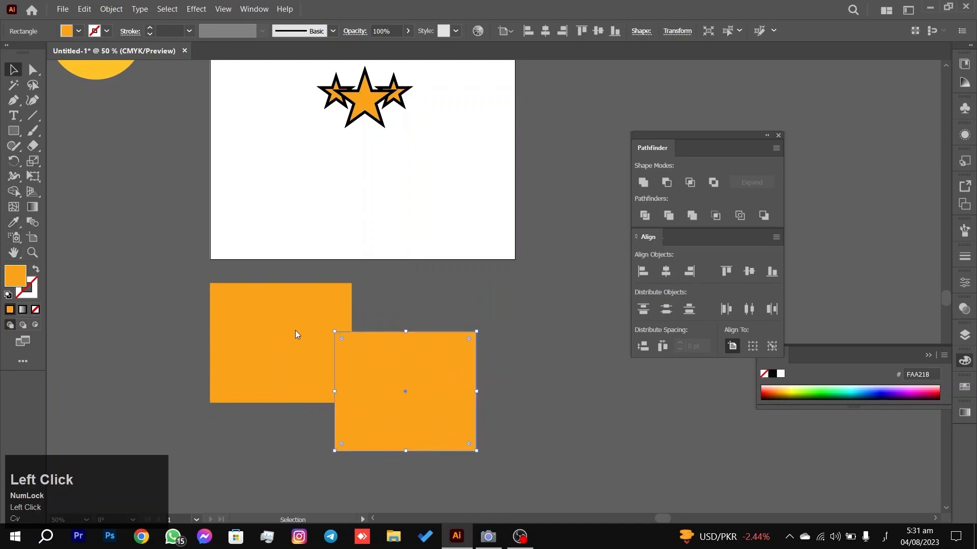
{"action": "left_click_drag", "start_coordinate": [514, 328], "coordinate": [513, 344]}
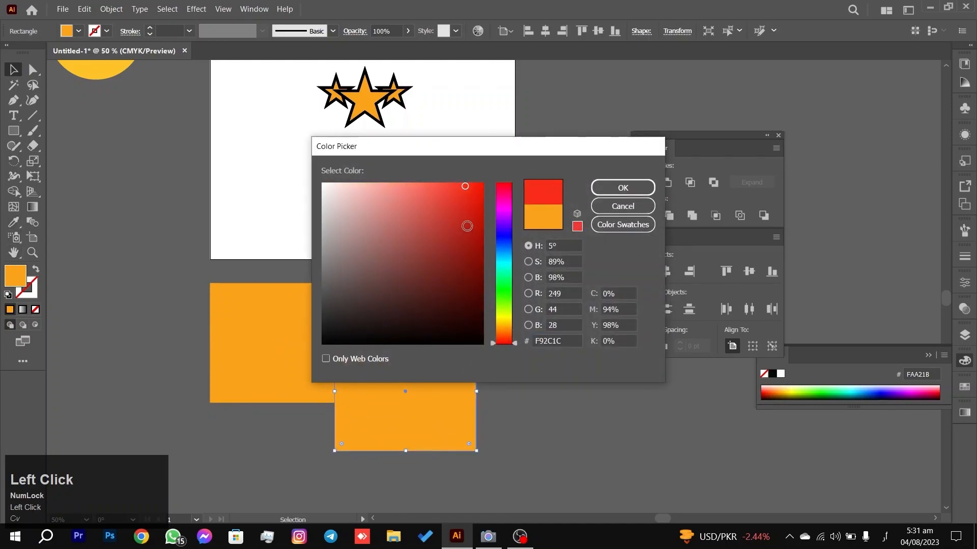
{"action": "left_click_drag", "start_coordinate": [467, 226], "coordinate": [483, 188]}
{"action": "left_click", "coordinate": [648, 192]}
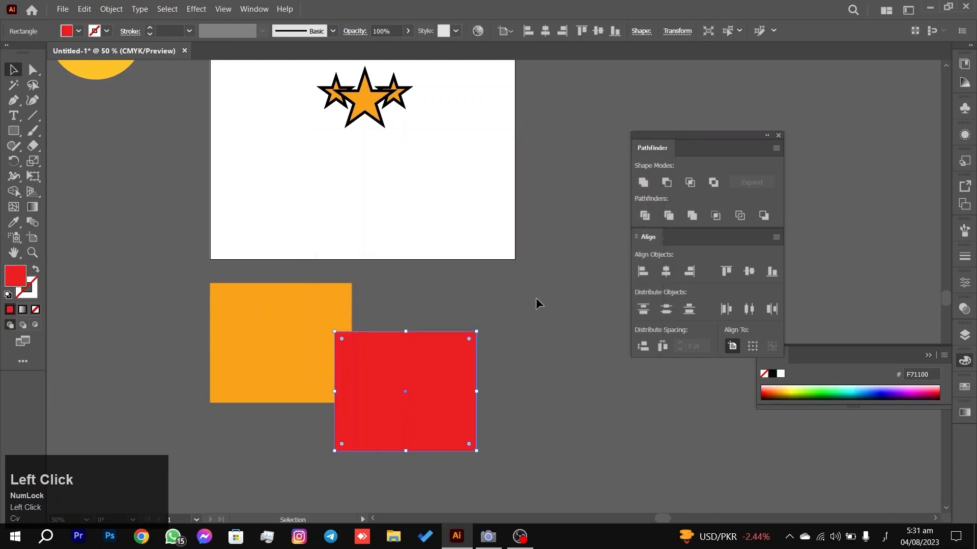
Apply Pathfinder Merge to the overlapping orange and red rectangles and deselect the result.
{"action": "left_click_drag", "start_coordinate": [244, 453], "coordinate": [245, 452]}
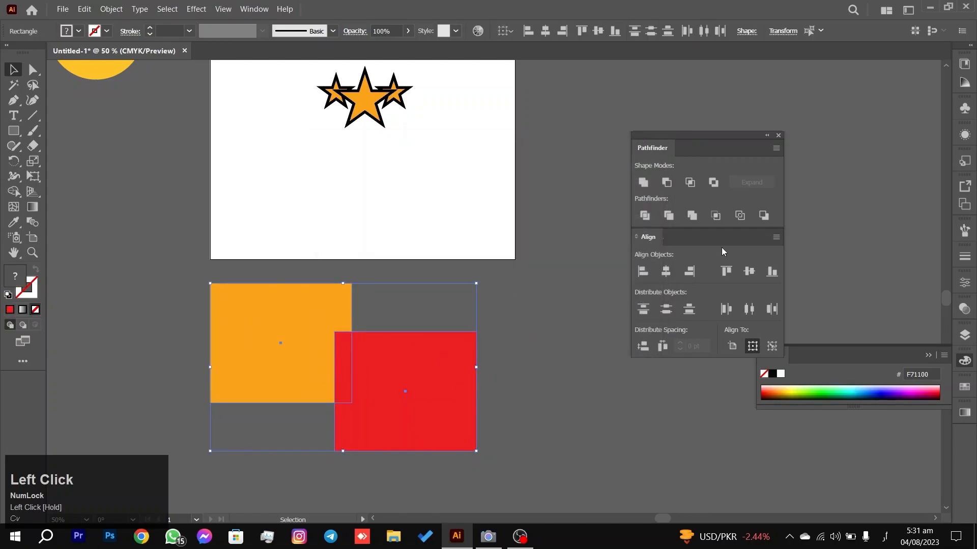
{"action": "left_click", "coordinate": [695, 218]}
{"action": "left_click", "coordinate": [537, 344]}
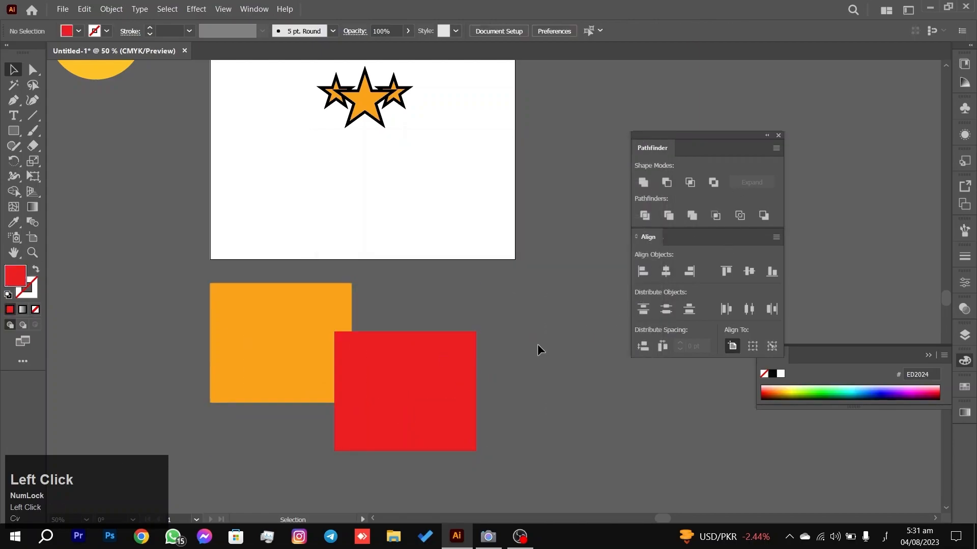
Ungroup the merged orange and red rectangles and move each one separately up and to the right.
{"action": "right_click", "coordinate": [413, 367]}
{"action": "left_click", "coordinate": [478, 268]}
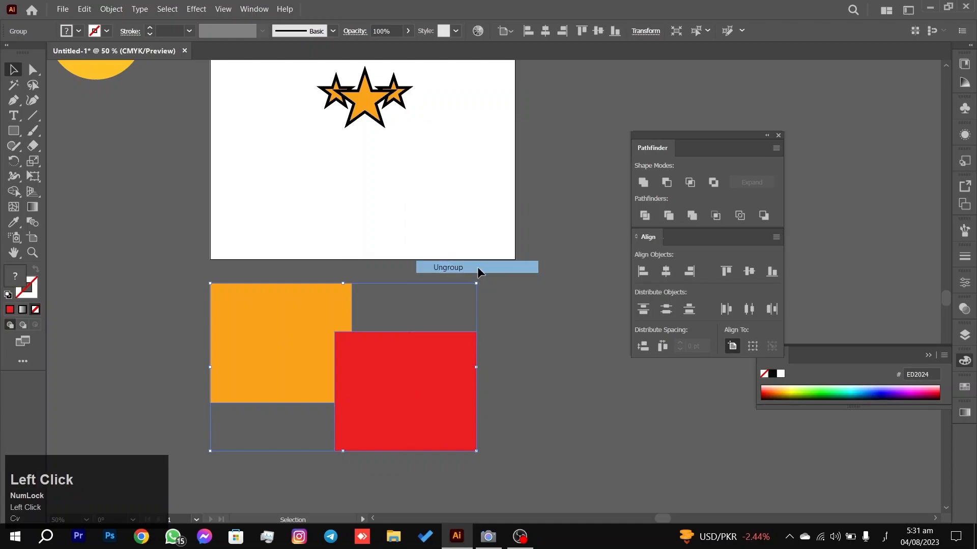
{"action": "left_click_drag", "start_coordinate": [441, 384], "coordinate": [517, 324]}
{"action": "left_click_drag", "start_coordinate": [293, 369], "coordinate": [332, 274]}
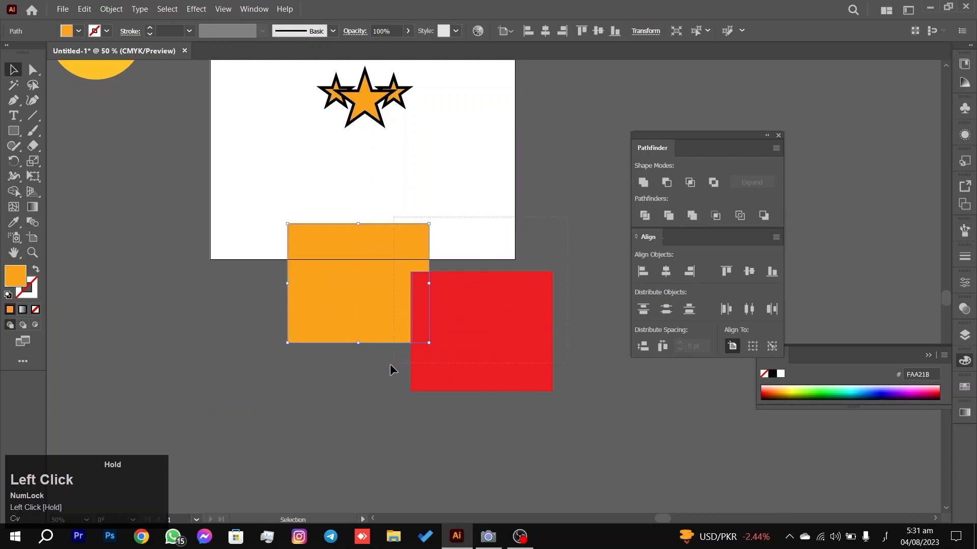
Delete the two separated rectangles and draw two overlapping orange squares across the artboard's lower edge.
{"action": "left_click_drag", "start_coordinate": [392, 365], "coordinate": [469, 312]}
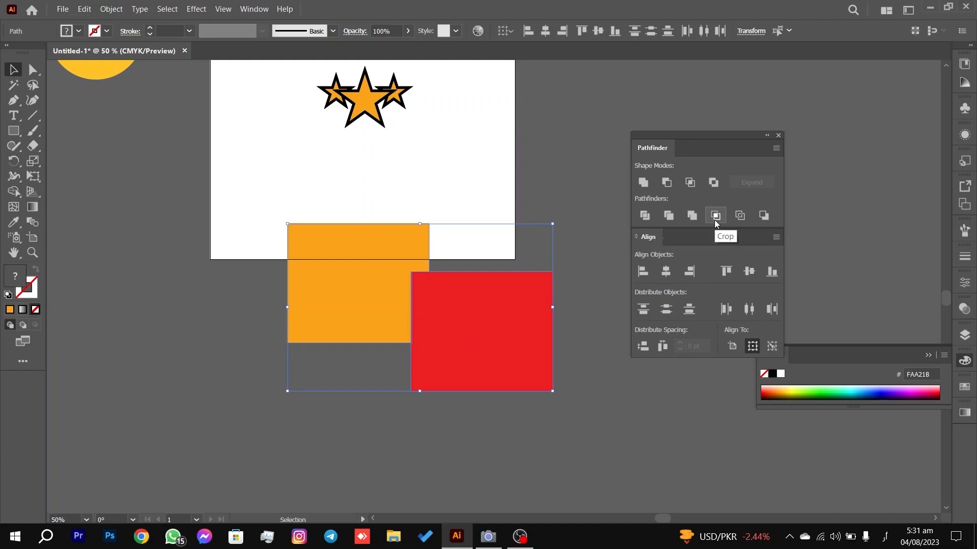
{"action": "key", "text": "Delete"}
{"action": "left_click", "coordinate": [14, 130]}
{"action": "left_click_drag", "start_coordinate": [225, 236], "coordinate": [394, 376]}
{"action": "mouse_move", "coordinate": [544, 280]}
{"action": "left_mouse_down"}
{"action": "mouse_move", "coordinate": [413, 392]}
{"action": "mouse_move", "coordinate": [320, 433]}
{"action": "left_mouse_up"}
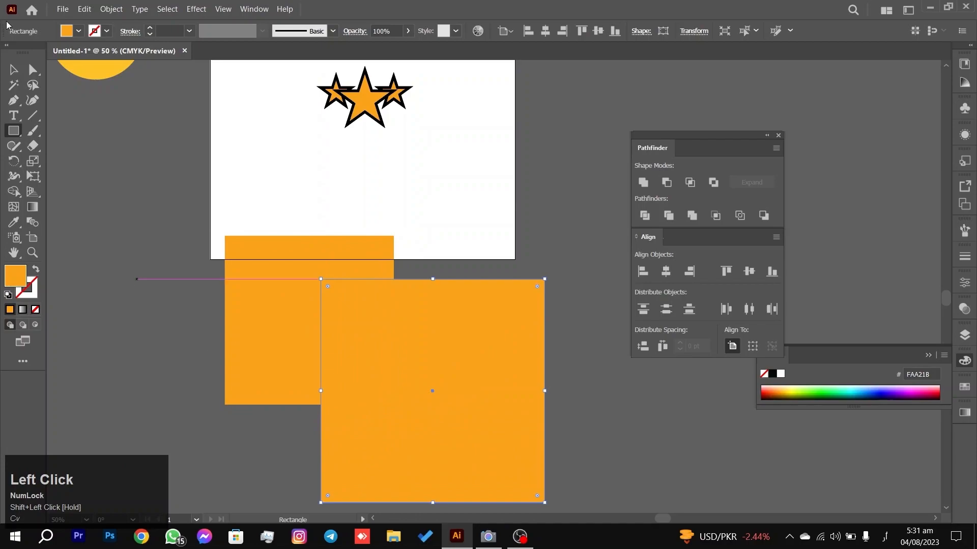
{"action": "left_click", "coordinate": [12, 69]}
{"action": "mouse_move", "coordinate": [251, 259]}
{"action": "left_mouse_down"}
{"action": "mouse_move", "coordinate": [356, 312]}
{"action": "mouse_move", "coordinate": [232, 214]}
{"action": "mouse_move", "coordinate": [236, 259]}
{"action": "left_mouse_up"}
Apply Pathfinder Crop to the two overlapping orange squares and move the cropped result to the left.
{"action": "left_click_drag", "start_coordinate": [147, 207], "coordinate": [449, 443]}
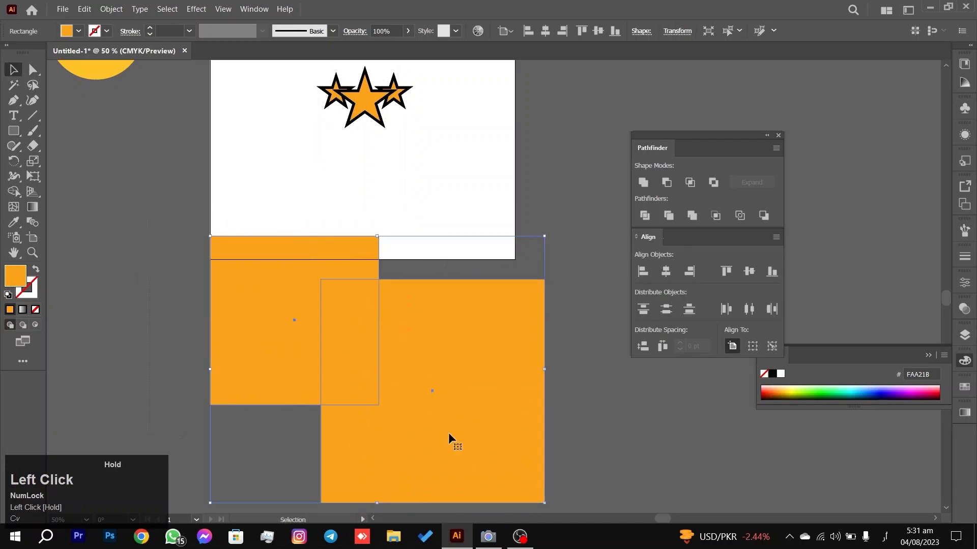
{"action": "left_click", "coordinate": [715, 215]}
{"action": "left_click", "coordinate": [423, 206]}
{"action": "left_click_drag", "start_coordinate": [357, 338], "coordinate": [235, 300]}
Delete the cropped result and draw two overlapping orange squares at the artboard's lower-left corner.
{"action": "scroll", "coordinate": [271, 396], "scroll_direction": "down", "scroll_amount": 1}
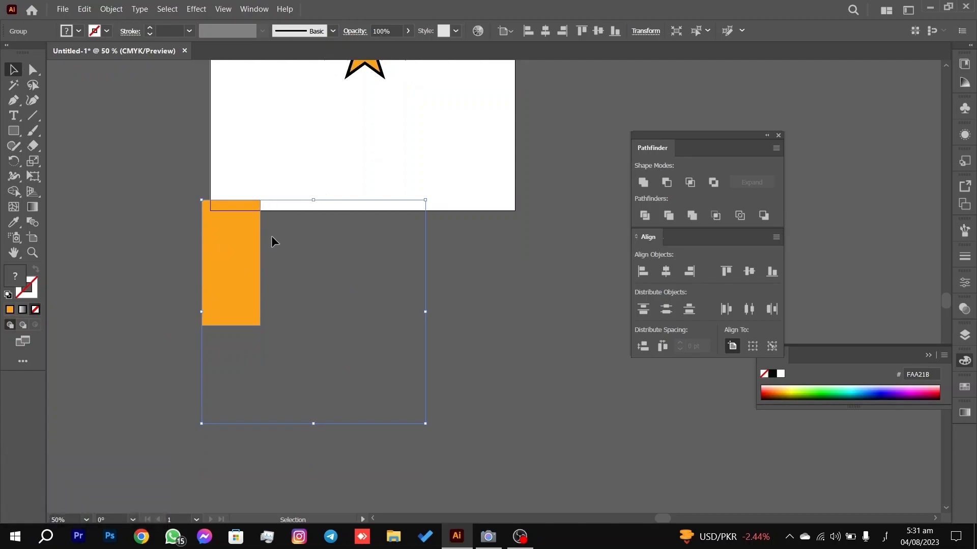
{"action": "scroll", "coordinate": [400, 237], "scroll_direction": "up", "scroll_amount": 2}
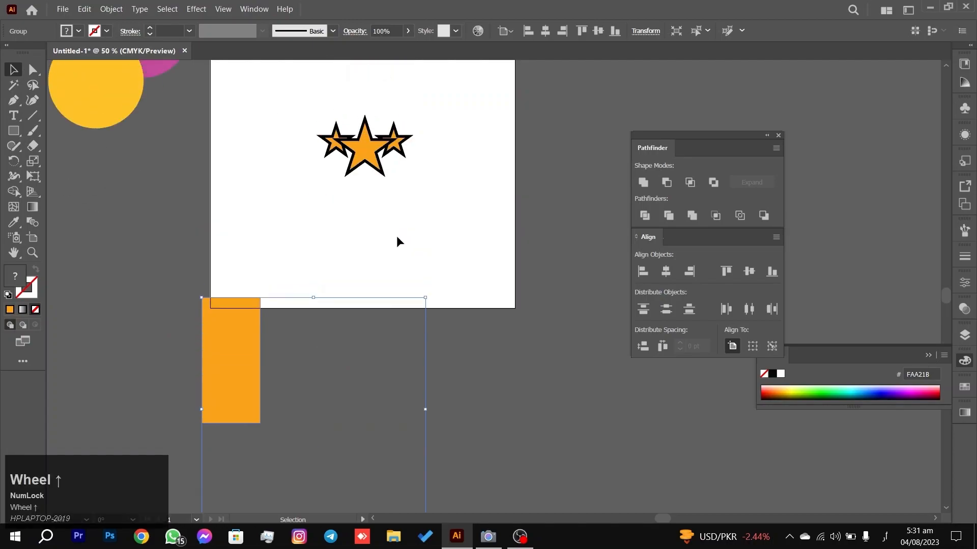
{"action": "key", "text": "Delete"}
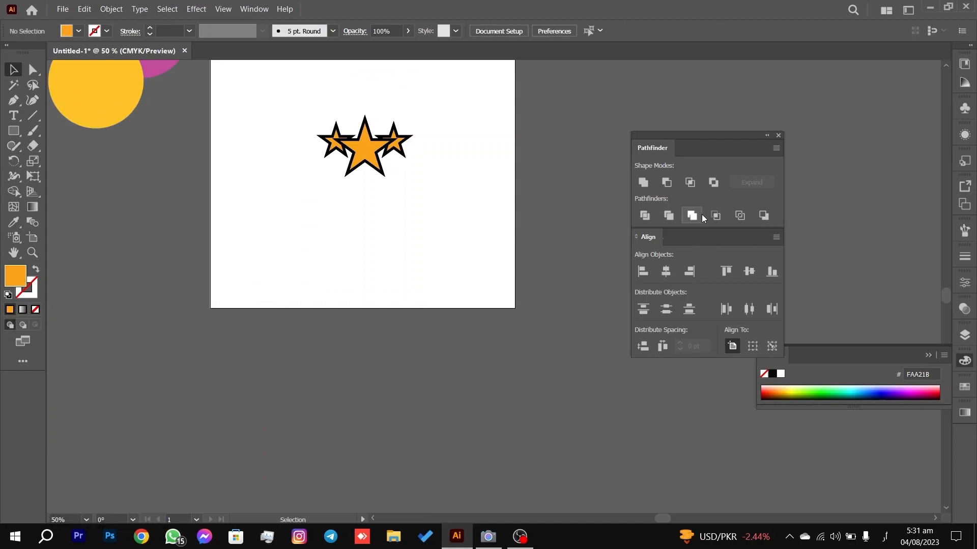
{"action": "left_click", "coordinate": [14, 131]}
{"action": "scroll", "coordinate": [177, 292], "scroll_direction": "down", "scroll_amount": 2}
{"action": "left_click_drag", "start_coordinate": [183, 248], "coordinate": [309, 376]}
{"action": "mouse_move", "coordinate": [443, 303]}
{"action": "left_mouse_down"}
{"action": "mouse_move", "coordinate": [248, 422]}
{"action": "mouse_move", "coordinate": [276, 390]}
{"action": "left_mouse_up"}
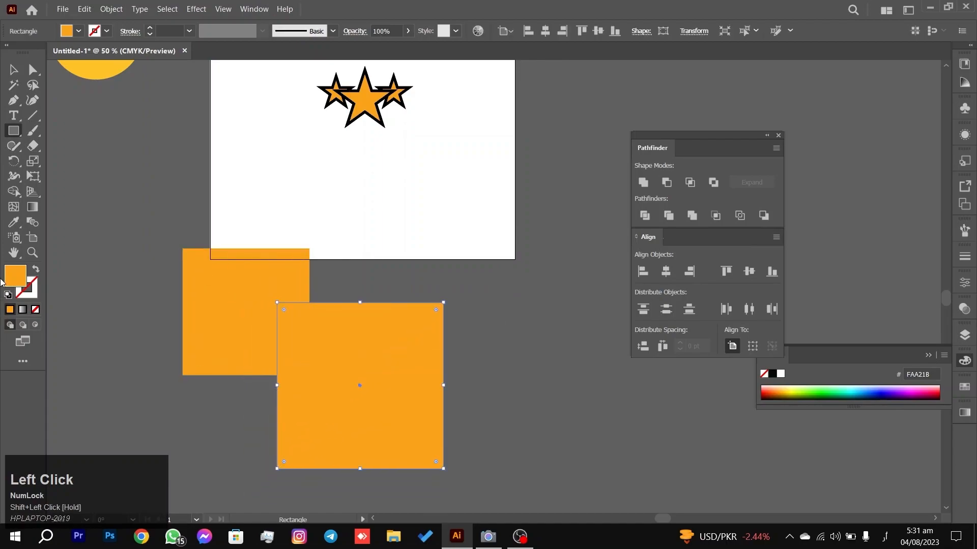
Swap fill and stroke on the two overlapping squares and convert them with Pathfinder Outline.
{"action": "left_click_drag", "start_coordinate": [117, 449], "coordinate": [490, 303]}
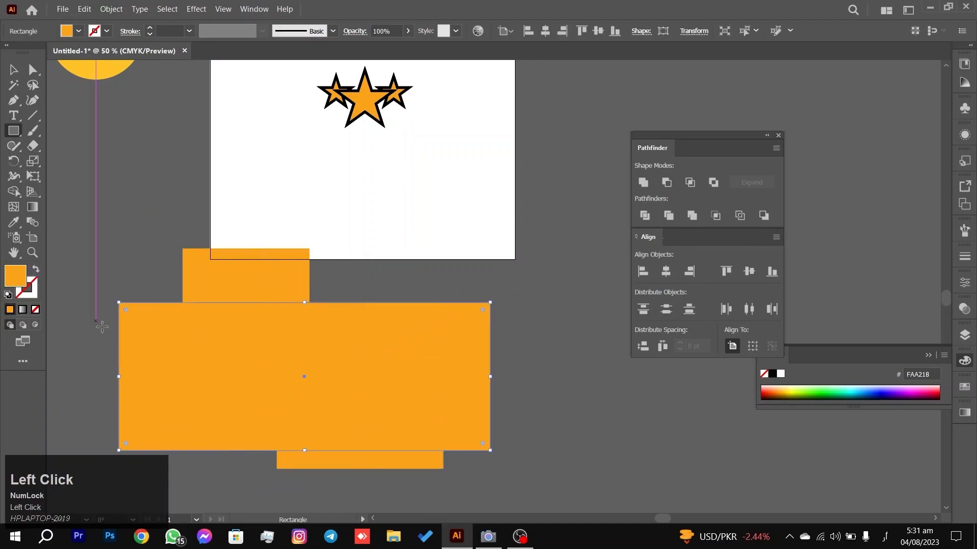
{"action": "key", "text": "Delete"}
{"action": "left_click_drag", "start_coordinate": [139, 400], "coordinate": [478, 255]}
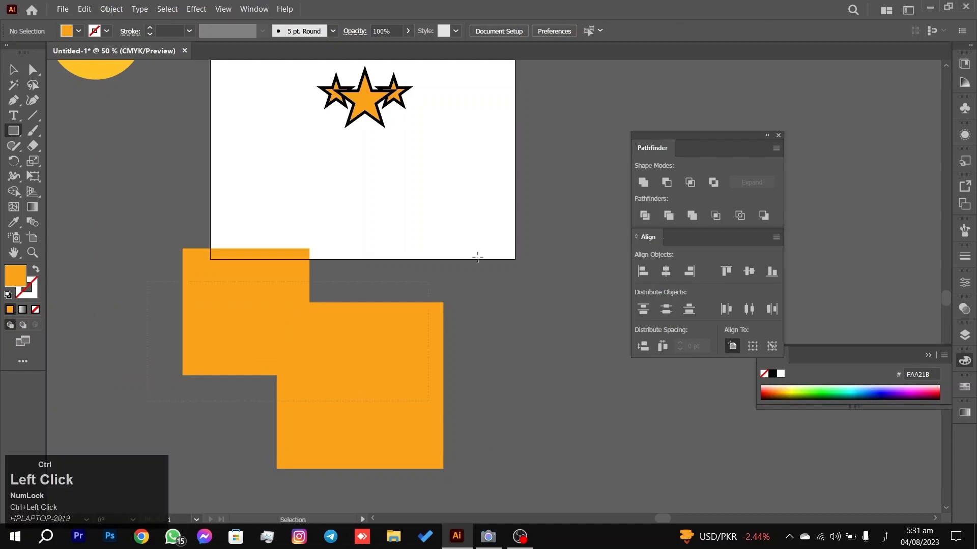
{"action": "left_click", "coordinate": [18, 70]}
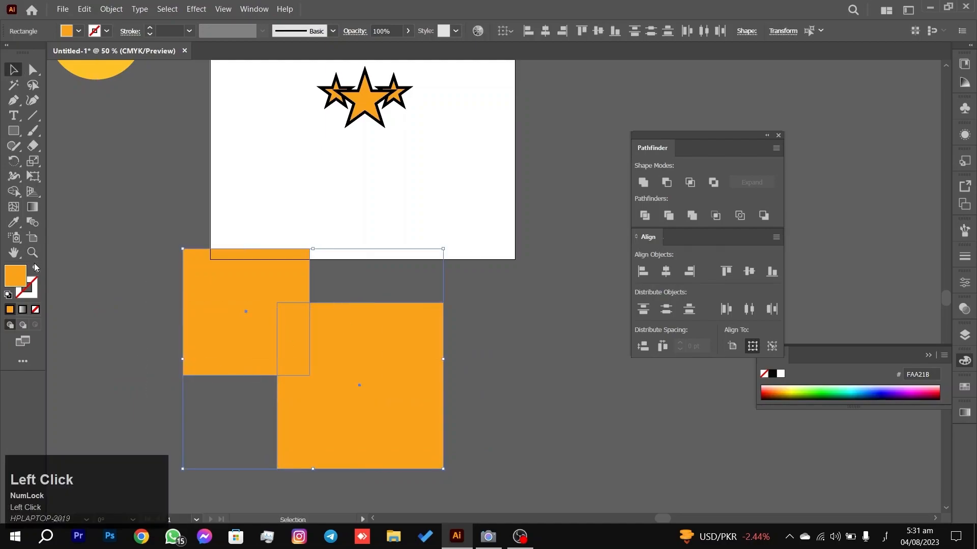
{"action": "left_click", "coordinate": [36, 269]}
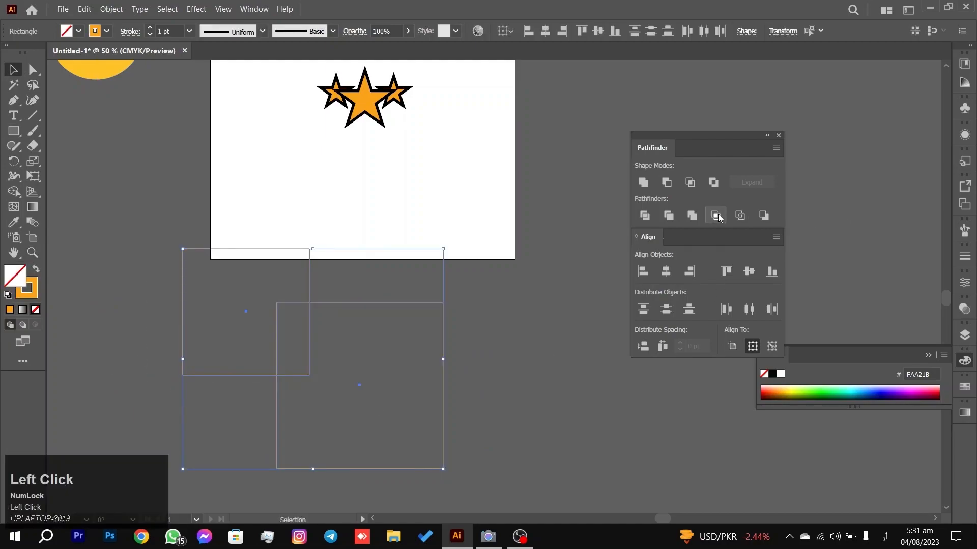
{"action": "left_click", "coordinate": [739, 216]}
{"action": "left_click", "coordinate": [493, 305]}
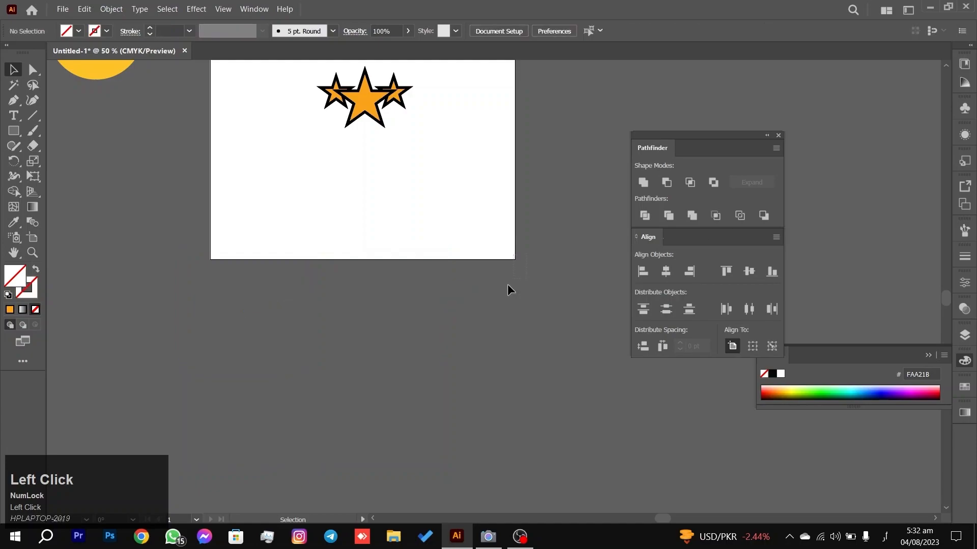
Try to raise the outlined paths' stroke weight and reapply Pathfinder Outline to them.
{"action": "left_click_drag", "start_coordinate": [149, 429], "coordinate": [193, 407]}
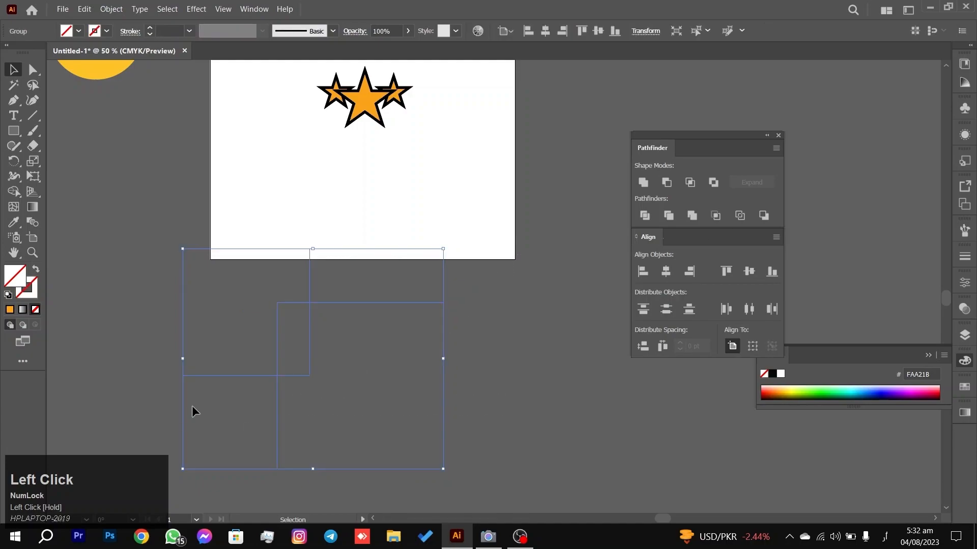
{"action": "left_click", "coordinate": [150, 29]}
{"action": "left_click", "coordinate": [151, 29]}
{"action": "left_click", "coordinate": [739, 216]}
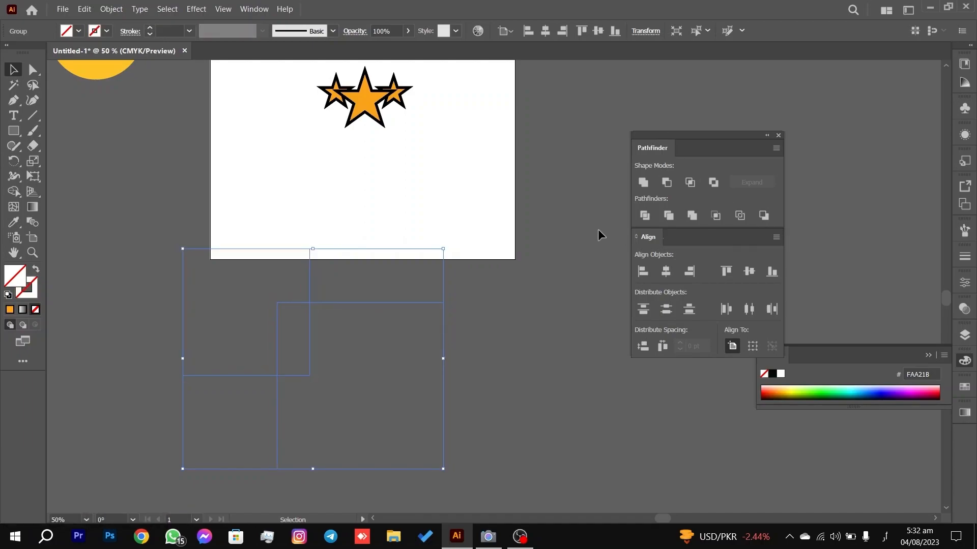
{"action": "left_click", "coordinate": [502, 231]}
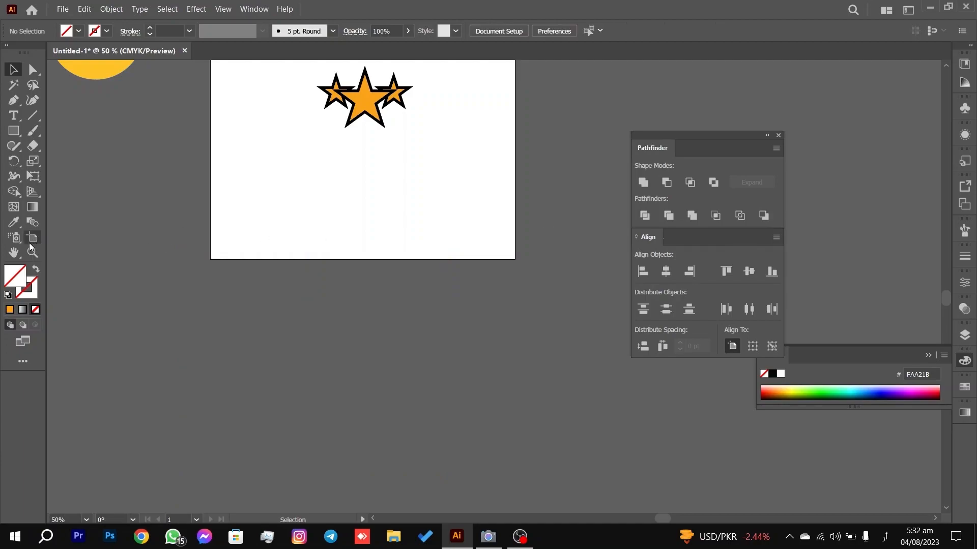
Draw two overlapping squares with the default fill and stroke below the artboard, and fill the larger one blue (#1561FF).
{"action": "key", "text": "d"}
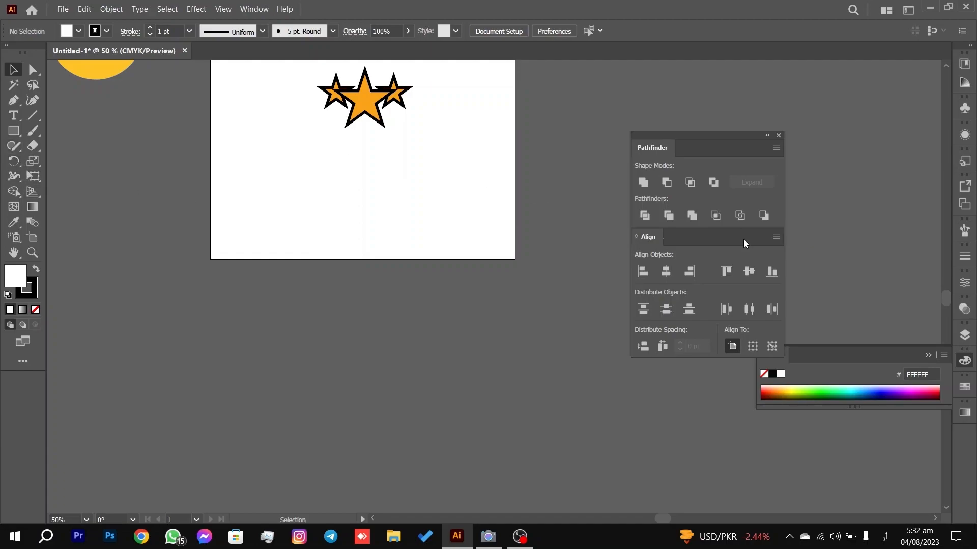
{"action": "left_click", "coordinate": [14, 131]}
{"action": "left_click_drag", "start_coordinate": [270, 357], "coordinate": [375, 462]}
{"action": "mouse_move", "coordinate": [421, 337]}
{"action": "left_mouse_down"}
{"action": "mouse_move", "coordinate": [377, 380]}
{"action": "mouse_move", "coordinate": [347, 391]}
{"action": "left_mouse_up"}
{"action": "left_click", "coordinate": [14, 69]}
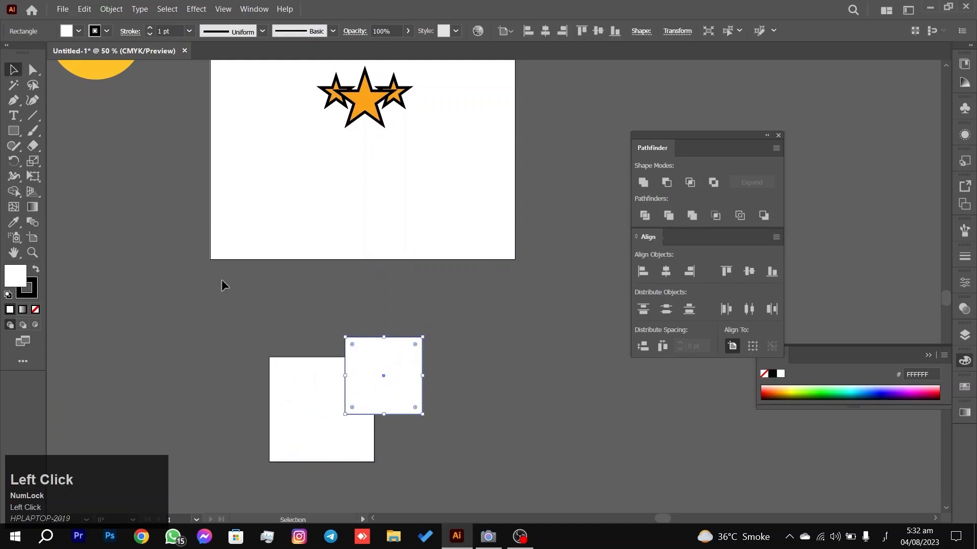
{"action": "mouse_move", "coordinate": [273, 374]}
{"action": "left_mouse_down"}
{"action": "mouse_move", "coordinate": [292, 397]}
{"action": "mouse_move", "coordinate": [283, 374]}
{"action": "left_mouse_up"}
{"action": "left_click_drag", "start_coordinate": [868, 390], "coordinate": [855, 388]}
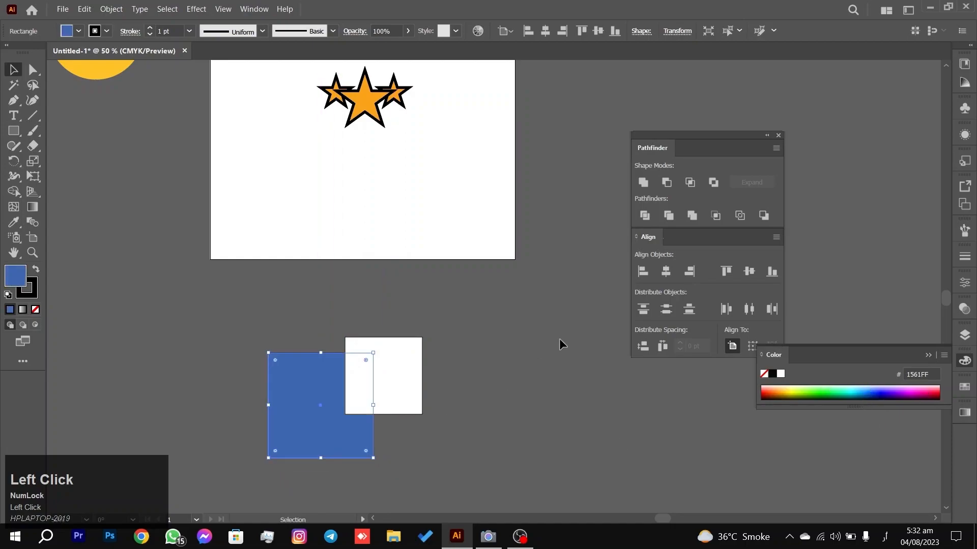
Apply Pathfinder Minus Back to the blue and white squares, move the remaining piece, and undo both changes.
{"action": "left_click_drag", "start_coordinate": [559, 338], "coordinate": [267, 474]}
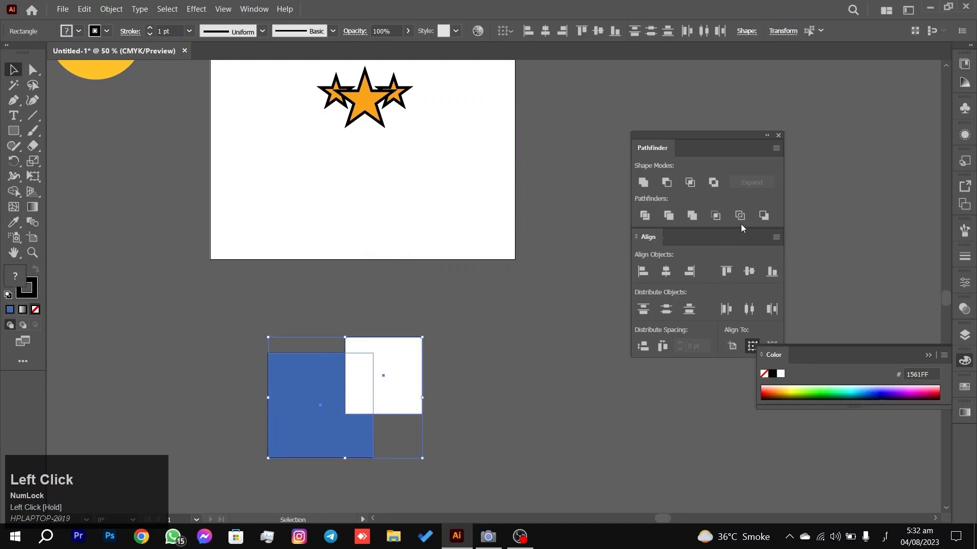
{"action": "left_click", "coordinate": [763, 216]}
{"action": "left_click", "coordinate": [526, 326]}
{"action": "left_click_drag", "start_coordinate": [391, 361], "coordinate": [413, 335]}
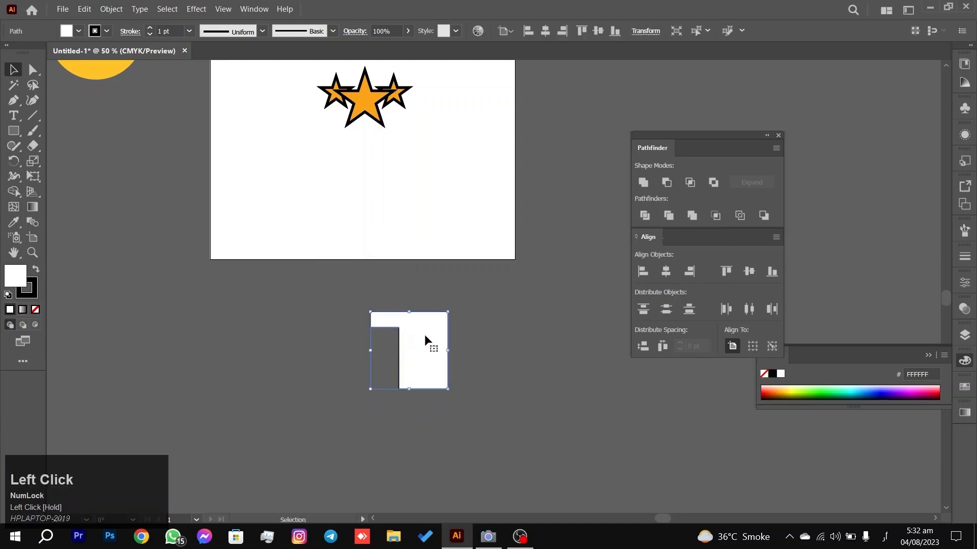
{"action": "key", "text": "ctrl+z"}
{"action": "key", "text": "ctrl+z"}
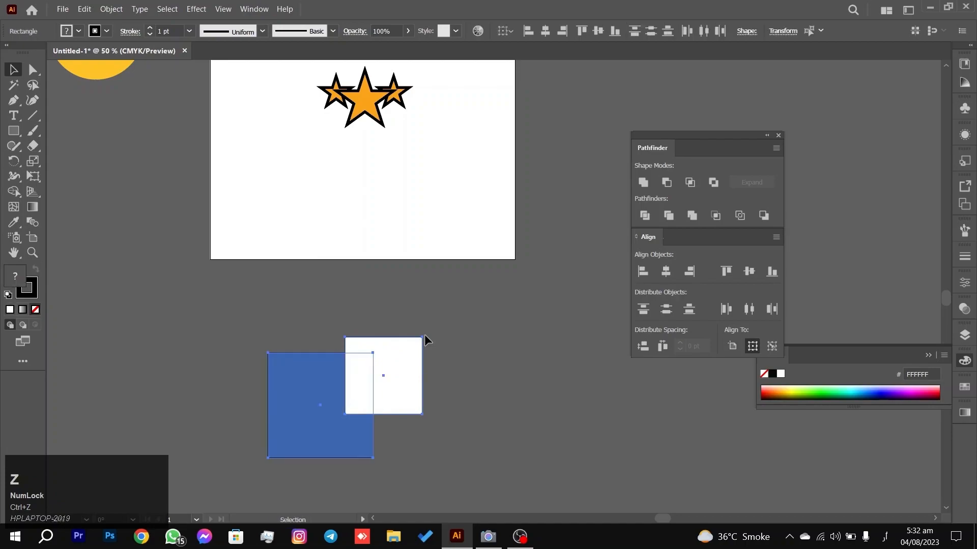
Subtract the white square from the blue square with Pathfinder Minus Front and deselect the result.
{"action": "left_click", "coordinate": [667, 182]}
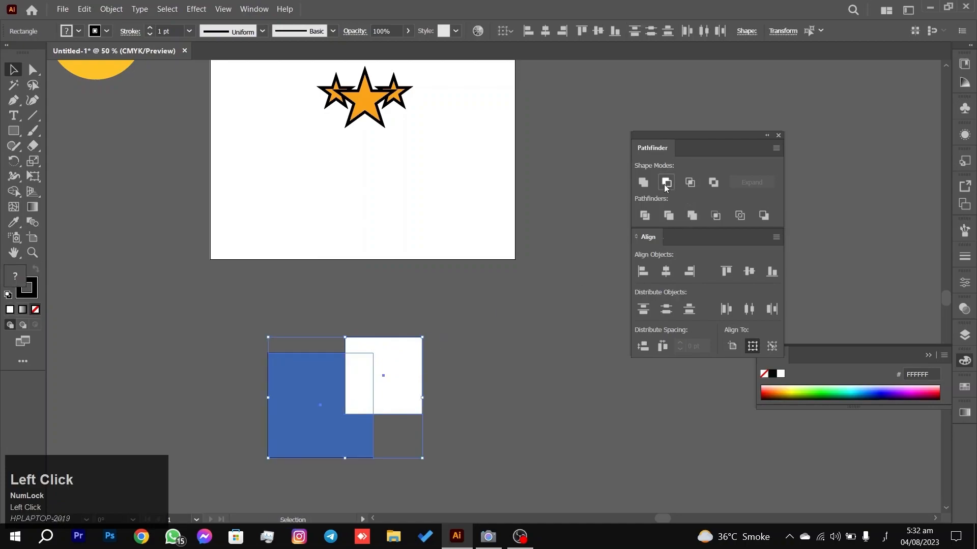
{"action": "left_click", "coordinate": [387, 333]}
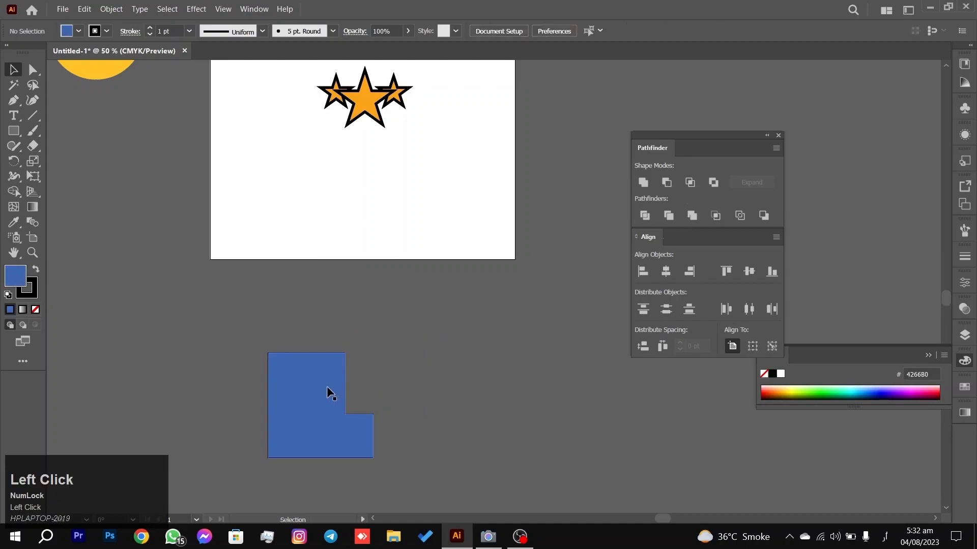
Apply Pathfinder Trim to the lower three-star emblem on the artboard.
{"action": "scroll", "coordinate": [468, 220], "scroll_direction": "up", "scroll_amount": 5}
{"action": "left_click_drag", "start_coordinate": [473, 179], "coordinate": [508, 335]}
{"action": "scroll", "coordinate": [501, 290], "scroll_direction": "down", "scroll_amount": 4}
{"action": "left_click_drag", "start_coordinate": [495, 247], "coordinate": [539, 320]}
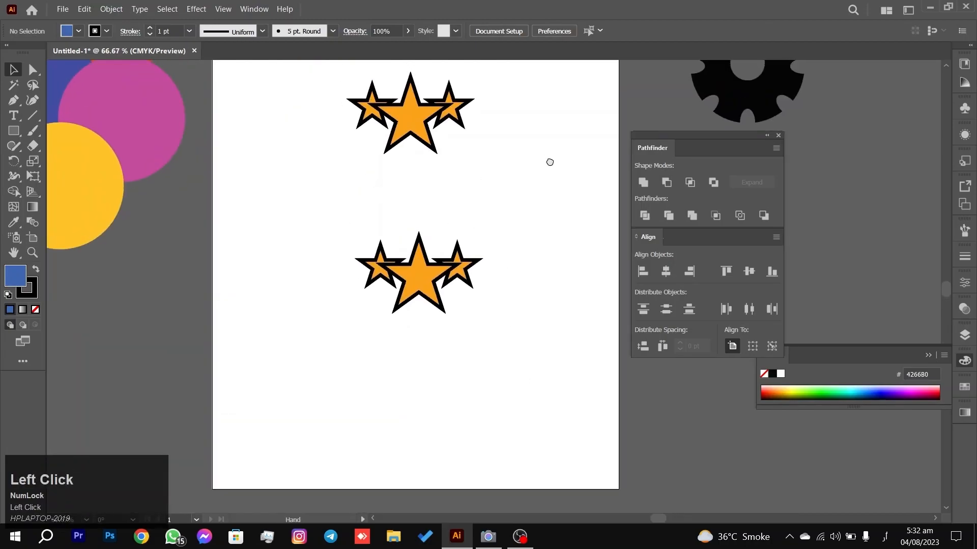
{"action": "left_click_drag", "start_coordinate": [550, 161], "coordinate": [521, 237]}
{"action": "left_click_drag", "start_coordinate": [493, 286], "coordinate": [297, 398]}
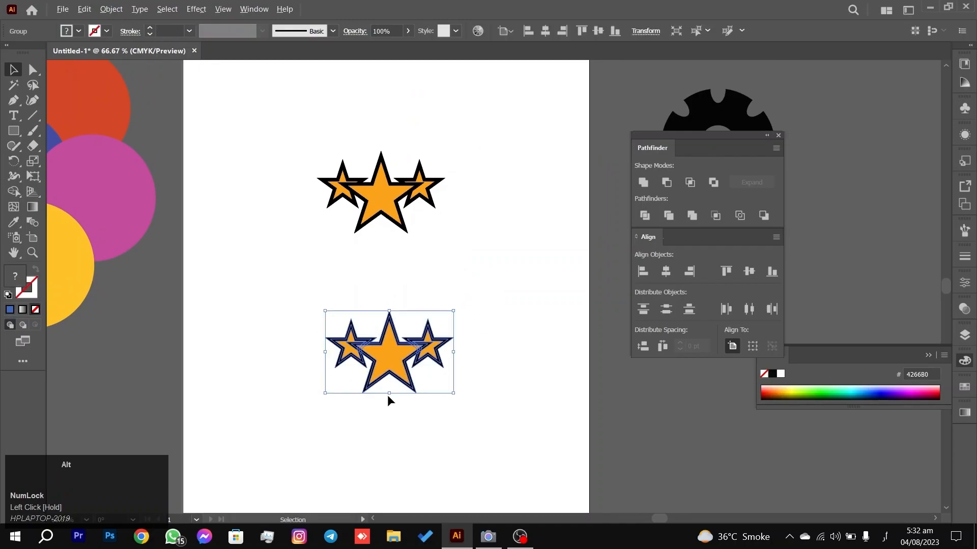
{"action": "scroll", "coordinate": [386, 394], "scroll_direction": "up", "scroll_amount": 2}
{"action": "left_click_drag", "start_coordinate": [402, 371], "coordinate": [418, 319]}
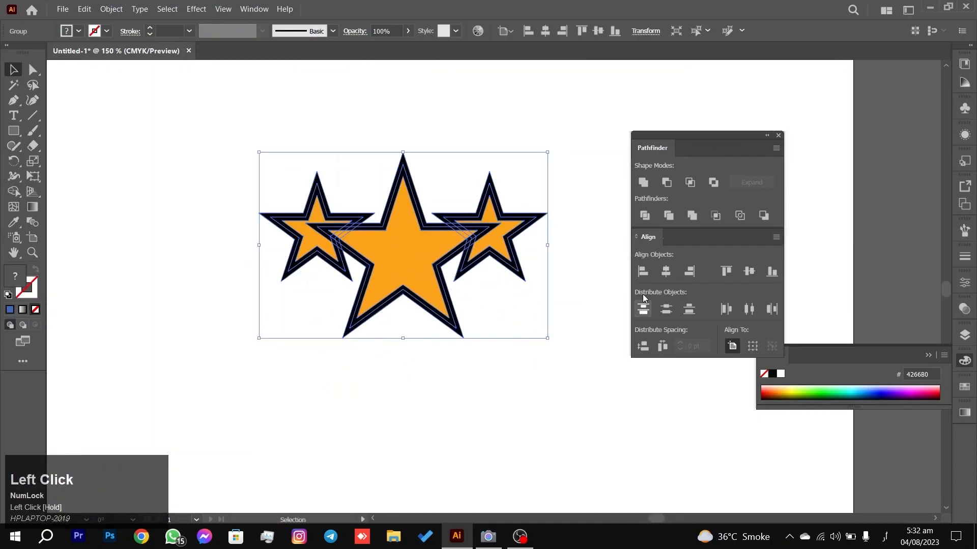
{"action": "left_click", "coordinate": [669, 217]}
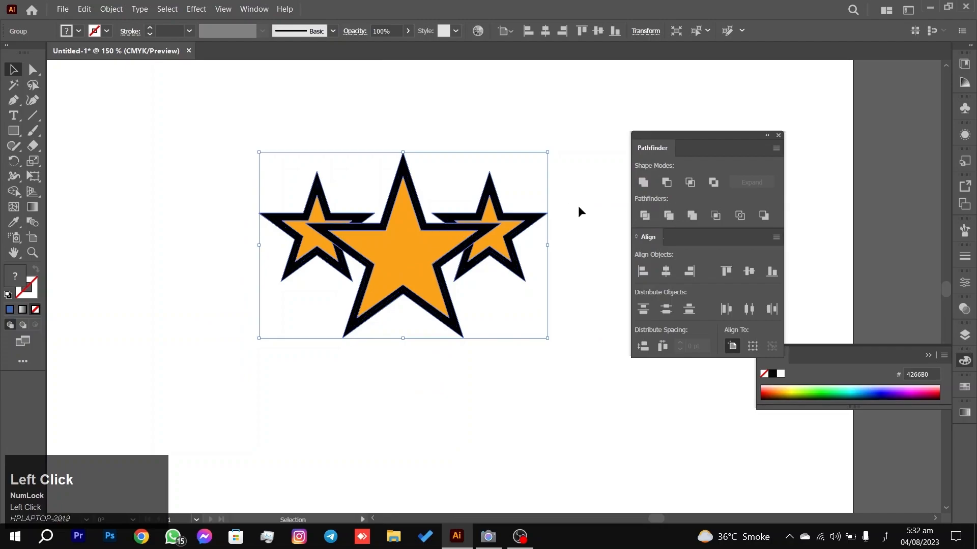
Examine the trimmed edges up close where the centre star overlaps the right small star.
{"action": "left_click", "coordinate": [577, 179]}
{"action": "scroll", "coordinate": [481, 243], "scroll_direction": "up", "scroll_amount": 8}
{"action": "key", "text": "space"}
{"action": "left_click", "coordinate": [536, 253]}
{"action": "scroll", "coordinate": [335, 196], "scroll_direction": "down", "scroll_amount": 4}
{"action": "left_click", "coordinate": [381, 168]}
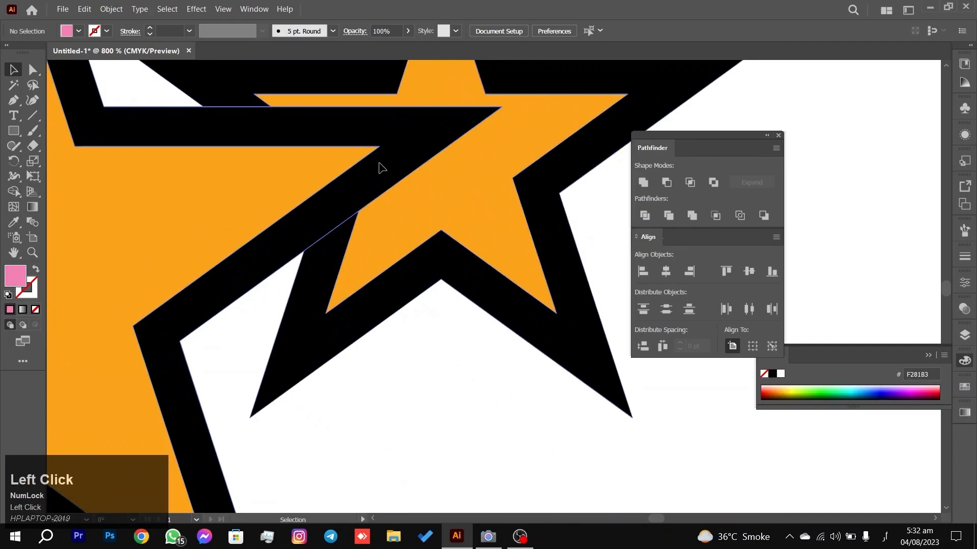
{"action": "scroll", "coordinate": [407, 211], "scroll_direction": "down", "scroll_amount": 4}
{"action": "key", "text": "space"}
Ungroup the trimmed three-star emblem and deselect its pieces.
{"action": "right_click", "coordinate": [433, 186]}
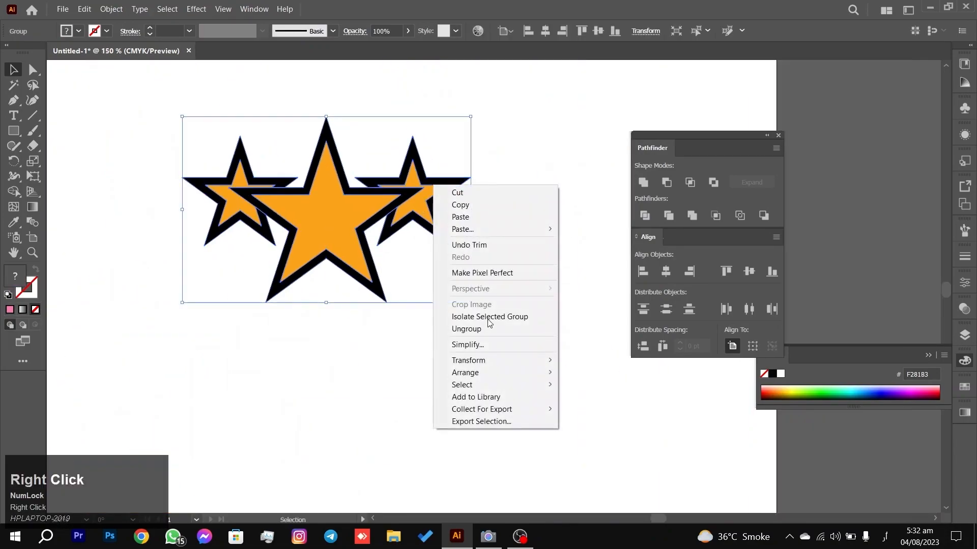
{"action": "left_click", "coordinate": [482, 328]}
{"action": "left_click", "coordinate": [545, 241]}
Move the centre star's black outline up and right, undo the move, and select the right star's outline.
{"action": "left_click_drag", "start_coordinate": [400, 195], "coordinate": [476, 117]}
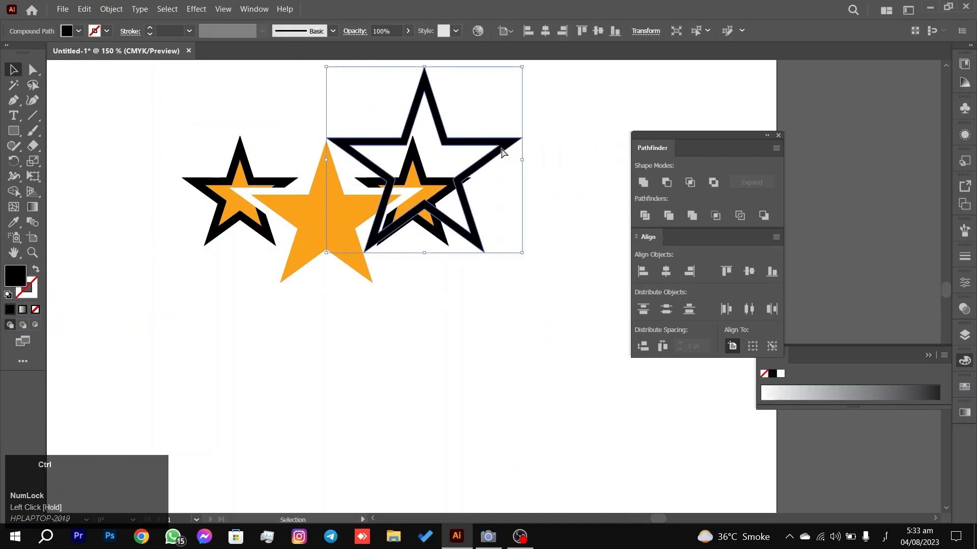
{"action": "key", "text": "ctrl+z"}
{"action": "left_click", "coordinate": [454, 192]}
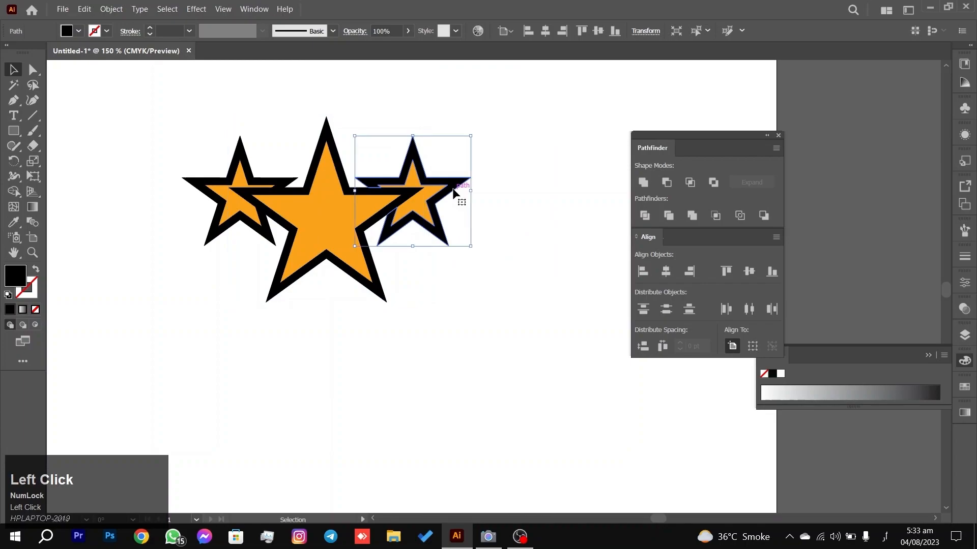
{"action": "right_click", "coordinate": [454, 184]}
{"action": "left_click", "coordinate": [421, 375]}
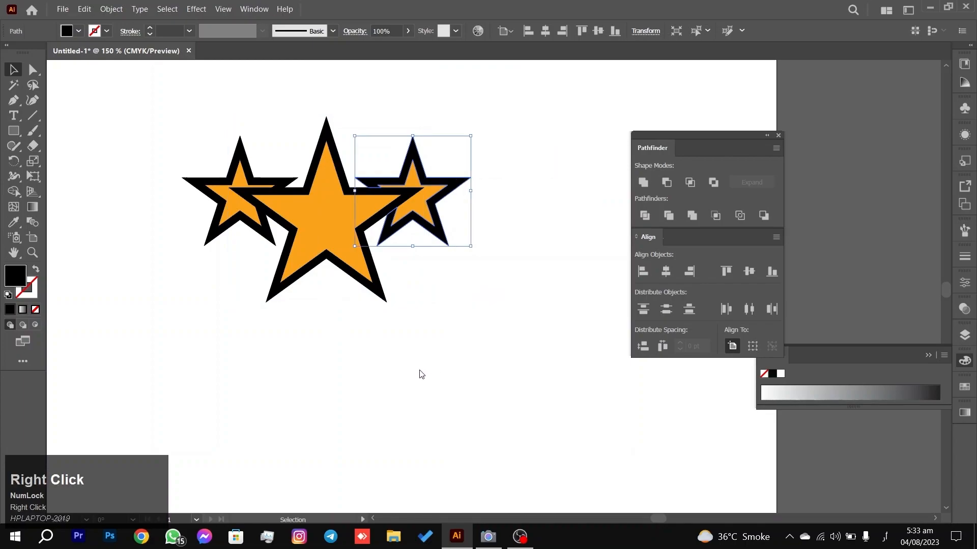
Pull pieces of the right and left small stars away from the emblem, and undo both moves.
{"action": "left_click_drag", "start_coordinate": [434, 224], "coordinate": [526, 338]}
{"action": "left_click_drag", "start_coordinate": [264, 188], "coordinate": [111, 185]}
{"action": "key", "text": "ctrl+z"}
{"action": "key", "text": "ctrl+z"}
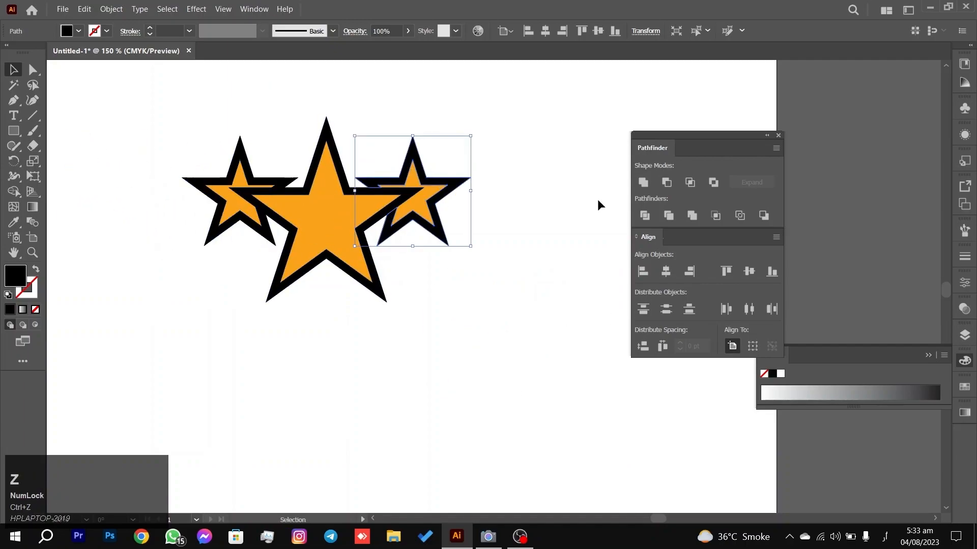
Undo the ungrouping and the Trim operation on the three-star emblem, and deselect everything.
{"action": "left_click", "coordinate": [523, 149]}
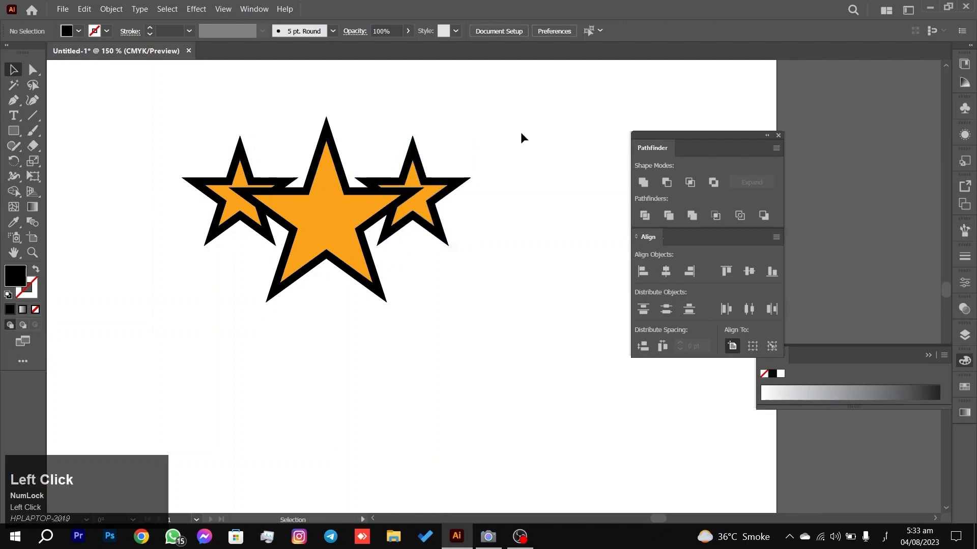
{"action": "key", "text": "ctrl+z"}
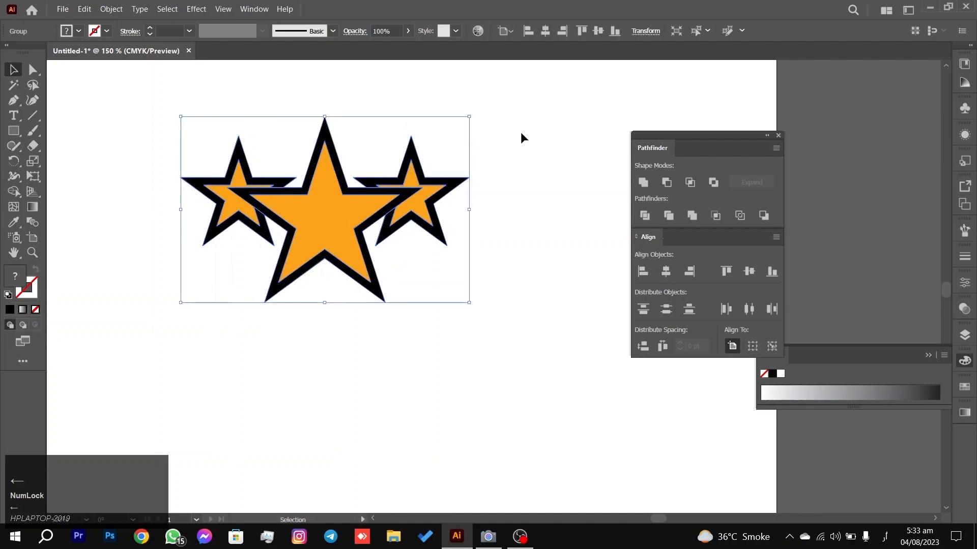
{"action": "key", "text": "z"}
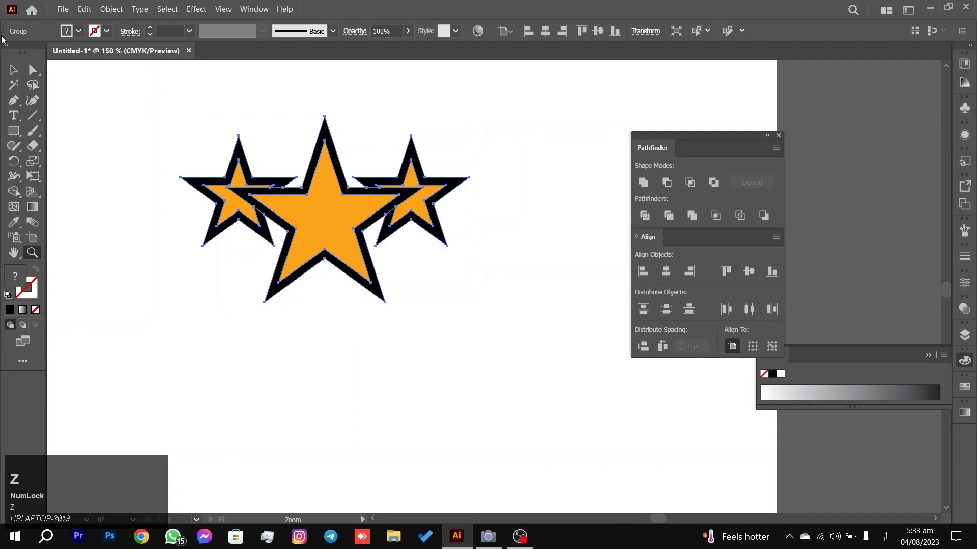
{"action": "left_click", "coordinate": [13, 69]}
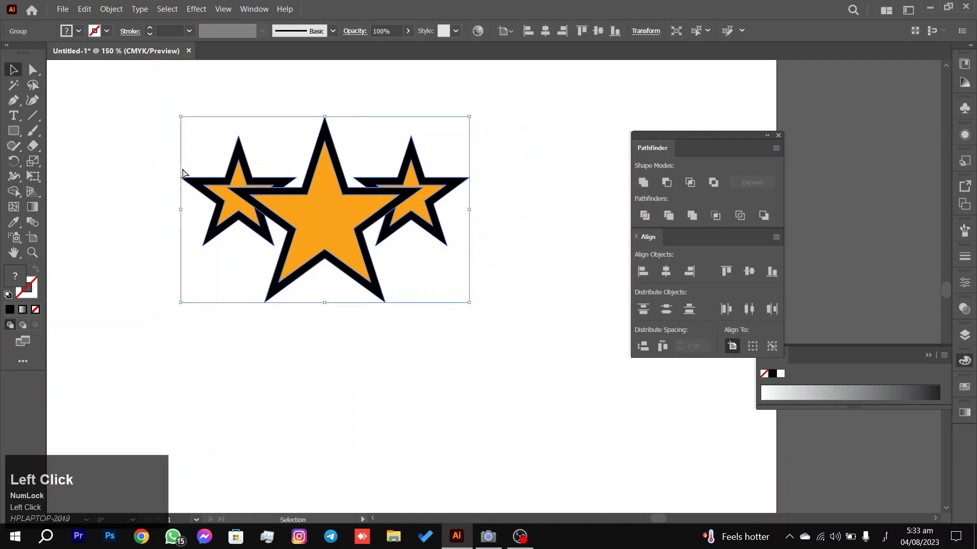
{"action": "key", "text": "ctrl+z"}
{"action": "key", "text": "ctrl+z"}
{"action": "key", "text": "ctrl+z"}
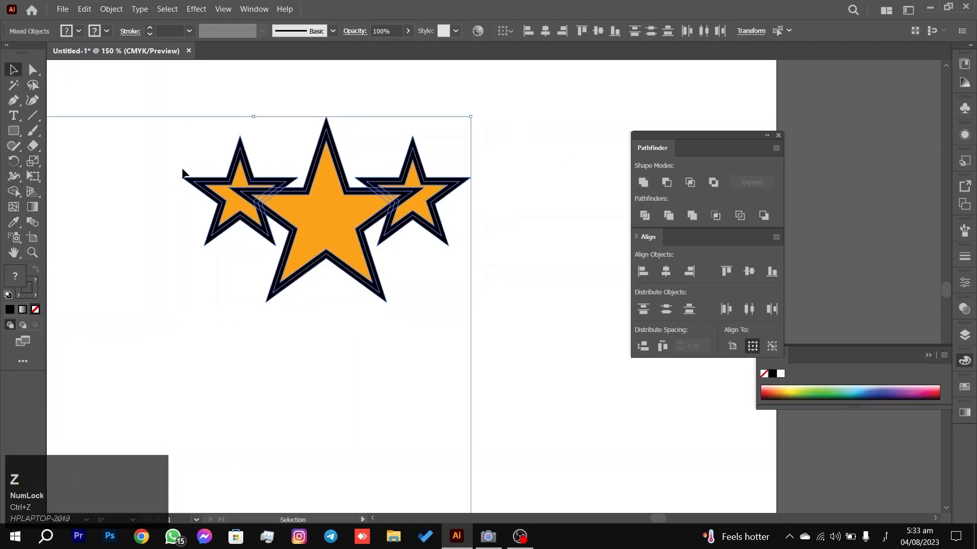
{"action": "left_click", "coordinate": [170, 150]}
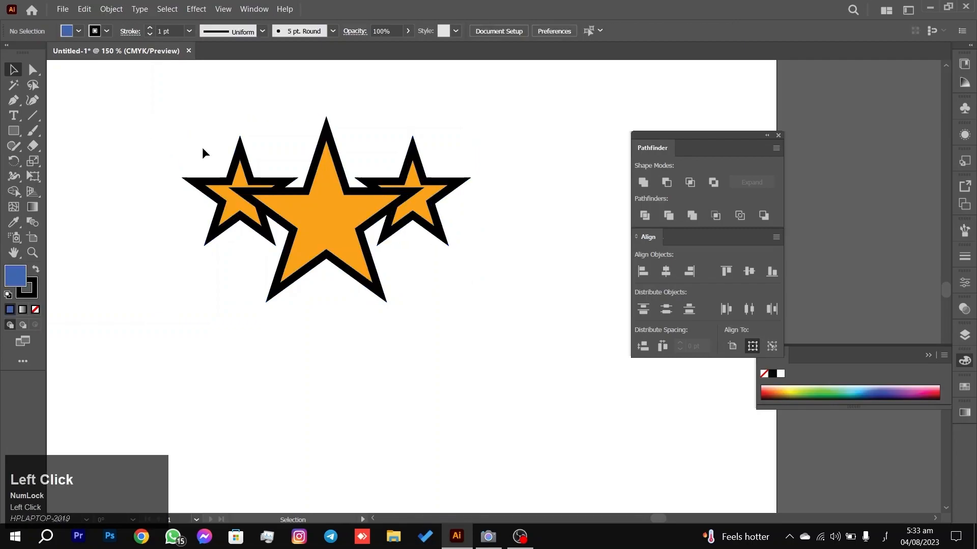
Delete the leftover artwork below the three-star emblem.
{"action": "scroll", "coordinate": [213, 178], "scroll_direction": "down", "scroll_amount": 4}
{"action": "left_click_drag", "start_coordinate": [255, 216], "coordinate": [300, 276]}
{"action": "scroll", "coordinate": [266, 242], "scroll_direction": "up", "scroll_amount": 3}
{"action": "scroll", "coordinate": [266, 241], "scroll_direction": "down", "scroll_amount": 1}
{"action": "scroll", "coordinate": [266, 245], "scroll_direction": "down", "scroll_amount": 3}
{"action": "left_click_drag", "start_coordinate": [359, 317], "coordinate": [227, 499]}
{"action": "key", "text": "Delete"}
Select all pieces of the expanded three-star emblem and apply the Merge Pathfinder operation.
{"action": "scroll", "coordinate": [339, 234], "scroll_direction": "up", "scroll_amount": 5}
{"action": "left_click_drag", "start_coordinate": [429, 280], "coordinate": [593, 368]}
{"action": "scroll", "coordinate": [492, 275], "scroll_direction": "down", "scroll_amount": 1}
{"action": "left_click_drag", "start_coordinate": [448, 229], "coordinate": [585, 270]}
{"action": "left_click_drag", "start_coordinate": [587, 151], "coordinate": [231, 376]}
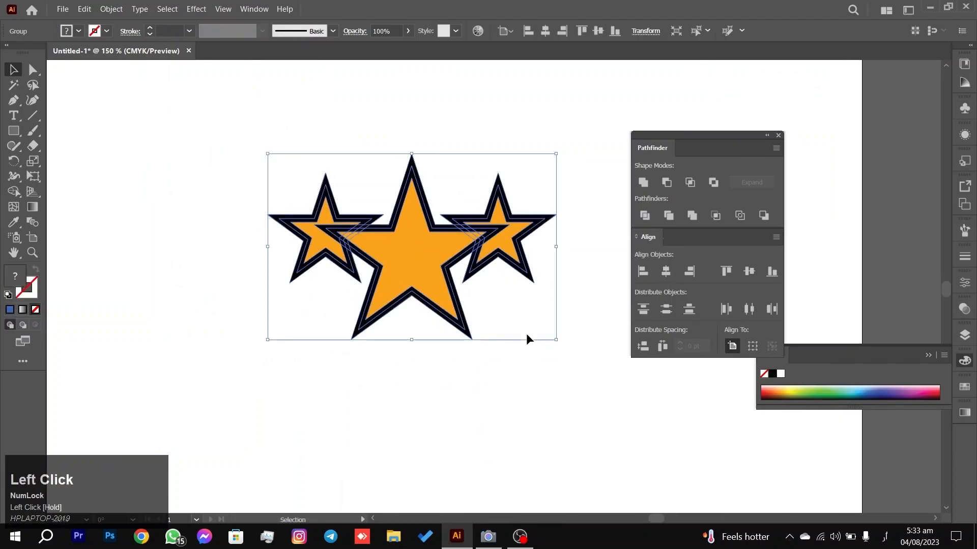
{"action": "left_click", "coordinate": [697, 216]}
Move the merged three-star emblem down and left, ungroup it, and deselect its pieces.
{"action": "left_click", "coordinate": [588, 118]}
{"action": "left_click_drag", "start_coordinate": [493, 229], "coordinate": [457, 299]}
{"action": "right_click", "coordinate": [446, 256]}
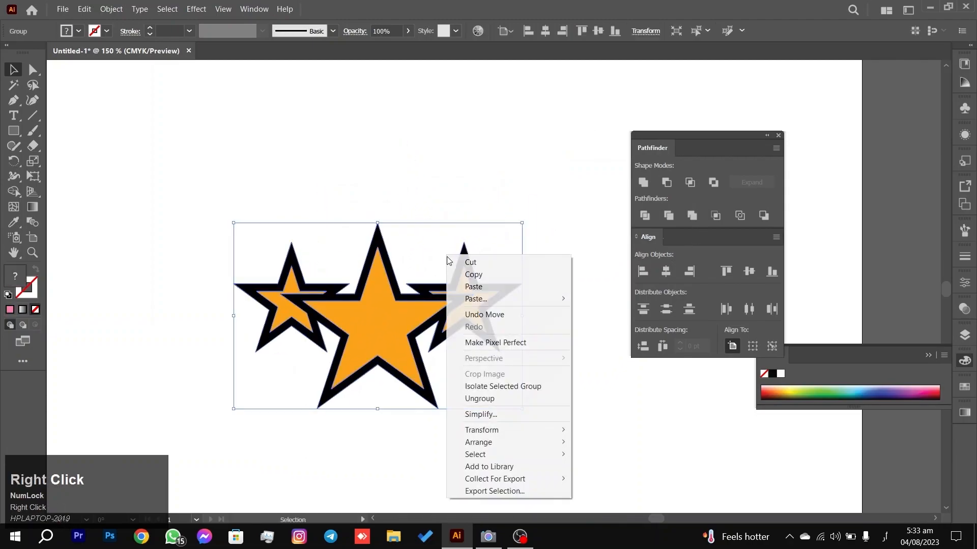
{"action": "left_click", "coordinate": [466, 398]}
{"action": "left_click", "coordinate": [524, 239]}
Pull the merged black outline up off the emblem, shift the orange centre star slightly, and undo the moves.
{"action": "left_click_drag", "start_coordinate": [505, 295], "coordinate": [522, 176]}
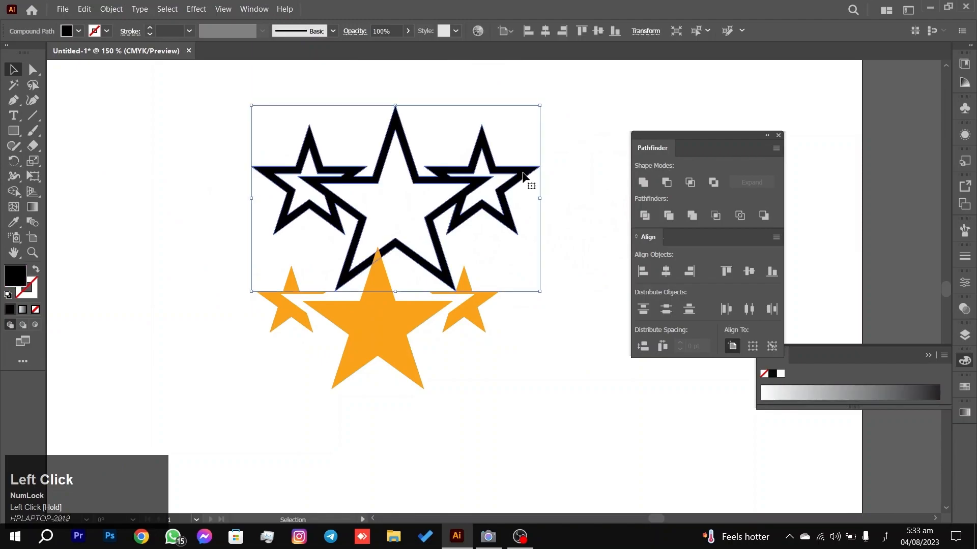
{"action": "key", "text": "ctrl+z"}
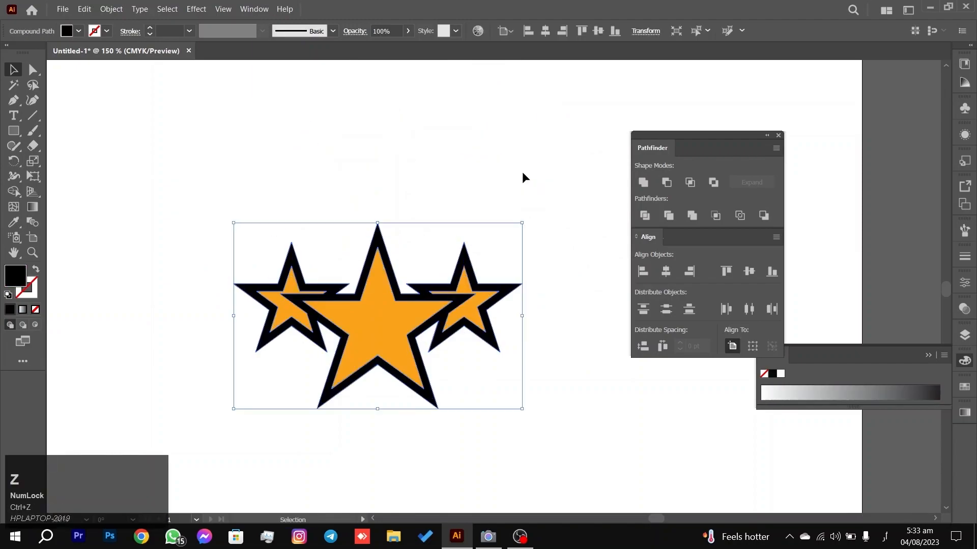
{"action": "left_click_drag", "start_coordinate": [385, 249], "coordinate": [375, 84]}
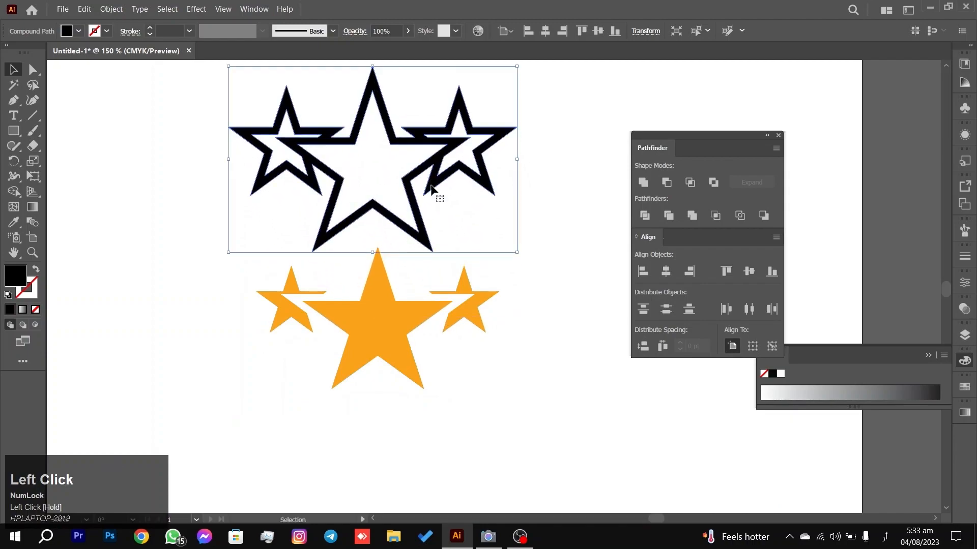
{"action": "left_click_drag", "start_coordinate": [389, 328], "coordinate": [397, 337]}
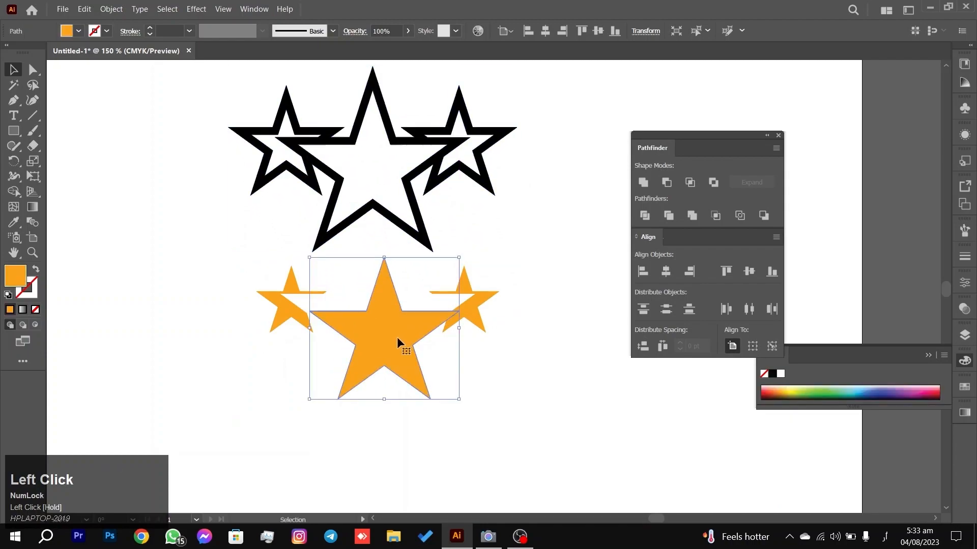
{"action": "key", "text": "ctrl+z"}
{"action": "key", "text": "ctrl+z"}
{"action": "key", "text": "ctrl+z"}
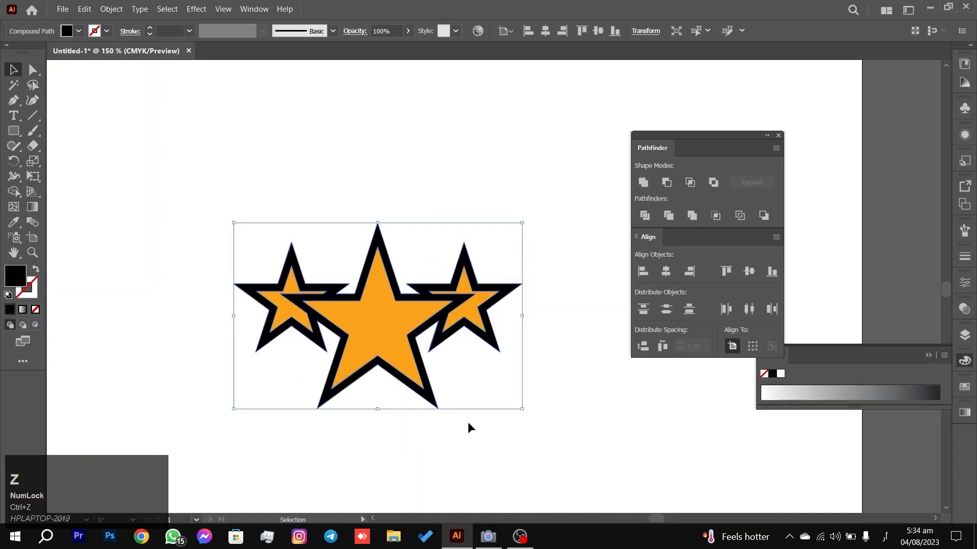
Move the whole lower three-star emblem off the artboard to its left and deselect it.
{"action": "left_click", "coordinate": [571, 238]}
{"action": "scroll", "coordinate": [570, 245], "scroll_direction": "down", "scroll_amount": 5}
{"action": "scroll", "coordinate": [575, 246], "scroll_direction": "up", "scroll_amount": 8}
{"action": "scroll", "coordinate": [563, 262], "scroll_direction": "down", "scroll_amount": 4}
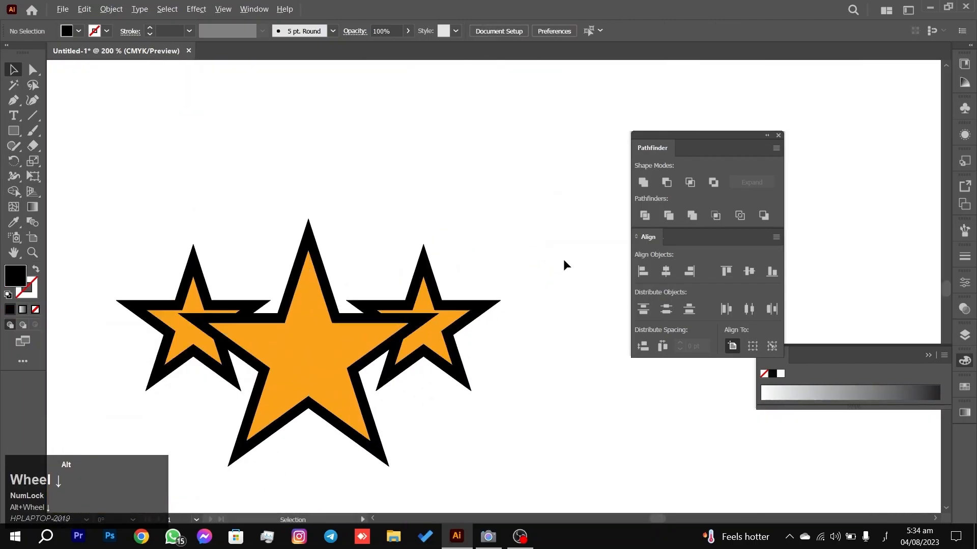
{"action": "scroll", "coordinate": [555, 276], "scroll_direction": "down", "scroll_amount": 6}
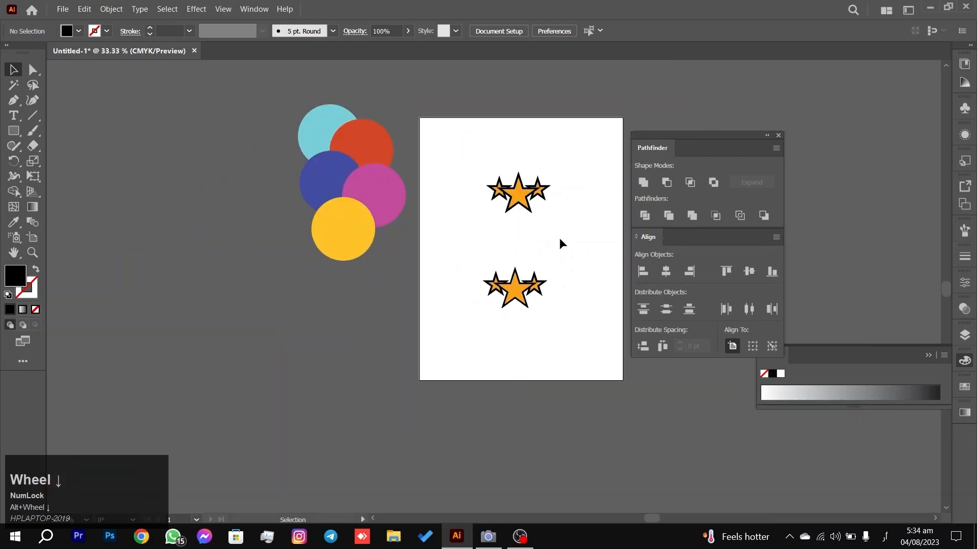
{"action": "left_click_drag", "start_coordinate": [560, 239], "coordinate": [496, 317]}
{"action": "left_click_drag", "start_coordinate": [454, 340], "coordinate": [456, 338]}
{"action": "left_click_drag", "start_coordinate": [504, 290], "coordinate": [174, 286]}
{"action": "left_click", "coordinate": [465, 377]}
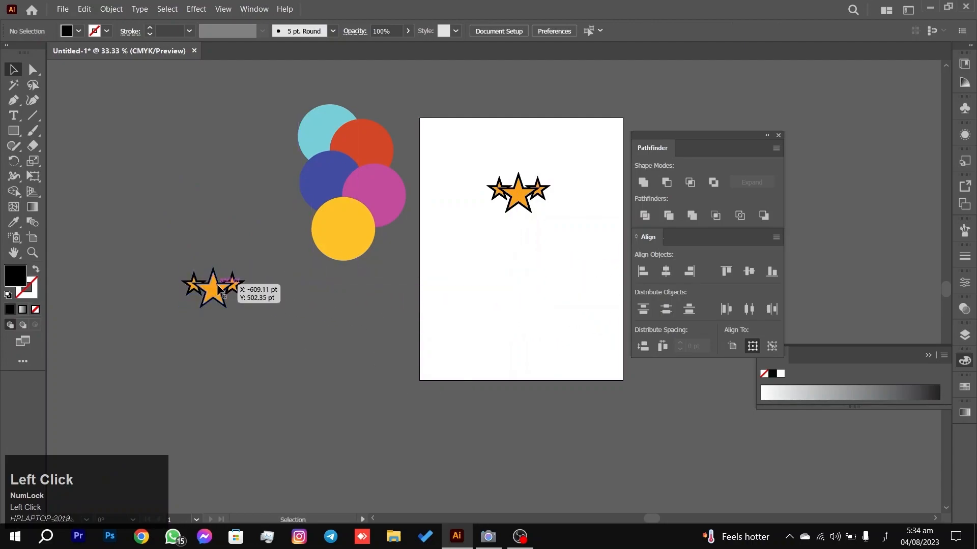
Place the merged three-star emblem on the artboard below the other emblem and deselect it.
{"action": "scroll", "coordinate": [227, 307], "scroll_direction": "up", "scroll_amount": 1}
{"action": "scroll", "coordinate": [227, 307], "scroll_direction": "down", "scroll_amount": 1}
{"action": "left_click_drag", "start_coordinate": [445, 276], "coordinate": [396, 275]}
{"action": "left_click", "coordinate": [169, 298]}
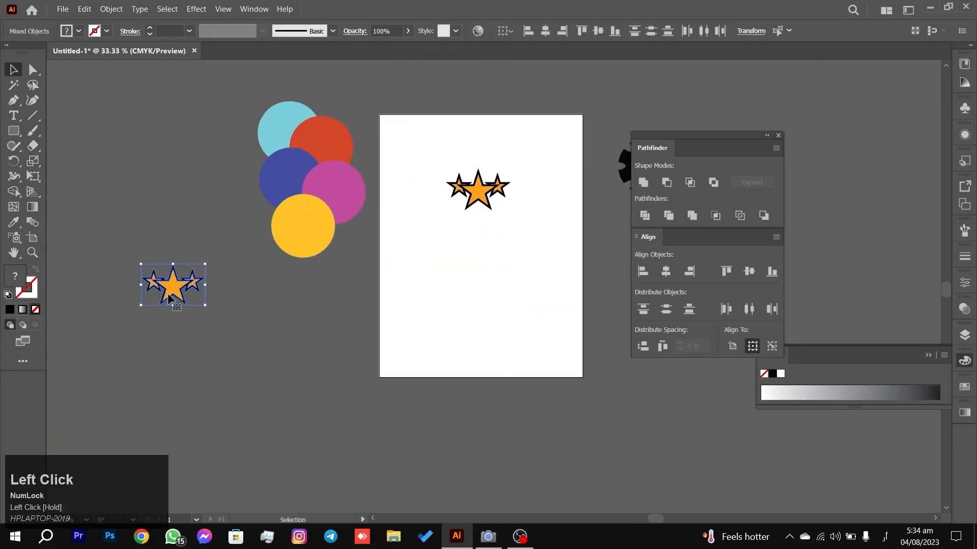
{"action": "left_click_drag", "start_coordinate": [170, 290], "coordinate": [471, 280]}
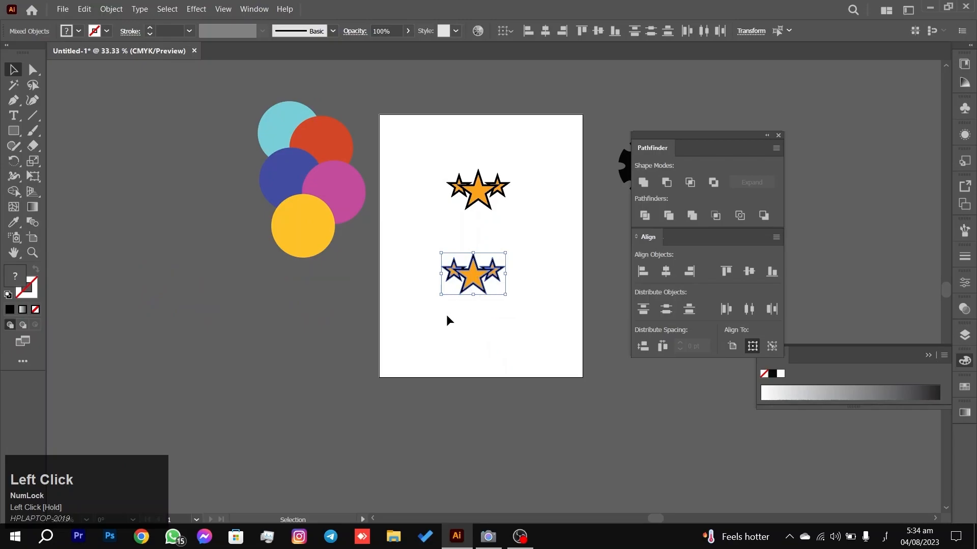
{"action": "left_click", "coordinate": [447, 317]}
Fill the lower emblem's merged outline with white, FFFFFF, and inspect the result up close.
{"action": "left_click", "coordinate": [475, 287]}
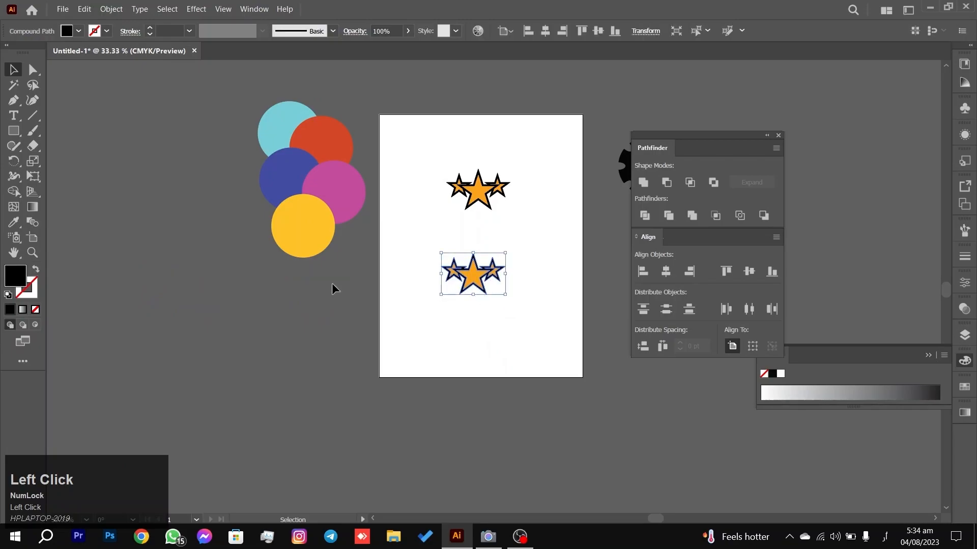
{"action": "double_click", "coordinate": [19, 276]}
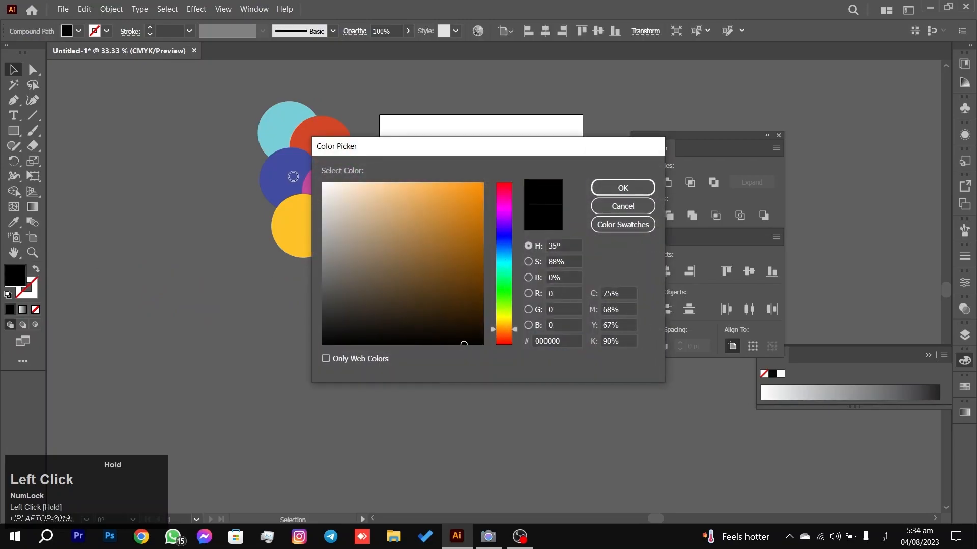
{"action": "mouse_move", "coordinate": [325, 232]}
{"action": "left_mouse_down"}
{"action": "mouse_move", "coordinate": [334, 211]}
{"action": "mouse_move", "coordinate": [320, 180]}
{"action": "left_mouse_up"}
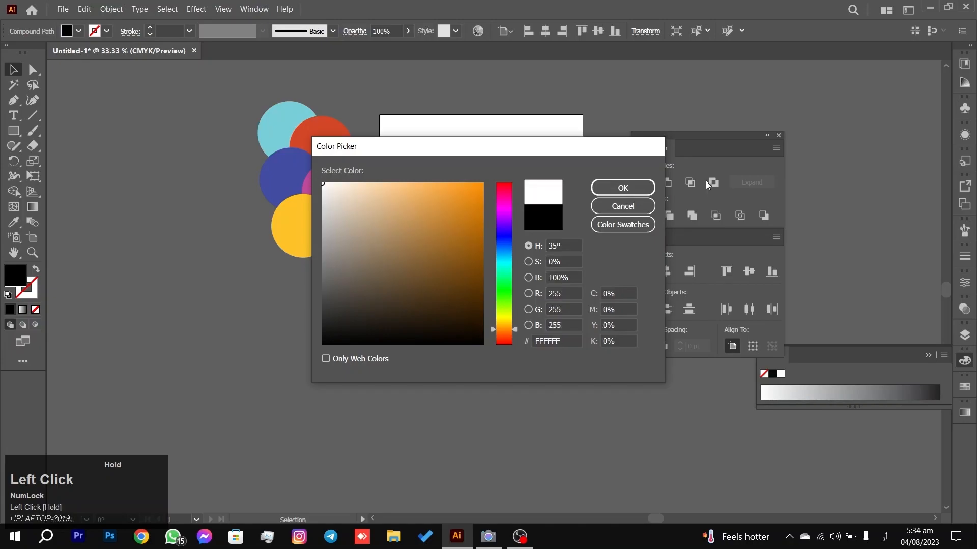
{"action": "left_click", "coordinate": [645, 190]}
{"action": "left_click", "coordinate": [490, 296]}
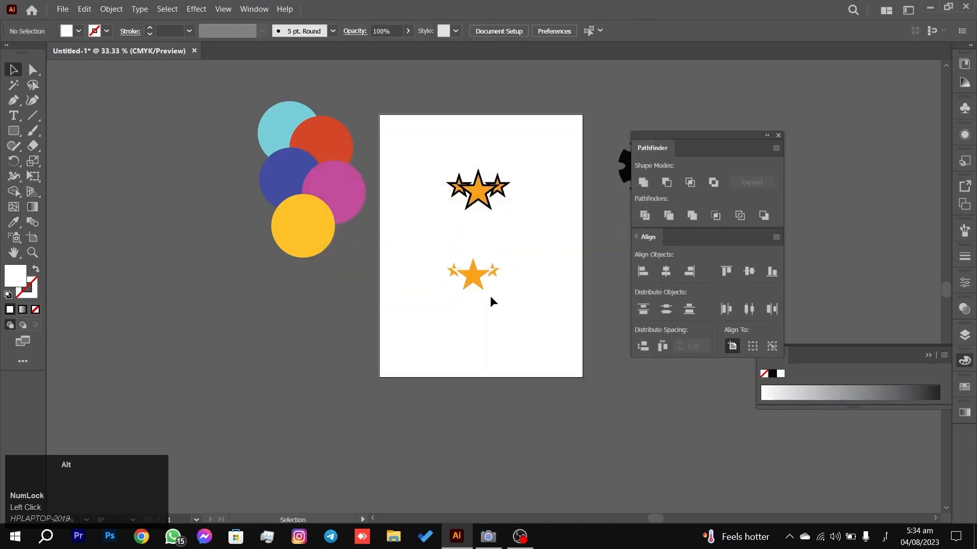
{"action": "scroll", "coordinate": [489, 296], "scroll_direction": "up", "scroll_amount": 2}
{"action": "scroll", "coordinate": [489, 296], "scroll_direction": "up", "scroll_amount": 3}
{"action": "scroll", "coordinate": [489, 297], "scroll_direction": "down", "scroll_amount": 5}
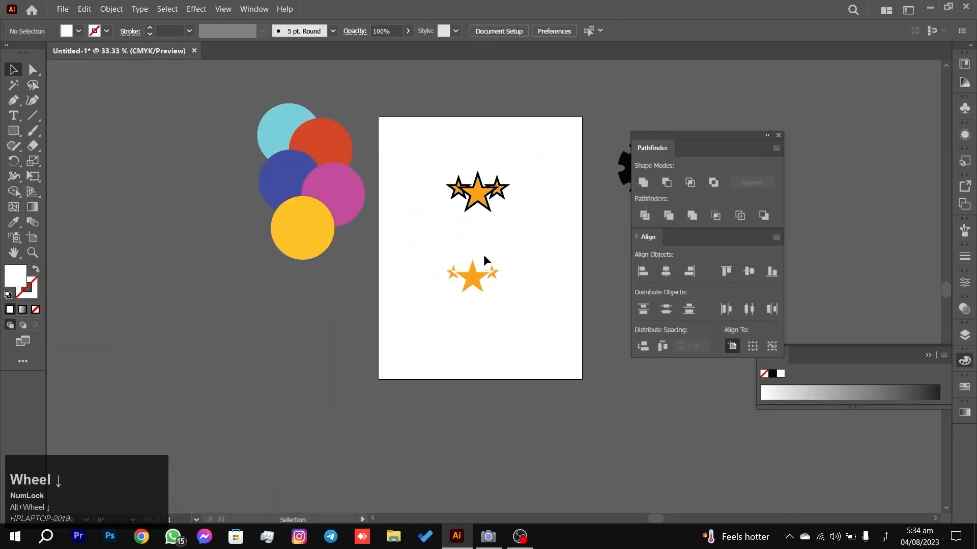
Select the lower emblem's white outline and set its fill colour to blue, 1D19DB.
{"action": "left_click", "coordinate": [489, 270]}
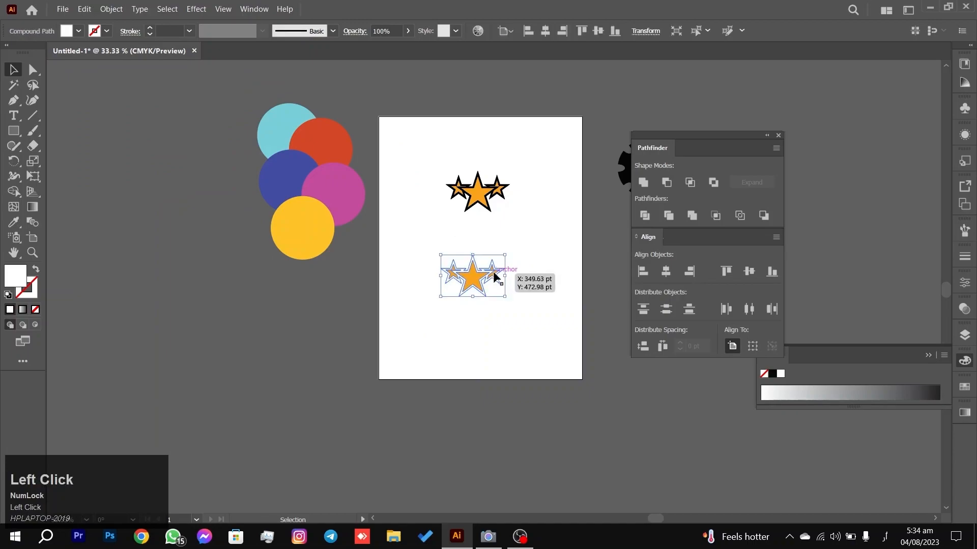
{"action": "left_click", "coordinate": [492, 271]}
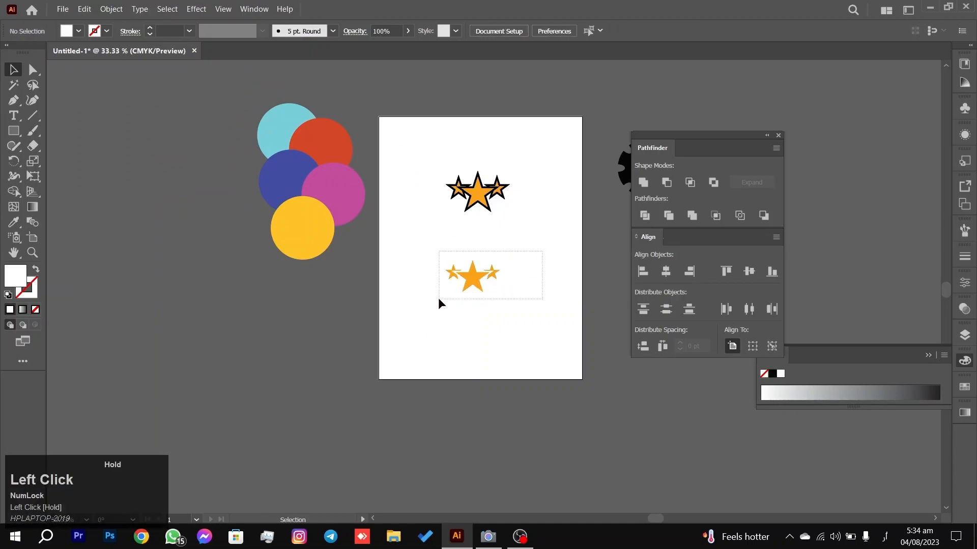
{"action": "left_click_drag", "start_coordinate": [439, 299], "coordinate": [440, 299]}
{"action": "key", "text": "ctrl+z"}
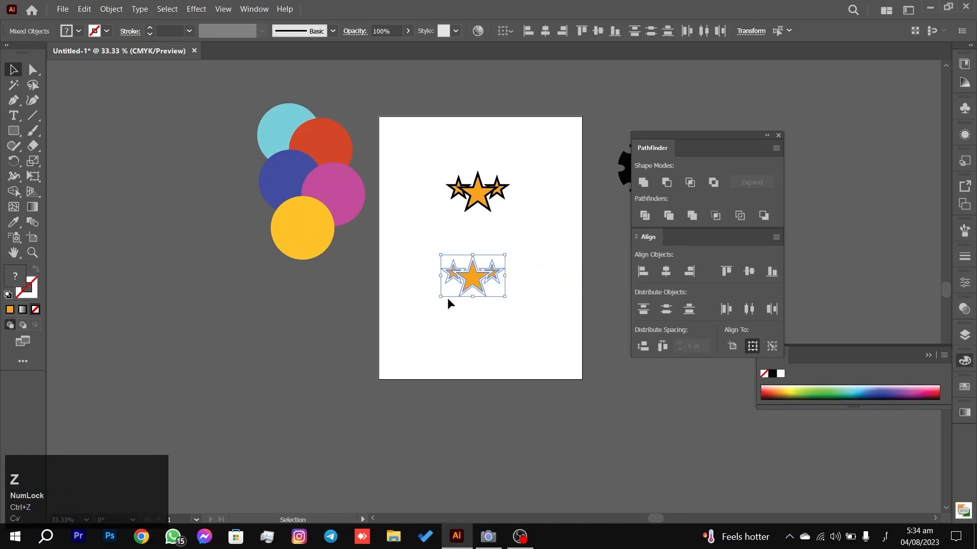
{"action": "left_click", "coordinate": [485, 325]}
{"action": "left_click", "coordinate": [480, 291]}
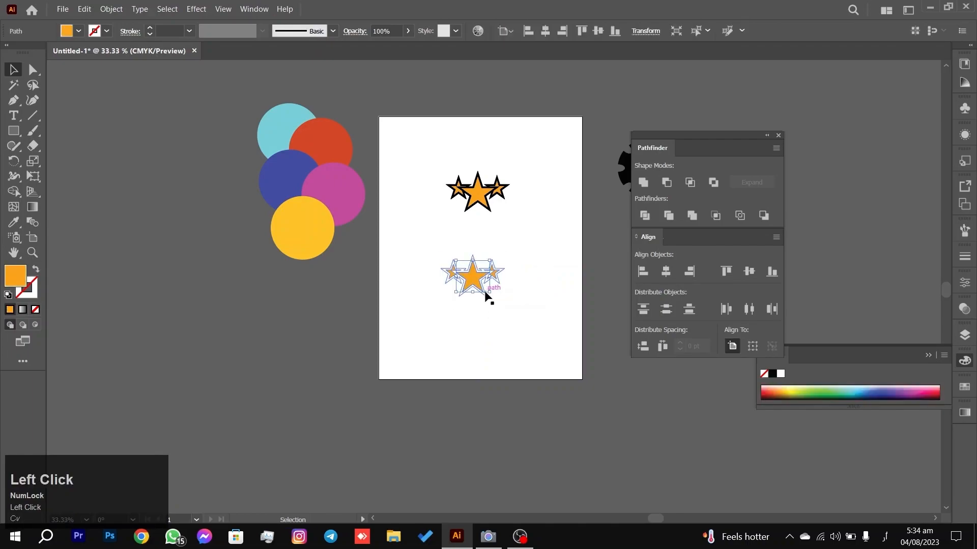
{"action": "left_click", "coordinate": [486, 294]}
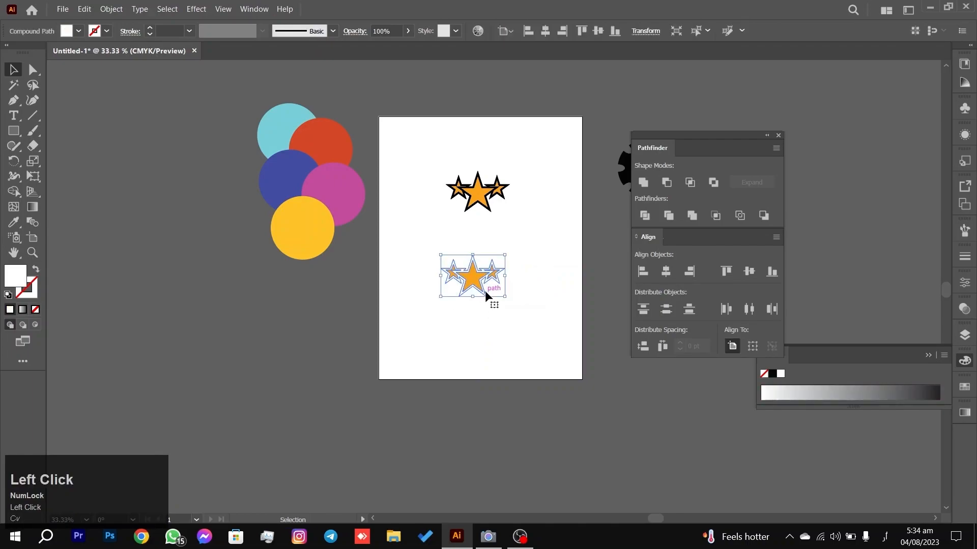
{"action": "double_click", "coordinate": [10, 280]}
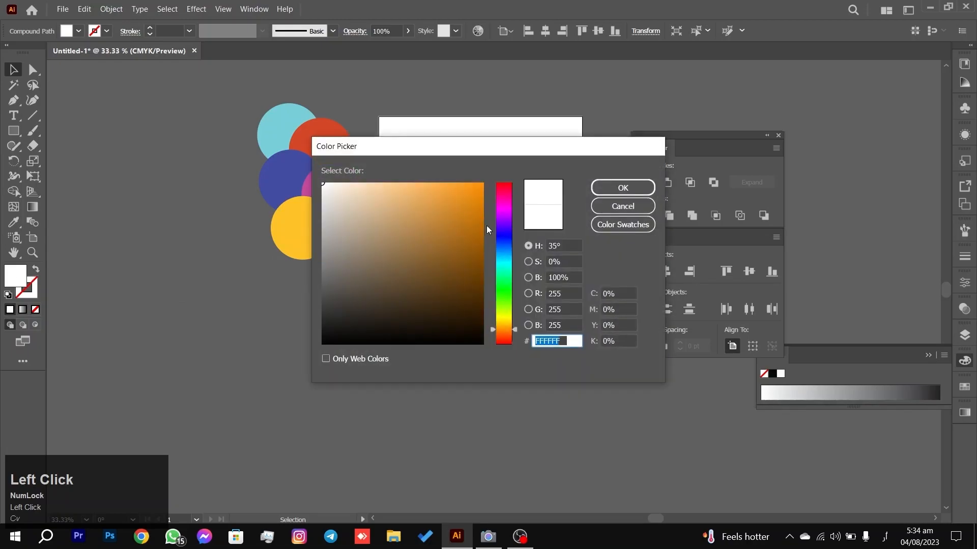
{"action": "left_click", "coordinate": [512, 234]}
{"action": "left_click", "coordinate": [466, 206]}
{"action": "left_click", "coordinate": [621, 188]}
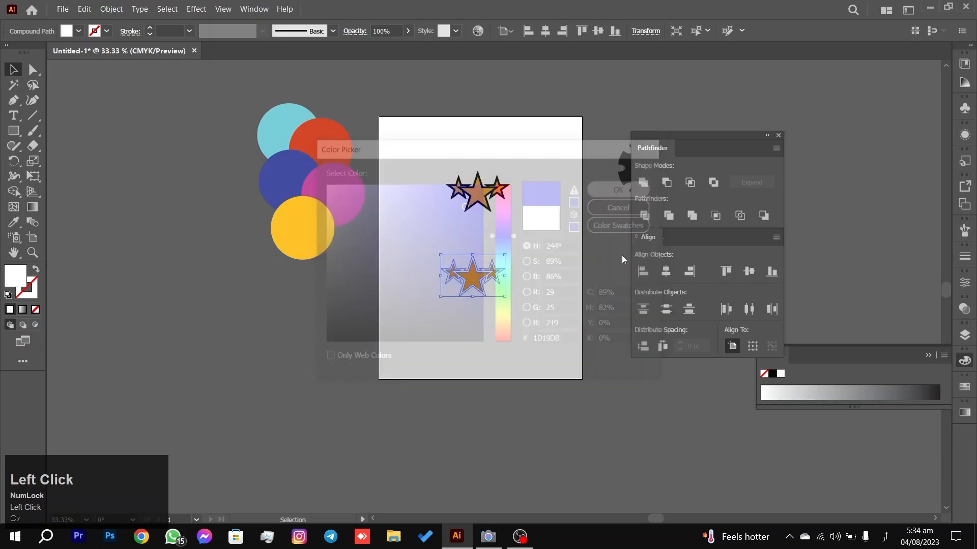
Set the lower emblem outline's fill colour to pink, E50E7A, and deselect it.
{"action": "double_click", "coordinate": [16, 275]}
{"action": "mouse_move", "coordinate": [508, 302]}
{"action": "left_mouse_down"}
{"action": "mouse_move", "coordinate": [507, 222]}
{"action": "mouse_move", "coordinate": [513, 399]}
{"action": "mouse_move", "coordinate": [511, 246]}
{"action": "mouse_move", "coordinate": [522, 244]}
{"action": "mouse_move", "coordinate": [506, 351]}
{"action": "mouse_move", "coordinate": [490, 342]}
{"action": "mouse_move", "coordinate": [510, 214]}
{"action": "mouse_move", "coordinate": [496, 194]}
{"action": "left_mouse_up"}
{"action": "left_click", "coordinate": [473, 198]}
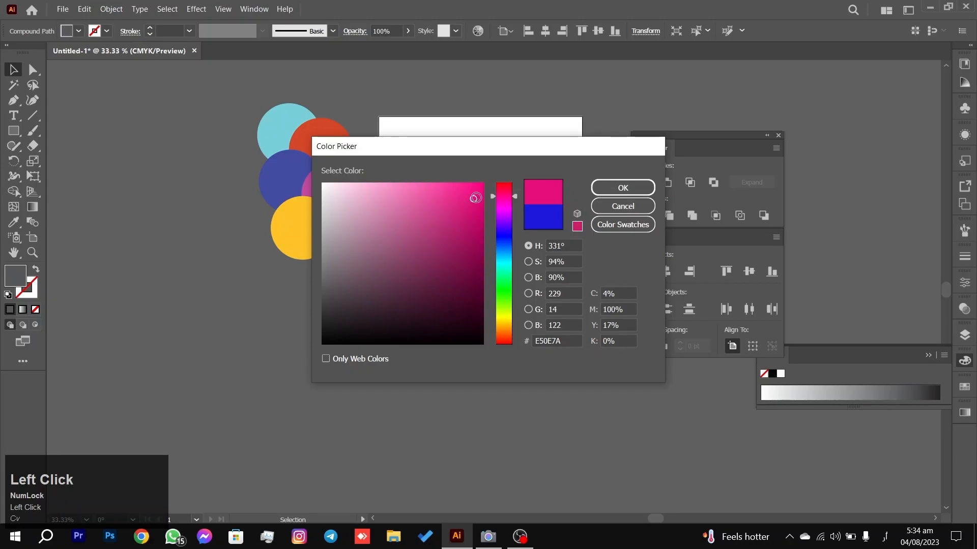
{"action": "left_click", "coordinate": [605, 189]}
{"action": "left_click", "coordinate": [513, 335]}
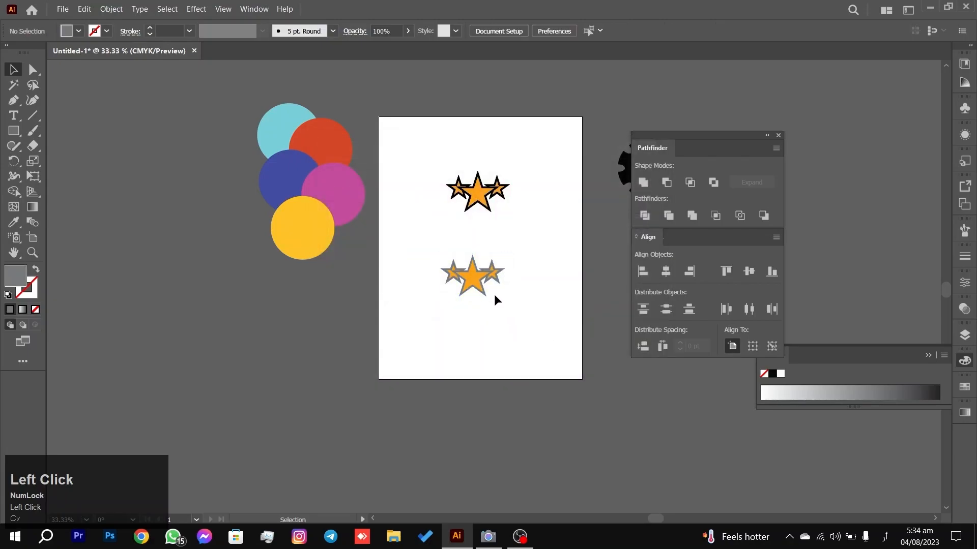
Switch the colour mode to CMYK and select the lower emblem's outline.
{"action": "left_click", "coordinate": [944, 356]}
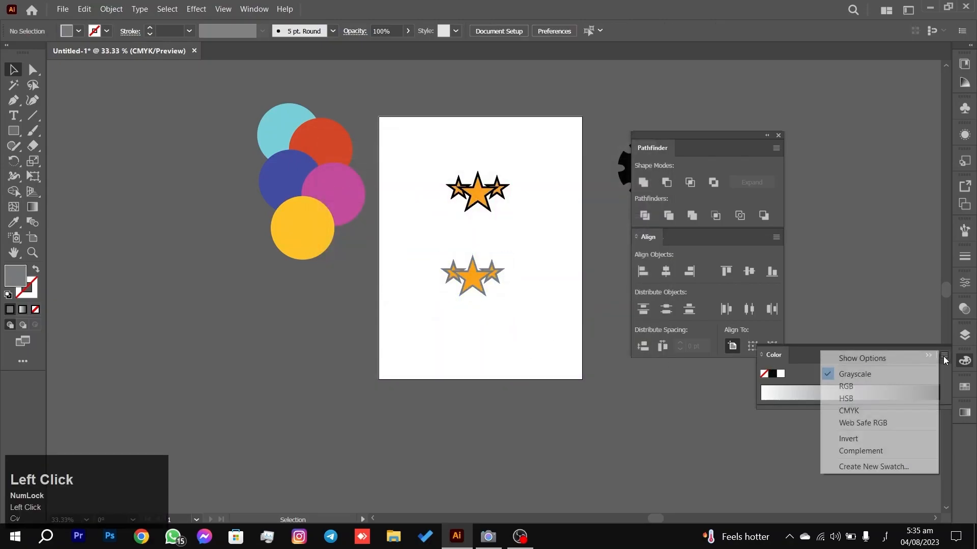
{"action": "left_click", "coordinate": [867, 411]}
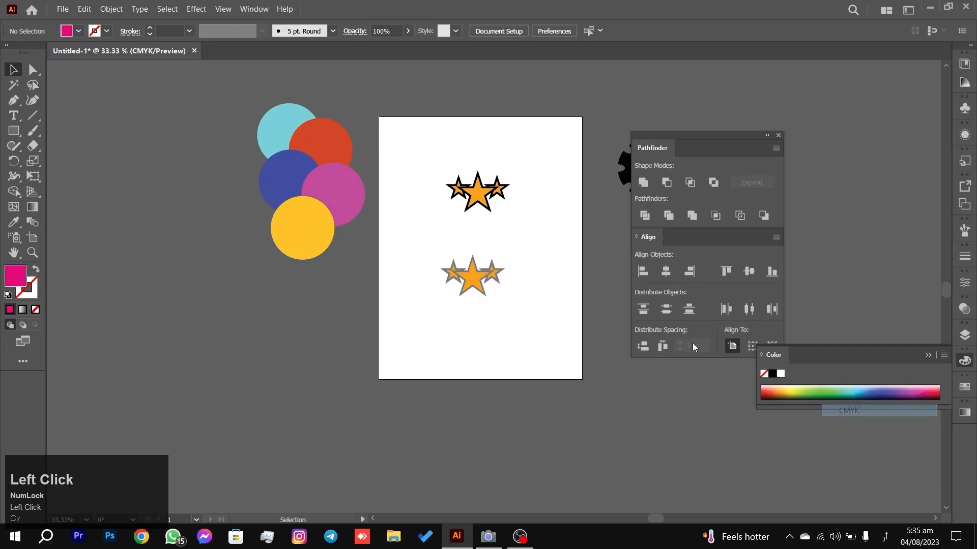
{"action": "left_click", "coordinate": [494, 274]}
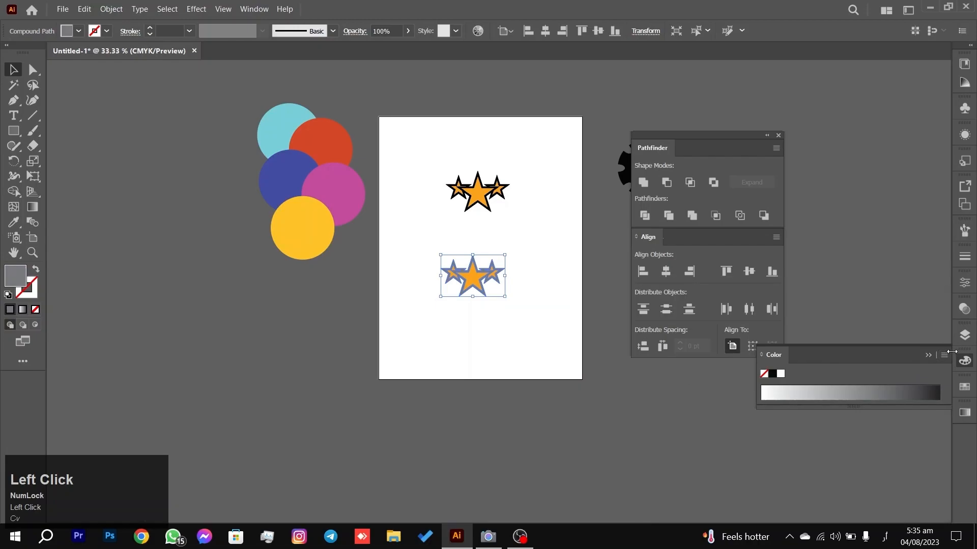
Switch the color model from Grayscale to CMYK and restore the pink fill of the lower emblem's outline.
{"action": "left_click", "coordinate": [944, 355]}
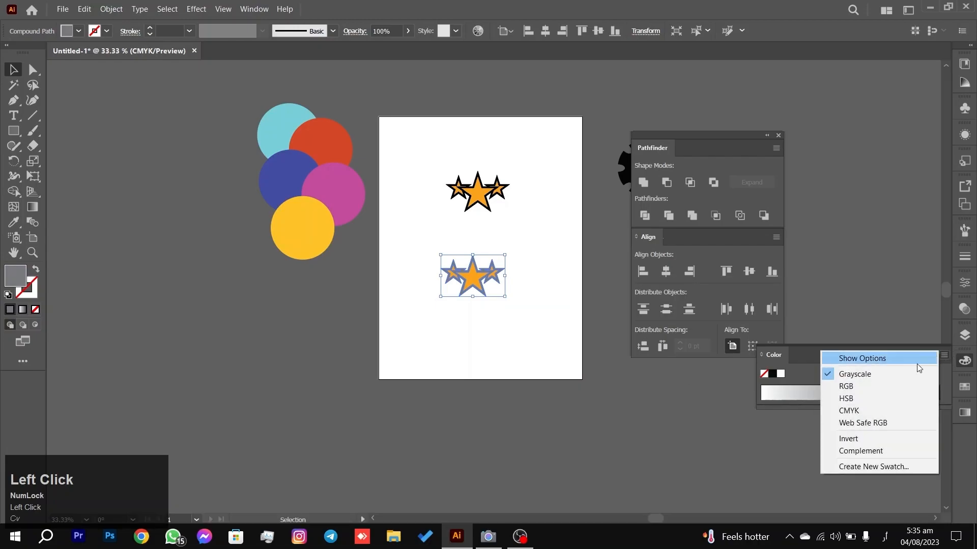
{"action": "left_click", "coordinate": [859, 411]}
{"action": "left_click", "coordinate": [316, 337]}
{"action": "scroll", "coordinate": [469, 283], "scroll_direction": "up", "scroll_amount": 5}
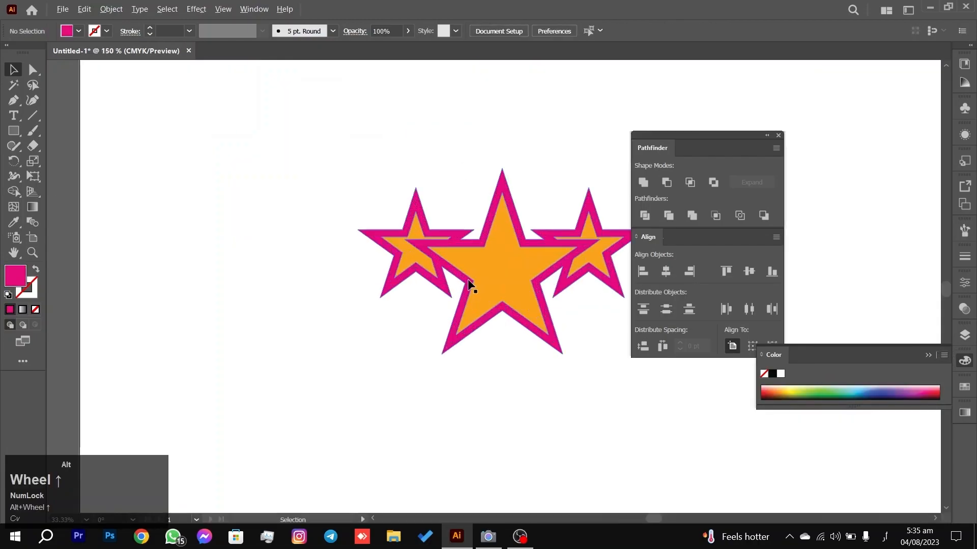
{"action": "scroll", "coordinate": [468, 279], "scroll_direction": "down", "scroll_amount": 4}
Select the lower emblem's pink outline by colour with the Magic Wand and examine its edges up close.
{"action": "left_click_drag", "start_coordinate": [595, 338], "coordinate": [365, 210]}
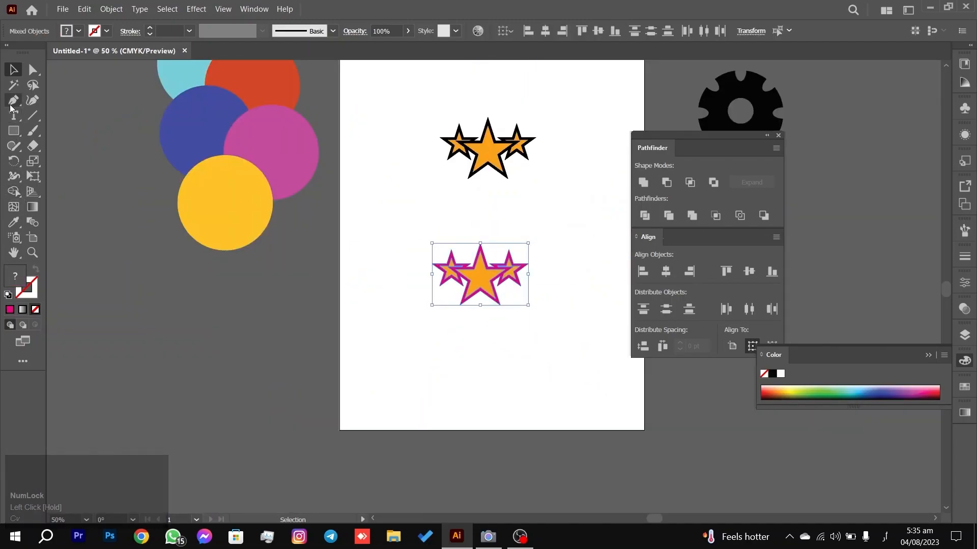
{"action": "left_click", "coordinate": [14, 86]}
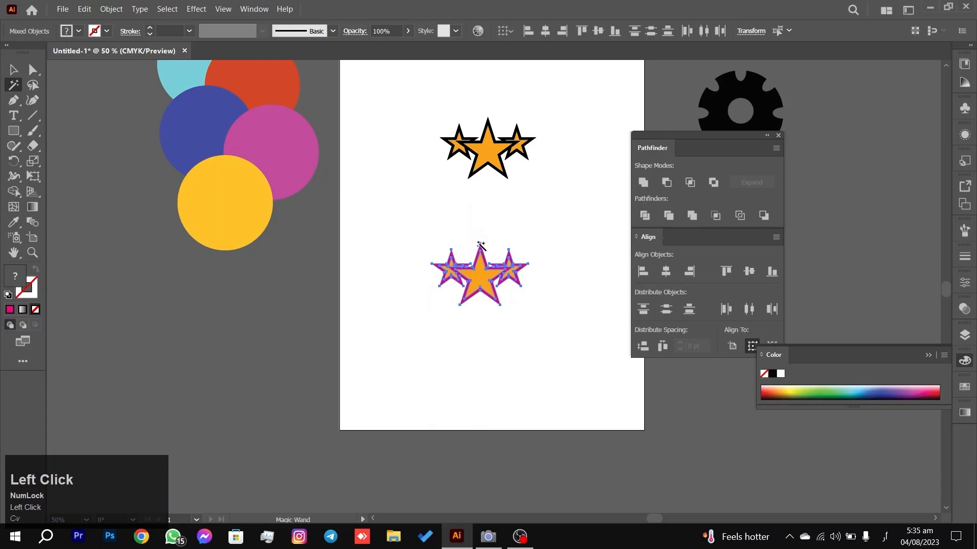
{"action": "scroll", "coordinate": [478, 244], "scroll_direction": "up", "scroll_amount": 8}
{"action": "left_click_drag", "start_coordinate": [556, 268], "coordinate": [498, 93]}
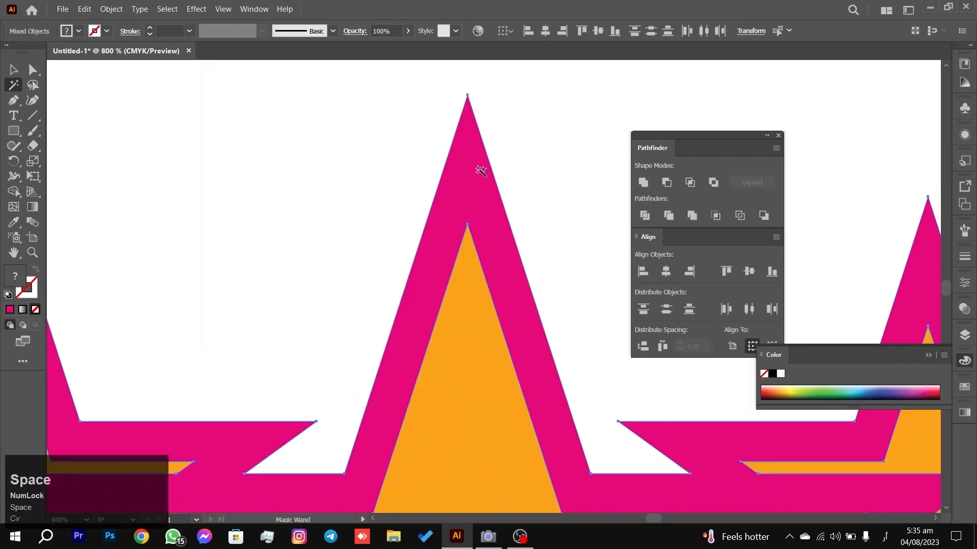
{"action": "left_click", "coordinate": [469, 138]}
{"action": "scroll", "coordinate": [468, 255], "scroll_direction": "down", "scroll_amount": 2}
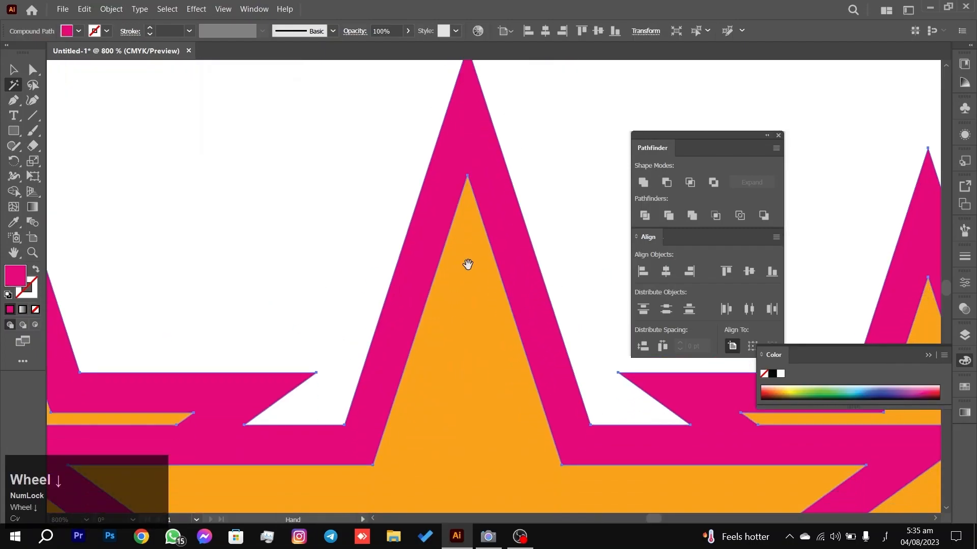
Draw a very large pink square on the empty canvas and move it so it straddles the drawing area's left edge.
{"action": "scroll", "coordinate": [472, 270], "scroll_direction": "down", "scroll_amount": 9}
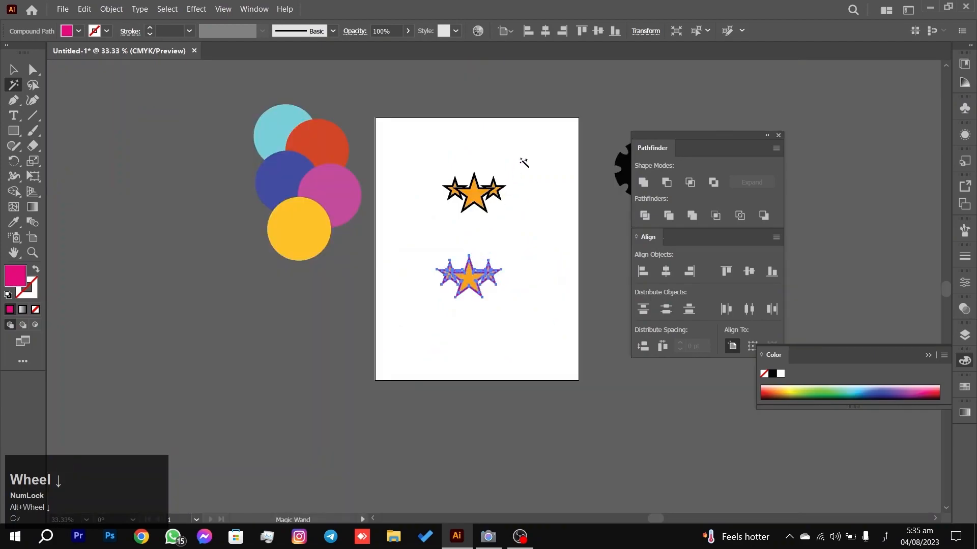
{"action": "scroll", "coordinate": [601, 243], "scroll_direction": "down", "scroll_amount": 7}
{"action": "scroll", "coordinate": [550, 243], "scroll_direction": "up", "scroll_amount": 8}
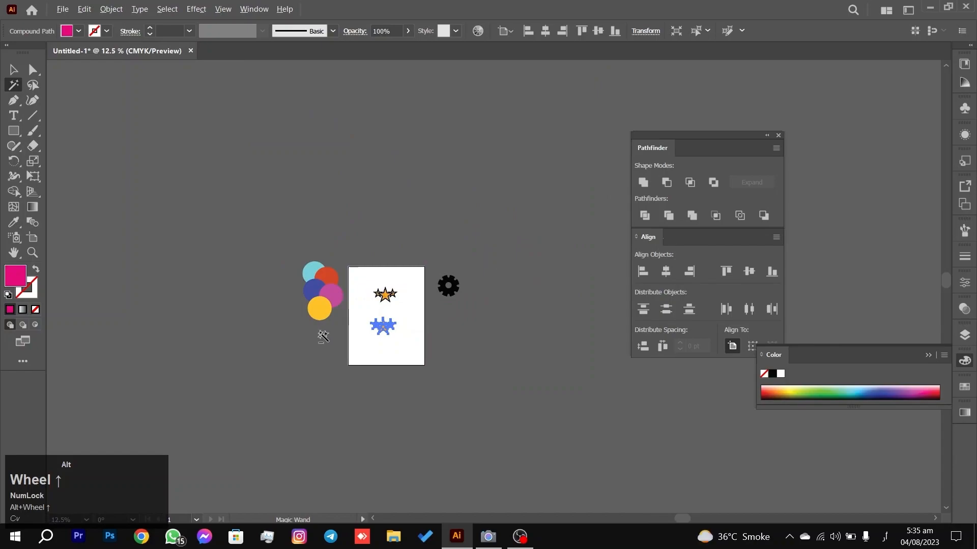
{"action": "scroll", "coordinate": [550, 191], "scroll_direction": "down", "scroll_amount": 8}
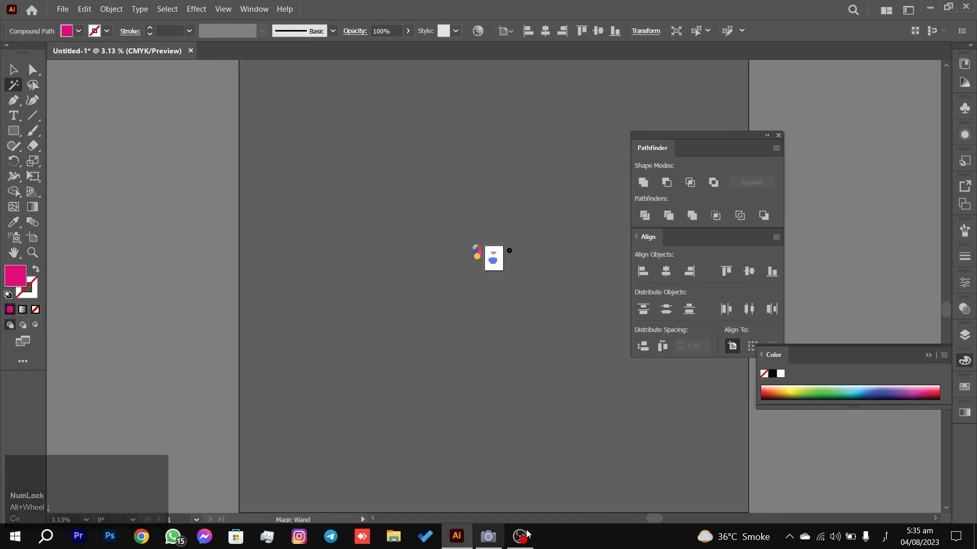
{"action": "scroll", "coordinate": [507, 253], "scroll_direction": "down", "scroll_amount": 2}
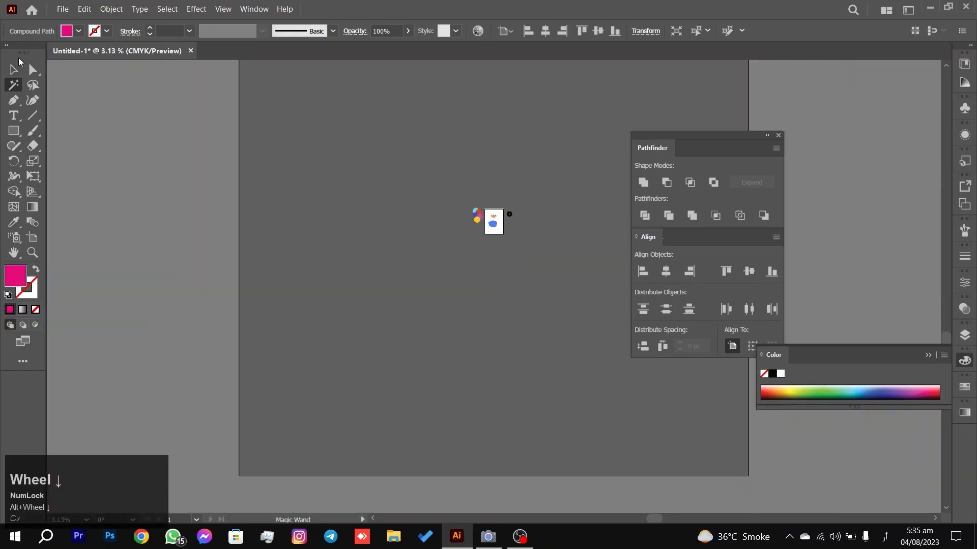
{"action": "left_click", "coordinate": [14, 69]}
{"action": "left_click", "coordinate": [14, 131]}
{"action": "left_click_drag", "start_coordinate": [254, 148], "coordinate": [385, 277]}
{"action": "left_click", "coordinate": [14, 71]}
{"action": "mouse_move", "coordinate": [377, 196]}
{"action": "left_mouse_down"}
{"action": "mouse_move", "coordinate": [325, 206]}
{"action": "mouse_move", "coordinate": [180, 205]}
{"action": "left_mouse_up"}
Shift the pink square farther across the drawing area's left edge and try to move it completely outside.
{"action": "left_click", "coordinate": [368, 137]}
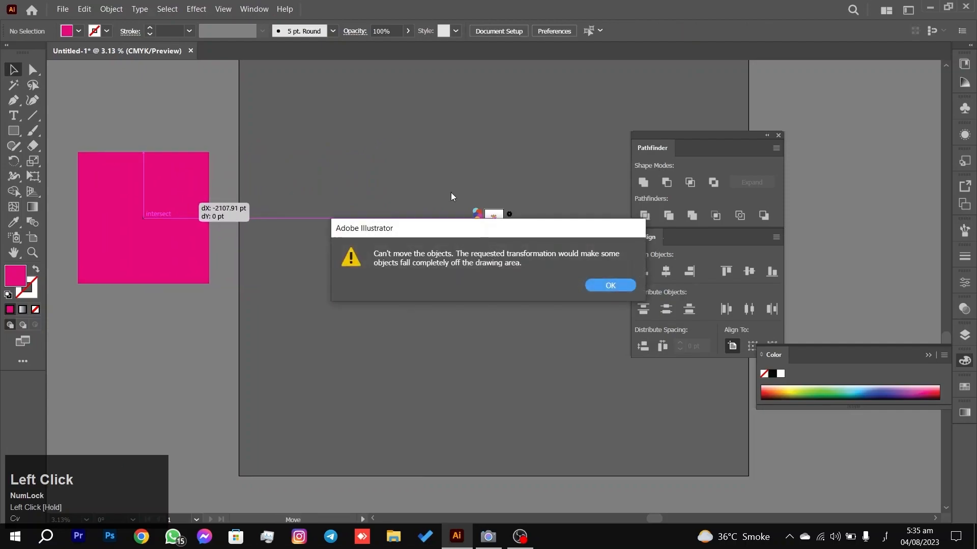
{"action": "left_click", "coordinate": [603, 283]}
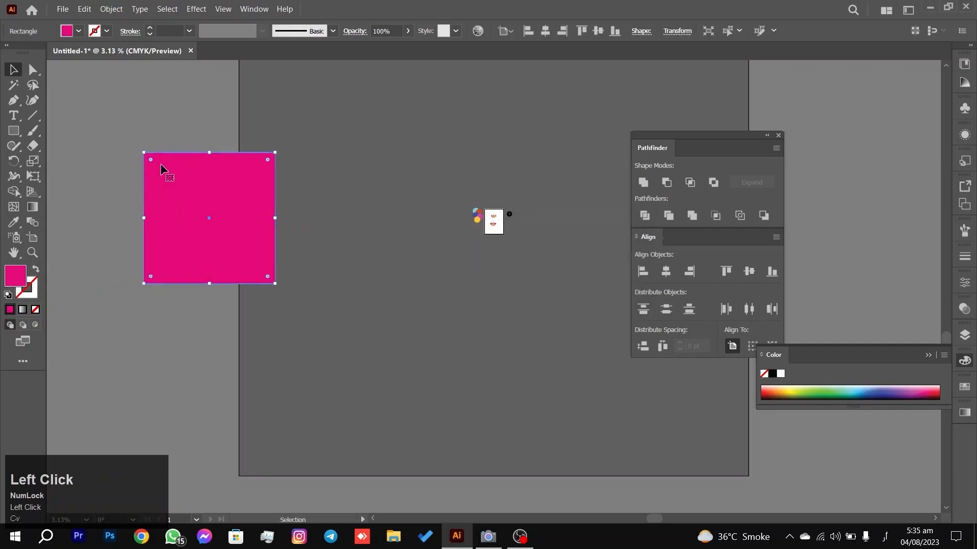
{"action": "left_click_drag", "start_coordinate": [220, 175], "coordinate": [187, 169]}
{"action": "left_click", "coordinate": [317, 148]}
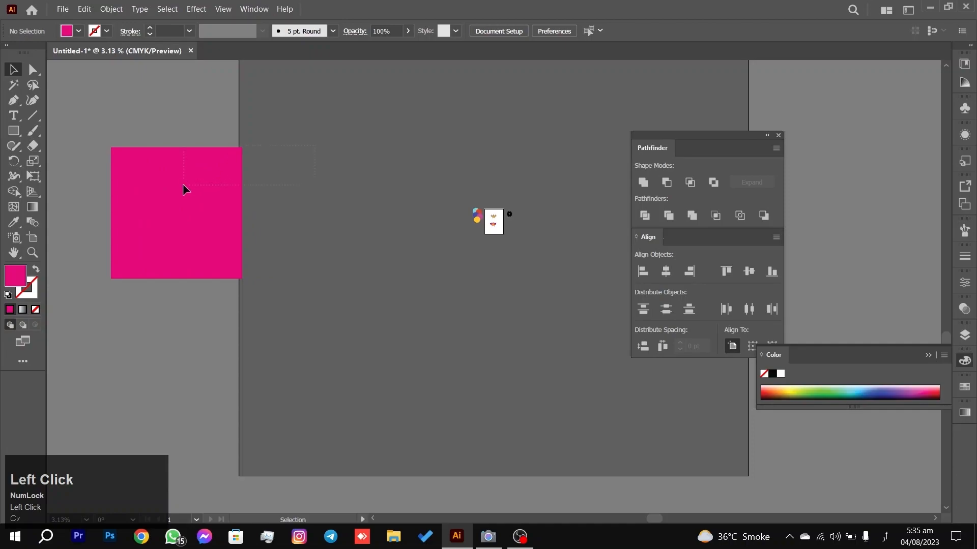
{"action": "left_click_drag", "start_coordinate": [265, 169], "coordinate": [205, 184]}
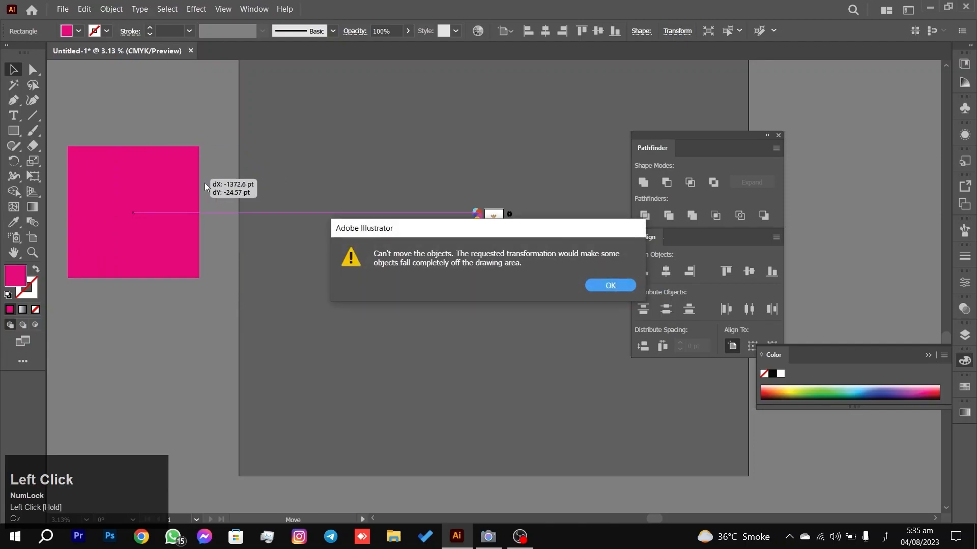
{"action": "left_click", "coordinate": [611, 287]}
{"action": "key", "text": "Home"}
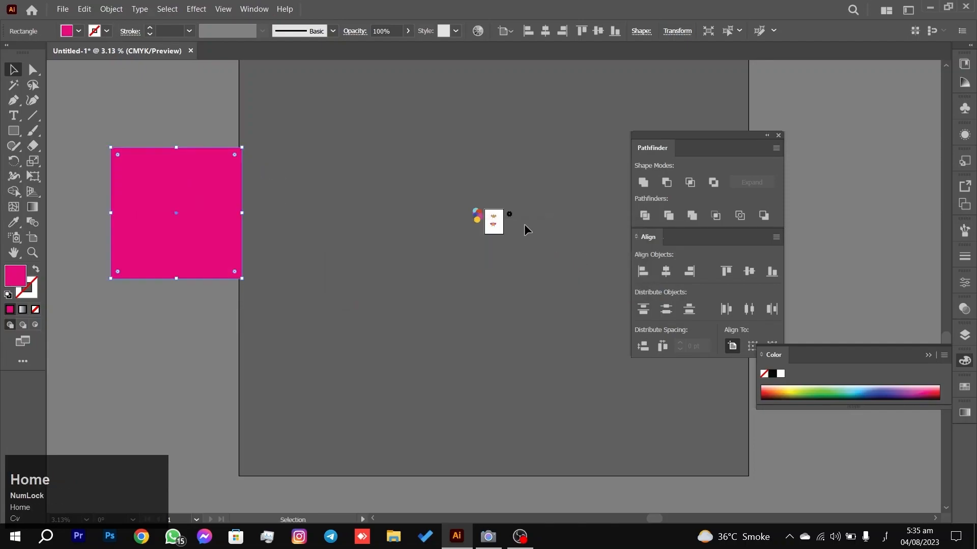
Select the lower three-star emblem on the artboard and examine its merged shapes up close.
{"action": "left_click", "coordinate": [497, 218]}
{"action": "scroll", "coordinate": [538, 224], "scroll_direction": "up", "scroll_amount": 8, "text": "alt"}
{"action": "left_click_drag", "start_coordinate": [407, 190], "coordinate": [291, 344]}
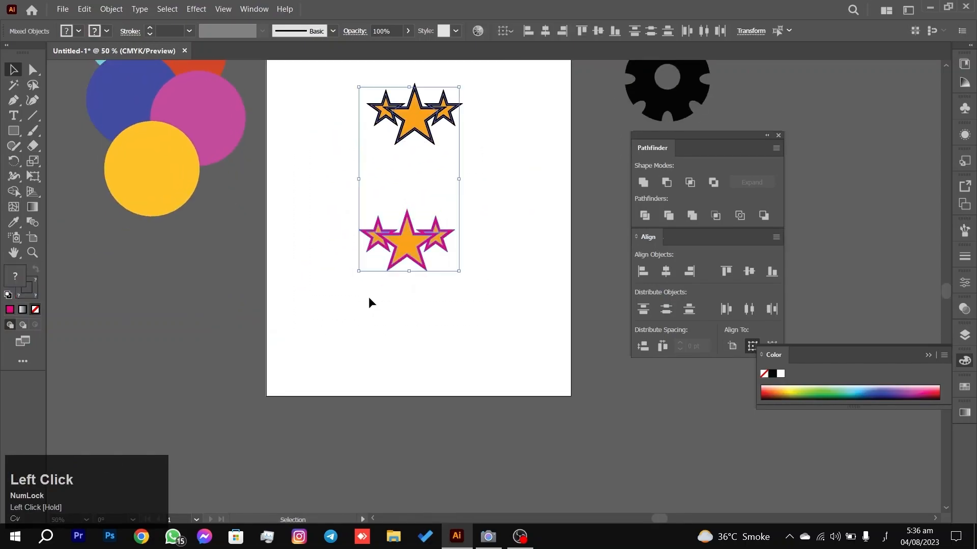
{"action": "left_click_drag", "start_coordinate": [498, 176], "coordinate": [295, 284]}
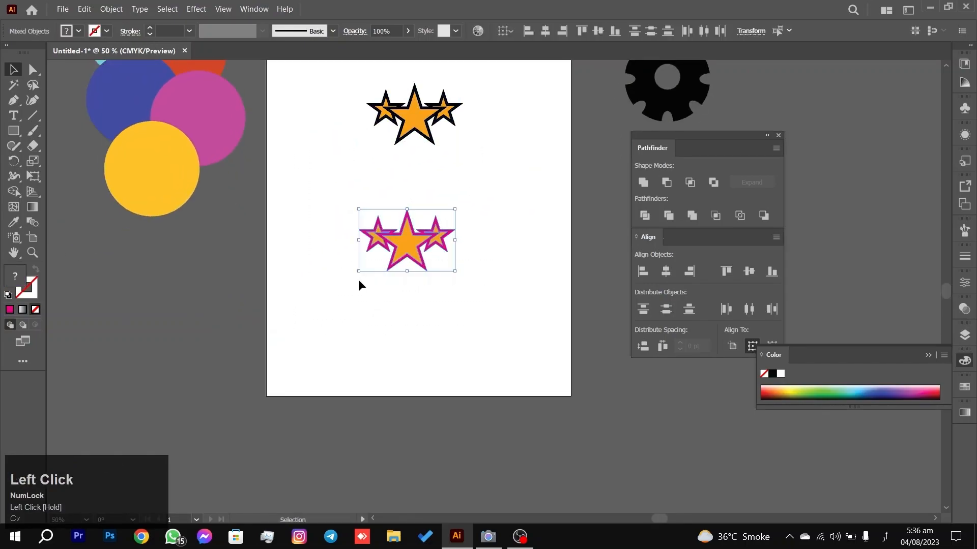
{"action": "scroll", "coordinate": [360, 284], "scroll_direction": "up", "scroll_amount": 3, "text": "alt"}
{"action": "scroll", "coordinate": [359, 281], "scroll_direction": "up", "scroll_amount": 3, "text": "alt"}
{"action": "scroll", "coordinate": [360, 281], "scroll_direction": "down", "scroll_amount": 8, "text": "alt"}
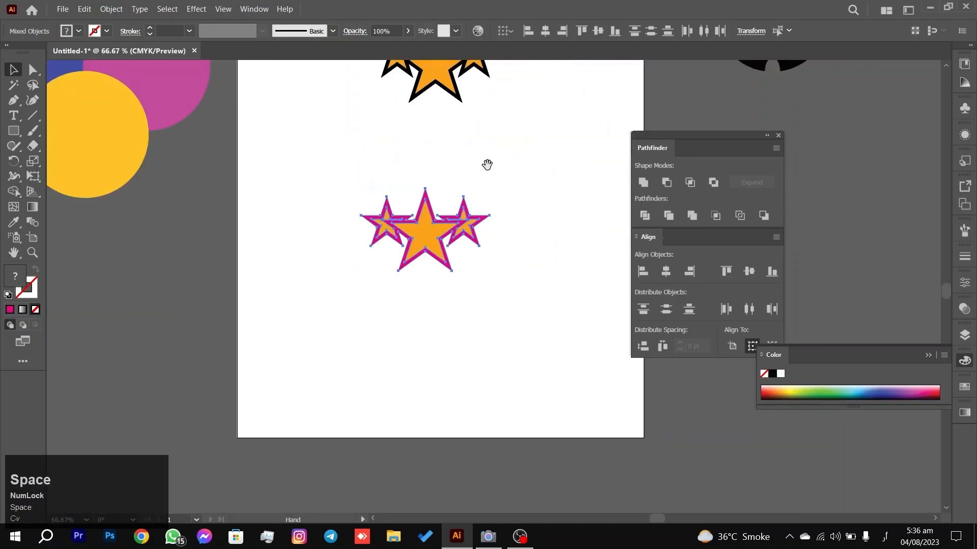
{"action": "left_click_drag", "start_coordinate": [487, 164], "coordinate": [490, 196]}
Select the lower emblem's pink outline with the Magic Wand and delete it.
{"action": "left_click", "coordinate": [13, 85]}
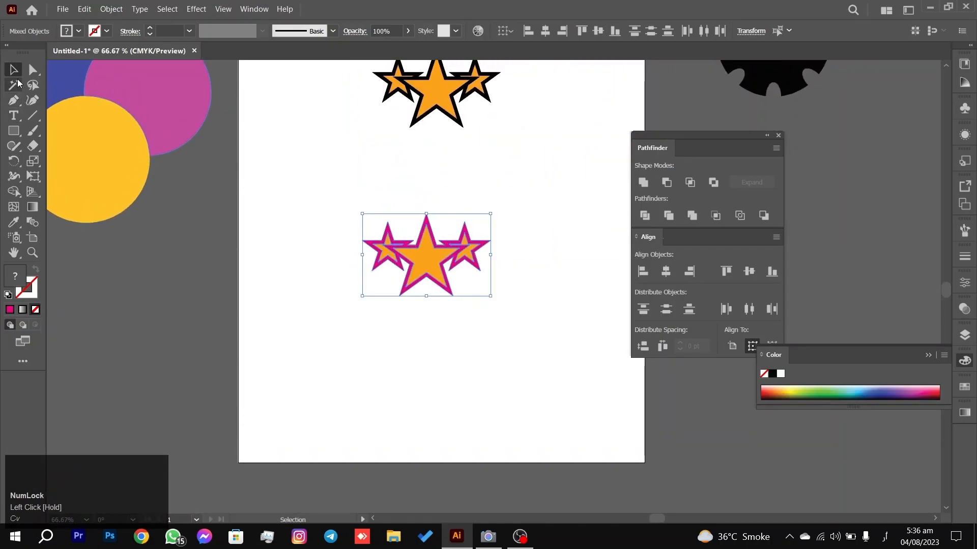
{"action": "left_click", "coordinate": [426, 215]}
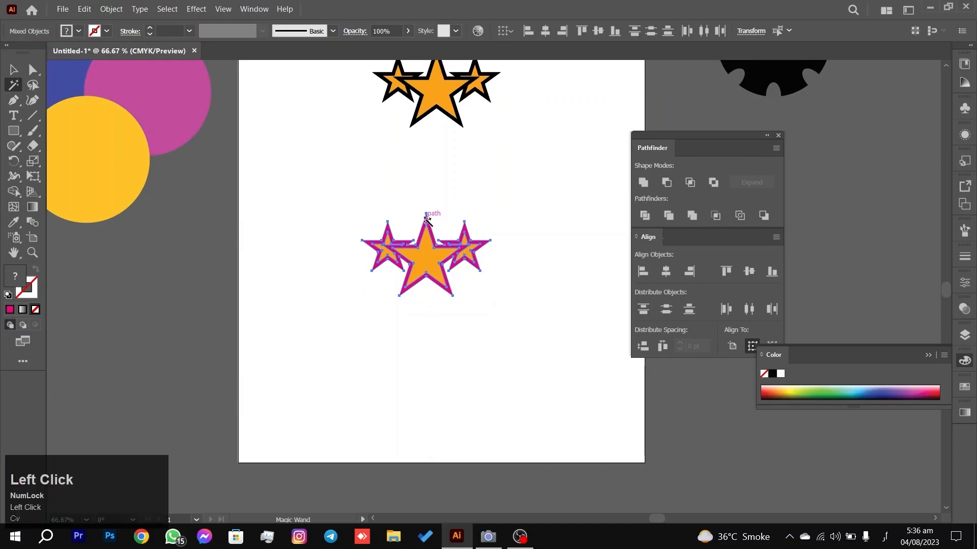
{"action": "left_click", "coordinate": [428, 214]}
{"action": "left_click", "coordinate": [14, 70]}
{"action": "left_click_drag", "start_coordinate": [487, 204], "coordinate": [488, 203]}
Move the lower emblem's orange stars slightly up and left, and deselect them.
{"action": "left_click_drag", "start_coordinate": [391, 258], "coordinate": [376, 246]}
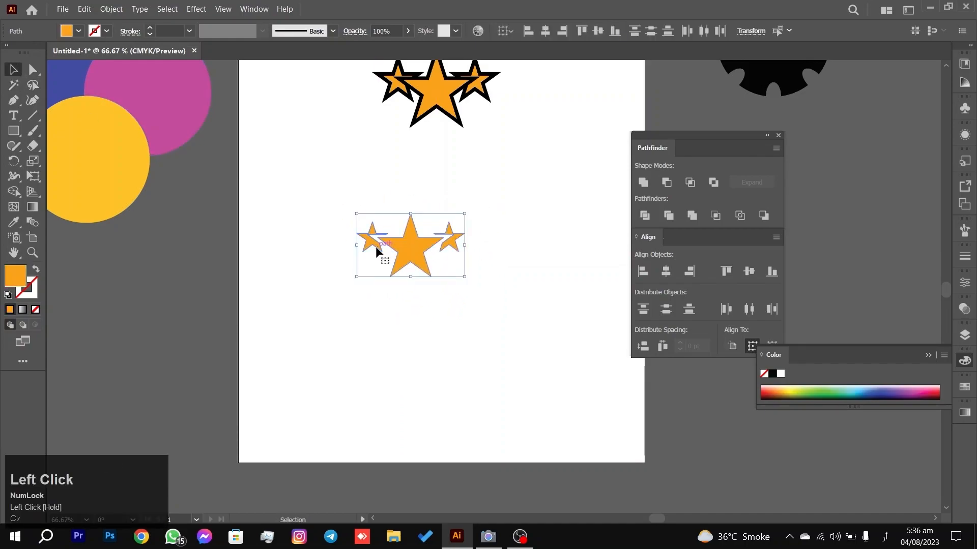
{"action": "left_click", "coordinate": [322, 280]}
{"action": "left_click_drag", "start_coordinate": [510, 192], "coordinate": [452, 265]}
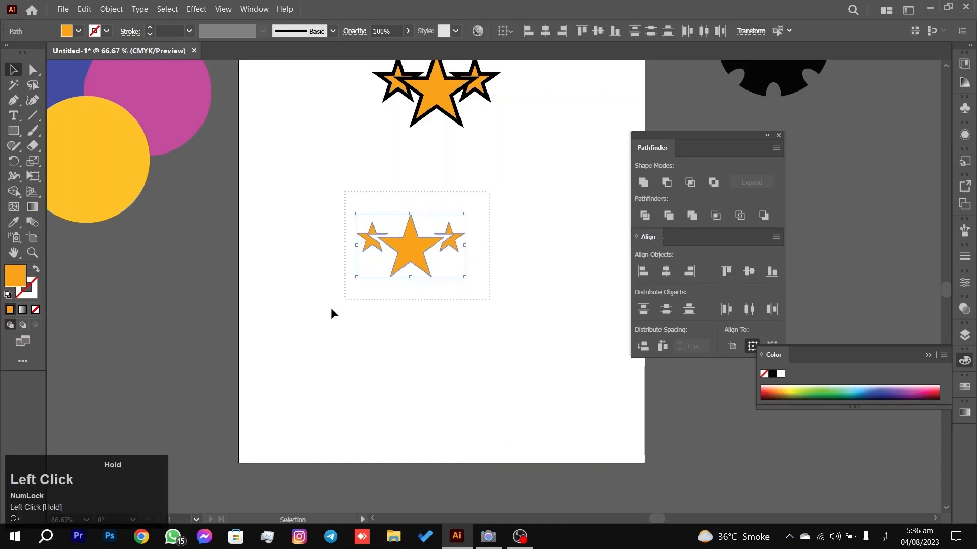
{"action": "left_click", "coordinate": [511, 199]}
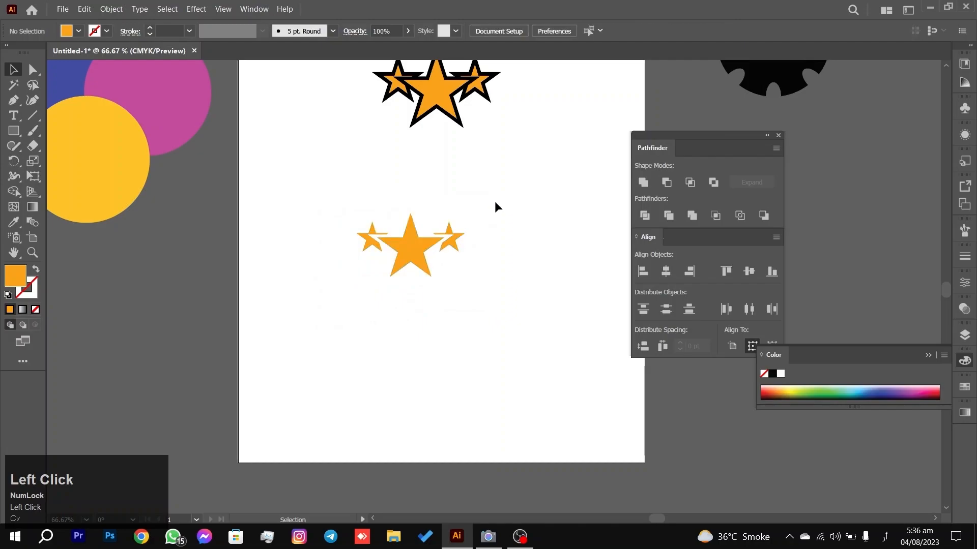
Move both three-star emblems off the artboard to the empty canvas below and left of the coloured circles.
{"action": "scroll", "coordinate": [495, 202], "scroll_direction": "down", "scroll_amount": 2}
{"action": "scroll", "coordinate": [496, 202], "scroll_direction": "up", "scroll_amount": 2}
{"action": "scroll", "coordinate": [500, 205], "scroll_direction": "down", "scroll_amount": 1}
{"action": "scroll", "coordinate": [500, 205], "scroll_direction": "down", "scroll_amount": 3}
{"action": "left_click_drag", "start_coordinate": [519, 199], "coordinate": [452, 220]}
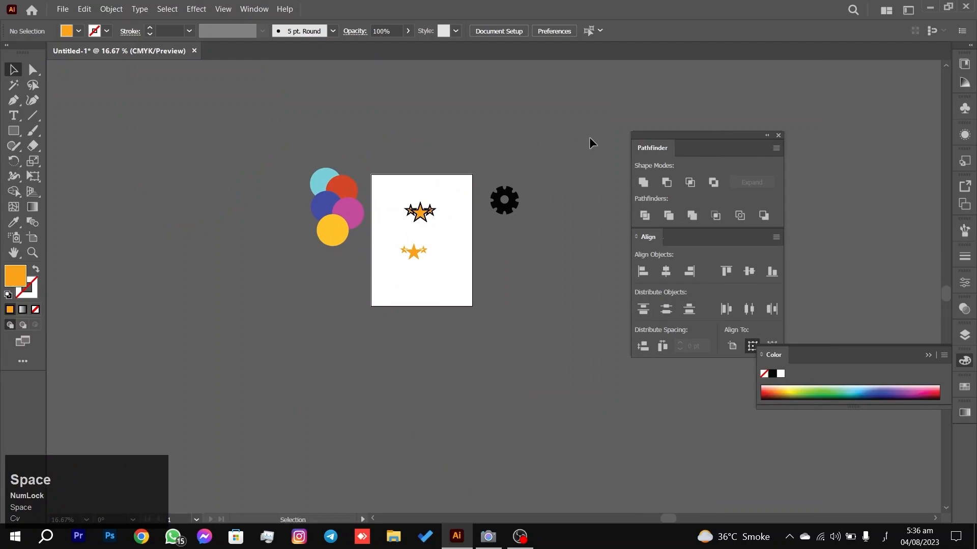
{"action": "left_click_drag", "start_coordinate": [237, 154], "coordinate": [427, 277]}
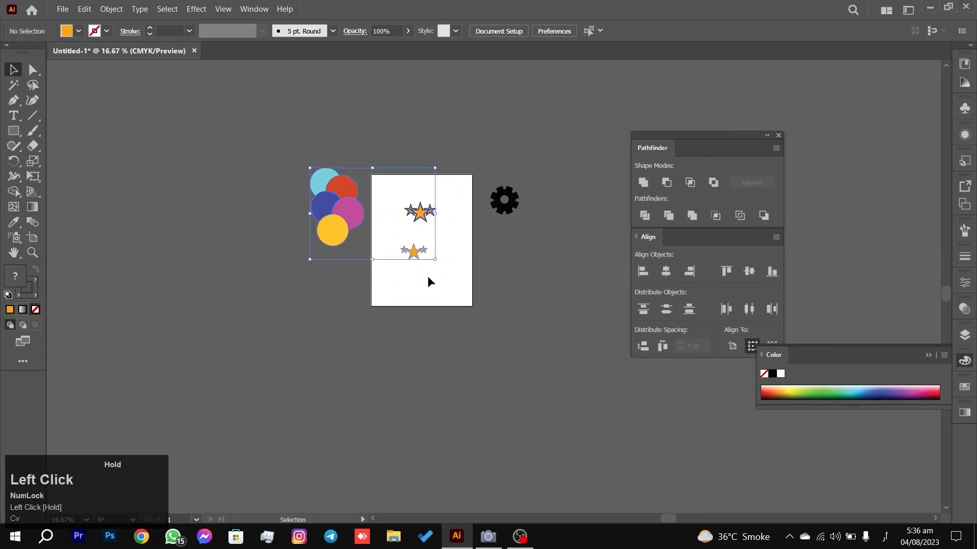
{"action": "left_click_drag", "start_coordinate": [436, 181], "coordinate": [397, 270]}
{"action": "left_click_drag", "start_coordinate": [418, 260], "coordinate": [288, 304]}
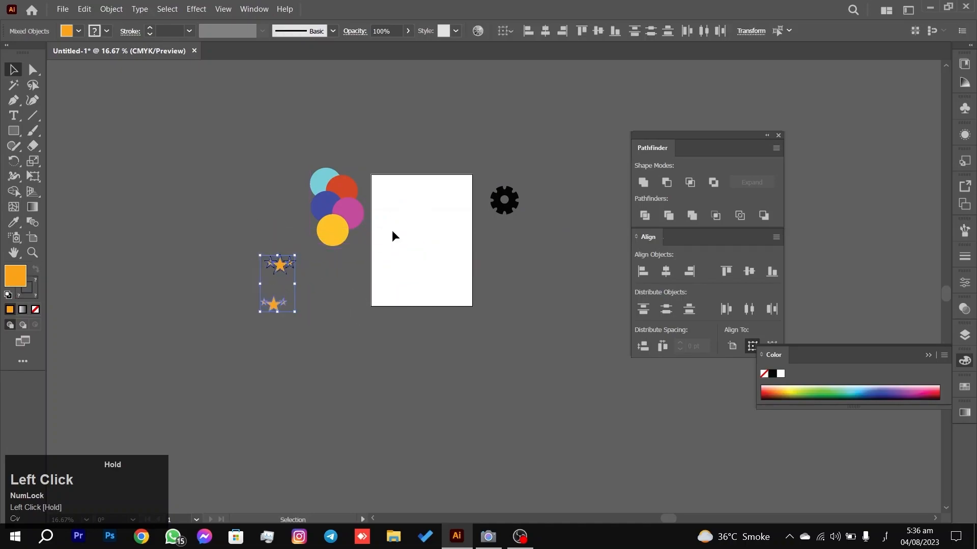
{"action": "left_click", "coordinate": [393, 231]}
Draw a square in the middle of the artboard and give it the default white fill and 1 pt black stroke.
{"action": "scroll", "coordinate": [435, 231], "scroll_direction": "up", "scroll_amount": 3}
{"action": "left_click_drag", "start_coordinate": [455, 182], "coordinate": [453, 204]}
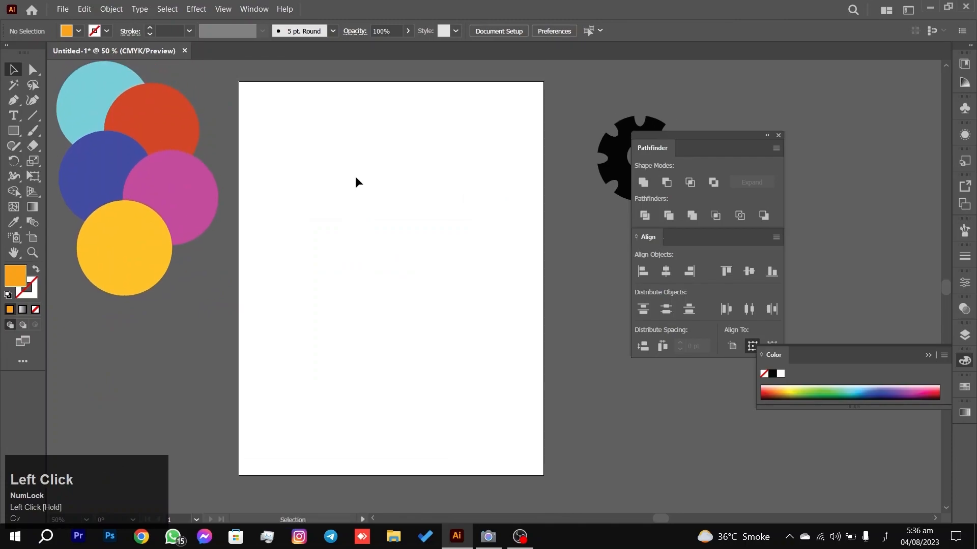
{"action": "left_click", "coordinate": [14, 131]}
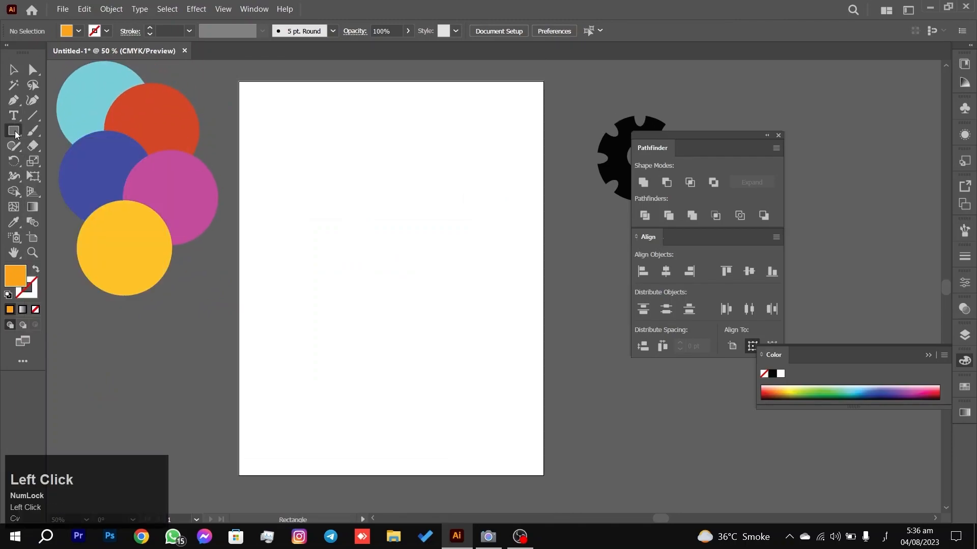
{"action": "scroll", "coordinate": [377, 227], "scroll_direction": "up", "scroll_amount": 2}
{"action": "scroll", "coordinate": [382, 214], "scroll_direction": "down", "scroll_amount": 1}
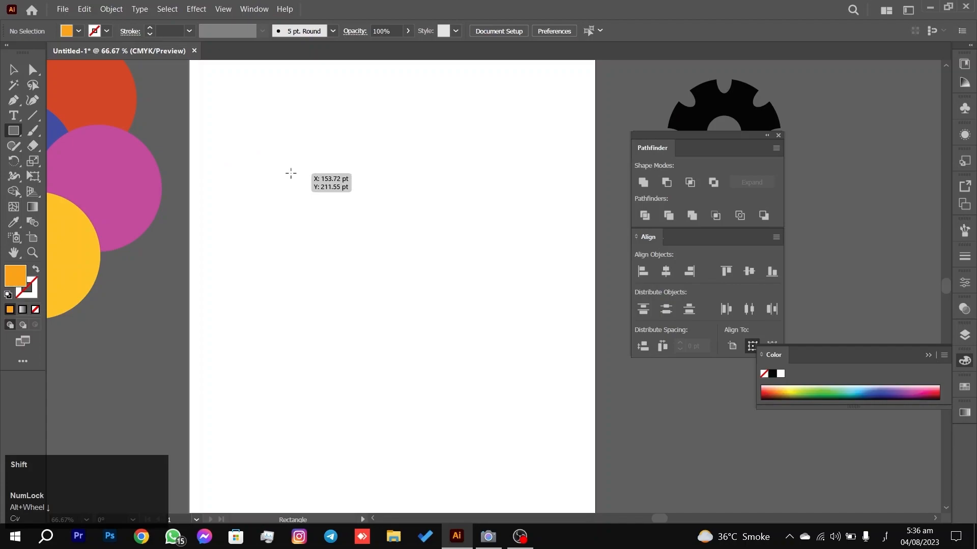
{"action": "mouse_move", "coordinate": [301, 206]}
{"action": "left_mouse_down"}
{"action": "mouse_move", "coordinate": [468, 371]}
{"action": "mouse_move", "coordinate": [448, 352]}
{"action": "left_mouse_up"}
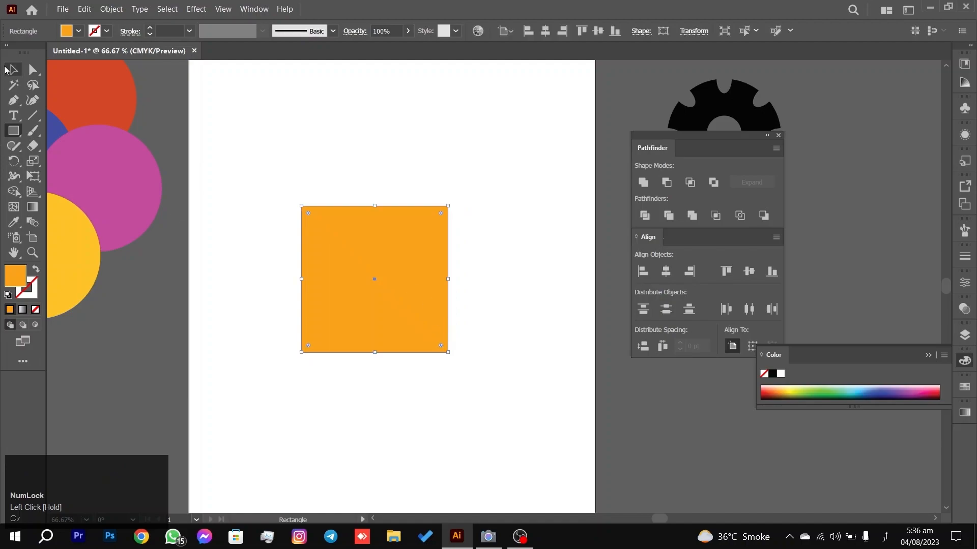
{"action": "left_click", "coordinate": [13, 70]}
{"action": "left_click_drag", "start_coordinate": [304, 219], "coordinate": [409, 275]}
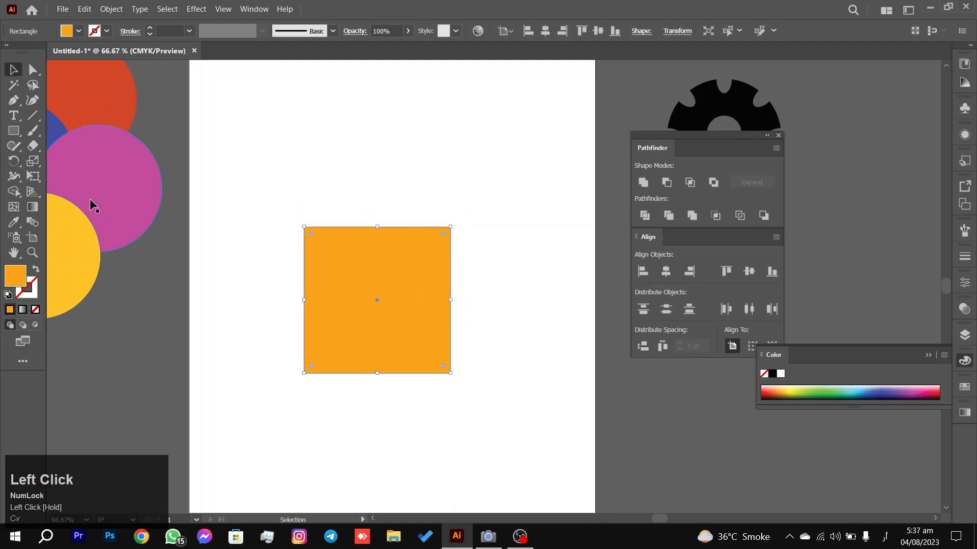
{"action": "key", "text": "d"}
{"action": "left_click", "coordinate": [283, 183]}
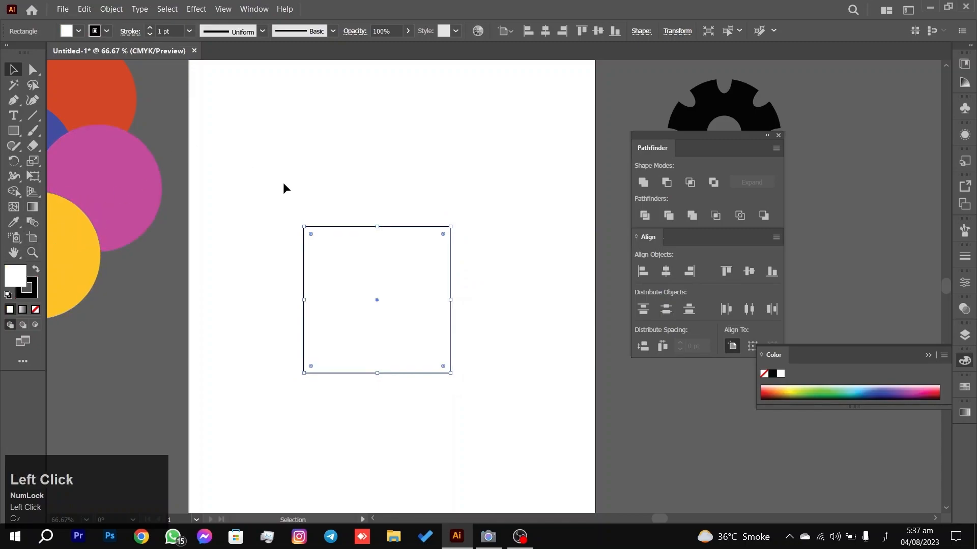
Draw a narrow vertical Rounded Rectangle with fully rounded ends near the square's upper-left corner and rotate it to 315°.
{"action": "left_click", "coordinate": [17, 130]}
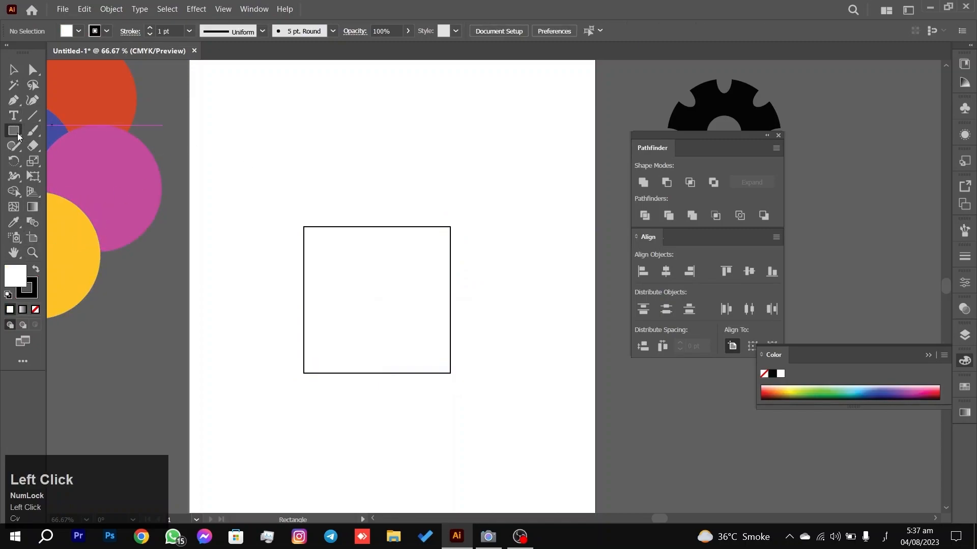
{"action": "right_click", "coordinate": [17, 131]}
{"action": "left_click", "coordinate": [60, 147]}
{"action": "left_click_drag", "start_coordinate": [270, 140], "coordinate": [292, 263]}
{"action": "key", "text": "Down"}
{"action": "key", "text": "Up"}
{"action": "left_click", "coordinate": [14, 71]}
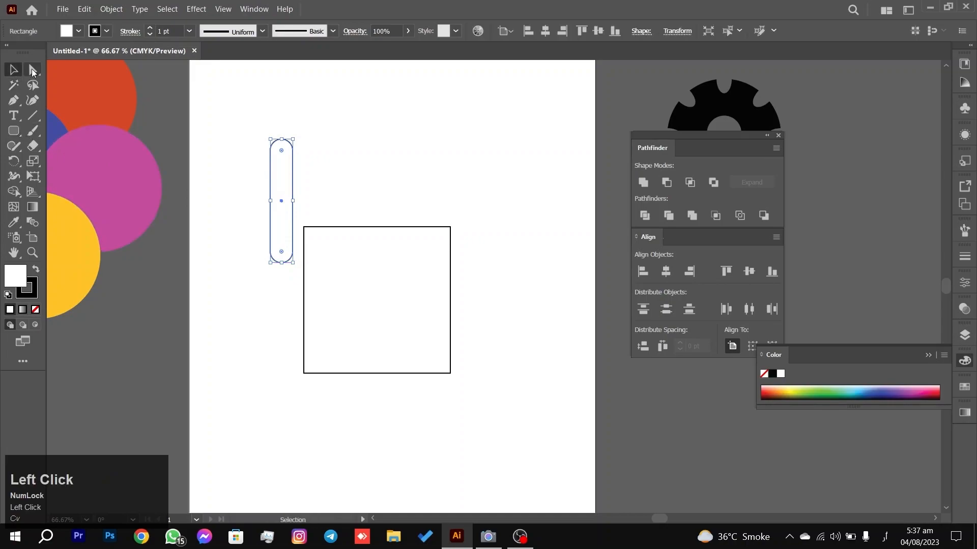
{"action": "left_click_drag", "start_coordinate": [294, 135], "coordinate": [342, 159]}
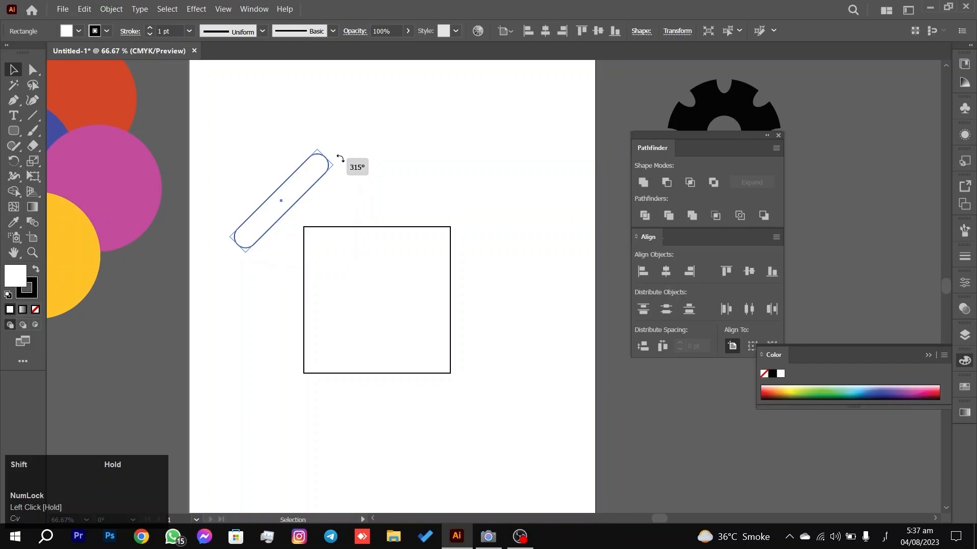
Move the rotated rounded bar right so it overlaps the square's upper-left corner, and deselect it.
{"action": "left_click_drag", "start_coordinate": [288, 179], "coordinate": [362, 167]}
{"action": "left_click", "coordinate": [343, 277]}
{"action": "left_click", "coordinate": [458, 148]}
{"action": "left_click", "coordinate": [451, 105]}
Reflect a copy of the bar across the vertical axis and place it over the square's upper-right corner to form a gable roof.
{"action": "left_click_drag", "start_coordinate": [452, 106], "coordinate": [374, 170]}
{"action": "right_click", "coordinate": [362, 164]}
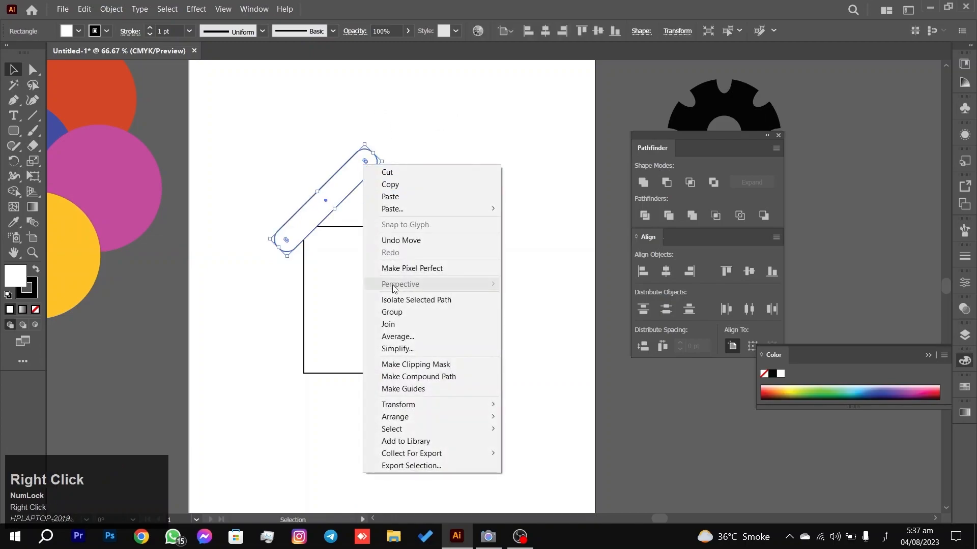
{"action": "mouse_move", "coordinate": [483, 404]}
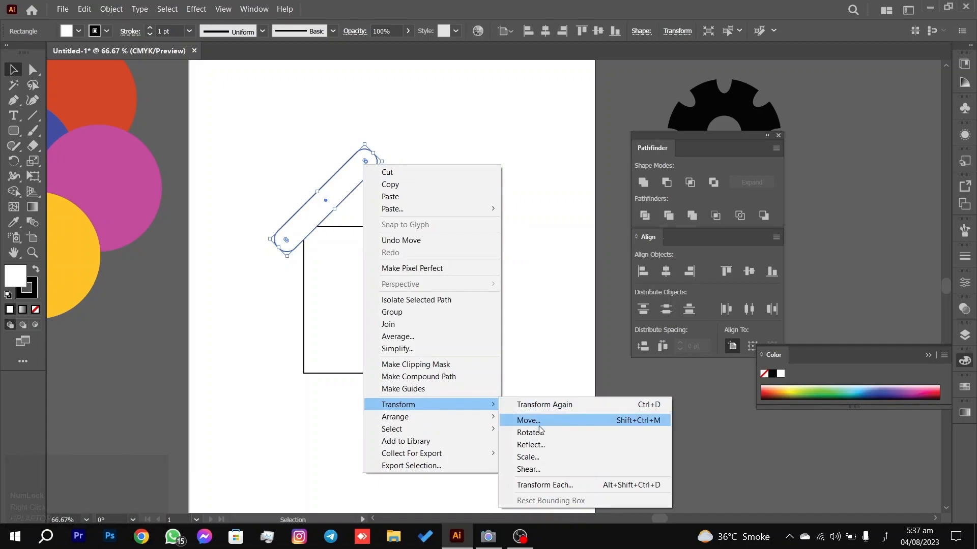
{"action": "left_click", "coordinate": [540, 445]}
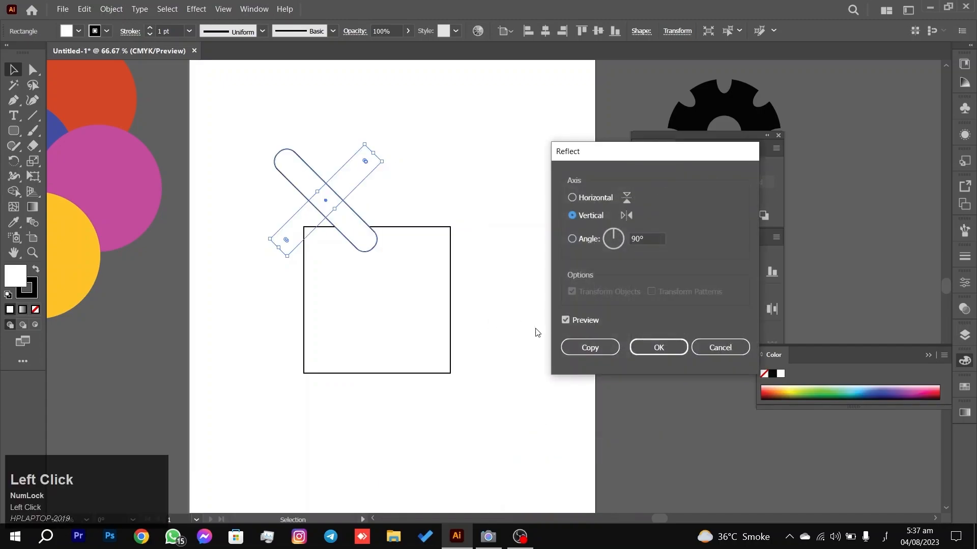
{"action": "left_click", "coordinate": [590, 347]}
{"action": "left_click_drag", "start_coordinate": [351, 221], "coordinate": [430, 210]}
{"action": "left_click", "coordinate": [446, 166]}
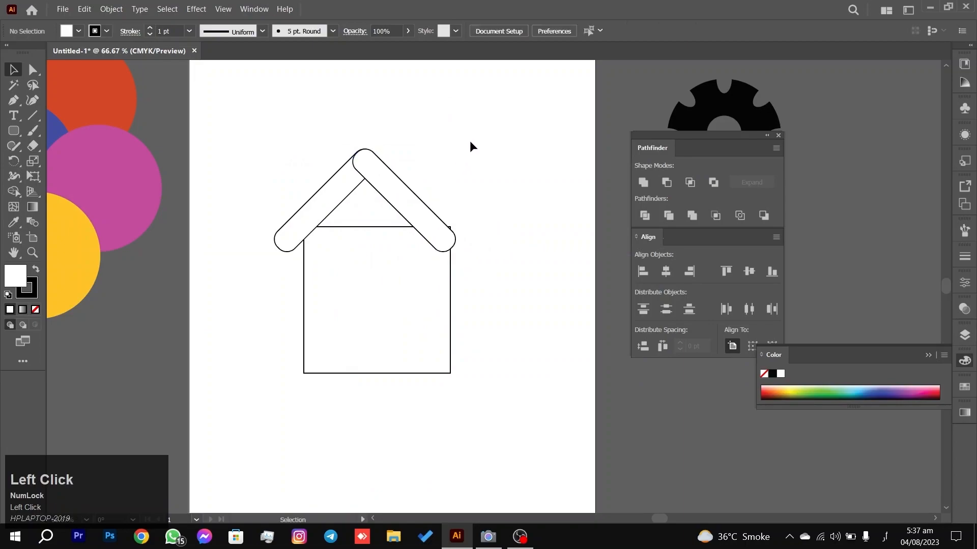
Centre the two roof bars together above the square and enlarge them slightly so they overhang both upper corners evenly.
{"action": "left_click_drag", "start_coordinate": [480, 121], "coordinate": [301, 188]}
{"action": "left_click_drag", "start_coordinate": [394, 184], "coordinate": [405, 179]}
{"action": "left_click_drag", "start_coordinate": [465, 246], "coordinate": [476, 249]}
{"action": "left_click", "coordinate": [491, 187]}
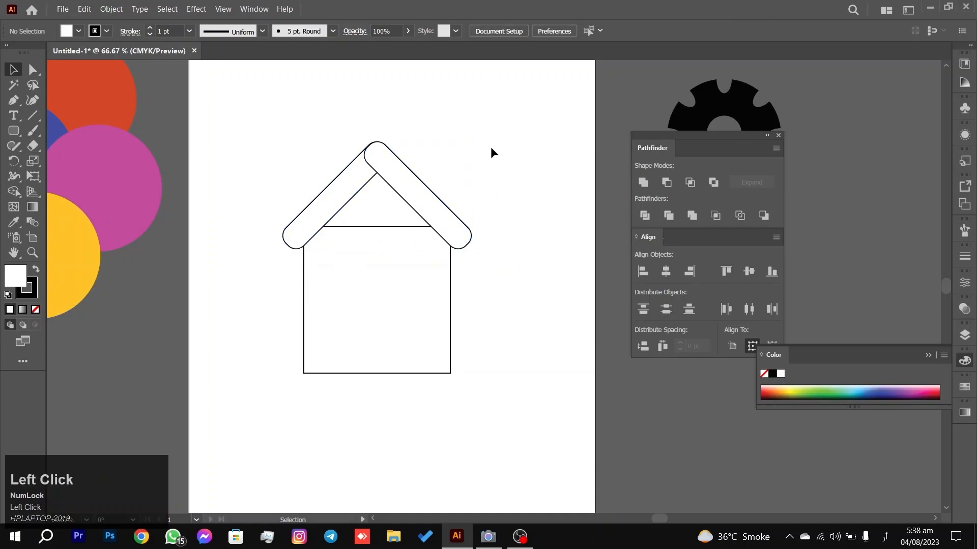
Merge the two overlapping roof bars into one continuous roof shape with the Shape Builder tool, and deselect it.
{"action": "left_click", "coordinate": [340, 176]}
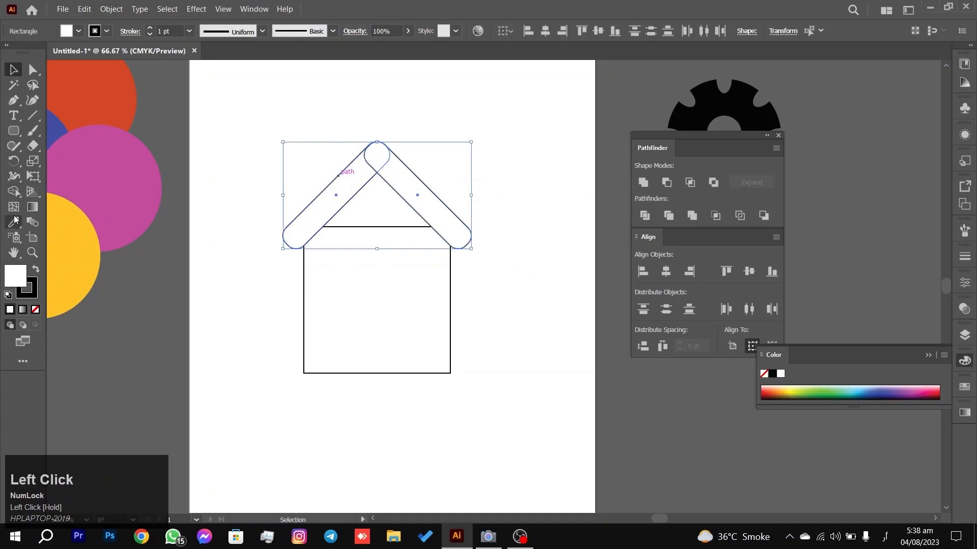
{"action": "left_click", "coordinate": [205, 148]}
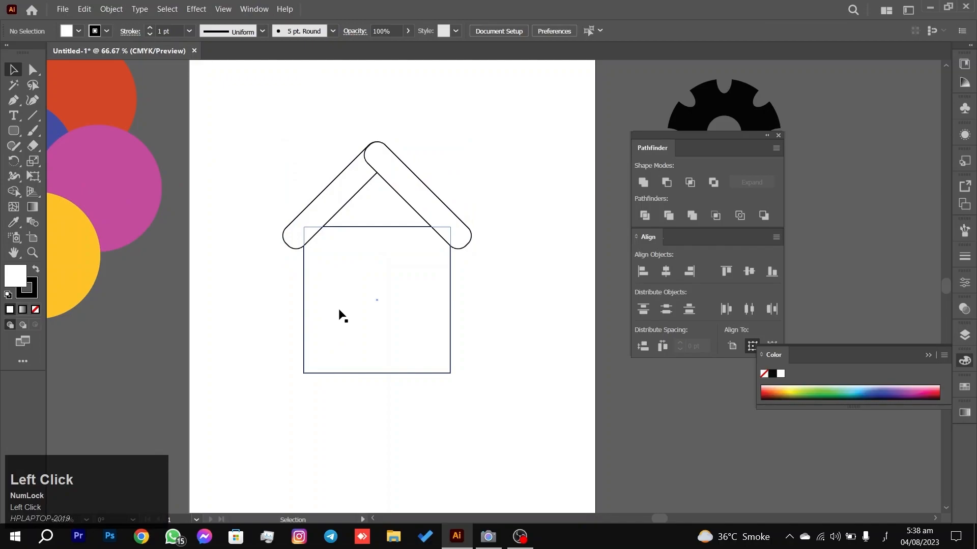
{"action": "scroll", "coordinate": [340, 311], "scroll_direction": "up", "scroll_amount": 2}
{"action": "scroll", "coordinate": [373, 231], "scroll_direction": "down", "scroll_amount": 1}
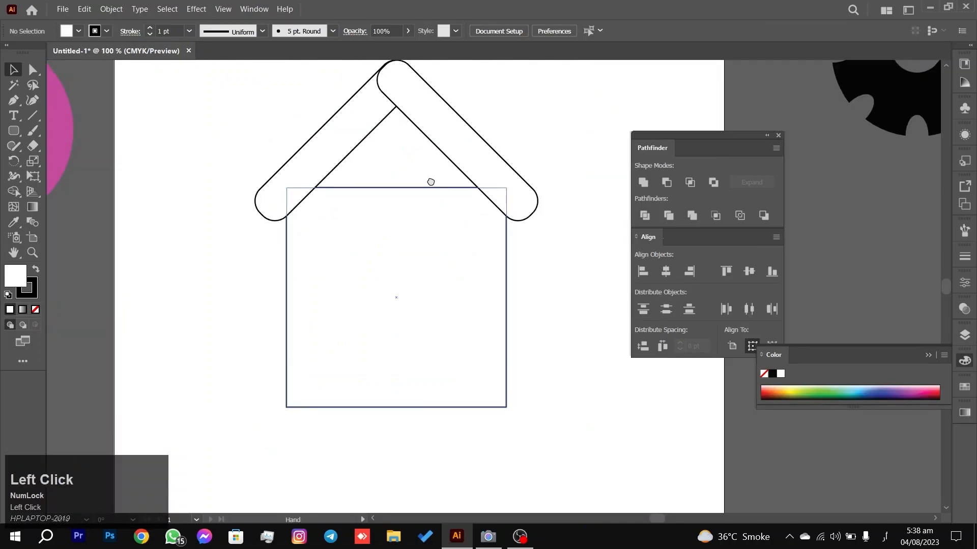
{"action": "left_click_drag", "start_coordinate": [430, 182], "coordinate": [420, 204]}
{"action": "left_click_drag", "start_coordinate": [550, 96], "coordinate": [274, 151]}
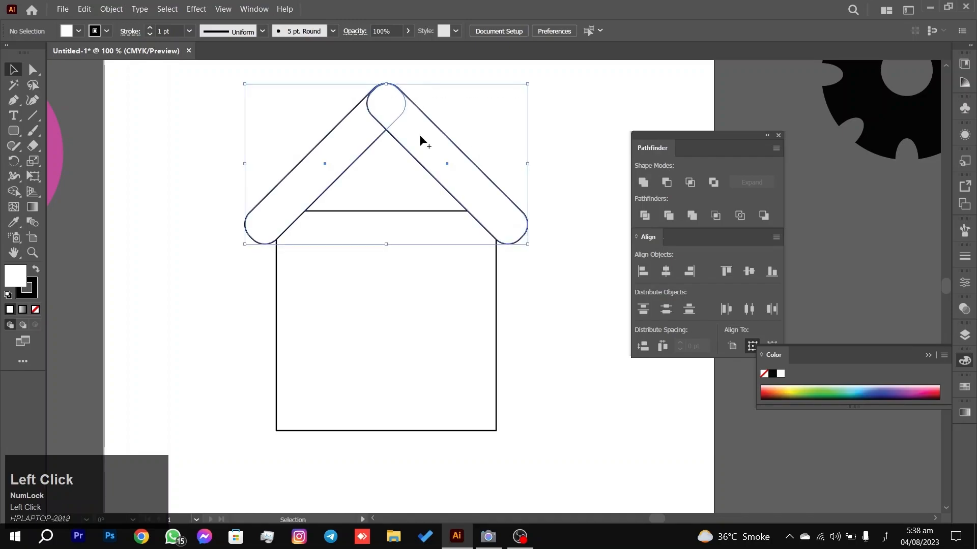
{"action": "key", "text": "shift+m"}
{"action": "left_click_drag", "start_coordinate": [419, 134], "coordinate": [344, 139]}
{"action": "left_click_drag", "start_coordinate": [239, 120], "coordinate": [235, 122]}
{"action": "key", "text": "v"}
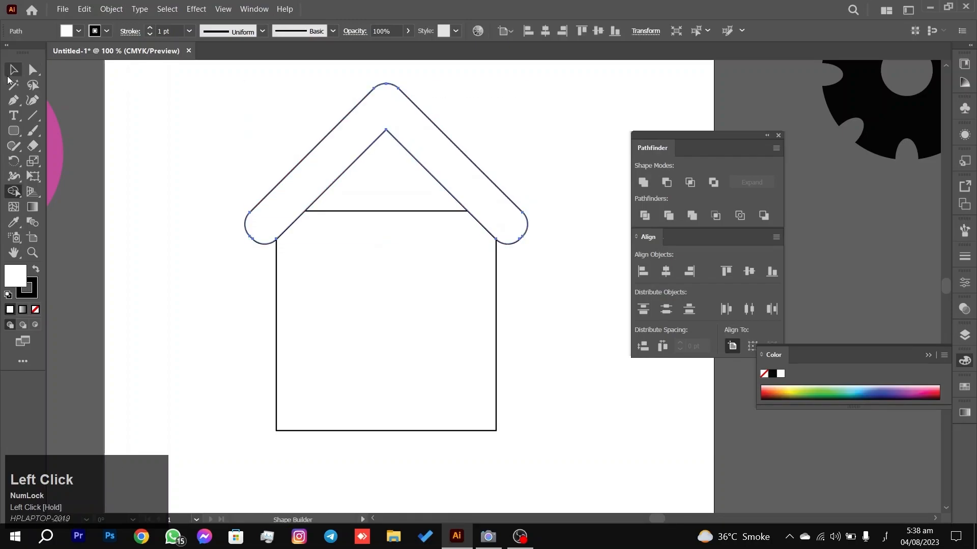
{"action": "left_click", "coordinate": [171, 133]}
Draw a tall Rounded Rectangle with fully rounded ends at the square's bottom centre, extending below its lower edge.
{"action": "scroll", "coordinate": [276, 279], "scroll_direction": "down", "scroll_amount": 3}
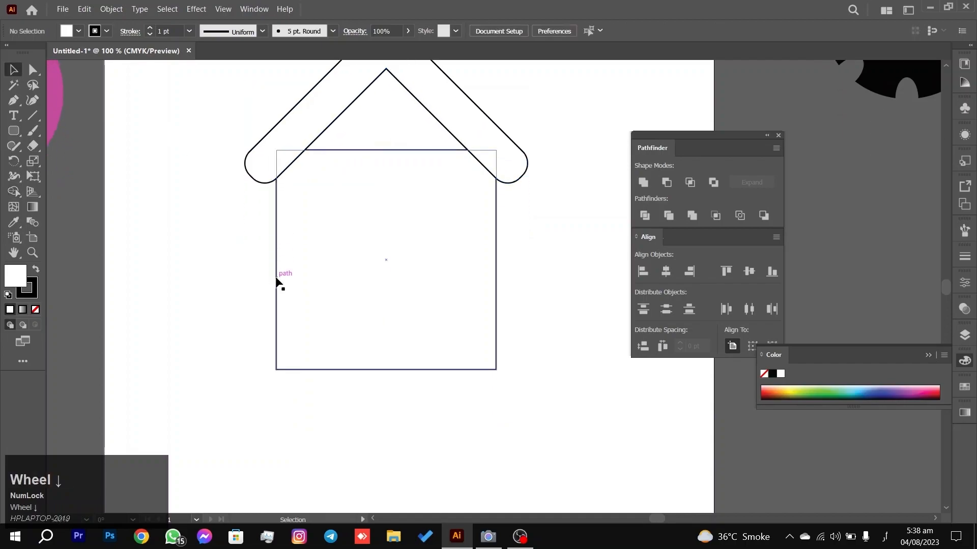
{"action": "left_click", "coordinate": [15, 128]}
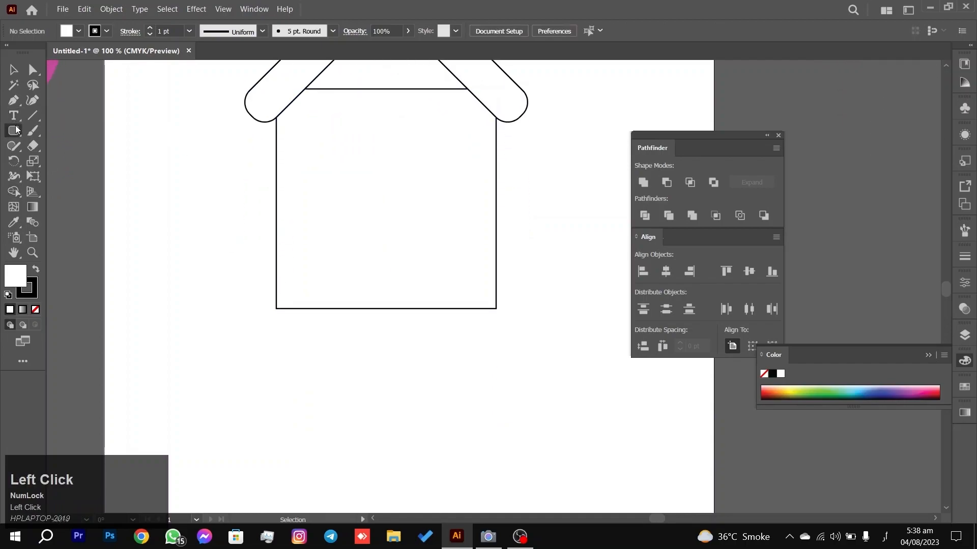
{"action": "left_click_drag", "start_coordinate": [342, 370], "coordinate": [427, 192]}
{"action": "left_click", "coordinate": [14, 69]}
{"action": "scroll", "coordinate": [251, 203], "scroll_direction": "up", "scroll_amount": 3}
{"action": "left_click_drag", "start_coordinate": [226, 135], "coordinate": [238, 194]}
Cut the rounded door shape out of the square with the Shape Builder tool, removing the part below the edge too.
{"action": "left_click_drag", "start_coordinate": [243, 369], "coordinate": [467, 303]}
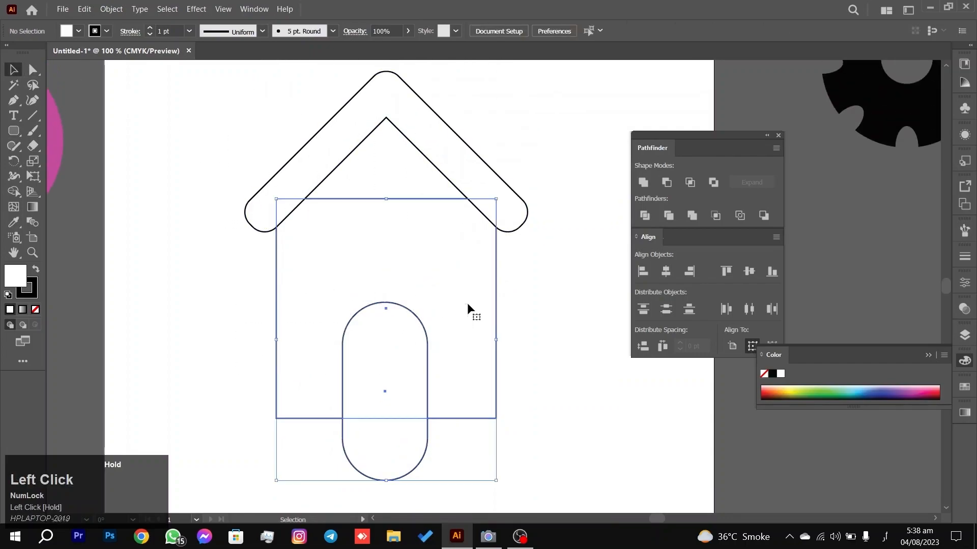
{"action": "left_click", "coordinate": [13, 191]}
{"action": "mouse_move", "coordinate": [402, 462]}
{"action": "left_mouse_down"}
{"action": "mouse_move", "coordinate": [403, 377]}
{"action": "mouse_move", "coordinate": [369, 322]}
{"action": "left_mouse_up"}
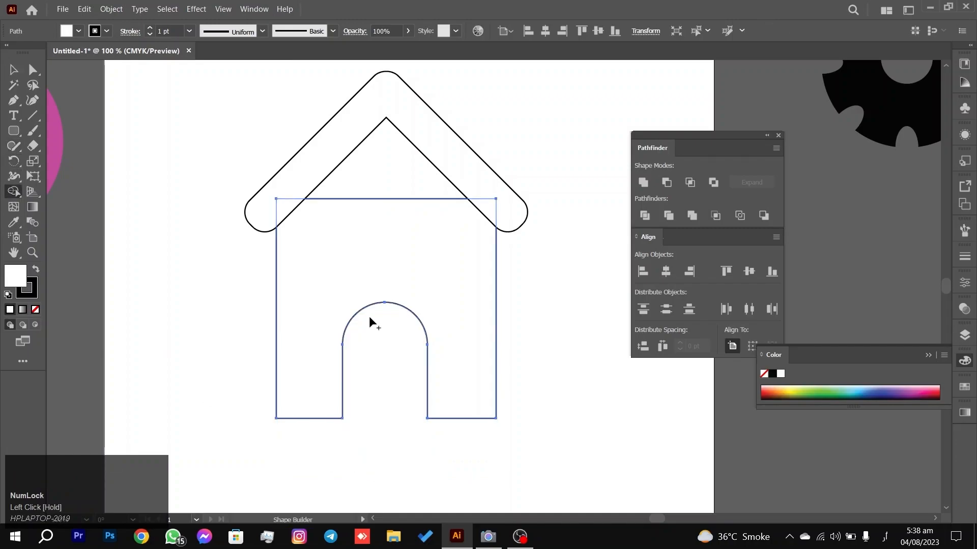
{"action": "left_click", "coordinate": [13, 70]}
{"action": "left_click", "coordinate": [202, 231]}
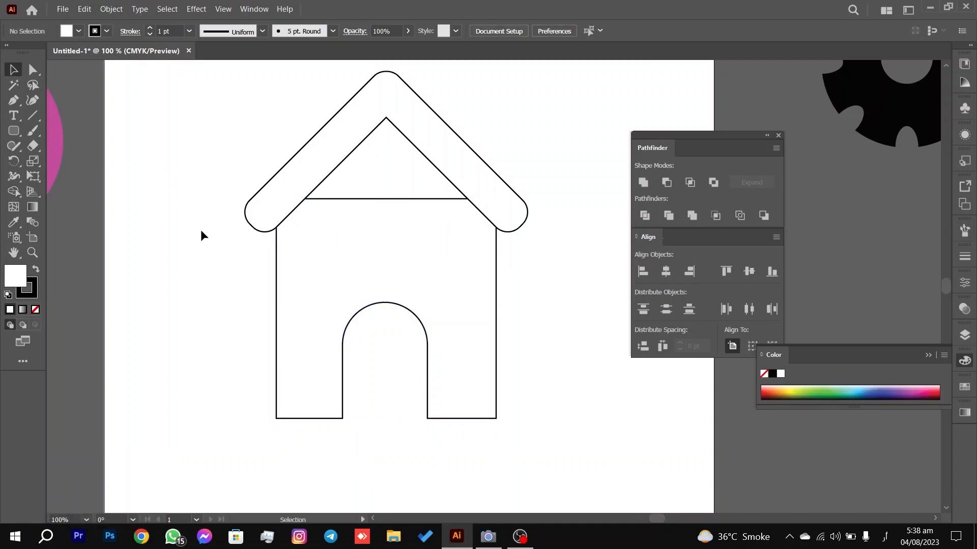
Unite the roof and the house body into one shape with Pathfinder, and deselect it.
{"action": "scroll", "coordinate": [202, 232], "scroll_direction": "down", "scroll_amount": 3}
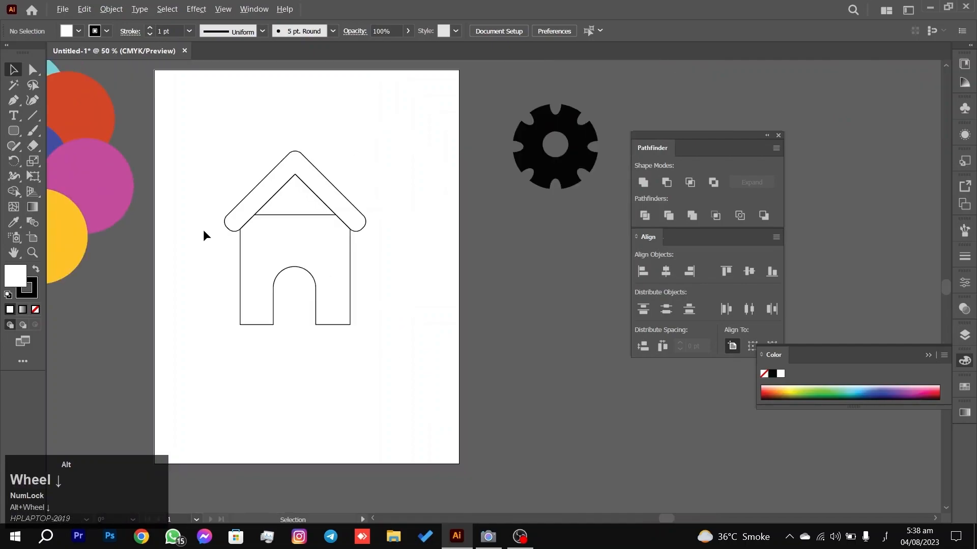
{"action": "scroll", "coordinate": [204, 233], "scroll_direction": "up", "scroll_amount": 3}
{"action": "key", "text": "space"}
{"action": "left_click_drag", "start_coordinate": [306, 199], "coordinate": [327, 211]}
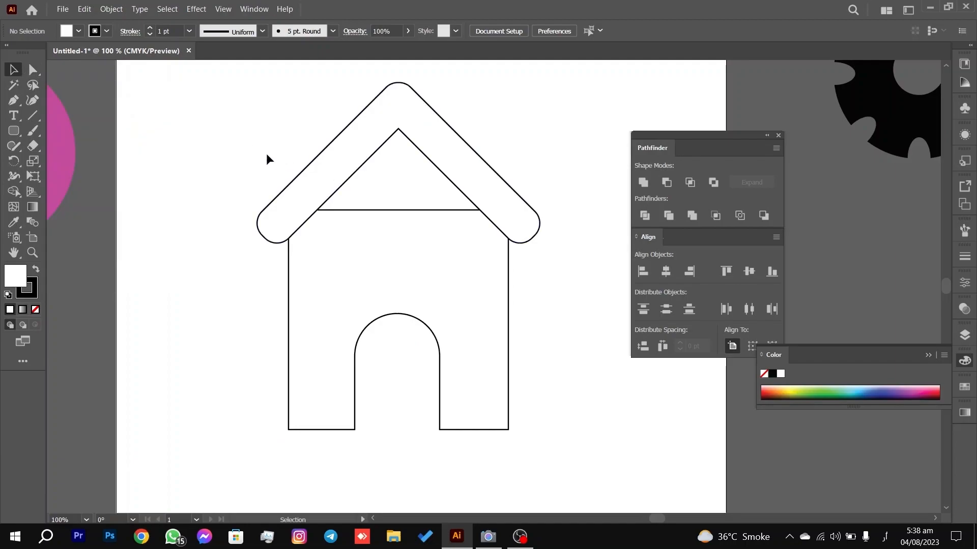
{"action": "left_click_drag", "start_coordinate": [275, 155], "coordinate": [551, 346]}
{"action": "left_click", "coordinate": [643, 182]}
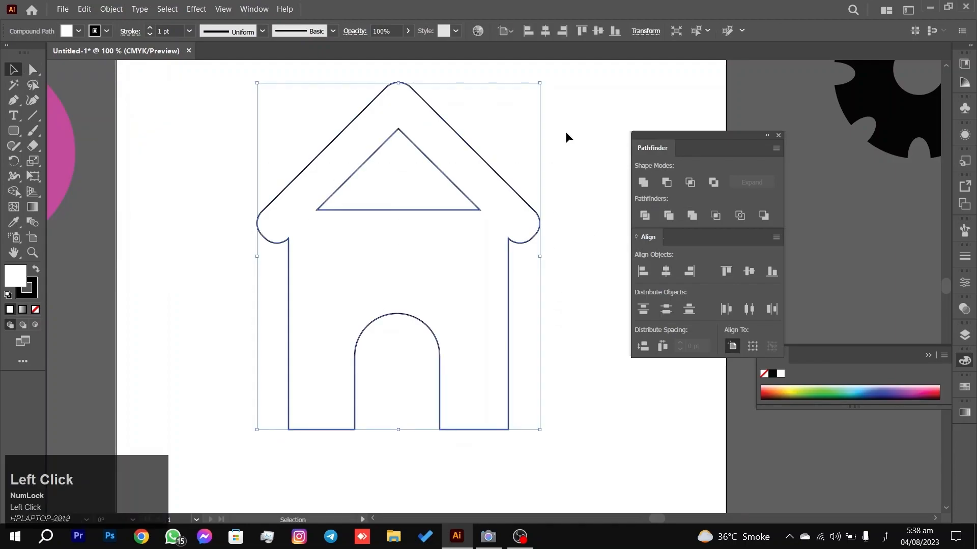
{"action": "left_click", "coordinate": [316, 133]}
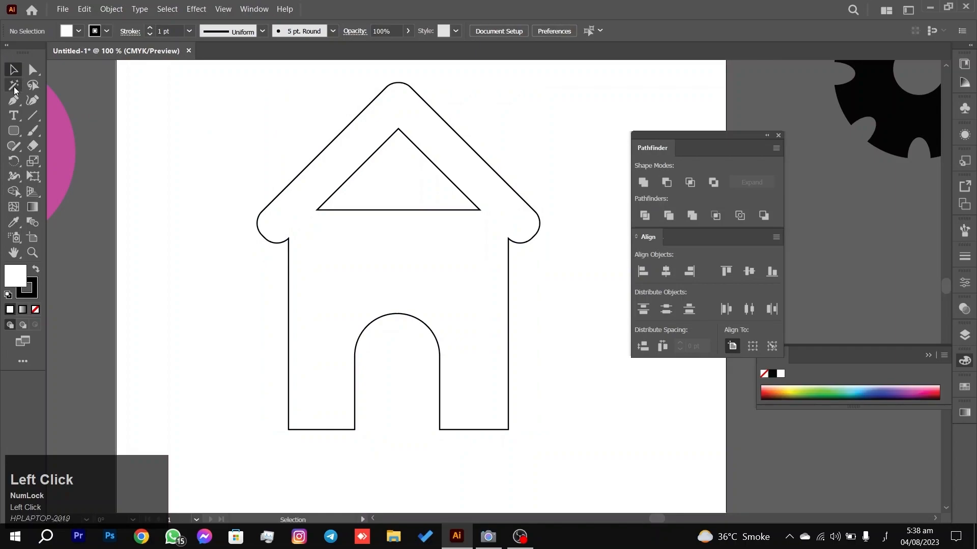
Delete the triangular hole under the roof by selecting its anchor points with the Direct Selection tool.
{"action": "left_click", "coordinate": [32, 69]}
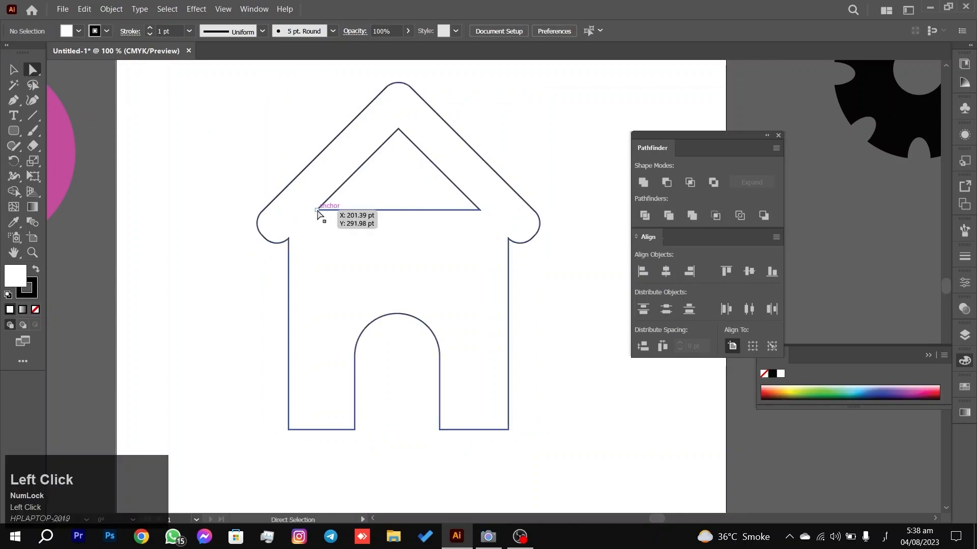
{"action": "left_click", "coordinate": [317, 211]}
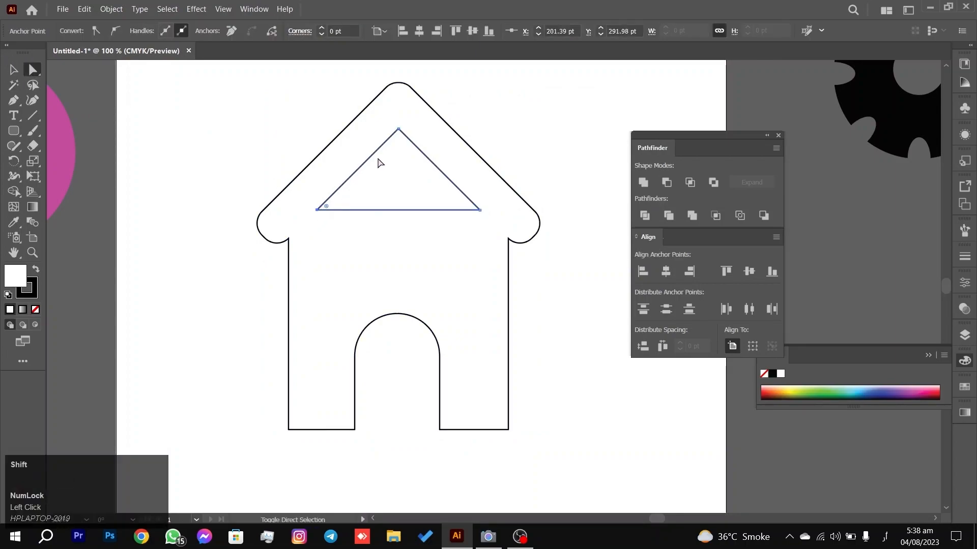
{"action": "left_click", "coordinate": [398, 129], "text": "shift"}
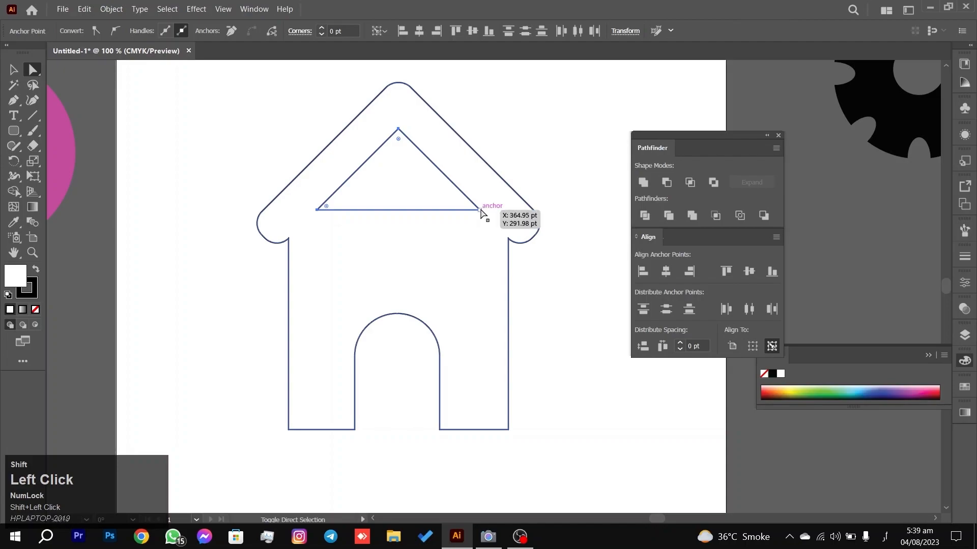
{"action": "left_click", "coordinate": [534, 220]}
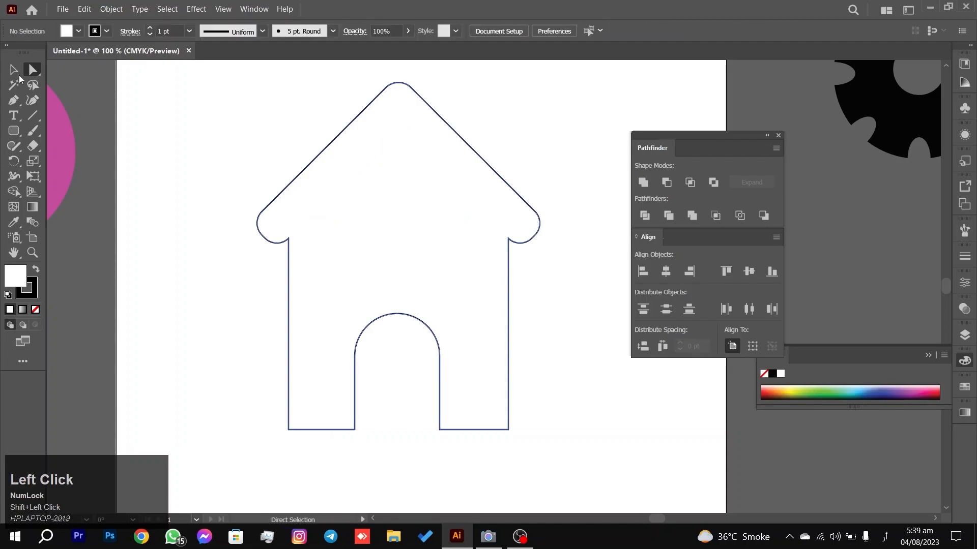
{"action": "left_click", "coordinate": [160, 141]}
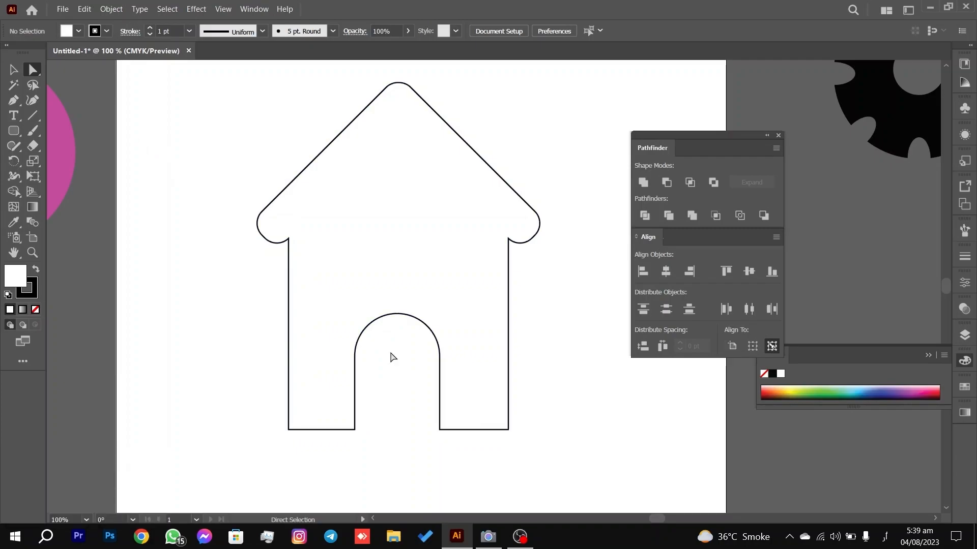
Select the three anchor points that form the arch of the door opening with the Direct Selection tool.
{"action": "scroll", "coordinate": [391, 357], "scroll_direction": "down", "scroll_amount": 4}
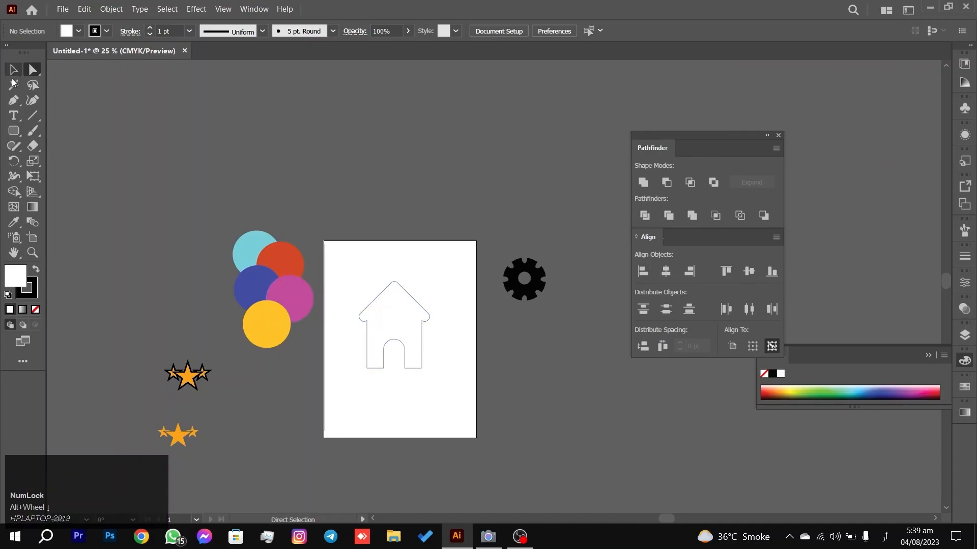
{"action": "scroll", "coordinate": [356, 339], "scroll_direction": "up", "scroll_amount": 4}
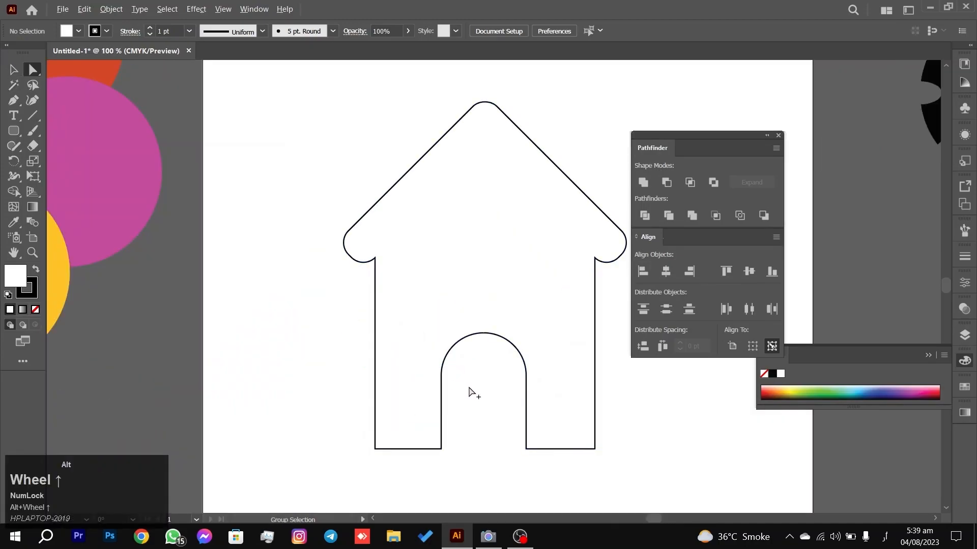
{"action": "left_click_drag", "start_coordinate": [455, 388], "coordinate": [526, 340]}
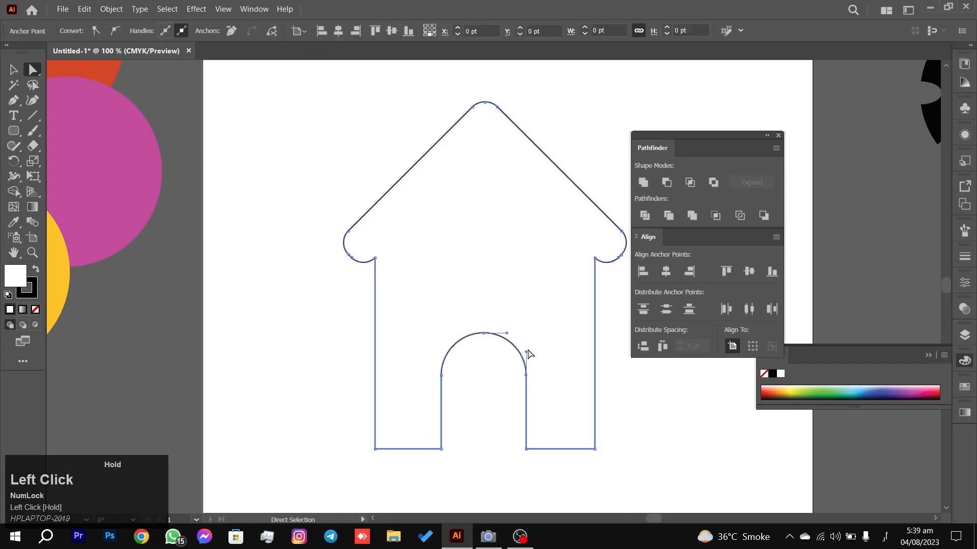
{"action": "left_click", "coordinate": [464, 344], "text": "shift"}
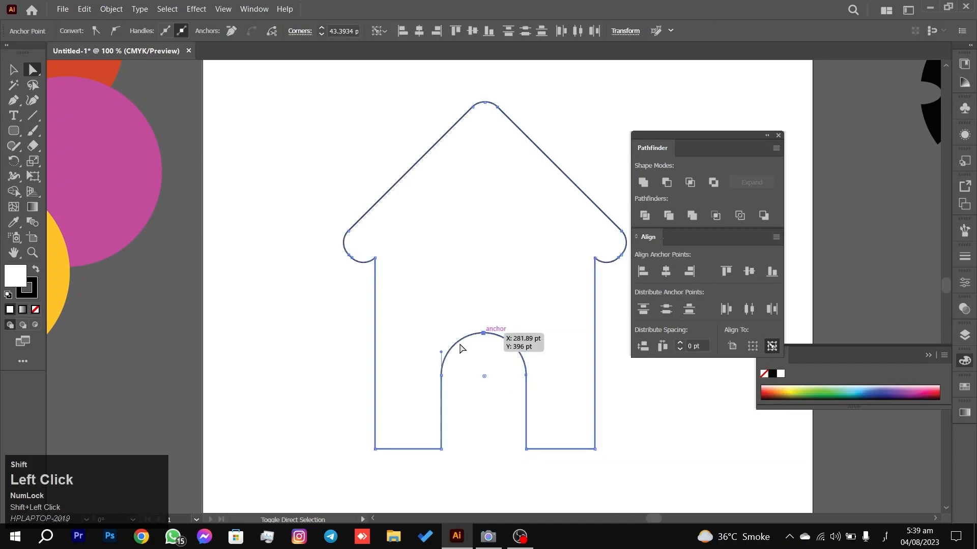
{"action": "left_click", "coordinate": [443, 376], "text": "shift"}
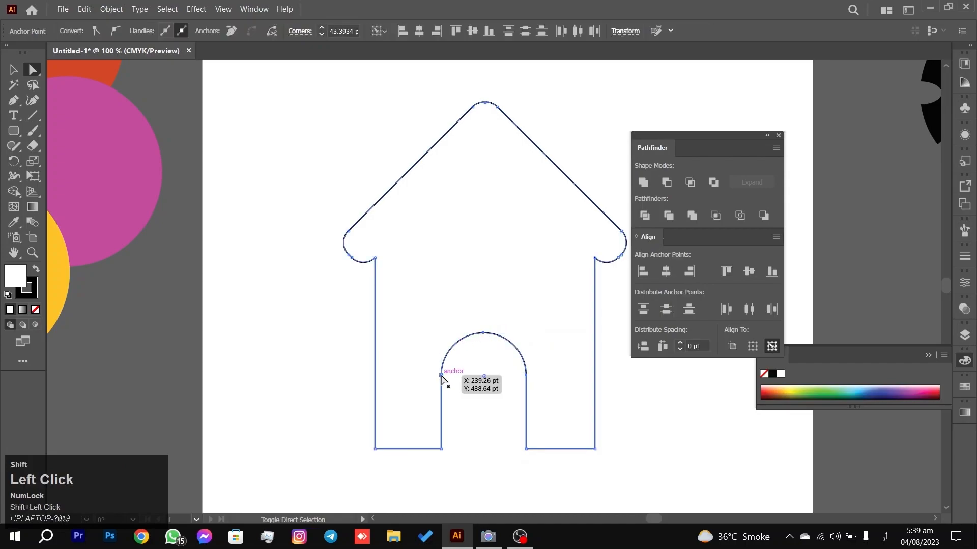
{"action": "key", "text": "Return"}
{"action": "key", "text": "Up"}
{"action": "key", "text": "Up"}
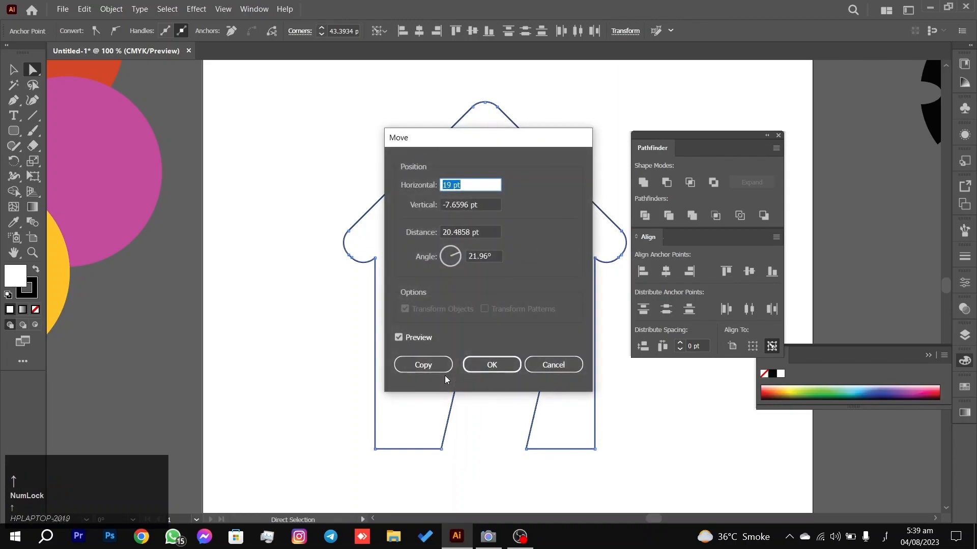
{"action": "left_click", "coordinate": [559, 365]}
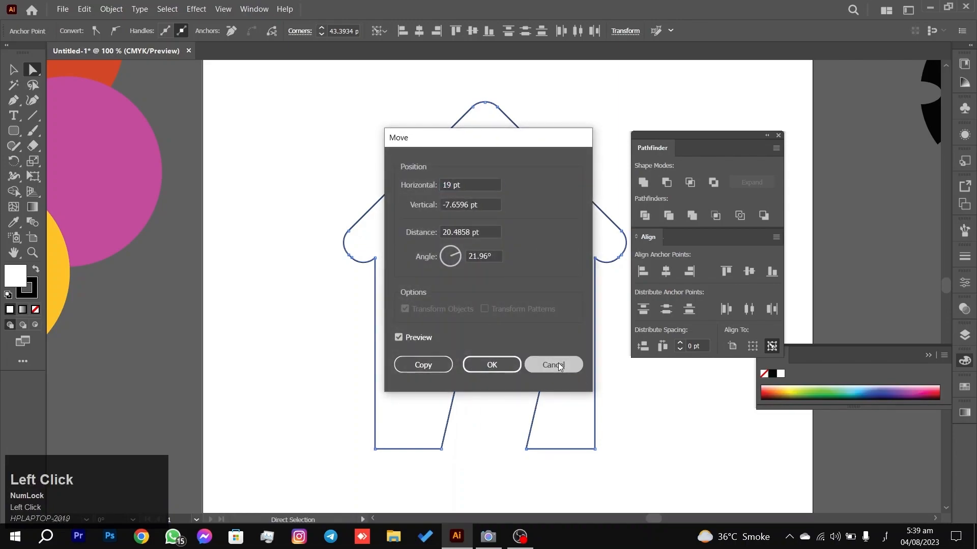
{"action": "key", "text": "Return"}
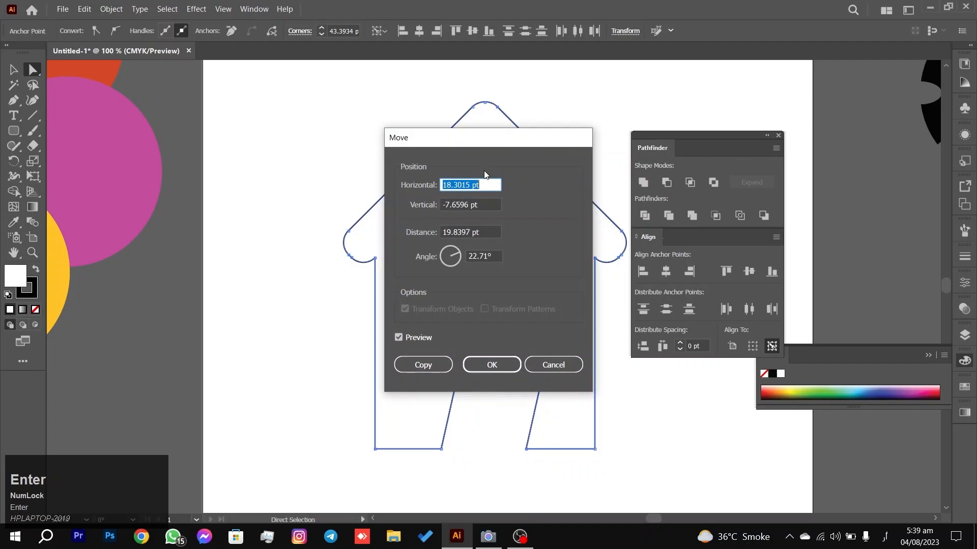
{"action": "left_click_drag", "start_coordinate": [485, 181], "coordinate": [452, 178]}
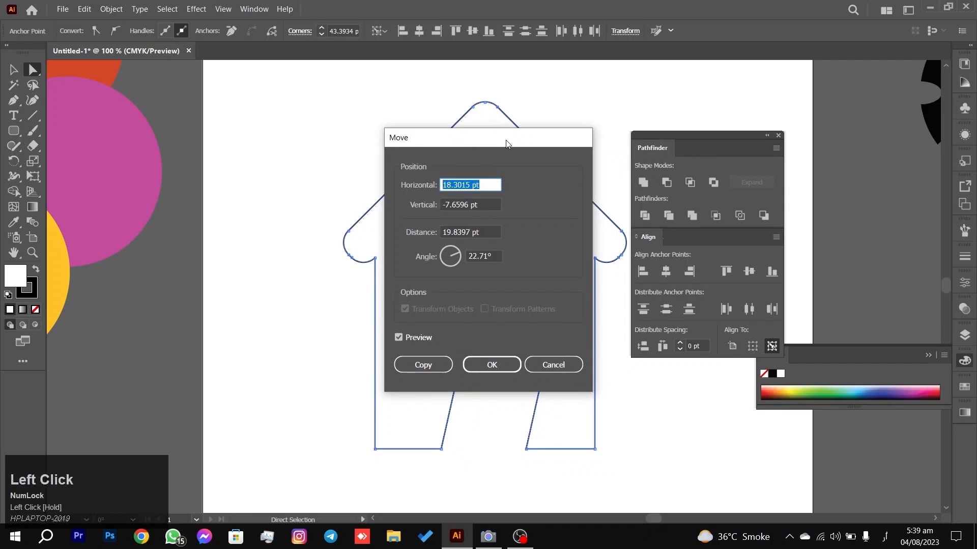
{"action": "left_click_drag", "start_coordinate": [505, 144], "coordinate": [778, 191]}
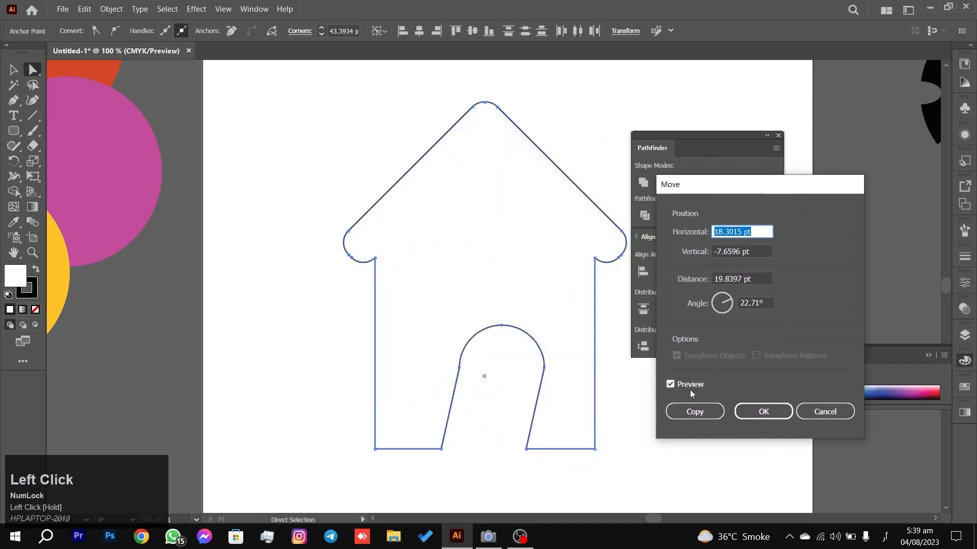
{"action": "left_click_drag", "start_coordinate": [757, 301], "coordinate": [688, 307]}
{"action": "type", "text": "0"}
{"action": "left_click", "coordinate": [756, 275]}
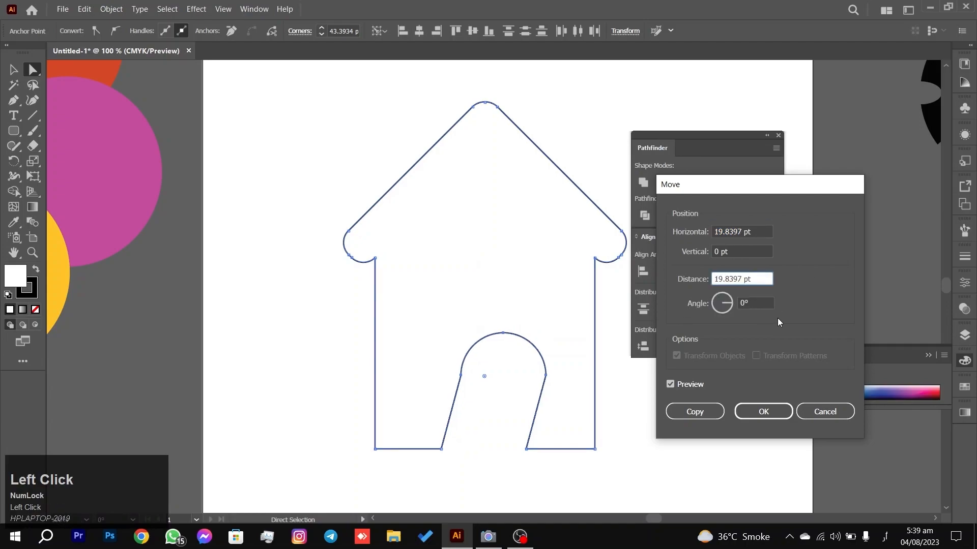
{"action": "left_click_drag", "start_coordinate": [761, 301], "coordinate": [726, 300]}
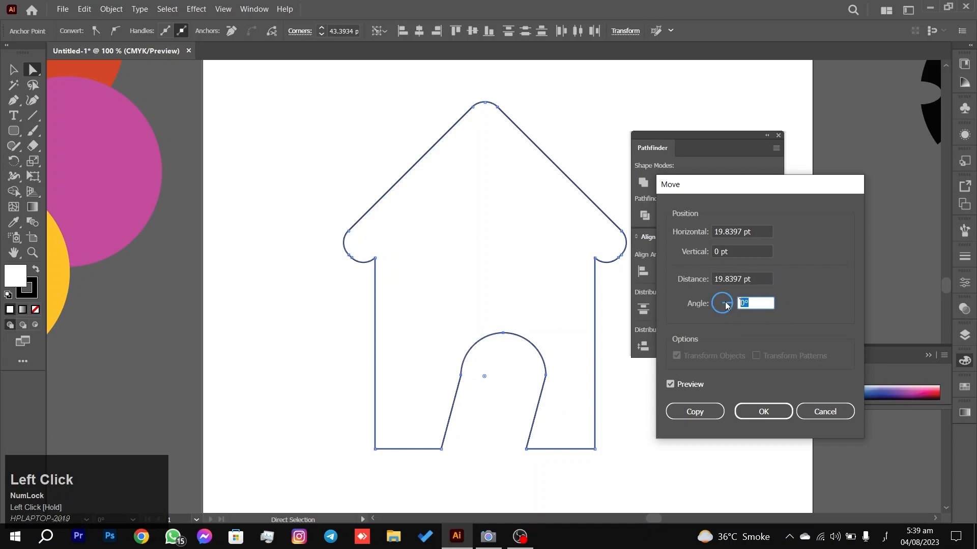
{"action": "left_click", "coordinate": [758, 275]}
{"action": "left_click_drag", "start_coordinate": [757, 254], "coordinate": [701, 254]}
{"action": "left_click_drag", "start_coordinate": [738, 228], "coordinate": [685, 224]}
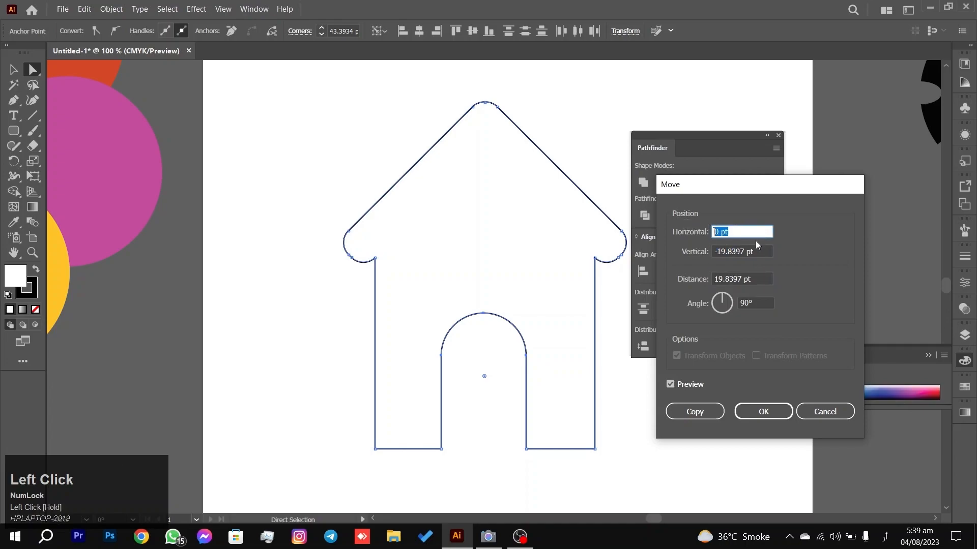
{"action": "key", "text": "Up"}
{"action": "key", "text": "Up"}
{"action": "key", "text": "Up"}
{"action": "key", "text": "Up"}
{"action": "key", "text": "Up"}
{"action": "key", "text": "Up"}
{"action": "key", "text": "Up"}
{"action": "key", "text": "Up"}
{"action": "key", "text": "Up"}
{"action": "key", "text": "Up"}
{"action": "key", "text": "Up"}
{"action": "key", "text": "Up"}
{"action": "key", "text": "Up"}
{"action": "key", "text": "Up"}
{"action": "key", "text": "Up"}
{"action": "key", "text": "Up"}
{"action": "key", "text": "Up"}
{"action": "key", "text": "Up"}
{"action": "key", "text": "Up"}
{"action": "key", "text": "Up"}
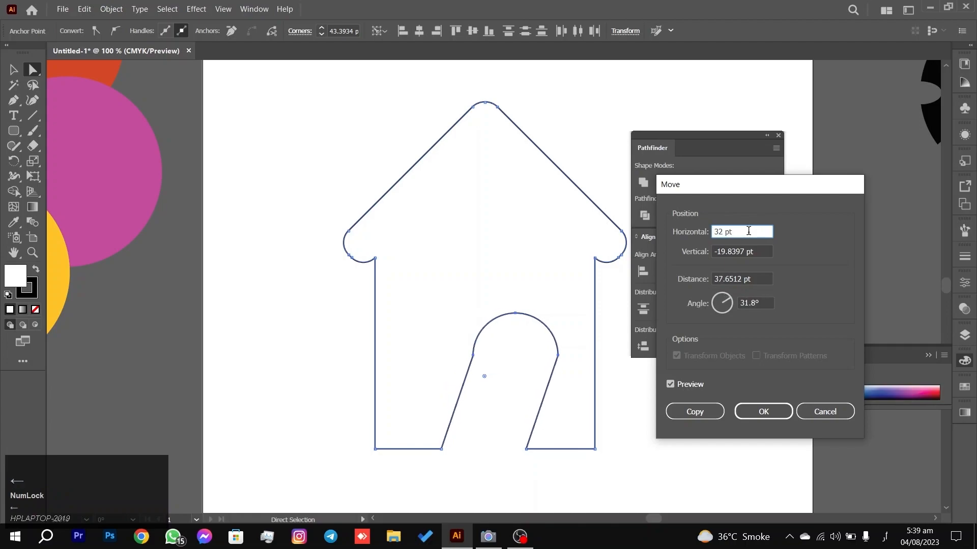
{"action": "left_click", "coordinate": [749, 231]}
{"action": "left_click", "coordinate": [826, 411]}
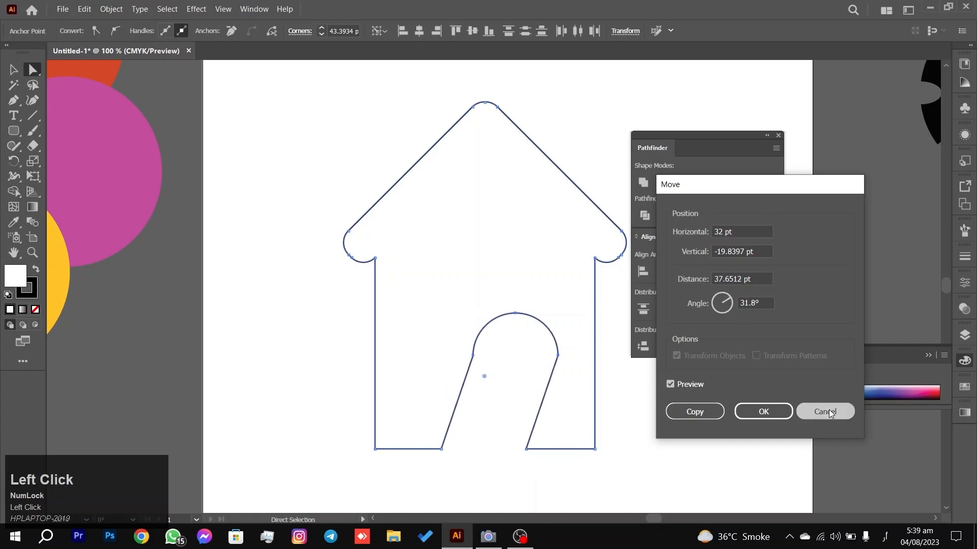
{"action": "left_click", "coordinate": [770, 344]}
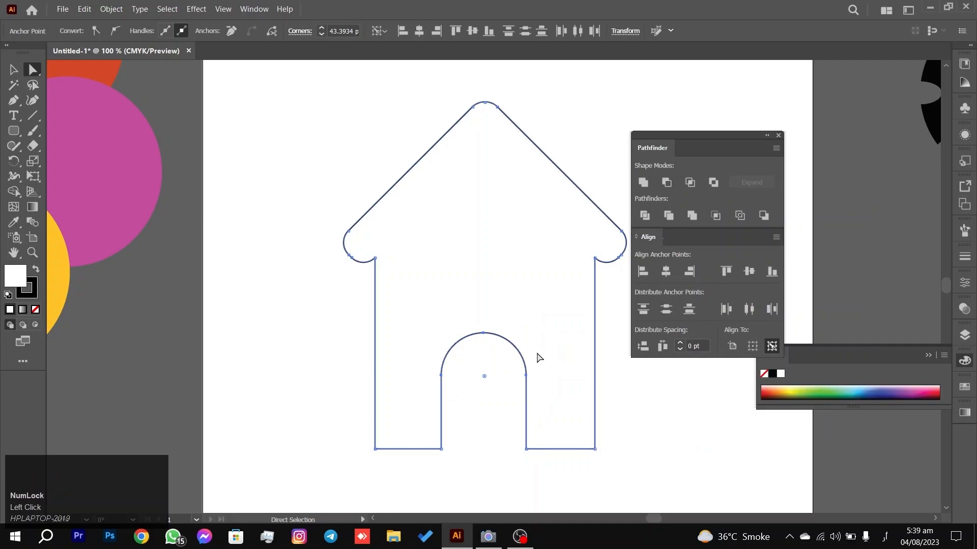
Nudge the selected arch points straight up to make the house's door opening taller, and deselect the shape.
{"action": "key", "text": "Up"}
{"action": "key", "text": "Up"}
{"action": "key", "text": "Up"}
{"action": "key", "text": "Up"}
{"action": "key", "text": "Up"}
{"action": "key", "text": "Up"}
{"action": "key", "text": "Up"}
{"action": "key", "text": "Up"}
{"action": "key", "text": "Up"}
{"action": "key", "text": "Up"}
{"action": "key", "text": "Up"}
{"action": "key", "text": "Up"}
{"action": "key", "text": "Up"}
{"action": "key", "text": "Up"}
{"action": "key", "text": "Up"}
{"action": "key", "text": "Up"}
{"action": "key", "text": "Up"}
{"action": "key", "text": "Up"}
{"action": "key", "text": "Up"}
{"action": "key", "text": "Up"}
{"action": "key", "text": "Up"}
{"action": "key", "text": "Up"}
{"action": "key", "text": "Up"}
{"action": "key", "text": "Up"}
{"action": "key", "text": "Up"}
{"action": "key", "text": "Up"}
{"action": "key", "text": "Up"}
{"action": "key", "text": "Up"}
{"action": "key", "text": "Up"}
{"action": "key", "text": "Up"}
{"action": "key", "text": "Up"}
{"action": "key", "text": "Up"}
{"action": "key", "text": "Up"}
{"action": "key", "text": "Up"}
{"action": "key", "text": "Up"}
{"action": "key", "text": "Up"}
{"action": "key", "text": "Up"}
{"action": "key", "text": "Up"}
{"action": "key", "text": "Up"}
{"action": "left_click", "coordinate": [625, 421]}
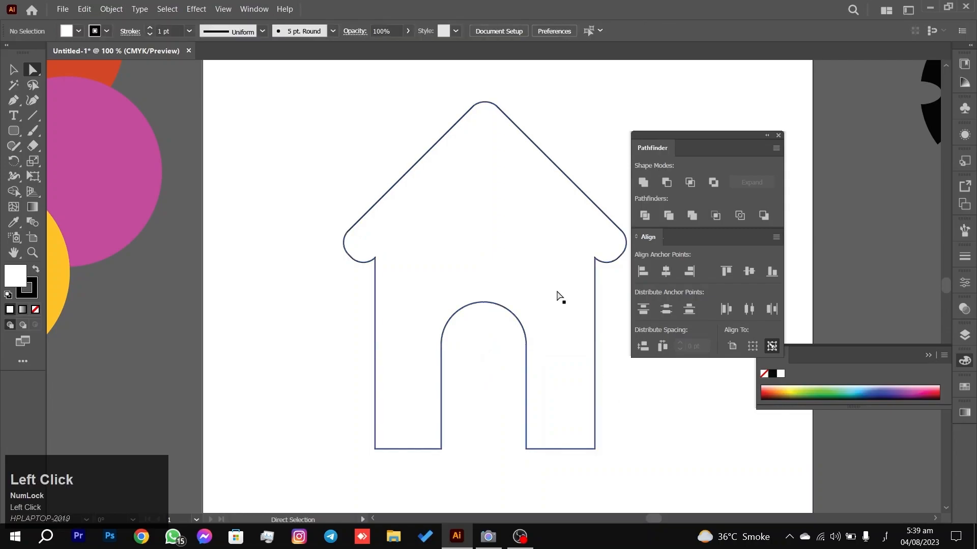
Swap the house icon's fill and stroke to make it solid black, remove its stroke, and deselect it.
{"action": "scroll", "coordinate": [560, 298], "scroll_direction": "down", "scroll_amount": 1, "text": "alt"}
{"action": "left_click", "coordinate": [13, 69]}
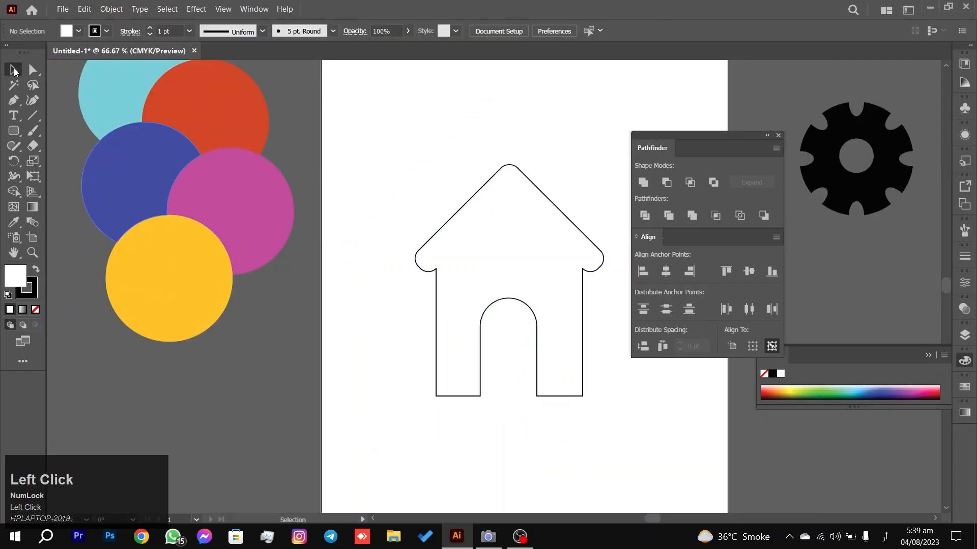
{"action": "left_click_drag", "start_coordinate": [508, 226], "coordinate": [482, 238]}
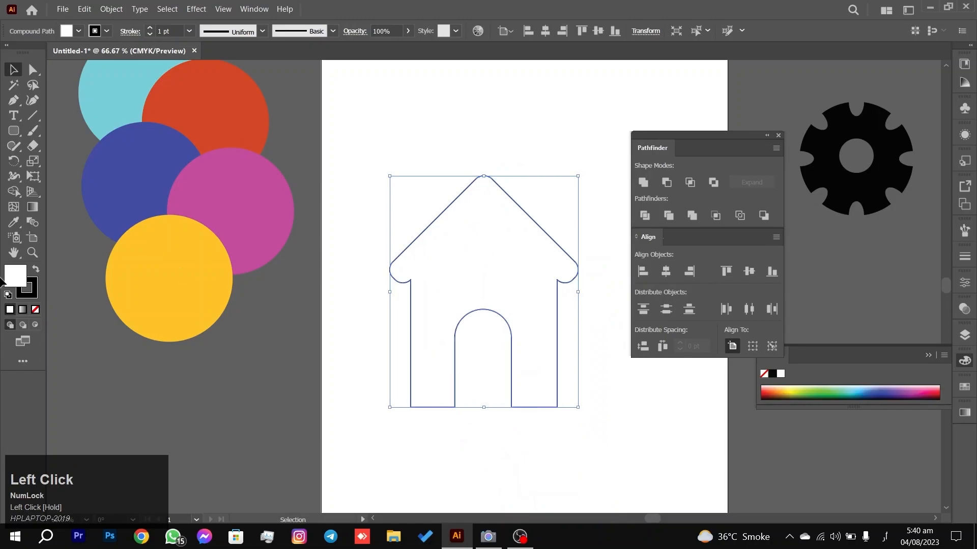
{"action": "left_click", "coordinate": [35, 271]}
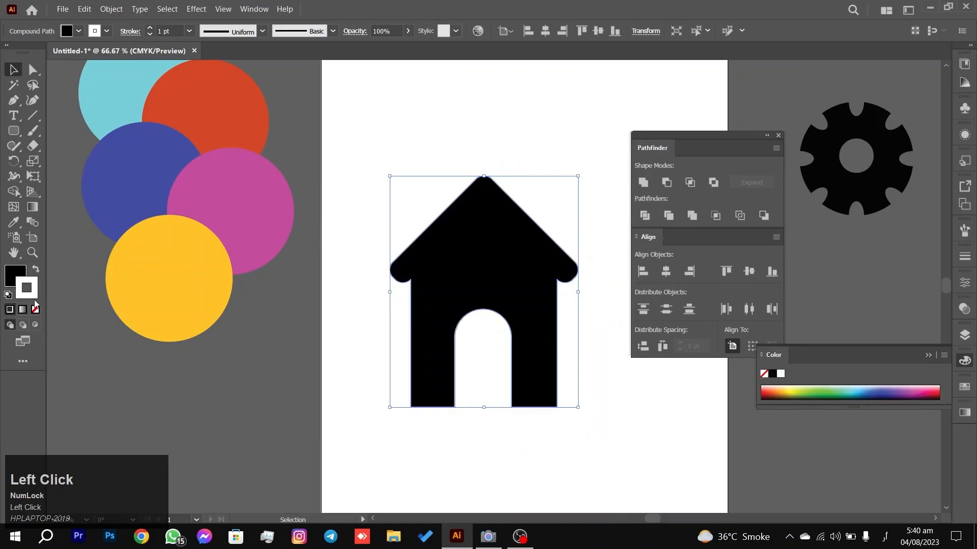
{"action": "left_click", "coordinate": [35, 310]}
{"action": "left_click", "coordinate": [611, 234]}
Move the house icon off the artboard to just below the black gear icon and deselect it.
{"action": "scroll", "coordinate": [611, 234], "scroll_direction": "down", "scroll_amount": 3}
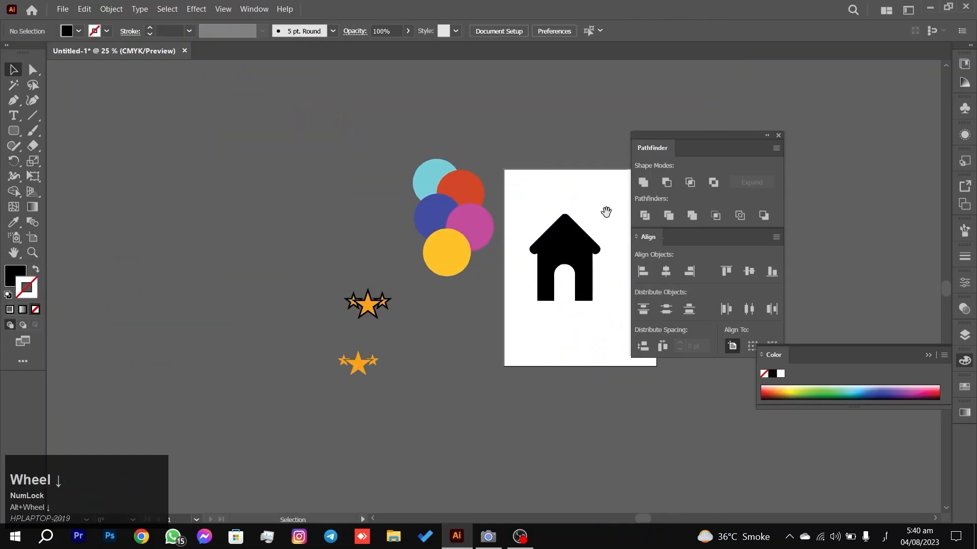
{"action": "left_click_drag", "start_coordinate": [580, 218], "coordinate": [327, 212]}
{"action": "left_click_drag", "start_coordinate": [336, 251], "coordinate": [458, 263]}
{"action": "left_click", "coordinate": [526, 223]}
Draw a black circle in the upper middle of the empty artboard with the Ellipse tool and deselect it.
{"action": "scroll", "coordinate": [295, 218], "scroll_direction": "up", "scroll_amount": 2, "text": "alt"}
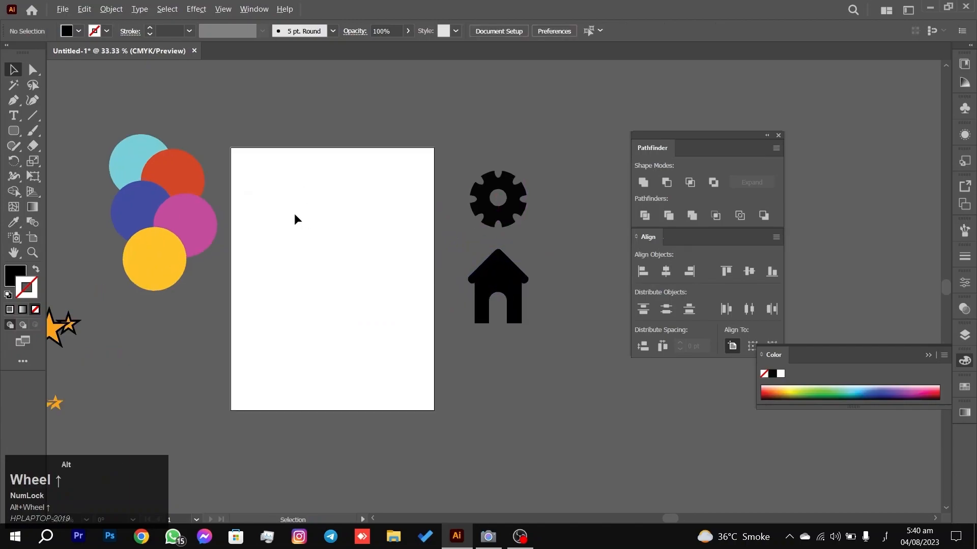
{"action": "left_click_drag", "start_coordinate": [312, 216], "coordinate": [404, 178]}
{"action": "scroll", "coordinate": [386, 203], "scroll_direction": "up", "scroll_amount": 1}
{"action": "right_click", "coordinate": [14, 134]}
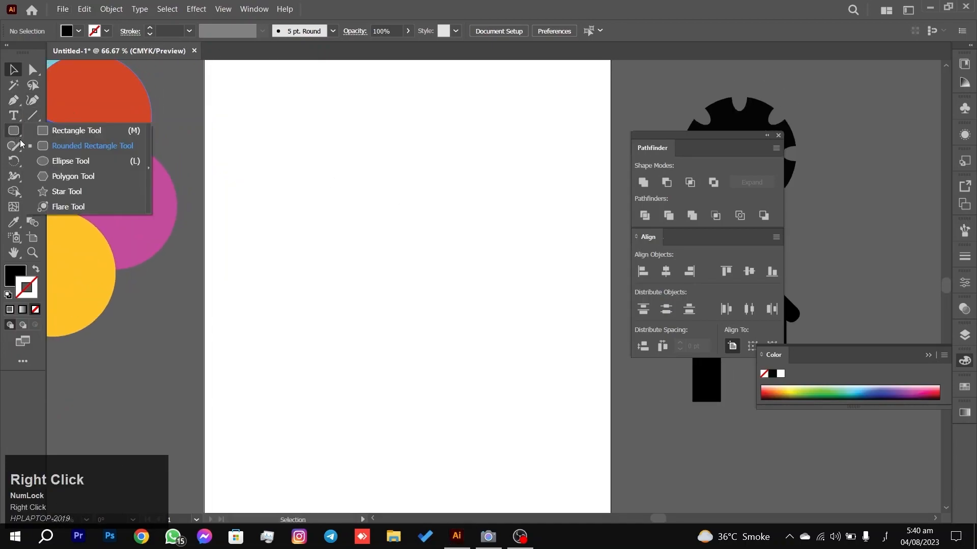
{"action": "left_click", "coordinate": [76, 160]}
{"action": "left_click_drag", "start_coordinate": [337, 158], "coordinate": [484, 309]}
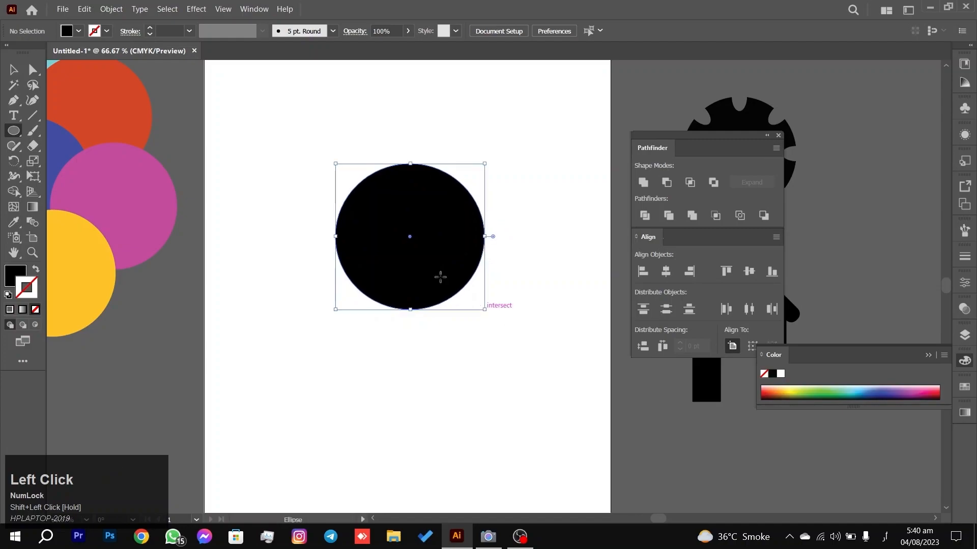
{"action": "left_click", "coordinate": [14, 69]}
{"action": "left_click", "coordinate": [214, 91]}
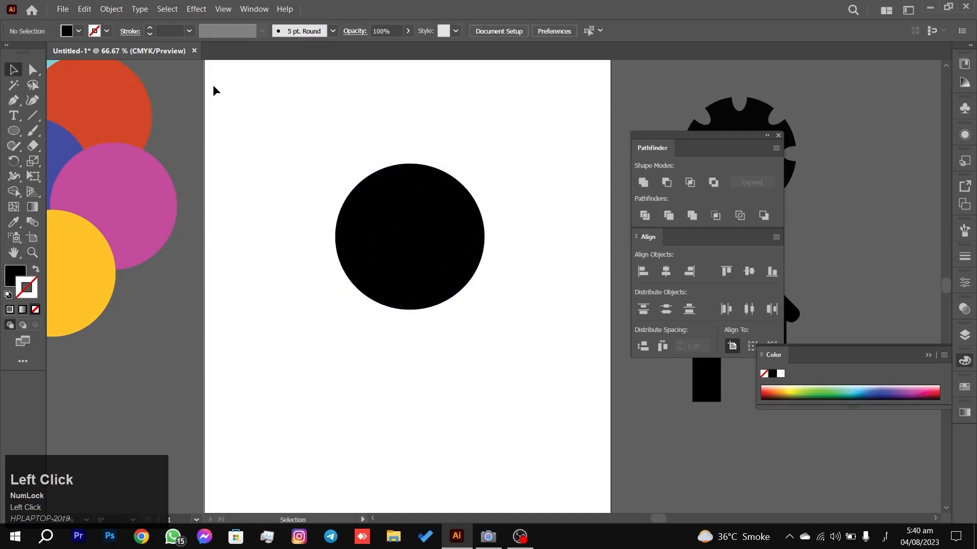
Draw a curved, pointed speech-bubble tail at the circle's lower-left edge with the Pen tool, and shift it slightly down.
{"action": "left_click", "coordinate": [14, 100]}
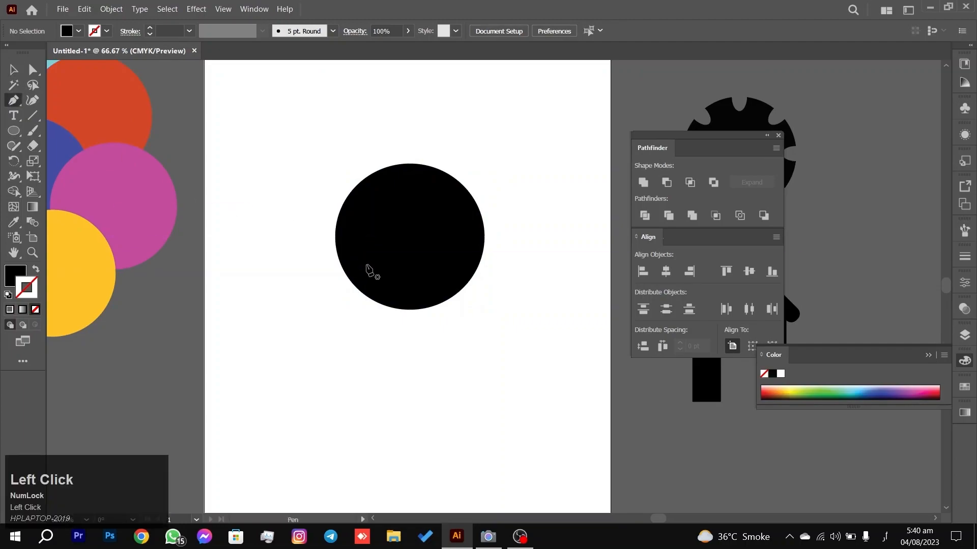
{"action": "left_click", "coordinate": [350, 259]}
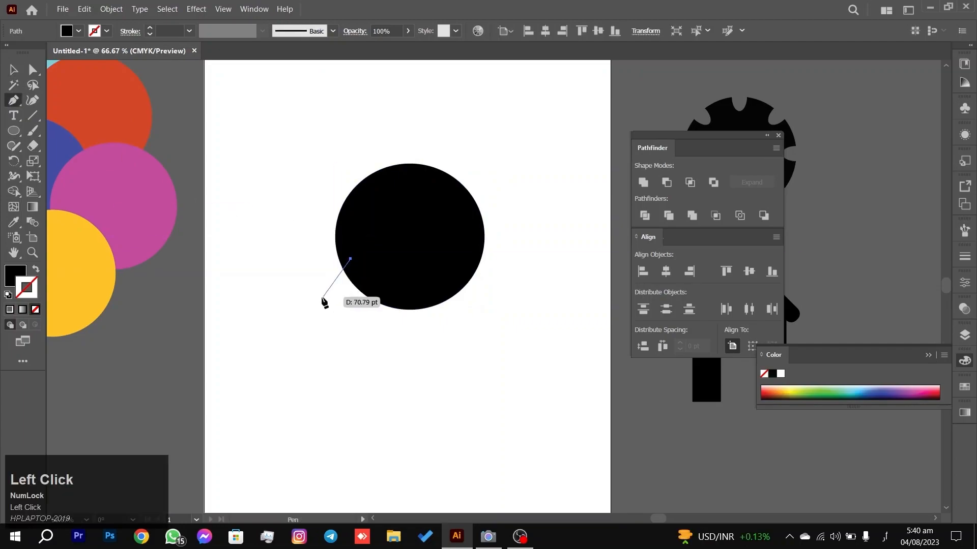
{"action": "left_click_drag", "start_coordinate": [296, 307], "coordinate": [289, 307]}
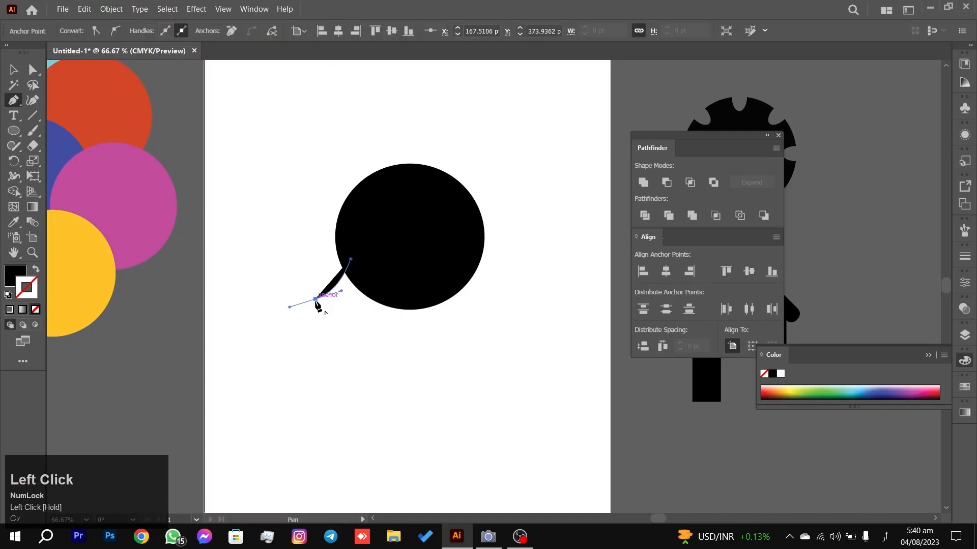
{"action": "left_click_drag", "start_coordinate": [372, 280], "coordinate": [370, 268]}
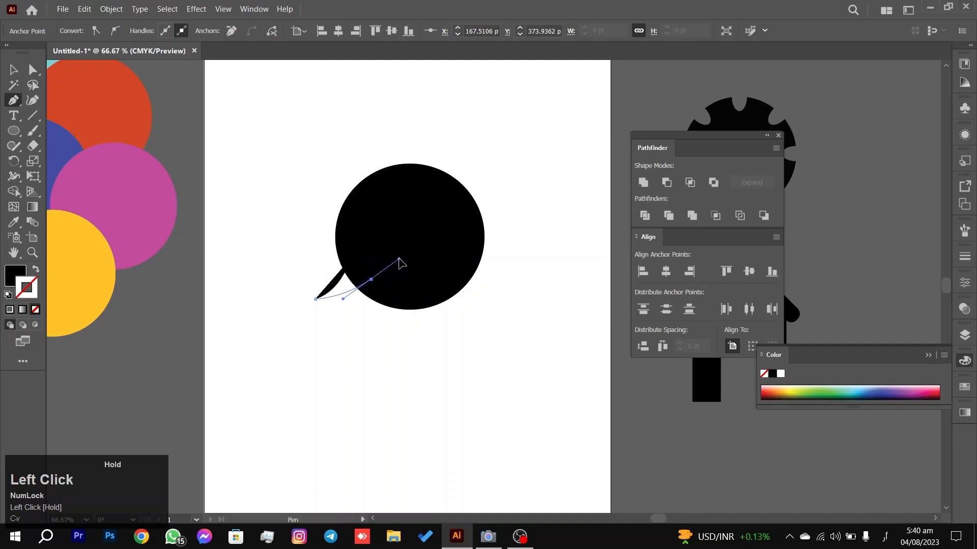
{"action": "left_click_drag", "start_coordinate": [409, 267], "coordinate": [410, 266]}
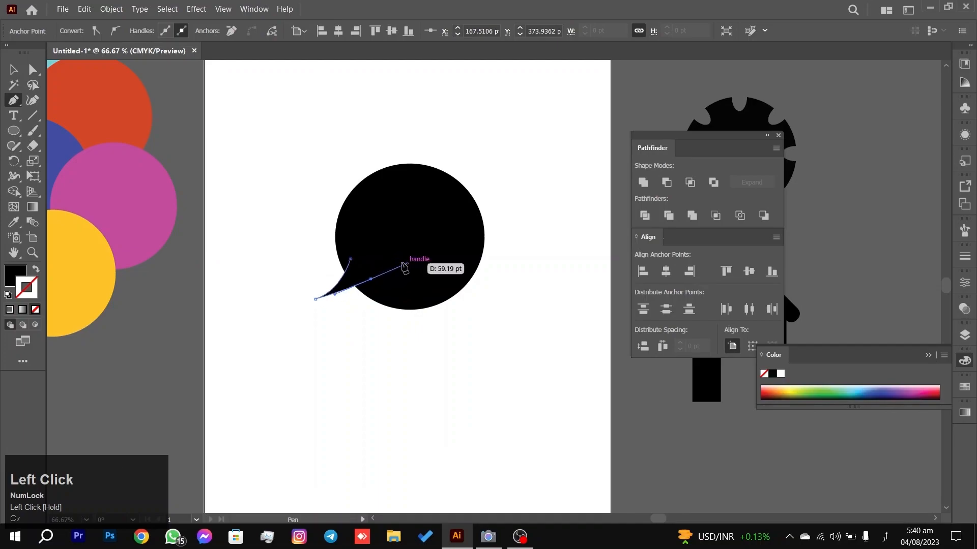
{"action": "left_click_drag", "start_coordinate": [350, 260], "coordinate": [3, 47]}
{"action": "left_click", "coordinate": [20, 69]}
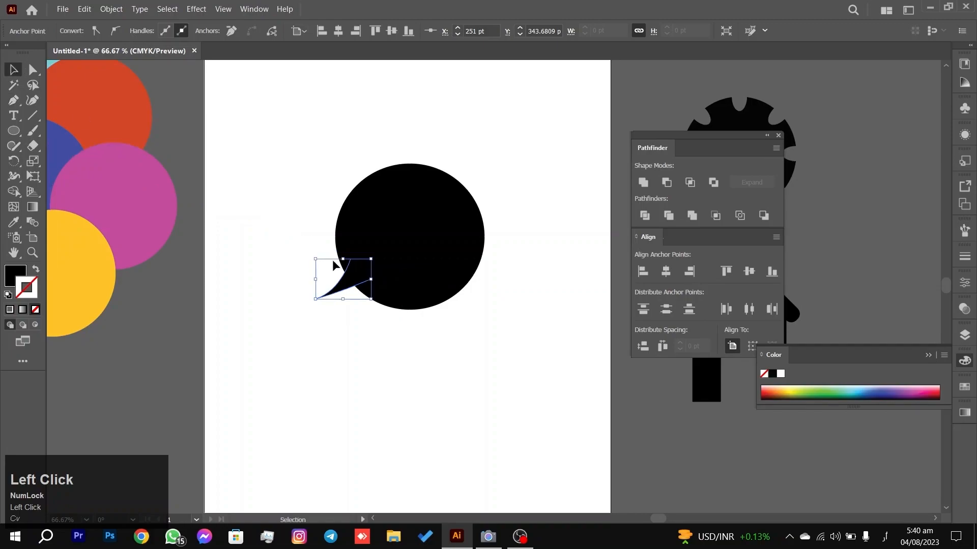
{"action": "left_click_drag", "start_coordinate": [347, 280], "coordinate": [350, 305]}
Unite the circle and the tail into one speech bubble with Pathfinder, and deselect it.
{"action": "left_click_drag", "start_coordinate": [252, 143], "coordinate": [502, 326]}
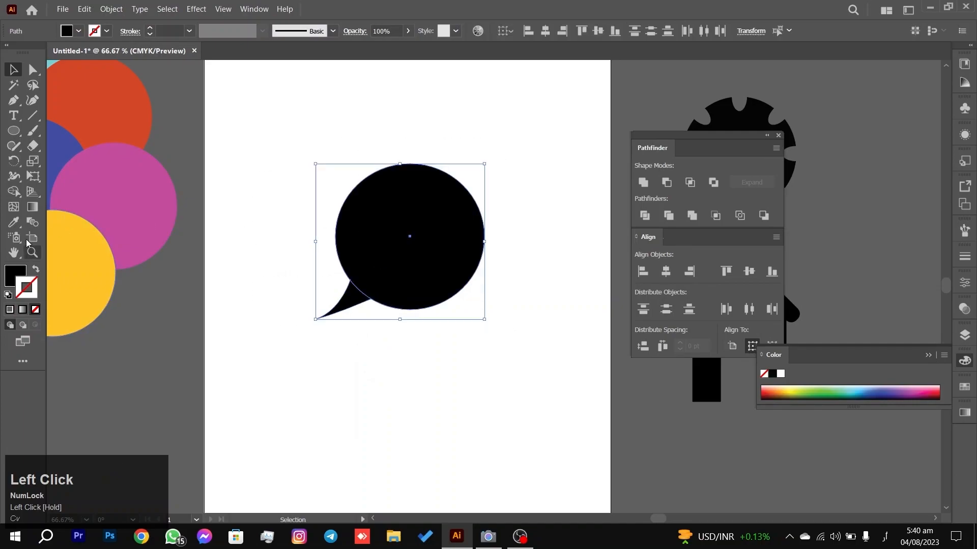
{"action": "left_click", "coordinate": [644, 182]}
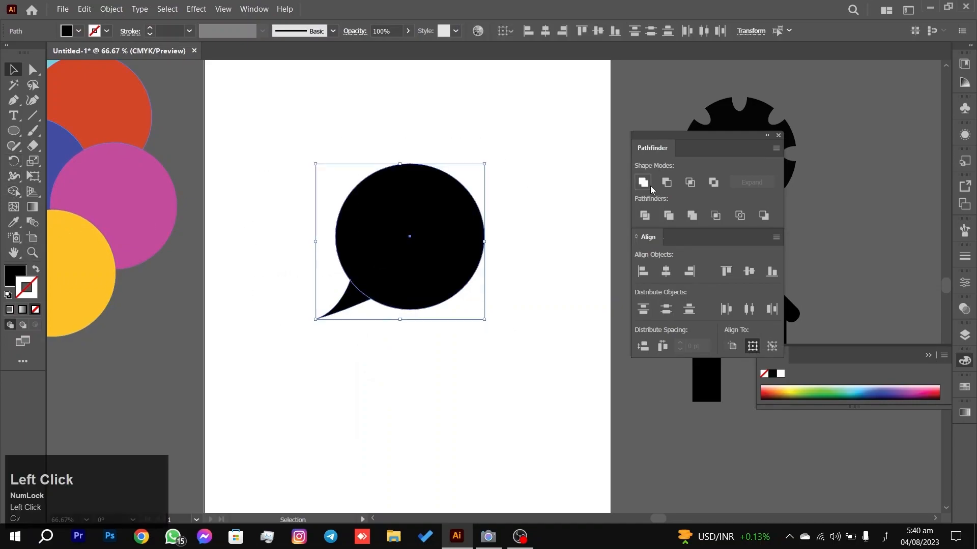
{"action": "left_click", "coordinate": [555, 88]}
Nudge the bottom anchor point of the speech bubble's circle slightly up with the Direct Selection tool, and deselect.
{"action": "left_click", "coordinate": [427, 244]}
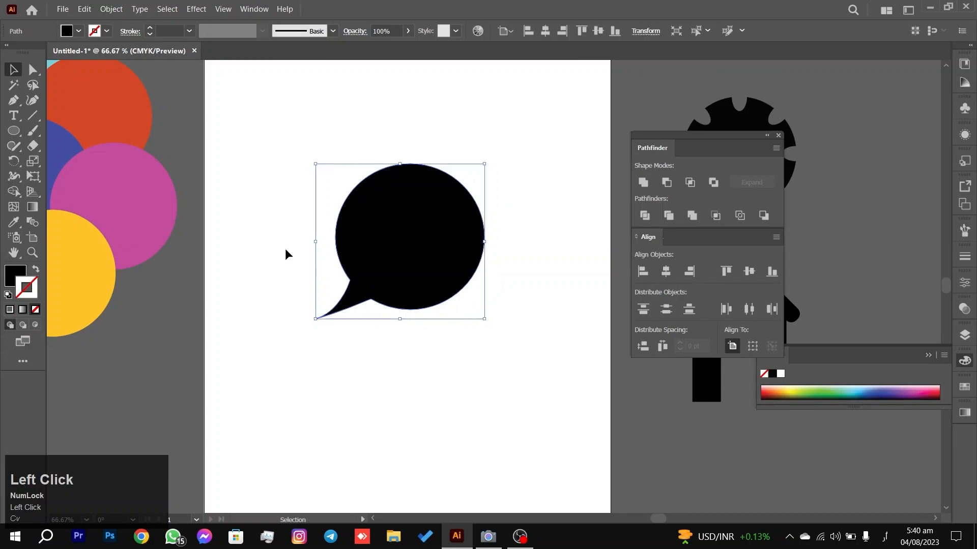
{"action": "left_click", "coordinate": [33, 76]}
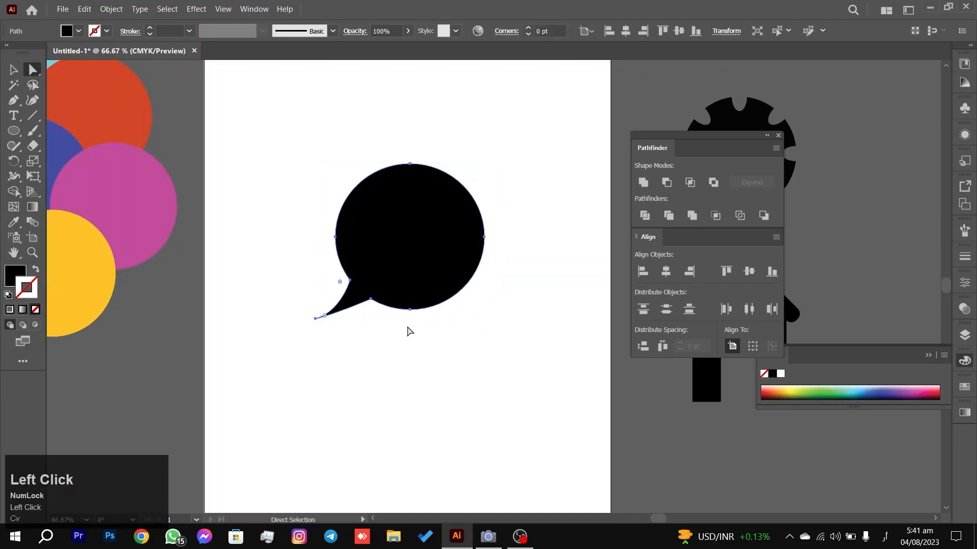
{"action": "left_click_drag", "start_coordinate": [418, 298], "coordinate": [420, 299]}
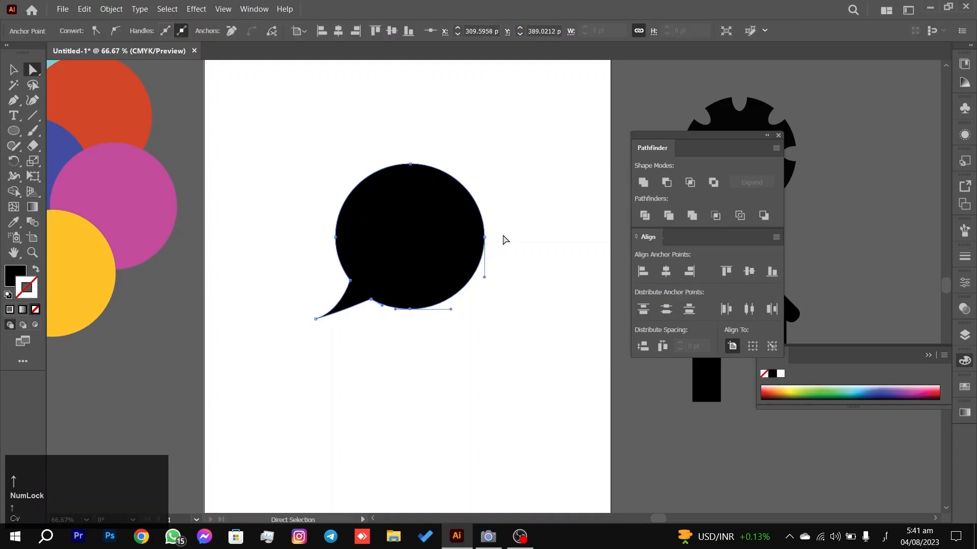
{"action": "left_click", "coordinate": [483, 283]}
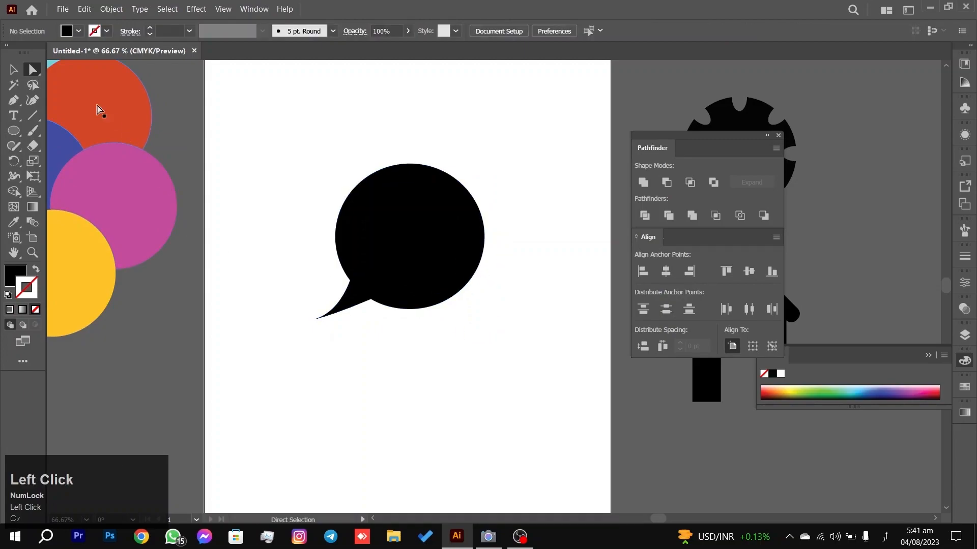
Reflect a copy of the speech bubble left to right, and place it overlapping the original's lower-right part.
{"action": "left_click", "coordinate": [13, 70]}
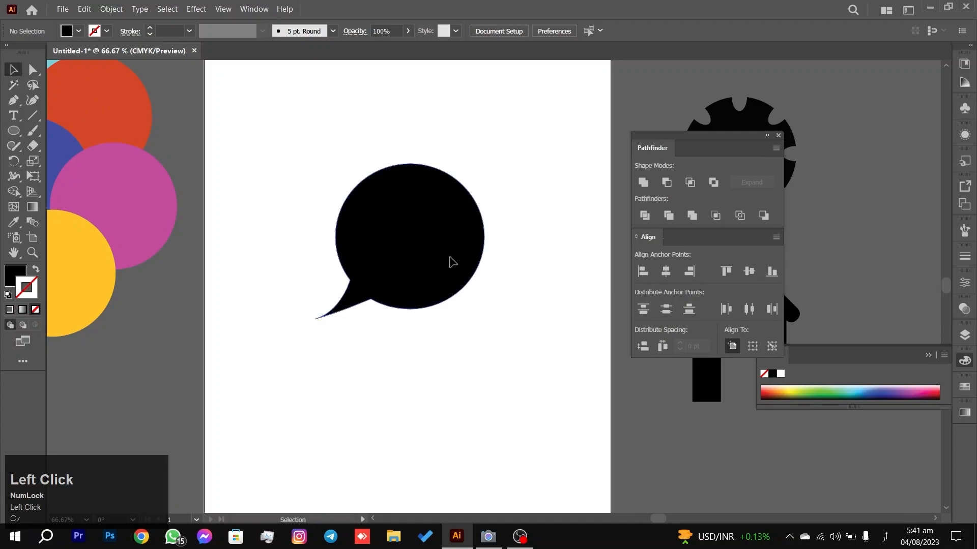
{"action": "left_click_drag", "start_coordinate": [452, 262], "coordinate": [424, 249]}
{"action": "right_click", "coordinate": [423, 249]}
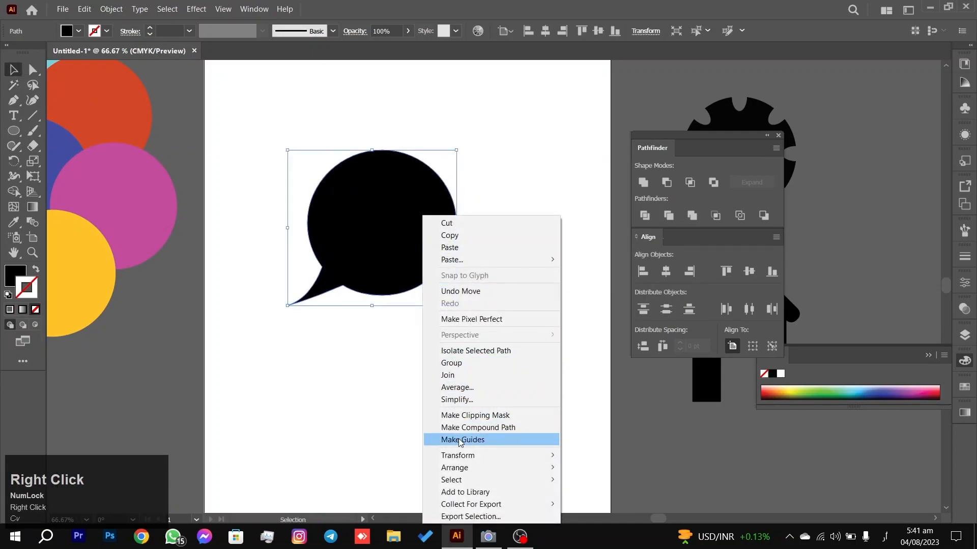
{"action": "mouse_move", "coordinate": [470, 456]}
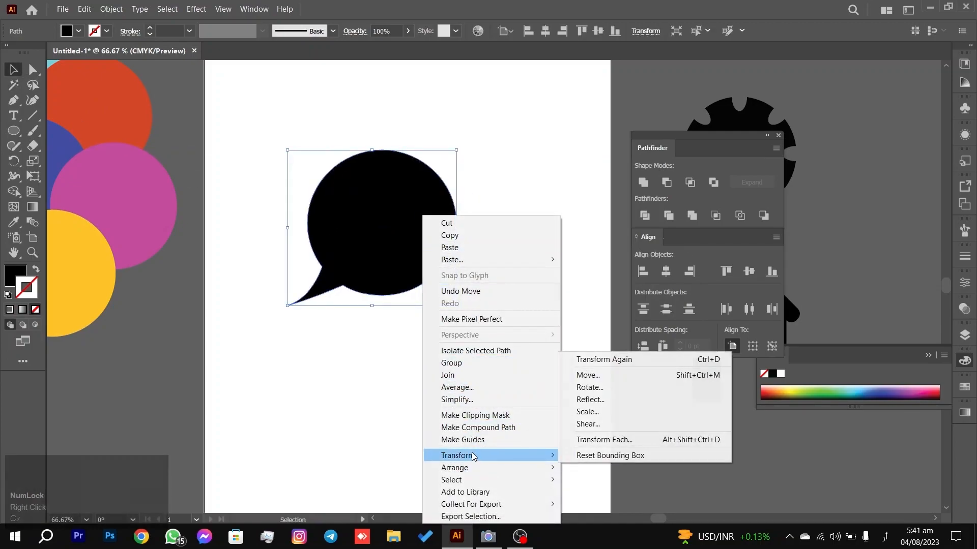
{"action": "left_click", "coordinate": [597, 400]}
{"action": "left_click", "coordinate": [585, 346]}
{"action": "left_click_drag", "start_coordinate": [387, 203], "coordinate": [469, 250]}
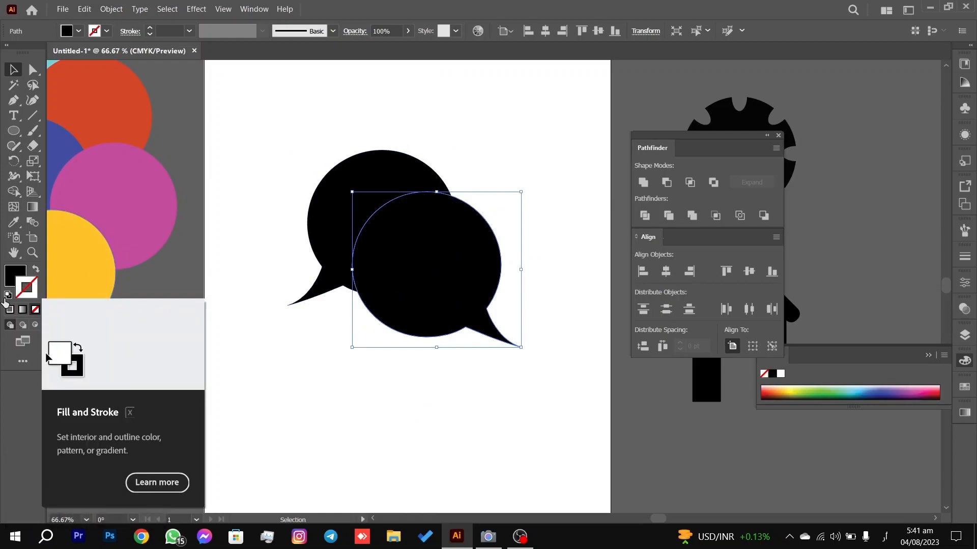
Give the front speech bubble a white stroke with a weight of 10 pt, and deselect it.
{"action": "left_click", "coordinate": [15, 312]}
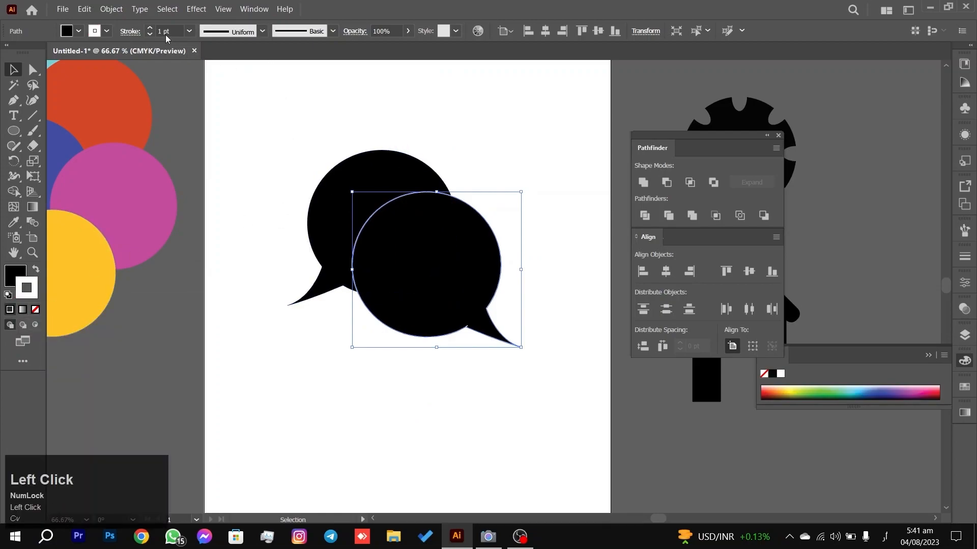
{"action": "left_click", "coordinate": [151, 31]}
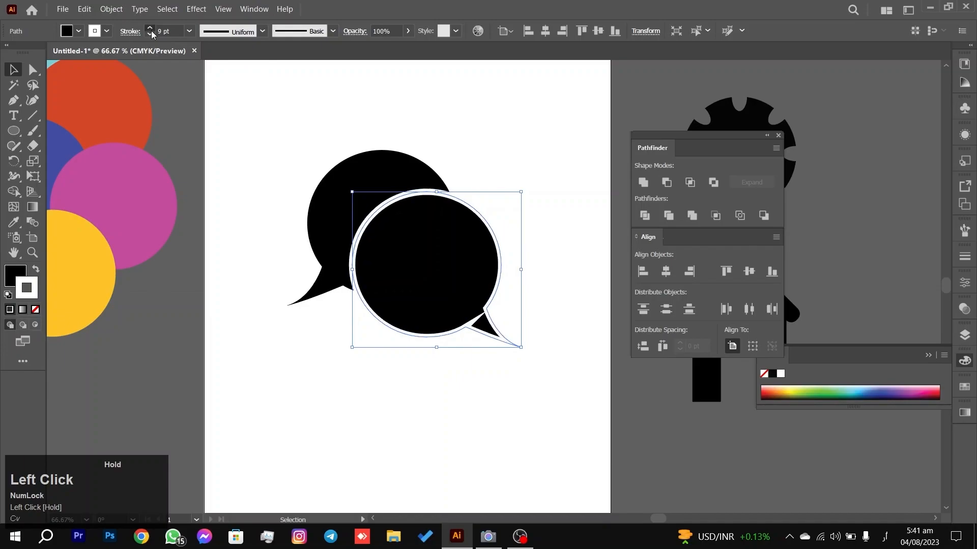
{"action": "left_click", "coordinate": [249, 122]}
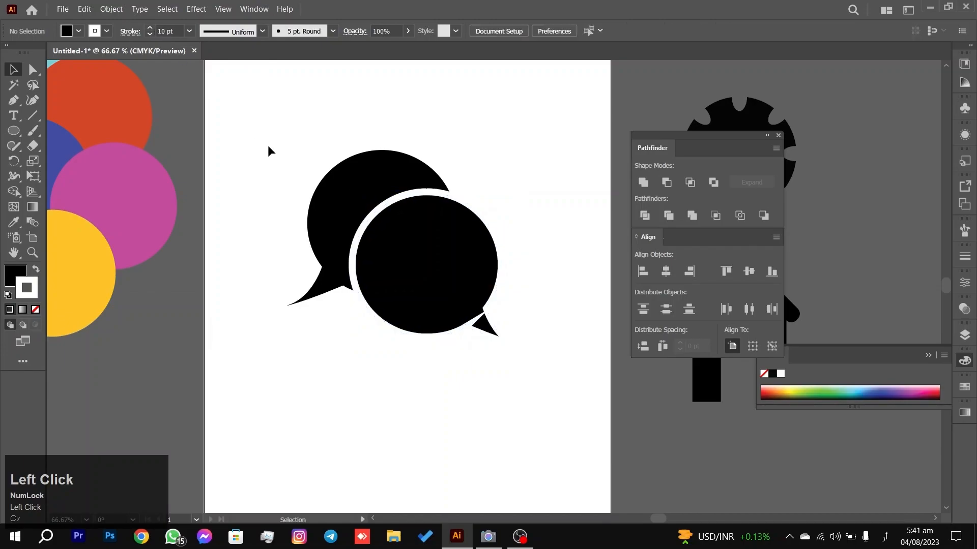
Remove the tiny notch where the front bubble's tail meets the circle's underside by moving its stray anchor point with the Direct Selection tool.
{"action": "left_click", "coordinate": [481, 330]}
{"action": "scroll", "coordinate": [489, 315], "scroll_direction": "up", "scroll_amount": 8, "text": "alt"}
{"action": "scroll", "coordinate": [485, 318], "scroll_direction": "down", "scroll_amount": 6, "text": "alt"}
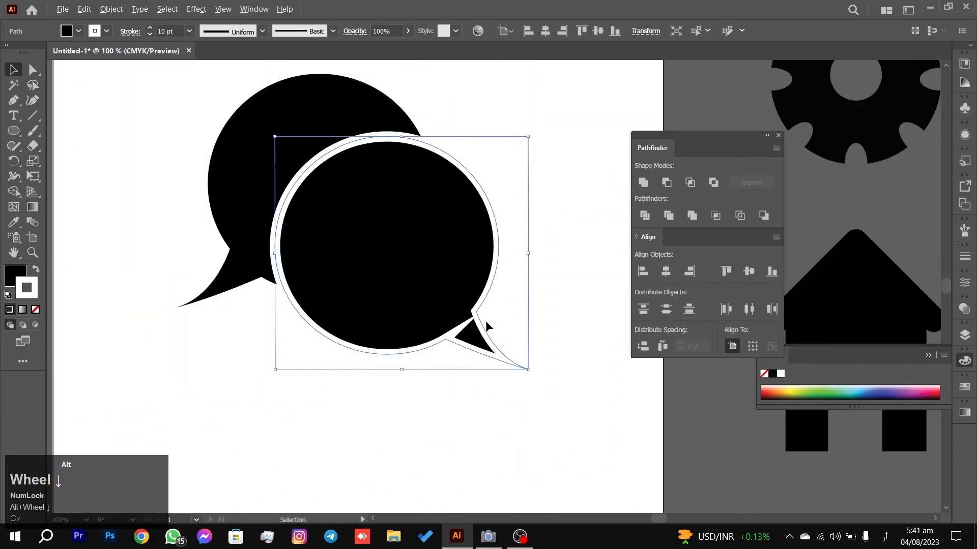
{"action": "scroll", "coordinate": [485, 320], "scroll_direction": "up", "scroll_amount": 7, "text": "alt"}
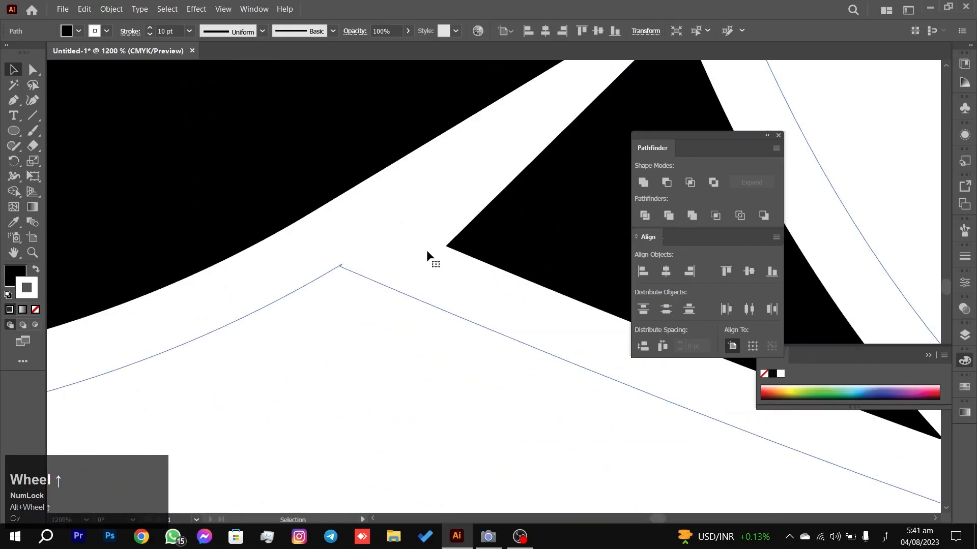
{"action": "scroll", "coordinate": [345, 276], "scroll_direction": "up", "scroll_amount": 6, "text": "alt"}
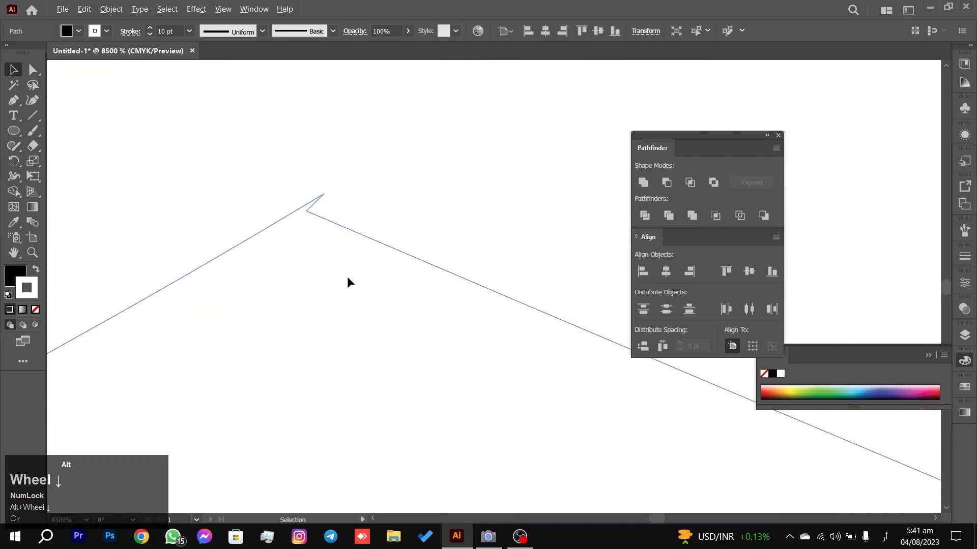
{"action": "scroll", "coordinate": [347, 276], "scroll_direction": "down", "scroll_amount": 3, "text": "alt"}
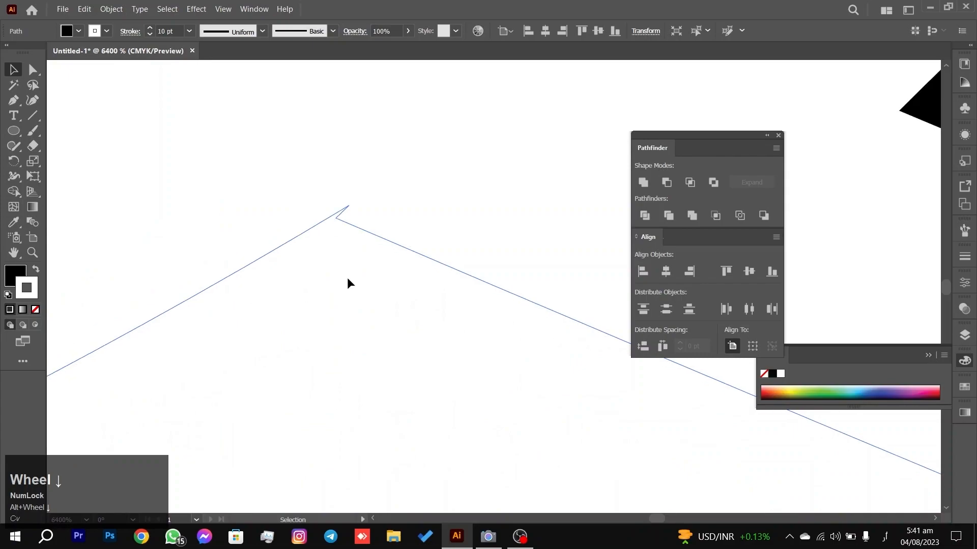
{"action": "left_click_drag", "start_coordinate": [347, 276], "coordinate": [395, 279]}
{"action": "left_click", "coordinate": [33, 71]}
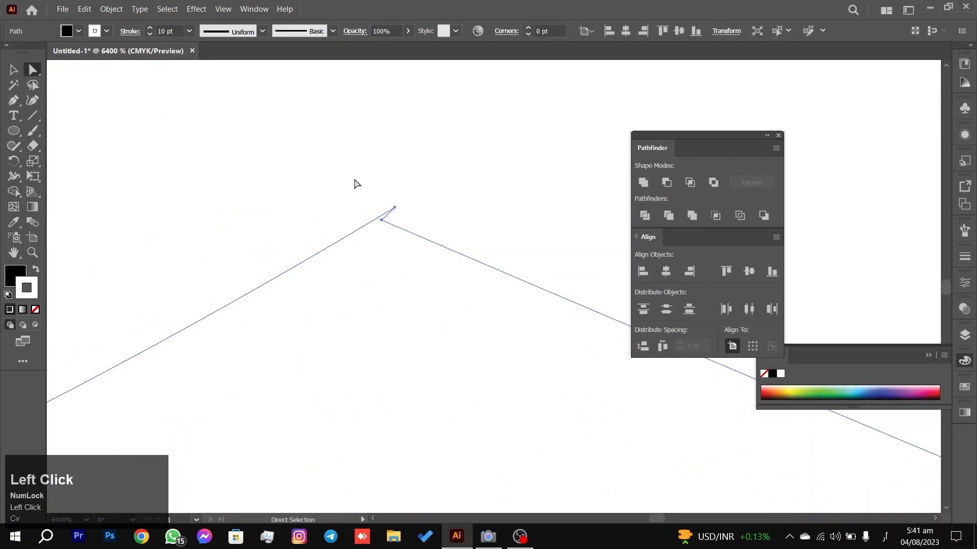
{"action": "left_click_drag", "start_coordinate": [393, 207], "coordinate": [375, 226]}
{"action": "left_click", "coordinate": [407, 277]}
{"action": "scroll", "coordinate": [407, 276], "scroll_direction": "down", "scroll_amount": 3, "text": "alt"}
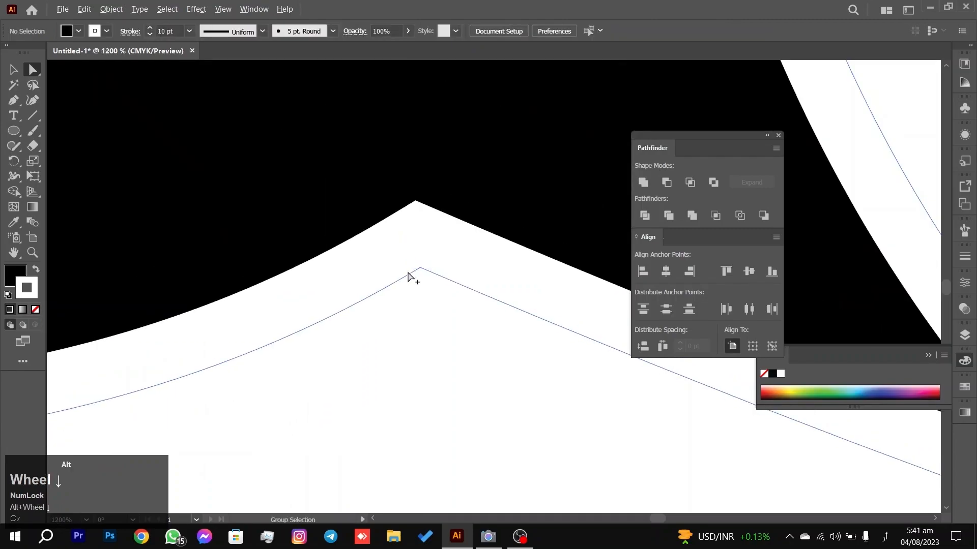
{"action": "scroll", "coordinate": [410, 276], "scroll_direction": "down", "scroll_amount": 6, "text": "alt"}
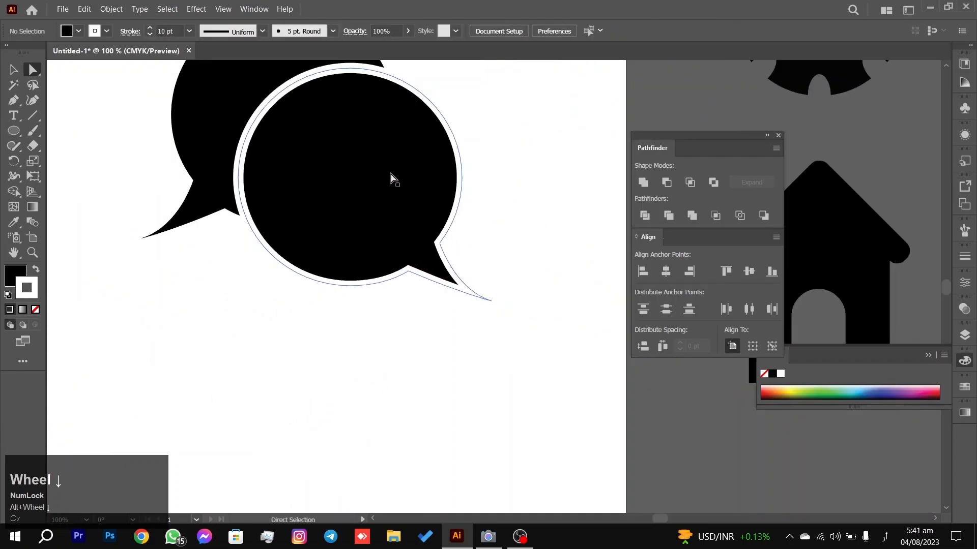
Select the front speech bubble, and hide and show its stroke again through its Appearance attributes.
{"action": "left_click", "coordinate": [13, 70]}
{"action": "left_click", "coordinate": [320, 186]}
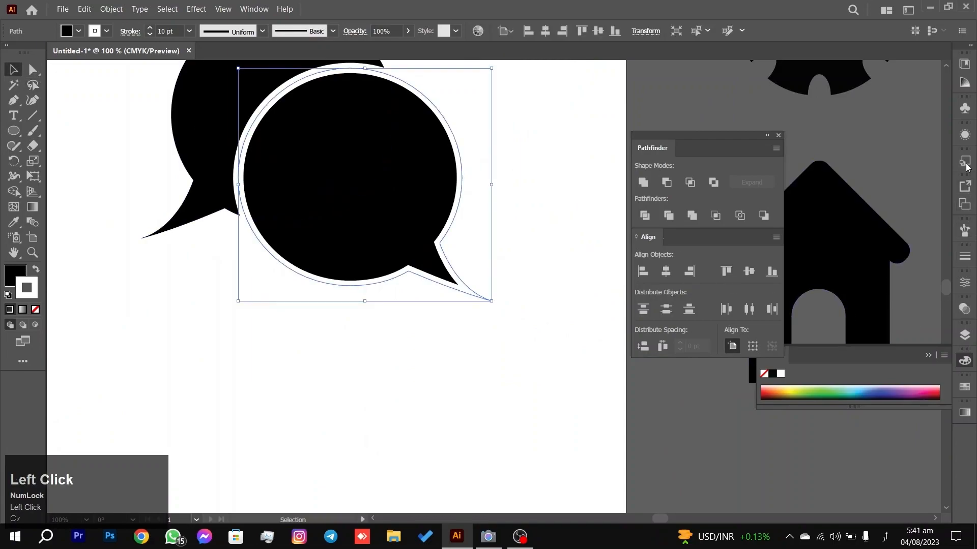
{"action": "left_click", "coordinate": [965, 135]}
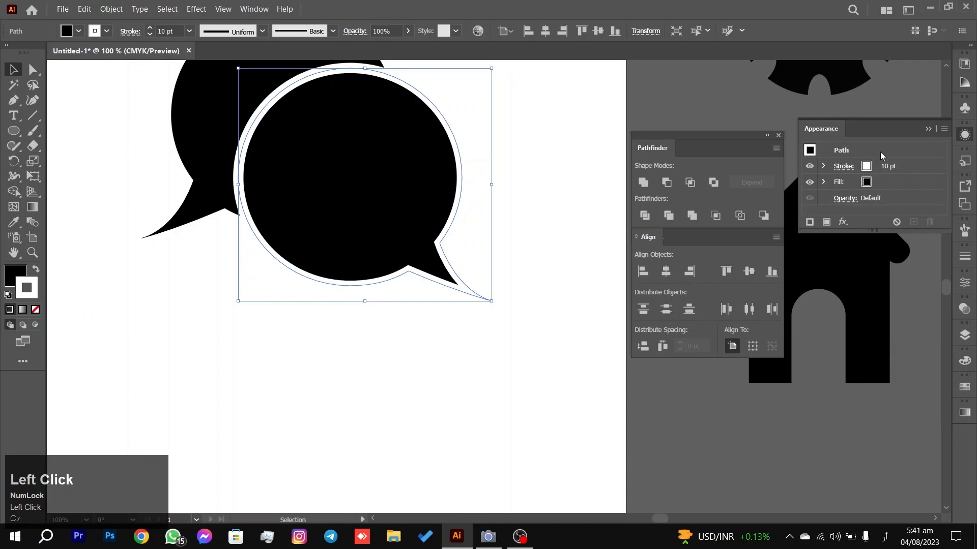
{"action": "left_click", "coordinate": [809, 167]}
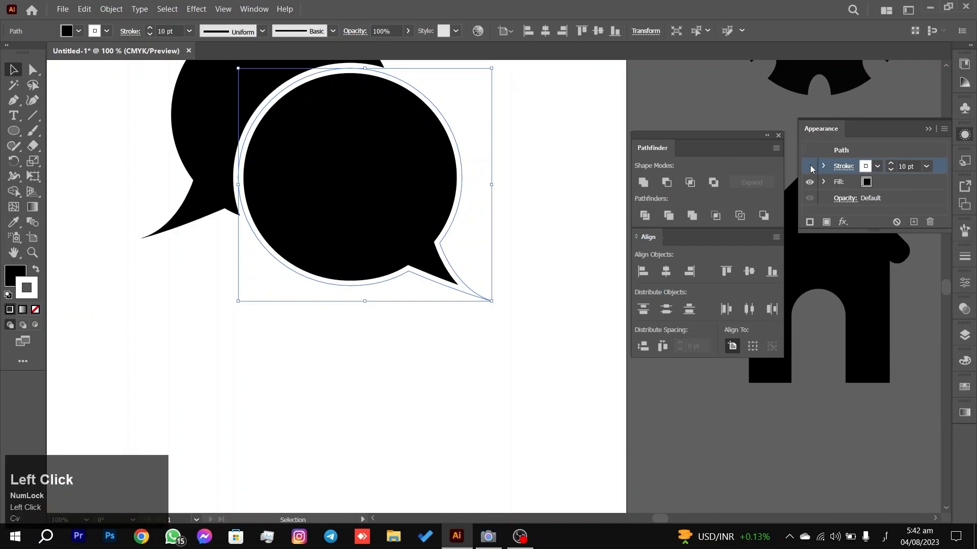
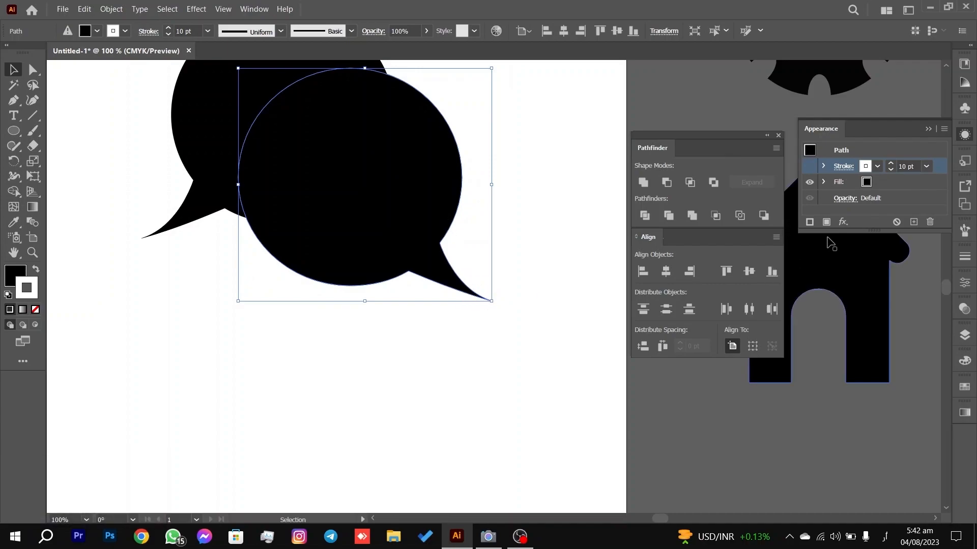
{"action": "left_click", "coordinate": [810, 166]}
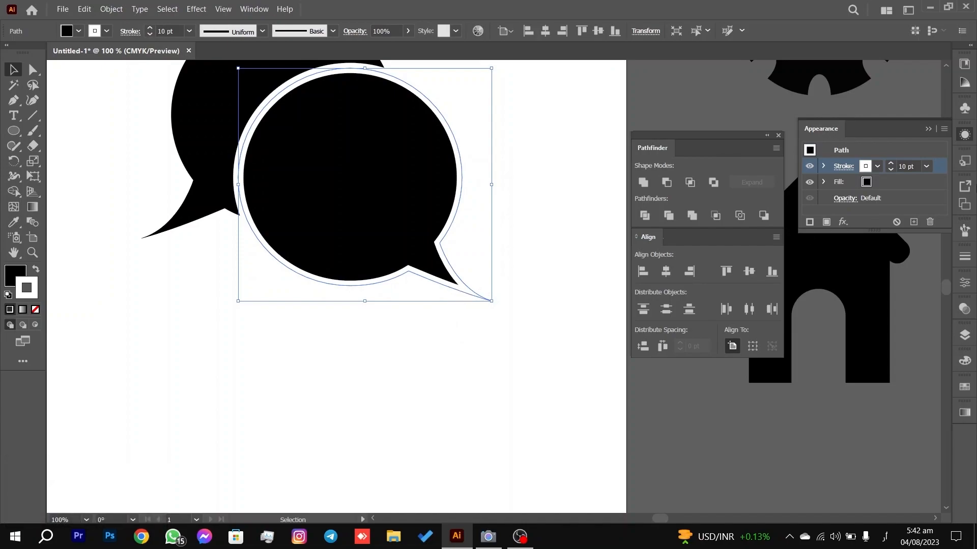
{"action": "left_click", "coordinate": [932, 132]}
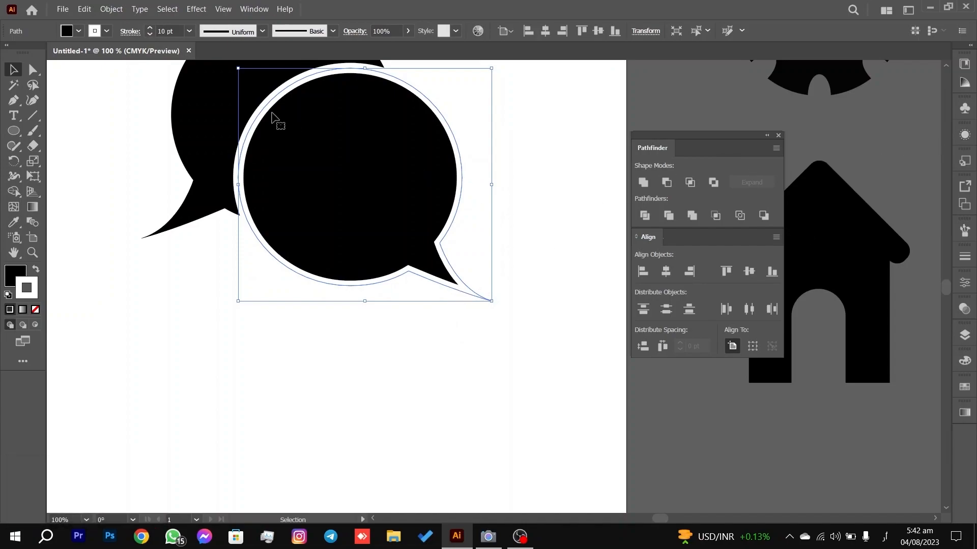
Align the front speech bubble's stroke to the outside of its path, and deselect it.
{"action": "left_click", "coordinate": [106, 33]}
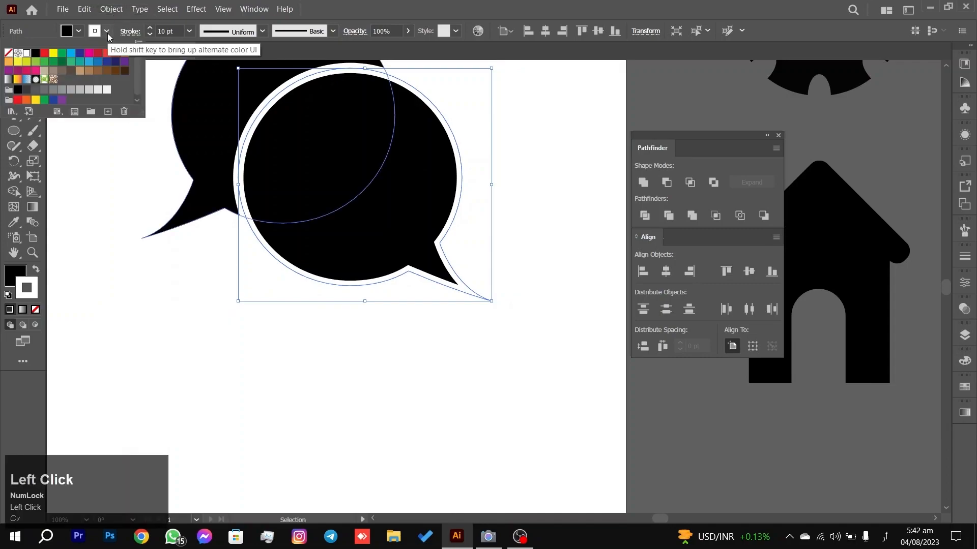
{"action": "left_click", "coordinate": [126, 34]}
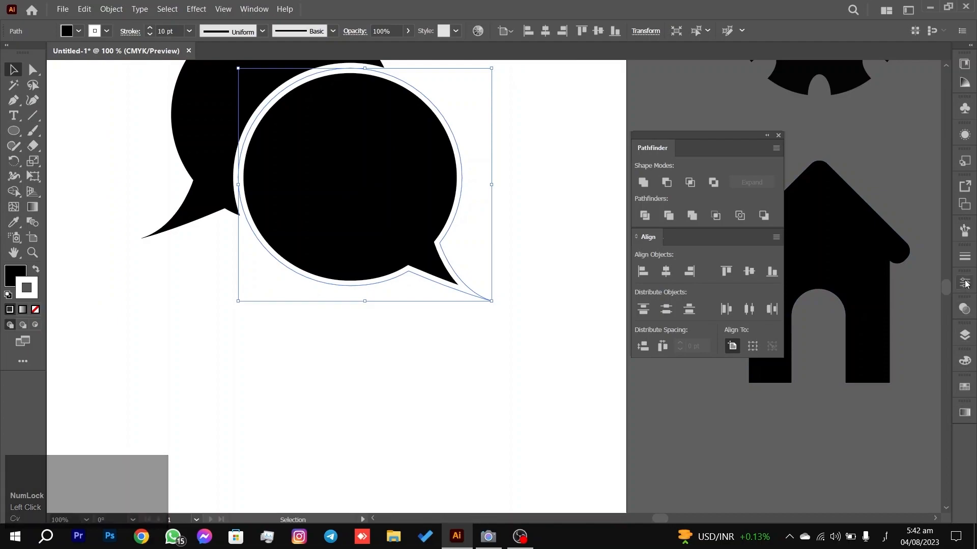
{"action": "left_click", "coordinate": [965, 256]}
{"action": "mouse_move", "coordinate": [877, 250]}
{"action": "left_mouse_down"}
{"action": "mouse_move", "coordinate": [782, 247]}
{"action": "mouse_move", "coordinate": [905, 267]}
{"action": "mouse_move", "coordinate": [941, 258]}
{"action": "mouse_move", "coordinate": [932, 260]}
{"action": "left_mouse_up"}
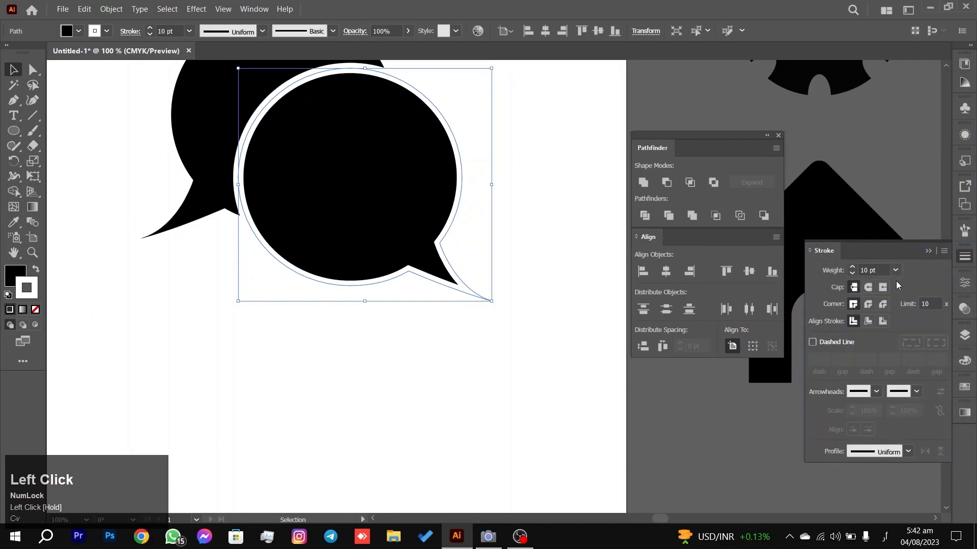
{"action": "left_click", "coordinate": [881, 322]}
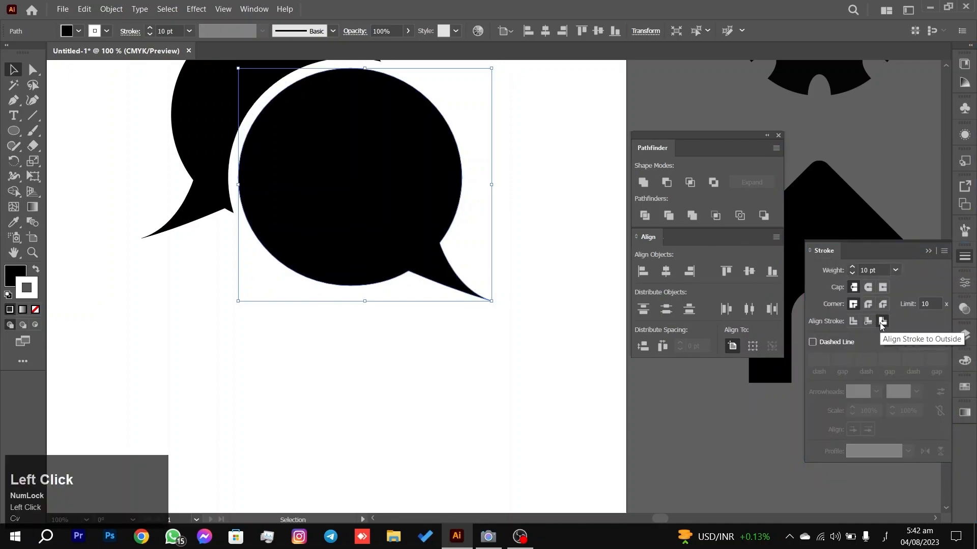
{"action": "left_click", "coordinate": [549, 183]}
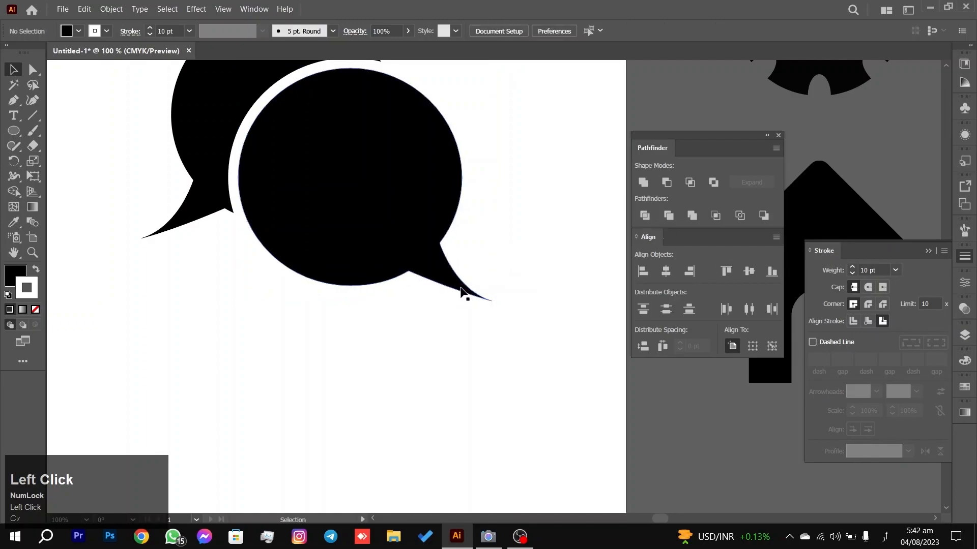
Scale the front speech bubble down and reposition it over the back bubble's lower-right part.
{"action": "scroll", "coordinate": [460, 290], "scroll_direction": "down", "scroll_amount": 3}
{"action": "scroll", "coordinate": [464, 288], "scroll_direction": "up", "scroll_amount": 2}
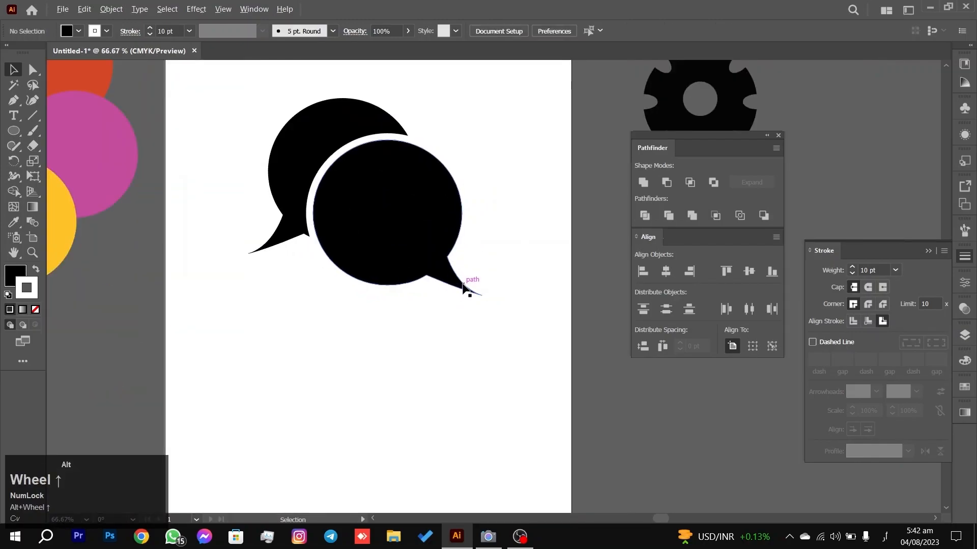
{"action": "left_click_drag", "start_coordinate": [427, 223], "coordinate": [437, 234]}
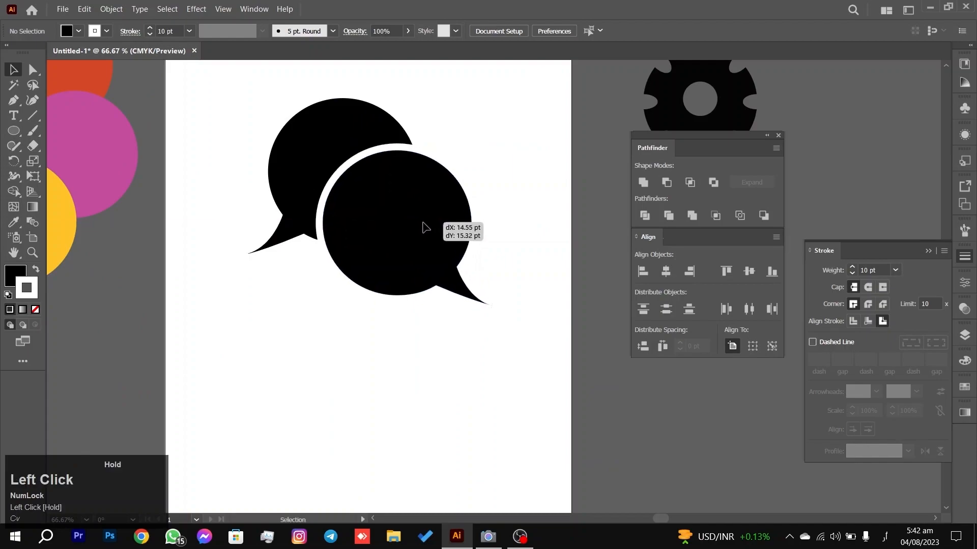
{"action": "left_click", "coordinate": [489, 171]}
{"action": "left_click", "coordinate": [425, 214]}
{"action": "left_click_drag", "start_coordinate": [491, 306], "coordinate": [451, 282]}
{"action": "left_click_drag", "start_coordinate": [378, 181], "coordinate": [381, 190]}
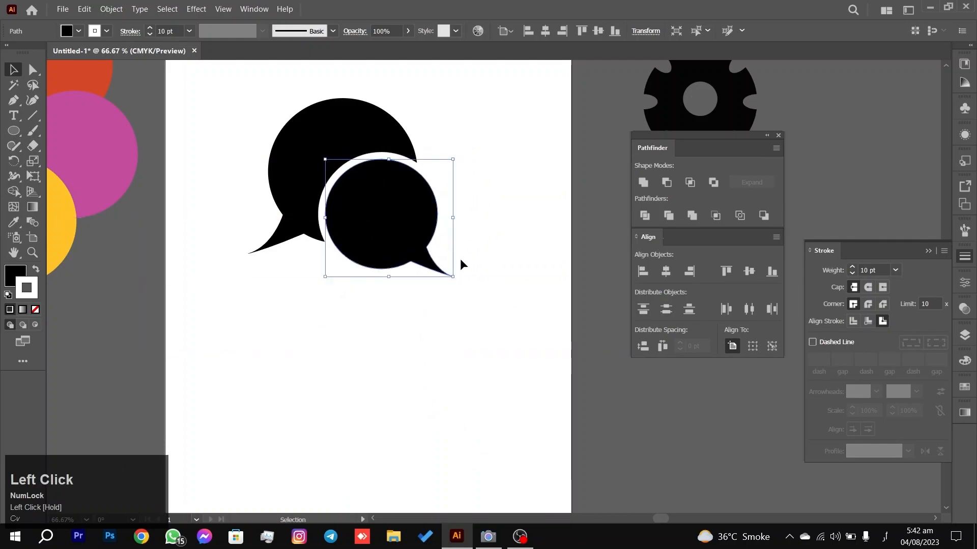
{"action": "left_click_drag", "start_coordinate": [454, 277], "coordinate": [473, 286]}
{"action": "left_click", "coordinate": [449, 200]}
{"action": "left_click_drag", "start_coordinate": [398, 234], "coordinate": [389, 229]}
{"action": "left_click", "coordinate": [489, 156]}
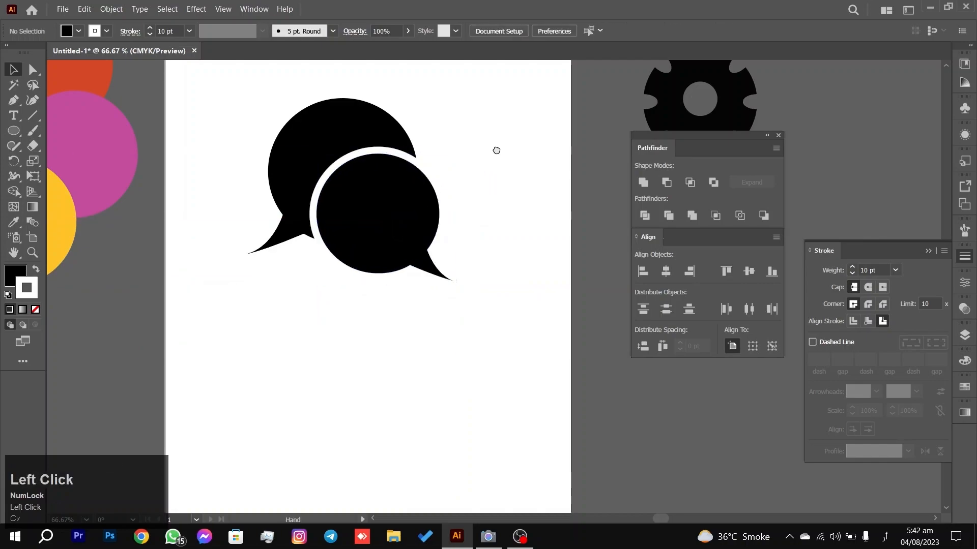
Select both speech bubbles to examine how their outlines overlap, and deselect them.
{"action": "left_click_drag", "start_coordinate": [494, 146], "coordinate": [512, 189]}
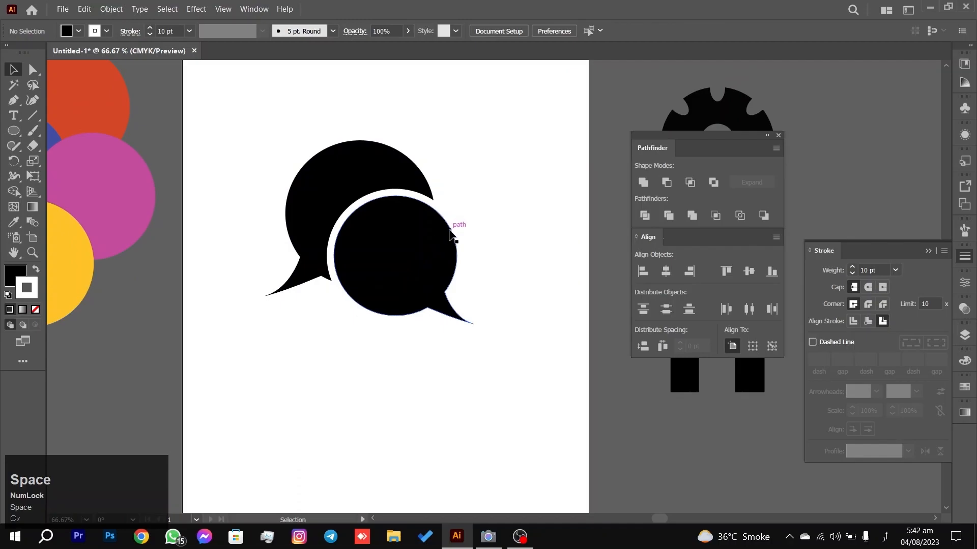
{"action": "scroll", "coordinate": [449, 234], "scroll_direction": "up", "scroll_amount": 1}
{"action": "left_click_drag", "start_coordinate": [448, 188], "coordinate": [356, 320]}
{"action": "scroll", "coordinate": [497, 176], "scroll_direction": "down", "scroll_amount": 3}
{"action": "mouse_move", "coordinate": [424, 282]}
{"action": "left_mouse_down"}
{"action": "mouse_move", "coordinate": [431, 261]}
{"action": "mouse_move", "coordinate": [453, 251]}
{"action": "mouse_move", "coordinate": [434, 279]}
{"action": "mouse_move", "coordinate": [577, 409]}
{"action": "mouse_move", "coordinate": [644, 440]}
{"action": "mouse_move", "coordinate": [475, 337]}
{"action": "mouse_move", "coordinate": [427, 289]}
{"action": "left_mouse_up"}
{"action": "scroll", "coordinate": [441, 310], "scroll_direction": "up", "scroll_amount": 5}
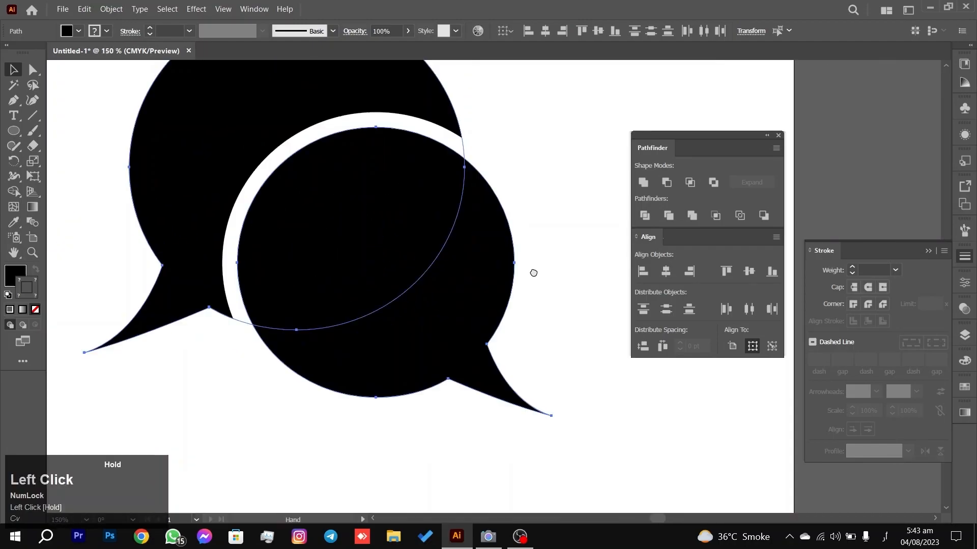
{"action": "scroll", "coordinate": [537, 175], "scroll_direction": "down", "scroll_amount": 2}
{"action": "left_click", "coordinate": [503, 170]}
Select the front speech bubble and examine its stroke alignment options and the white gap separating it from the back bubble.
{"action": "left_click", "coordinate": [462, 224]}
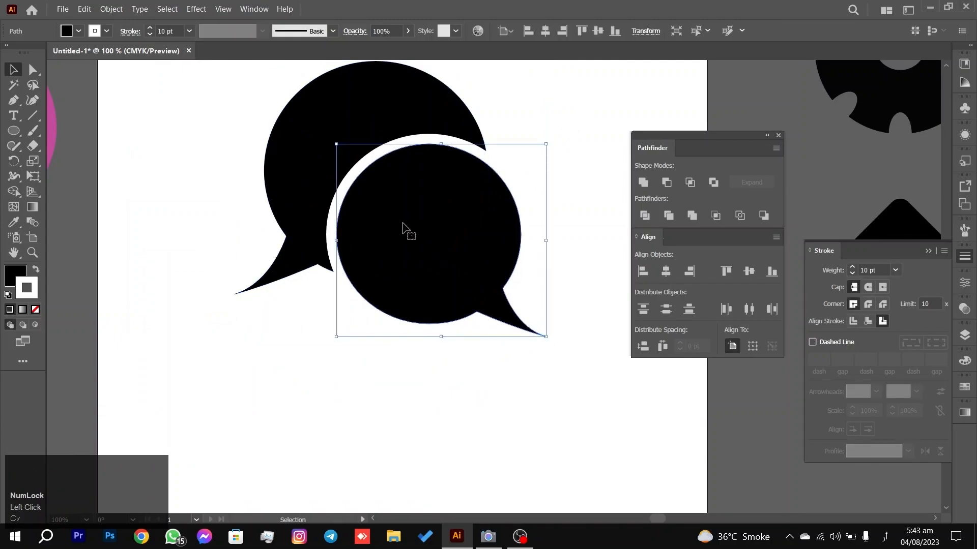
{"action": "left_click", "coordinate": [107, 7]}
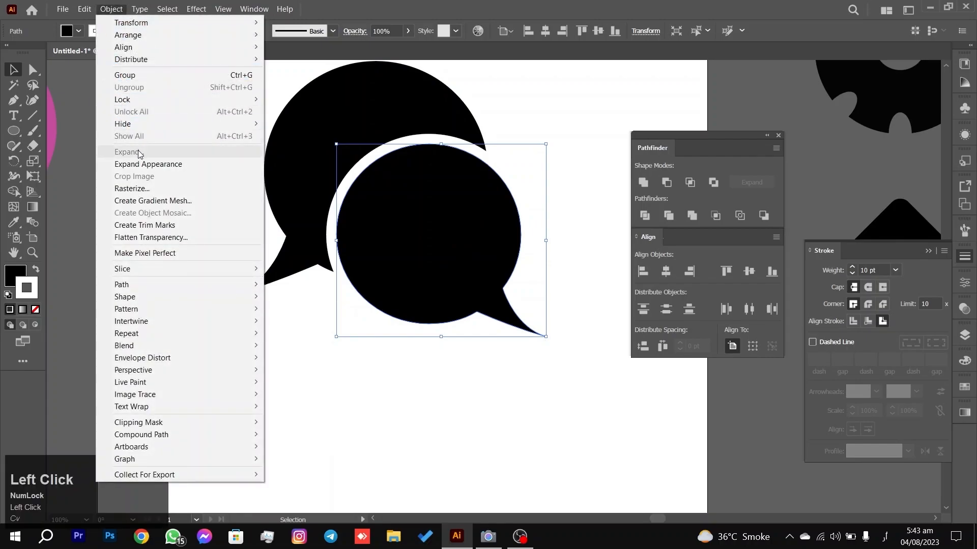
{"action": "left_click", "coordinate": [288, 77]}
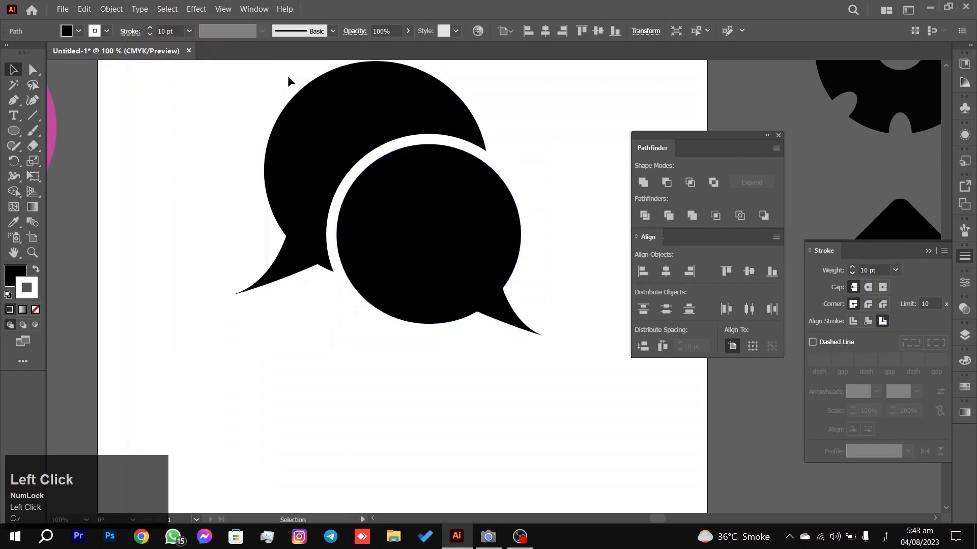
{"action": "left_click", "coordinate": [369, 175]}
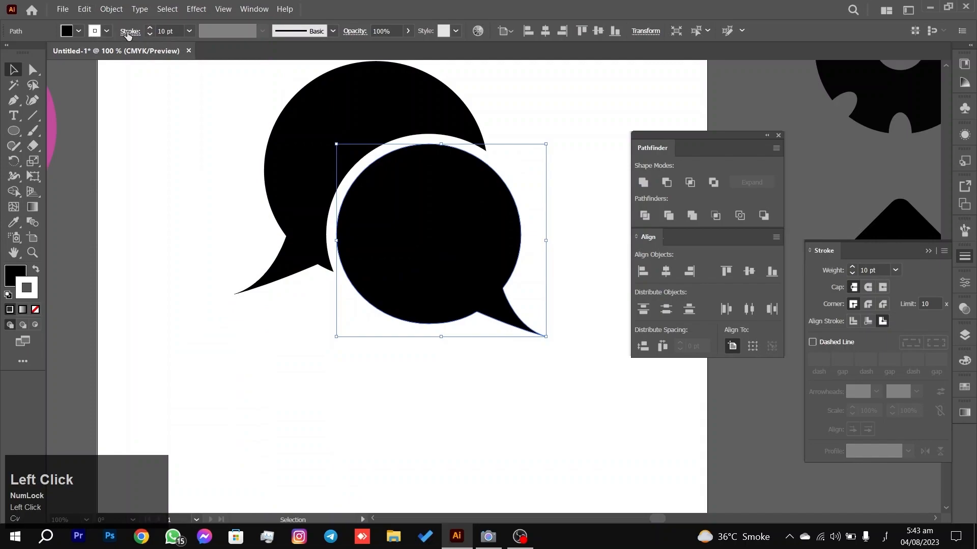
{"action": "left_click", "coordinate": [128, 33]}
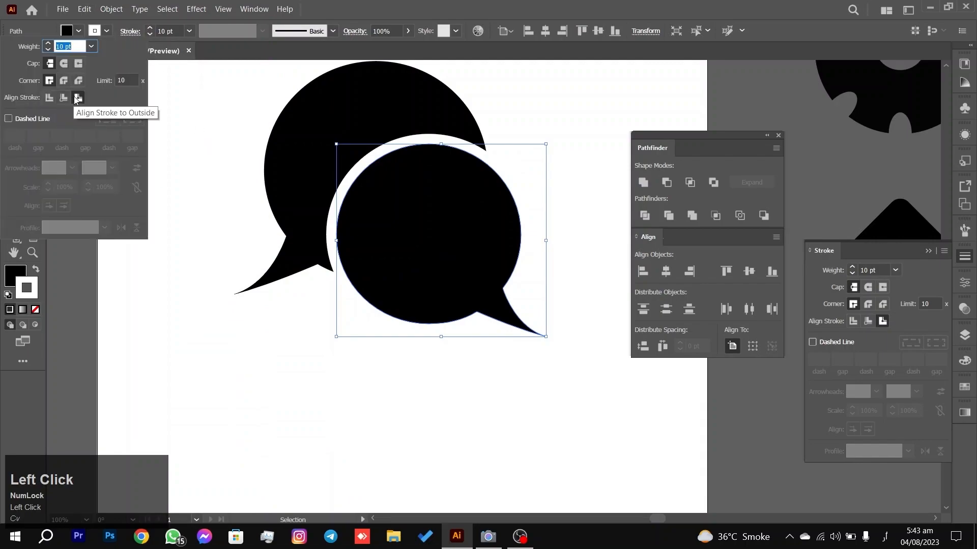
{"action": "left_click", "coordinate": [230, 207]}
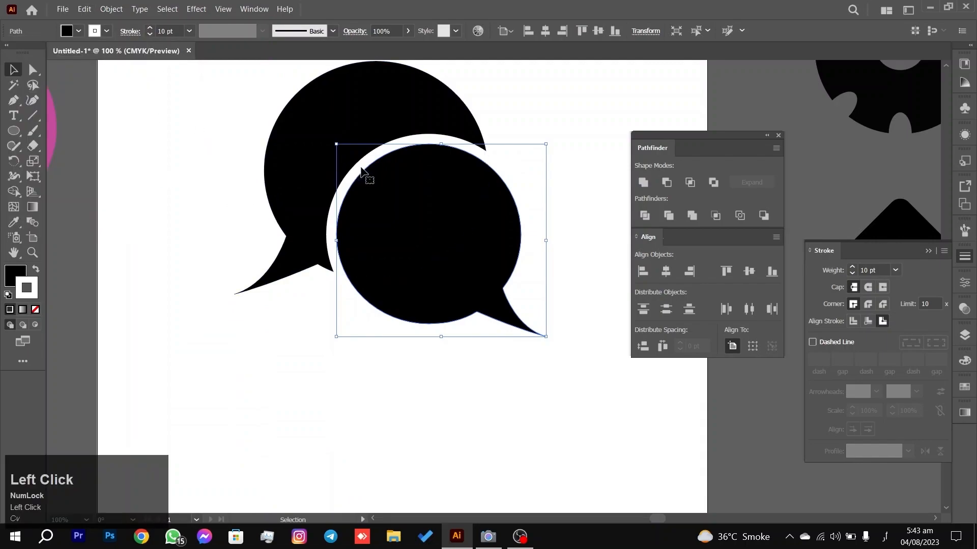
{"action": "scroll", "coordinate": [368, 178], "scroll_direction": "up", "scroll_amount": 10}
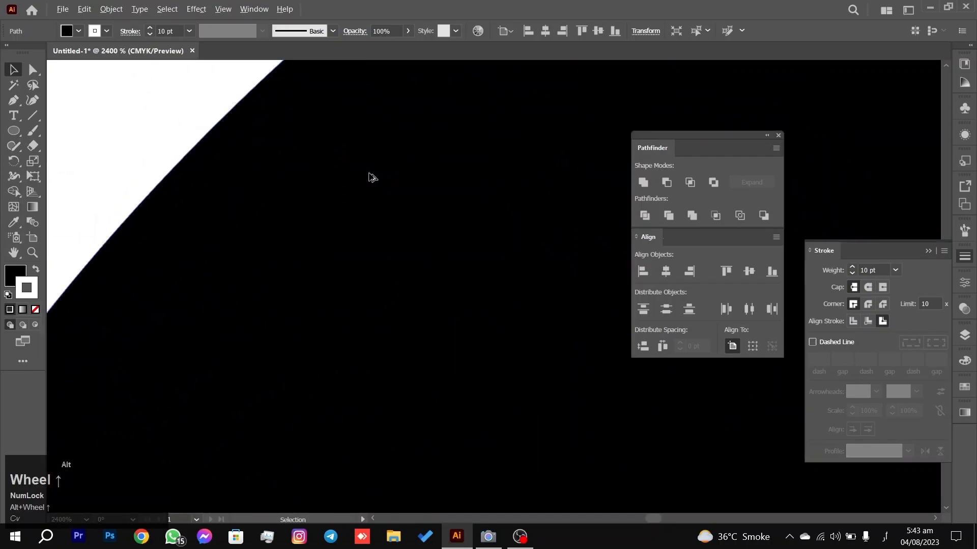
{"action": "left_click_drag", "start_coordinate": [362, 159], "coordinate": [536, 359]}
{"action": "scroll", "coordinate": [377, 217], "scroll_direction": "down", "scroll_amount": 1}
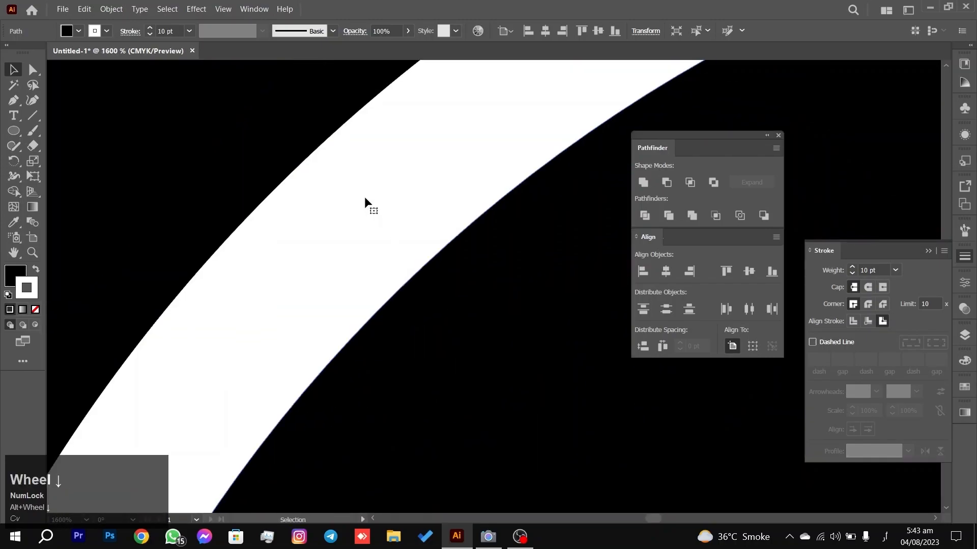
{"action": "left_click", "coordinate": [364, 199]}
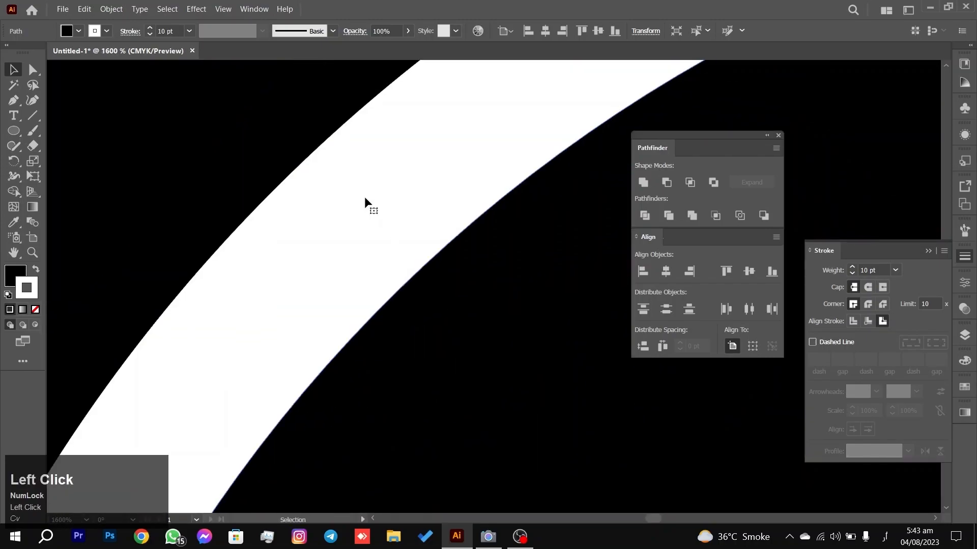
{"action": "left_click", "coordinate": [127, 32]}
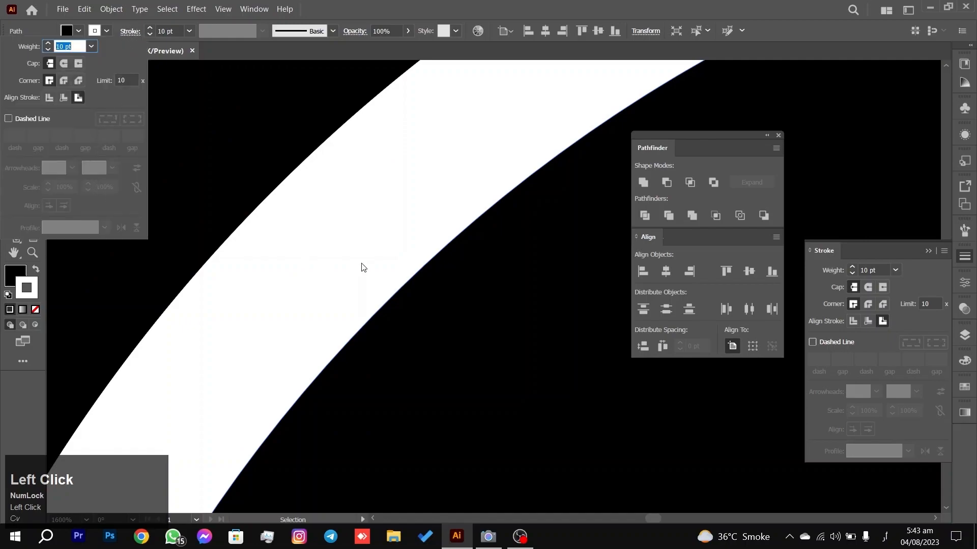
{"action": "scroll", "coordinate": [431, 195], "scroll_direction": "down", "scroll_amount": 1}
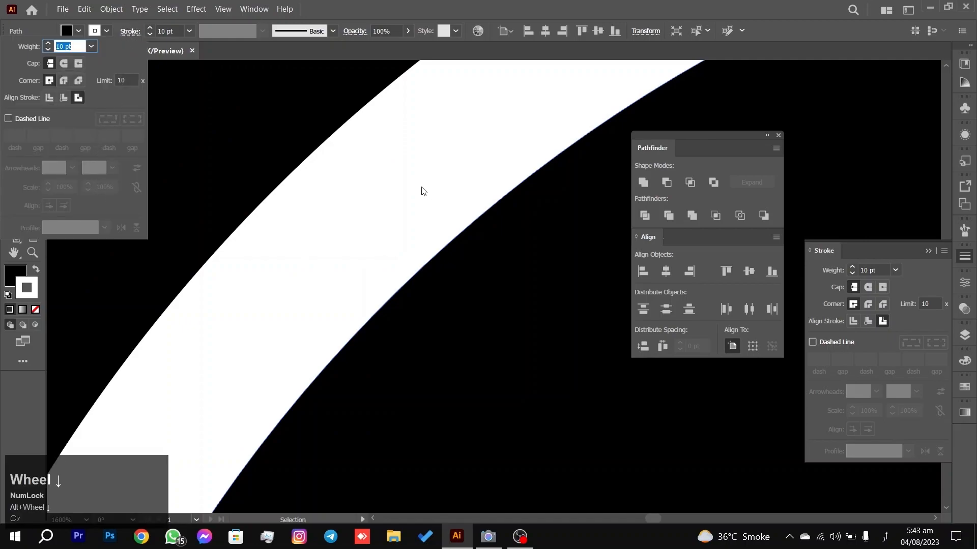
{"action": "left_click", "coordinate": [422, 181]}
Change the front speech bubble's white stroke to a bright green.
{"action": "scroll", "coordinate": [423, 180], "scroll_direction": "down", "scroll_amount": 6}
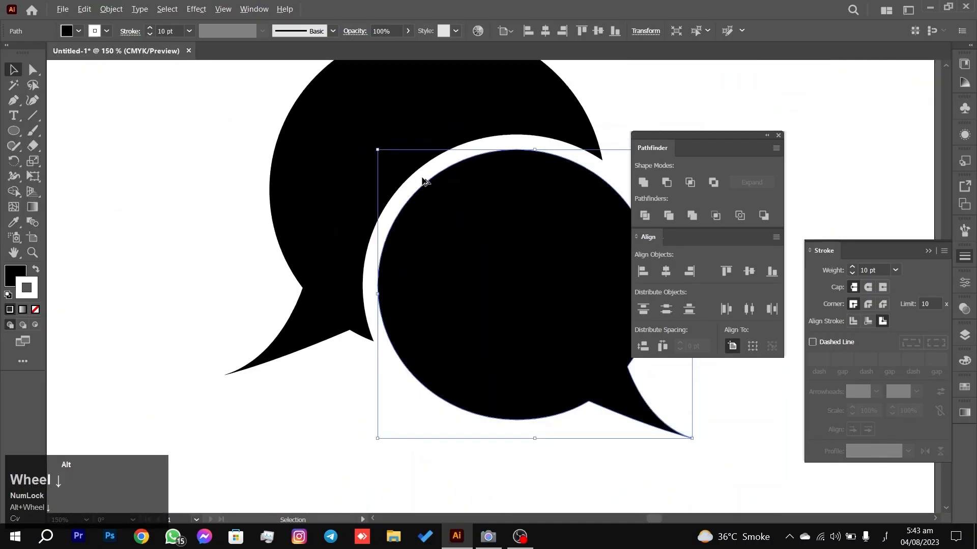
{"action": "scroll", "coordinate": [423, 180], "scroll_direction": "down", "scroll_amount": 3}
{"action": "double_click", "coordinate": [27, 288]}
{"action": "mouse_move", "coordinate": [380, 225]}
{"action": "left_mouse_down"}
{"action": "mouse_move", "coordinate": [458, 218]}
{"action": "mouse_move", "coordinate": [460, 231]}
{"action": "left_mouse_up"}
{"action": "left_click_drag", "start_coordinate": [497, 265], "coordinate": [511, 300]}
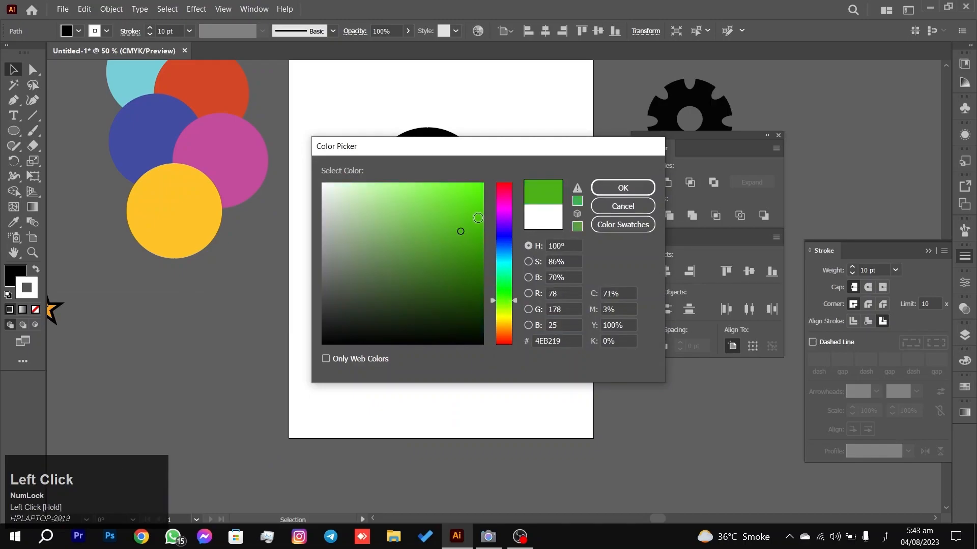
{"action": "left_click_drag", "start_coordinate": [478, 219], "coordinate": [473, 189]}
{"action": "left_click", "coordinate": [623, 188]}
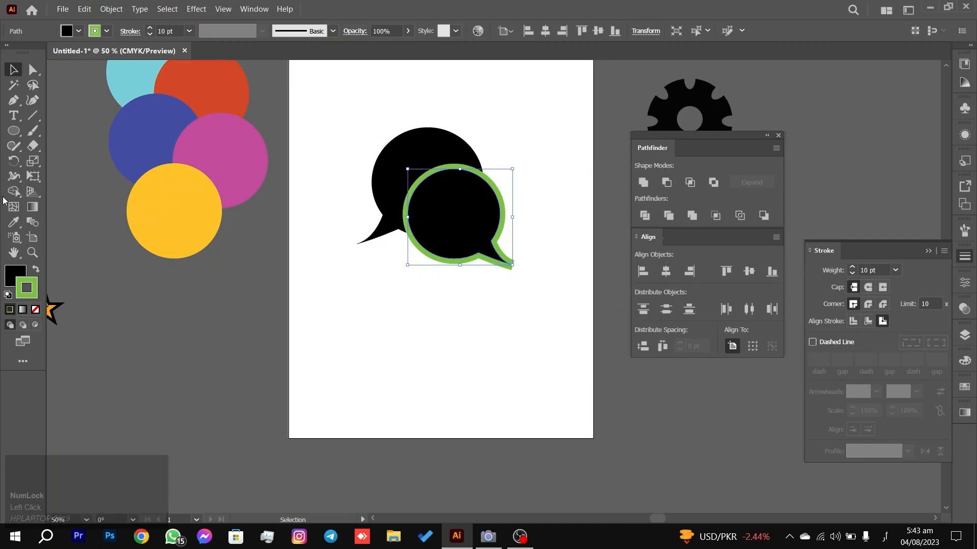
Try to delete only the green stroke with the Magic Wand, and undo the deletion.
{"action": "left_click", "coordinate": [15, 87]}
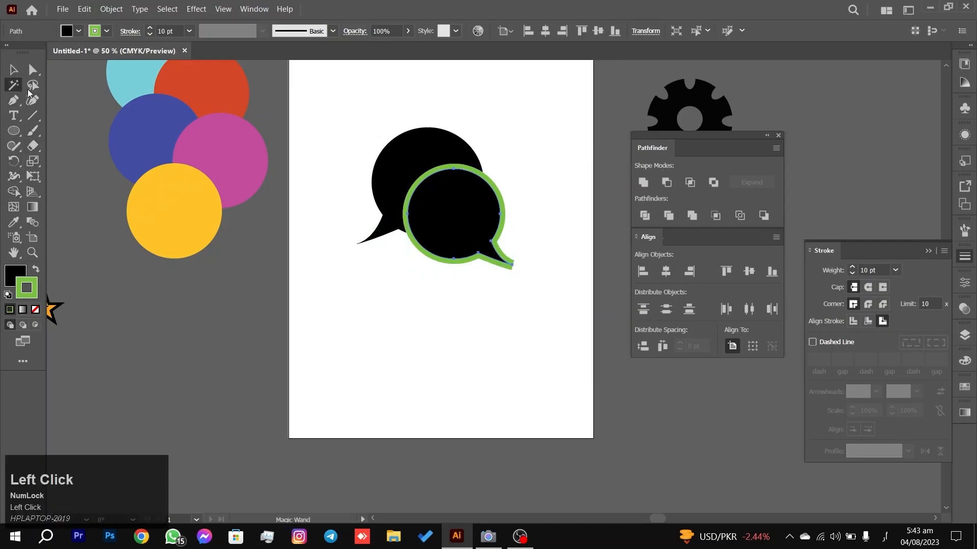
{"action": "left_click", "coordinate": [484, 176]}
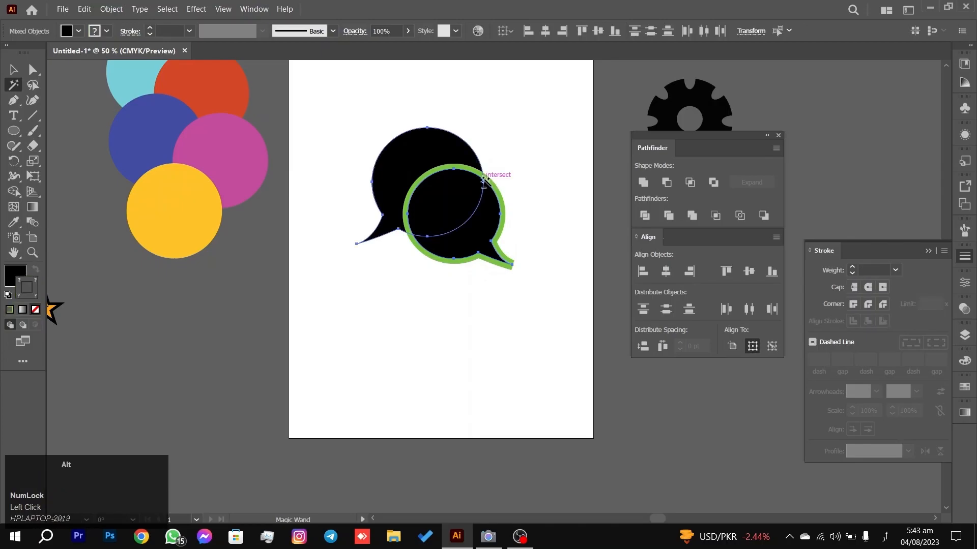
{"action": "scroll", "coordinate": [496, 183], "scroll_direction": "up", "scroll_amount": 3, "text": "alt"}
{"action": "left_click", "coordinate": [509, 191]}
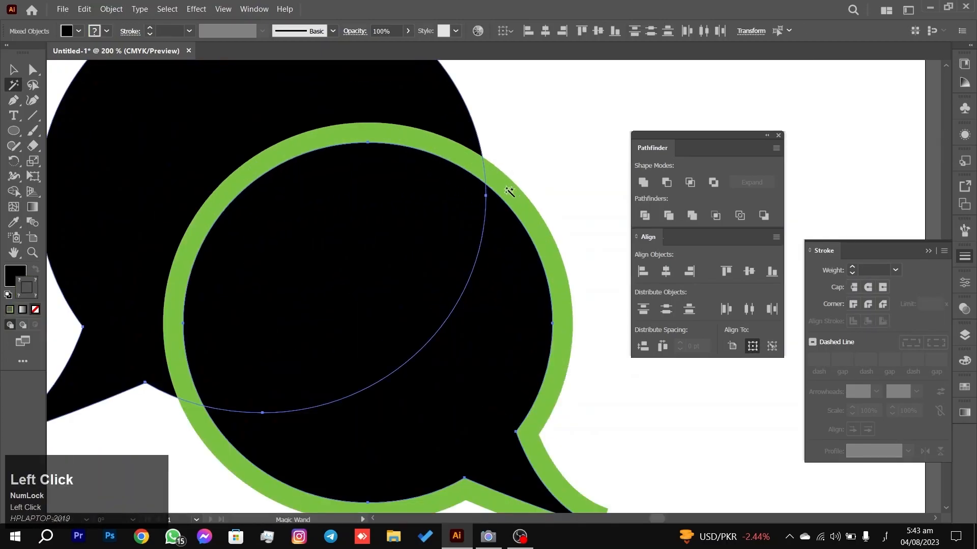
{"action": "key", "text": "Delete"}
{"action": "key", "text": "ctrl+z"}
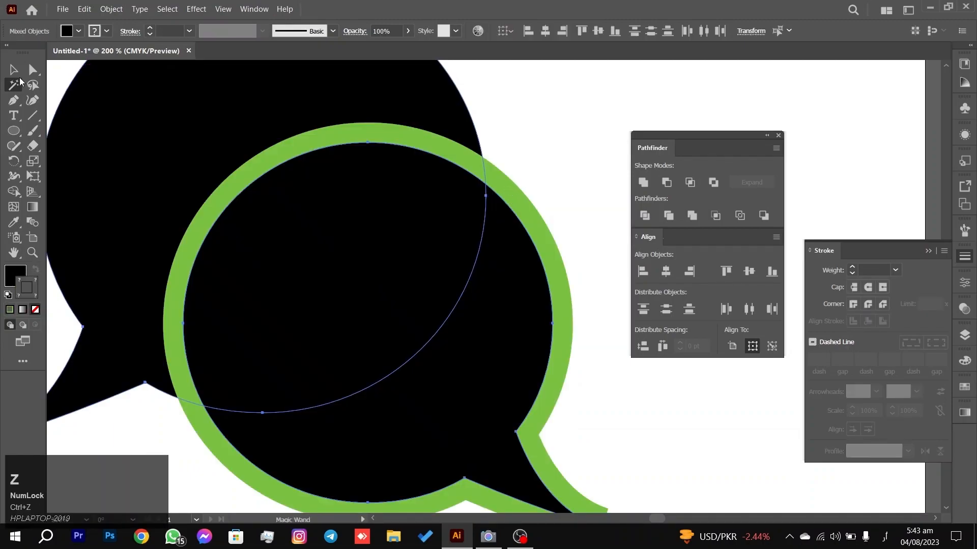
Clear the selection, try to pick only the green stroke with the Magic Wand, and deselect everything.
{"action": "left_click", "coordinate": [13, 69]}
{"action": "left_click", "coordinate": [543, 135]}
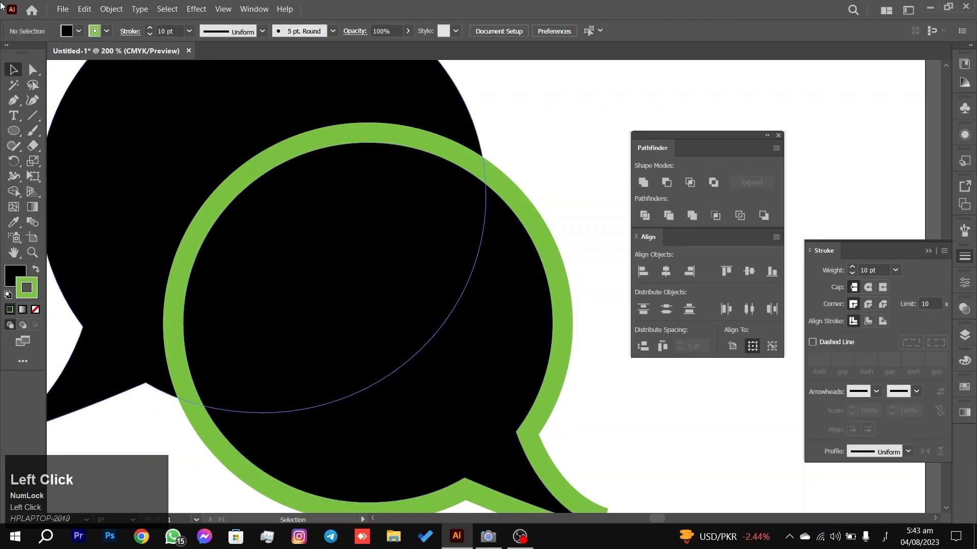
{"action": "left_click", "coordinate": [13, 85]}
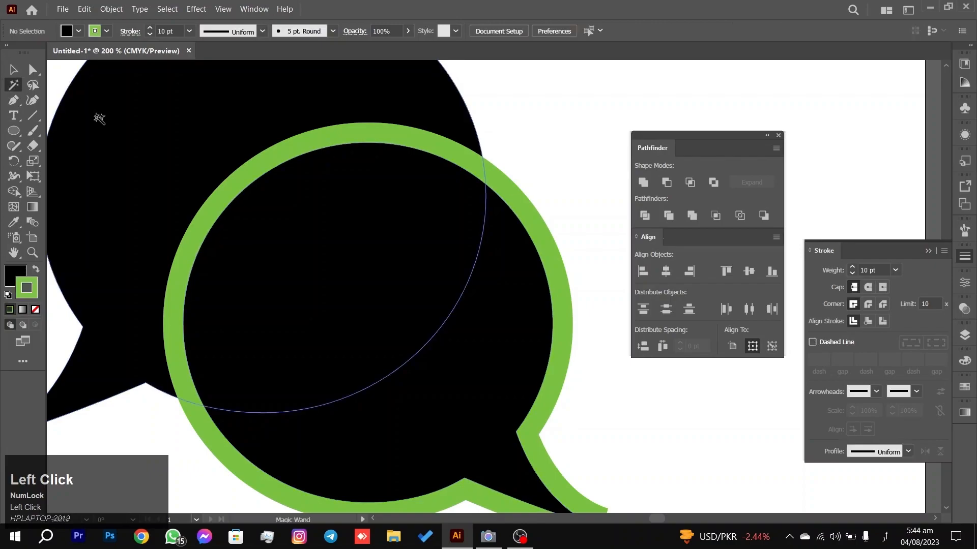
{"action": "left_click", "coordinate": [524, 204]}
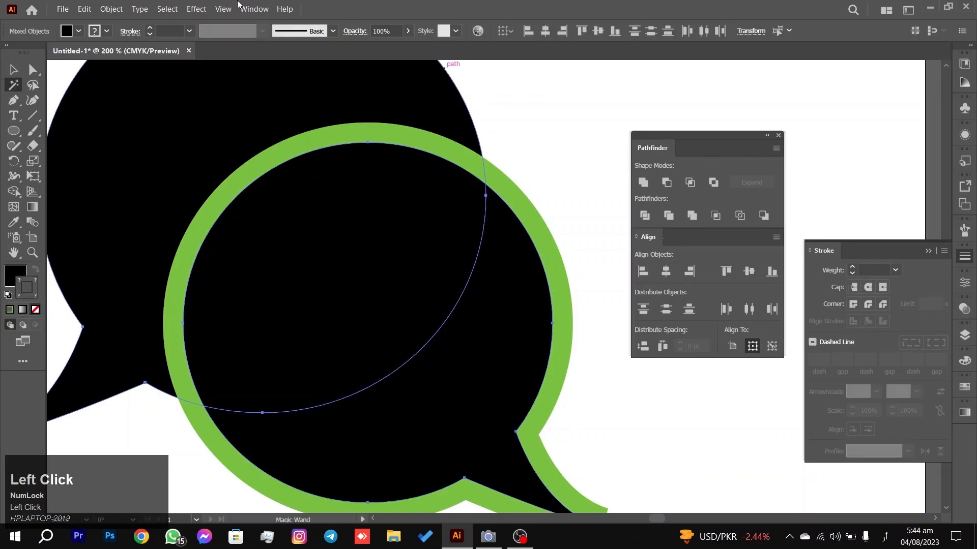
{"action": "left_click", "coordinate": [13, 70]}
{"action": "left_click", "coordinate": [563, 165]}
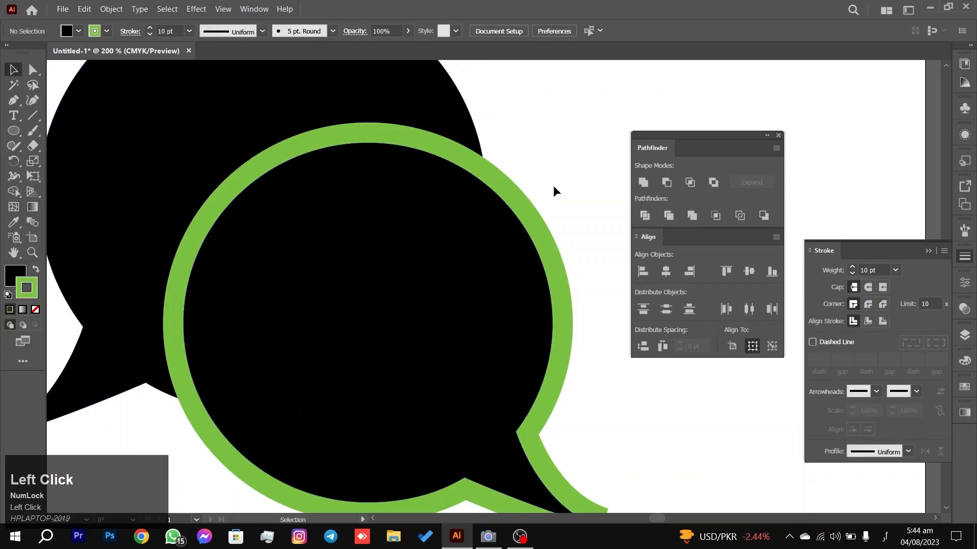
Align the front speech bubble's green stroke to the center of its path.
{"action": "left_click", "coordinate": [515, 206]}
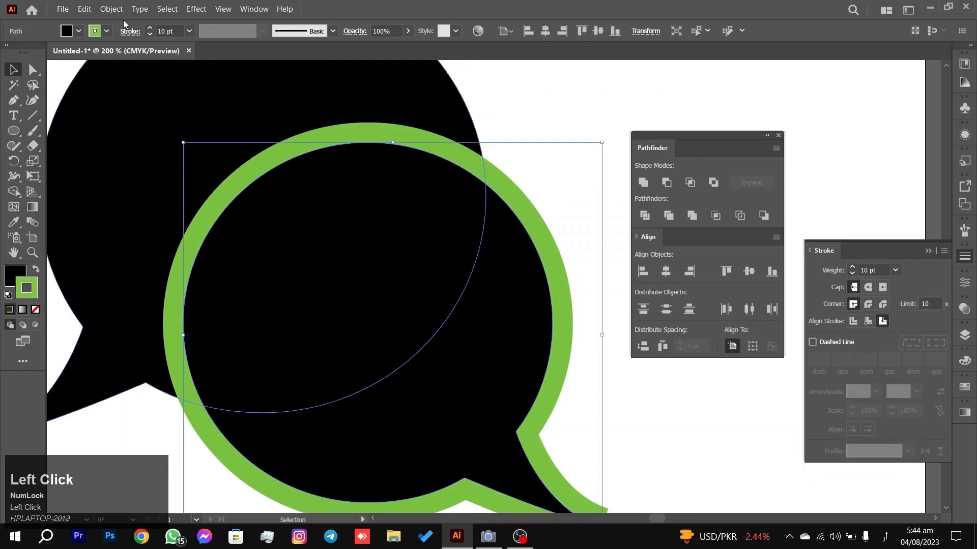
{"action": "left_click", "coordinate": [130, 35]}
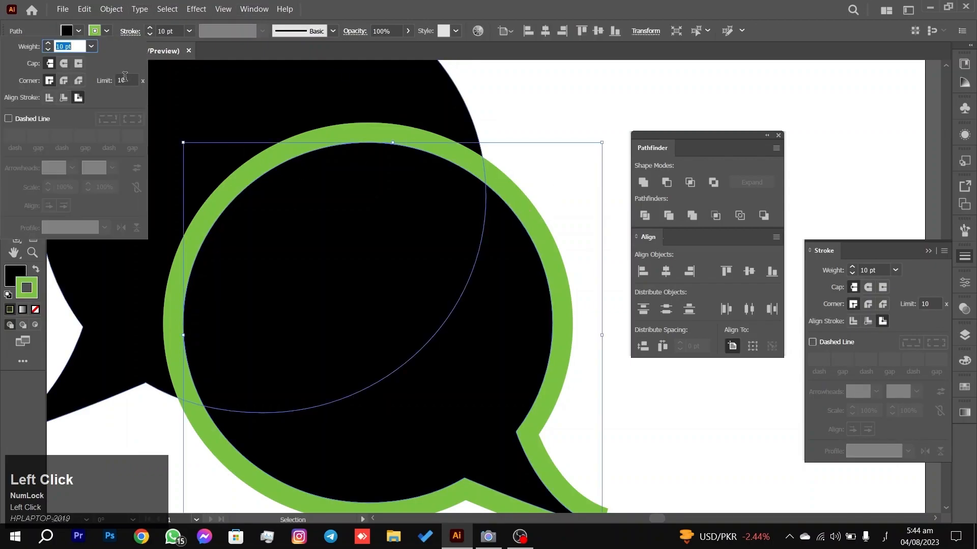
{"action": "left_click", "coordinate": [49, 97]}
{"action": "left_click", "coordinate": [625, 116]}
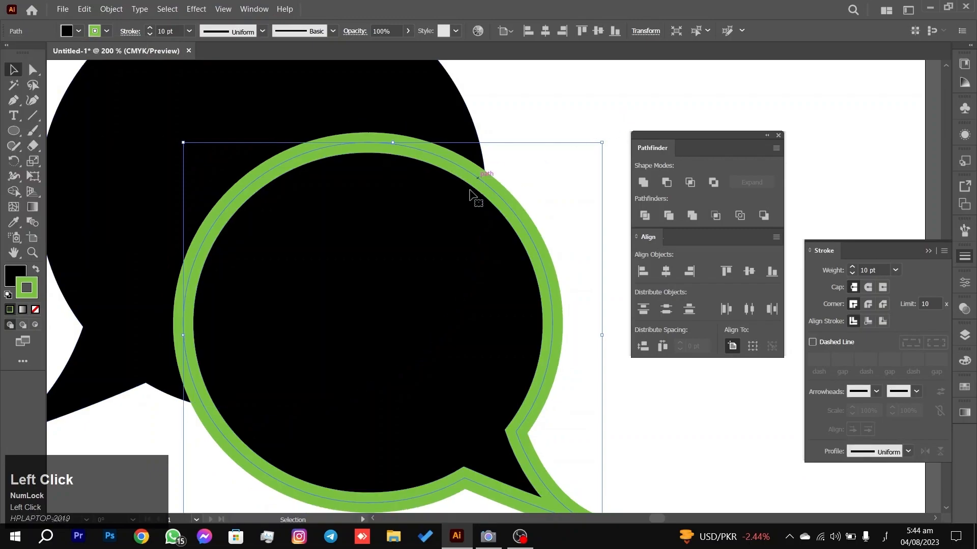
Try the Magic Wand on the centered green stroke to delete it alone, and undo the deletion.
{"action": "left_click", "coordinate": [14, 85]}
{"action": "left_click", "coordinate": [445, 205]}
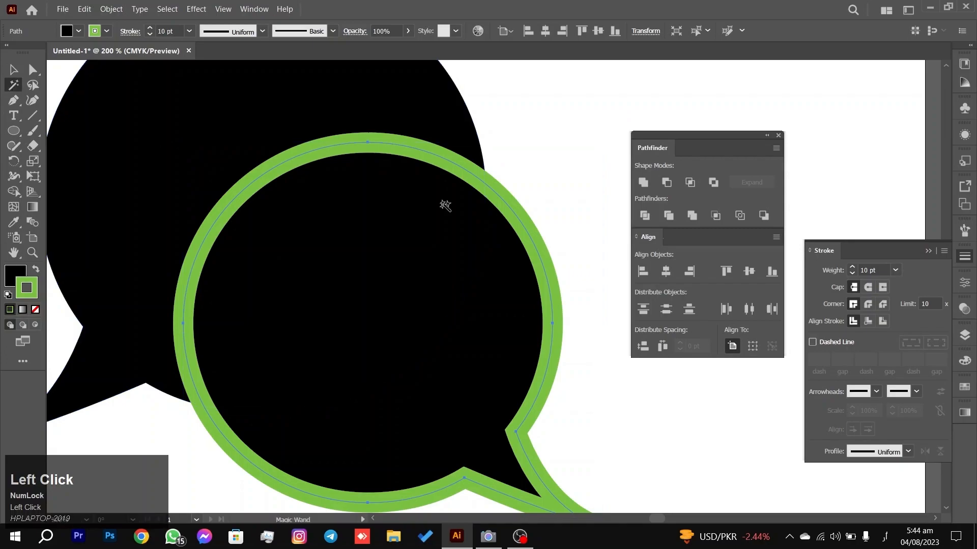
{"action": "left_click", "coordinate": [499, 195]}
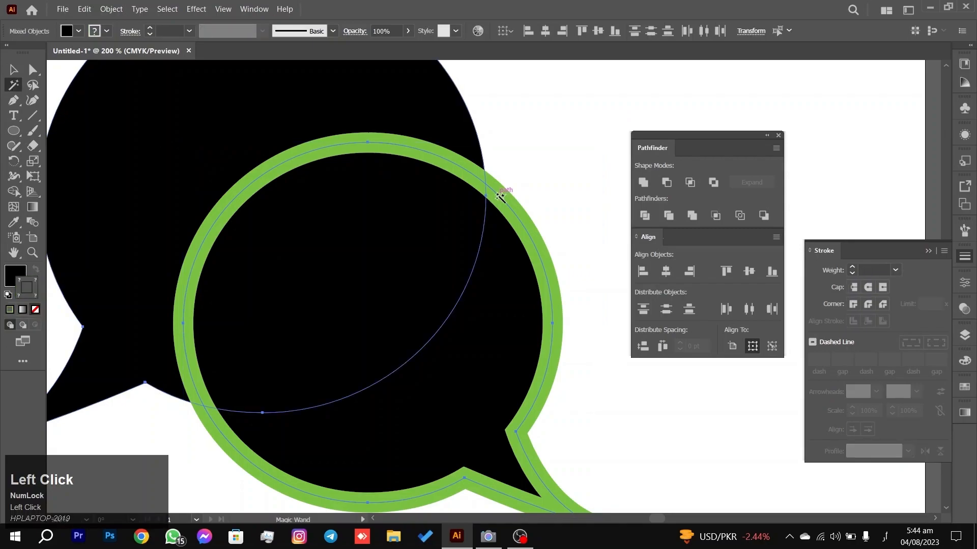
{"action": "key", "text": "Delete"}
{"action": "key", "text": "ctrl+z"}
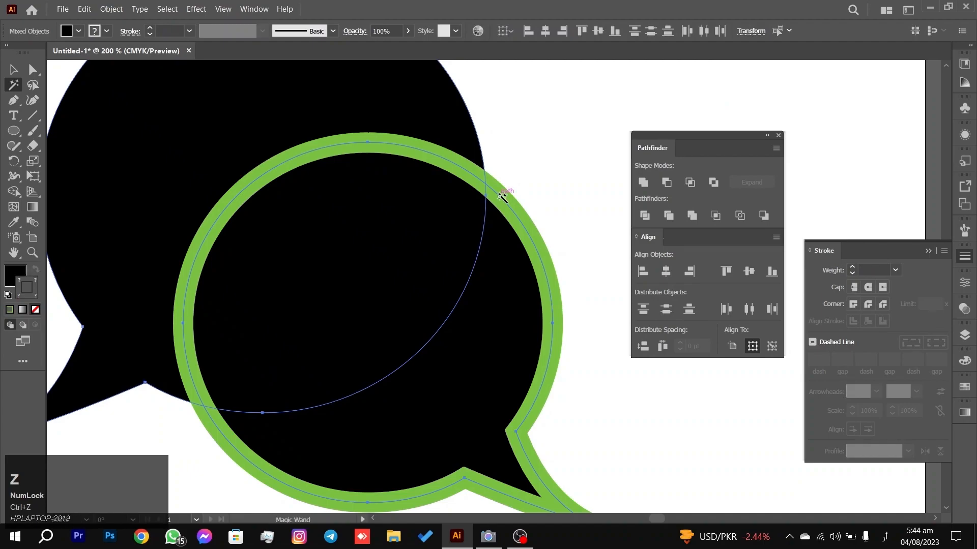
Expand the selected speech bubbles so the front bubble's green stroke becomes a filled shape.
{"action": "left_click", "coordinate": [19, 71]}
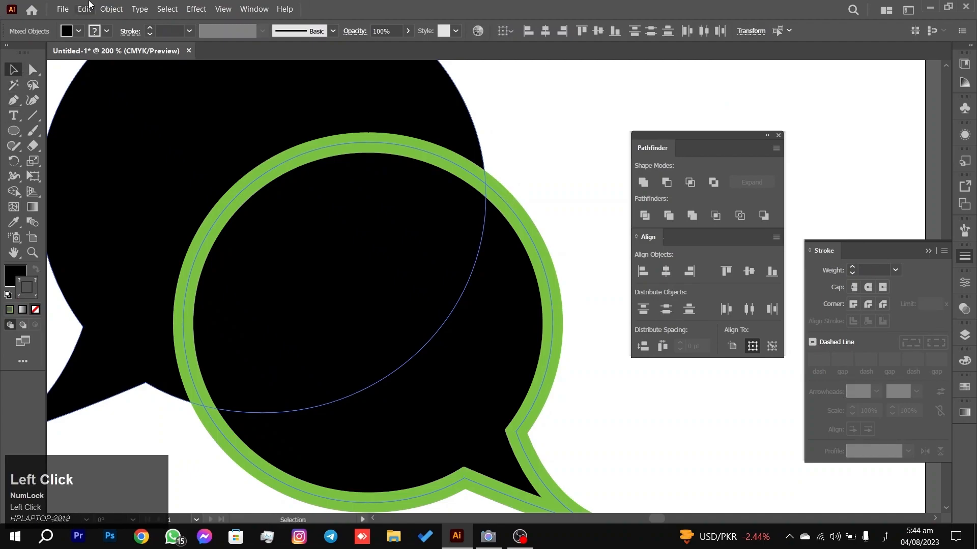
{"action": "left_click", "coordinate": [112, 8]}
{"action": "left_click", "coordinate": [594, 118]}
{"action": "left_click", "coordinate": [554, 103]}
{"action": "left_click", "coordinate": [239, 250]}
{"action": "left_click", "coordinate": [139, 8]}
{"action": "left_click", "coordinate": [112, 9]}
{"action": "left_click", "coordinate": [143, 152]}
{"action": "left_click", "coordinate": [680, 273]}
{"action": "left_click", "coordinate": [684, 388]}
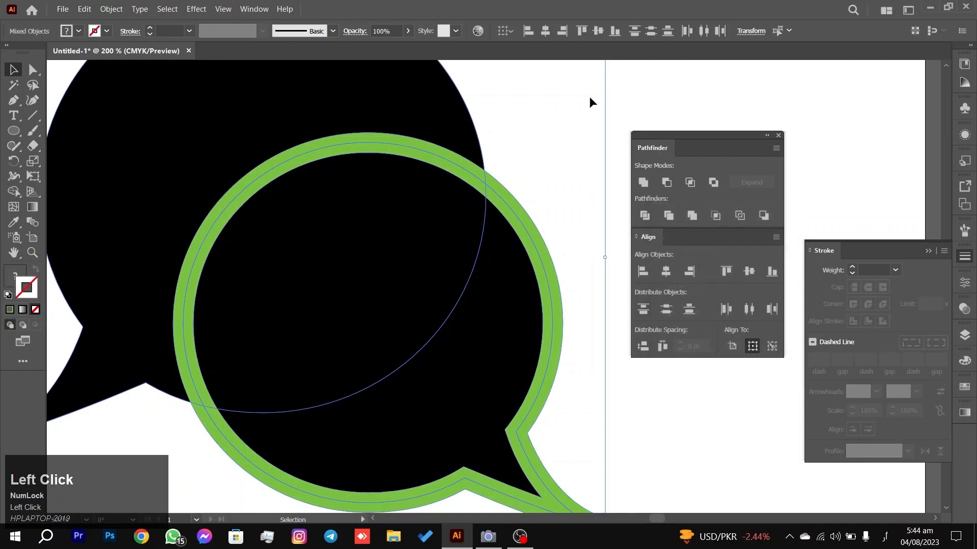
Ungroup the expanded front speech bubble into its black shape and green outline, and deselect them.
{"action": "left_click", "coordinate": [589, 96]}
{"action": "left_click", "coordinate": [526, 227]}
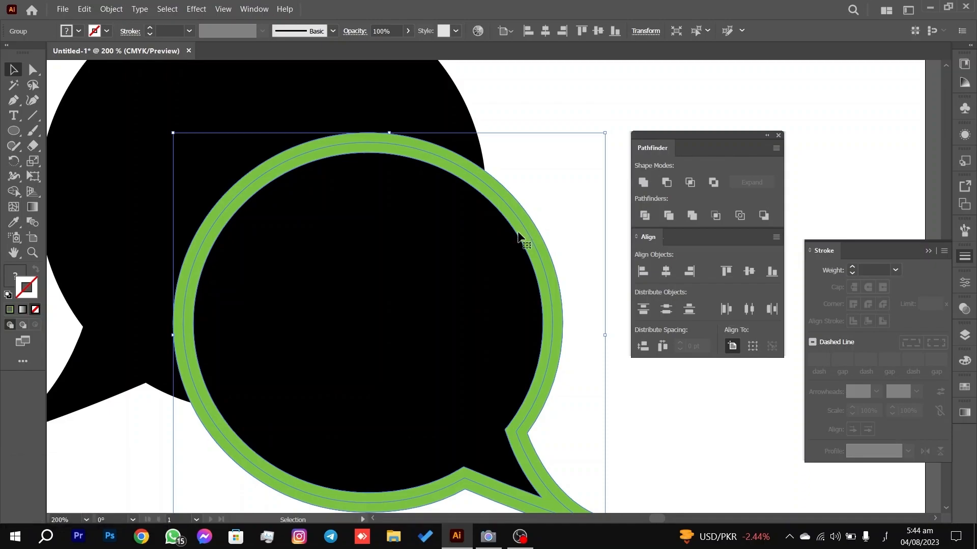
{"action": "scroll", "coordinate": [517, 250], "scroll_direction": "down", "scroll_amount": 2, "text": "alt"}
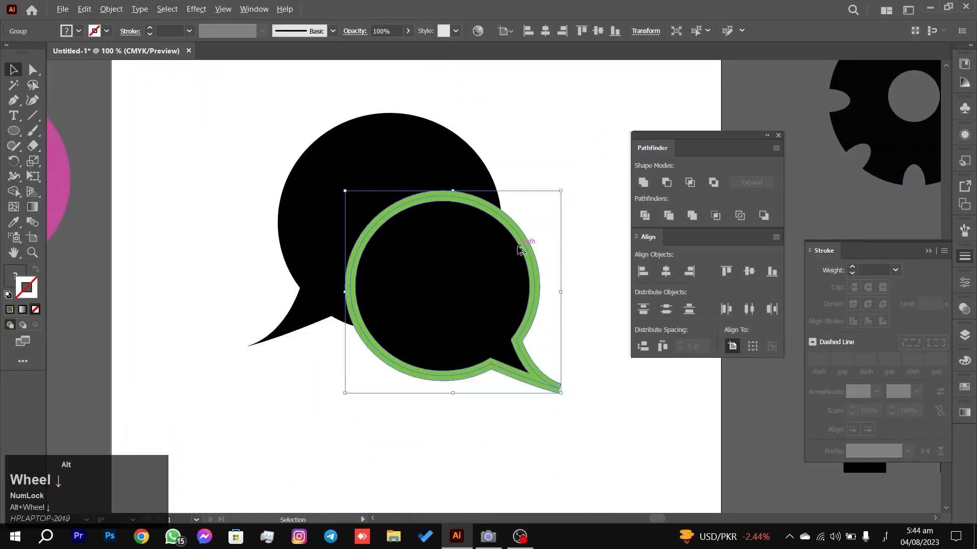
{"action": "mouse_move", "coordinate": [528, 250]}
{"action": "left_mouse_down"}
{"action": "mouse_move", "coordinate": [533, 258]}
{"action": "mouse_move", "coordinate": [528, 249]}
{"action": "left_mouse_up"}
{"action": "key", "text": "ctrl+z"}
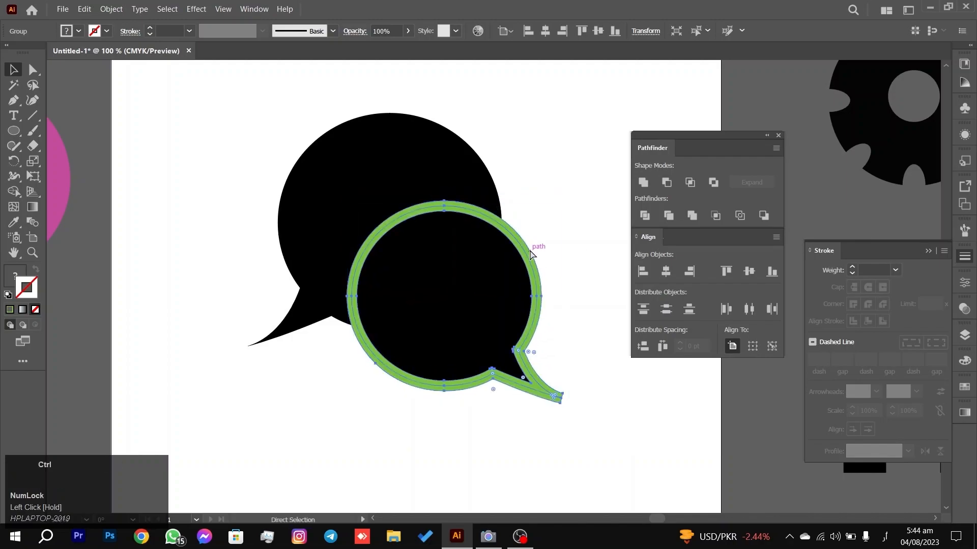
{"action": "right_click", "coordinate": [445, 240]}
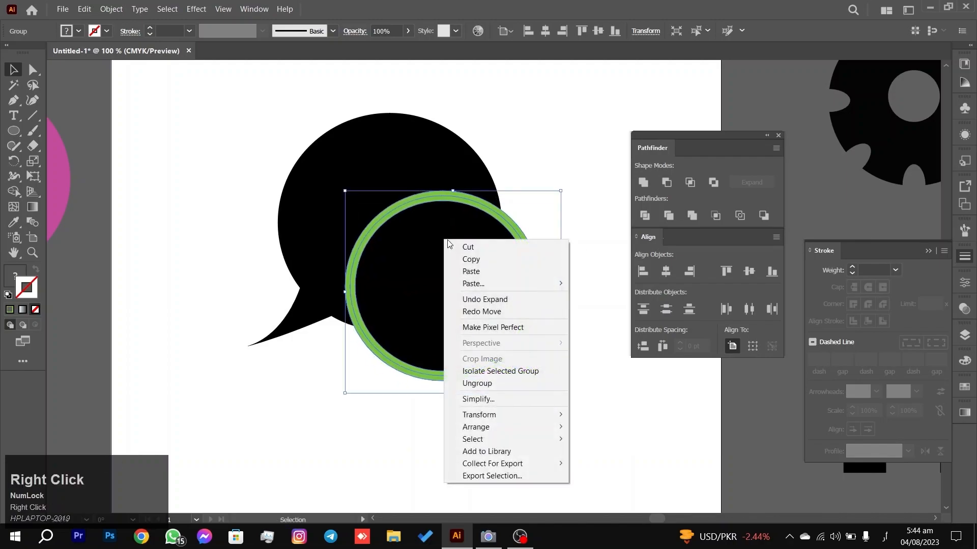
{"action": "left_click", "coordinate": [471, 384]}
{"action": "left_click", "coordinate": [543, 218]}
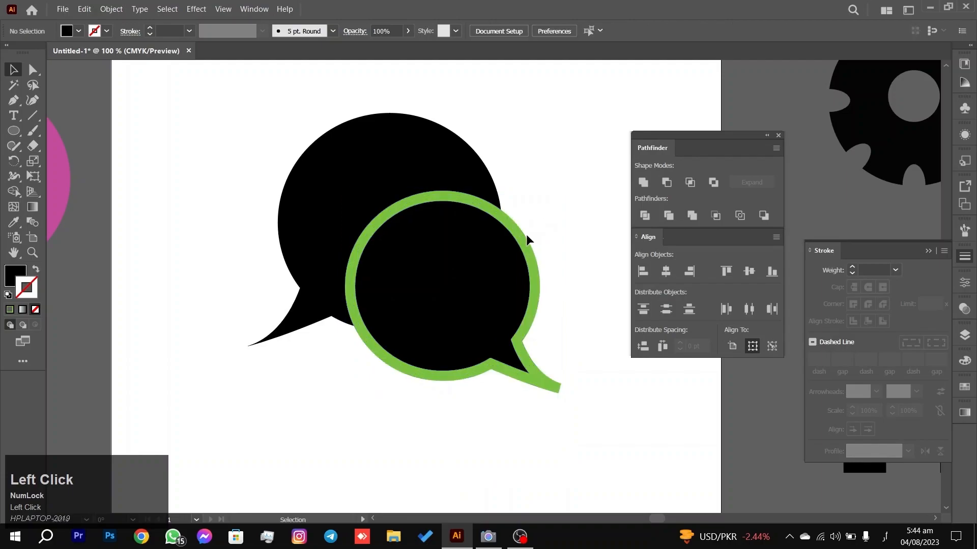
Delete the green outline, select the black front bubble, and undo the deletion.
{"action": "left_click", "coordinate": [522, 236]}
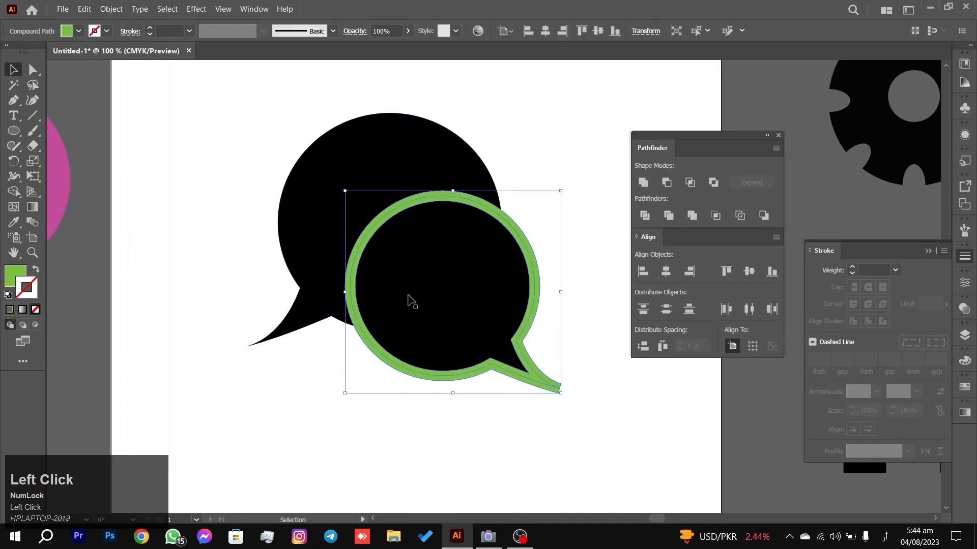
{"action": "key", "text": "Delete"}
{"action": "left_click", "coordinate": [484, 248]}
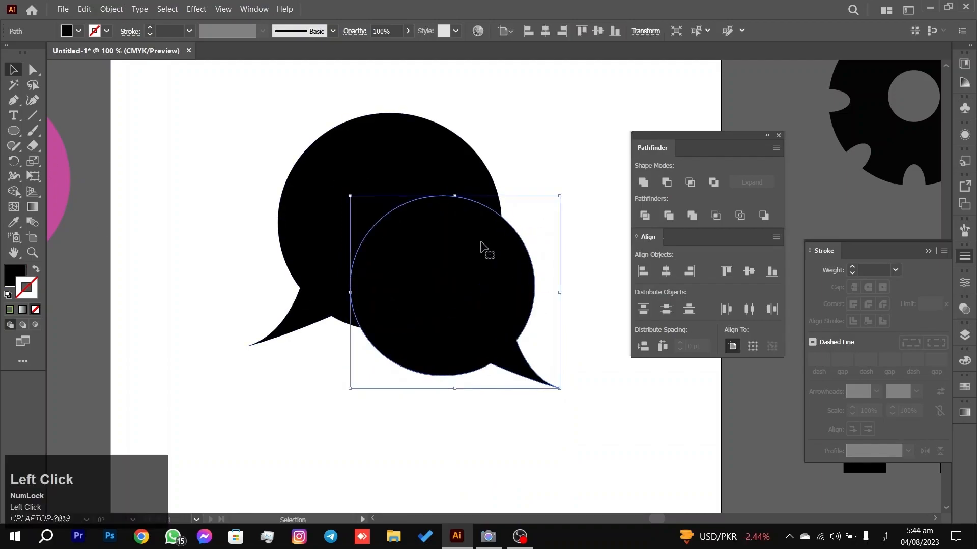
{"action": "key", "text": "ctrl+z"}
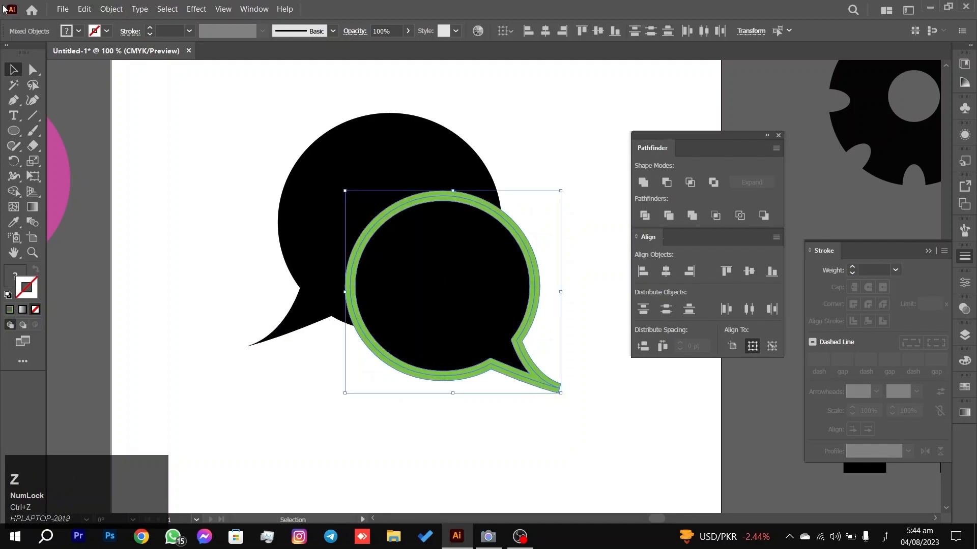
Select only the green outline with the Magic Wand, delete it, and undo the deletion.
{"action": "left_click", "coordinate": [12, 86]}
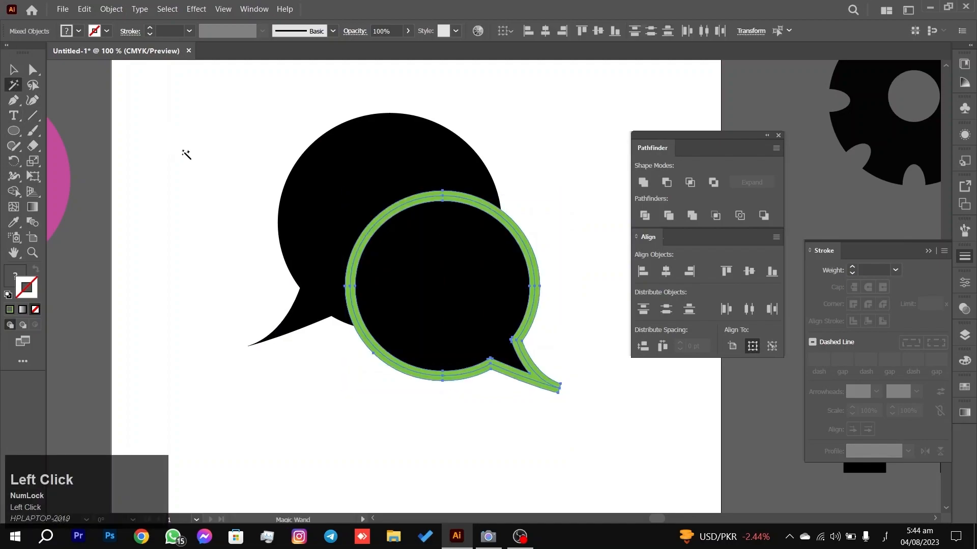
{"action": "left_click", "coordinate": [189, 158]}
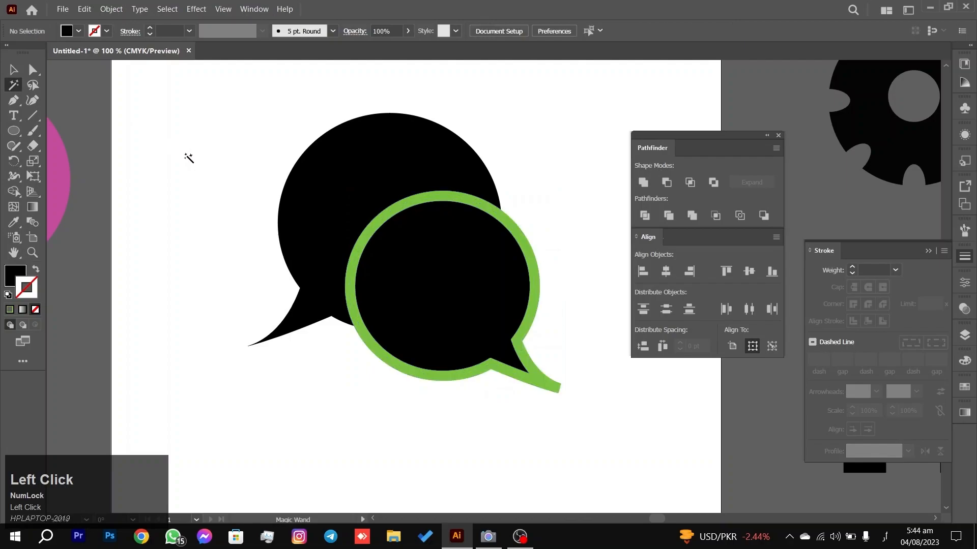
{"action": "left_click", "coordinate": [424, 201]}
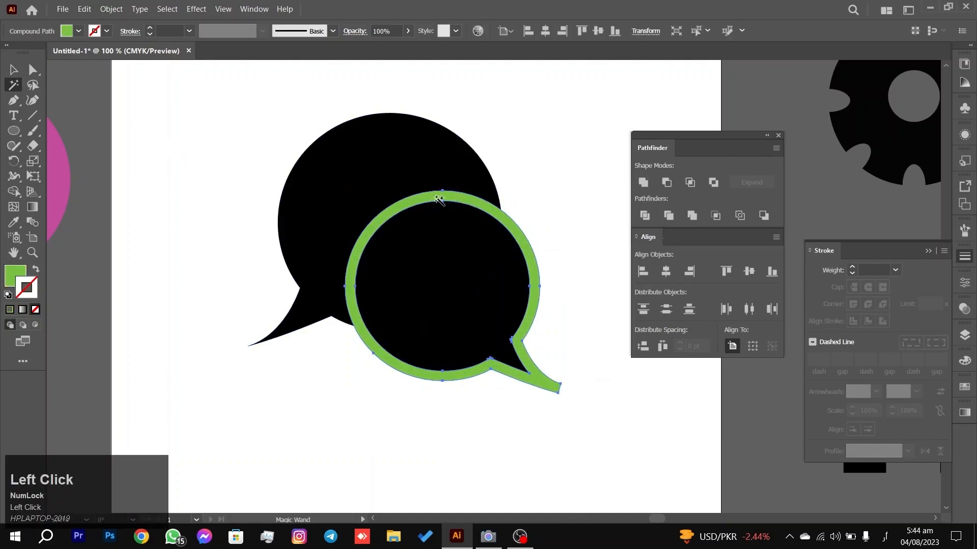
{"action": "key", "text": "Delete"}
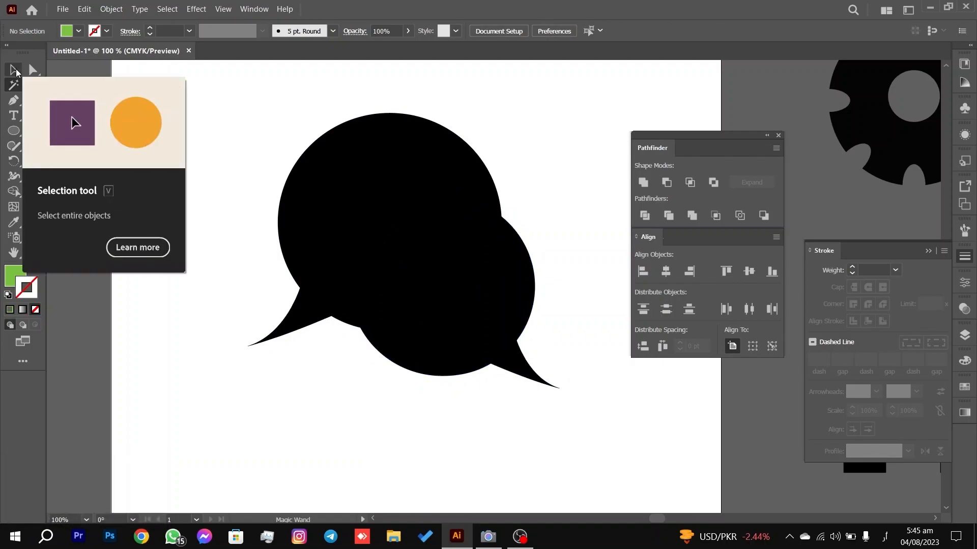
{"action": "key", "text": "ctrl+z"}
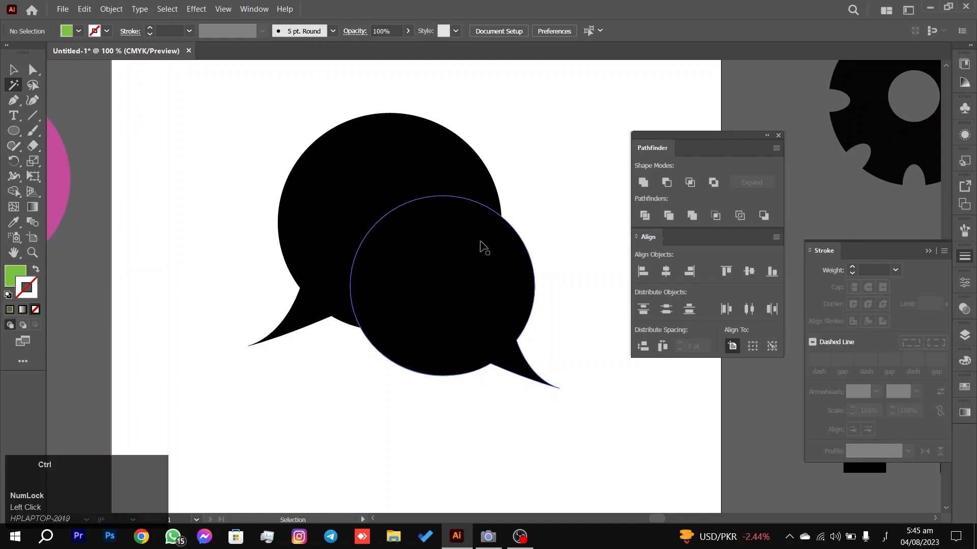
{"action": "left_click", "coordinate": [14, 70]}
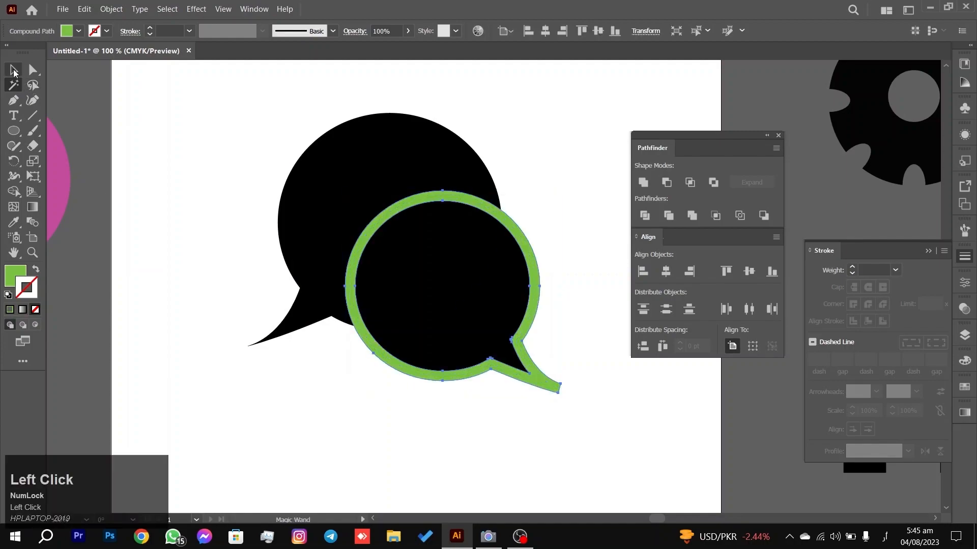
{"action": "left_click_drag", "start_coordinate": [206, 132], "coordinate": [460, 342]}
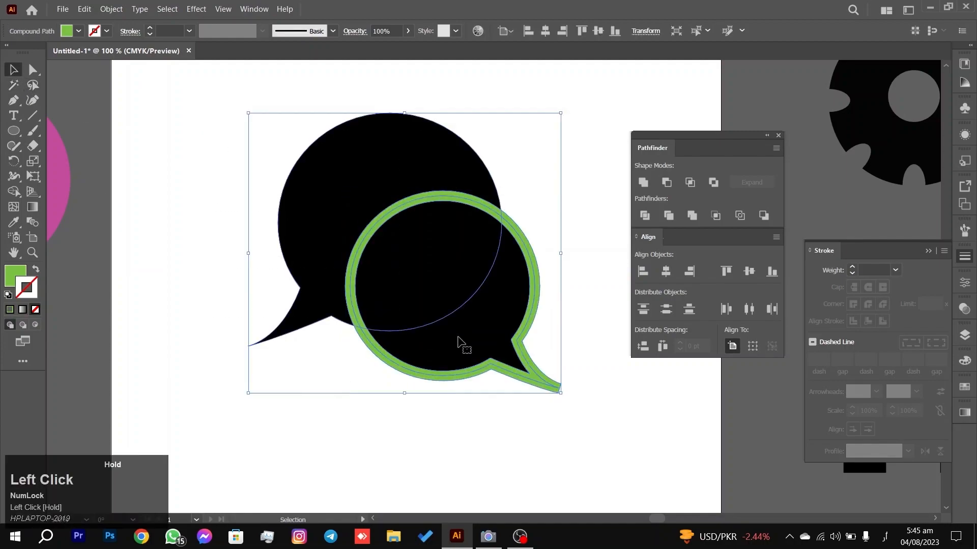
{"action": "left_click", "coordinate": [14, 191]}
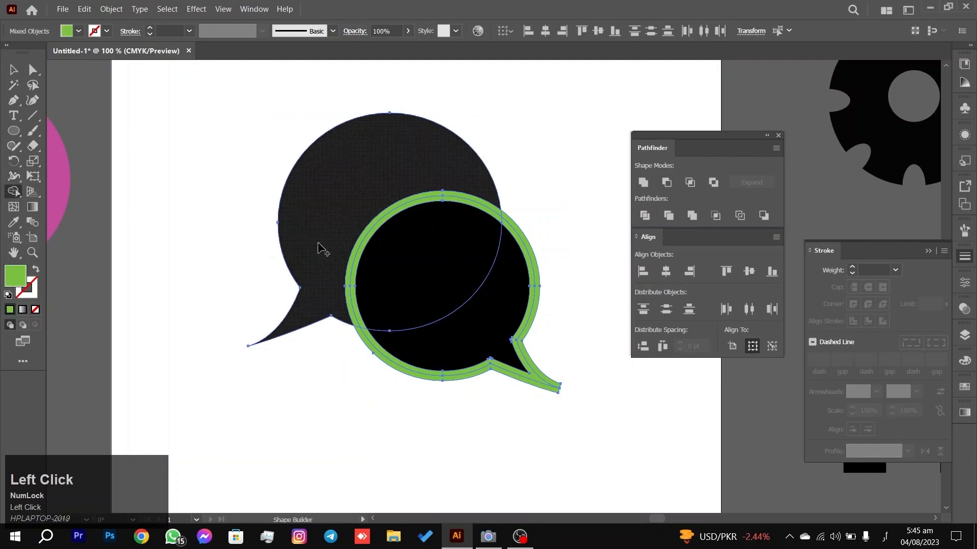
{"action": "left_click", "coordinate": [14, 69]}
{"action": "left_click", "coordinate": [249, 269]}
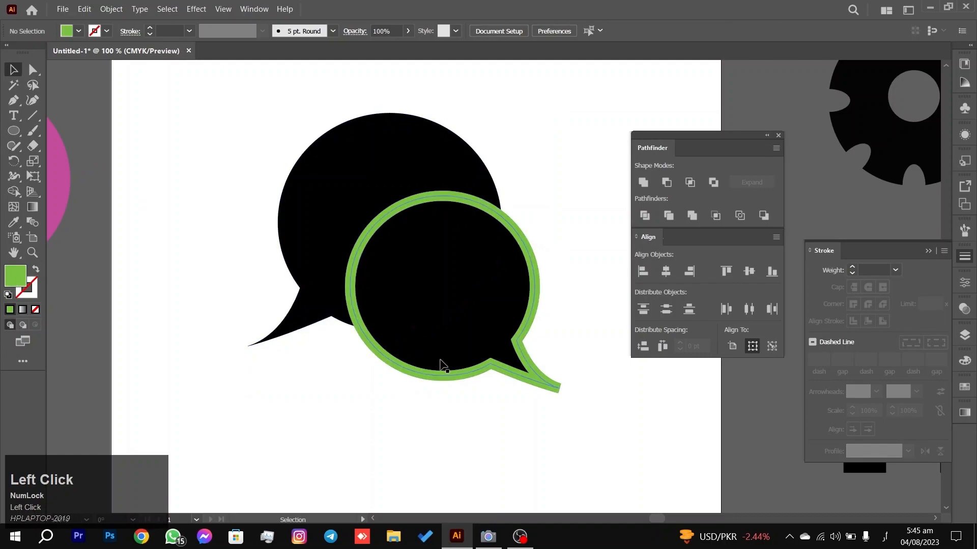
Select the green outline together with the back speech bubble and subtract the outline from the bubble with Minus Front.
{"action": "left_click", "coordinate": [463, 372]}
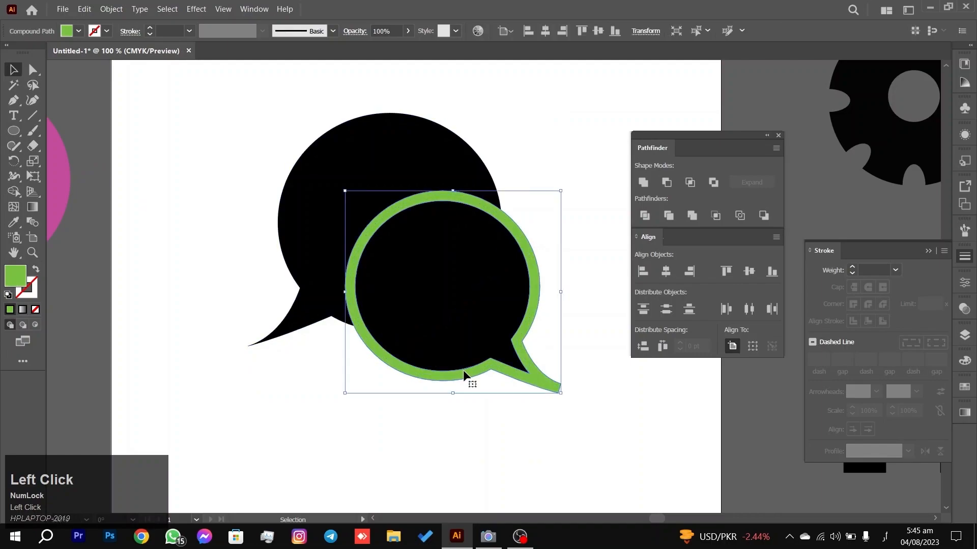
{"action": "left_click", "coordinate": [337, 190], "text": "shift"}
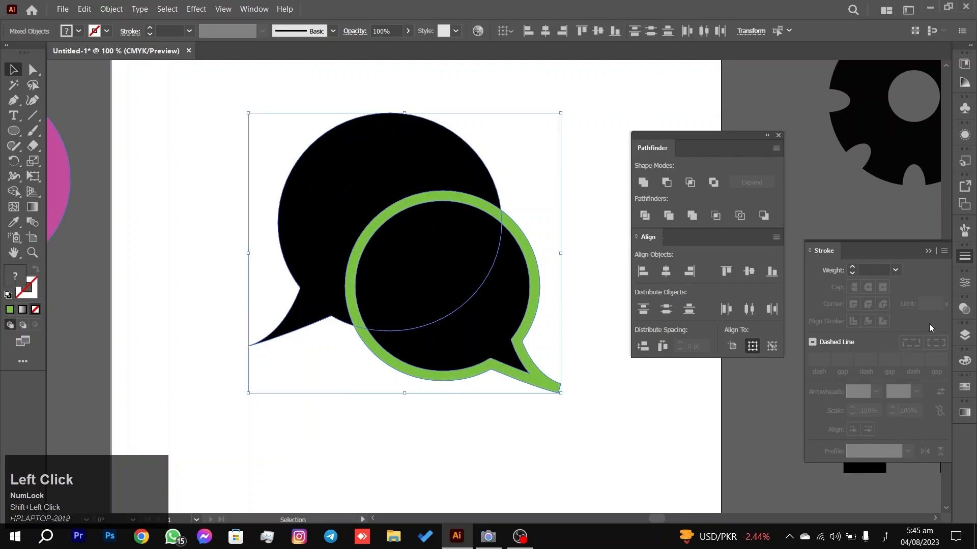
{"action": "left_click", "coordinate": [963, 334]}
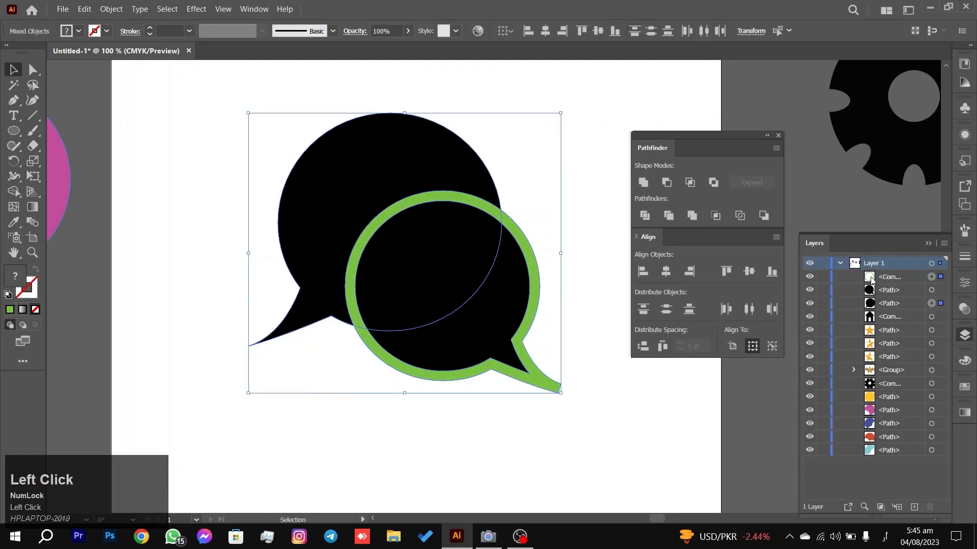
{"action": "left_click", "coordinate": [928, 244]}
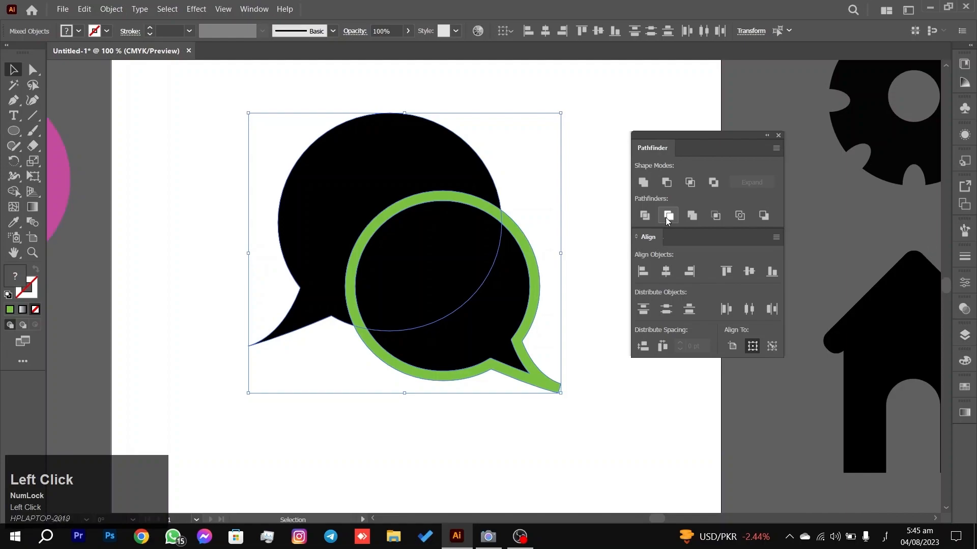
{"action": "left_click", "coordinate": [667, 182]}
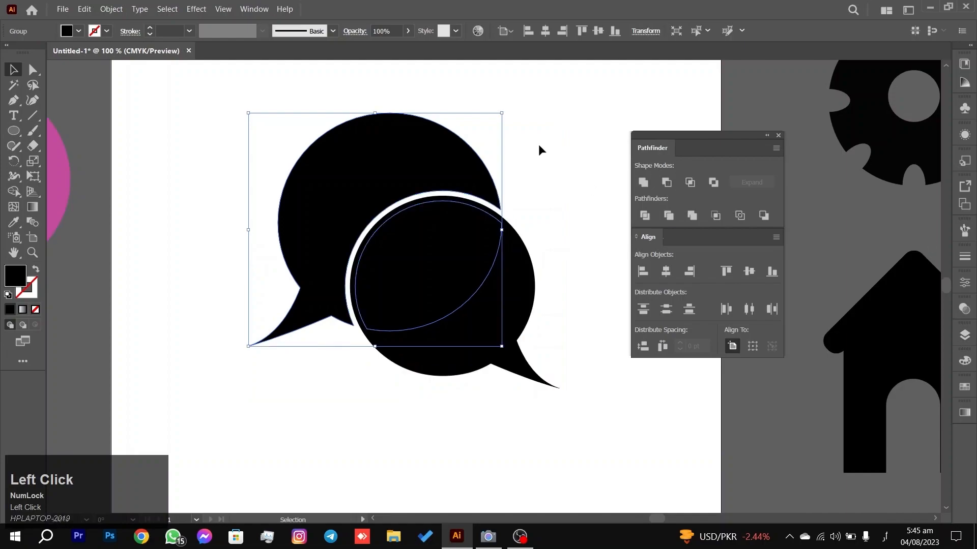
{"action": "left_click", "coordinate": [541, 238]}
{"action": "left_click", "coordinate": [472, 257]}
{"action": "right_click", "coordinate": [473, 257]}
{"action": "left_click", "coordinate": [506, 386]}
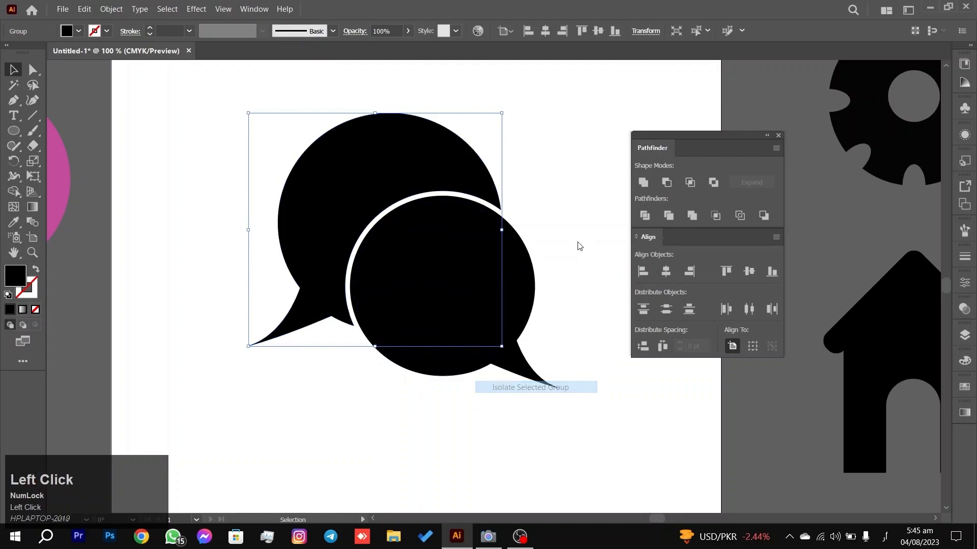
{"action": "double_click", "coordinate": [559, 184]}
Move the cut back bubble group away from the front bubble, and undo the moves.
{"action": "left_click_drag", "start_coordinate": [442, 246], "coordinate": [261, 197]}
{"action": "left_click_drag", "start_coordinate": [481, 267], "coordinate": [459, 329]}
{"action": "key", "text": "ctrl+z"}
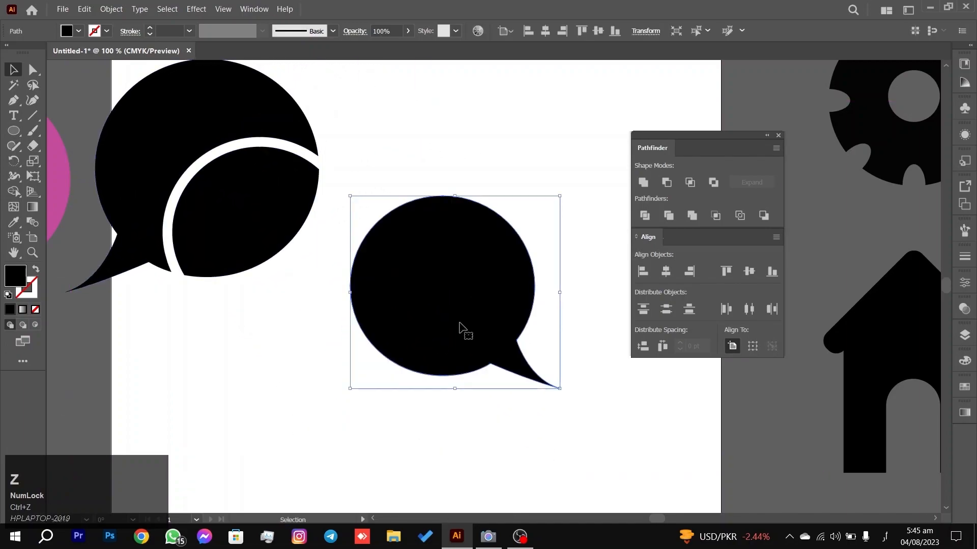
{"action": "key", "text": "ctrl+z"}
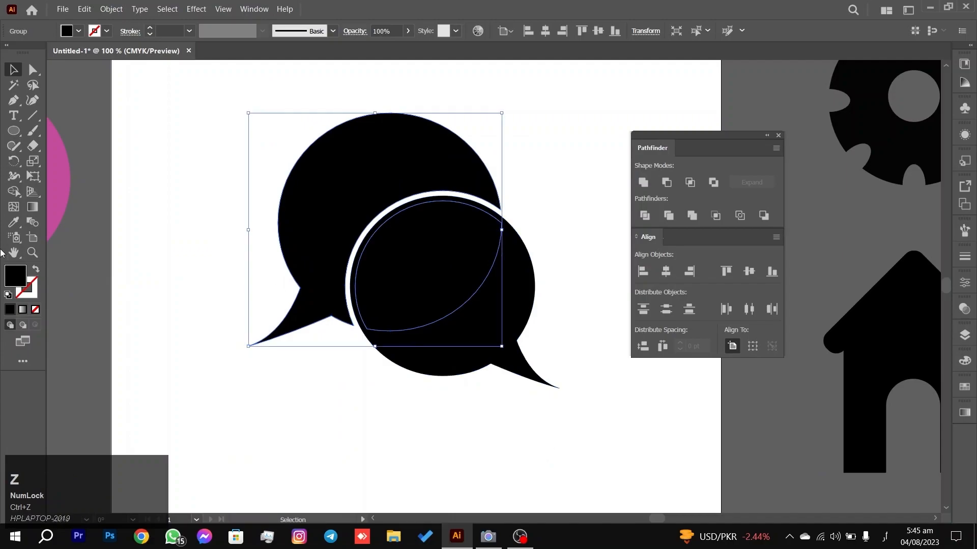
Remove the leftover back-bubble piece hidden behind the front bubble with the Shape Builder, and deselect the artwork.
{"action": "left_click", "coordinate": [15, 193]}
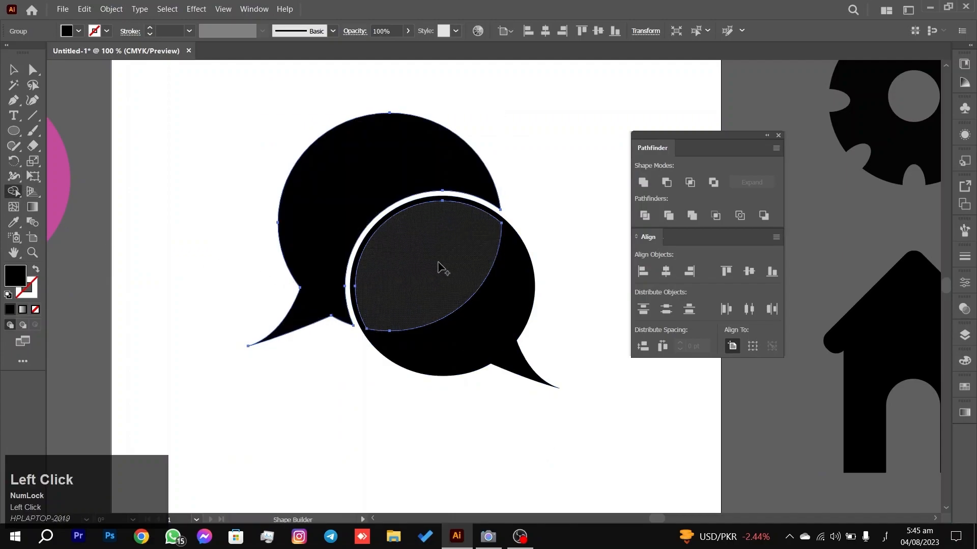
{"action": "left_click", "coordinate": [439, 268], "text": "alt"}
{"action": "left_click", "coordinate": [13, 70]}
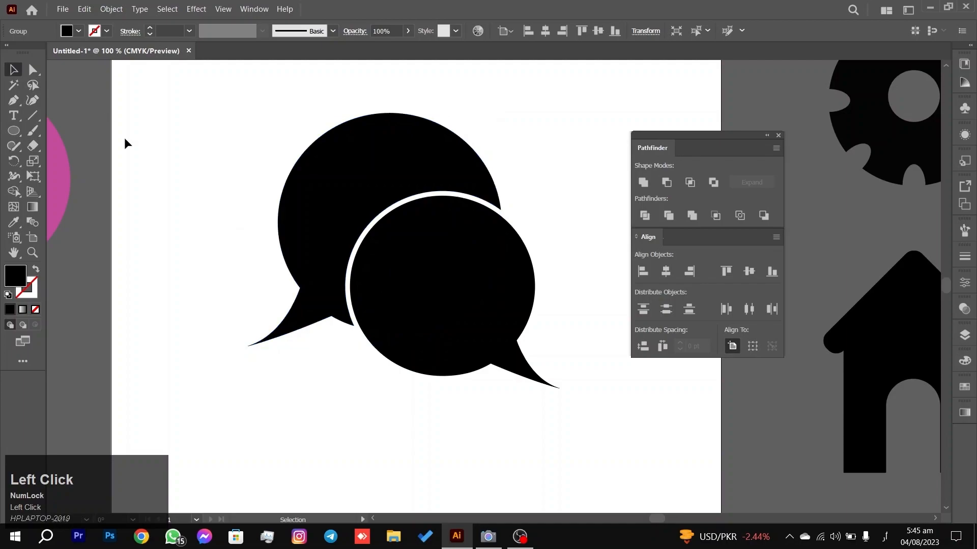
{"action": "left_click", "coordinate": [259, 402]}
Examine the gap between the two speech bubbles and the front bubble's tail up close and at full view.
{"action": "left_click_drag", "start_coordinate": [238, 409], "coordinate": [292, 393]}
{"action": "left_click", "coordinate": [443, 288]}
{"action": "left_click", "coordinate": [253, 414]}
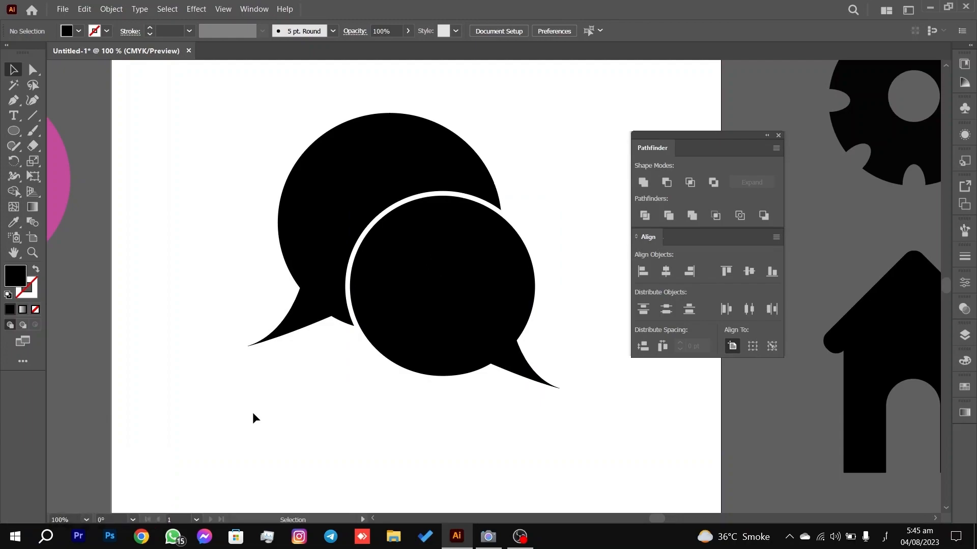
{"action": "left_click", "coordinate": [425, 339]}
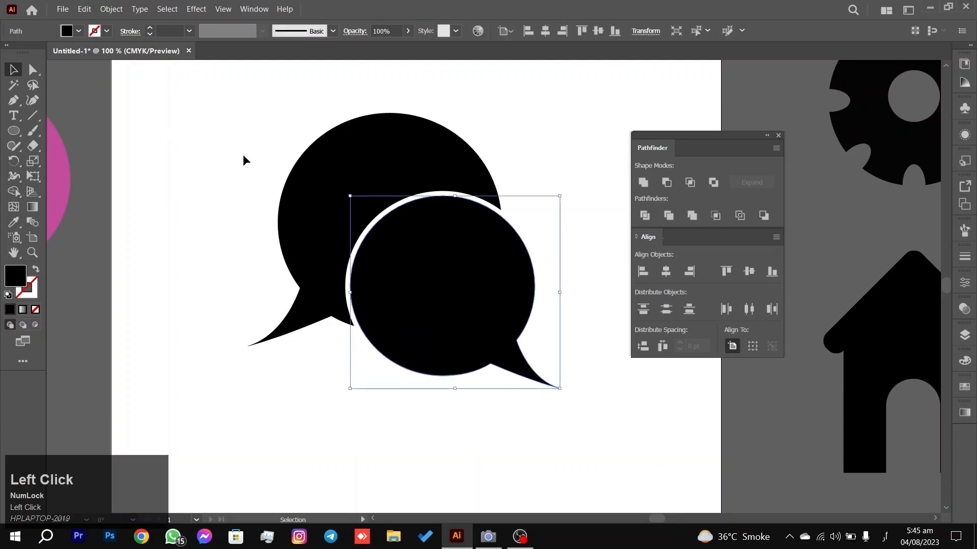
{"action": "left_click", "coordinate": [150, 226]}
{"action": "left_click_drag", "start_coordinate": [218, 427], "coordinate": [418, 289]}
{"action": "left_click", "coordinate": [372, 385]}
{"action": "scroll", "coordinate": [380, 388], "scroll_direction": "down", "scroll_amount": 1}
{"action": "scroll", "coordinate": [379, 386], "scroll_direction": "down", "scroll_amount": 1}
{"action": "scroll", "coordinate": [380, 389], "scroll_direction": "up", "scroll_amount": 4}
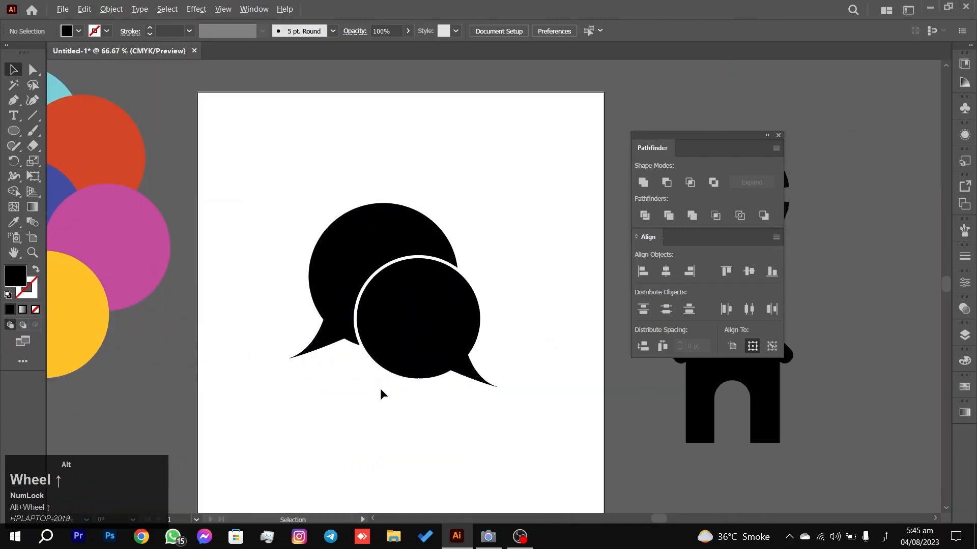
{"action": "left_click_drag", "start_coordinate": [487, 392], "coordinate": [294, 263]}
{"action": "left_click_drag", "start_coordinate": [431, 322], "coordinate": [335, 325]}
{"action": "left_click_drag", "start_coordinate": [379, 186], "coordinate": [464, 264]}
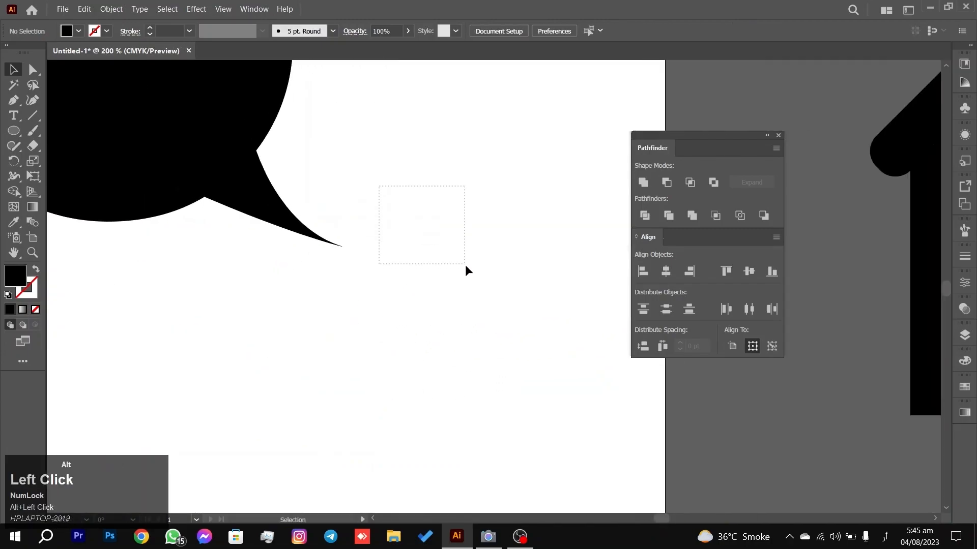
{"action": "left_click_drag", "start_coordinate": [389, 174], "coordinate": [529, 297]}
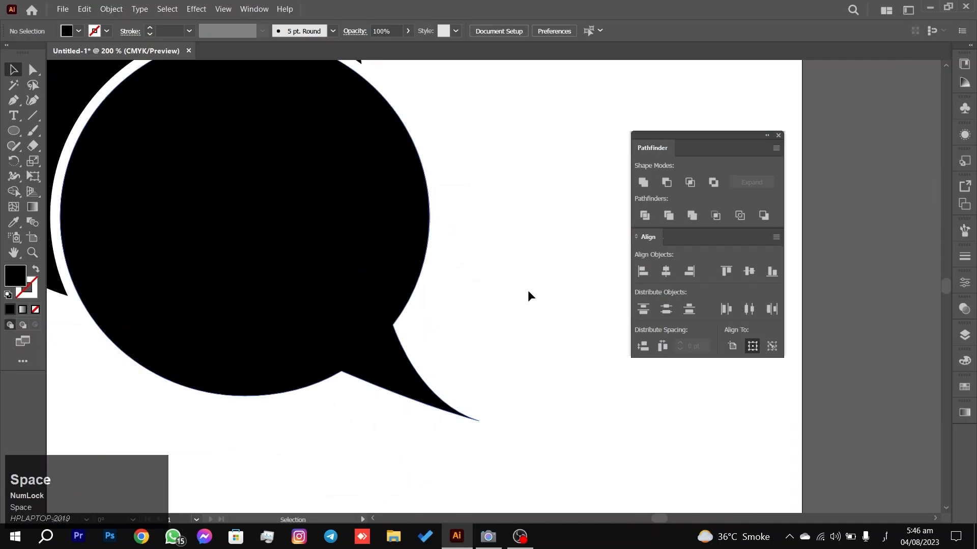
{"action": "scroll", "coordinate": [529, 291], "scroll_direction": "down", "scroll_amount": 1}
{"action": "scroll", "coordinate": [529, 287], "scroll_direction": "down", "scroll_amount": 3}
{"action": "key", "text": "space"}
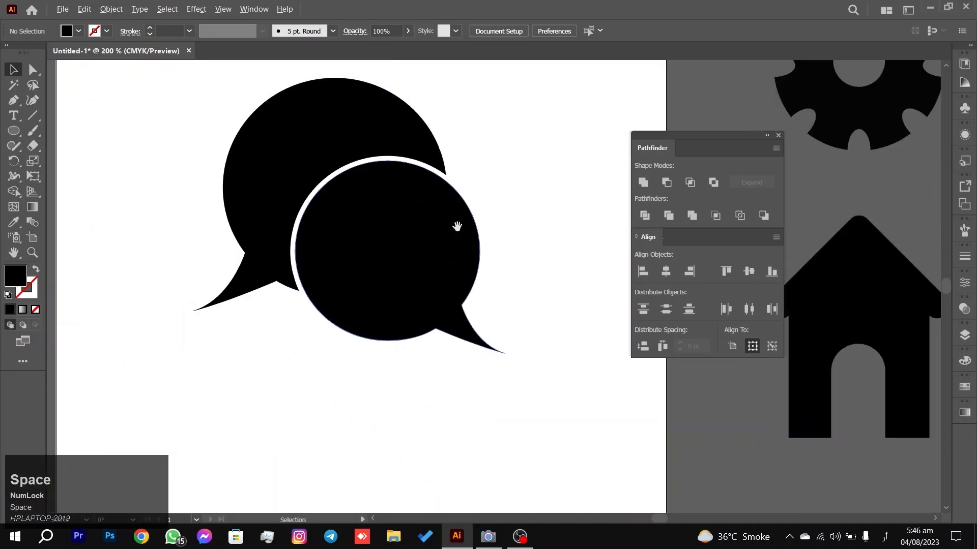
{"action": "left_click_drag", "start_coordinate": [456, 226], "coordinate": [500, 283]}
{"action": "left_click_drag", "start_coordinate": [507, 207], "coordinate": [509, 179]}
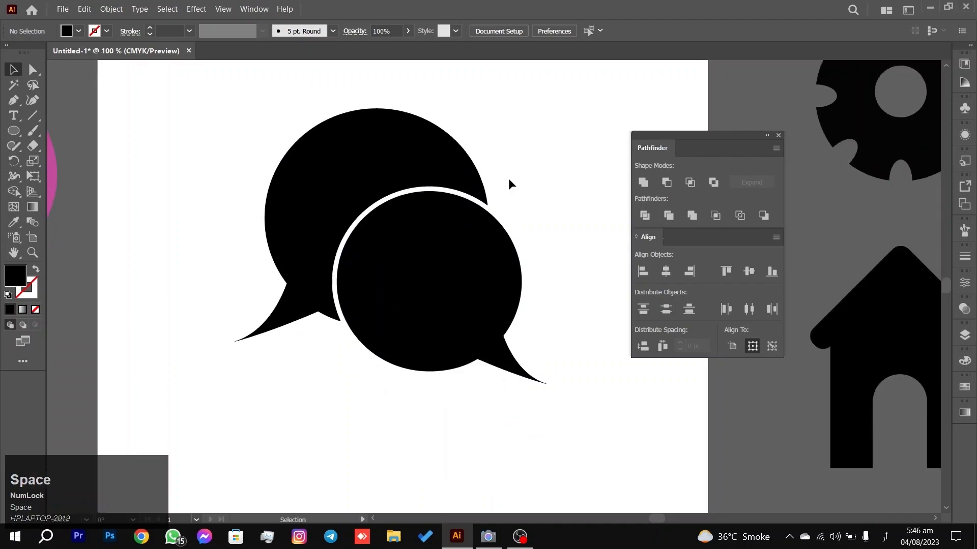